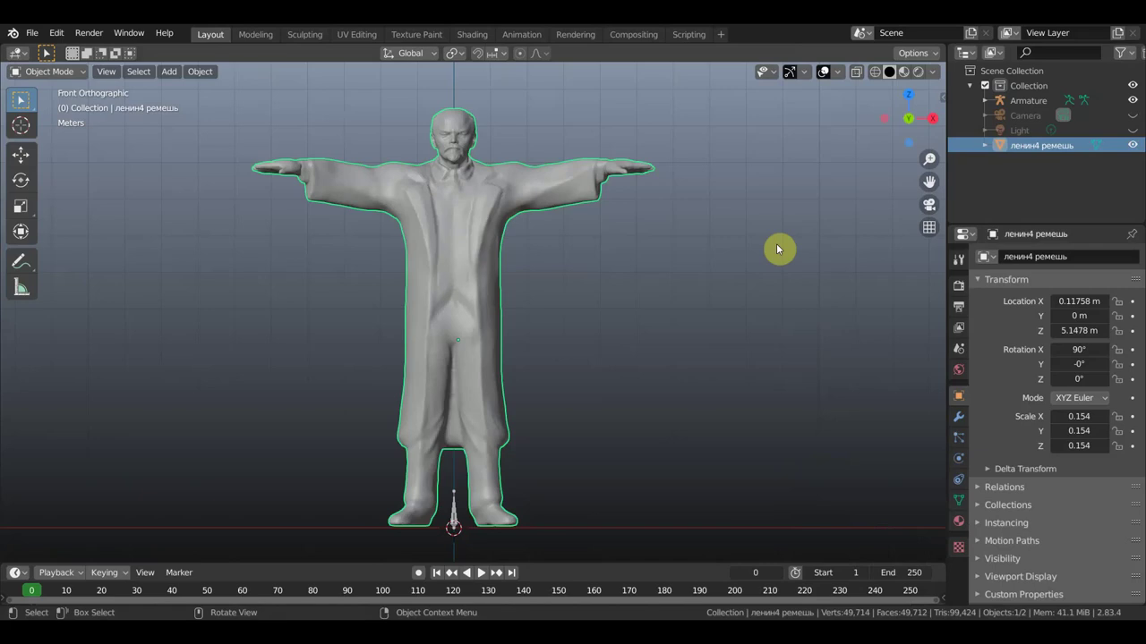
Deselect the statue and orbit around it to inspect it from several angles
{"action": "key", "text": "b"}
{"action": "left_click", "coordinate": [687, 307]}
{"action": "mouse_move", "coordinate": [645, 314]}
{"action": "middle_mouse_down"}
{"action": "mouse_move", "coordinate": [736, 336]}
{"action": "mouse_move", "coordinate": [635, 335]}
{"action": "mouse_move", "coordinate": [644, 316]}
{"action": "mouse_move", "coordinate": [643, 325]}
{"action": "middle_mouse_up"}
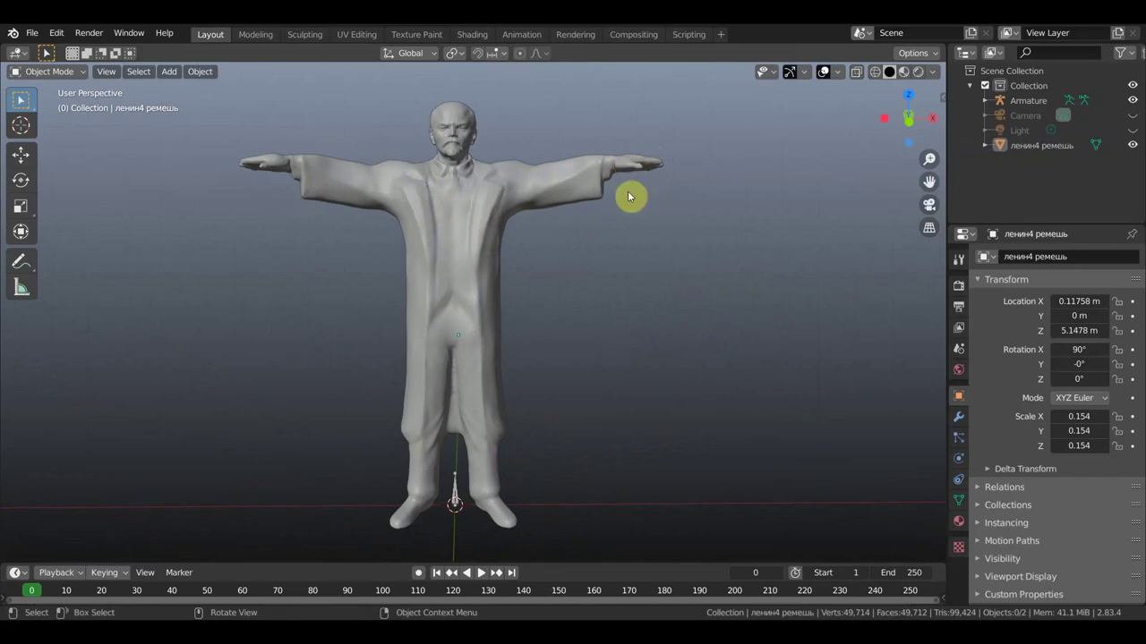
{"action": "mouse_move", "coordinate": [653, 249]}
{"action": "middle_mouse_down"}
{"action": "mouse_move", "coordinate": [632, 277]}
{"action": "mouse_move", "coordinate": [621, 253]}
{"action": "mouse_move", "coordinate": [460, 161]}
{"action": "middle_mouse_up"}
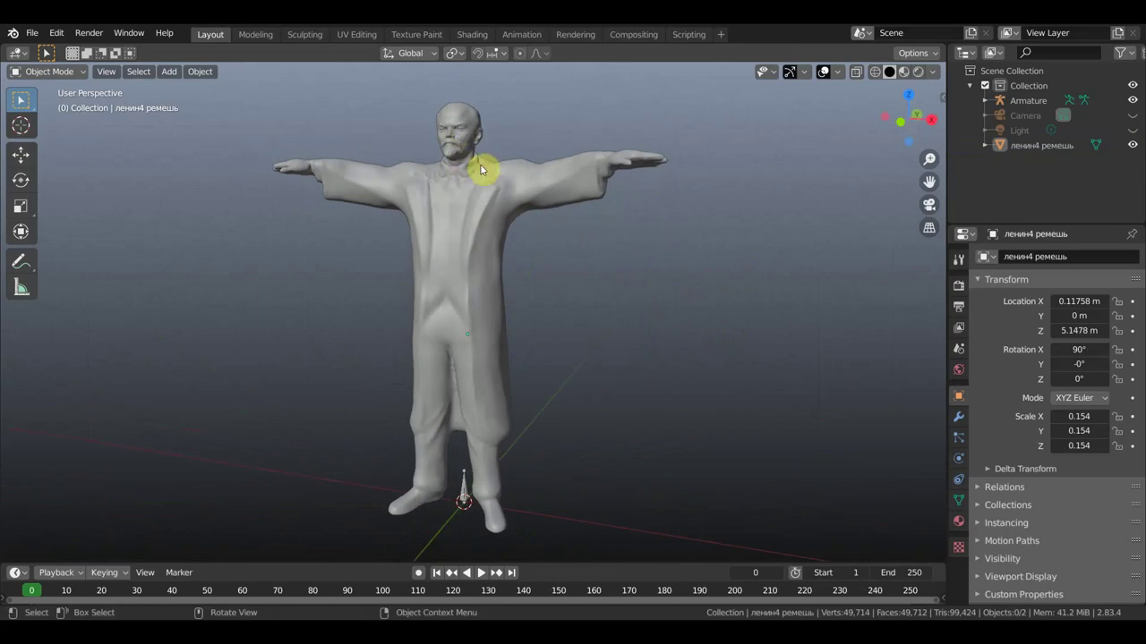
{"action": "middle_click_drag", "start_coordinate": [513, 195], "coordinate": [583, 242]}
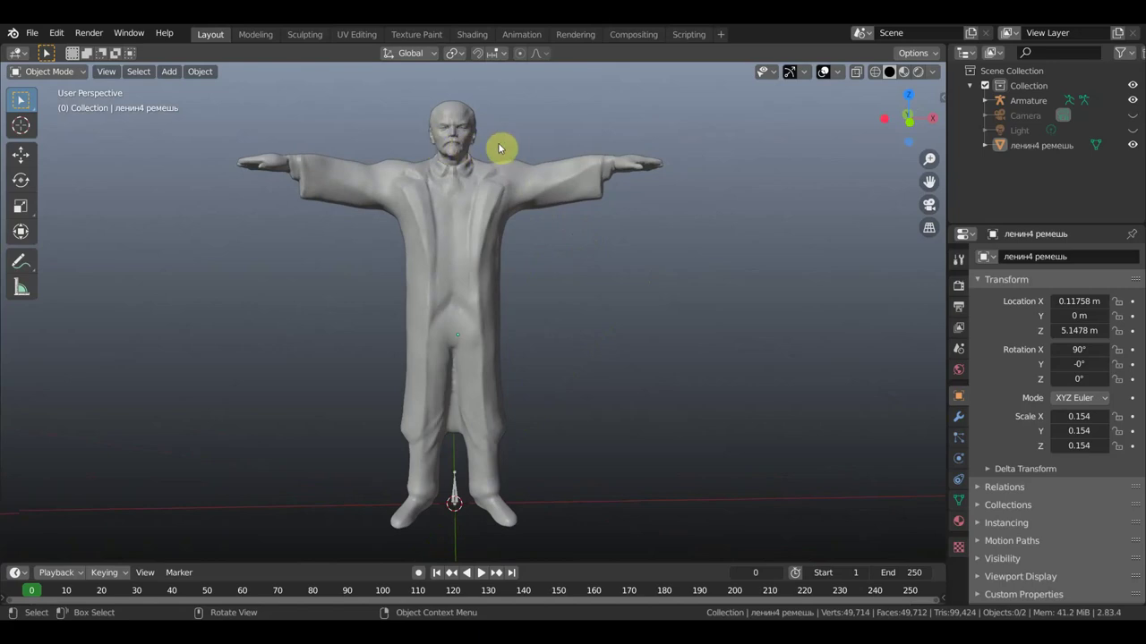
{"action": "mouse_move", "coordinate": [537, 158]}
{"action": "middle_mouse_down"}
{"action": "mouse_move", "coordinate": [645, 158]}
{"action": "mouse_move", "coordinate": [511, 146]}
{"action": "middle_mouse_up"}
{"action": "mouse_move", "coordinate": [579, 266]}
{"action": "middle_mouse_down"}
{"action": "mouse_move", "coordinate": [555, 266]}
{"action": "mouse_move", "coordinate": [565, 341]}
{"action": "middle_mouse_up"}
{"action": "mouse_move", "coordinate": [507, 511]}
{"action": "middle_mouse_down"}
{"action": "mouse_move", "coordinate": [553, 430]}
{"action": "mouse_move", "coordinate": [552, 403]}
{"action": "mouse_move", "coordinate": [540, 457]}
{"action": "mouse_move", "coordinate": [486, 525]}
{"action": "middle_mouse_up"}
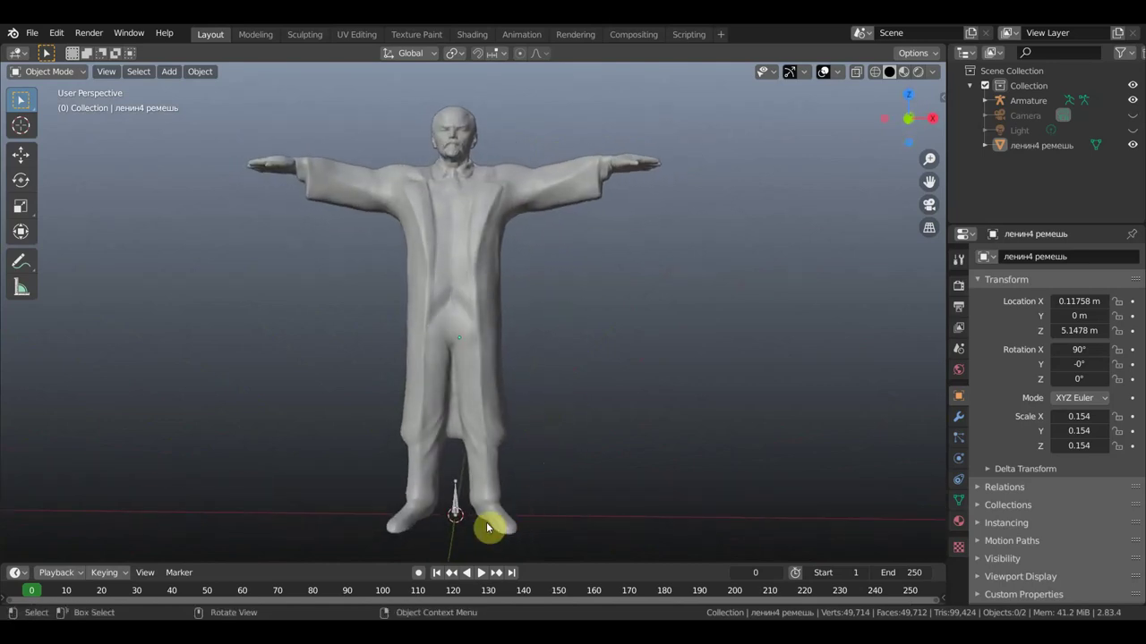
{"action": "mouse_move", "coordinate": [542, 491]}
{"action": "middle_mouse_down"}
{"action": "mouse_move", "coordinate": [555, 477]}
{"action": "mouse_move", "coordinate": [543, 474]}
{"action": "middle_mouse_up"}
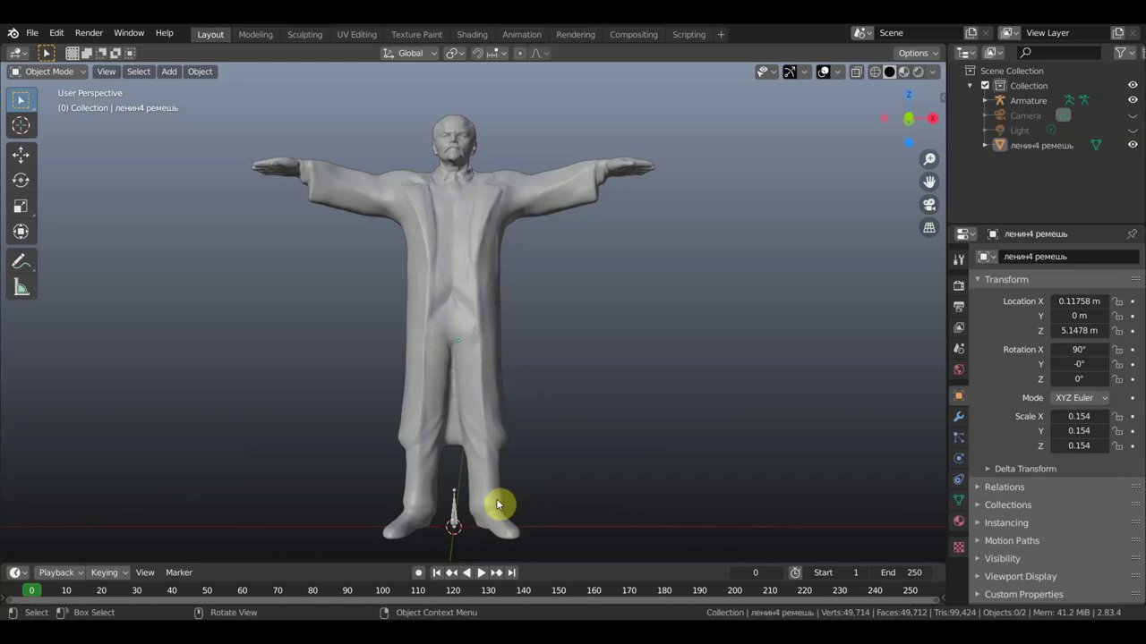
{"action": "mouse_move", "coordinate": [573, 434]}
{"action": "middle_mouse_down"}
{"action": "mouse_move", "coordinate": [560, 447]}
{"action": "mouse_move", "coordinate": [662, 454]}
{"action": "mouse_move", "coordinate": [580, 453]}
{"action": "middle_mouse_up"}
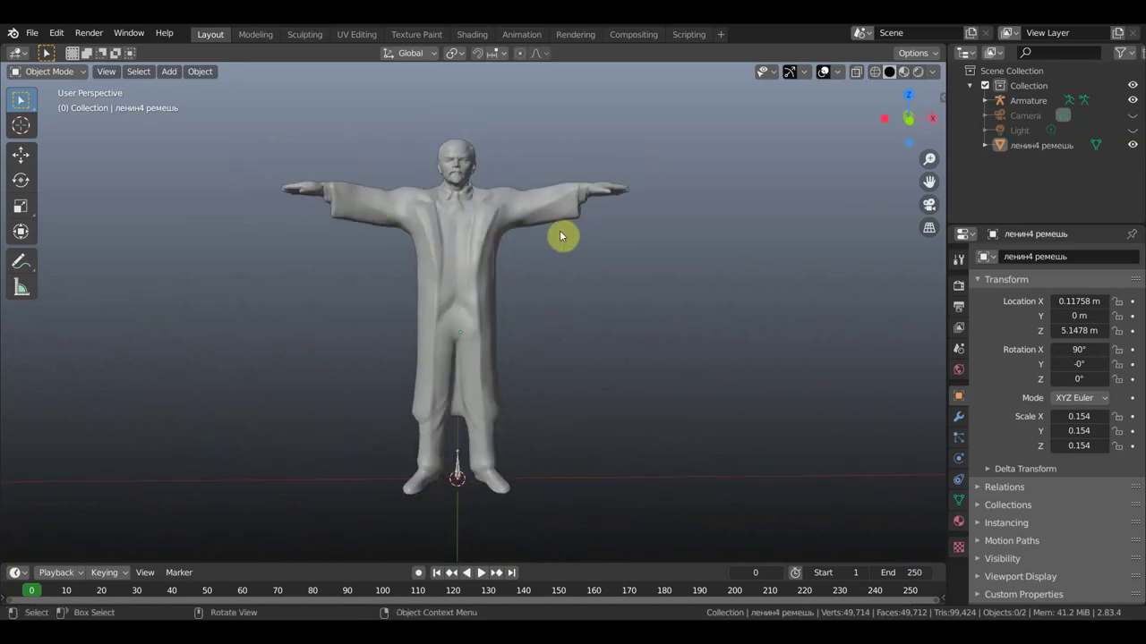
{"action": "mouse_move", "coordinate": [589, 308]}
{"action": "middle_mouse_down"}
{"action": "mouse_move", "coordinate": [439, 317]}
{"action": "mouse_move", "coordinate": [295, 299]}
{"action": "mouse_move", "coordinate": [336, 312]}
{"action": "mouse_move", "coordinate": [581, 310]}
{"action": "middle_mouse_up"}
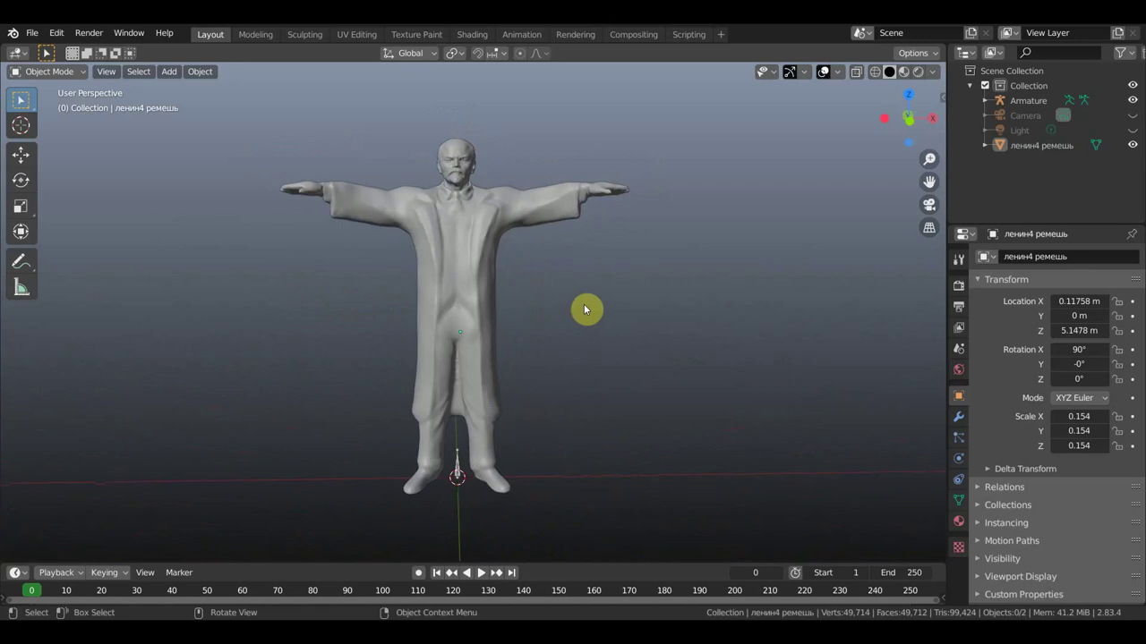
In Front view, scale the armature to 1.829 and raise it about 3.31 m into the body
{"action": "key", "text": "KP_1"}
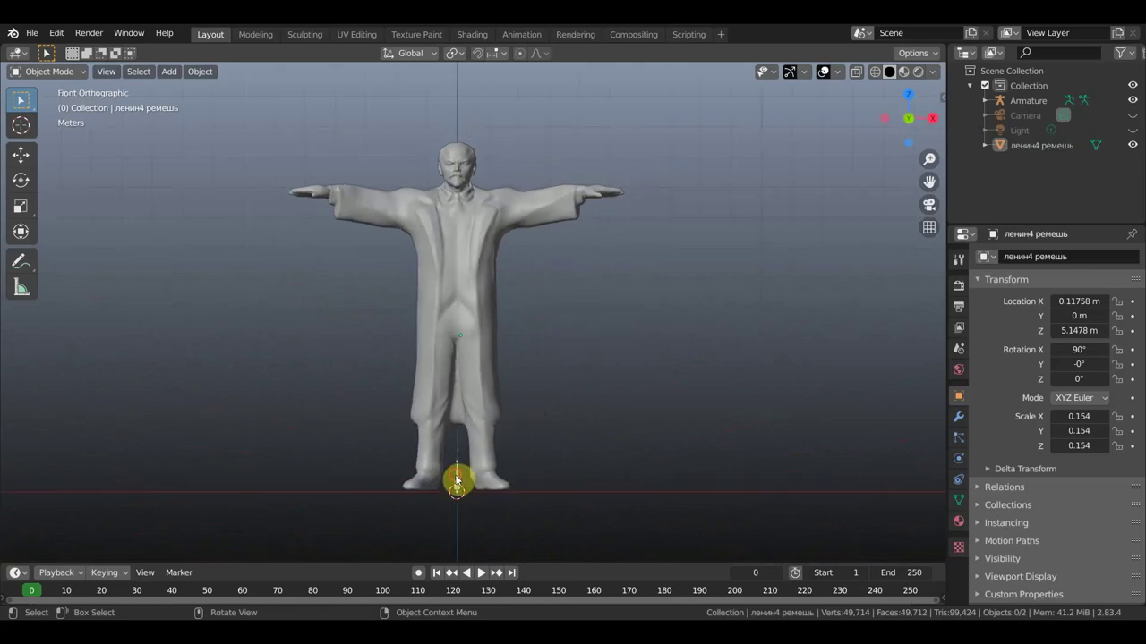
{"action": "left_click", "coordinate": [456, 481]}
{"action": "left_click", "coordinate": [168, 72]}
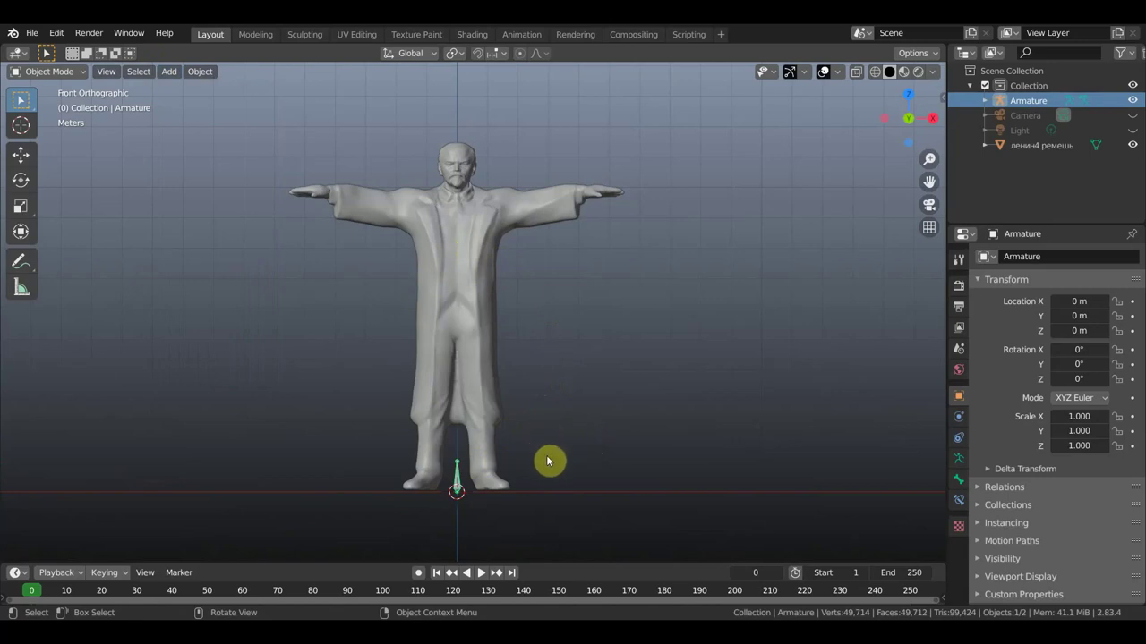
{"action": "key", "text": "s"}
{"action": "left_click", "coordinate": [631, 467]}
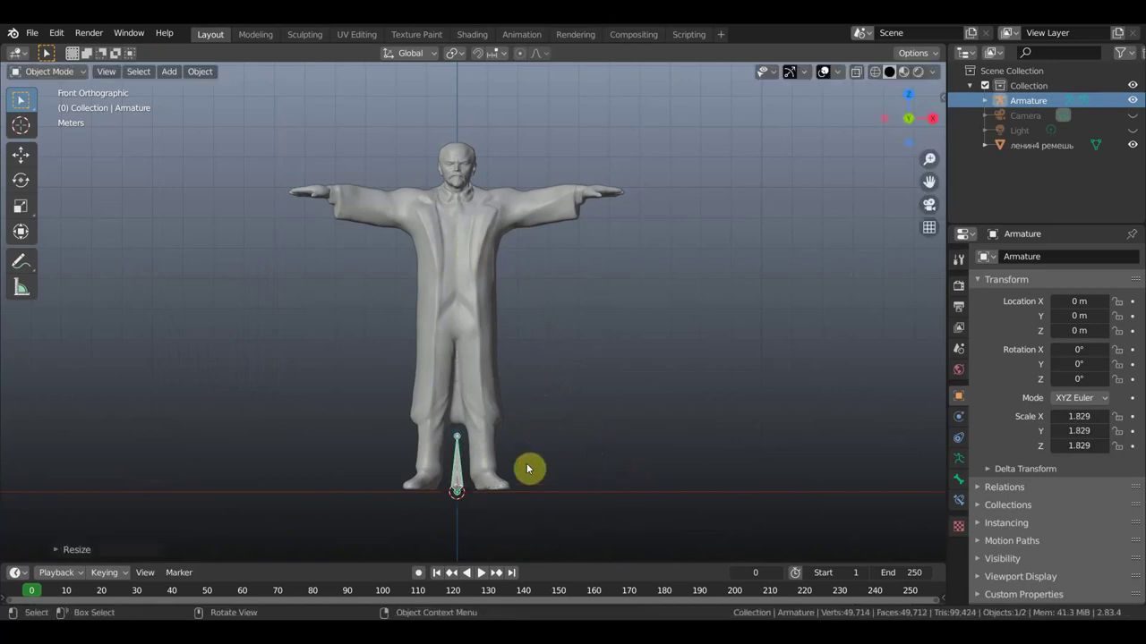
{"action": "left_click", "coordinate": [22, 154]}
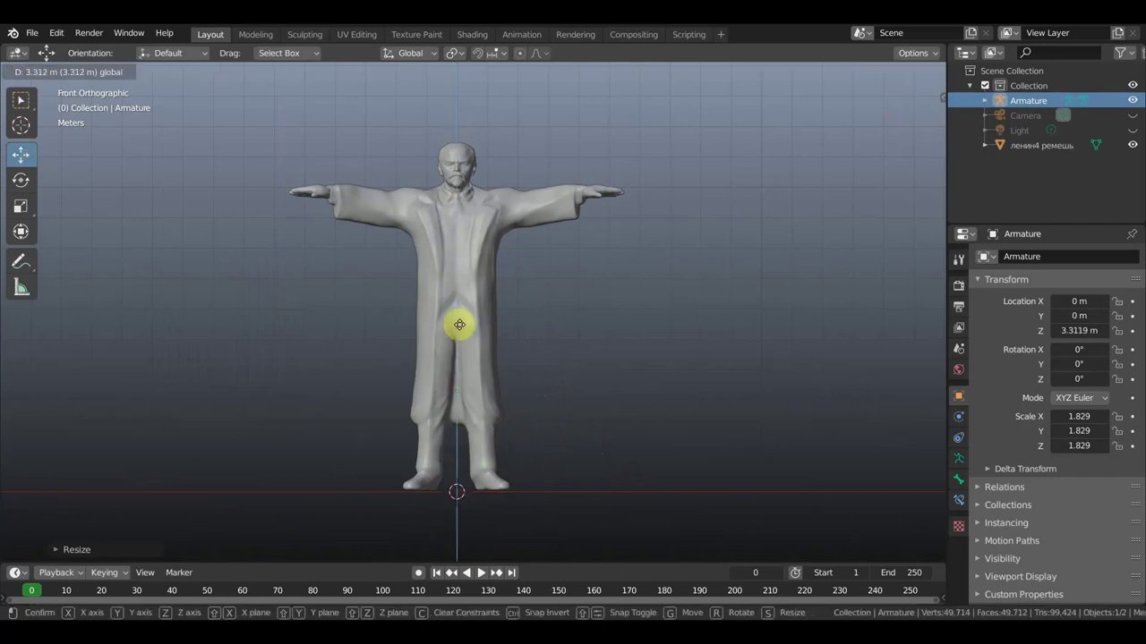
{"action": "left_click_drag", "start_coordinate": [461, 436], "coordinate": [458, 324]}
{"action": "left_click", "coordinate": [958, 458]}
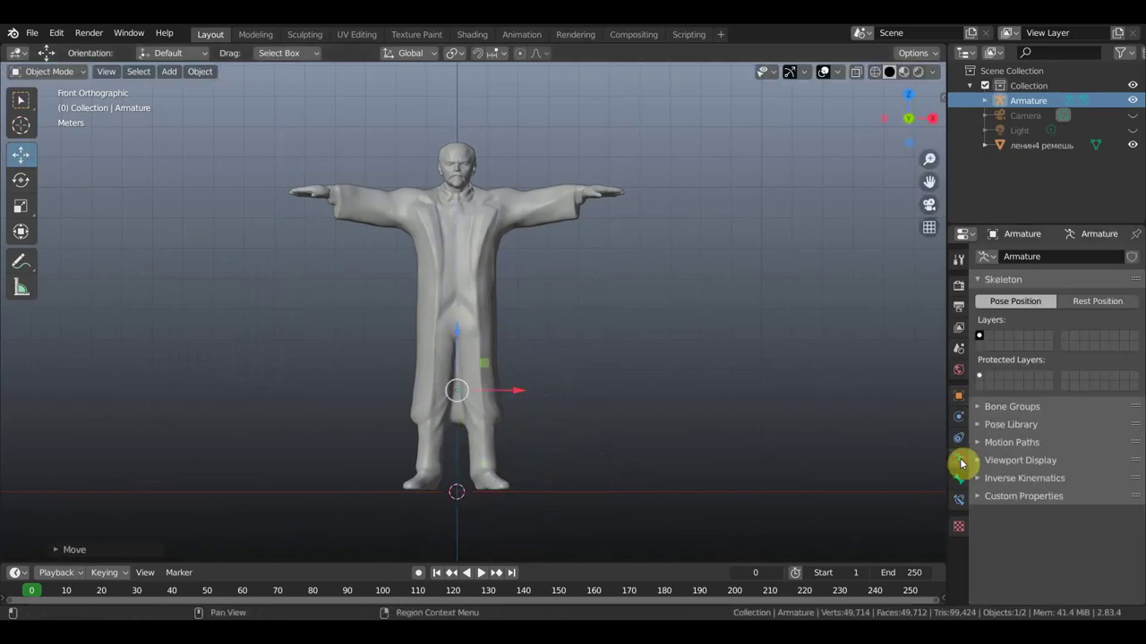
Turn on In Front under the armature's Viewport Display and move the bone up to the pelvis
{"action": "left_click", "coordinate": [1035, 461]}
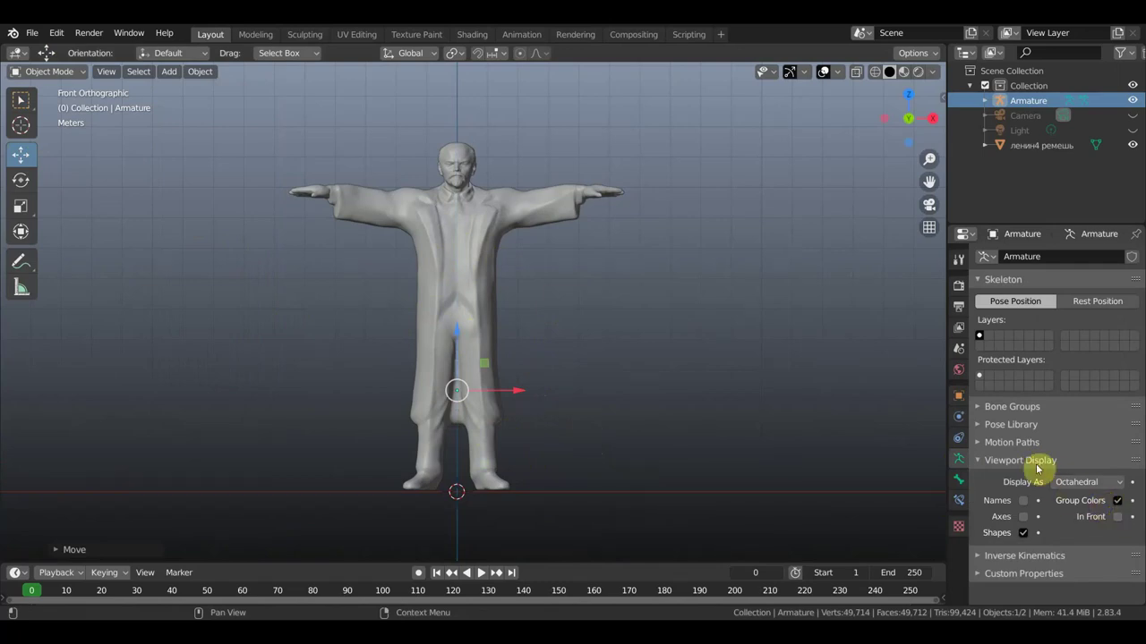
{"action": "left_click", "coordinate": [1117, 518]}
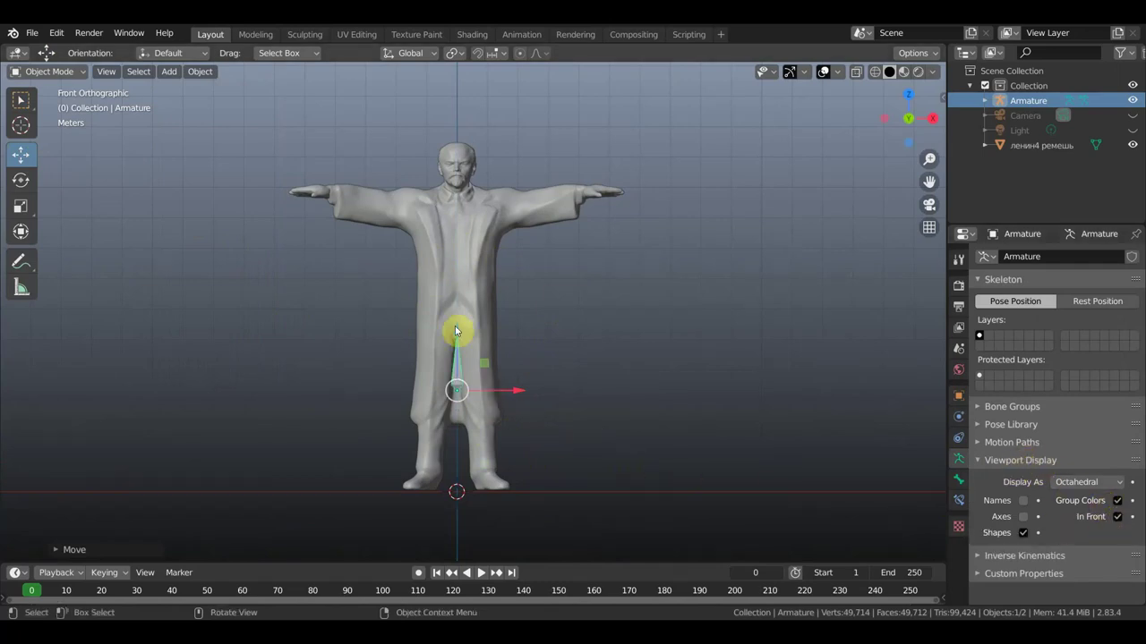
{"action": "left_click_drag", "start_coordinate": [455, 331], "coordinate": [462, 259]}
{"action": "scroll", "coordinate": [491, 259], "scroll_direction": "up", "scroll_amount": 1}
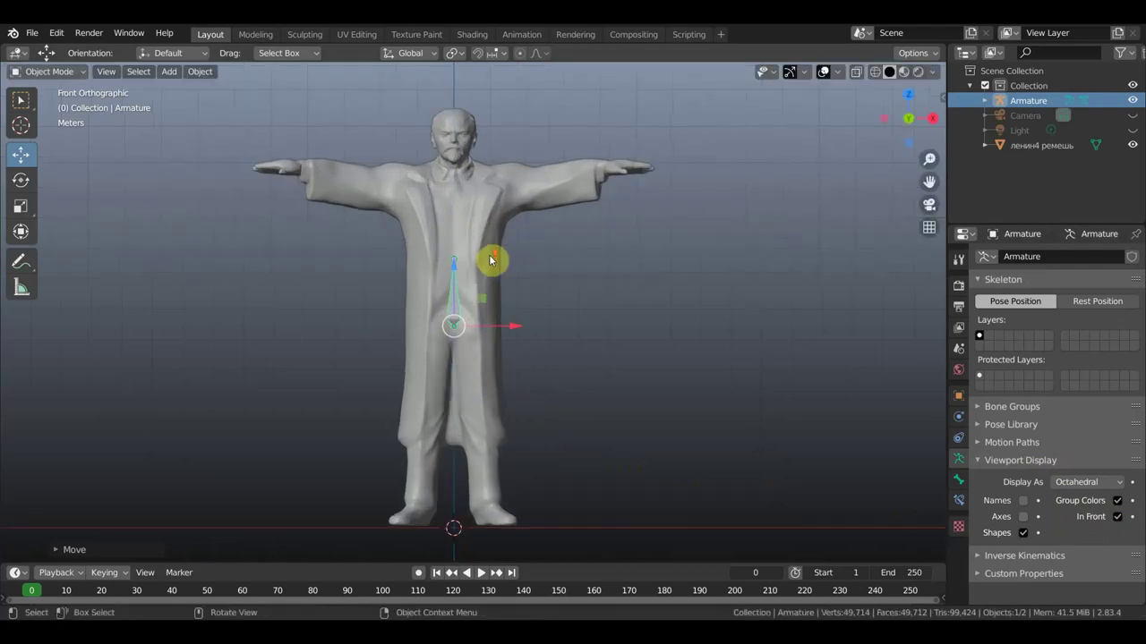
{"action": "scroll", "coordinate": [475, 252], "scroll_direction": "up", "scroll_amount": 1}
{"action": "left_click", "coordinate": [452, 251]}
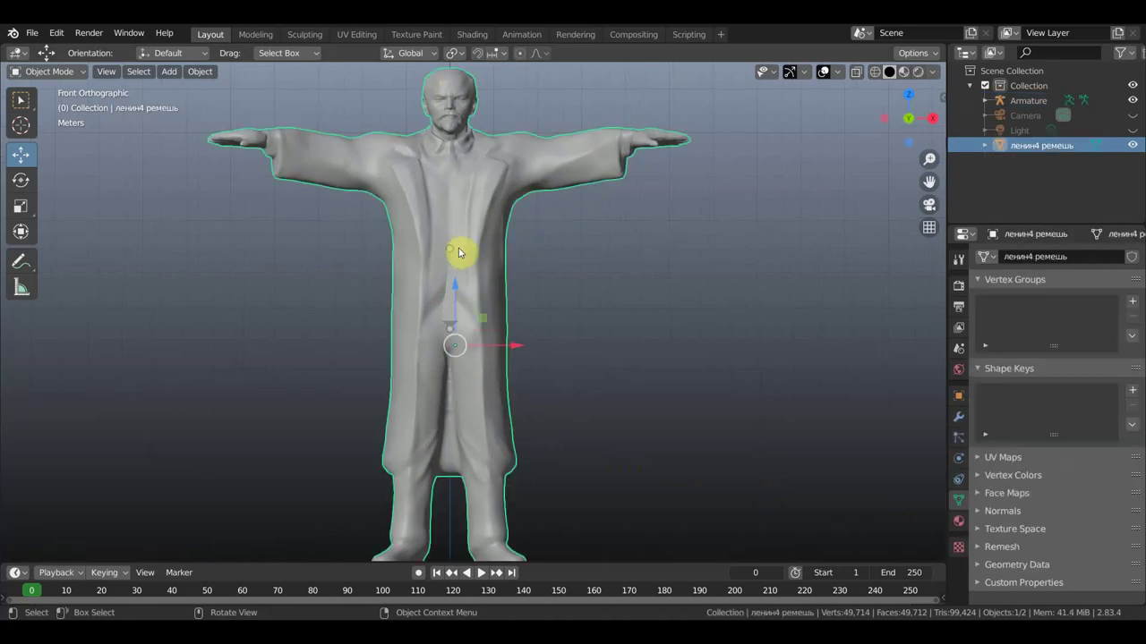
{"action": "left_click", "coordinate": [451, 270]}
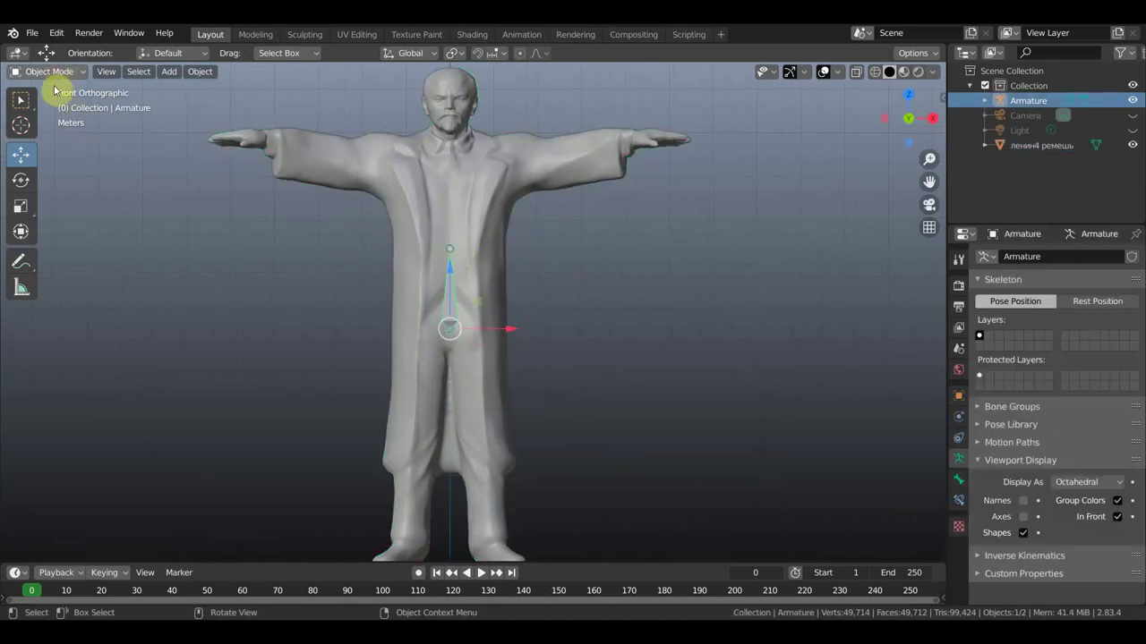
Switch the armature to Edit Mode and select its existing bone
{"action": "left_click", "coordinate": [21, 100]}
{"action": "left_click", "coordinate": [53, 88]}
{"action": "left_click", "coordinate": [49, 71]}
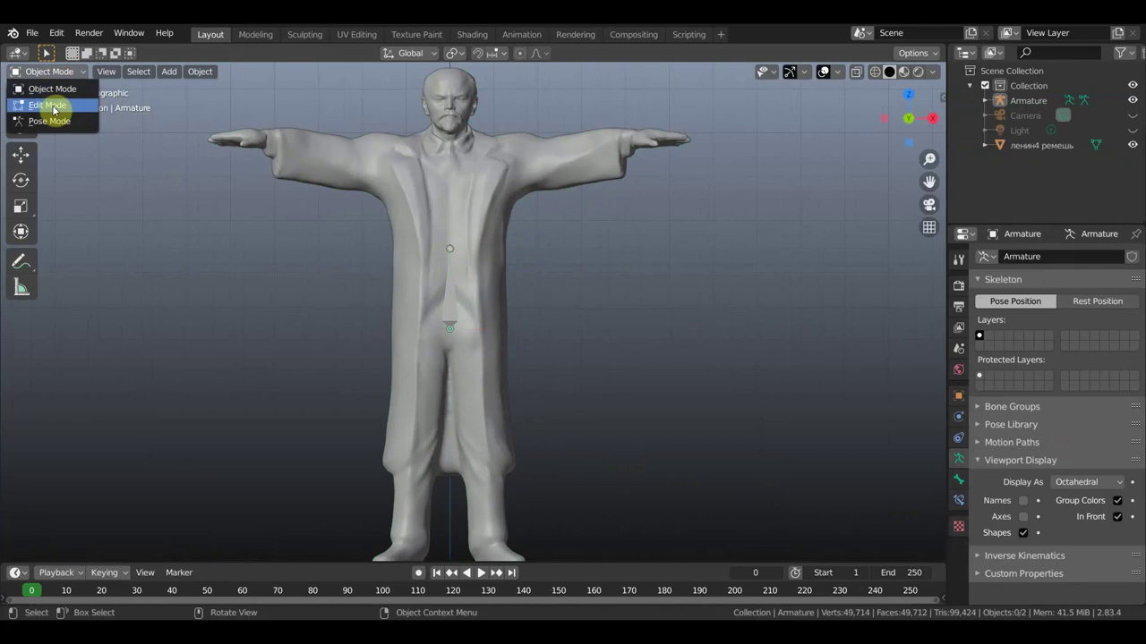
{"action": "left_click", "coordinate": [52, 106]}
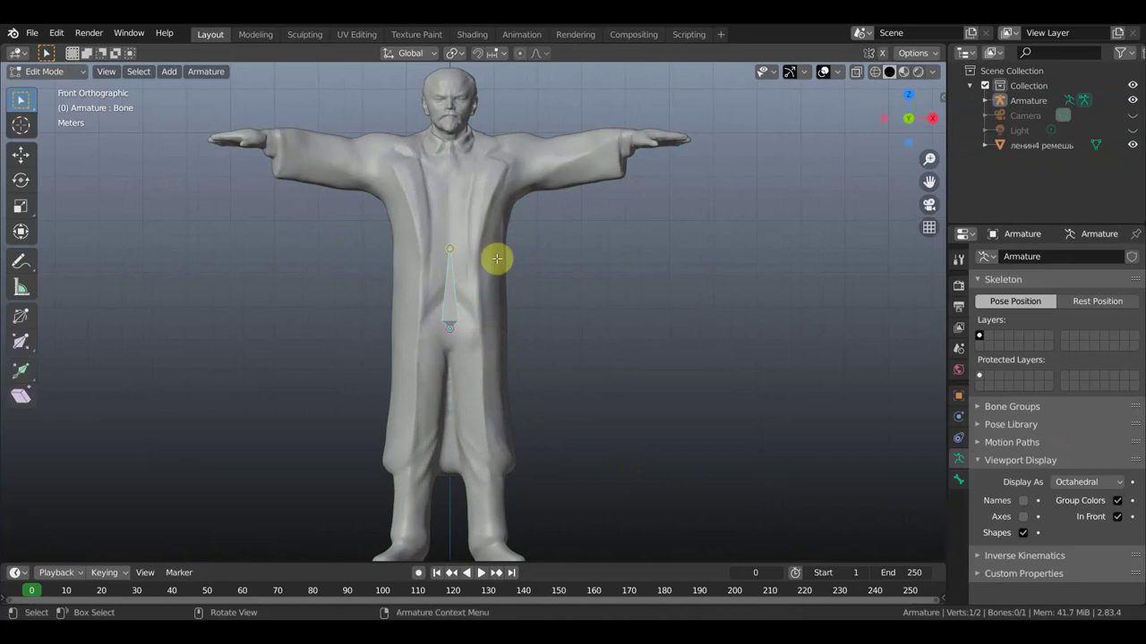
{"action": "left_click", "coordinate": [451, 274]}
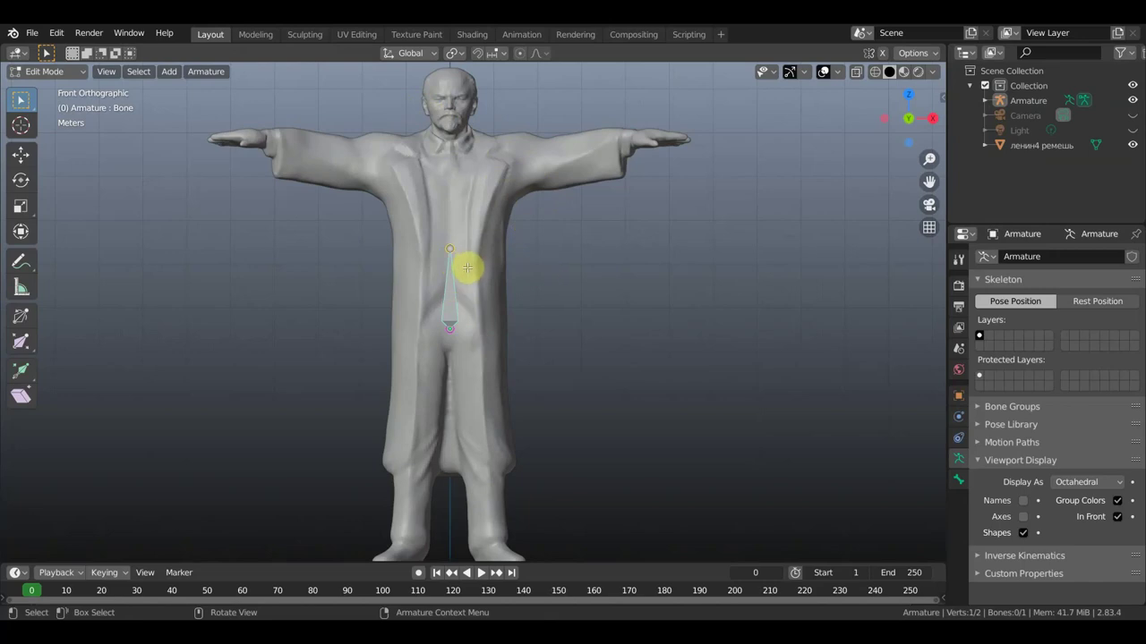
Extrude Bone.001 to the chest and Bone.002 to the neck, cancelling the extra head bone
{"action": "key", "text": "e"}
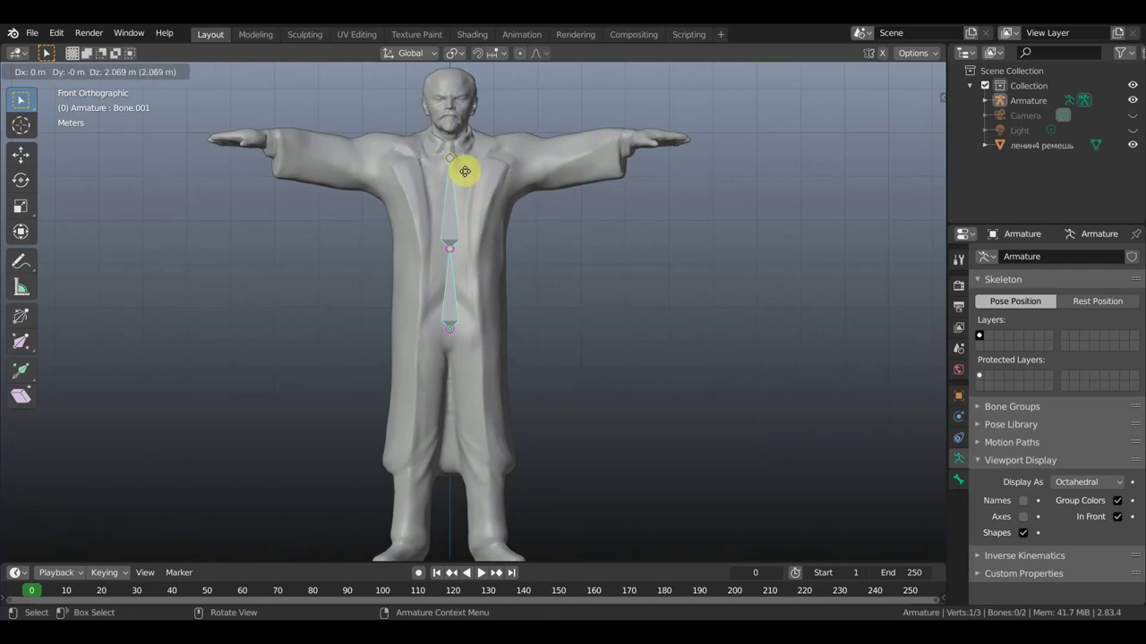
{"action": "left_click", "coordinate": [464, 168]}
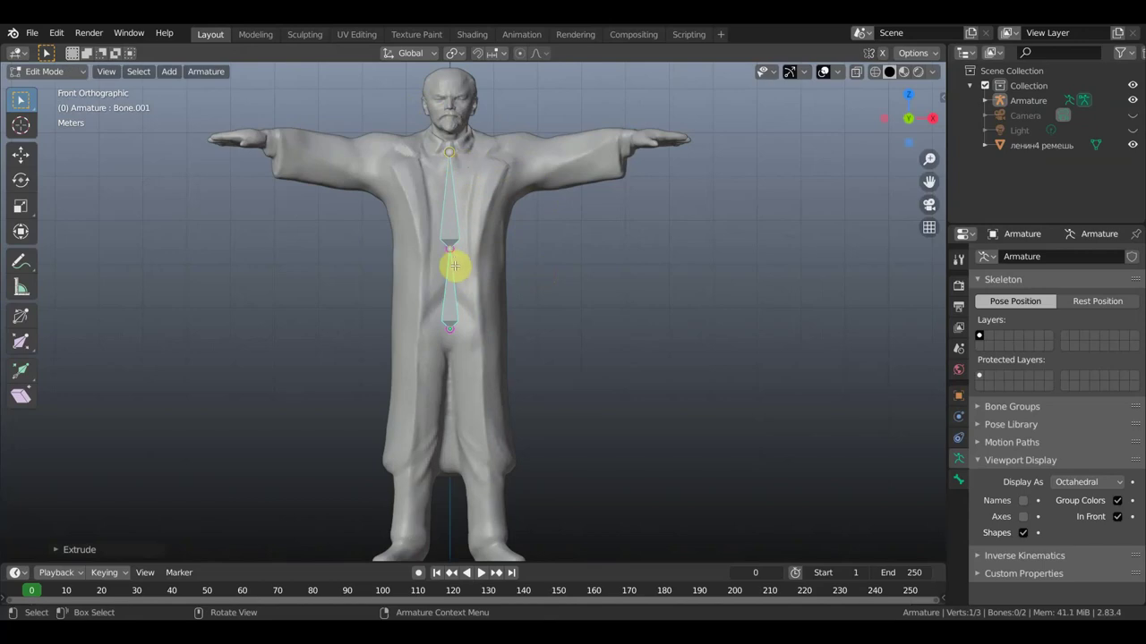
{"action": "left_click_drag", "start_coordinate": [450, 260], "coordinate": [451, 242]}
{"action": "left_click", "coordinate": [448, 151]}
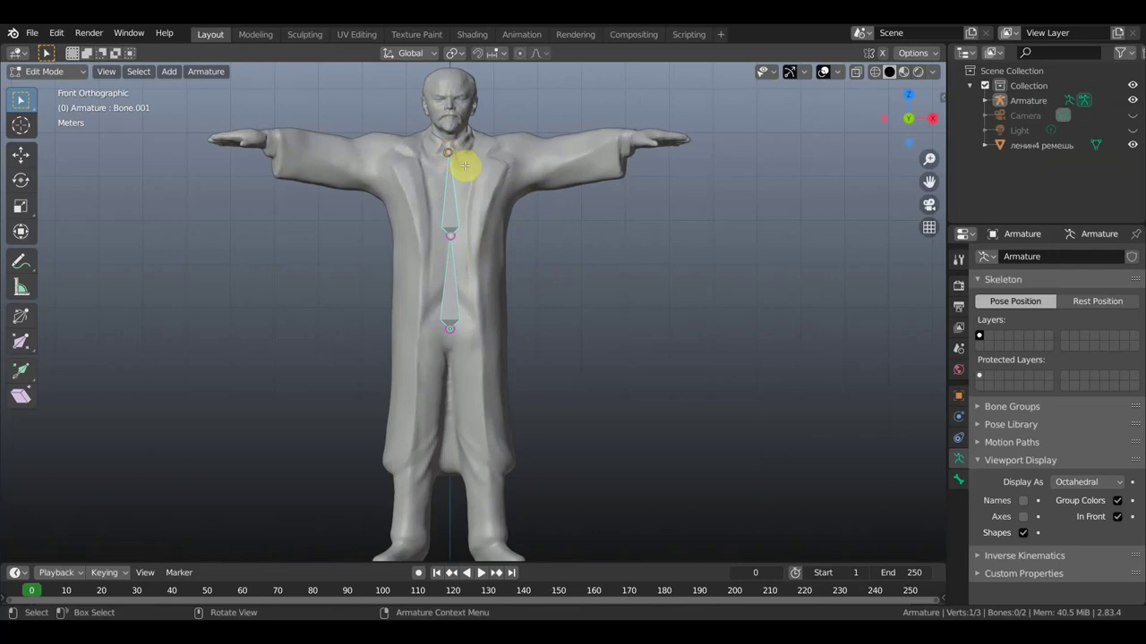
{"action": "key", "text": "e"}
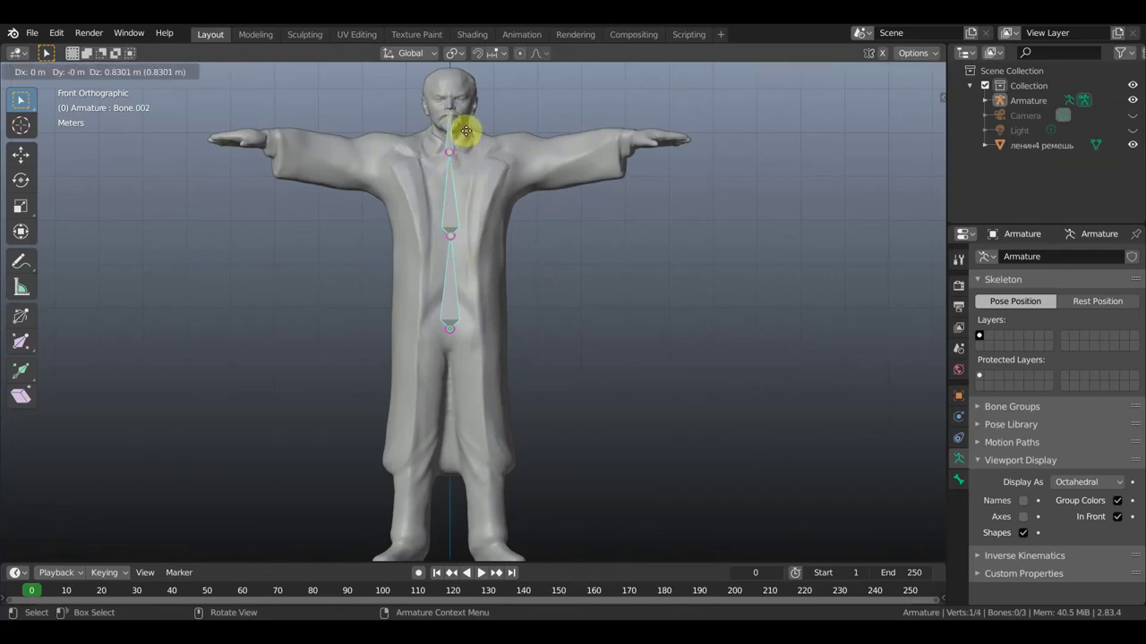
{"action": "left_click", "coordinate": [465, 131]}
{"action": "key", "text": "e"}
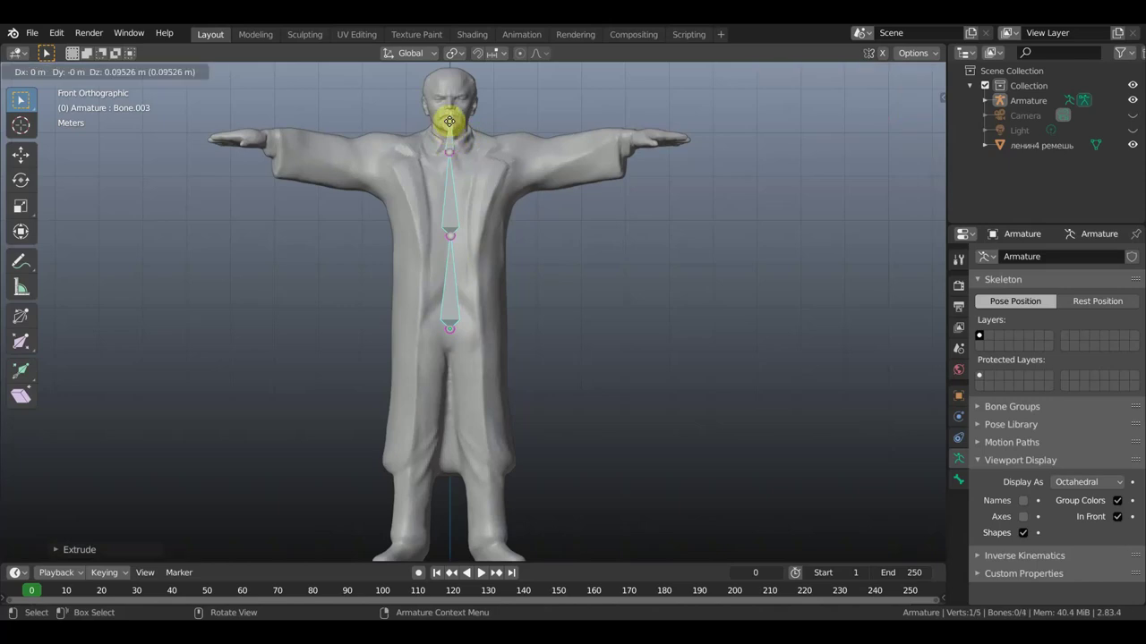
{"action": "right_click", "coordinate": [449, 121]}
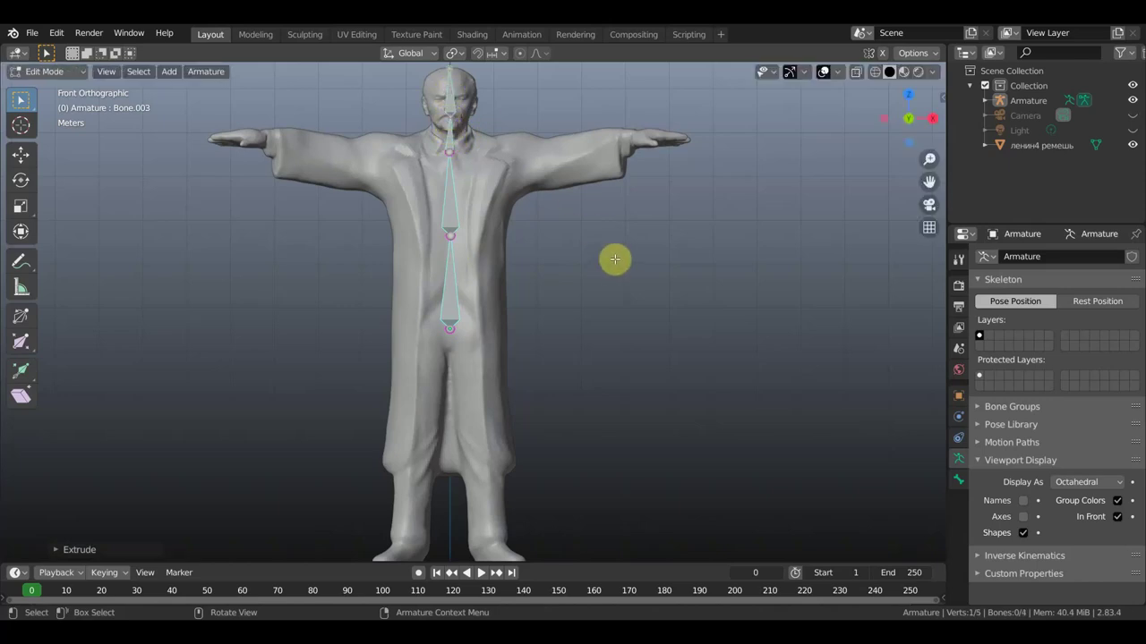
From the Right side view, move the spine joints and top bone tip into the neck and head
{"action": "key", "text": "KP_3"}
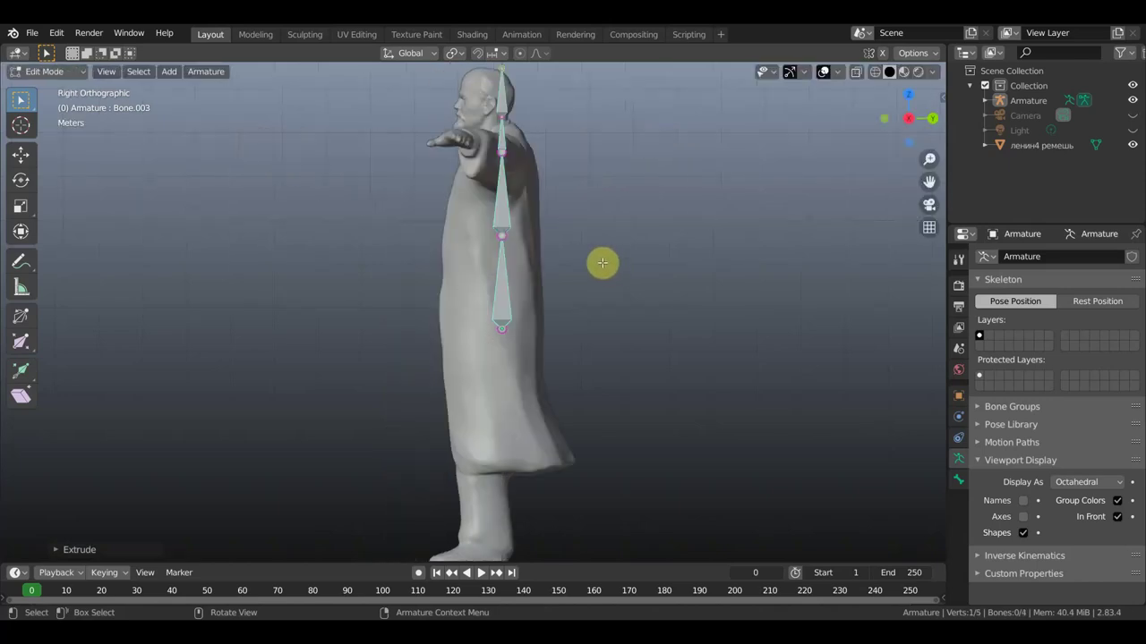
{"action": "left_click", "coordinate": [504, 119]}
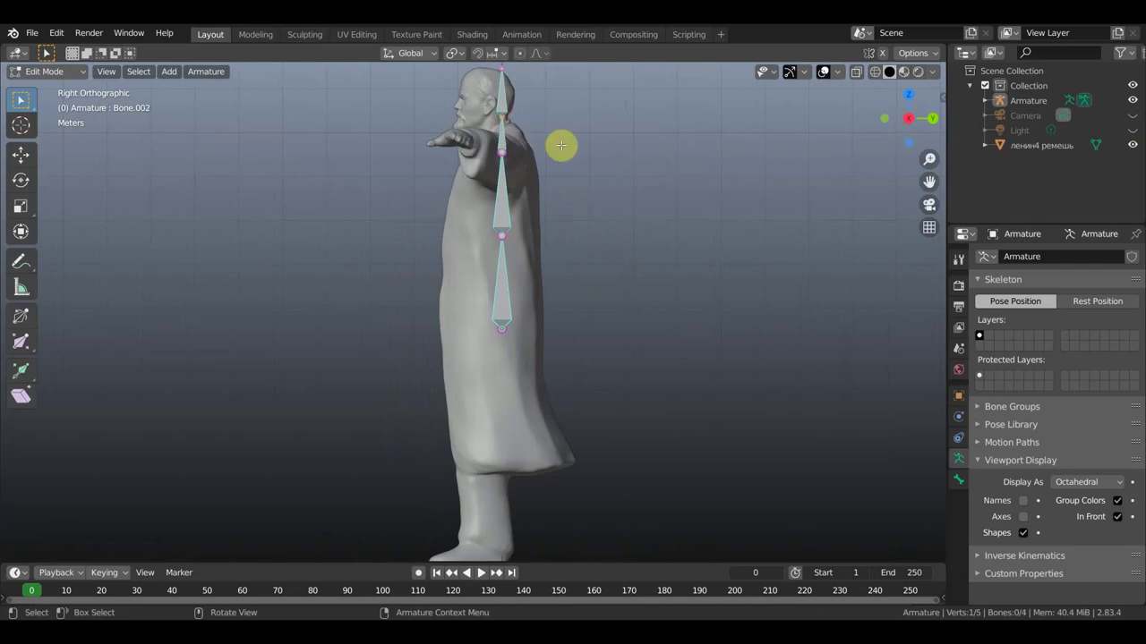
{"action": "key", "text": "g"}
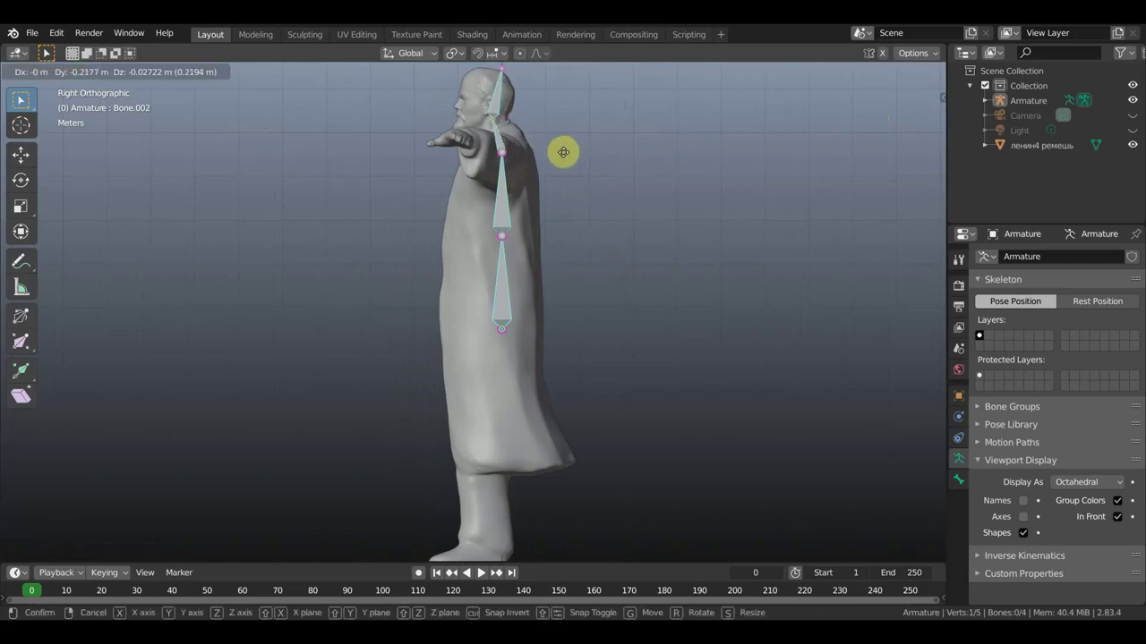
{"action": "left_click", "coordinate": [563, 152]}
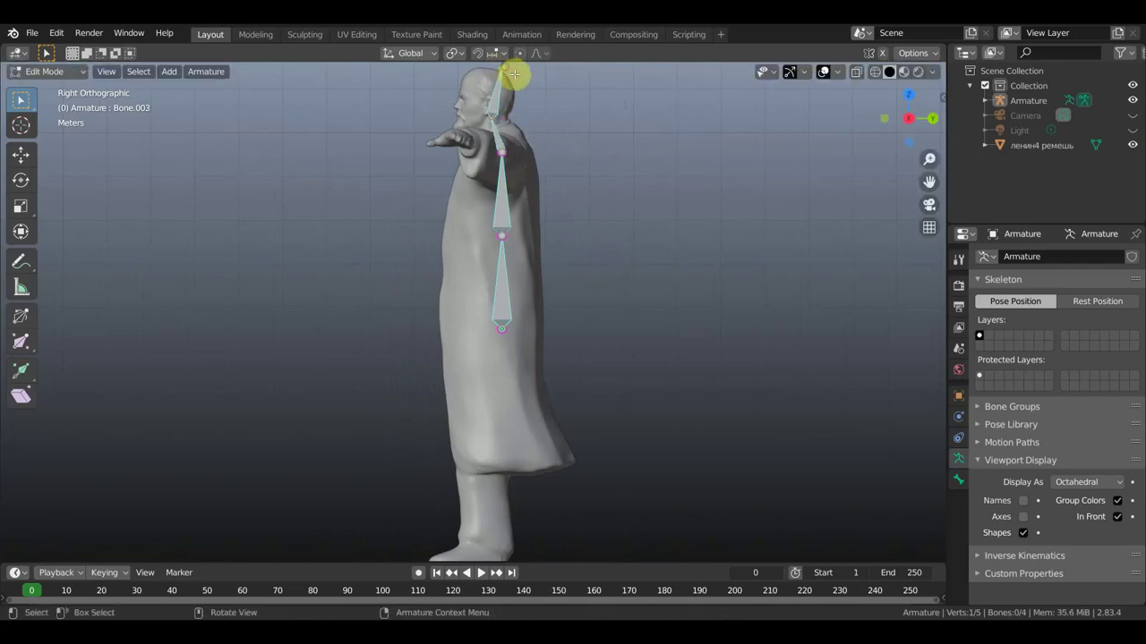
{"action": "key", "text": "g"}
{"action": "left_click", "coordinate": [537, 132]}
{"action": "left_click", "coordinate": [508, 155]}
{"action": "key", "text": "g"}
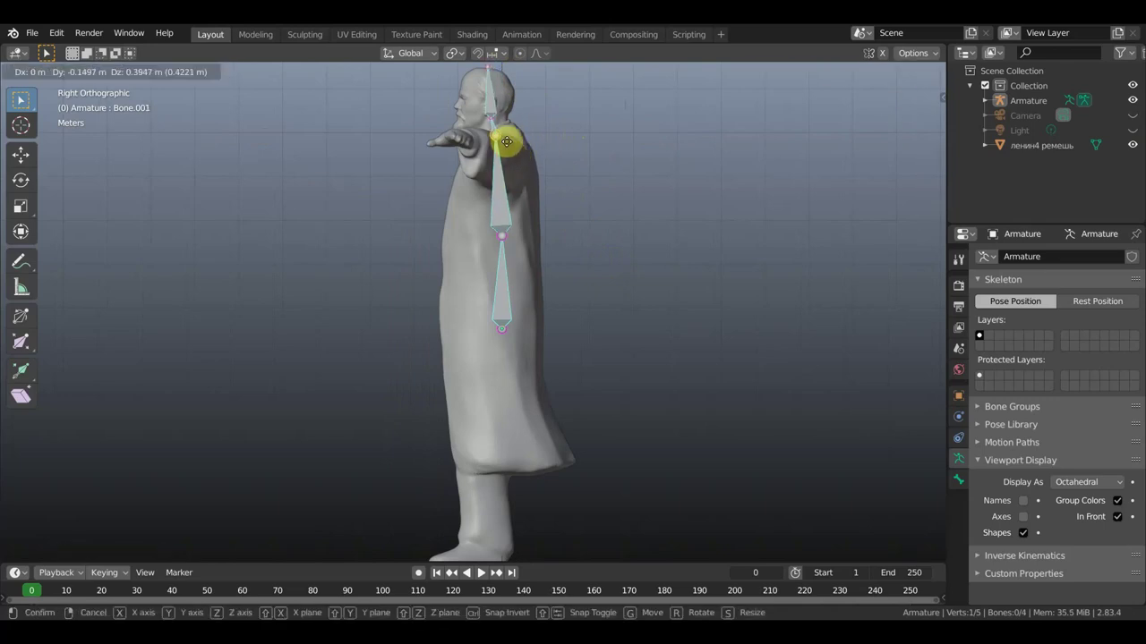
{"action": "left_click", "coordinate": [507, 140]}
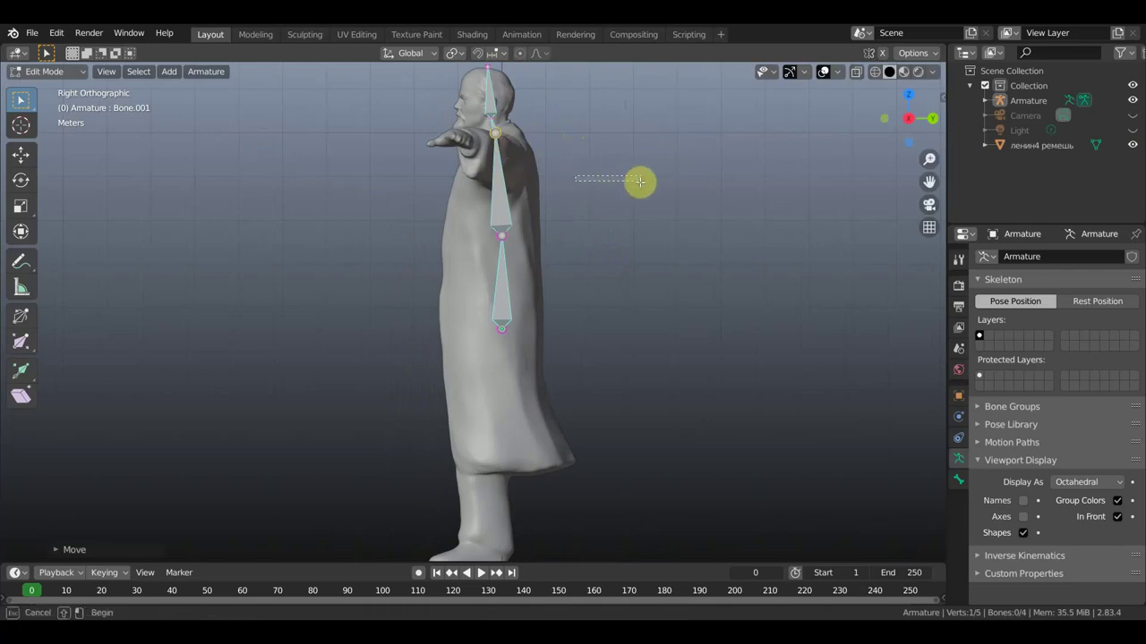
From the Front view, centre the neck joint in the neck, lowering it to the collar
{"action": "middle_click_drag", "start_coordinate": [609, 225], "coordinate": [742, 242]}
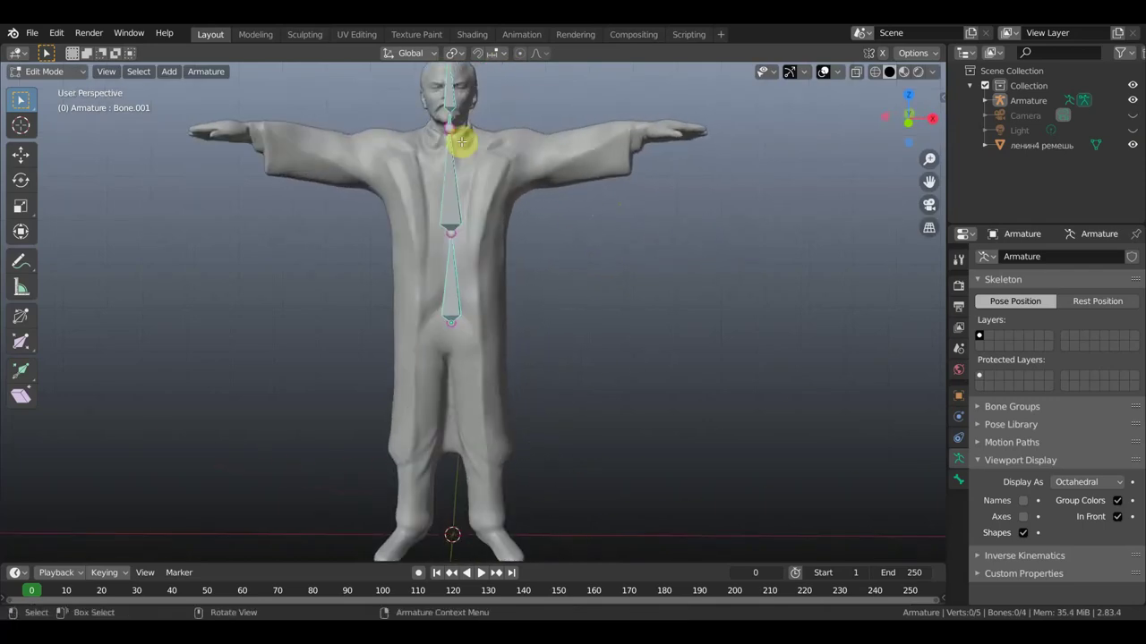
{"action": "key", "text": "KP_1"}
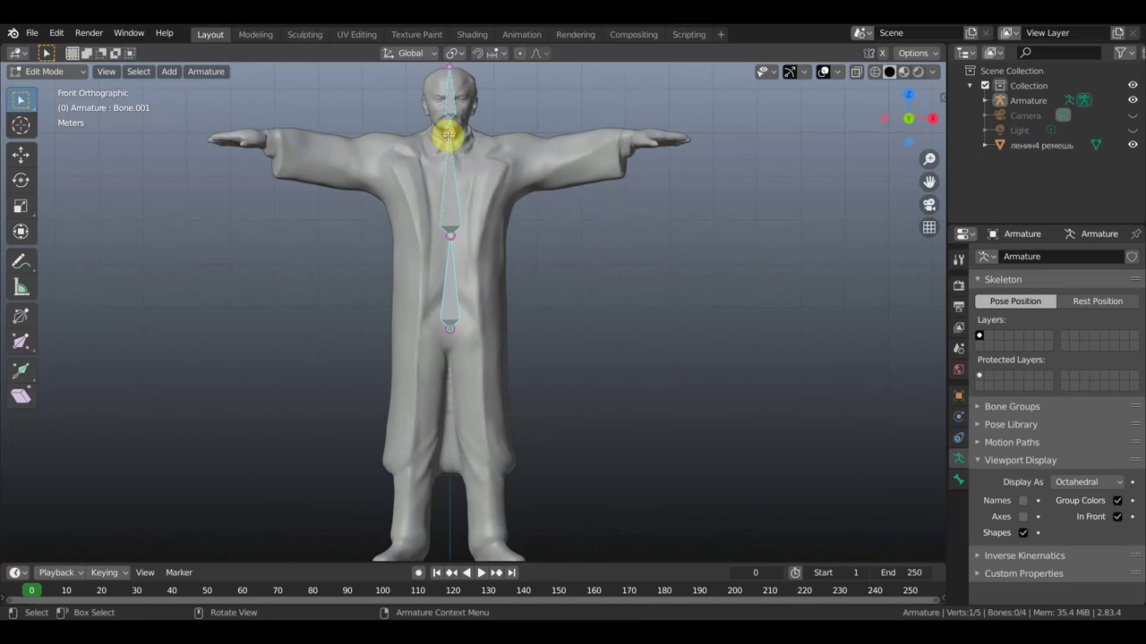
{"action": "key", "text": "g"}
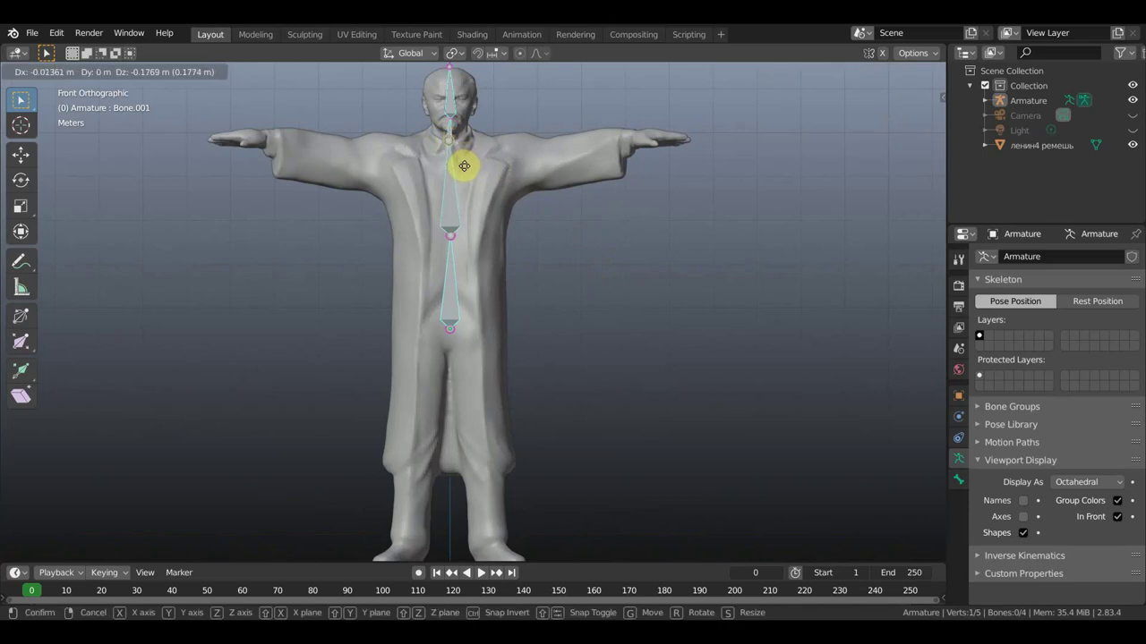
{"action": "left_click", "coordinate": [465, 165]}
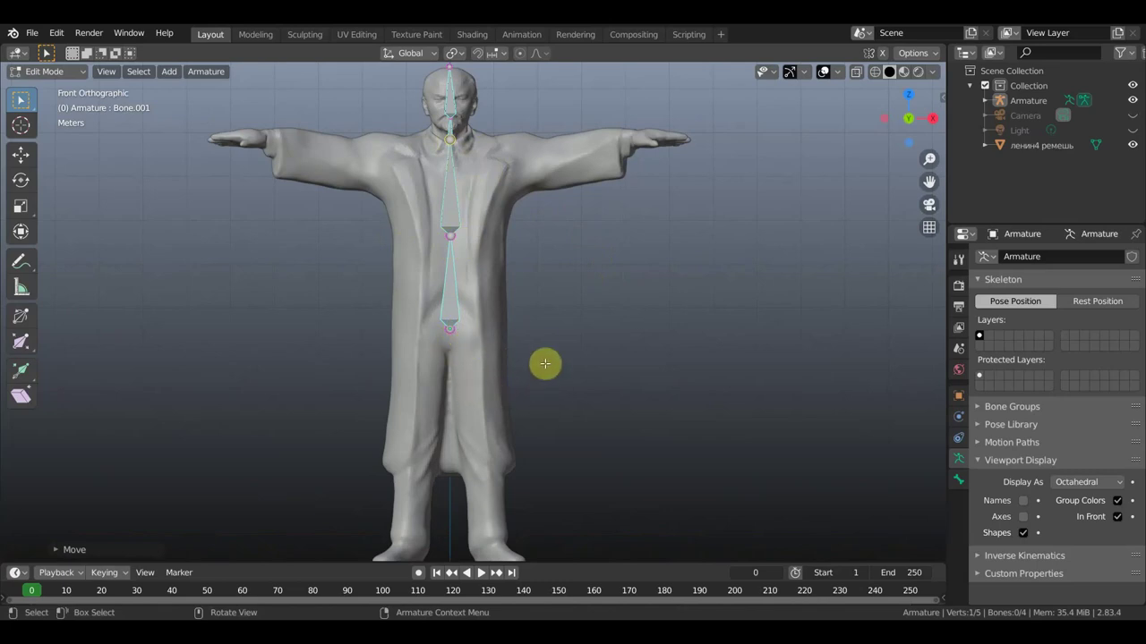
{"action": "scroll", "coordinate": [548, 349], "scroll_direction": "down", "scroll_amount": 1}
{"action": "scroll", "coordinate": [547, 349], "scroll_direction": "down", "scroll_amount": 1}
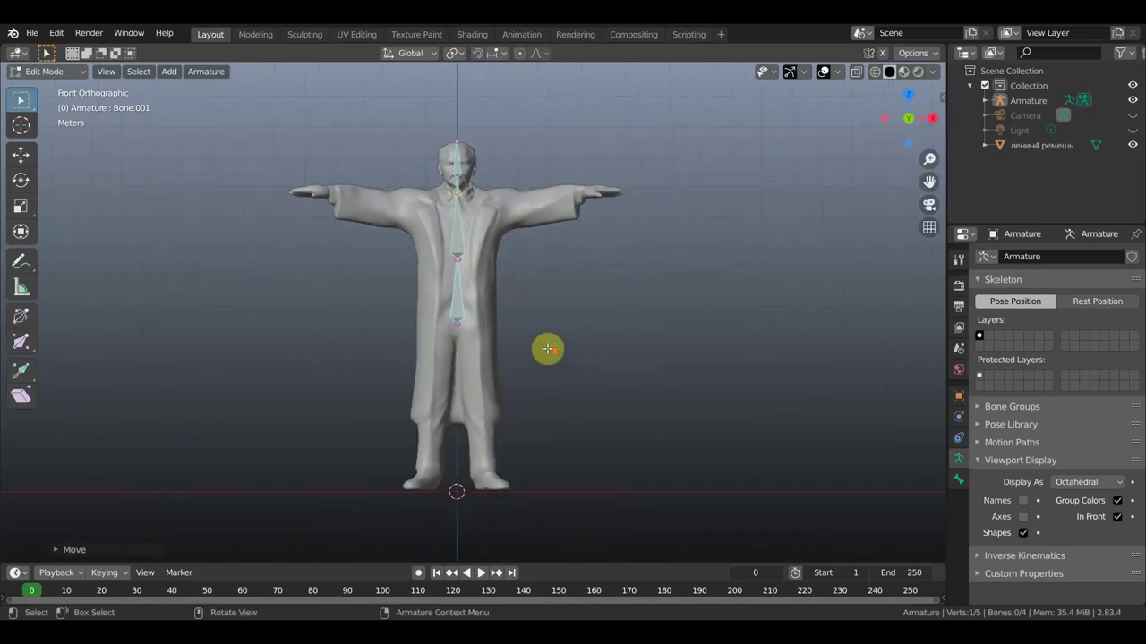
Extrude a shoulder bone from the neck joint and disconnect it with Alt+P > Disconnect Bone
{"action": "scroll", "coordinate": [548, 349], "scroll_direction": "up", "scroll_amount": 1}
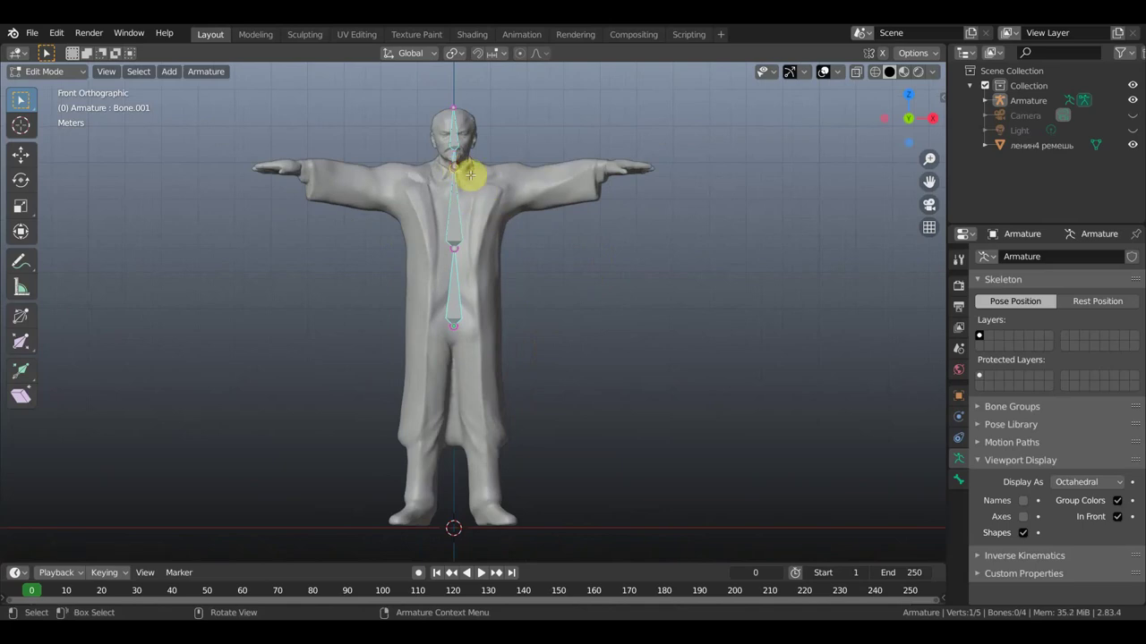
{"action": "key", "text": "e"}
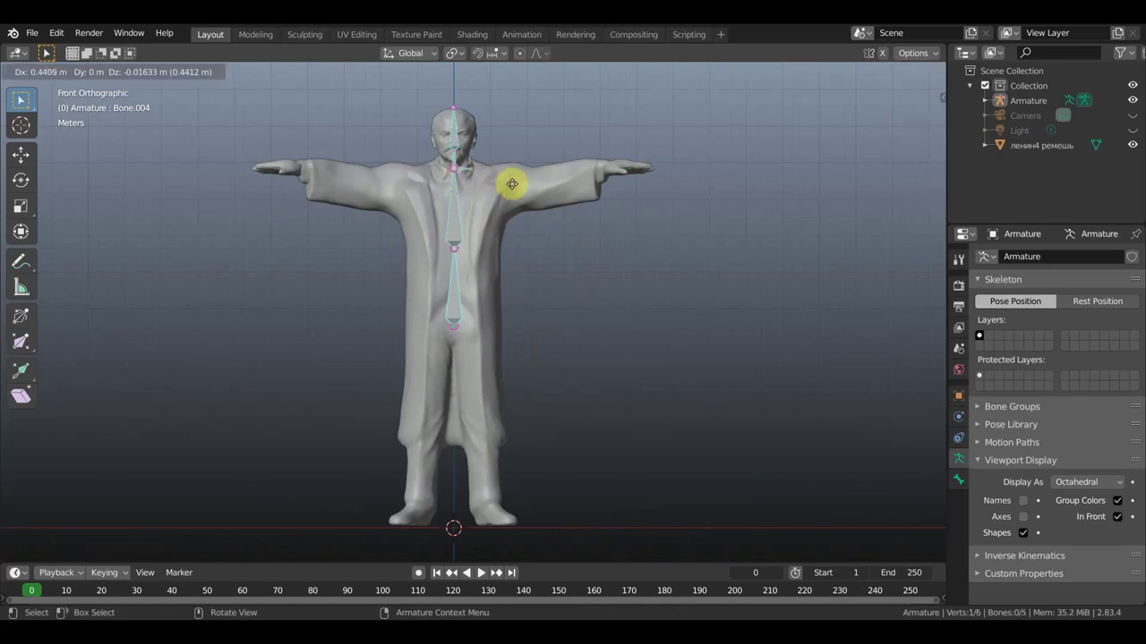
{"action": "left_click", "coordinate": [521, 188]}
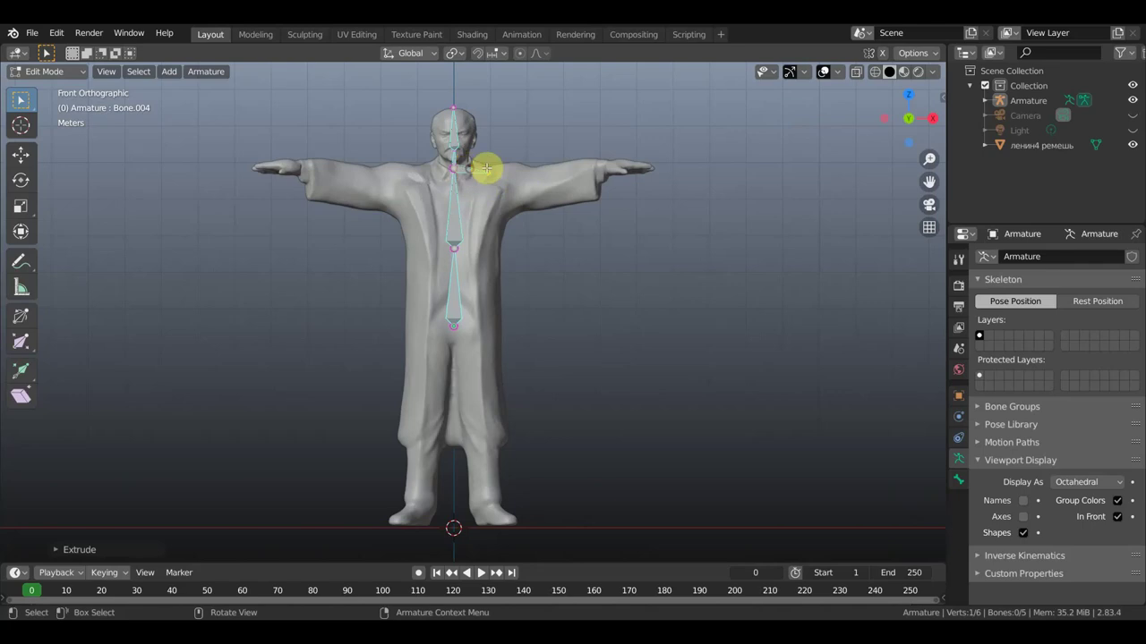
{"action": "left_click", "coordinate": [486, 171]}
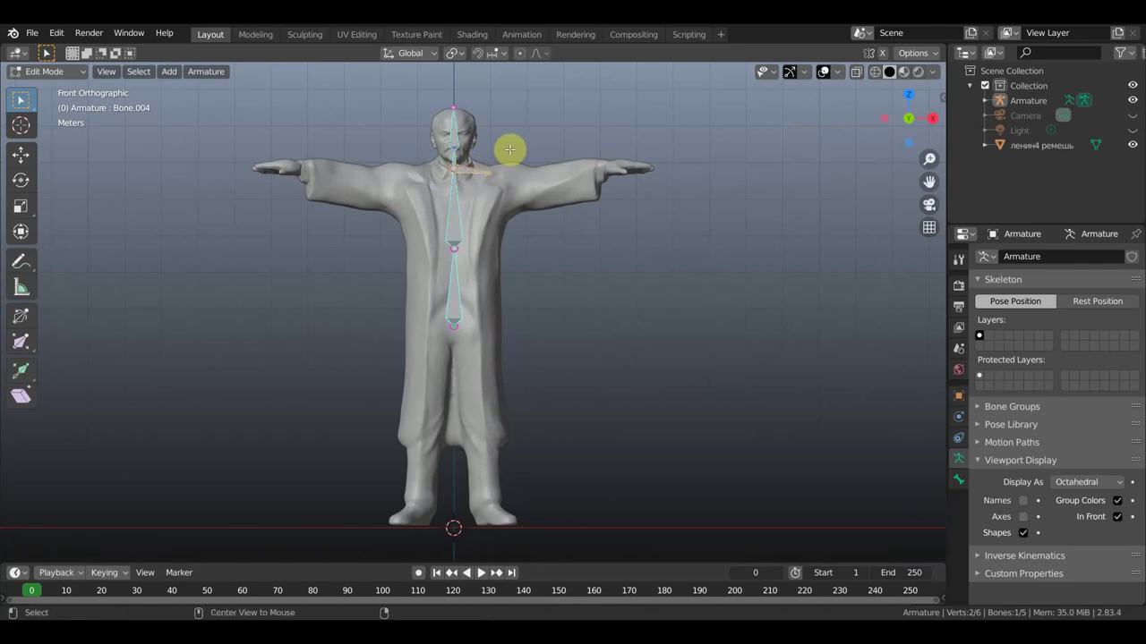
{"action": "key", "text": "alt+p"}
{"action": "left_click", "coordinate": [511, 152]}
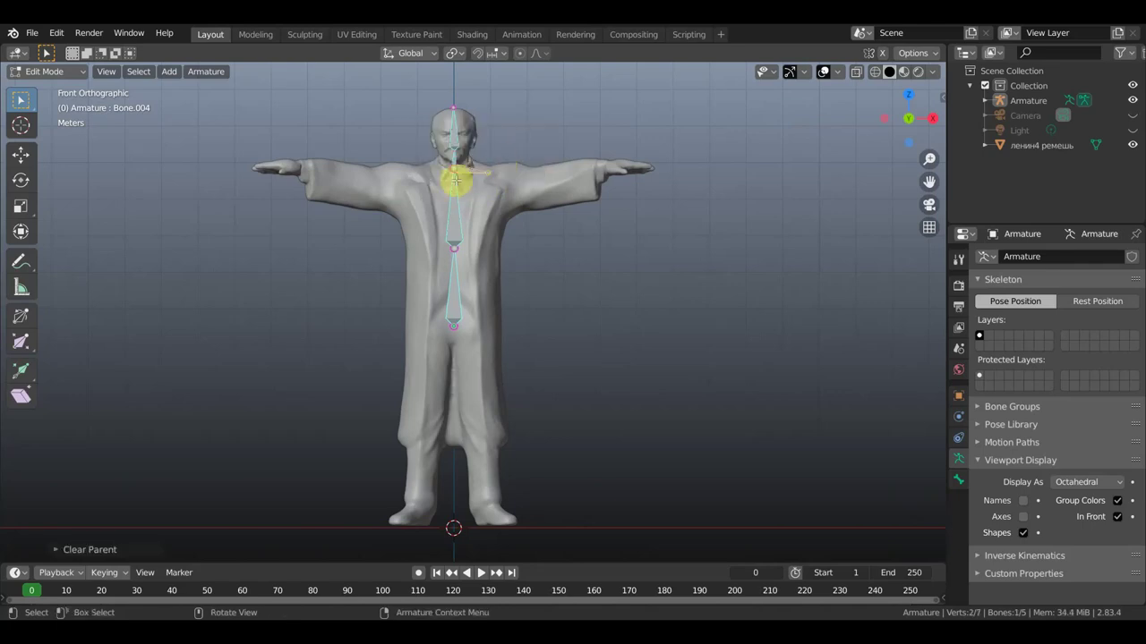
Extrude upper-arm and forearm bones from the shoulder tip along the arm to the wrist
{"action": "left_click", "coordinate": [509, 183]}
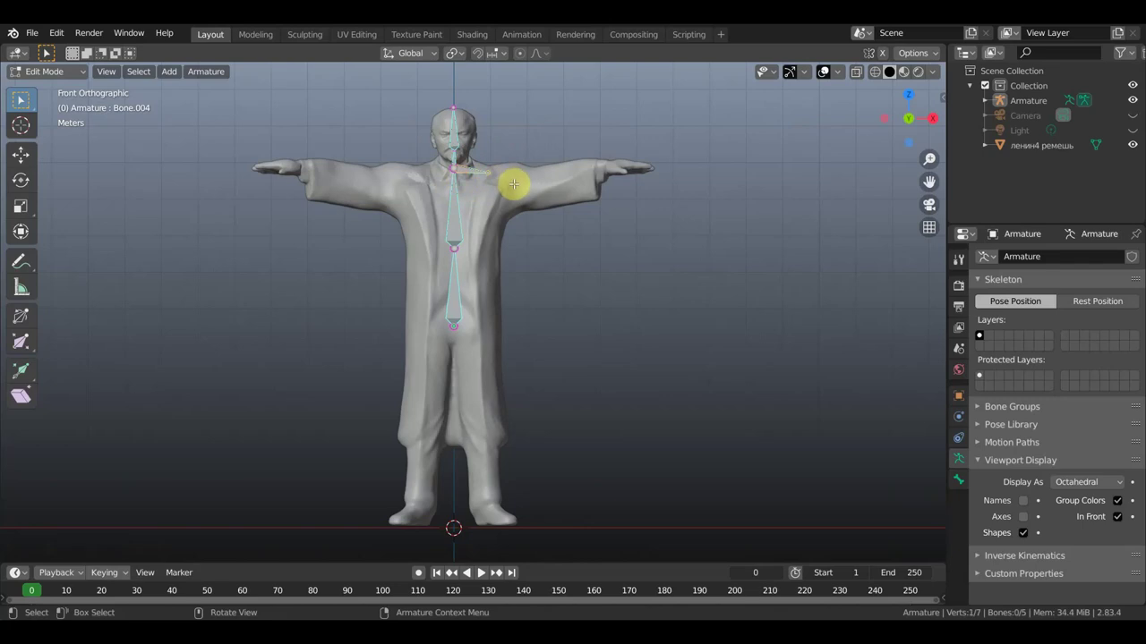
{"action": "key", "text": "e"}
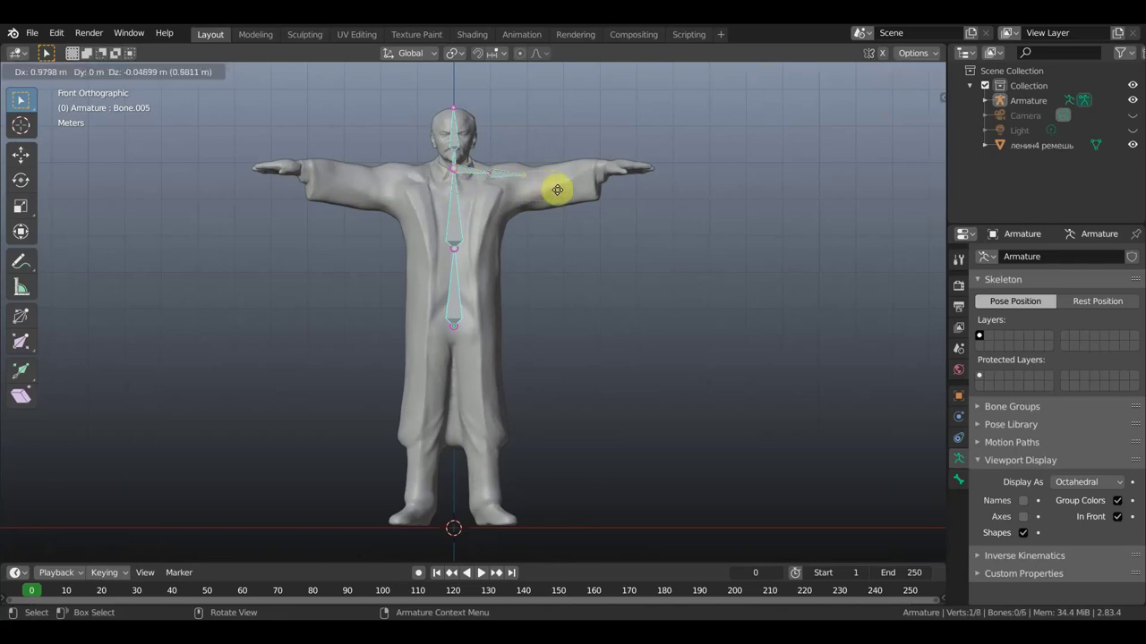
{"action": "left_click", "coordinate": [580, 189]}
{"action": "key", "text": "e"}
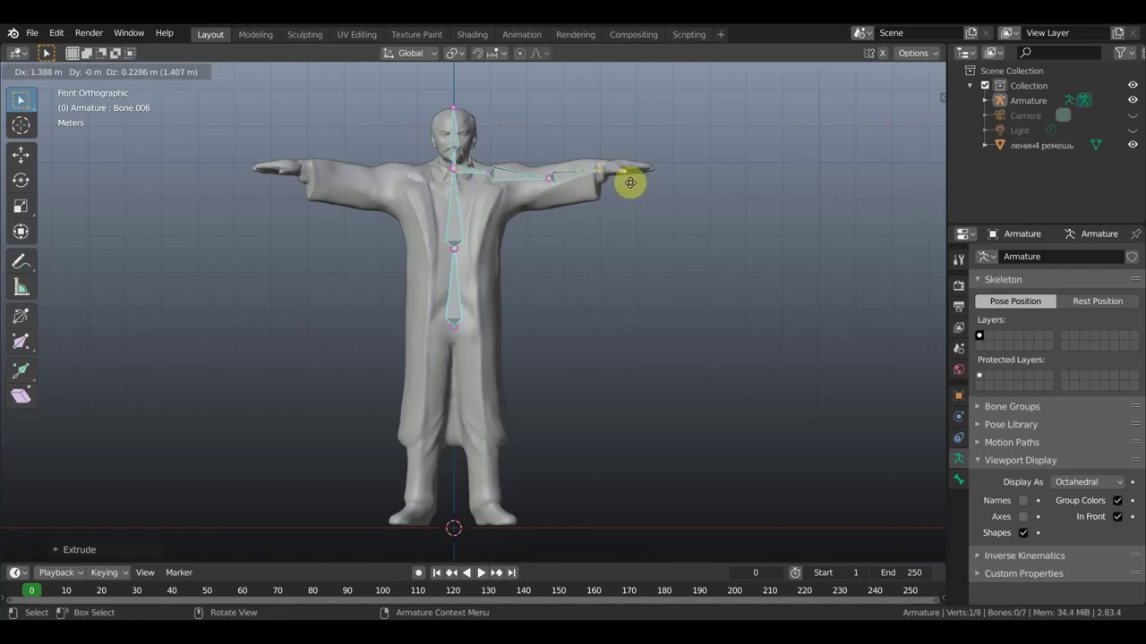
{"action": "left_click", "coordinate": [630, 182]}
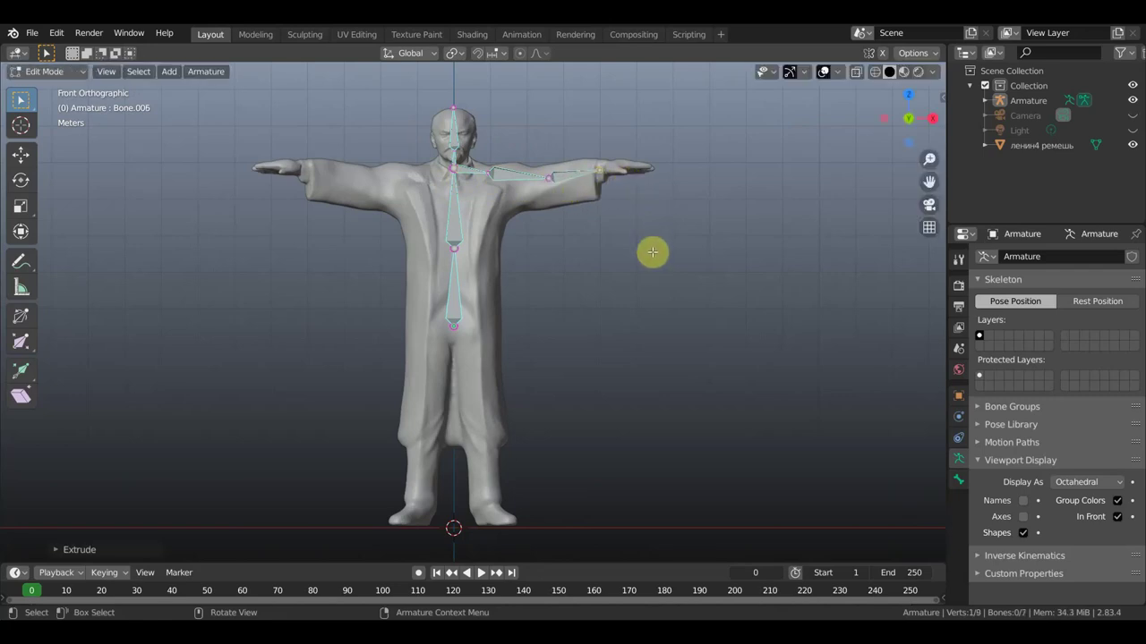
{"action": "key", "text": "KP_3"}
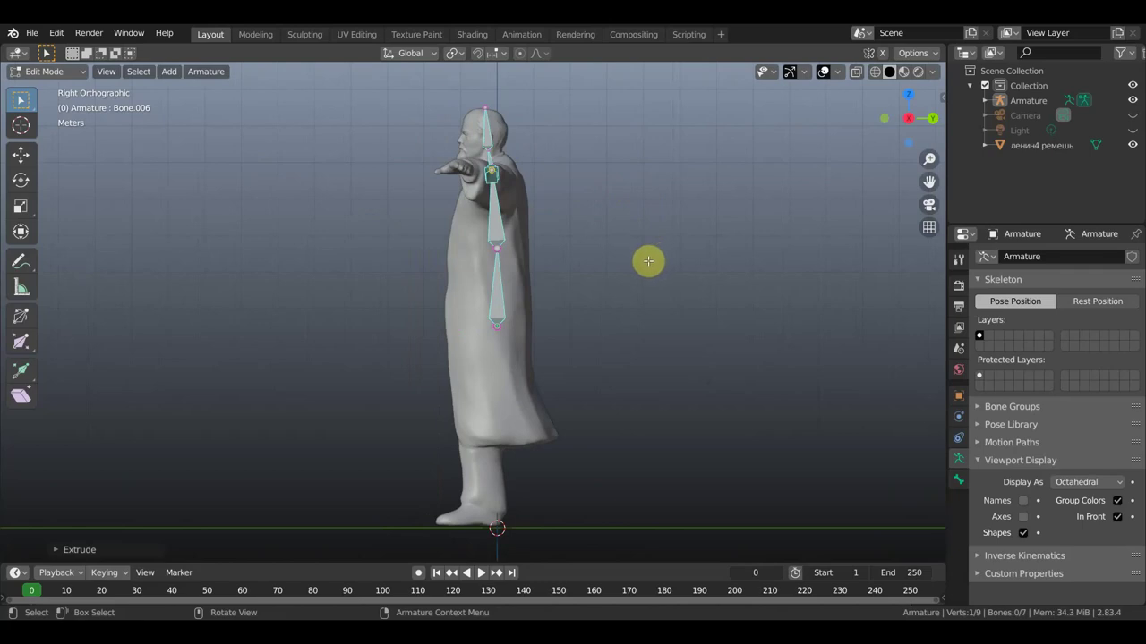
In Top view, move the elbow joint and forearm tip to follow the arm's curve
{"action": "key", "text": "KP_7"}
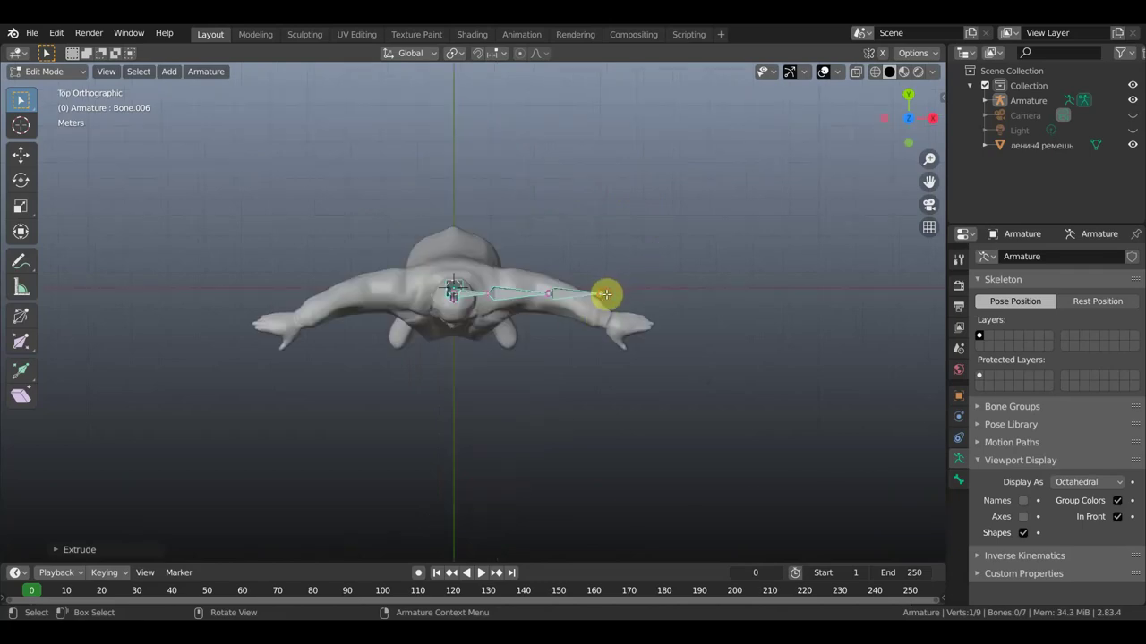
{"action": "key", "text": "g"}
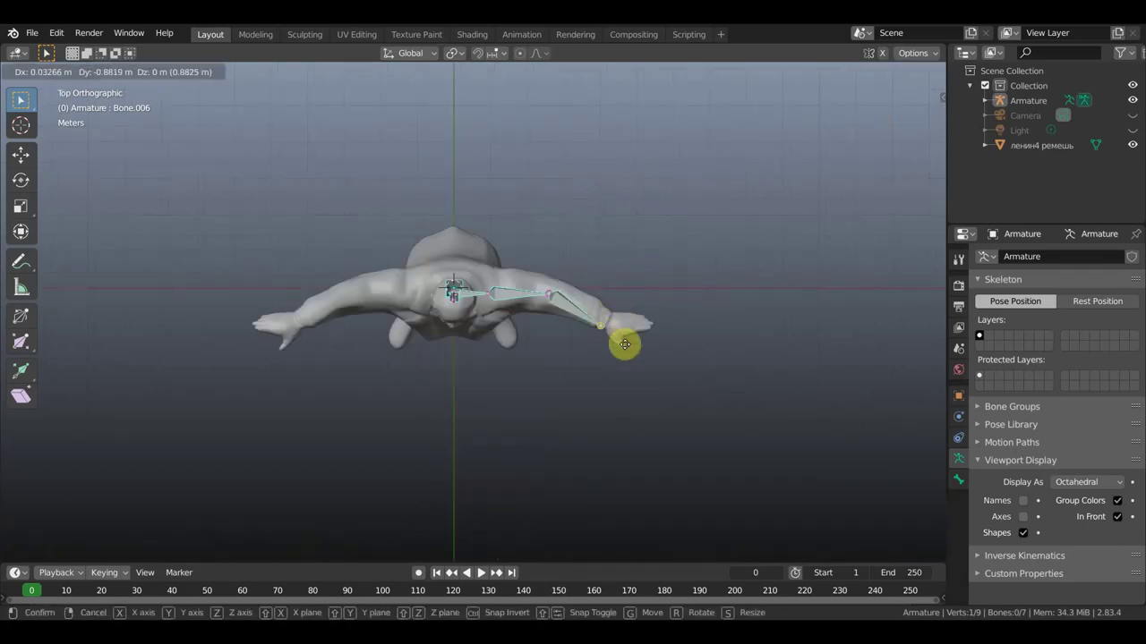
{"action": "left_click", "coordinate": [599, 333]}
{"action": "left_click", "coordinate": [545, 293]}
{"action": "key", "text": "g"}
{"action": "left_click", "coordinate": [545, 297]}
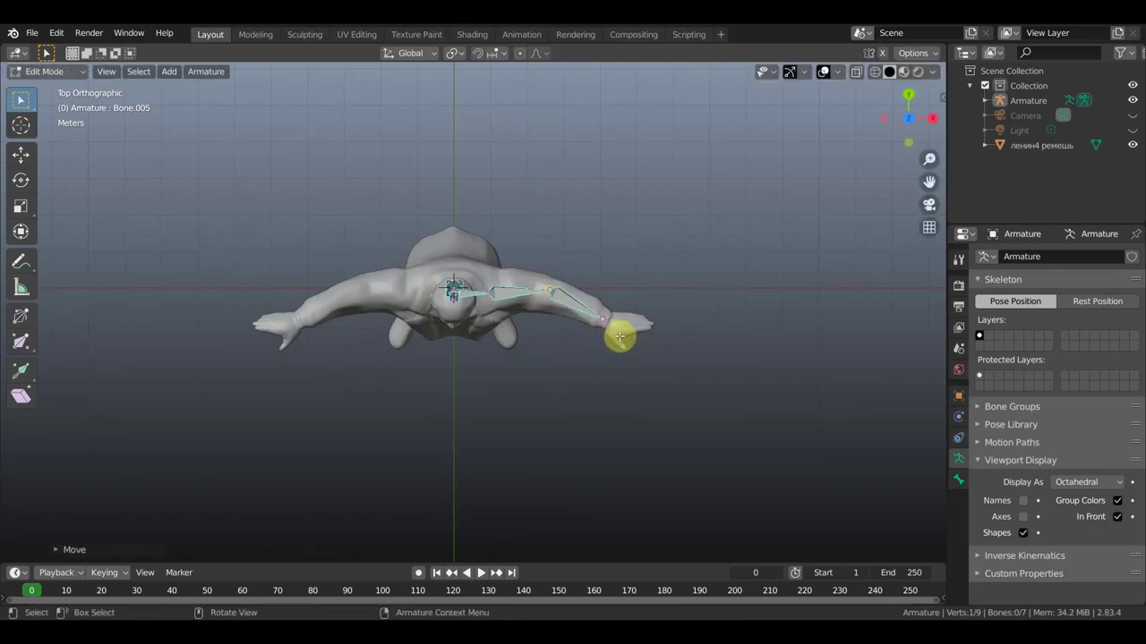
{"action": "key", "text": "g"}
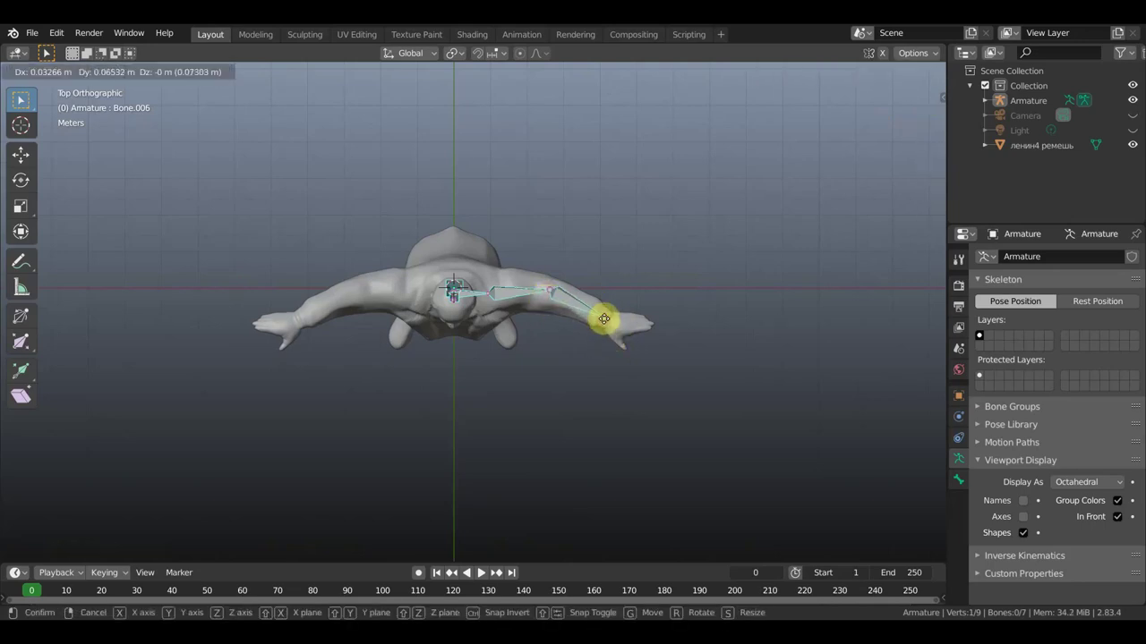
{"action": "left_click", "coordinate": [605, 318]}
{"action": "scroll", "coordinate": [689, 344], "scroll_direction": "up", "scroll_amount": 3}
{"action": "scroll", "coordinate": [694, 351], "scroll_direction": "up", "scroll_amount": 2}
{"action": "middle_click_drag", "start_coordinate": [704, 370], "coordinate": [624, 325]}
{"action": "scroll", "coordinate": [627, 326], "scroll_direction": "down", "scroll_amount": 5}
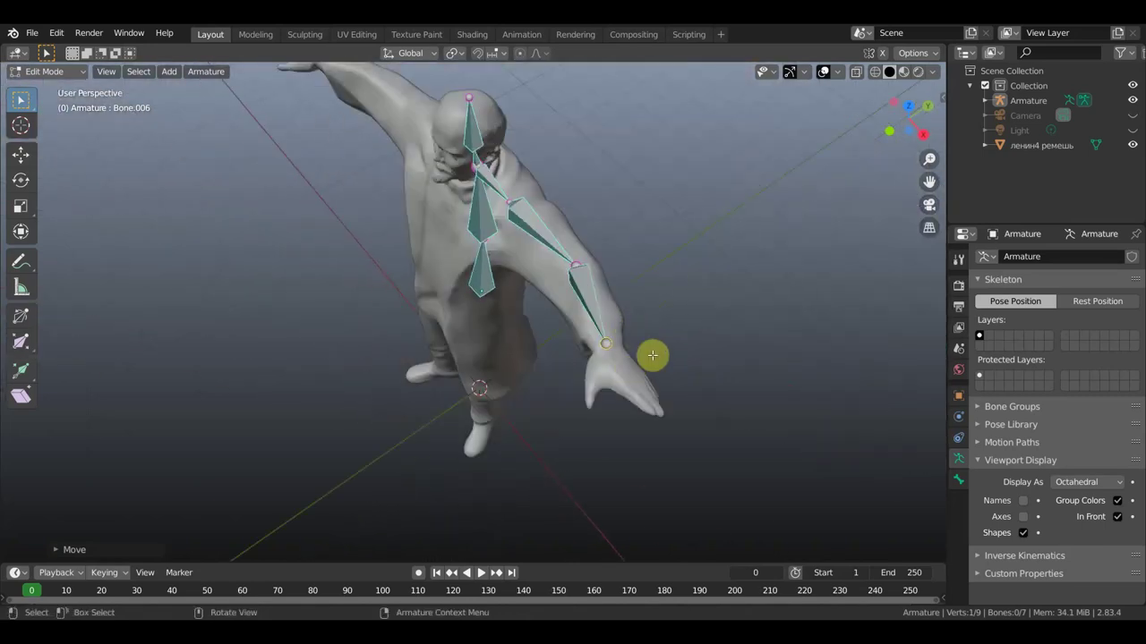
{"action": "key", "text": "KP_7"}
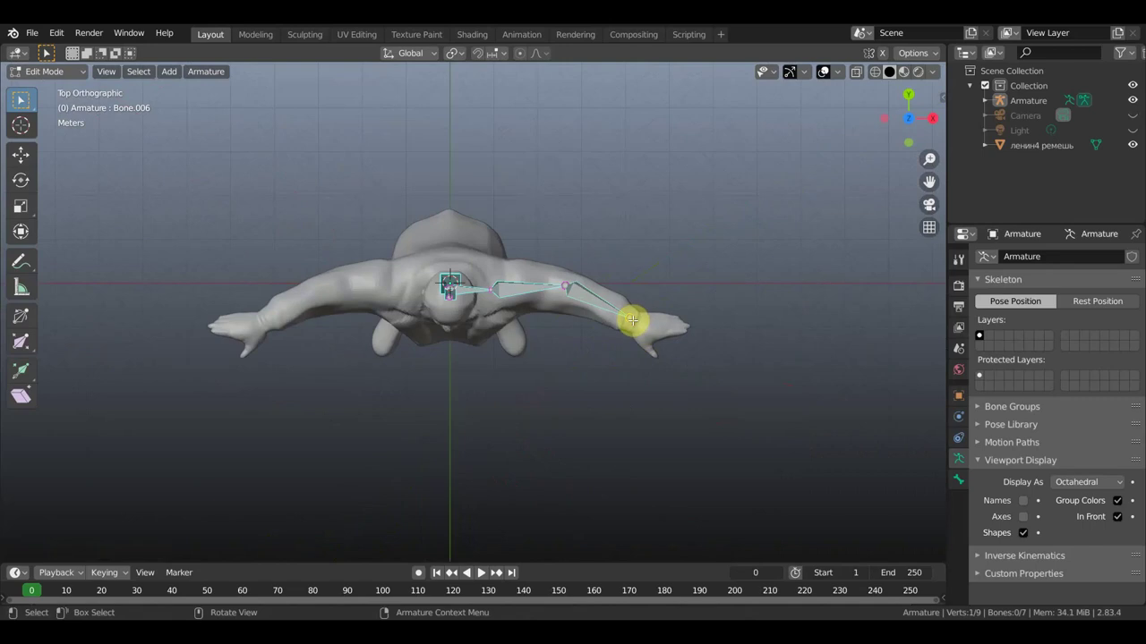
Extrude a hand bone from the wrist into the palm
{"action": "key", "text": "e"}
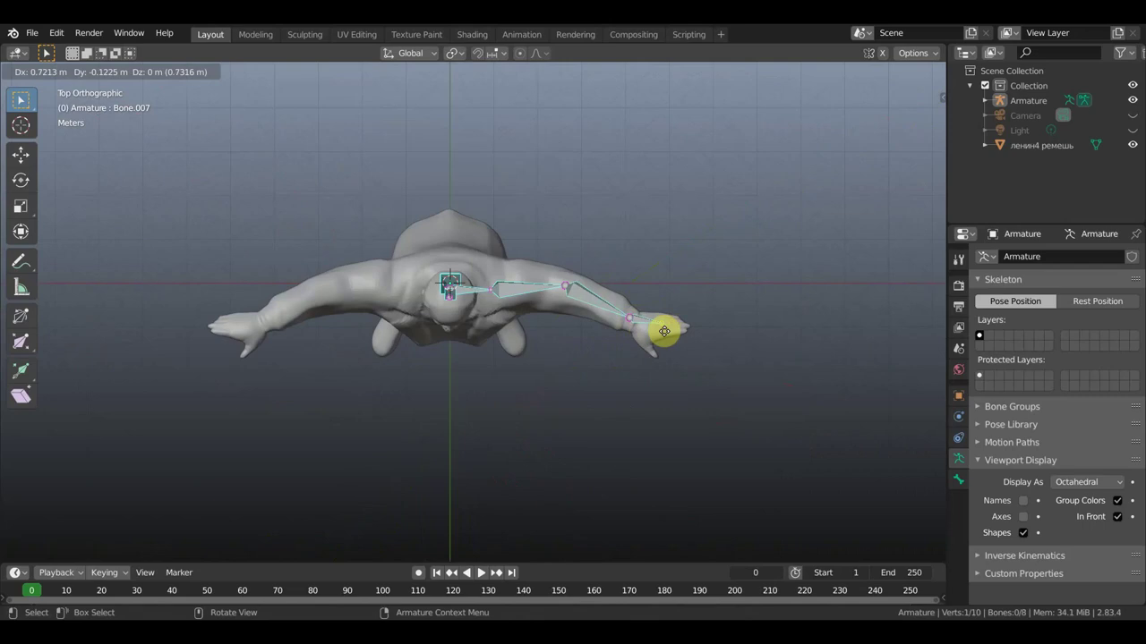
{"action": "left_click", "coordinate": [665, 330]}
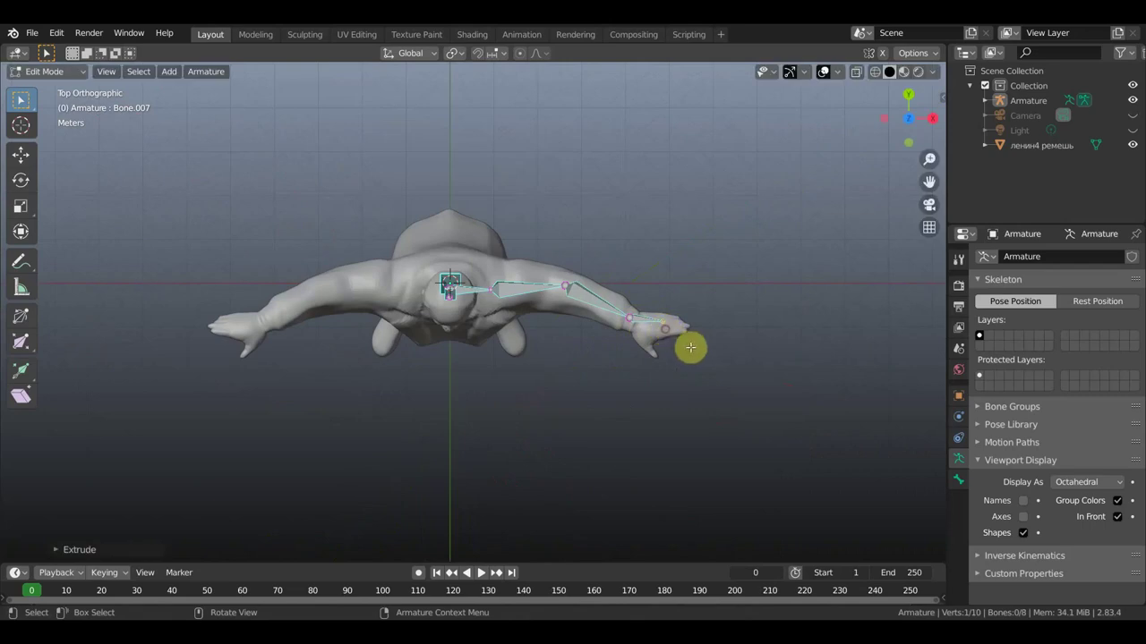
{"action": "scroll", "coordinate": [691, 346], "scroll_direction": "up", "scroll_amount": 2}
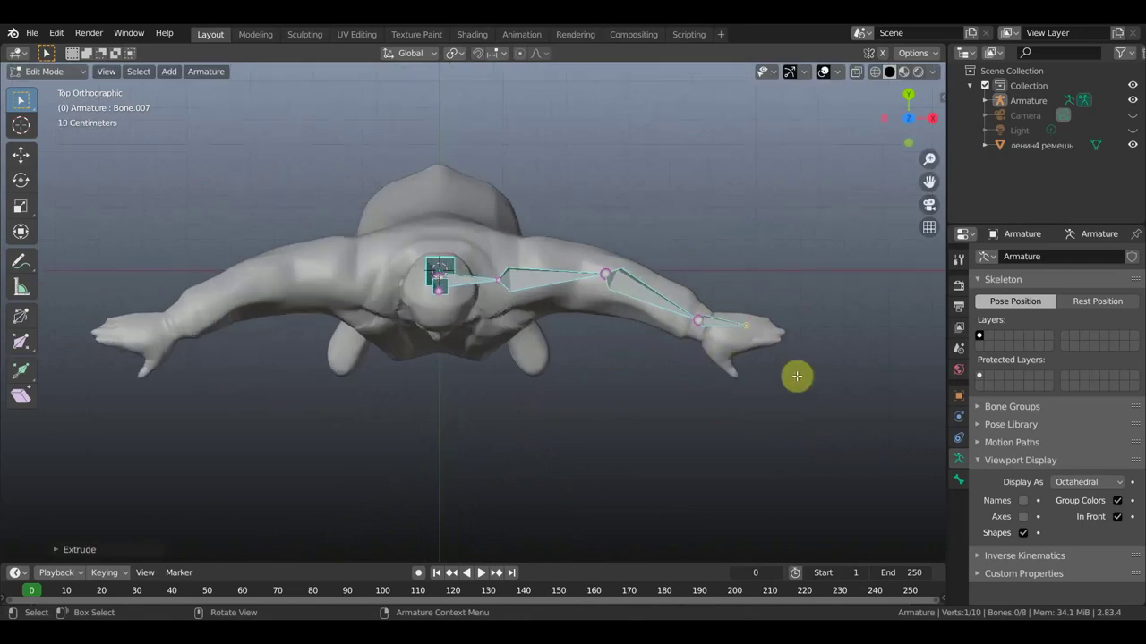
{"action": "key", "text": "a"}
{"action": "middle_click_drag", "start_coordinate": [803, 383], "coordinate": [770, 383]}
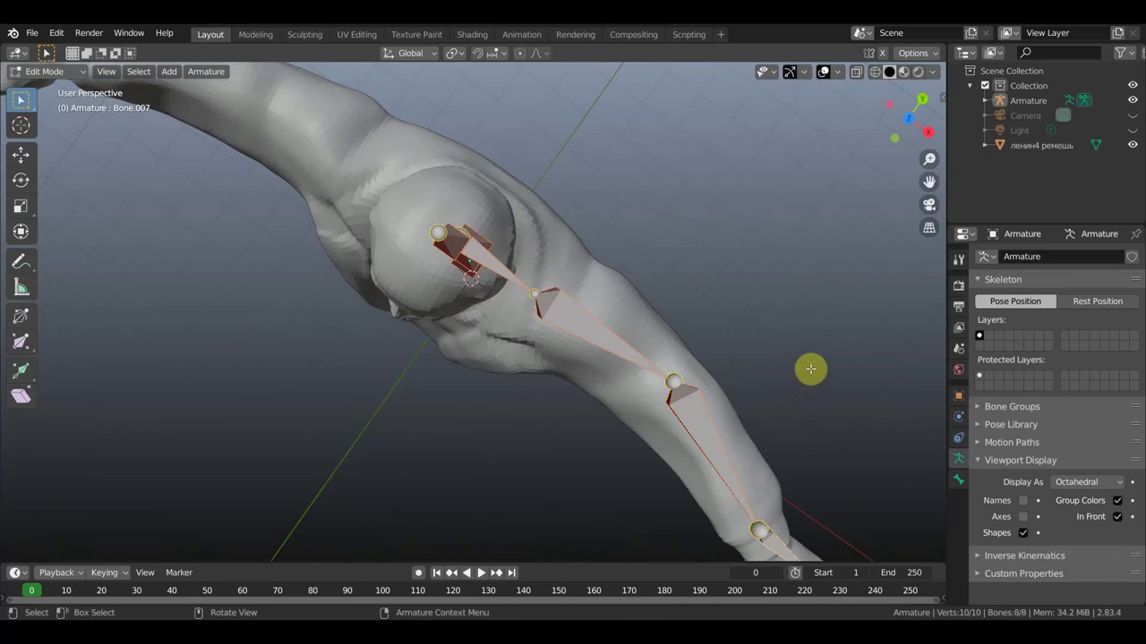
Deselect all bones and, in Top view, shift the wrist joint about 0.08 m onto the statue's wrist
{"action": "key", "text": "alt+a"}
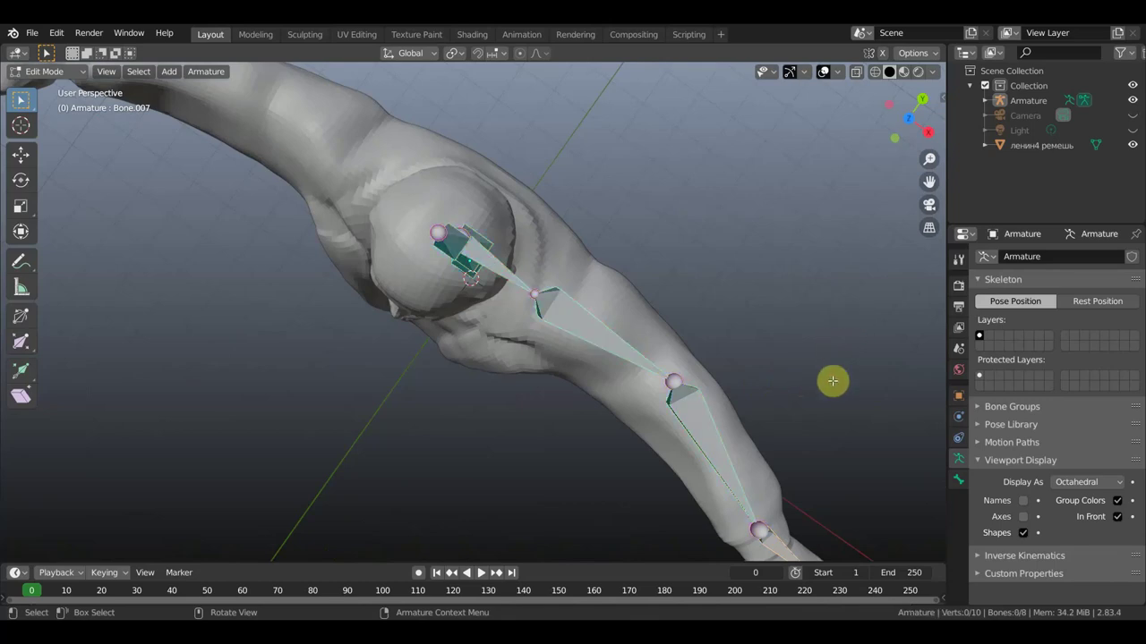
{"action": "mouse_move", "coordinate": [812, 404]}
{"action": "middle_mouse_down"}
{"action": "mouse_move", "coordinate": [714, 325]}
{"action": "mouse_move", "coordinate": [591, 281]}
{"action": "mouse_move", "coordinate": [361, 227]}
{"action": "middle_mouse_up"}
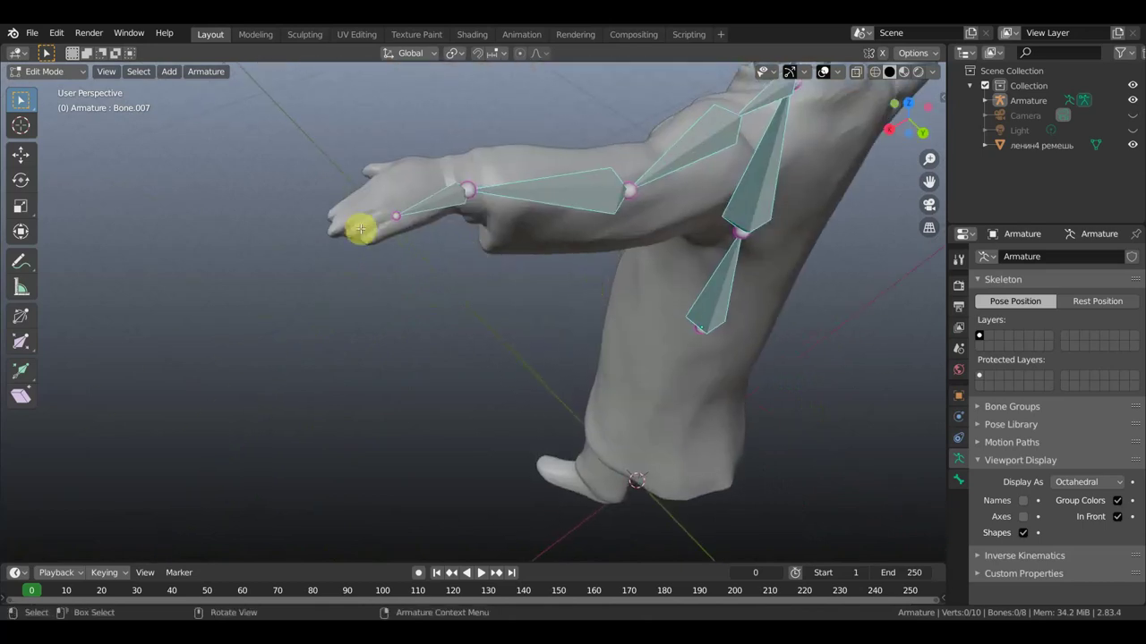
{"action": "mouse_move", "coordinate": [404, 281]}
{"action": "middle_mouse_down"}
{"action": "mouse_move", "coordinate": [543, 293]}
{"action": "mouse_move", "coordinate": [544, 312]}
{"action": "middle_mouse_up"}
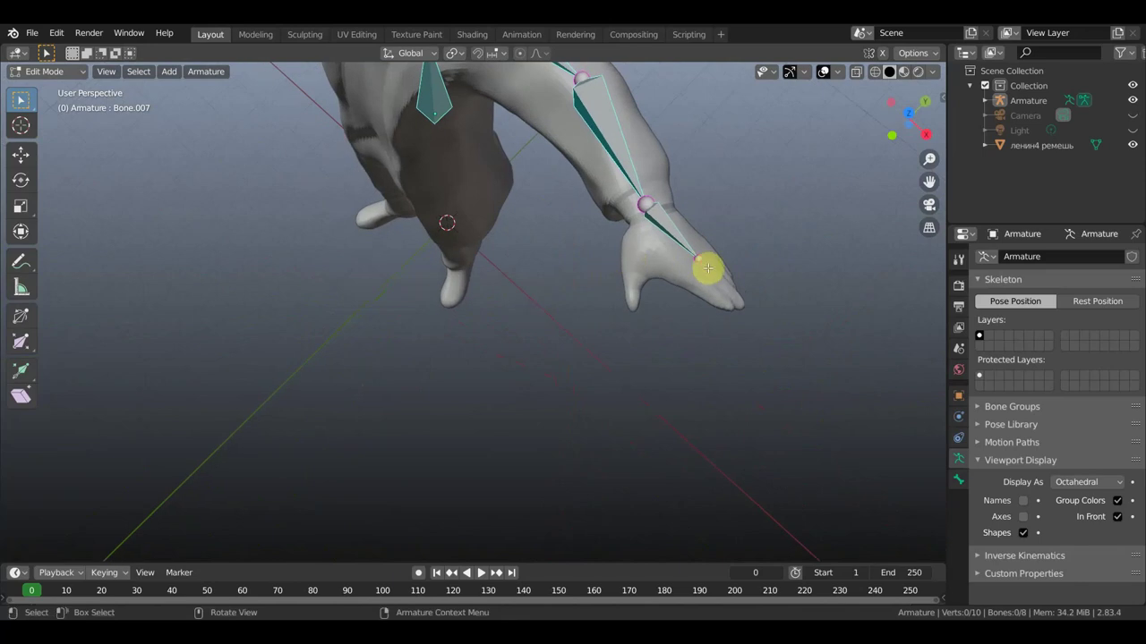
{"action": "mouse_move", "coordinate": [713, 328]}
{"action": "middle_mouse_down"}
{"action": "mouse_move", "coordinate": [670, 332]}
{"action": "mouse_move", "coordinate": [667, 314]}
{"action": "mouse_move", "coordinate": [695, 335]}
{"action": "mouse_move", "coordinate": [779, 353]}
{"action": "mouse_move", "coordinate": [792, 373]}
{"action": "mouse_move", "coordinate": [779, 373]}
{"action": "middle_mouse_up"}
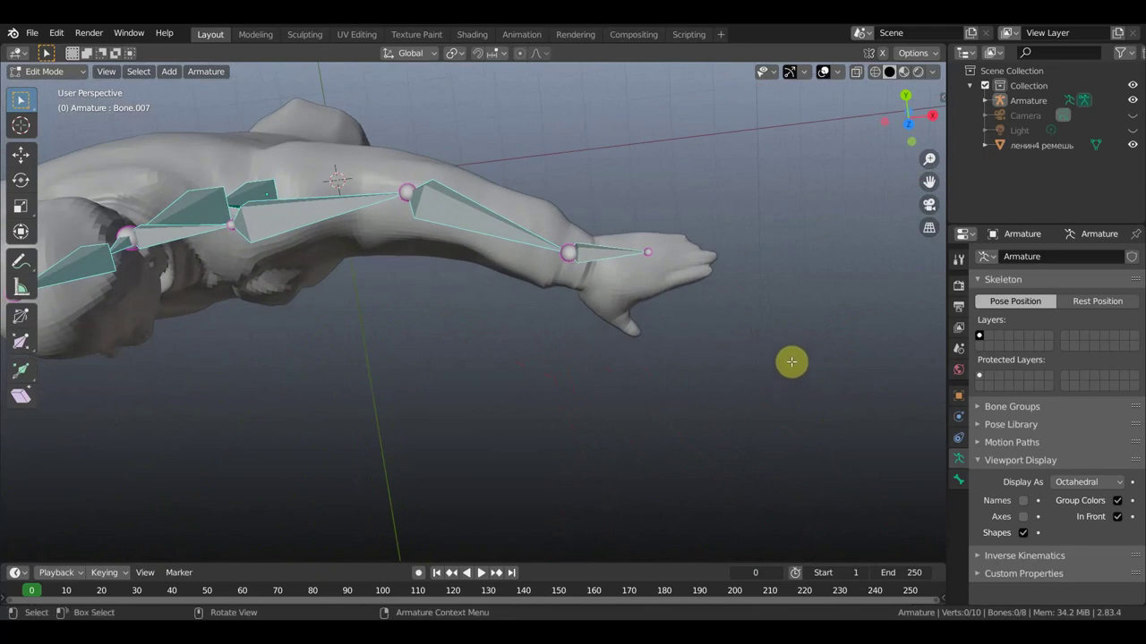
{"action": "key", "text": "KP_7"}
{"action": "scroll", "coordinate": [624, 243], "scroll_direction": "up", "scroll_amount": 1}
{"action": "scroll", "coordinate": [646, 215], "scroll_direction": "up", "scroll_amount": 1}
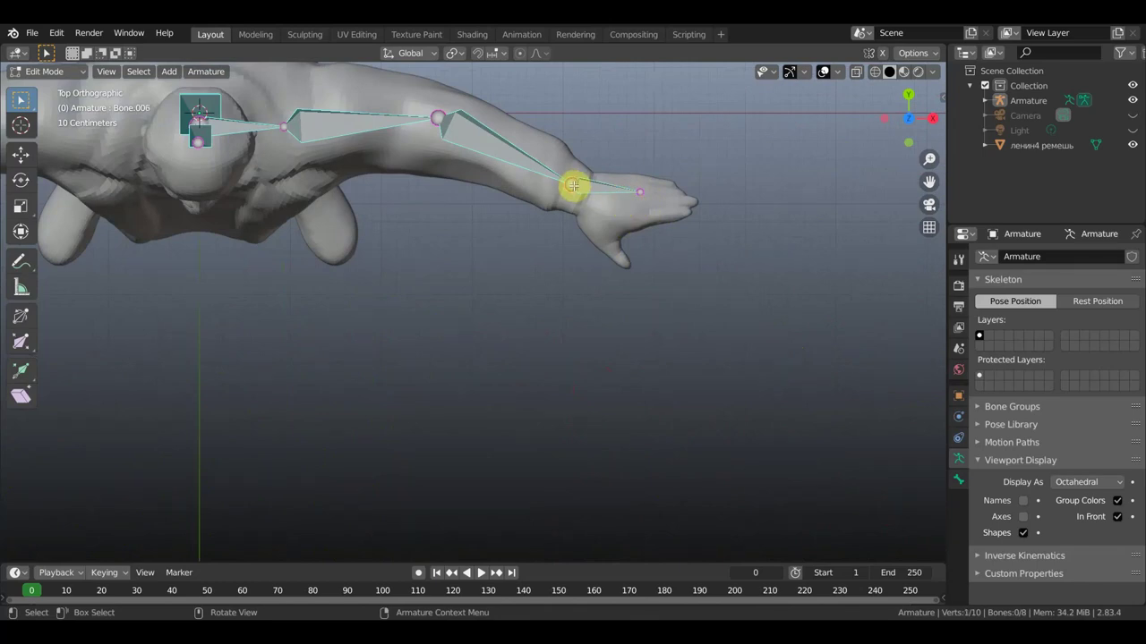
{"action": "left_click_drag", "start_coordinate": [573, 185], "coordinate": [578, 185]}
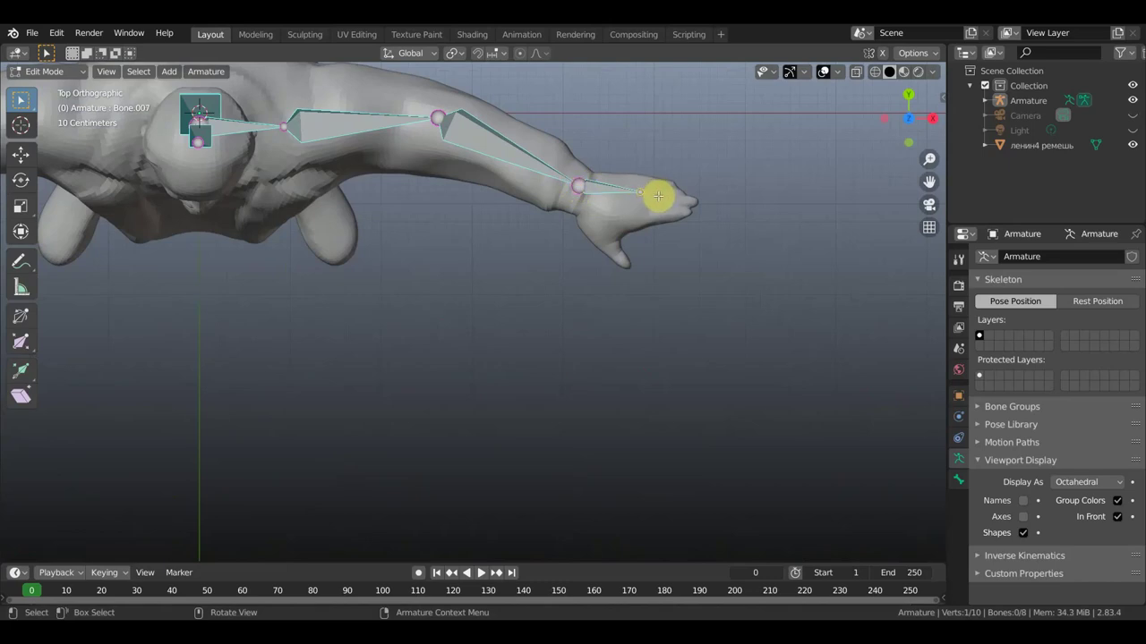
Rotate the hand bone slightly and extrude a finger bone from its tip to the fingertips
{"action": "key", "text": "r"}
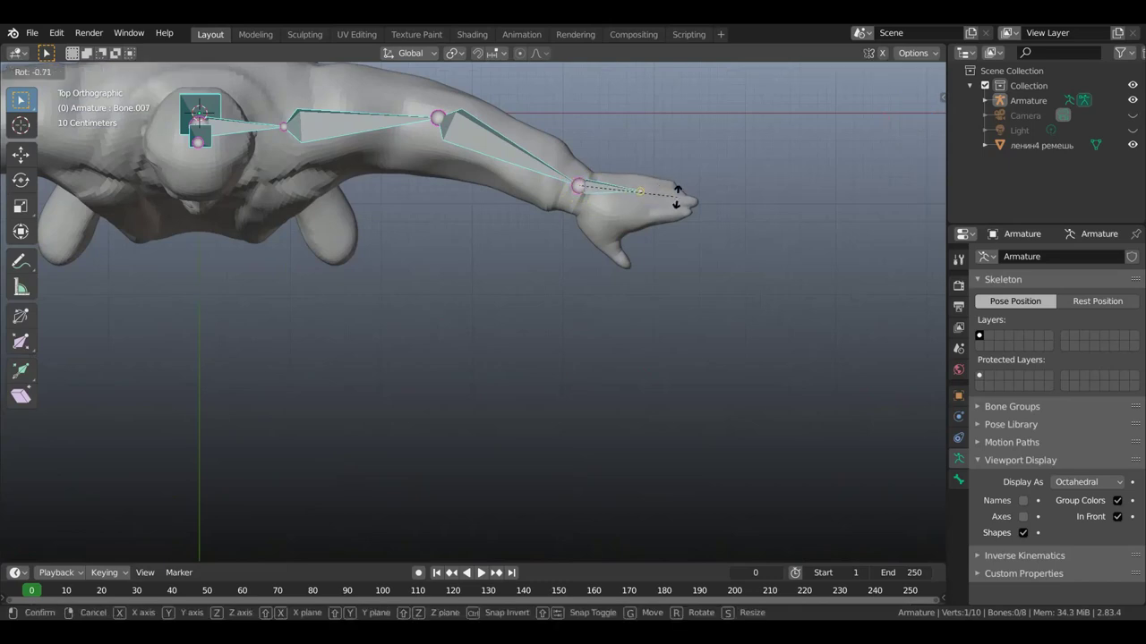
{"action": "left_click", "coordinate": [672, 196]}
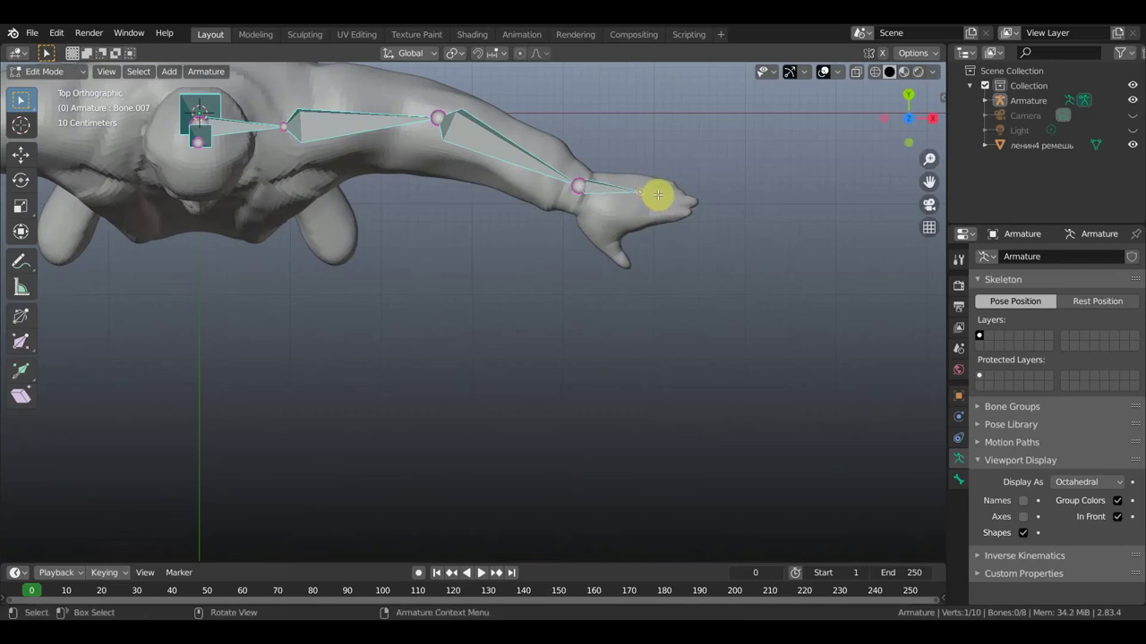
{"action": "key", "text": "e"}
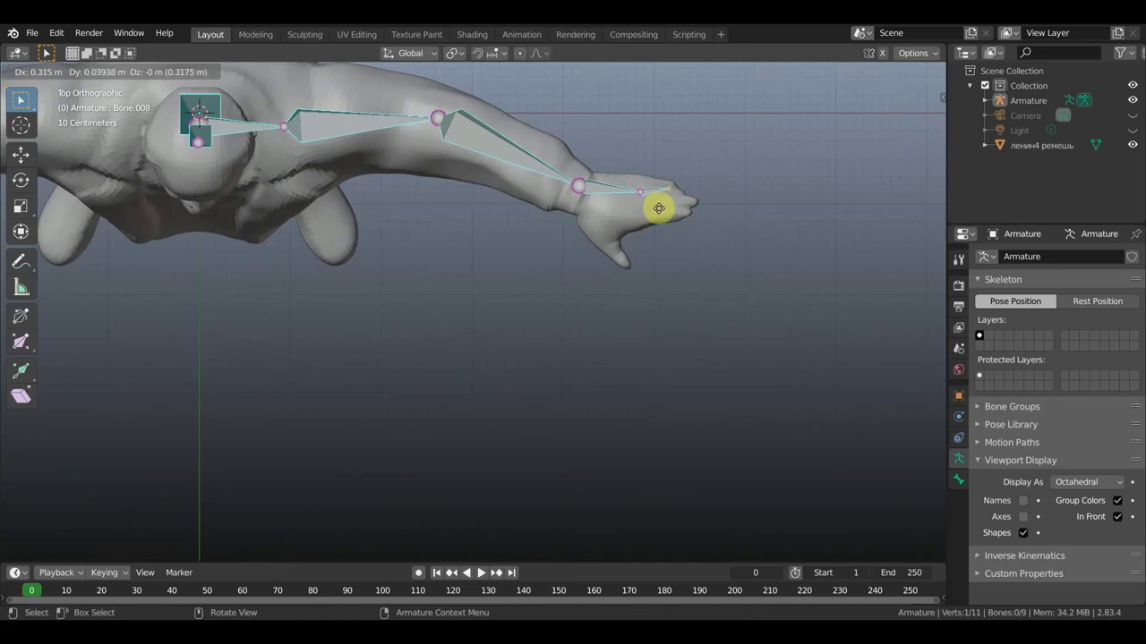
{"action": "left_click", "coordinate": [680, 217]}
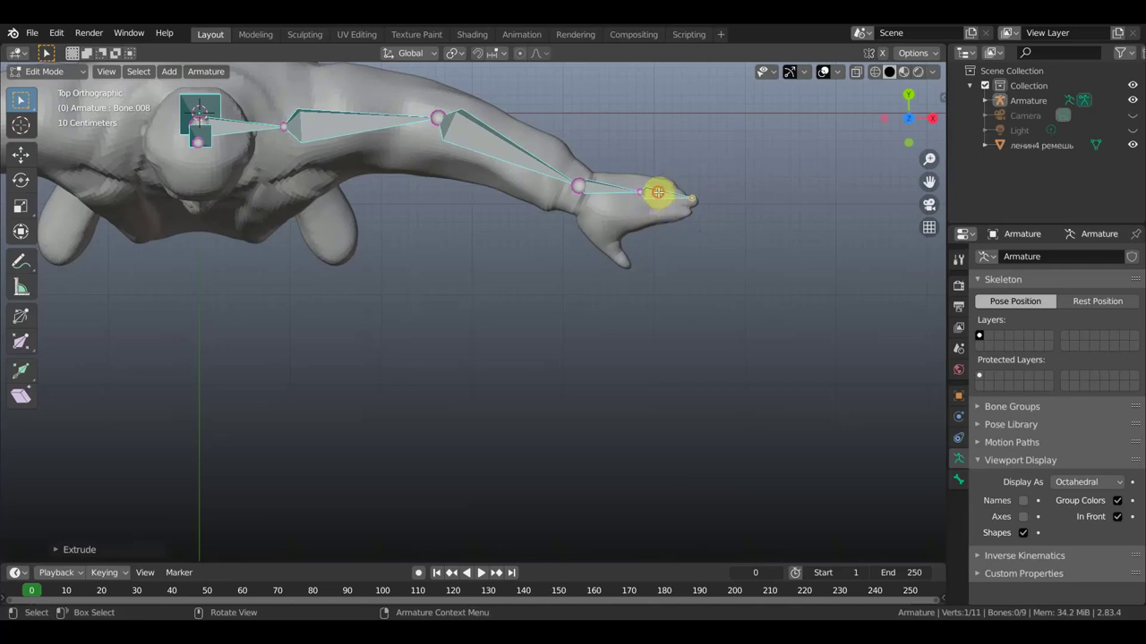
{"action": "left_click", "coordinate": [657, 192]}
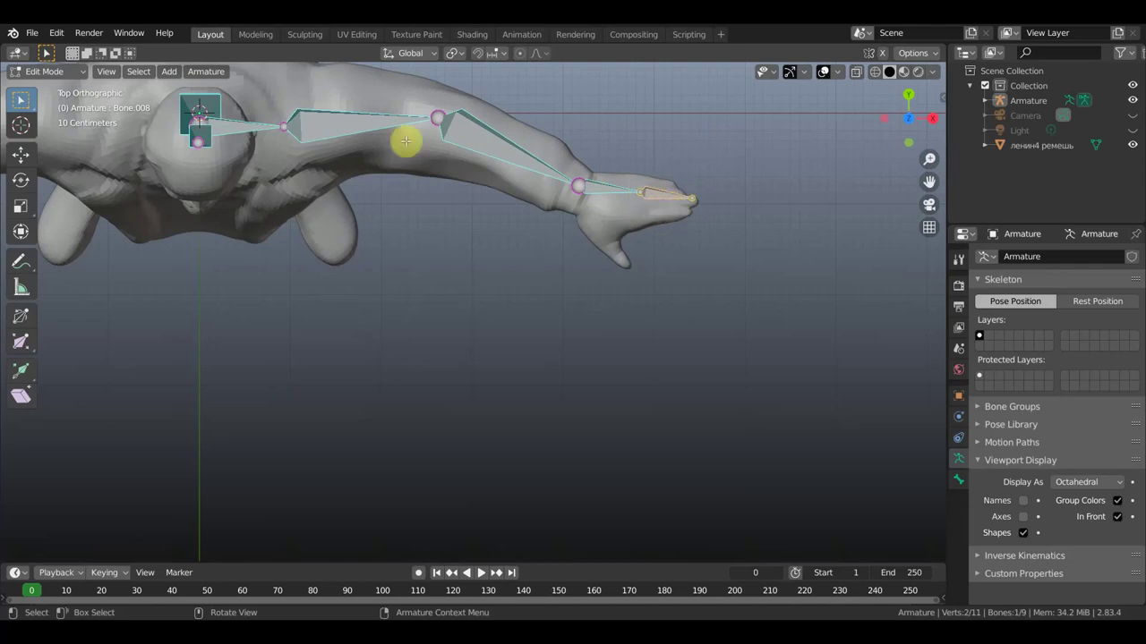
Subdivide the finger bone via Armature > Subdivide with Number of Cuts set to 2
{"action": "left_click", "coordinate": [217, 74]}
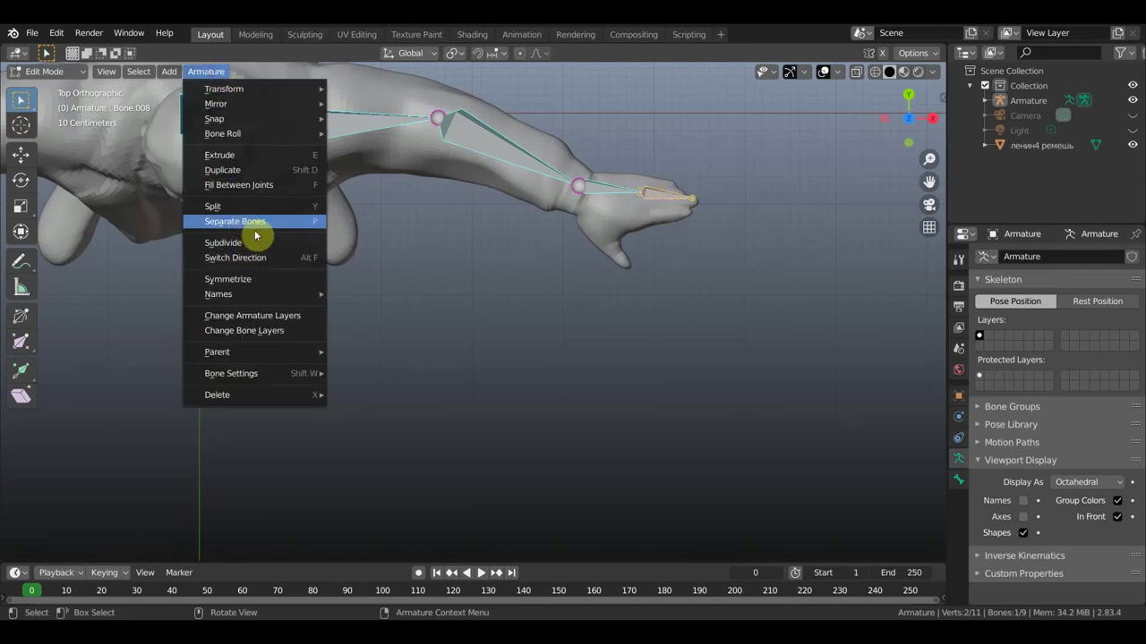
{"action": "left_click", "coordinate": [240, 243]}
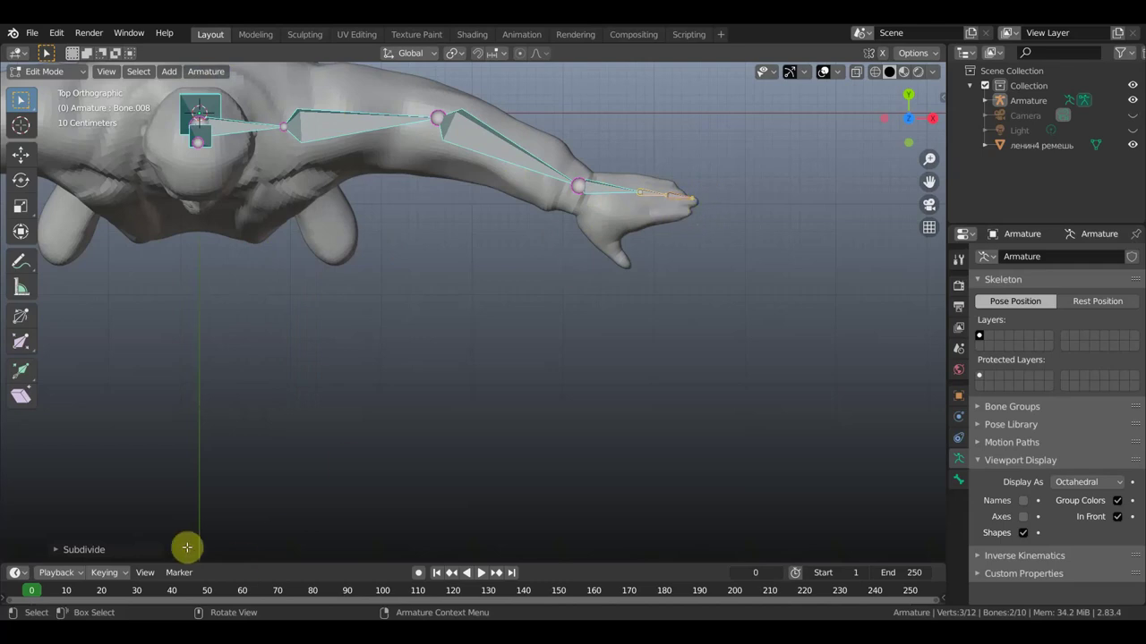
{"action": "left_click", "coordinate": [56, 550]}
{"action": "left_click_drag", "start_coordinate": [215, 545], "coordinate": [254, 545]}
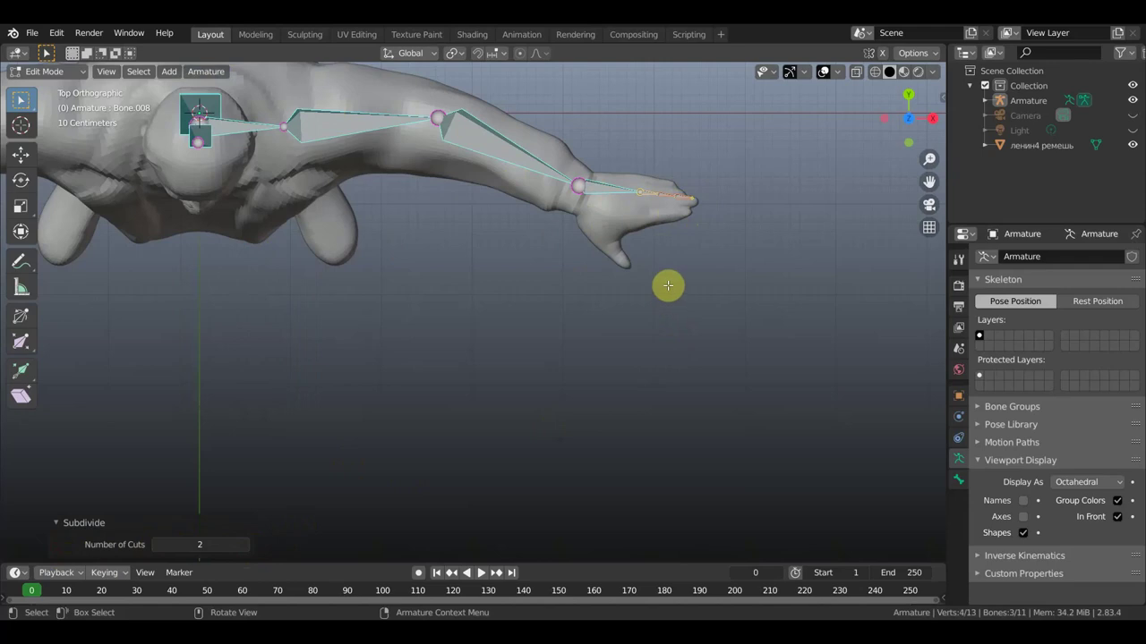
{"action": "left_click", "coordinate": [701, 282]}
{"action": "mouse_move", "coordinate": [700, 282]}
{"action": "middle_mouse_down"}
{"action": "mouse_move", "coordinate": [668, 312]}
{"action": "mouse_move", "coordinate": [636, 258]}
{"action": "mouse_move", "coordinate": [734, 222]}
{"action": "middle_mouse_up"}
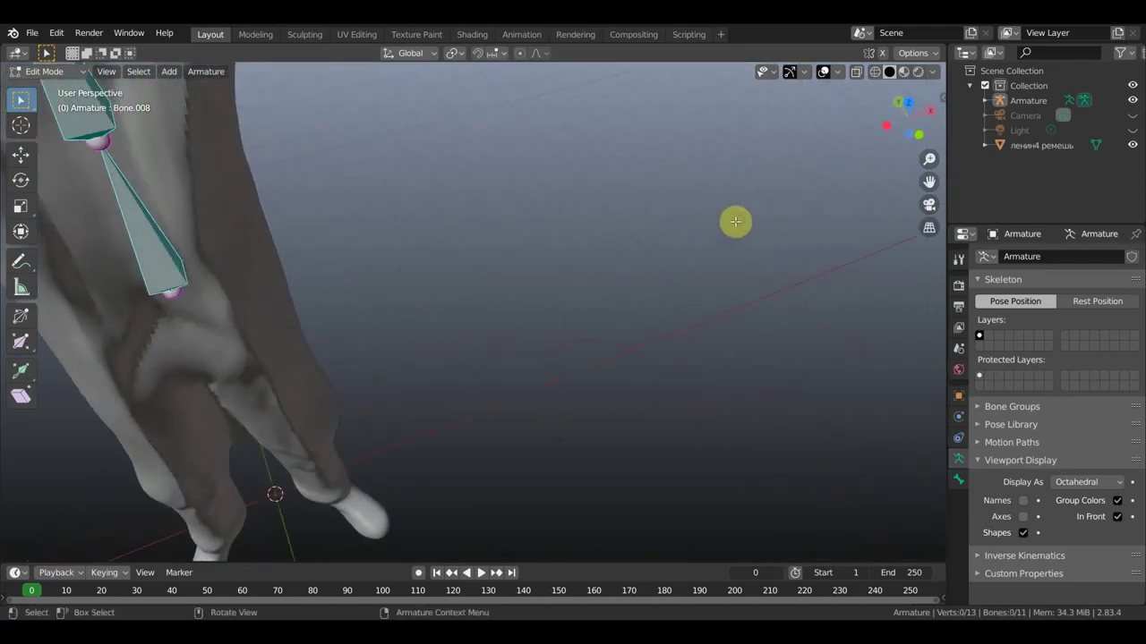
In Front view, box-select the finger bones and raise them into the flat hand
{"action": "key", "text": "KP_1"}
{"action": "scroll", "coordinate": [707, 246], "scroll_direction": "down", "scroll_amount": 3}
{"action": "scroll", "coordinate": [696, 257], "scroll_direction": "down", "scroll_amount": 2}
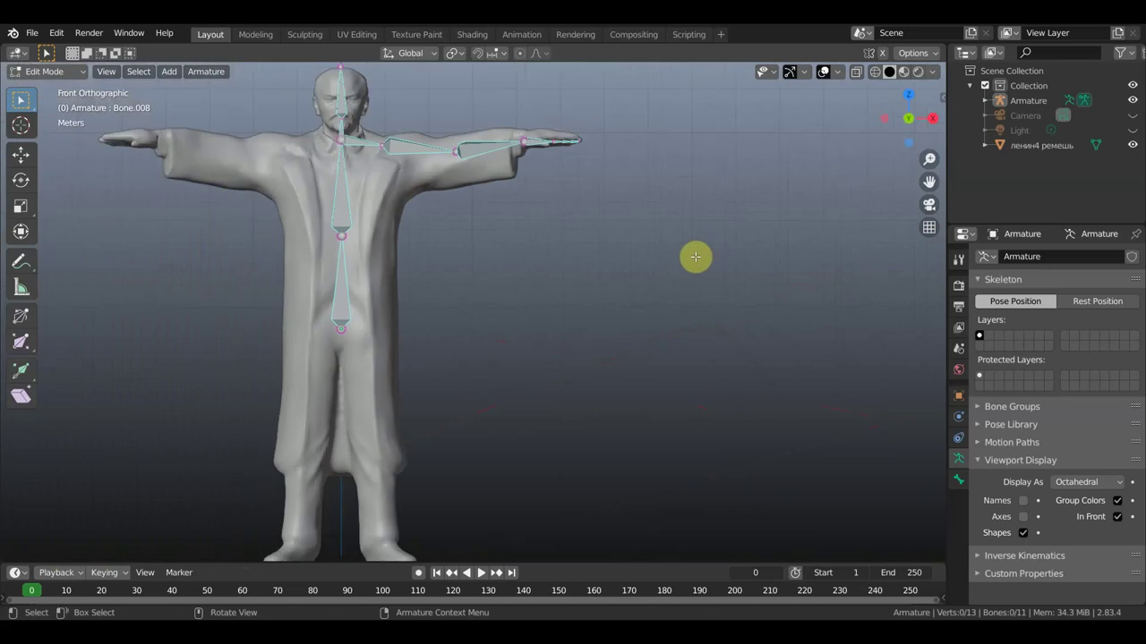
{"action": "middle_click_drag", "start_coordinate": [675, 212], "coordinate": [665, 352], "text": "shift"}
{"action": "scroll", "coordinate": [662, 349], "scroll_direction": "up", "scroll_amount": 5}
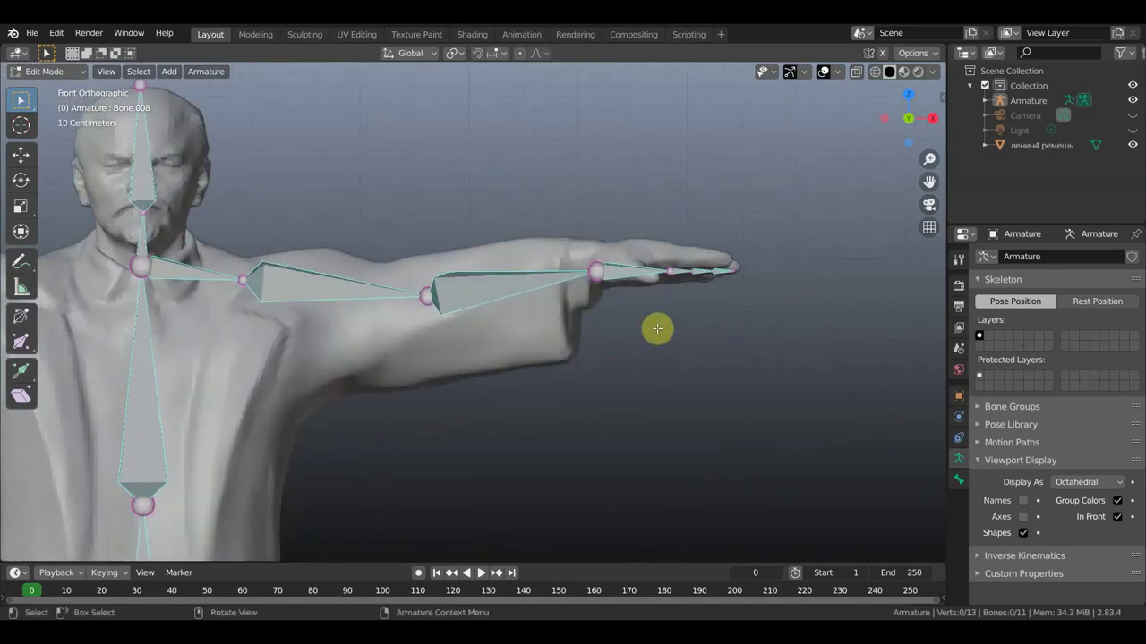
{"action": "mouse_move", "coordinate": [766, 323]}
{"action": "left_mouse_down"}
{"action": "mouse_move", "coordinate": [656, 251]}
{"action": "mouse_move", "coordinate": [676, 263]}
{"action": "left_mouse_up"}
{"action": "key", "text": "g"}
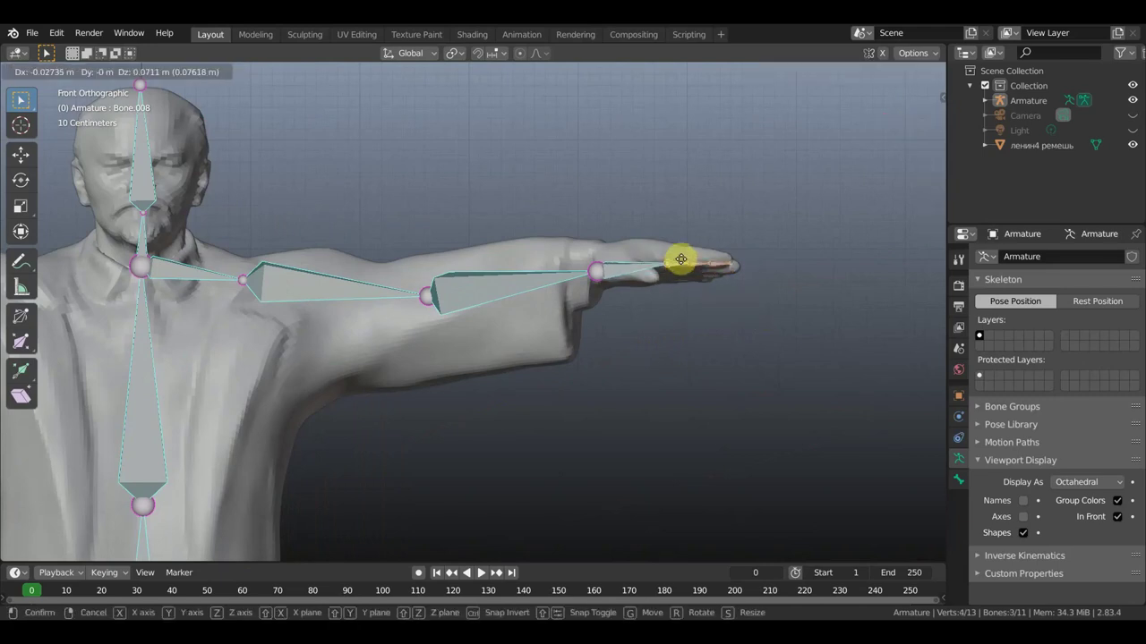
{"action": "left_click", "coordinate": [683, 257]}
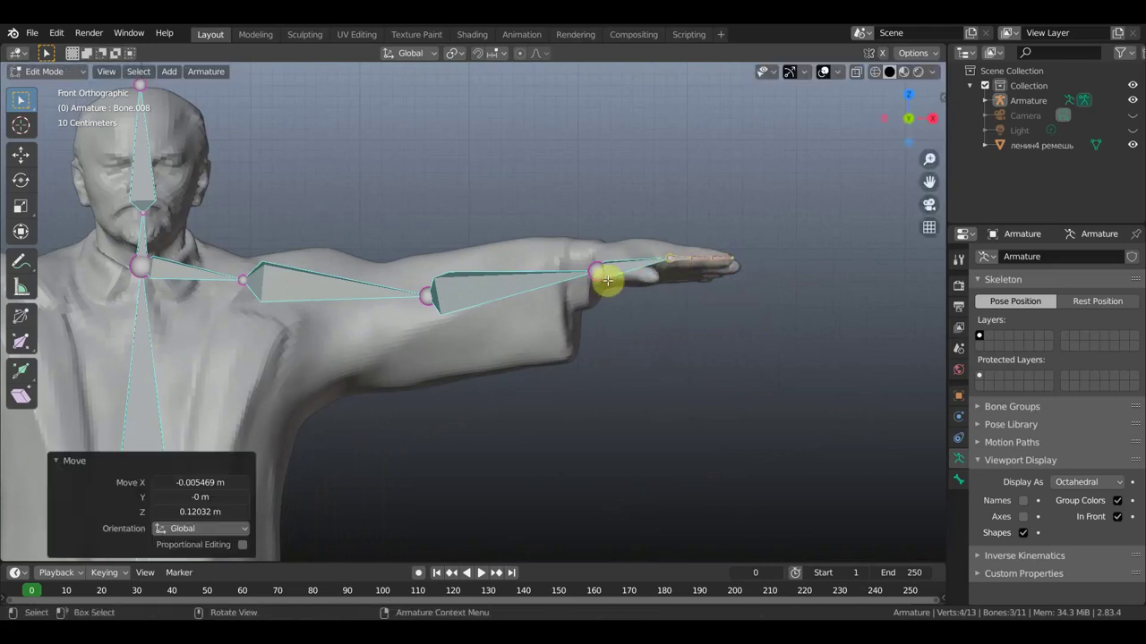
Raise the wrist joint about 0.15 m on Z, level with the hand
{"action": "left_click", "coordinate": [596, 273]}
{"action": "key", "text": "g"}
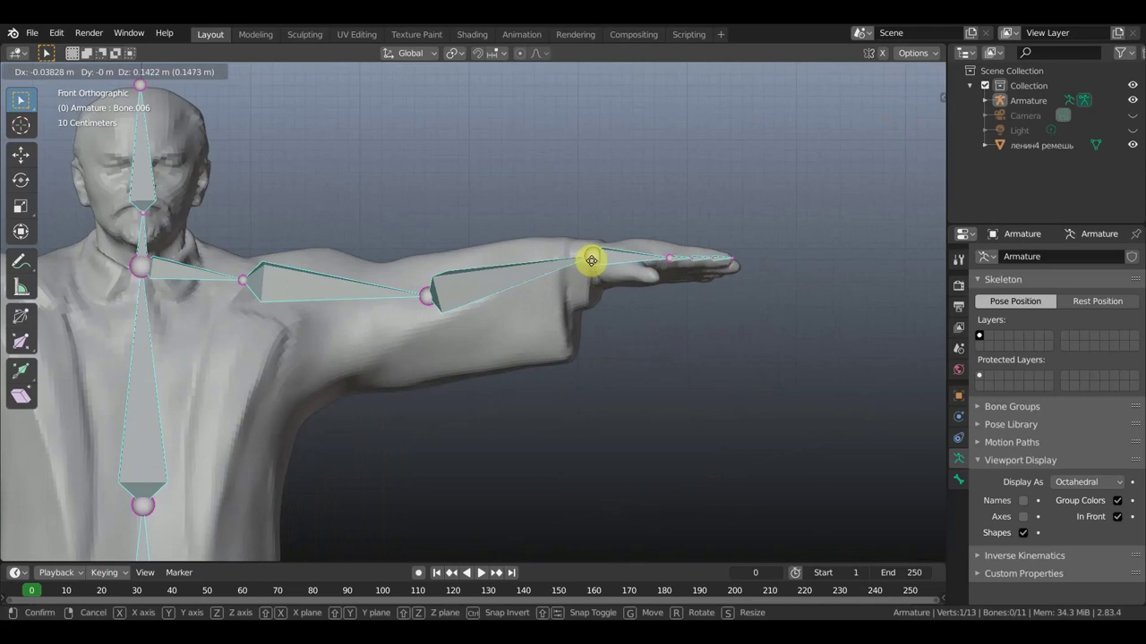
{"action": "left_click", "coordinate": [592, 261]}
{"action": "mouse_move", "coordinate": [678, 289]}
{"action": "middle_mouse_down"}
{"action": "mouse_move", "coordinate": [707, 452]}
{"action": "mouse_move", "coordinate": [720, 239]}
{"action": "middle_mouse_up"}
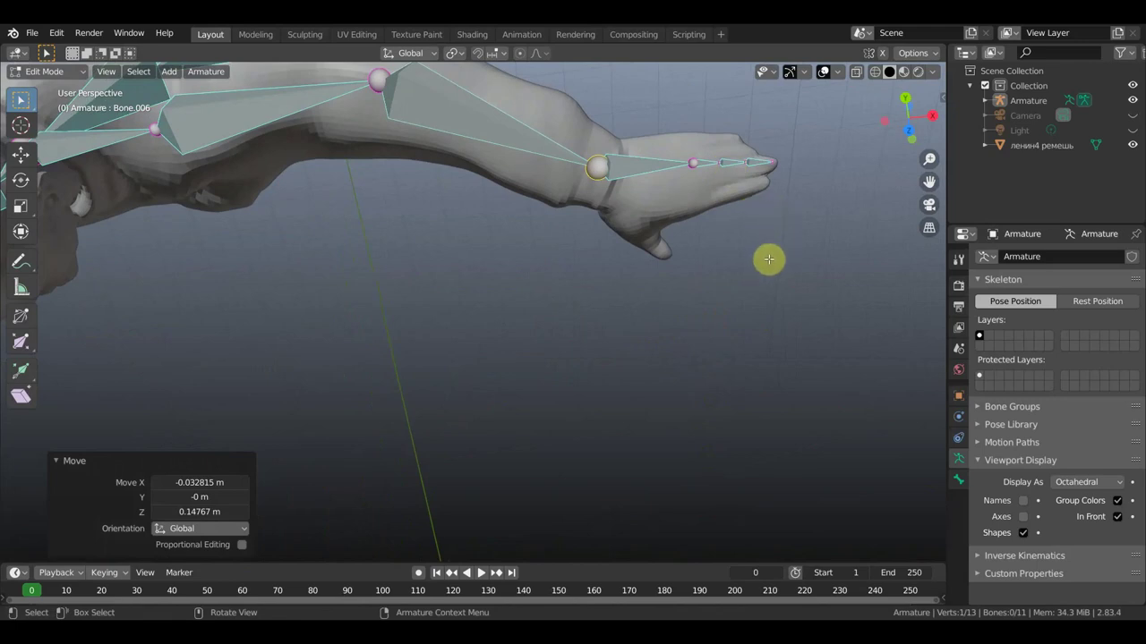
{"action": "key", "text": "KP_7"}
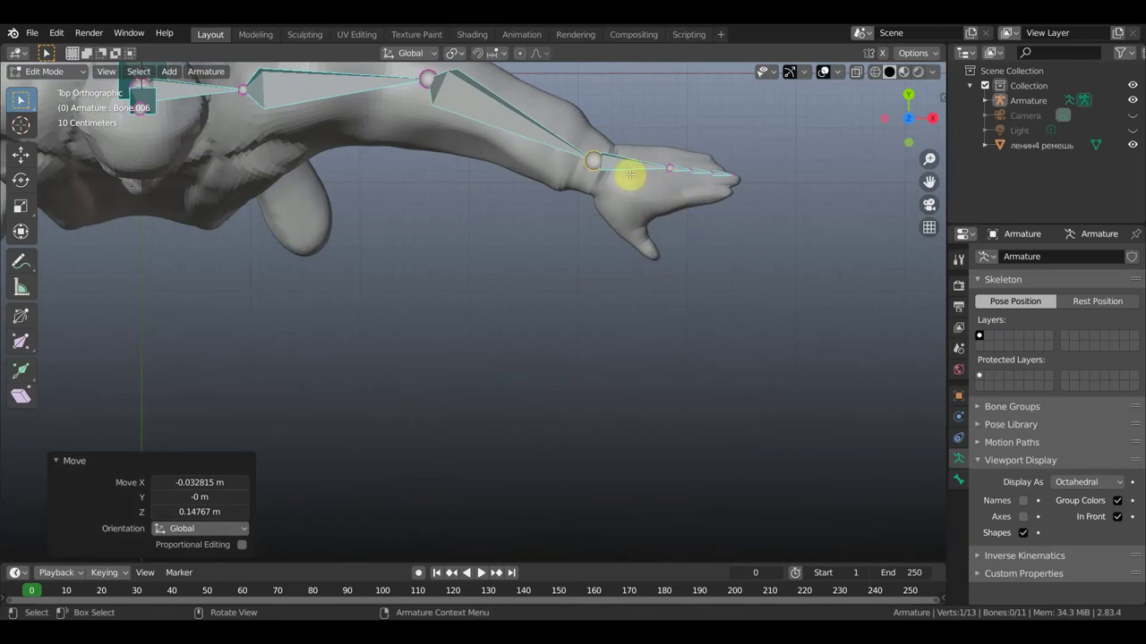
Extrude a two-bone thumb chain from the wrist into the statue's thumb
{"action": "left_click", "coordinate": [597, 177]}
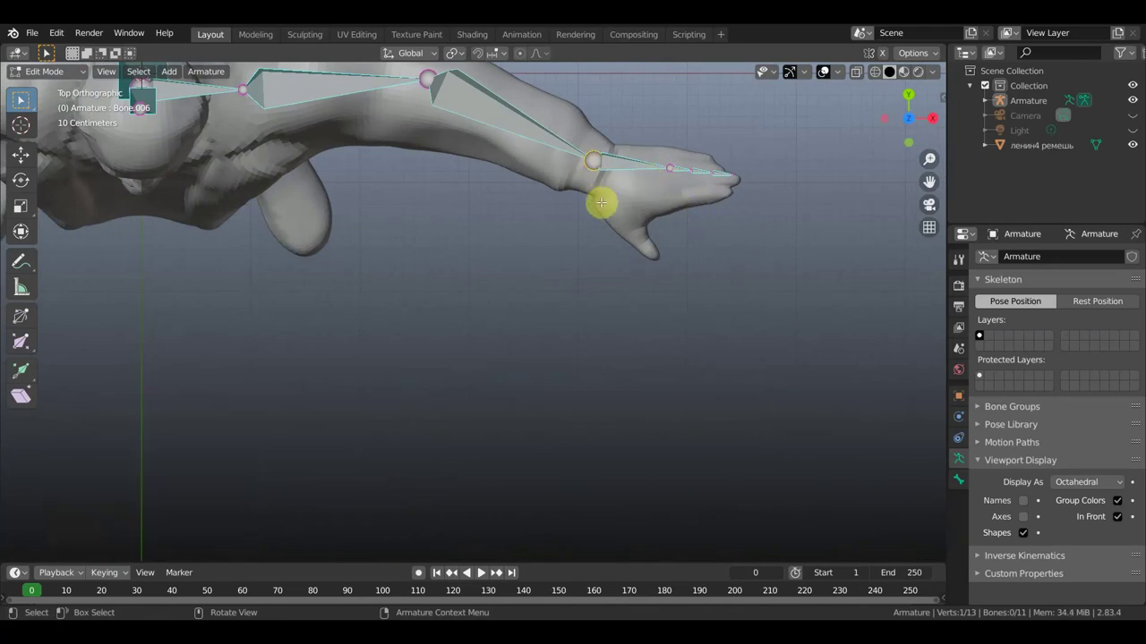
{"action": "key", "text": "e"}
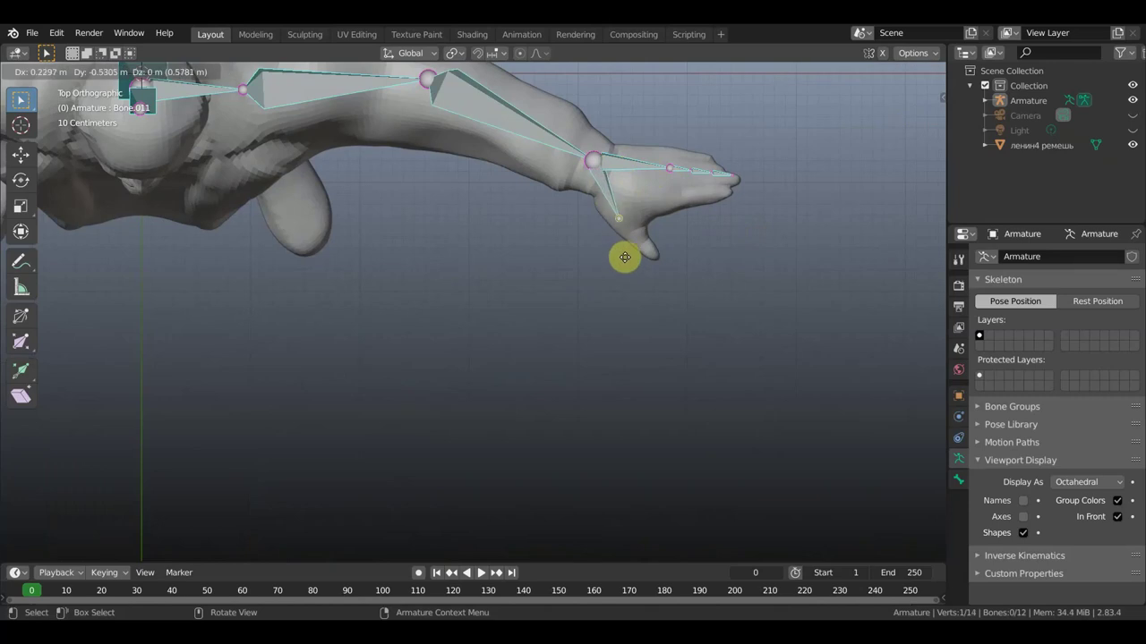
{"action": "left_click", "coordinate": [624, 257]}
{"action": "key", "text": "e"}
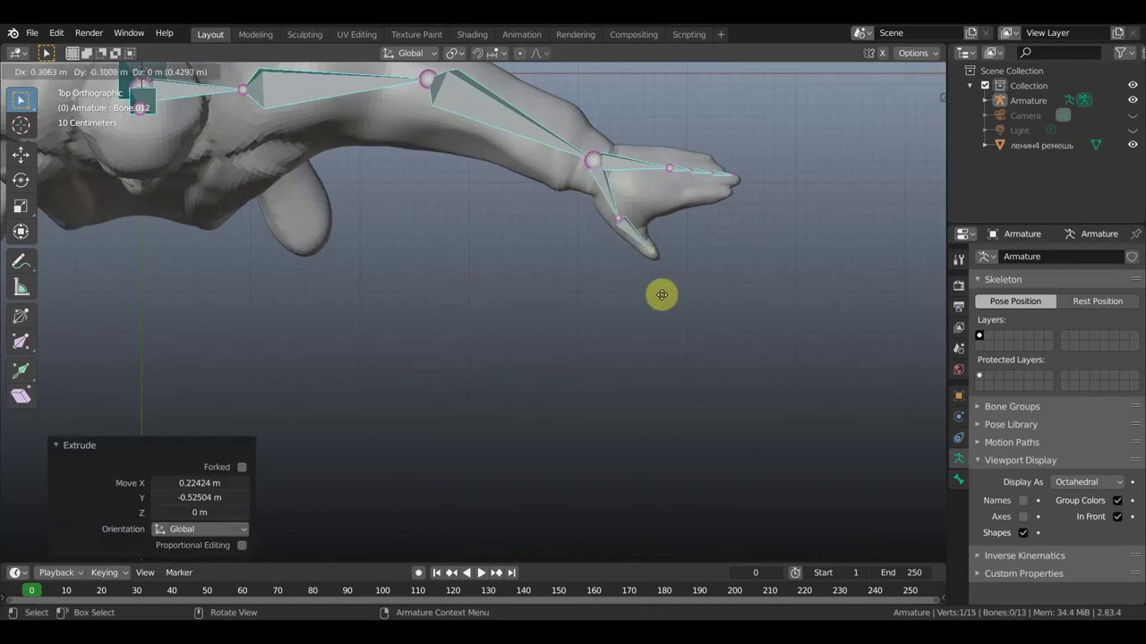
{"action": "left_click", "coordinate": [664, 296]}
{"action": "mouse_move", "coordinate": [722, 299]}
{"action": "middle_mouse_down"}
{"action": "mouse_move", "coordinate": [738, 199]}
{"action": "mouse_move", "coordinate": [778, 181]}
{"action": "middle_mouse_up"}
Reposition the thumb tip and middle thumb joint, then subdivide the outer thumb bone
{"action": "key", "text": "g"}
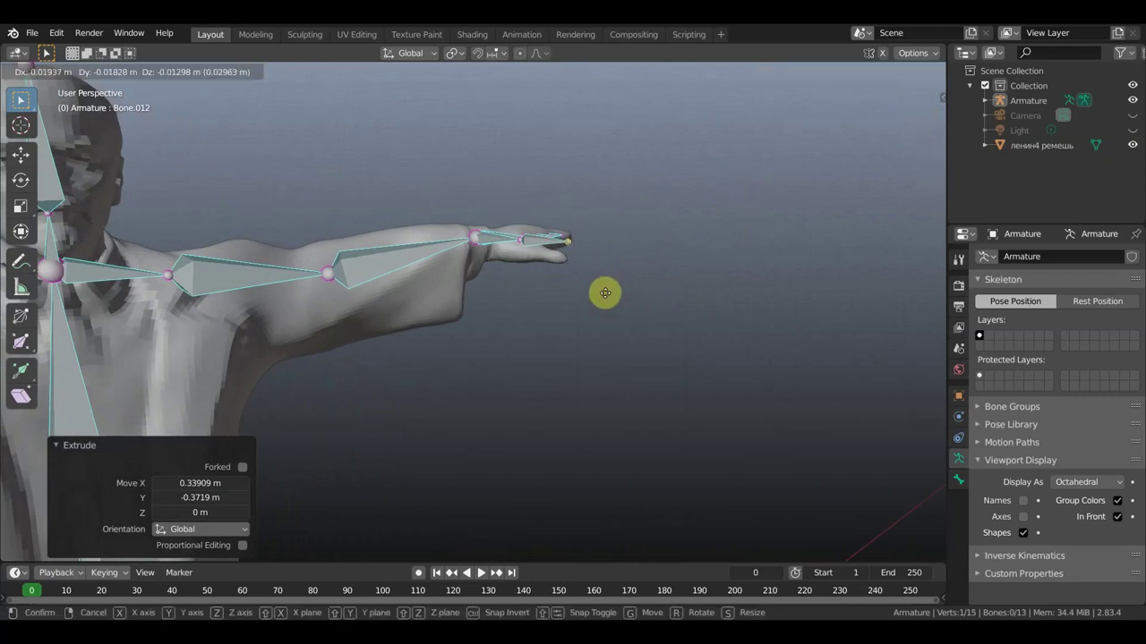
{"action": "left_click", "coordinate": [600, 300]}
{"action": "left_click", "coordinate": [523, 256]}
{"action": "key", "text": "g"}
{"action": "left_click", "coordinate": [537, 258]}
{"action": "left_click", "coordinate": [520, 261]}
{"action": "left_click", "coordinate": [206, 72]}
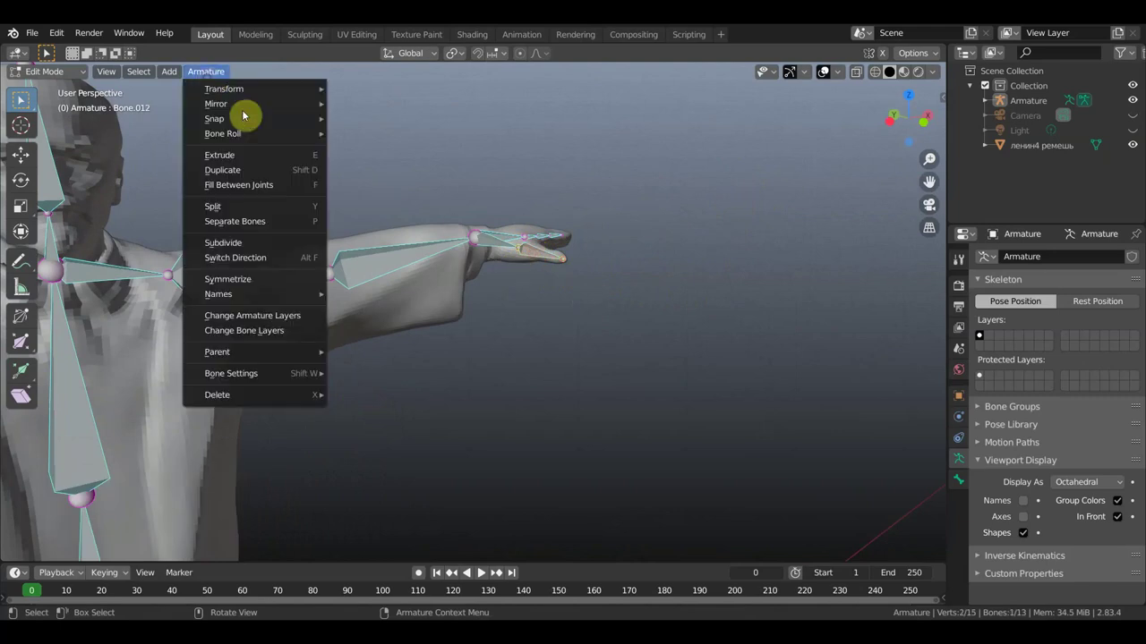
{"action": "left_click", "coordinate": [259, 244]}
From below the hand, move the thumb tip and next finger tip into the statue's fingers
{"action": "mouse_move", "coordinate": [567, 281]}
{"action": "middle_mouse_down"}
{"action": "mouse_move", "coordinate": [561, 404]}
{"action": "mouse_move", "coordinate": [560, 371]}
{"action": "middle_mouse_up"}
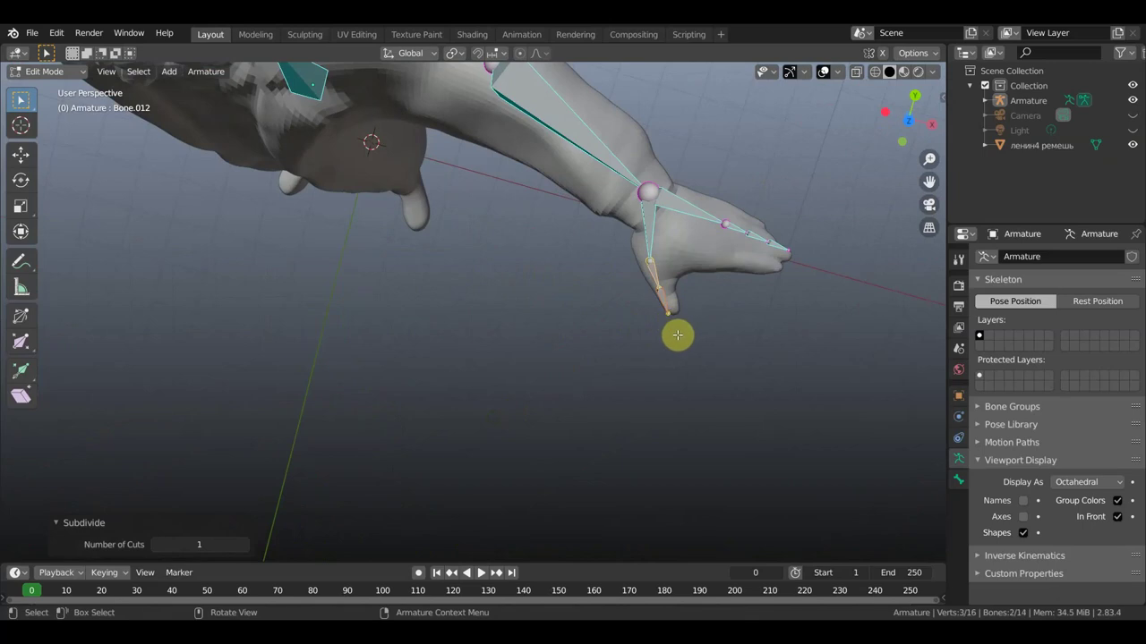
{"action": "key", "text": "g"}
{"action": "left_click", "coordinate": [685, 329]}
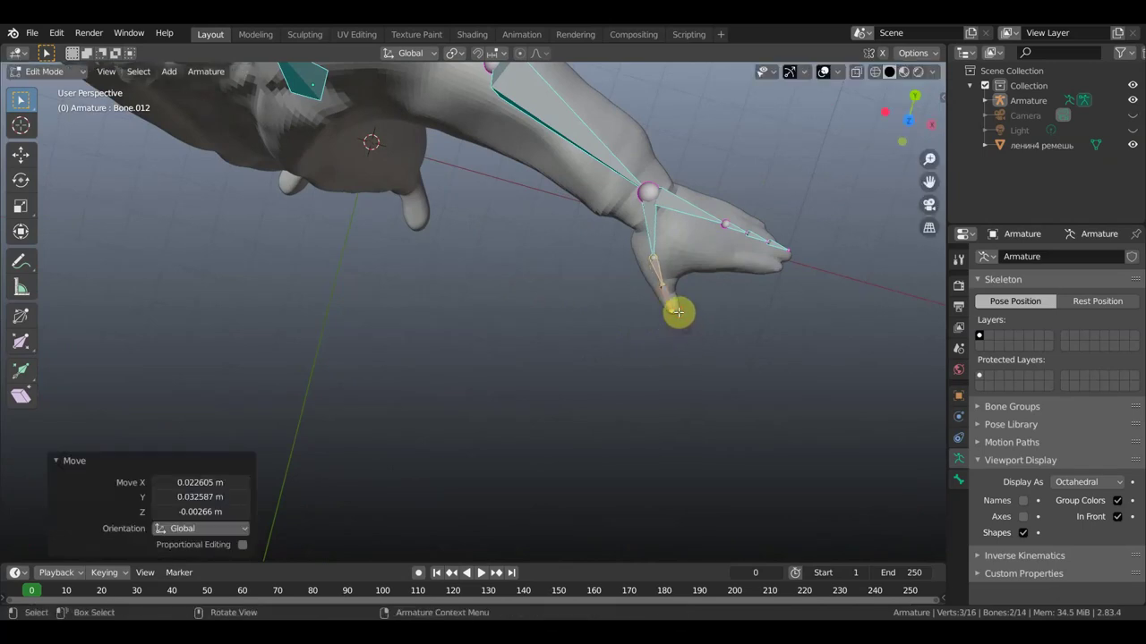
{"action": "left_click", "coordinate": [657, 261]}
{"action": "key", "text": "g"}
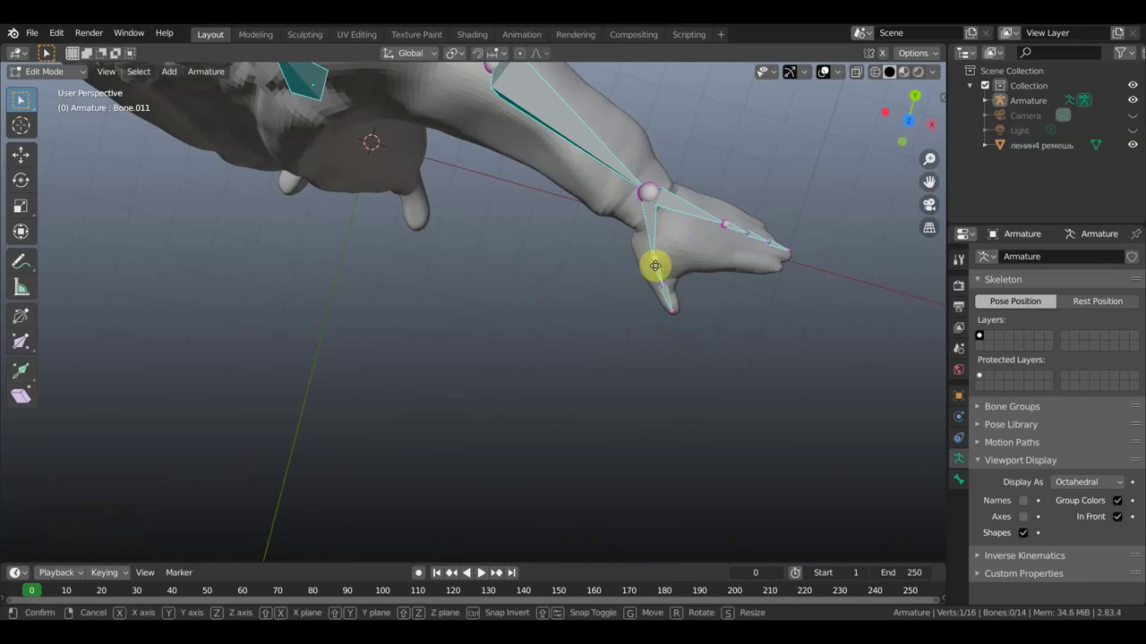
{"action": "left_click", "coordinate": [651, 262]}
{"action": "mouse_move", "coordinate": [707, 302]}
{"action": "middle_mouse_down"}
{"action": "mouse_move", "coordinate": [673, 209]}
{"action": "mouse_move", "coordinate": [678, 191]}
{"action": "middle_mouse_up"}
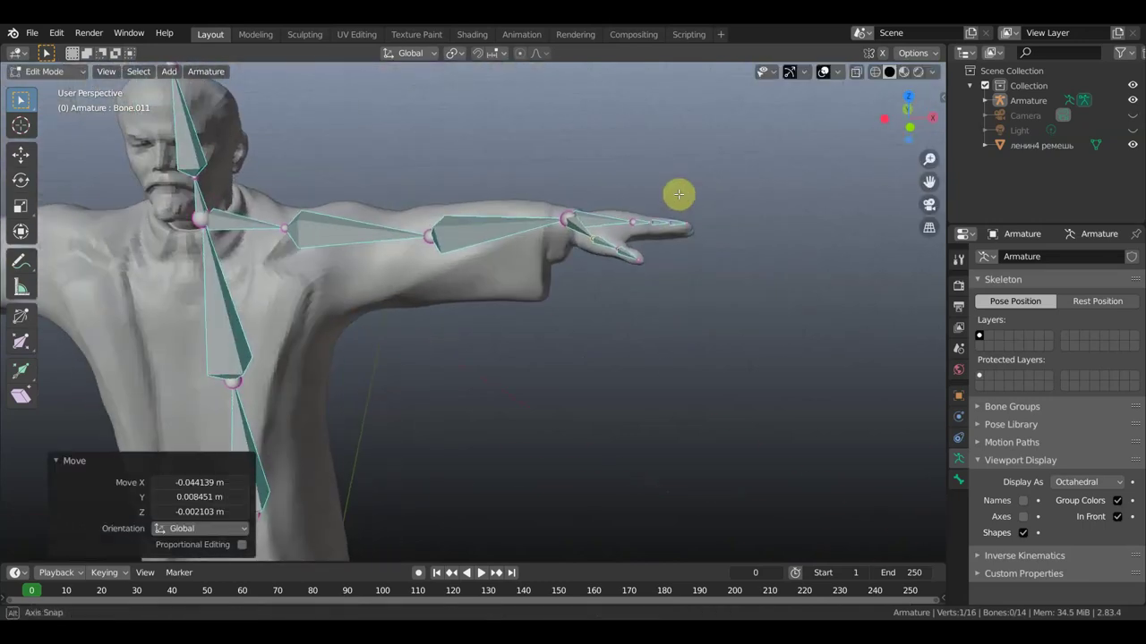
{"action": "left_click", "coordinate": [569, 215]}
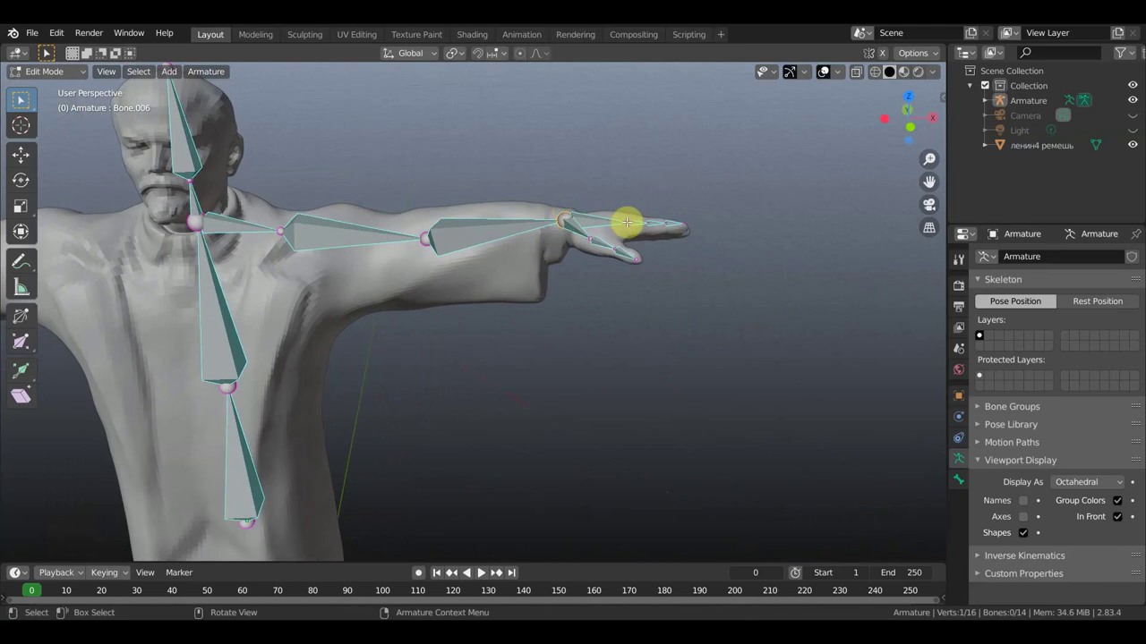
In front view, extrude an upright bone from the hand joint and clear its parent
{"action": "key", "text": "KP_1"}
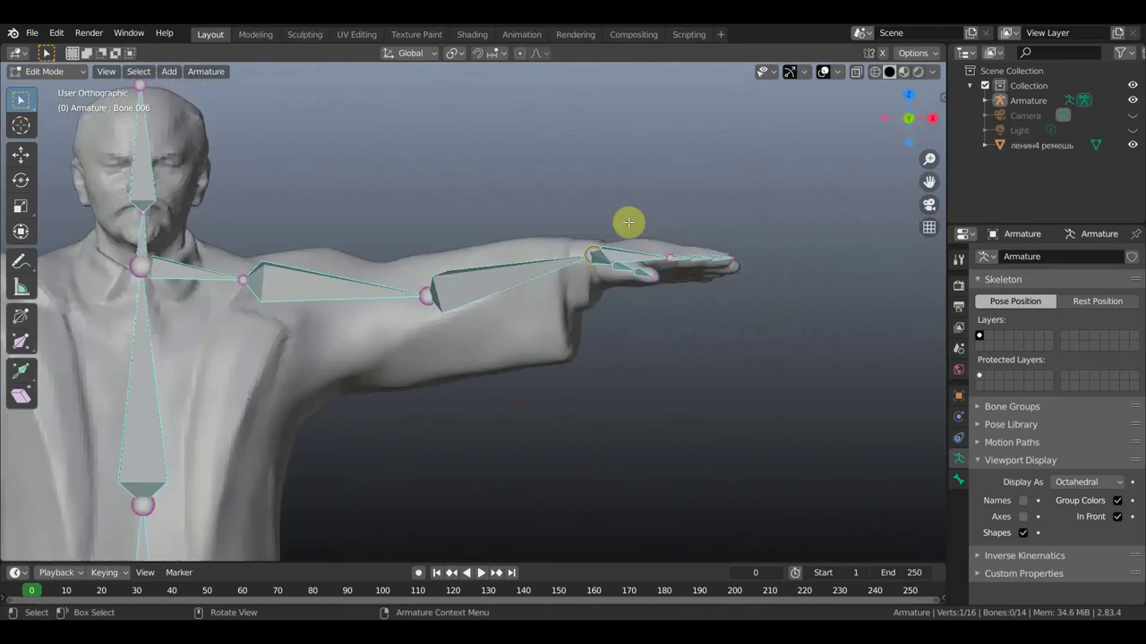
{"action": "key", "text": "e"}
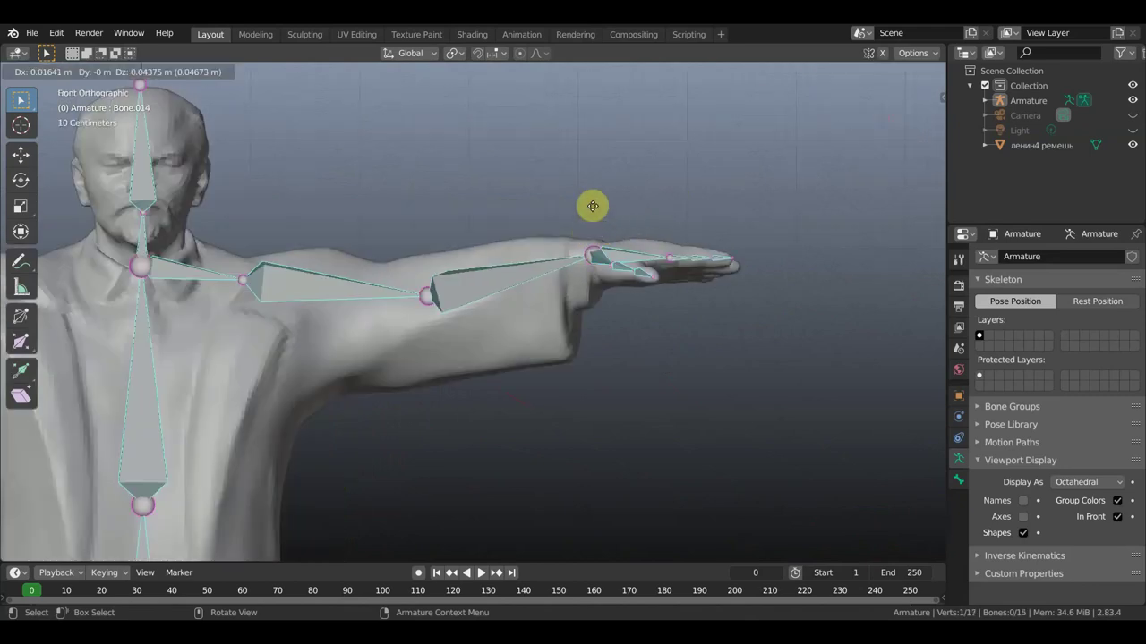
{"action": "left_click", "coordinate": [584, 146]}
{"action": "left_click", "coordinate": [595, 219]}
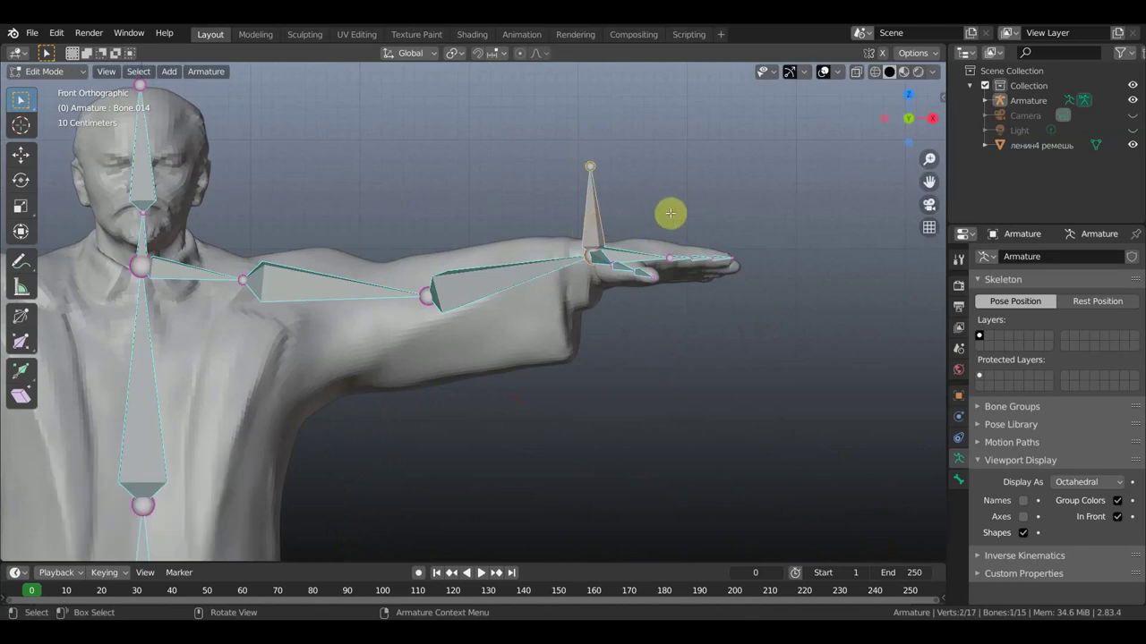
{"action": "key", "text": "alt+p"}
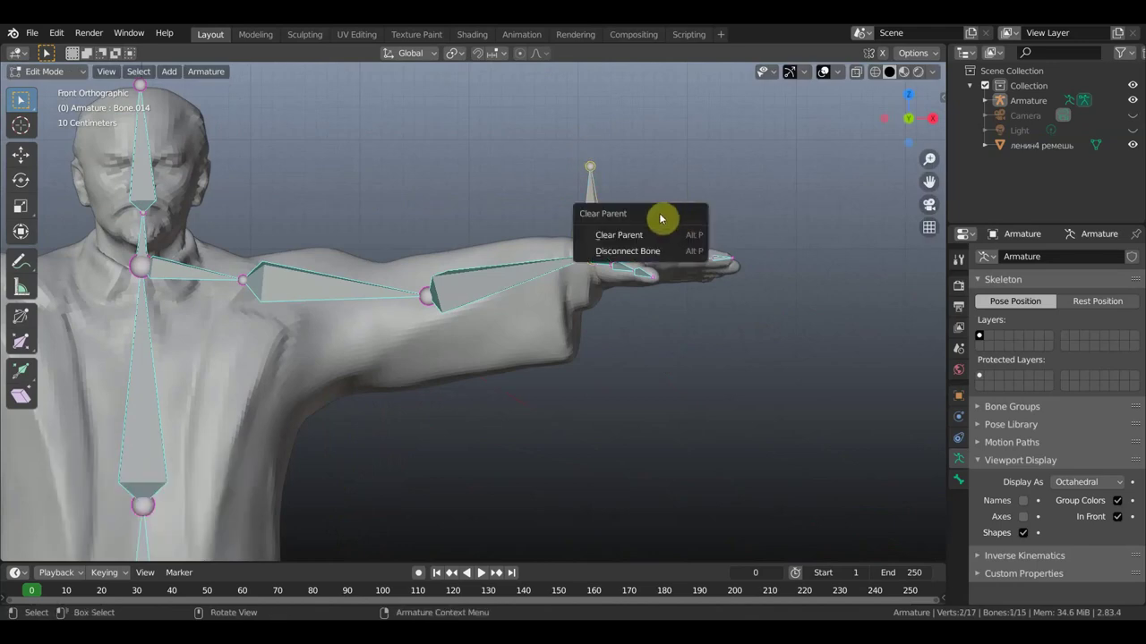
{"action": "left_click", "coordinate": [627, 235]}
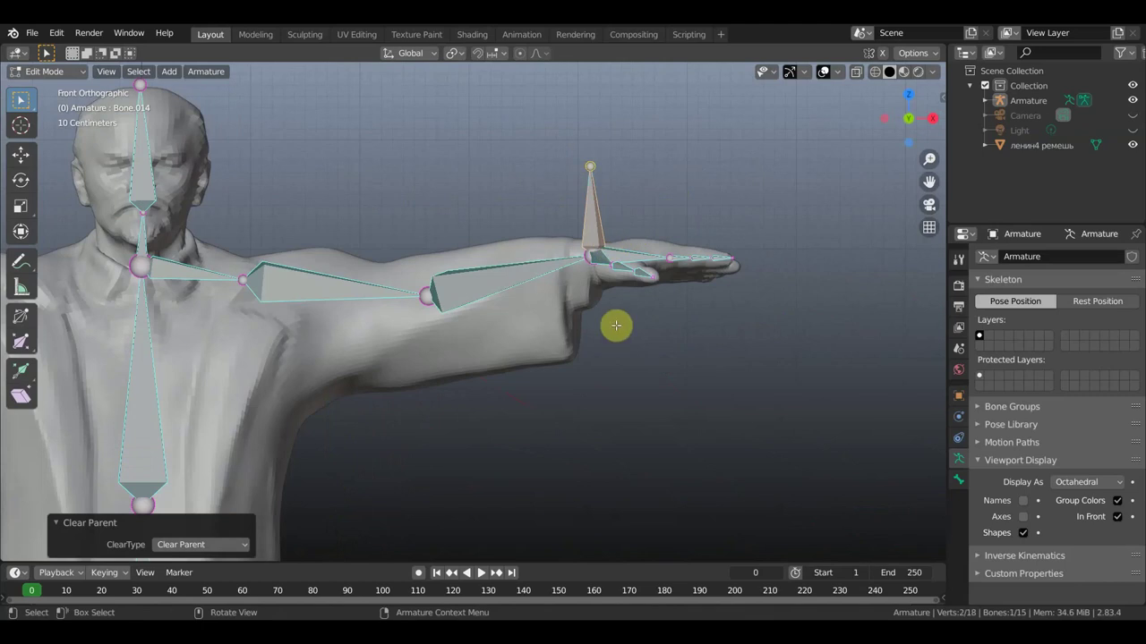
Parent the two hand bones to the new upright bone with Keep Offset
{"action": "mouse_move", "coordinate": [635, 310]}
{"action": "middle_mouse_down"}
{"action": "mouse_move", "coordinate": [646, 405]}
{"action": "mouse_move", "coordinate": [649, 368]}
{"action": "middle_mouse_up"}
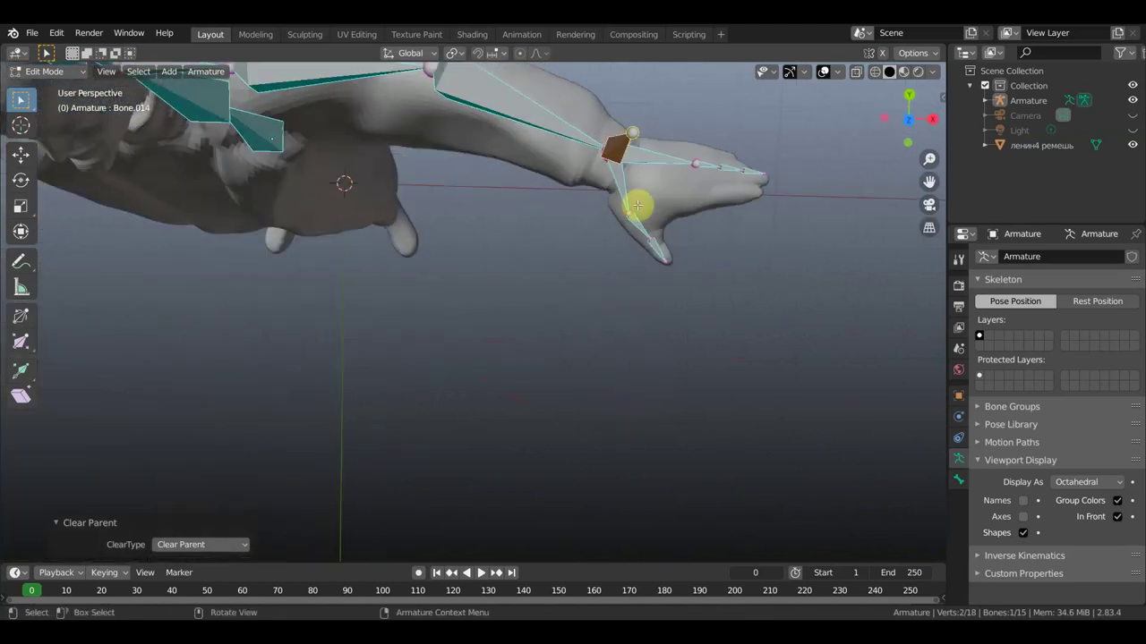
{"action": "left_click", "coordinate": [631, 175]}
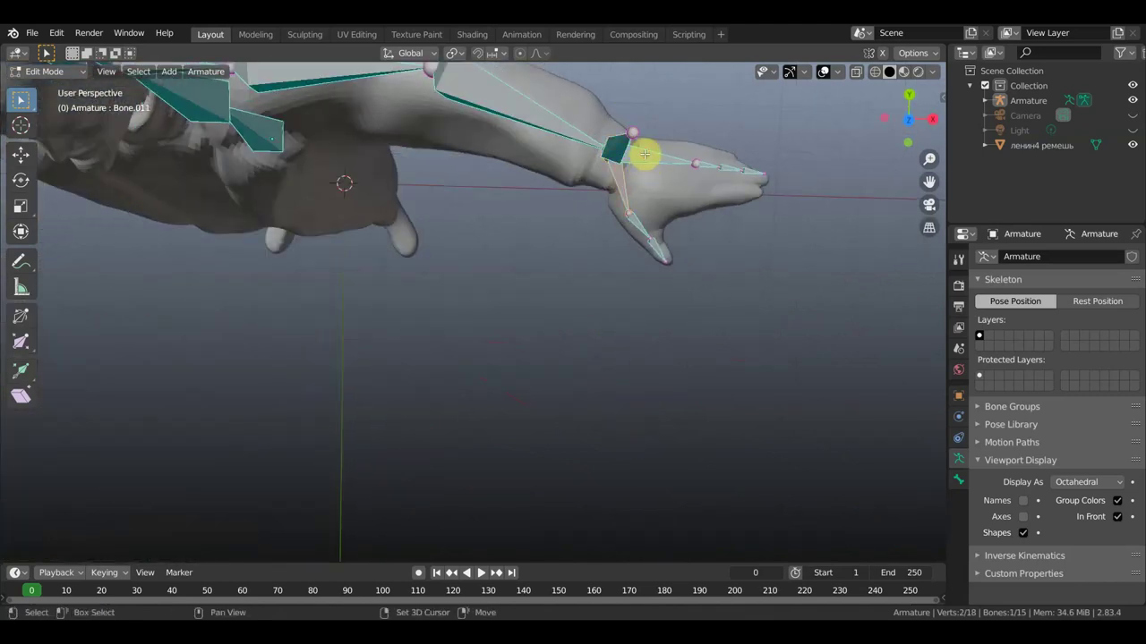
{"action": "left_click", "coordinate": [616, 153], "text": "shift"}
{"action": "left_click", "coordinate": [651, 165], "text": "shift"}
{"action": "mouse_move", "coordinate": [684, 239]}
{"action": "middle_mouse_down"}
{"action": "mouse_move", "coordinate": [703, 187]}
{"action": "mouse_move", "coordinate": [660, 128]}
{"action": "mouse_move", "coordinate": [573, 174]}
{"action": "middle_mouse_up"}
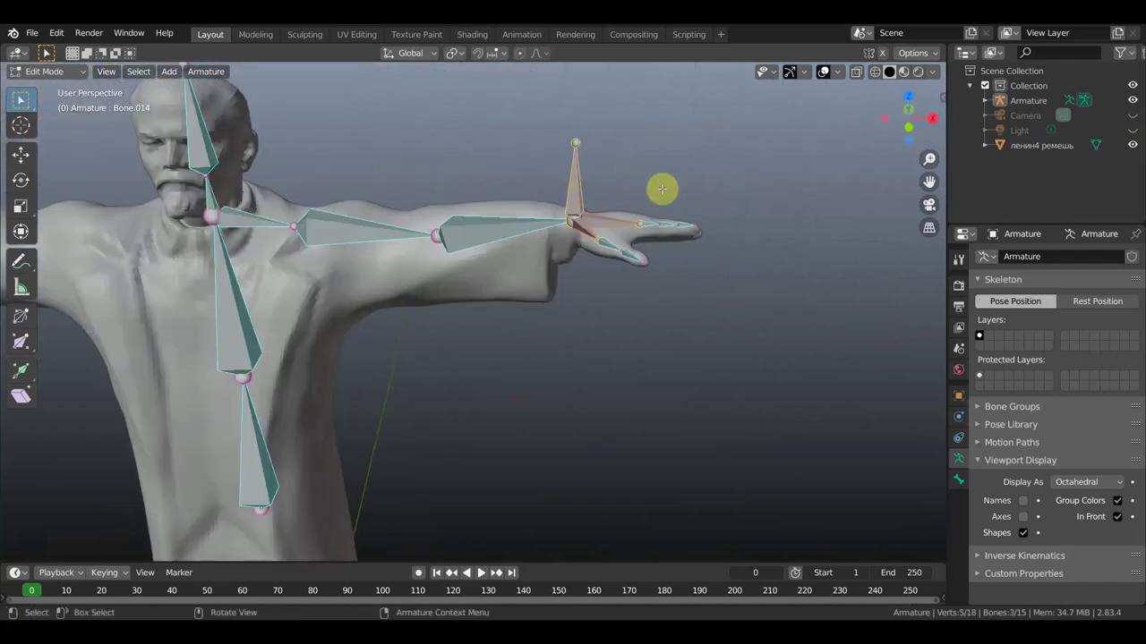
{"action": "key", "text": "ctrl+p"}
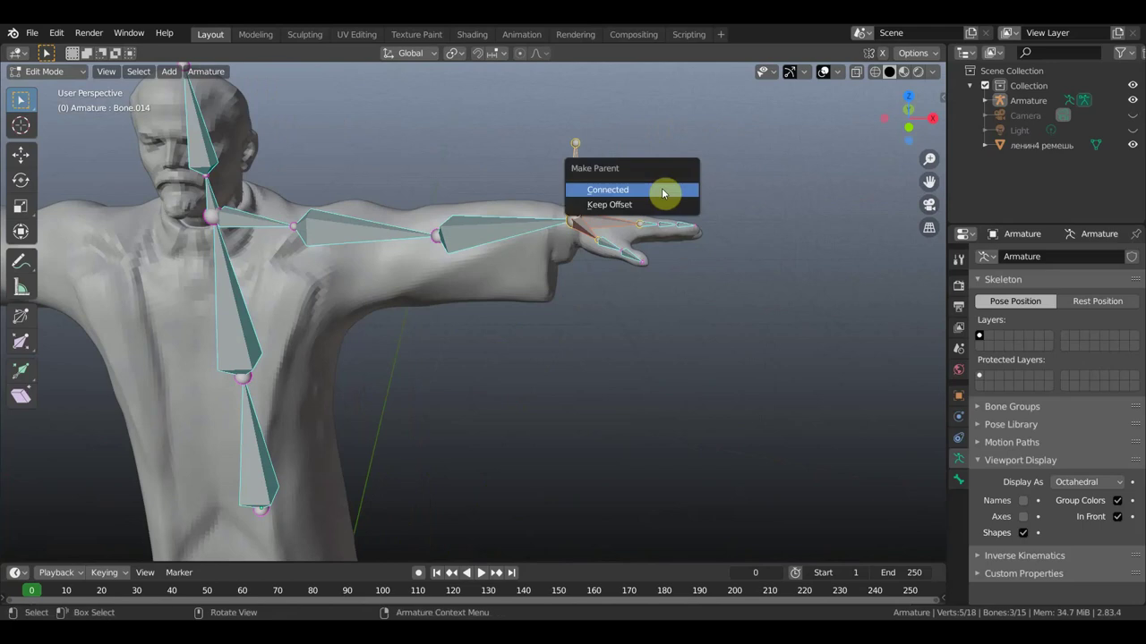
{"action": "left_click", "coordinate": [652, 204]}
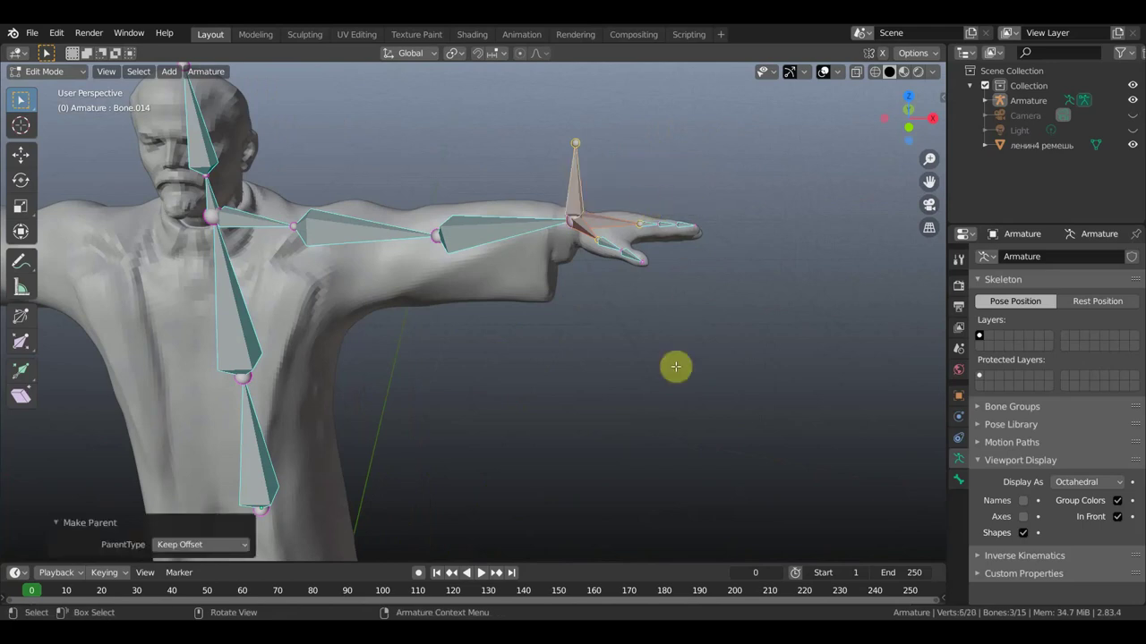
{"action": "middle_click_drag", "start_coordinate": [673, 366], "coordinate": [657, 361]}
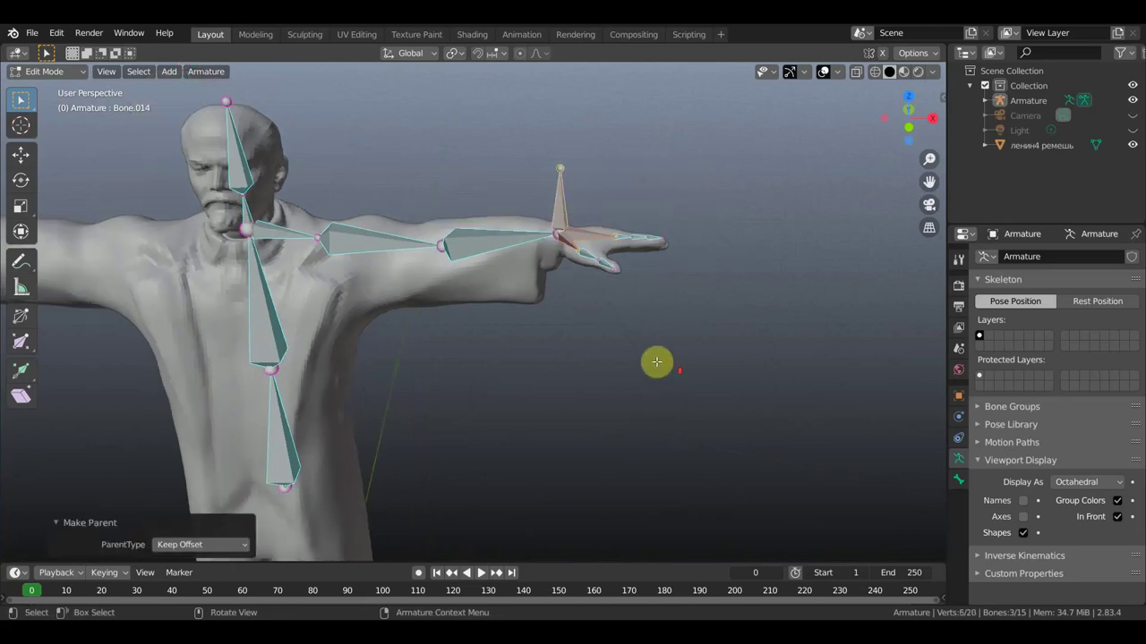
{"action": "left_click", "coordinate": [276, 233]}
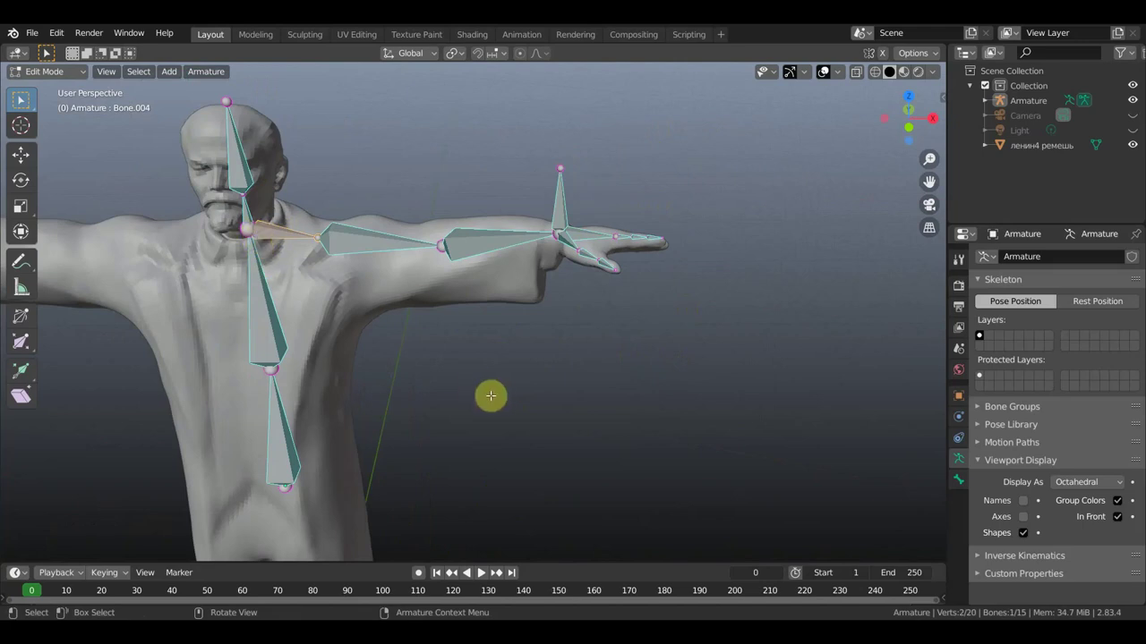
In front view, shift the shoulder bone's inner joint about 0.19 m toward the spine
{"action": "key", "text": "KP_1"}
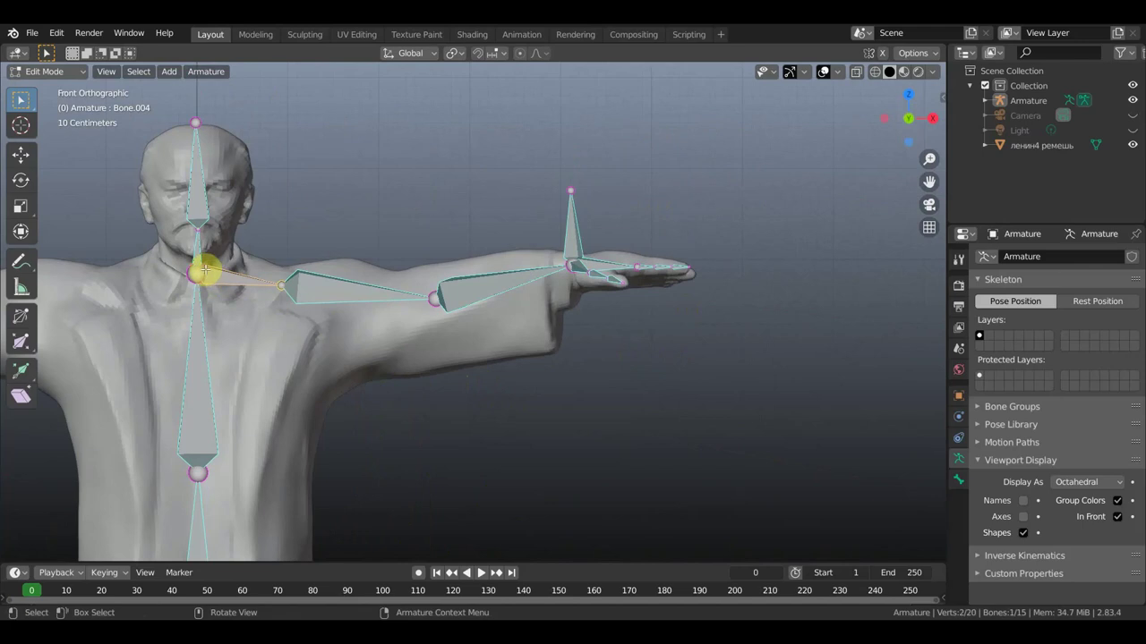
{"action": "key", "text": "g"}
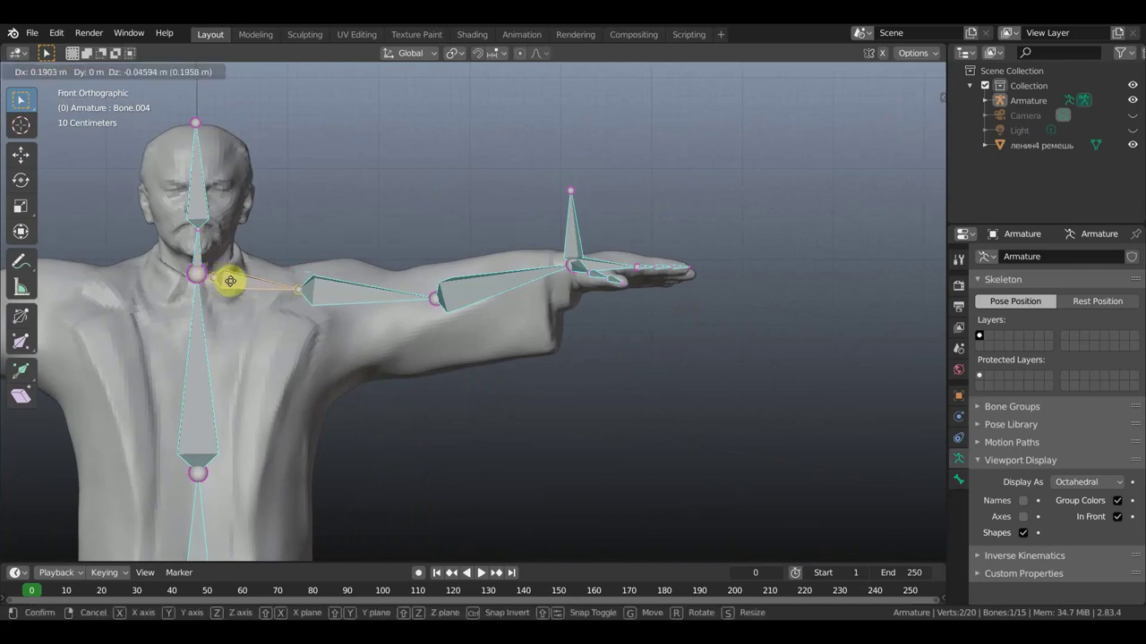
{"action": "left_click", "coordinate": [230, 281]}
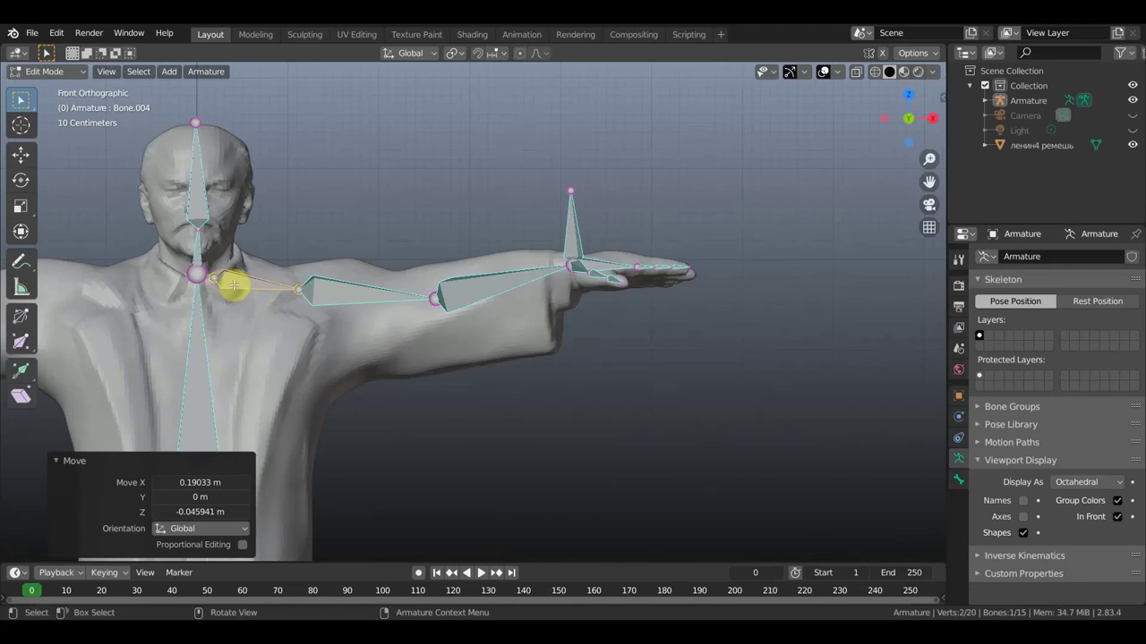
Parent the shoulder bone to the spine bone with Keep Offset
{"action": "left_click", "coordinate": [234, 284]}
{"action": "left_click", "coordinate": [197, 336], "text": "shift"}
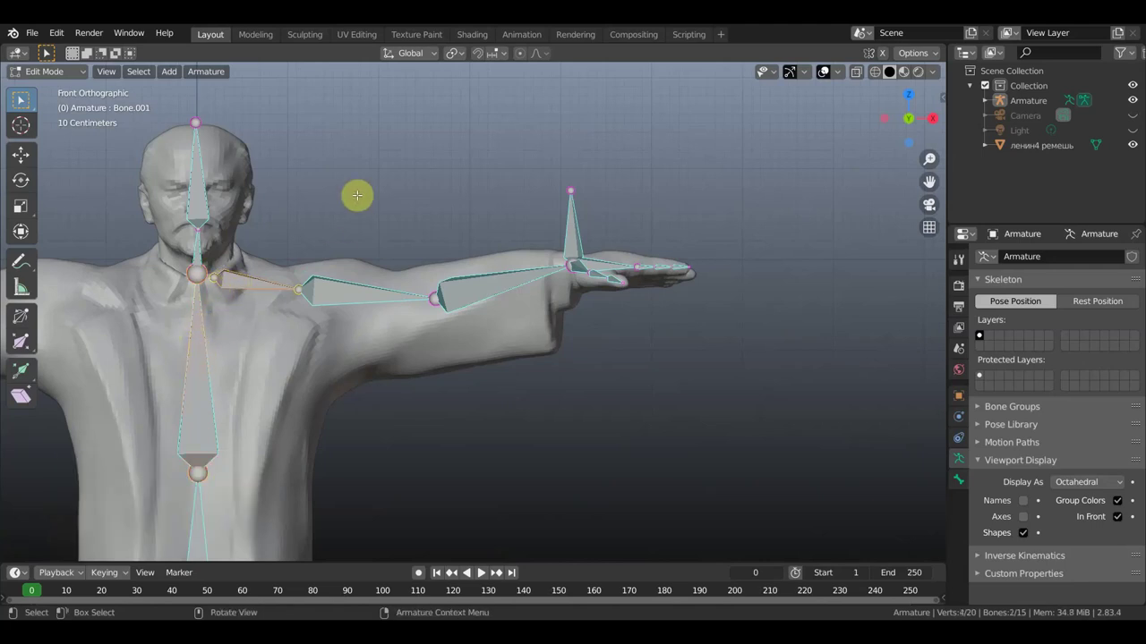
{"action": "key", "text": "ctrl"}
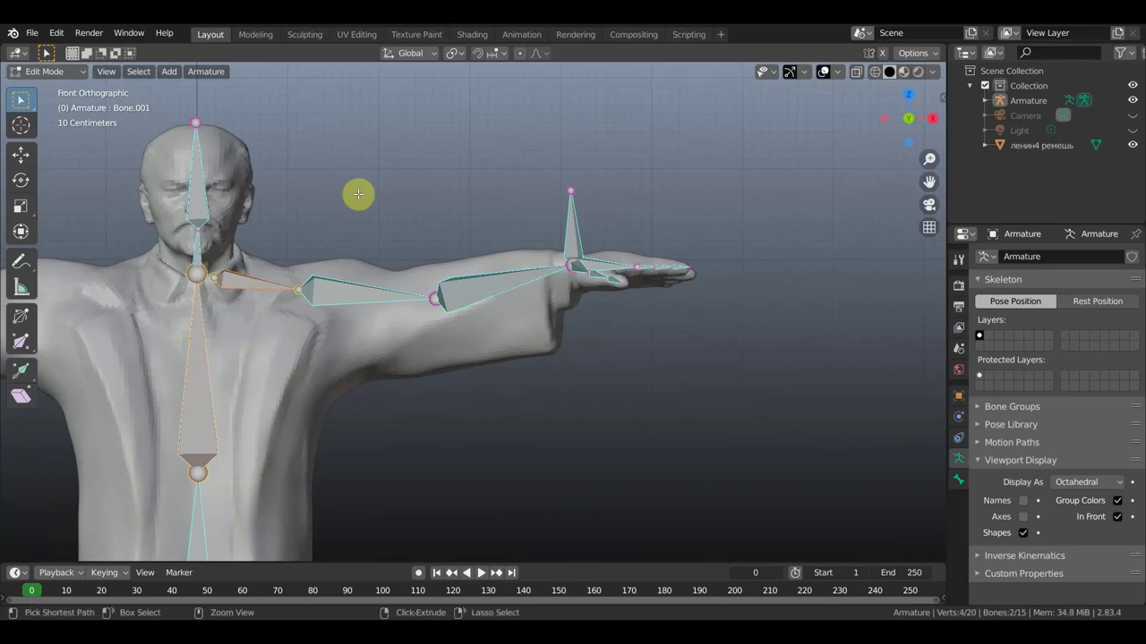
{"action": "key", "text": "ctrl+p"}
{"action": "left_click", "coordinate": [358, 195]}
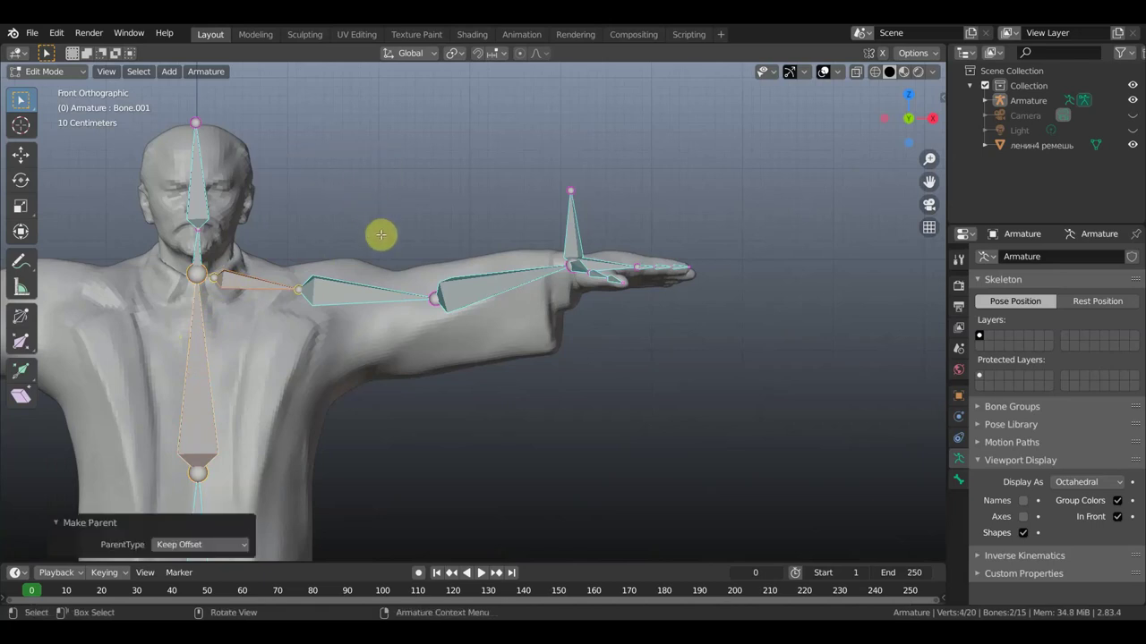
{"action": "scroll", "coordinate": [385, 269], "scroll_direction": "down", "scroll_amount": 4}
{"action": "middle_click_drag", "start_coordinate": [471, 402], "coordinate": [504, 244], "text": "shift"}
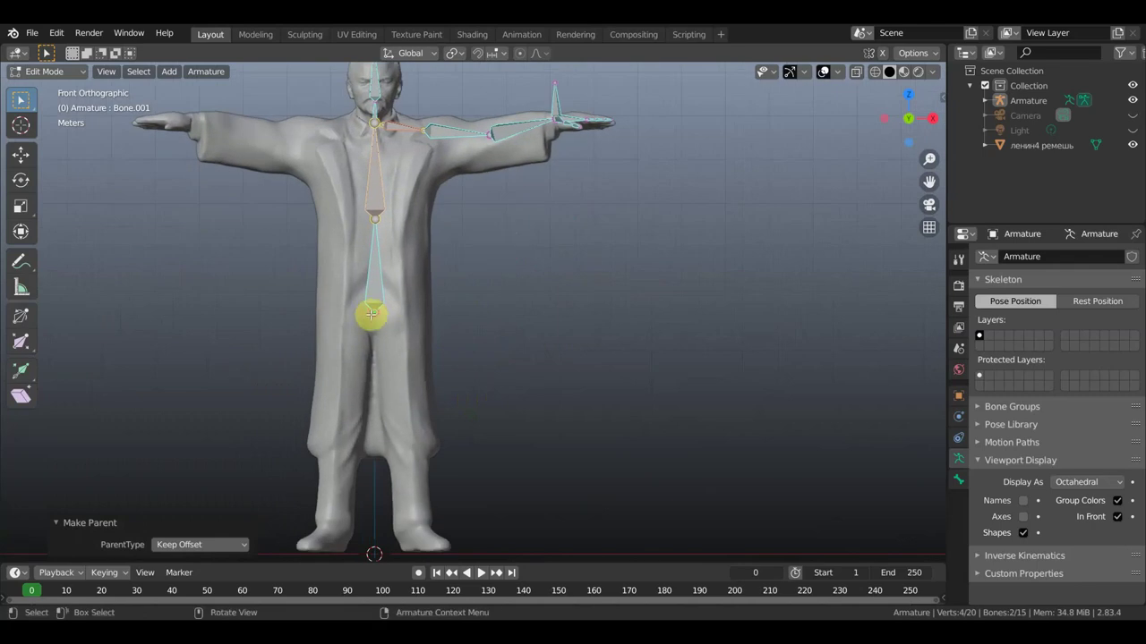
Extrude a bone down from the spine's base, clear its parent, and slide it about 0.65 m into a leg
{"action": "left_click", "coordinate": [376, 318]}
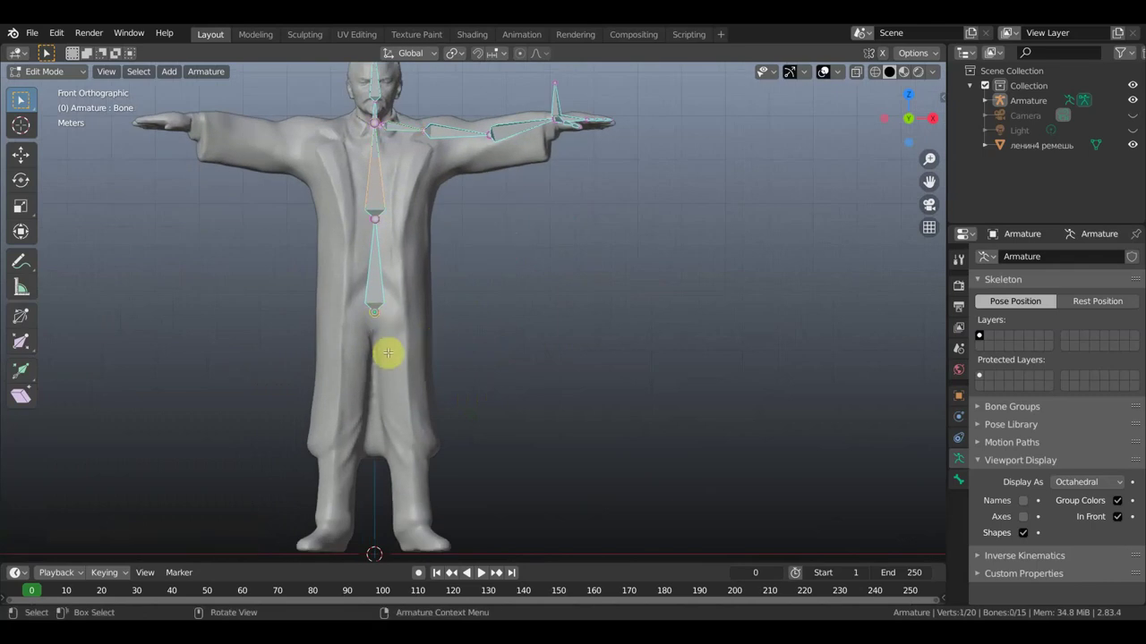
{"action": "key", "text": "e"}
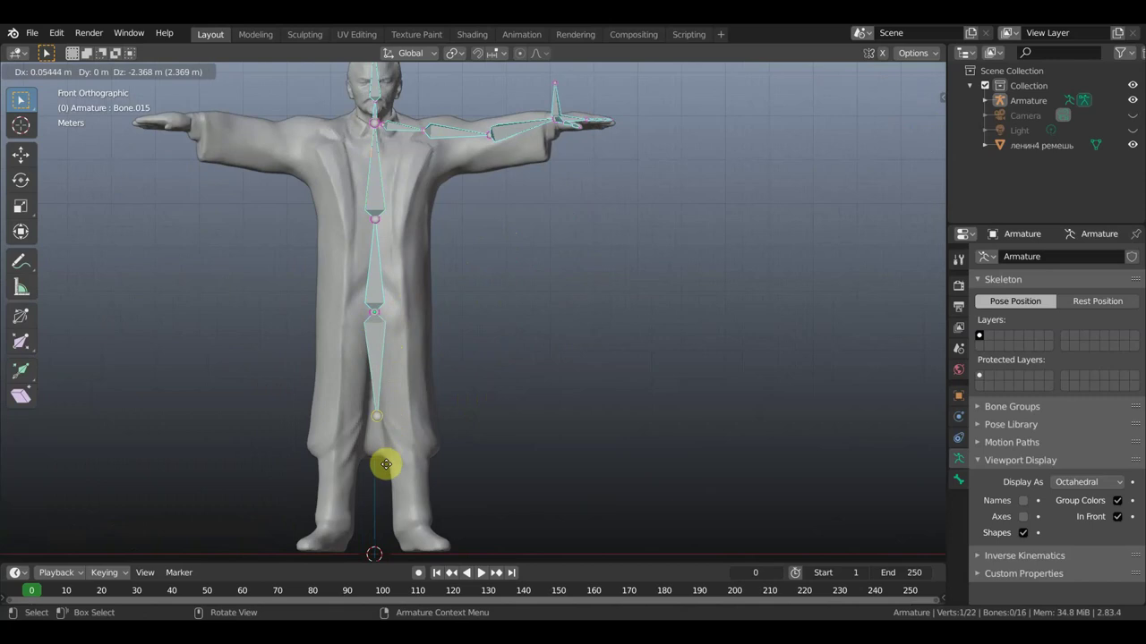
{"action": "left_click", "coordinate": [387, 474]}
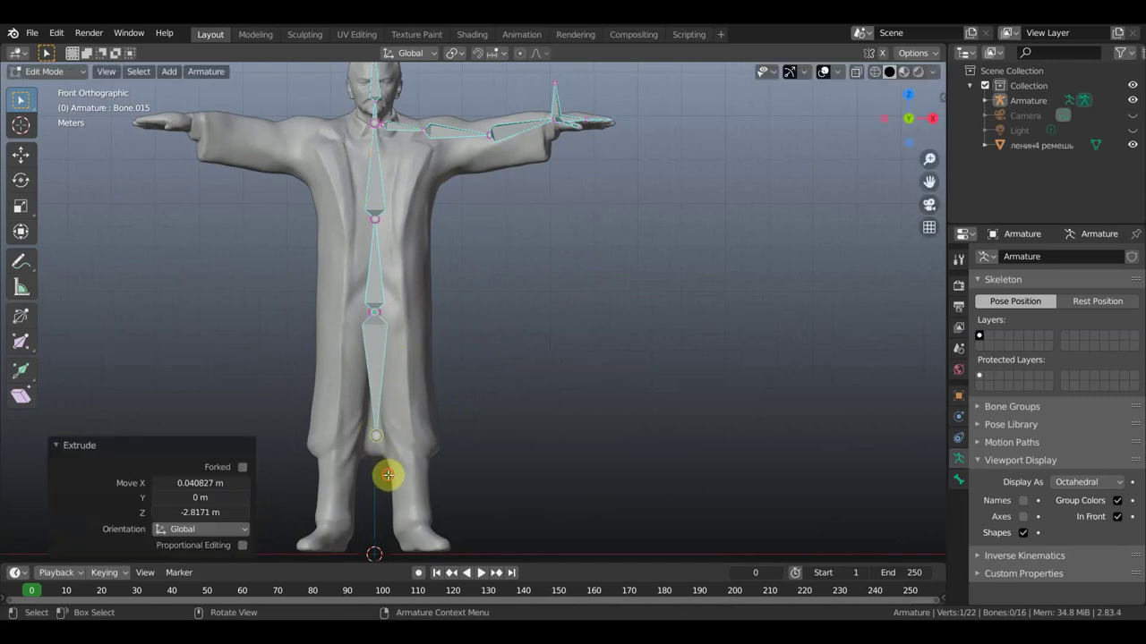
{"action": "left_click", "coordinate": [379, 366]}
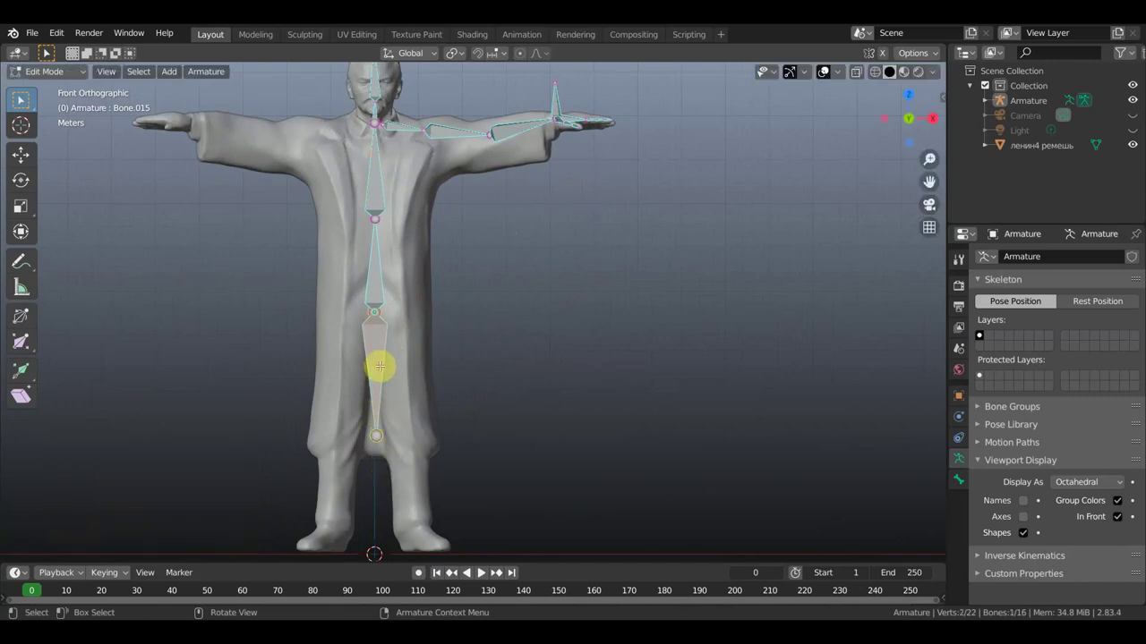
{"action": "key", "text": "alt+p"}
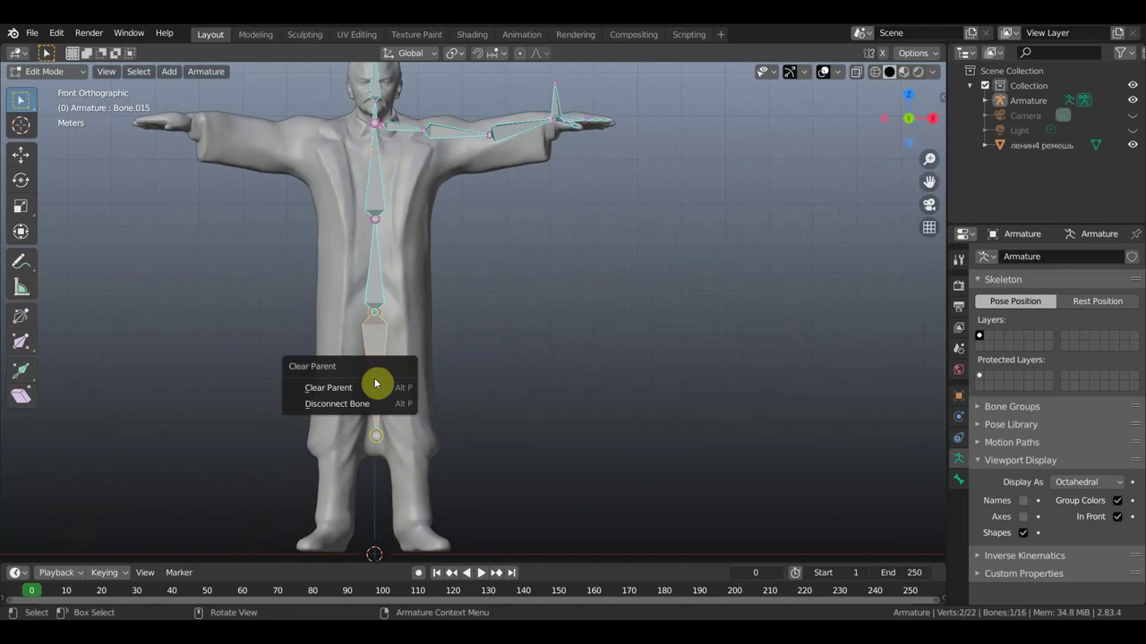
{"action": "left_click", "coordinate": [361, 387]}
{"action": "key", "text": "g"}
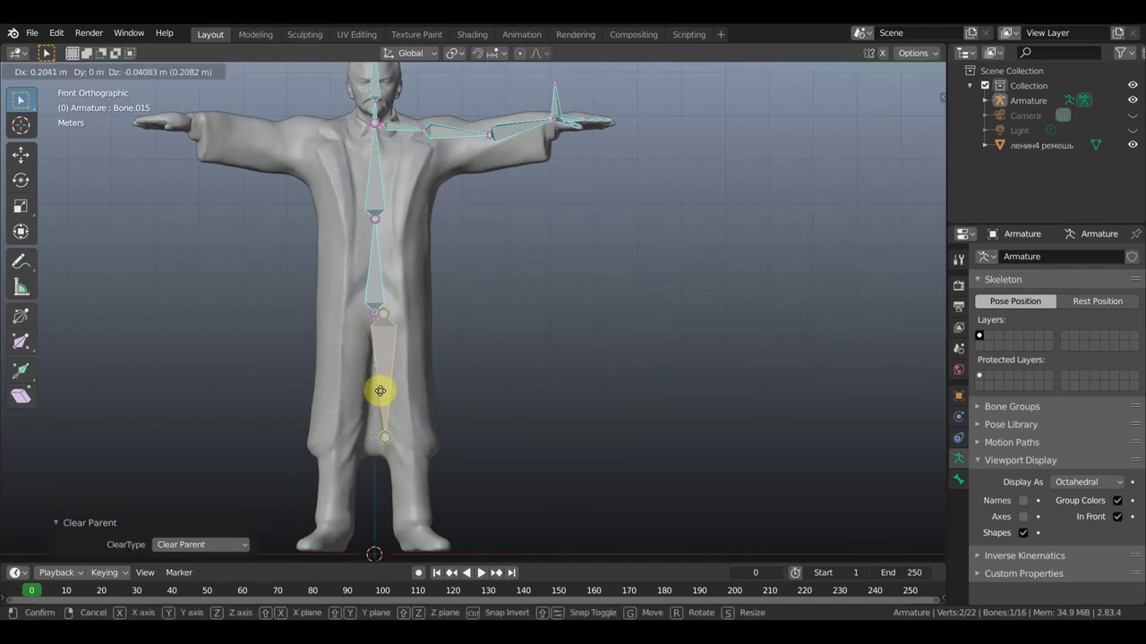
{"action": "left_click", "coordinate": [392, 390]}
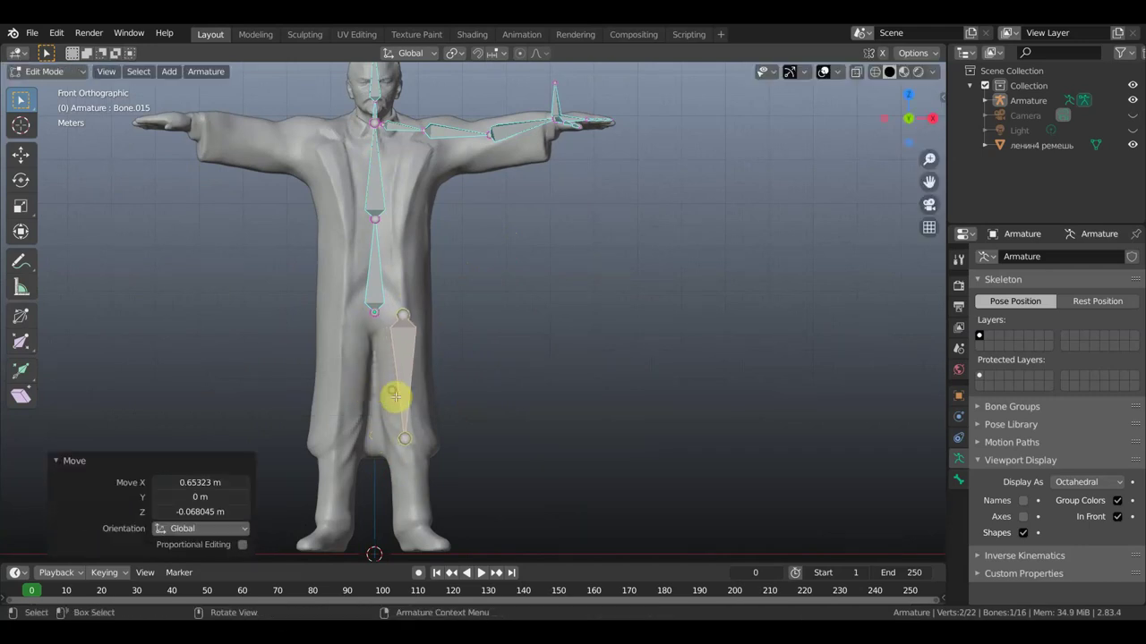
{"action": "key", "text": "KP_3"}
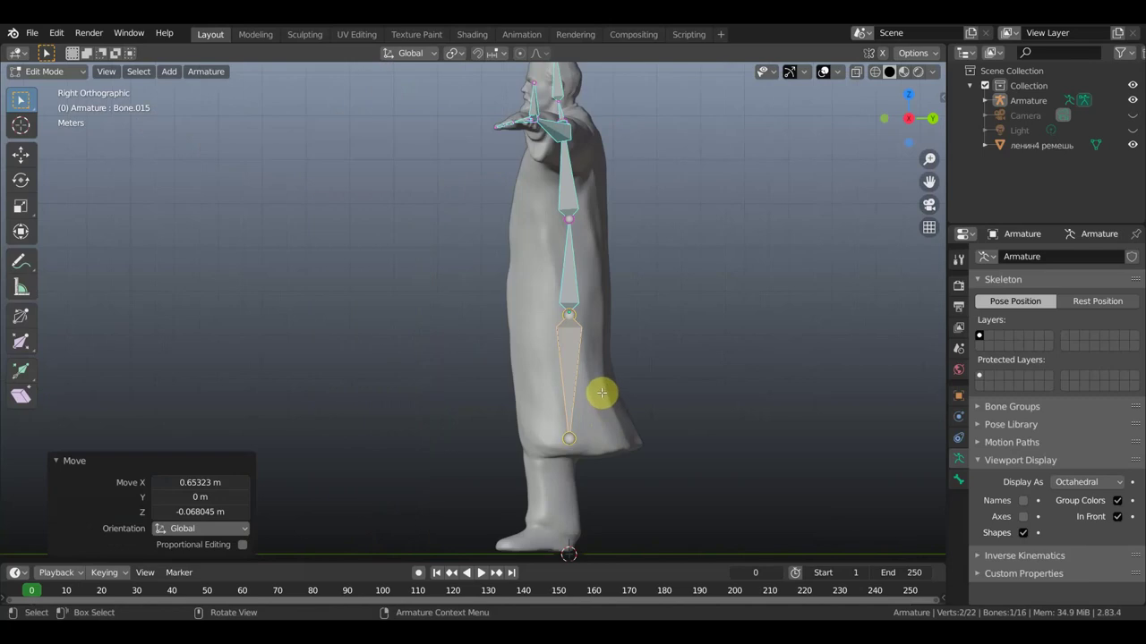
Move the leg bone, knee, thigh top and lower joint back inside the robe
{"action": "key", "text": "g"}
{"action": "left_click", "coordinate": [581, 390]}
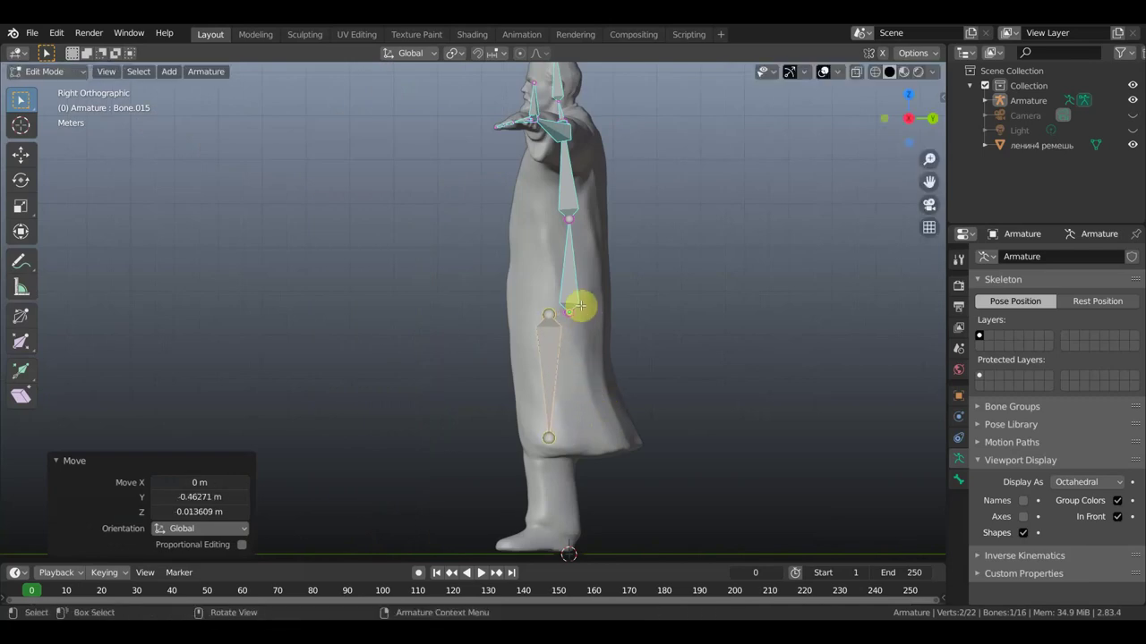
{"action": "left_click", "coordinate": [572, 305]}
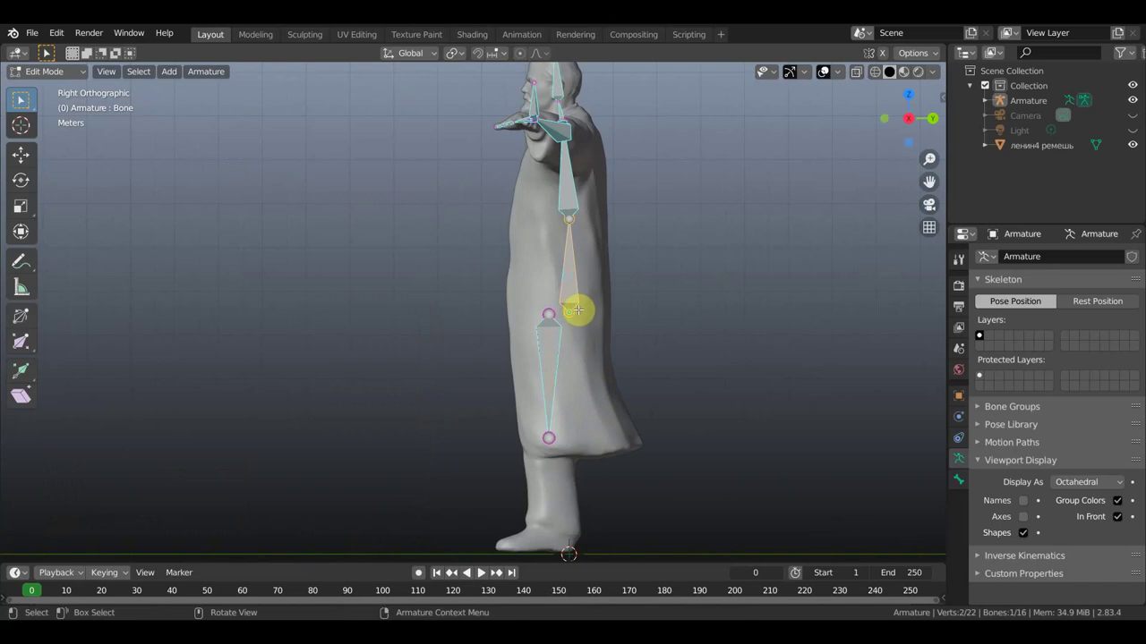
{"action": "key", "text": "g"}
{"action": "left_click", "coordinate": [571, 307]}
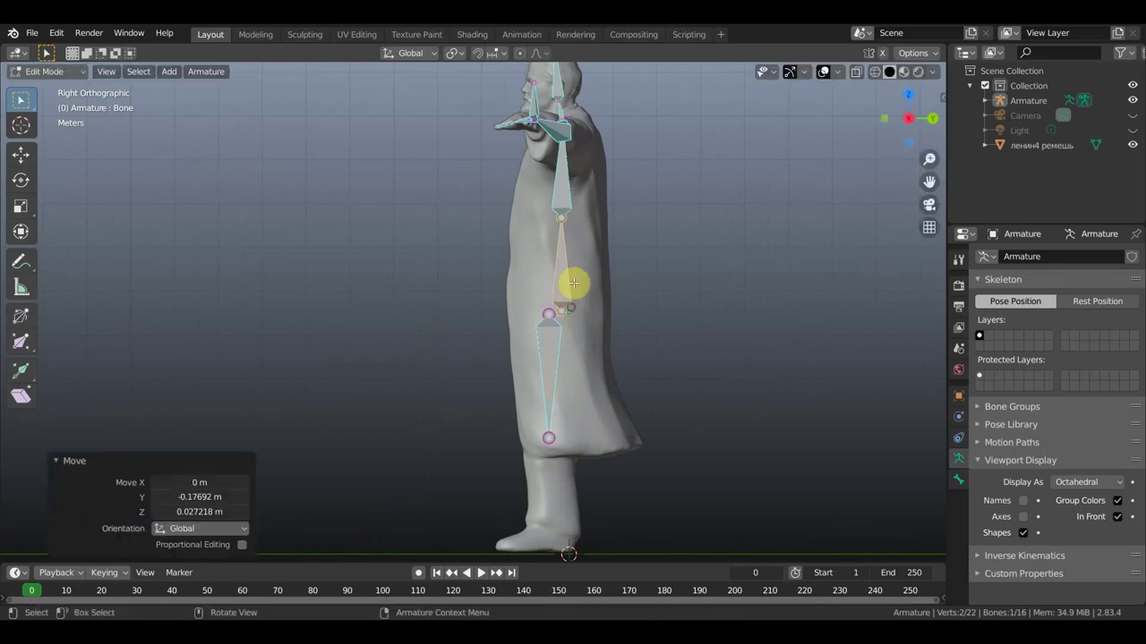
{"action": "left_click", "coordinate": [563, 217]}
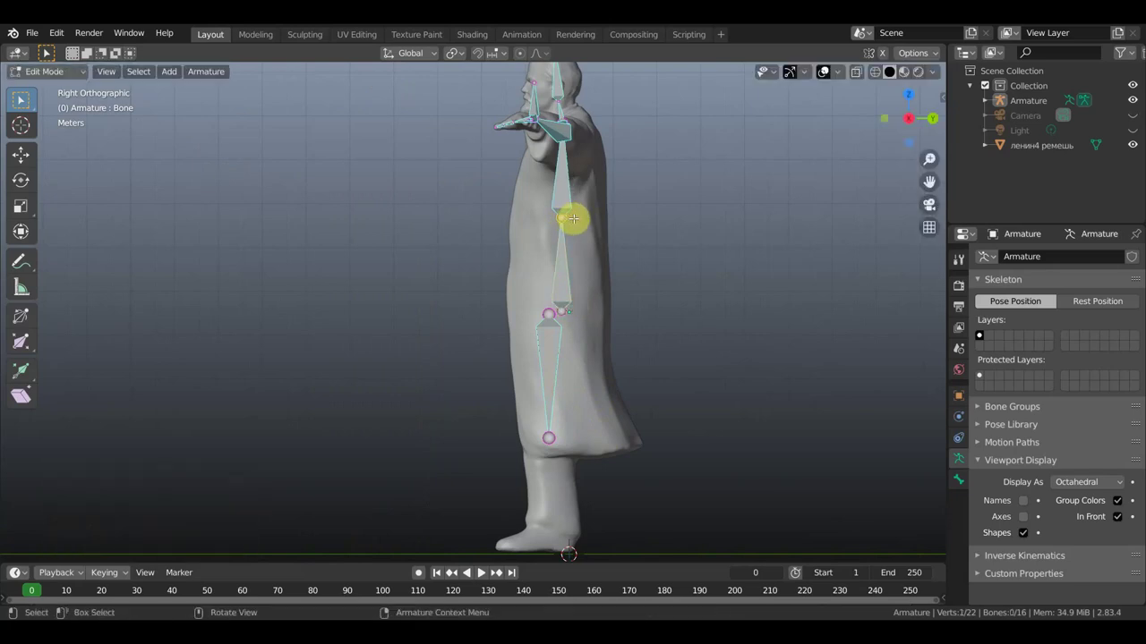
{"action": "key", "text": "g"}
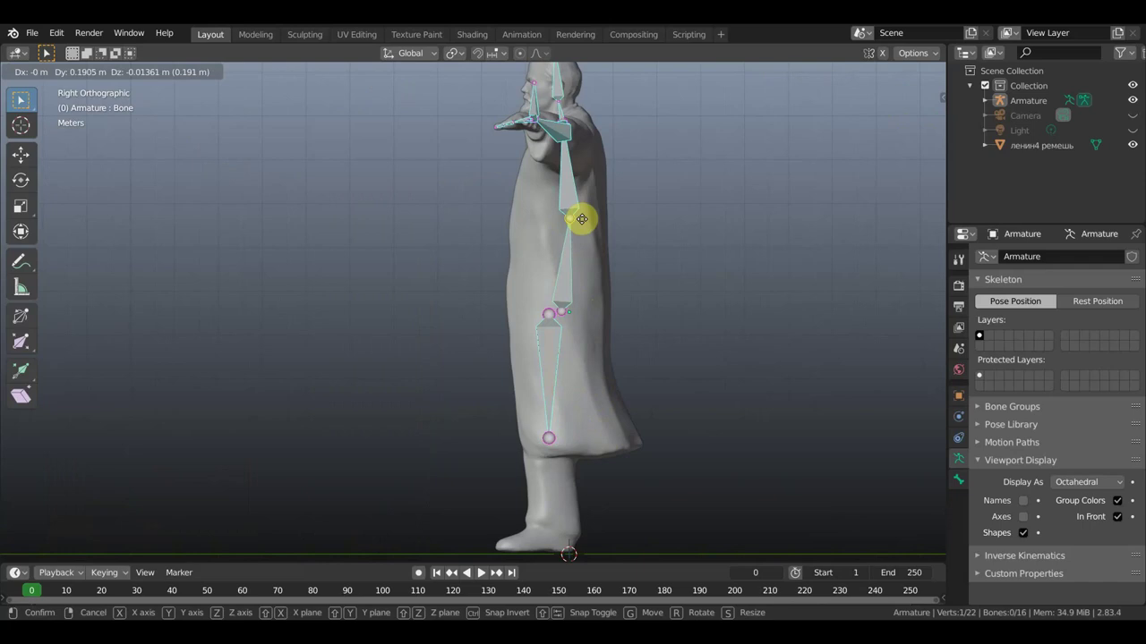
{"action": "left_click", "coordinate": [582, 218]}
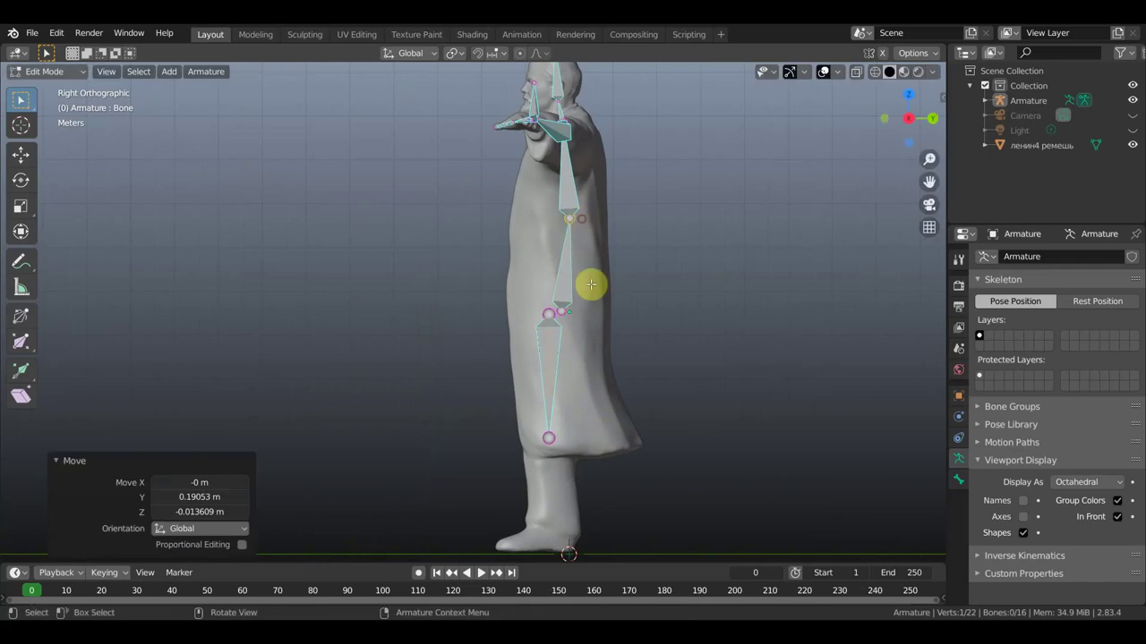
{"action": "left_click", "coordinate": [546, 439]}
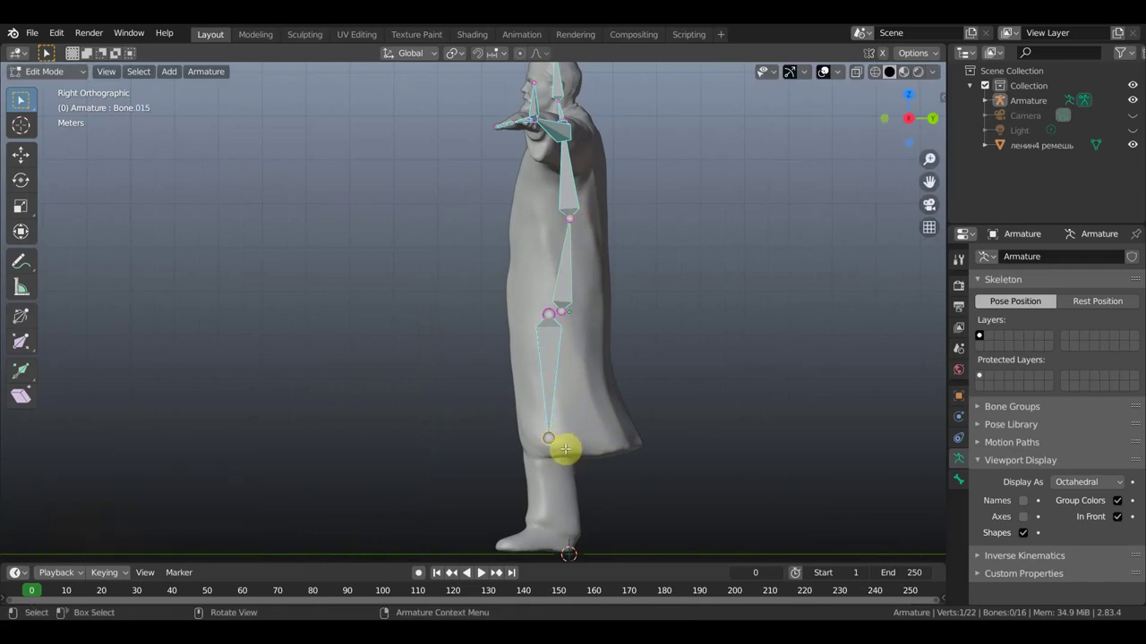
{"action": "key", "text": "g"}
{"action": "left_click", "coordinate": [544, 445]}
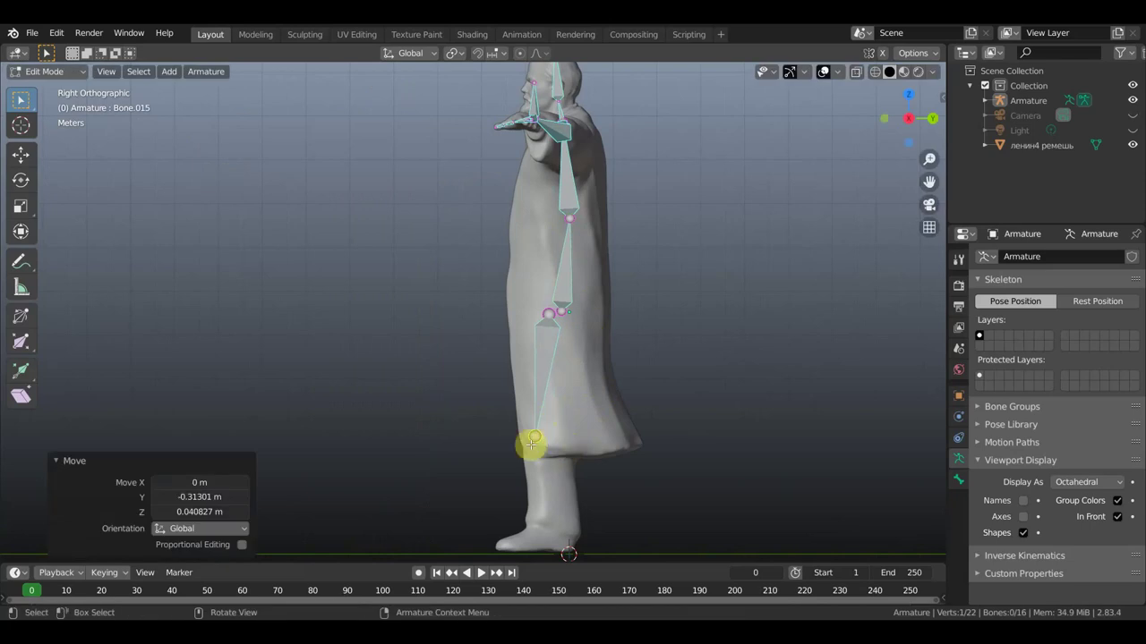
Raise the joint at the bottom of the robe by 0.19 m
{"action": "mouse_move", "coordinate": [701, 430]}
{"action": "middle_mouse_down", "text": "shift"}
{"action": "mouse_move", "coordinate": [704, 340]}
{"action": "mouse_move", "coordinate": [690, 302]}
{"action": "middle_mouse_up", "text": "shift"}
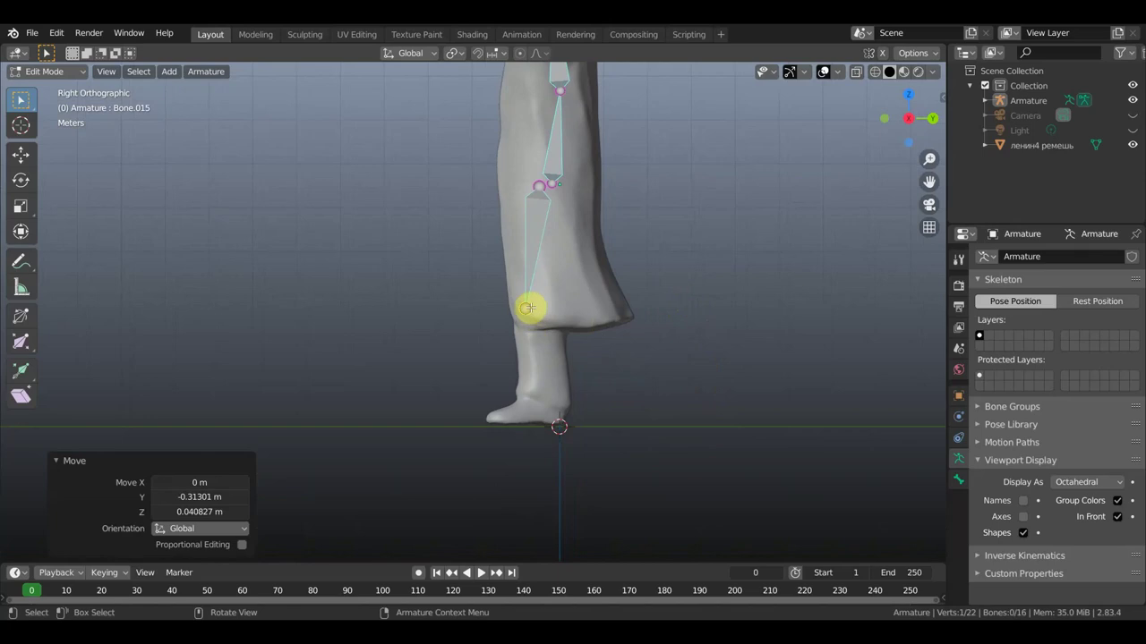
{"action": "left_click", "coordinate": [526, 308]}
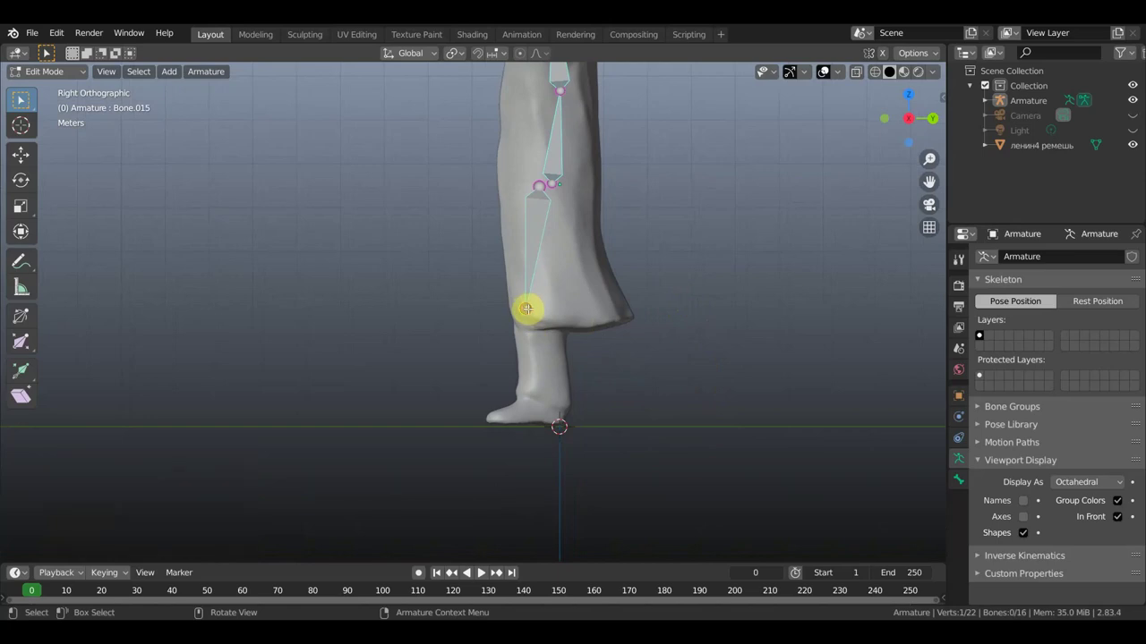
{"action": "key", "text": "g"}
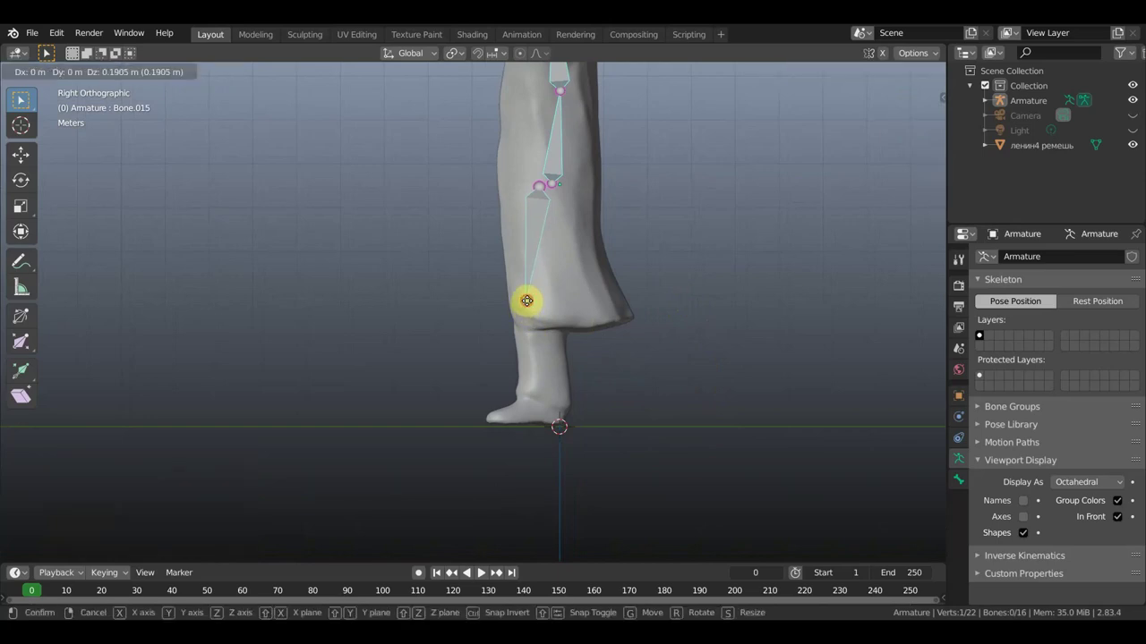
{"action": "left_click", "coordinate": [526, 301]}
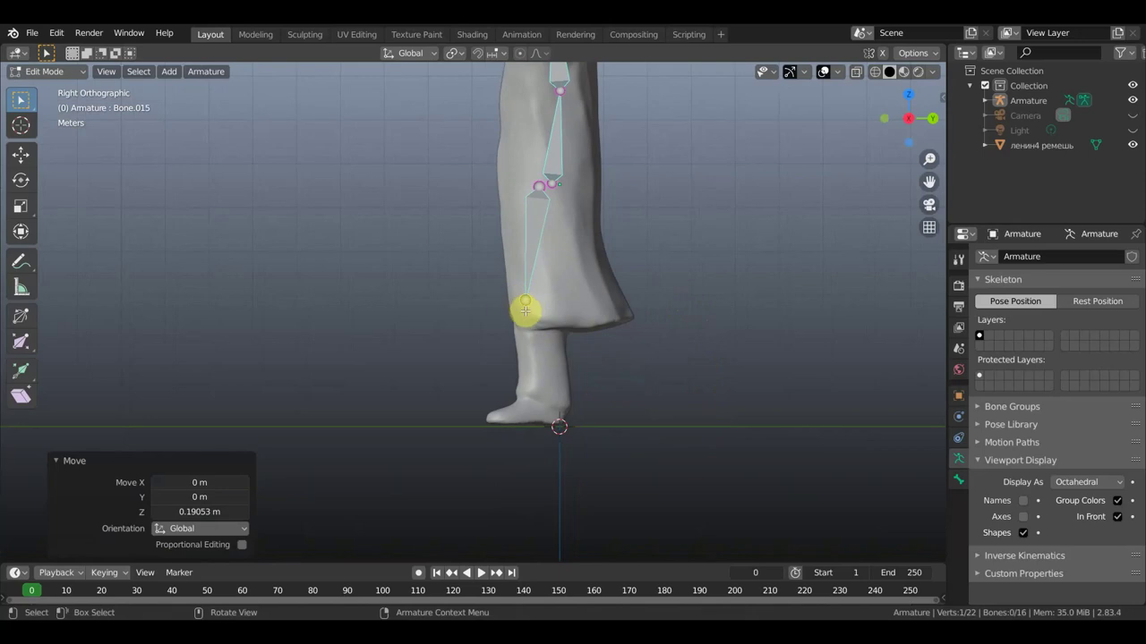
Extrude a shin bone to the ankle and a foot bone to the toes, cancelling an extra extrusion
{"action": "key", "text": "e"}
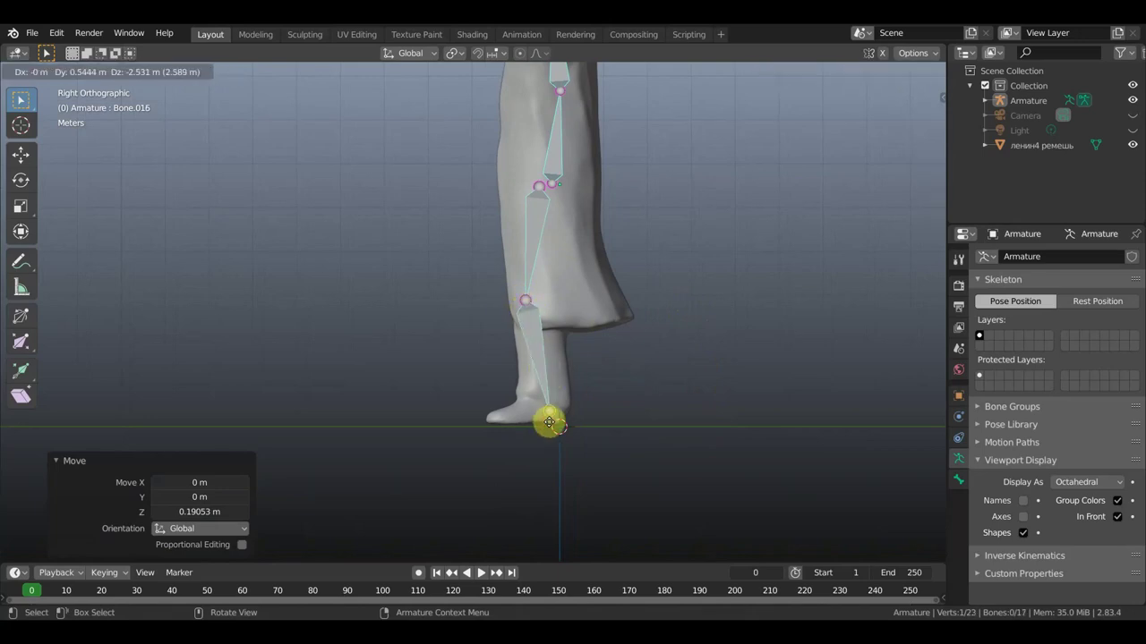
{"action": "left_click", "coordinate": [551, 422]}
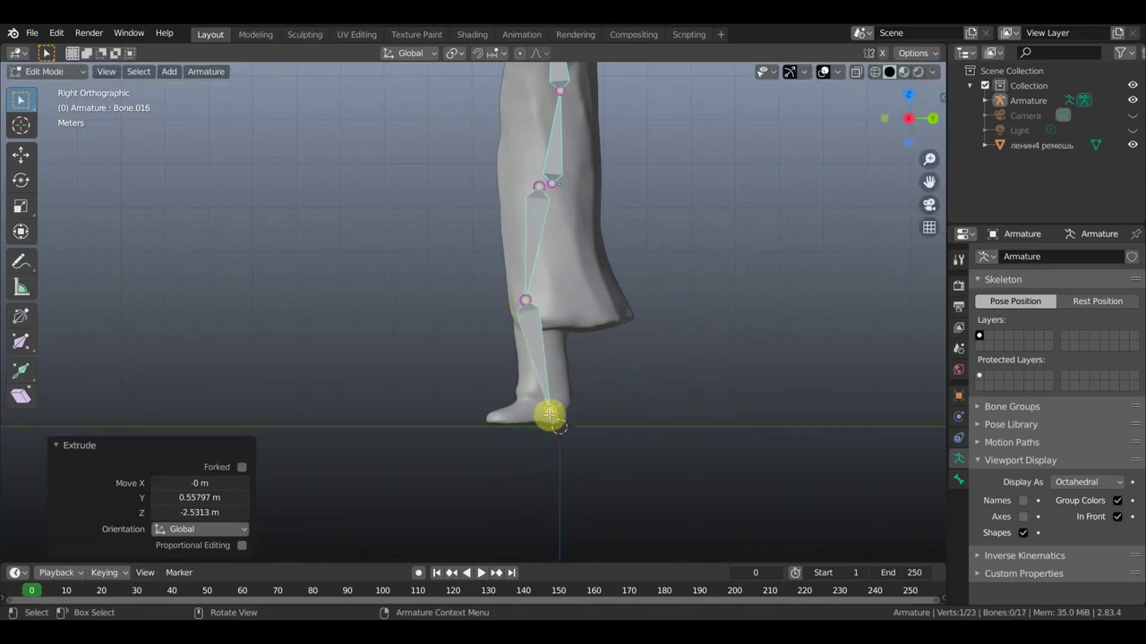
{"action": "key", "text": "e"}
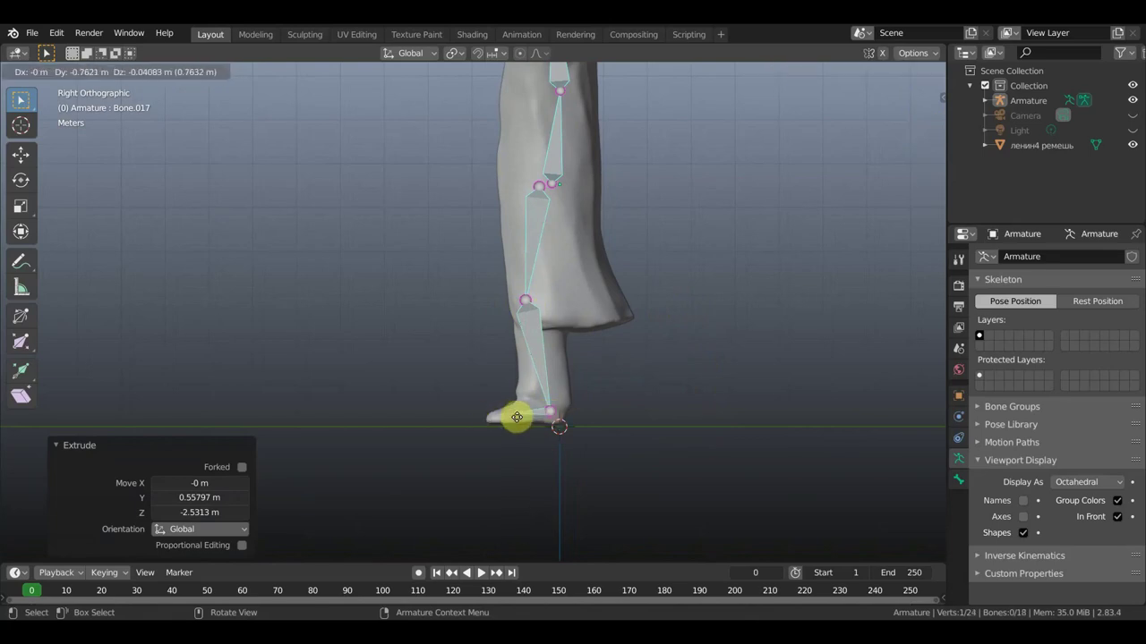
{"action": "left_click", "coordinate": [516, 417]}
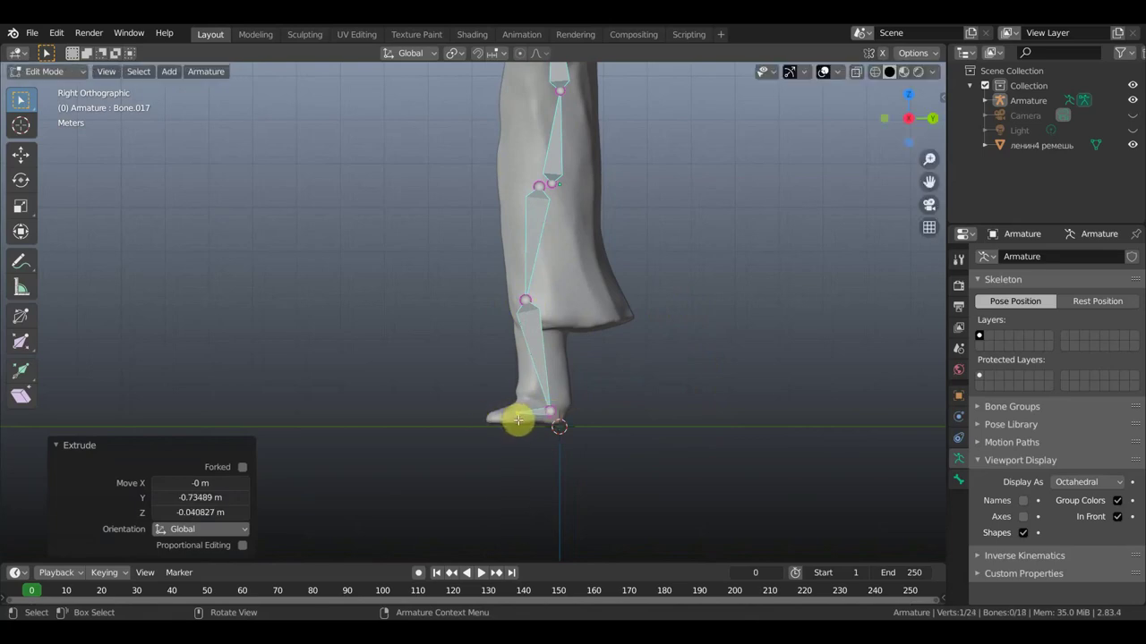
{"action": "key", "text": "e"}
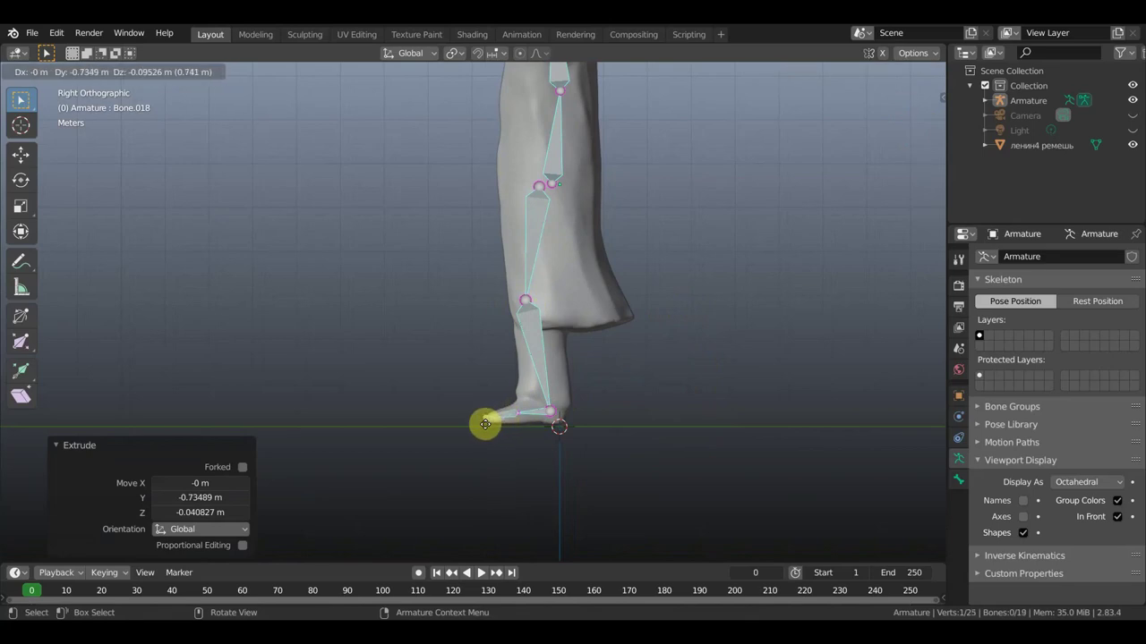
{"action": "right_click", "coordinate": [486, 423]}
{"action": "left_click", "coordinate": [521, 421]}
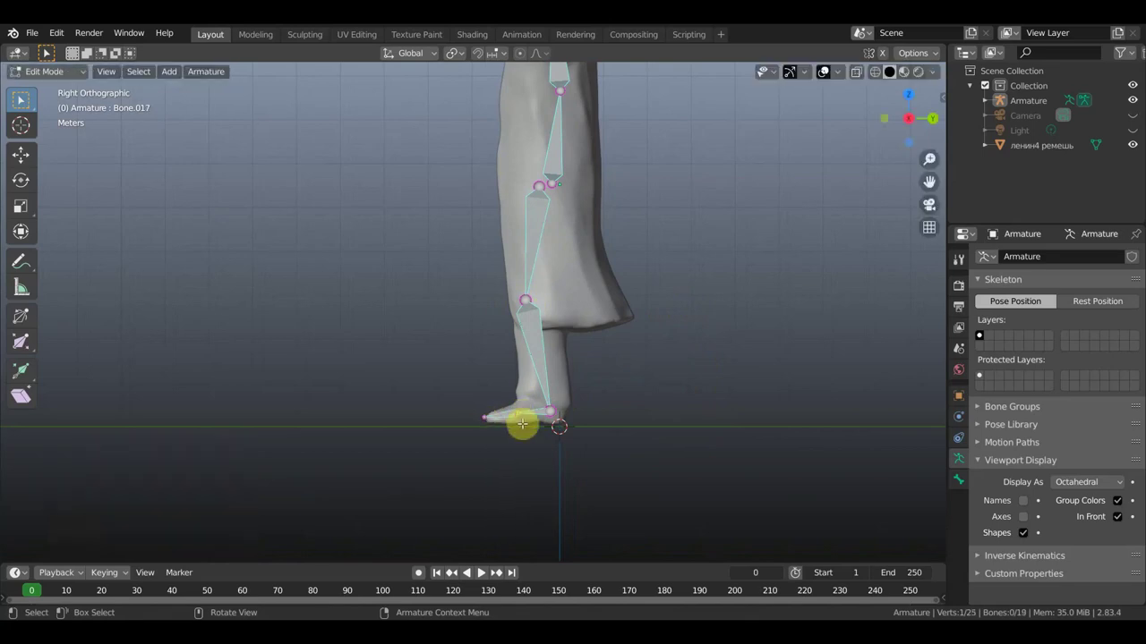
{"action": "left_click", "coordinate": [555, 418]}
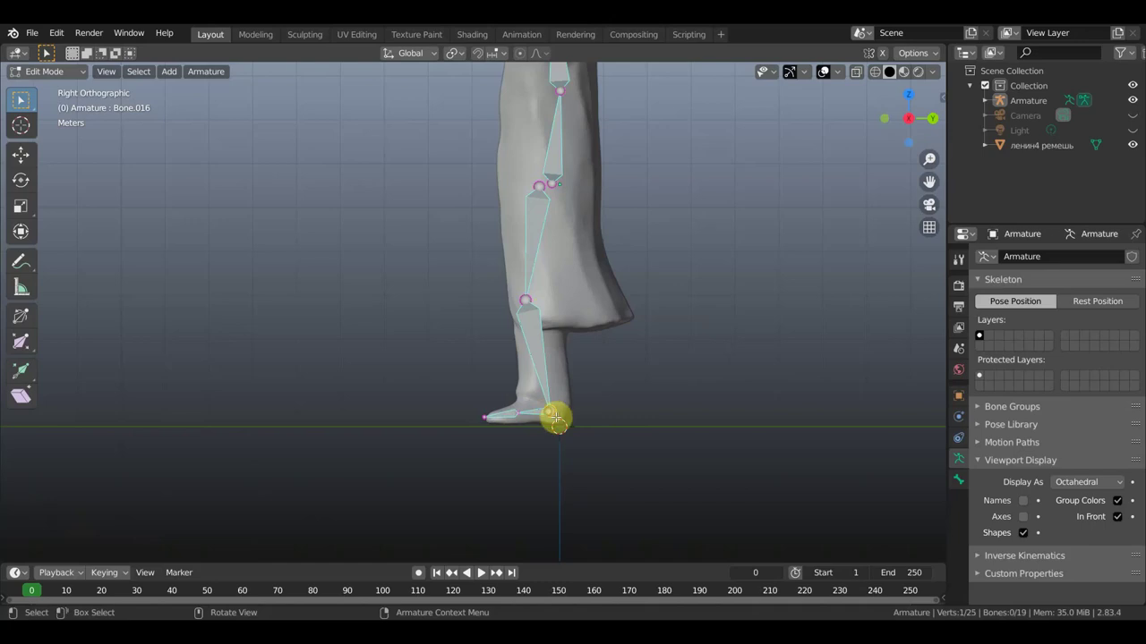
Extrude a heel bone backward from the ankle and clear its parent
{"action": "key", "text": "e"}
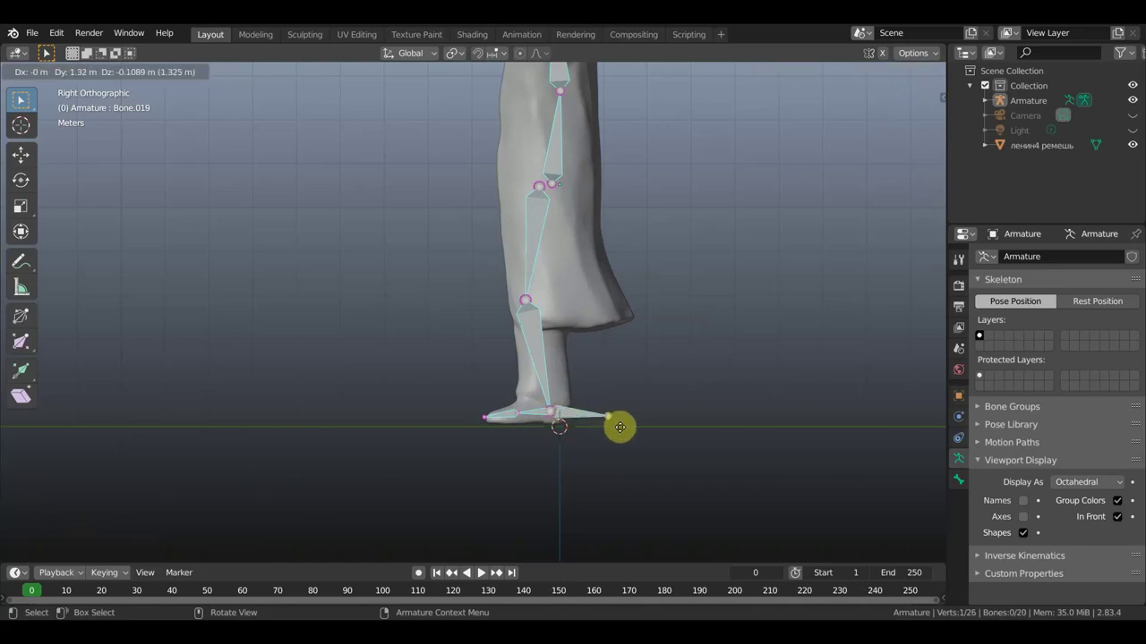
{"action": "left_click", "coordinate": [633, 434]}
{"action": "left_click", "coordinate": [629, 397]}
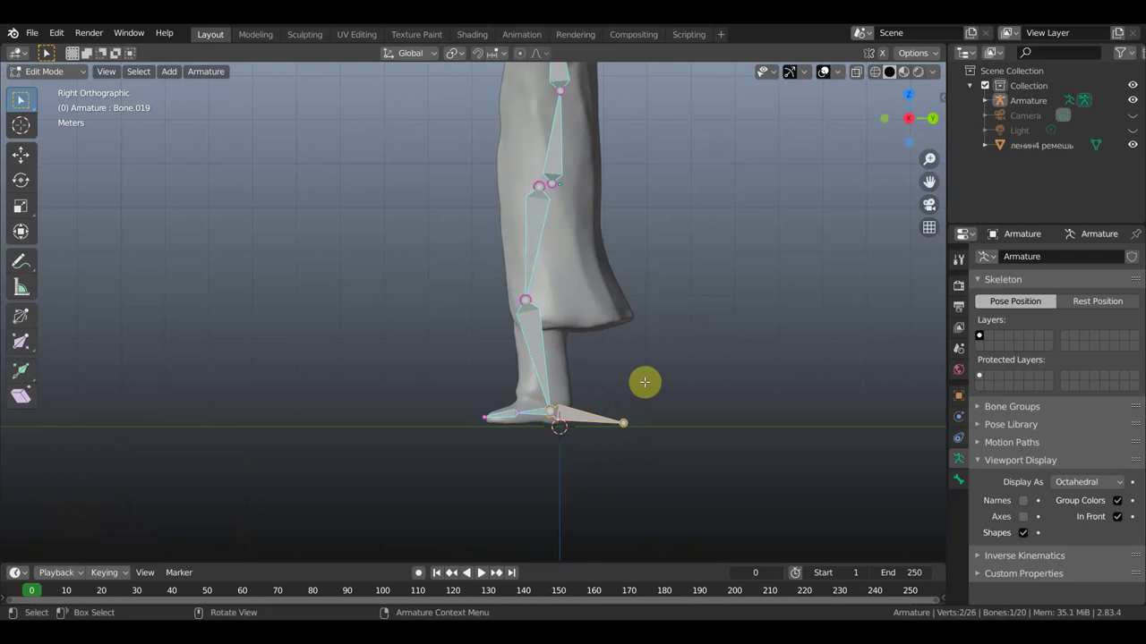
{"action": "key", "text": "alt+p"}
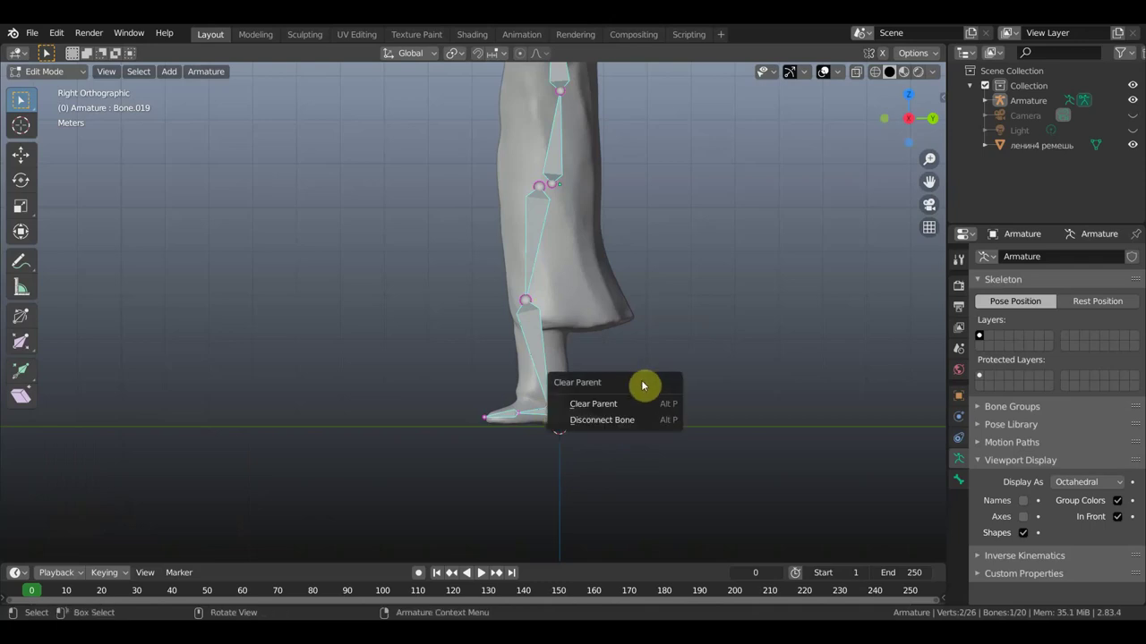
{"action": "left_click", "coordinate": [621, 403]}
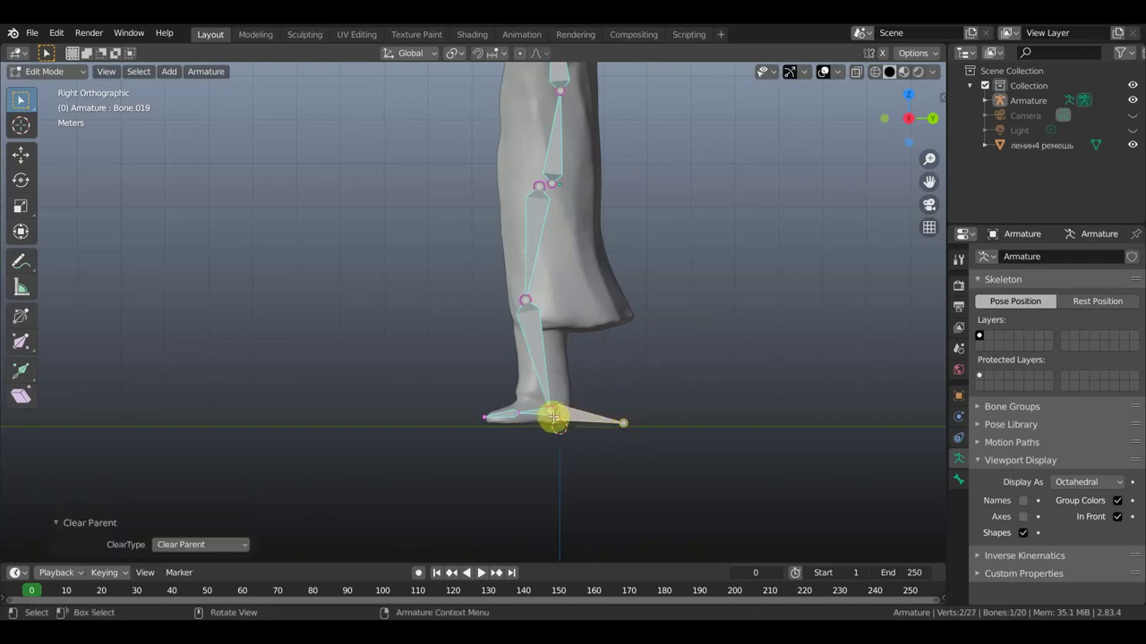
Parent the foot bone to the heel bone with Keep Offset
{"action": "scroll", "coordinate": [564, 429], "scroll_direction": "up", "scroll_amount": 3}
{"action": "middle_click_drag", "start_coordinate": [706, 455], "coordinate": [660, 313], "text": "shift"}
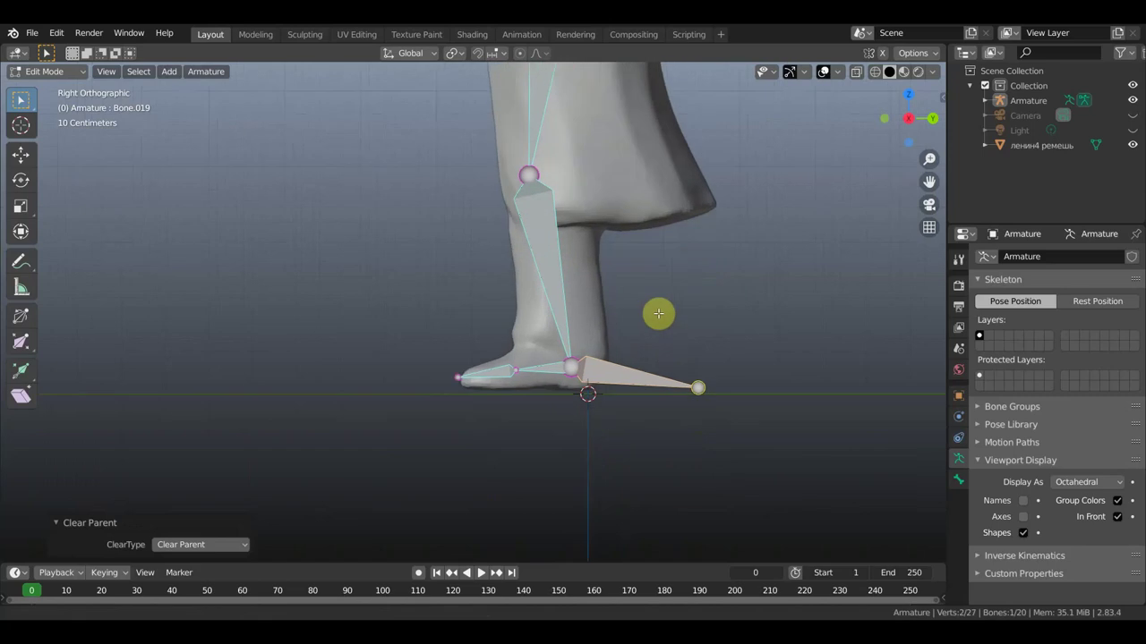
{"action": "left_click", "coordinate": [537, 364]}
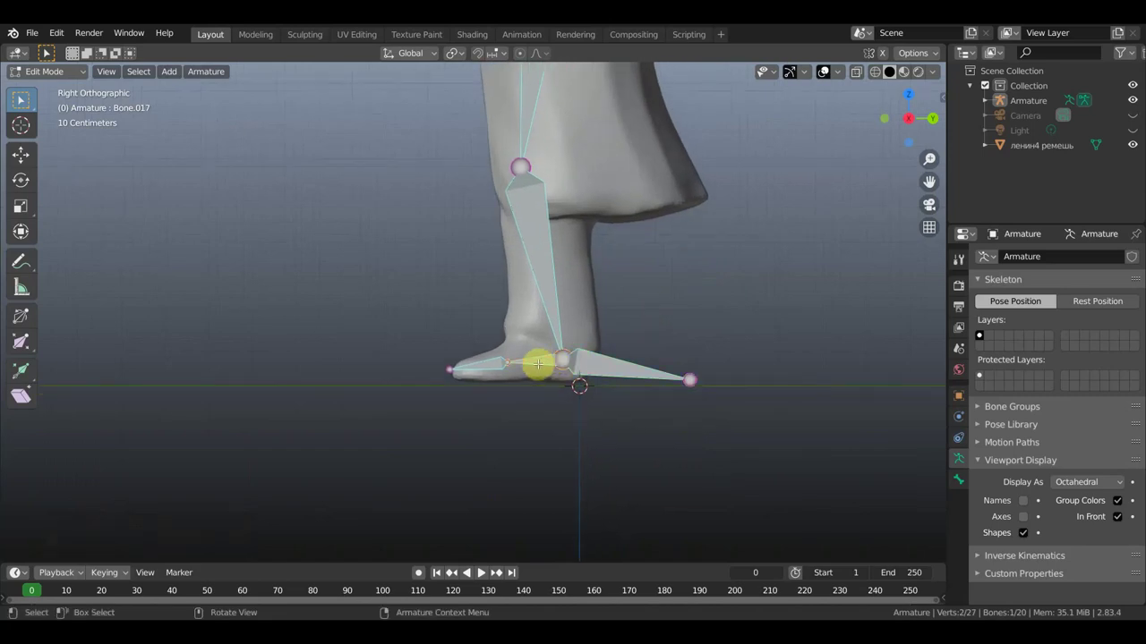
{"action": "left_click", "coordinate": [609, 361], "text": "shift"}
{"action": "key", "text": "ctrl+p"}
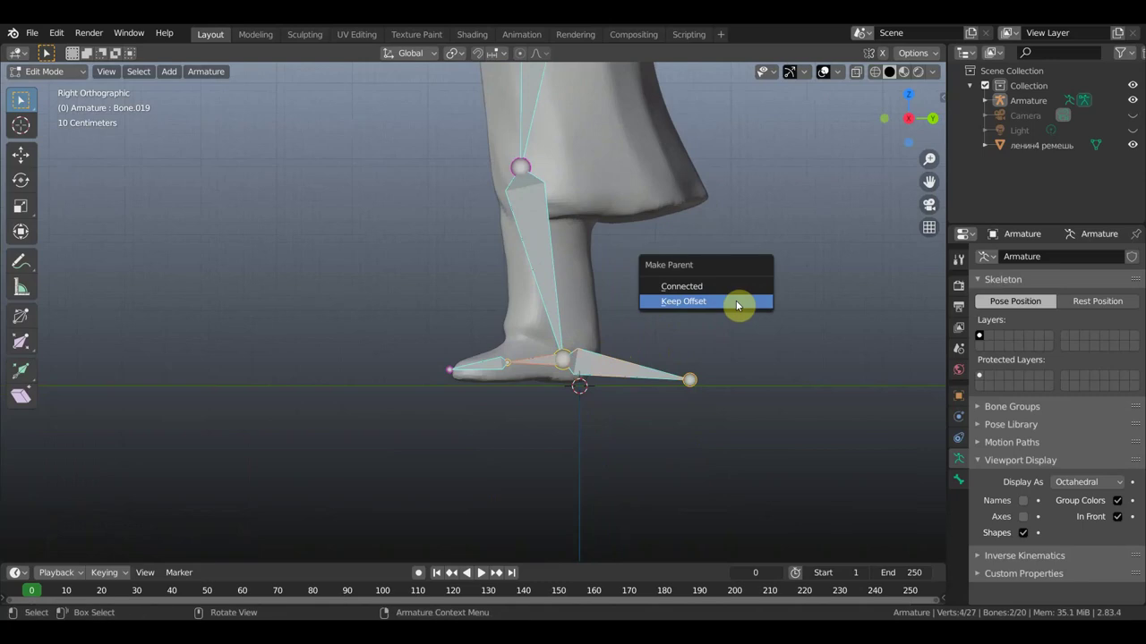
{"action": "left_click", "coordinate": [736, 301]}
{"action": "scroll", "coordinate": [716, 313], "scroll_direction": "down", "scroll_amount": 3}
{"action": "scroll", "coordinate": [662, 324], "scroll_direction": "down", "scroll_amount": 2}
{"action": "mouse_move", "coordinate": [621, 330]}
{"action": "middle_mouse_down"}
{"action": "mouse_move", "coordinate": [655, 350]}
{"action": "mouse_move", "coordinate": [747, 350]}
{"action": "mouse_move", "coordinate": [708, 352]}
{"action": "middle_mouse_up"}
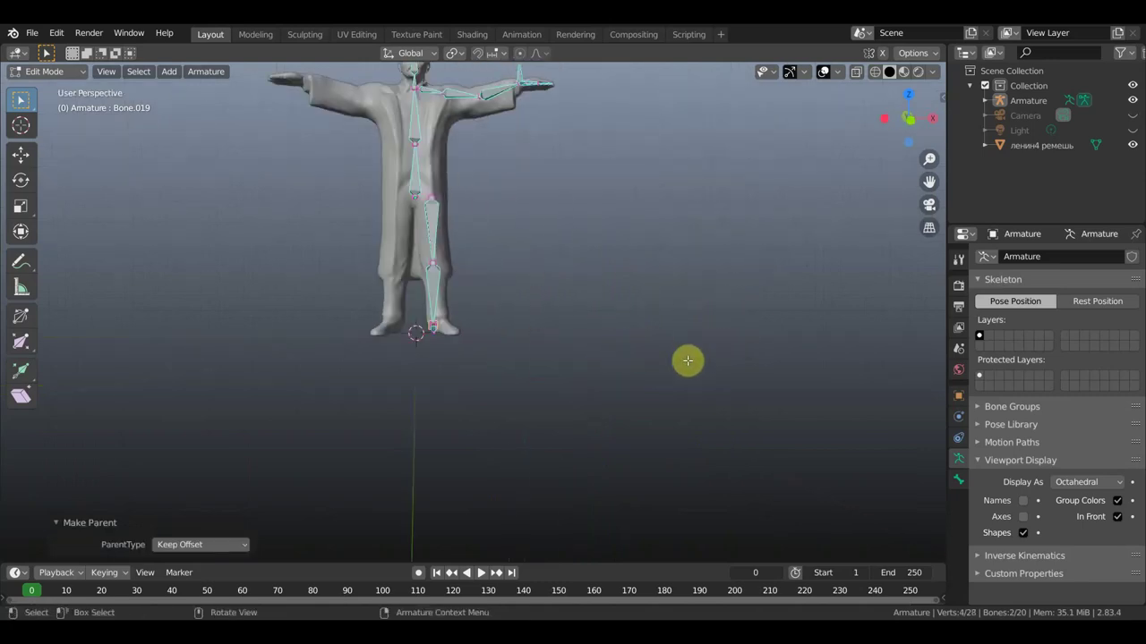
In front view, extrude Bone.020 from the hip joint and clear its parent
{"action": "middle_click_drag", "start_coordinate": [596, 317], "coordinate": [678, 450], "text": "alt"}
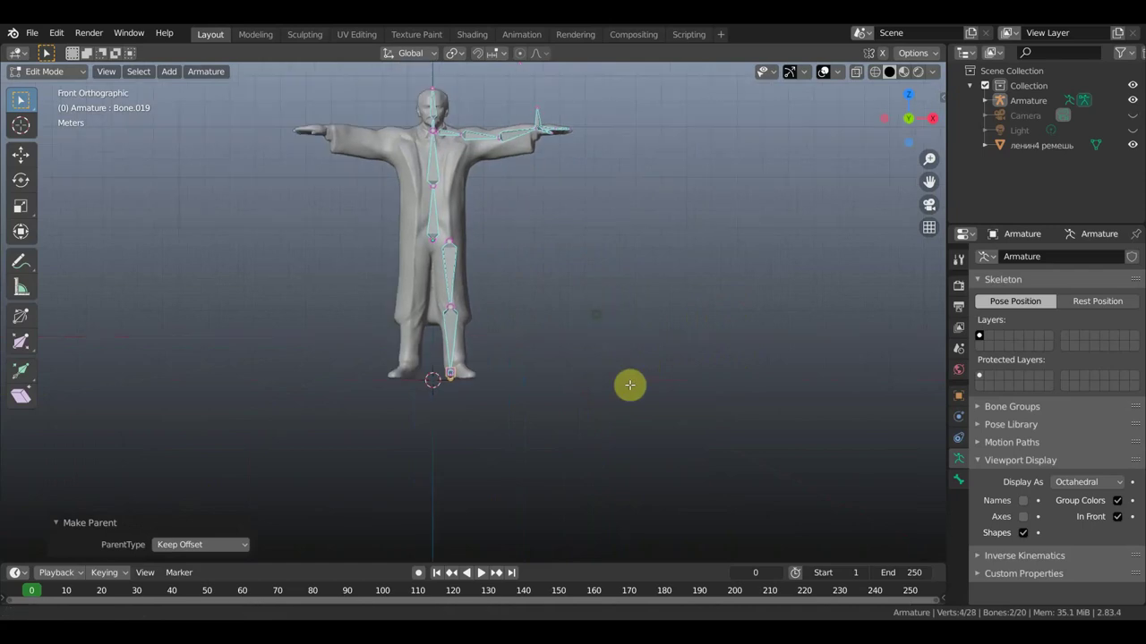
{"action": "scroll", "coordinate": [672, 427], "scroll_direction": "up", "scroll_amount": 3}
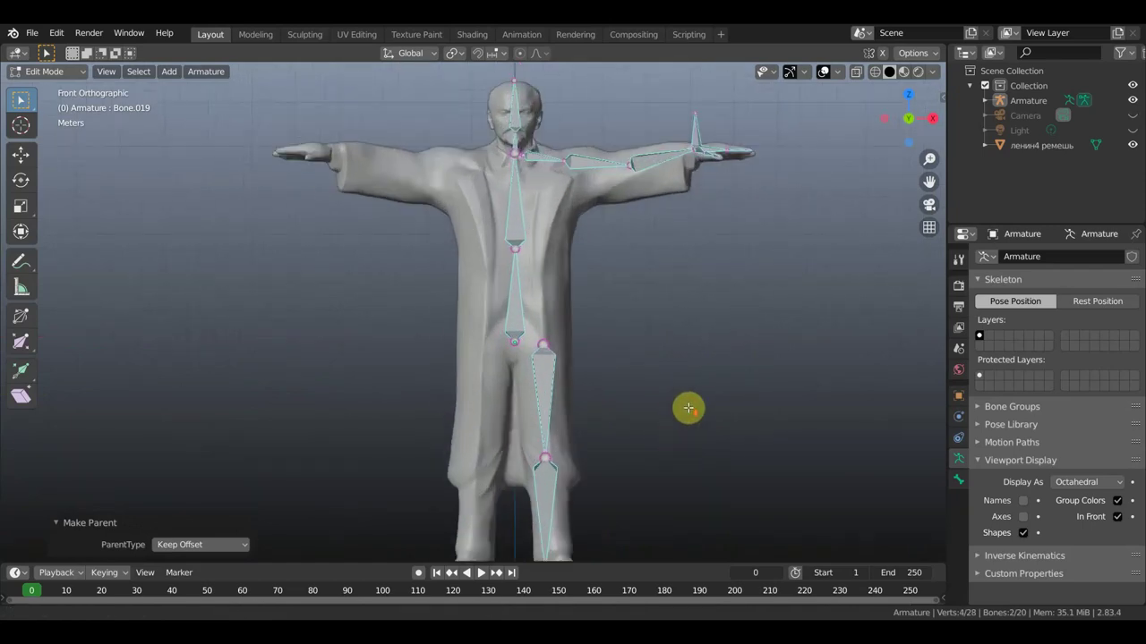
{"action": "scroll", "coordinate": [689, 406], "scroll_direction": "up", "scroll_amount": 2}
{"action": "left_click", "coordinate": [504, 242]}
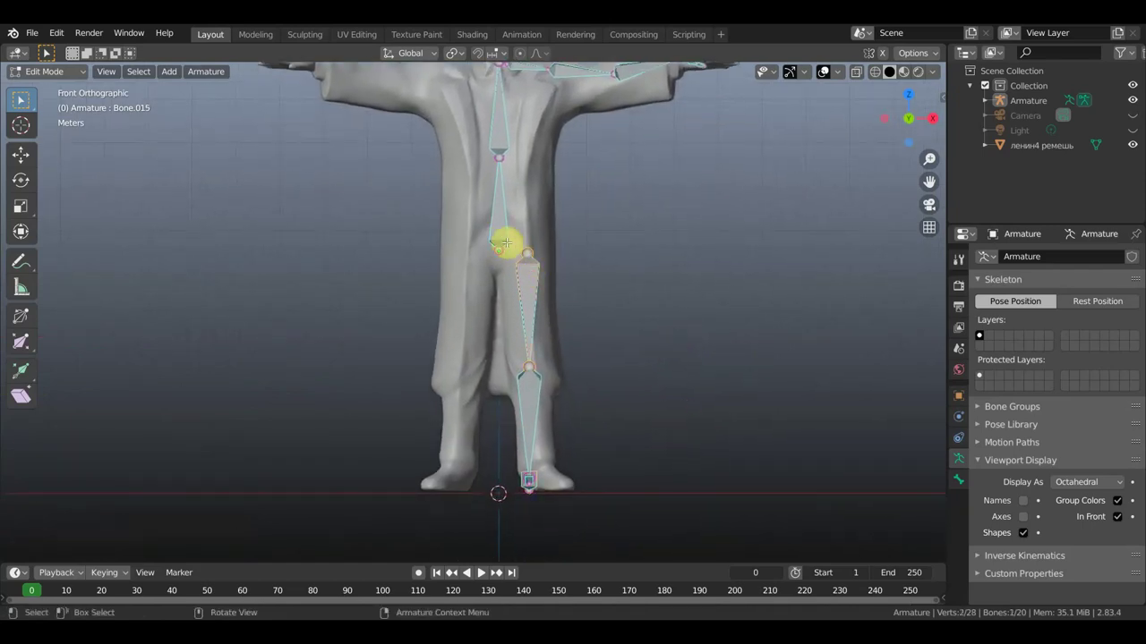
{"action": "left_click", "coordinate": [499, 247]}
{"action": "key", "text": "e"}
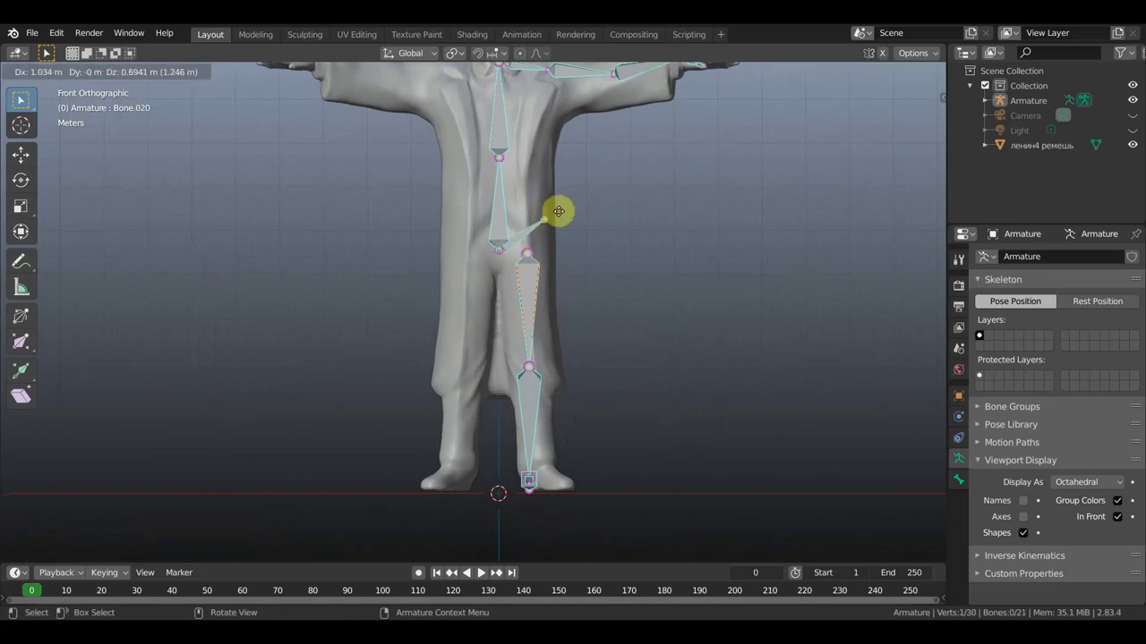
{"action": "left_click", "coordinate": [558, 207]}
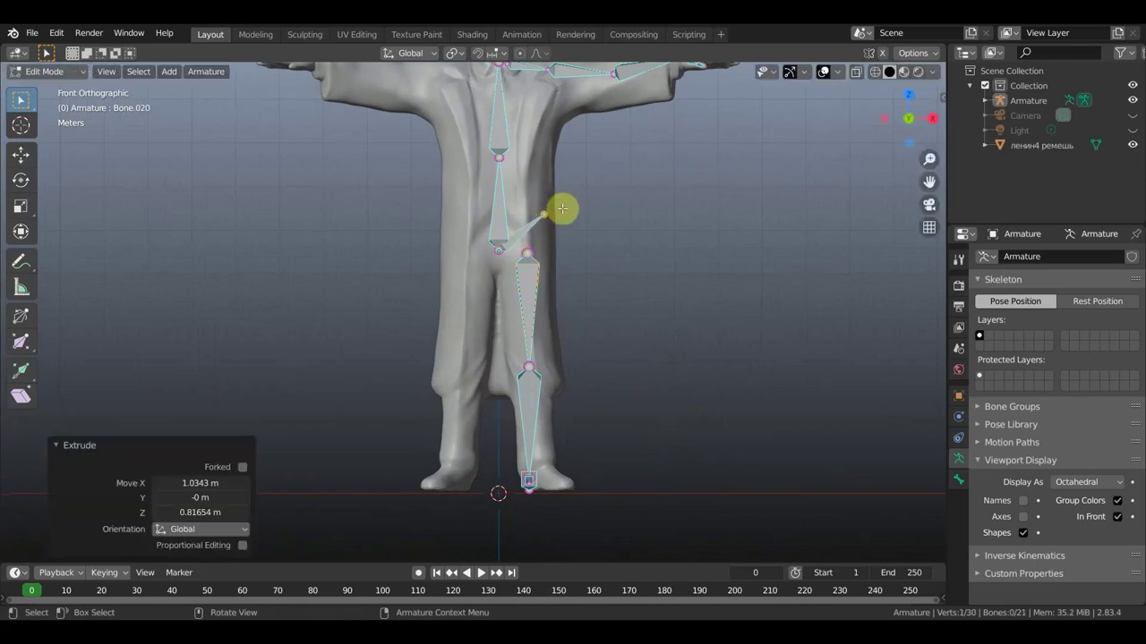
{"action": "left_click", "coordinate": [520, 235]}
{"action": "key", "text": "alt"}
{"action": "key", "text": "alt+p"}
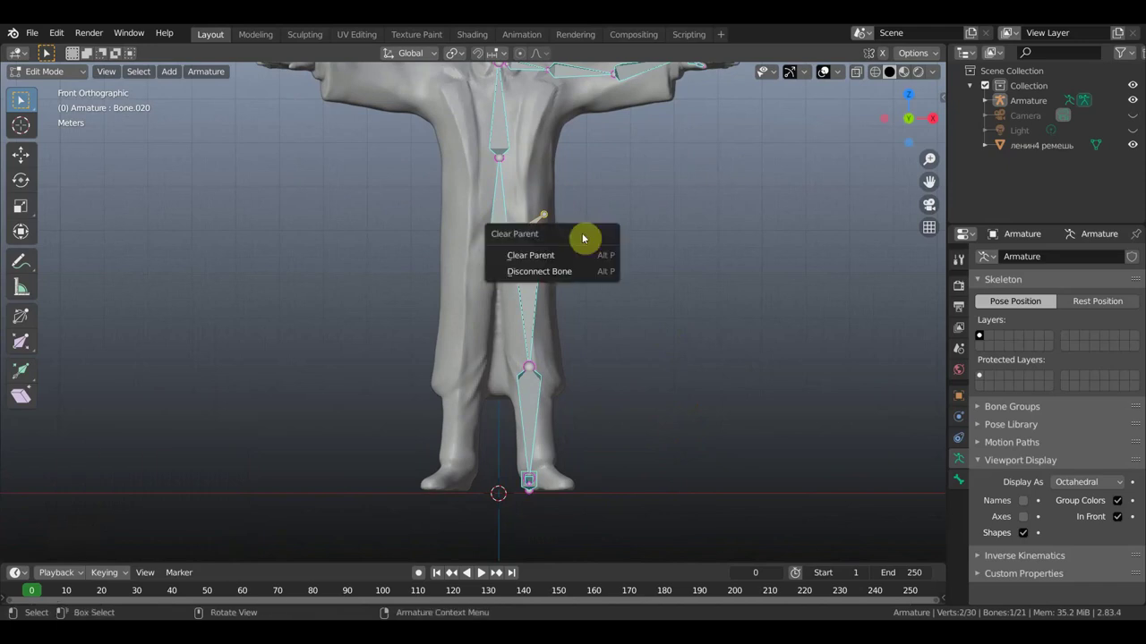
{"action": "left_click", "coordinate": [541, 255]}
Parent Bone.020, then the thigh bone Bone.015, to the pelvis with Keep Offset
{"action": "key", "text": "shift"}
{"action": "left_click", "coordinate": [491, 221], "text": "shift"}
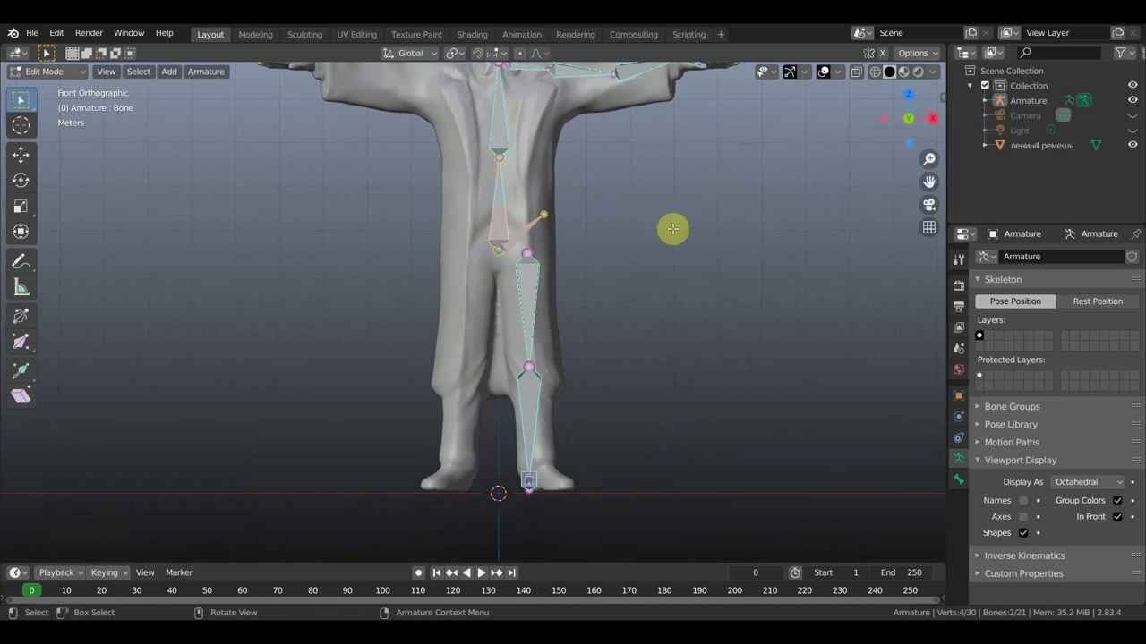
{"action": "key", "text": "ctrl+p"}
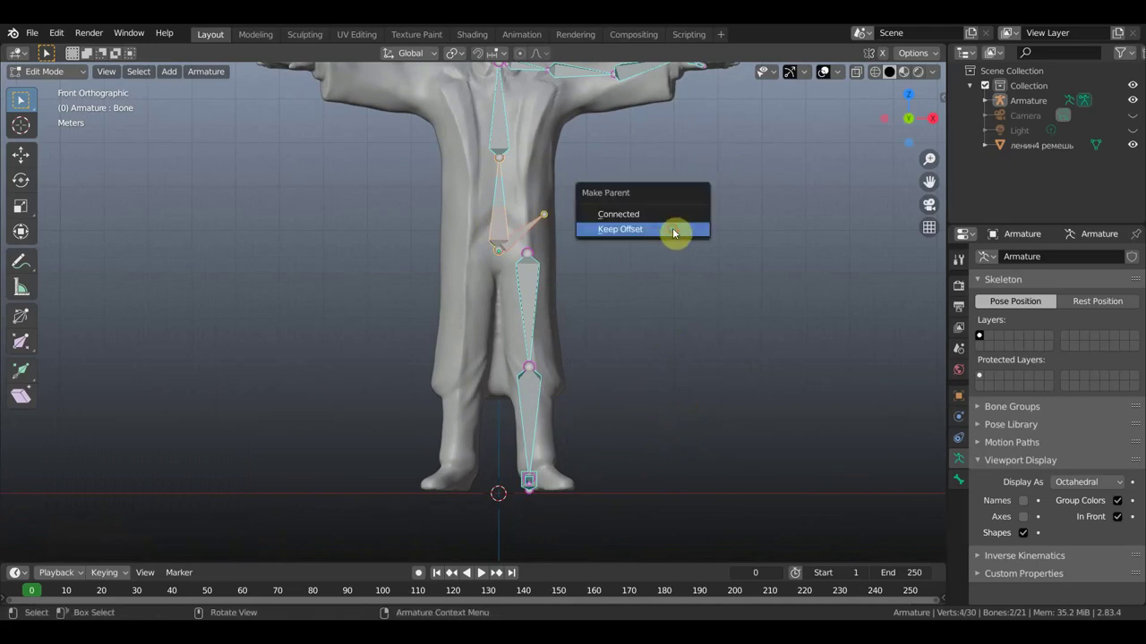
{"action": "left_click", "coordinate": [674, 233]}
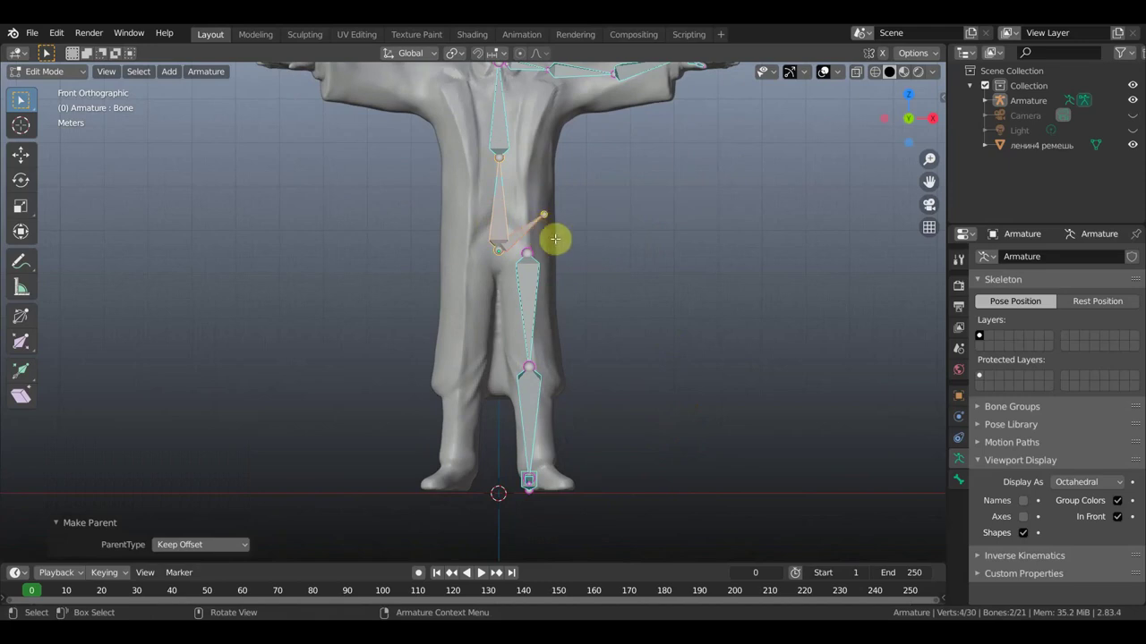
{"action": "left_click", "coordinate": [528, 298]}
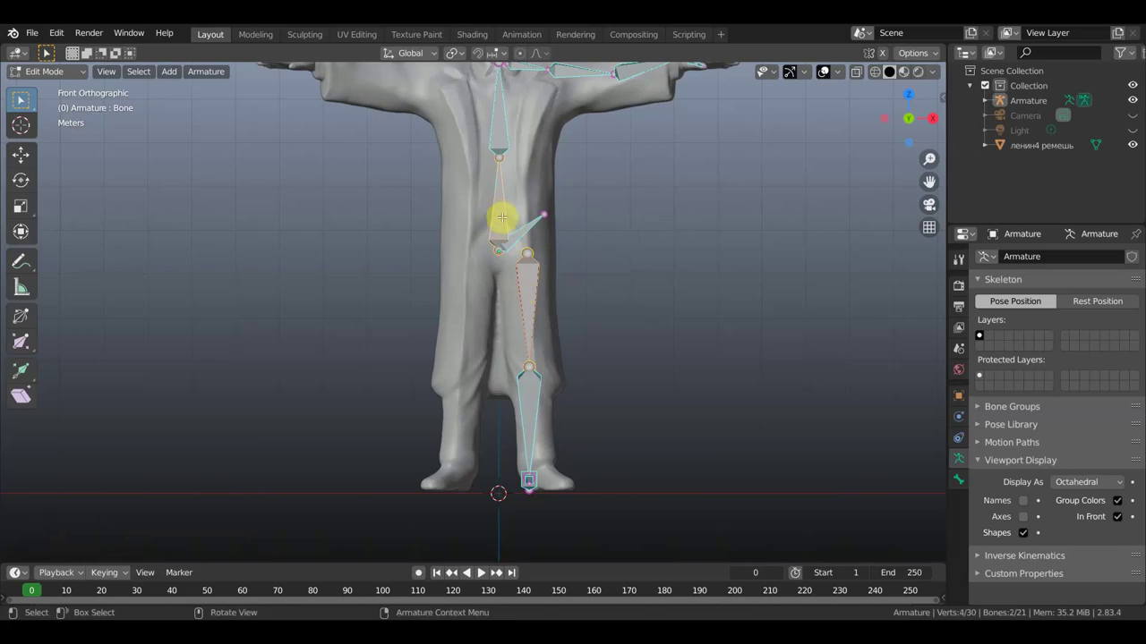
{"action": "key", "text": "ctrl+p"}
{"action": "left_click", "coordinate": [630, 278]}
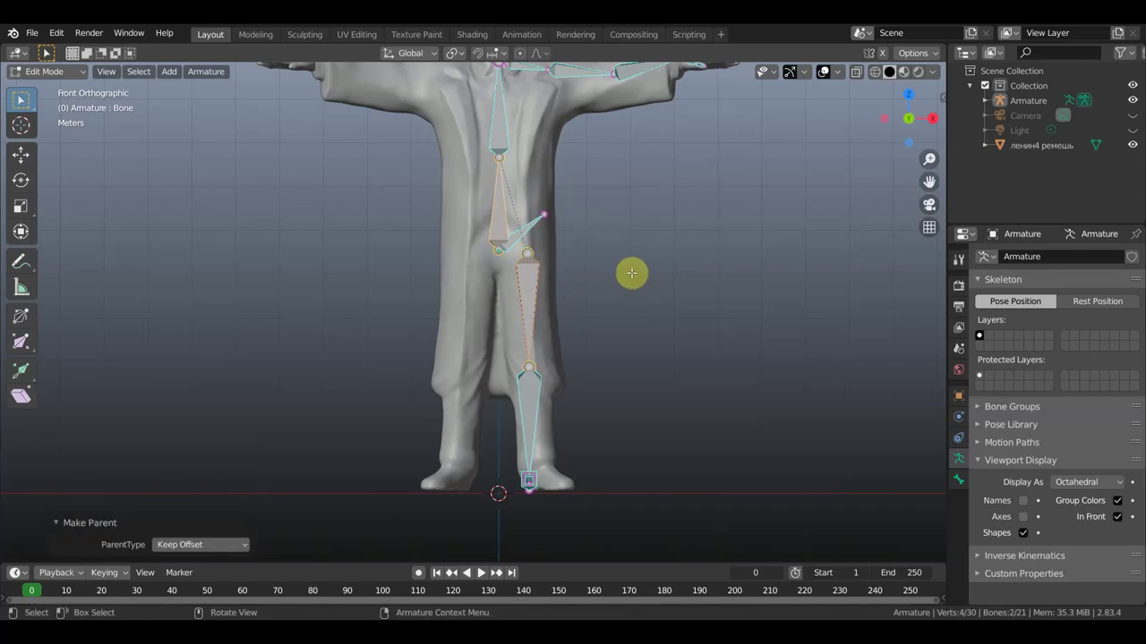
Orbit and zoom to a close side view of the leg bones, then select the hip joint
{"action": "middle_click_drag", "start_coordinate": [641, 282], "coordinate": [551, 291]}
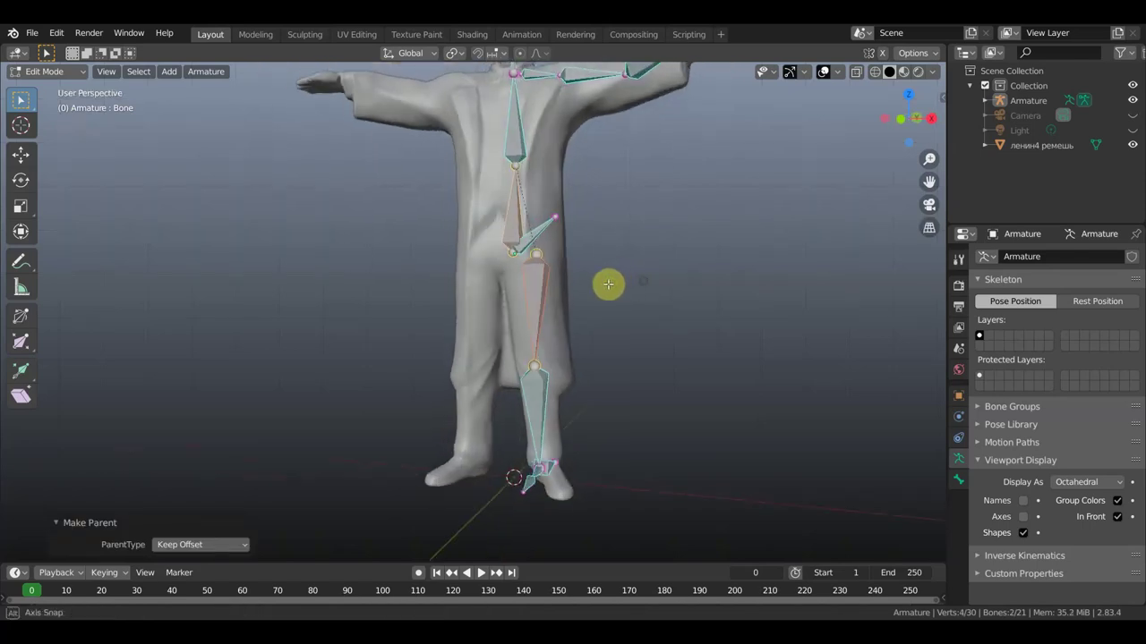
{"action": "scroll", "coordinate": [551, 290], "scroll_direction": "down", "scroll_amount": 4}
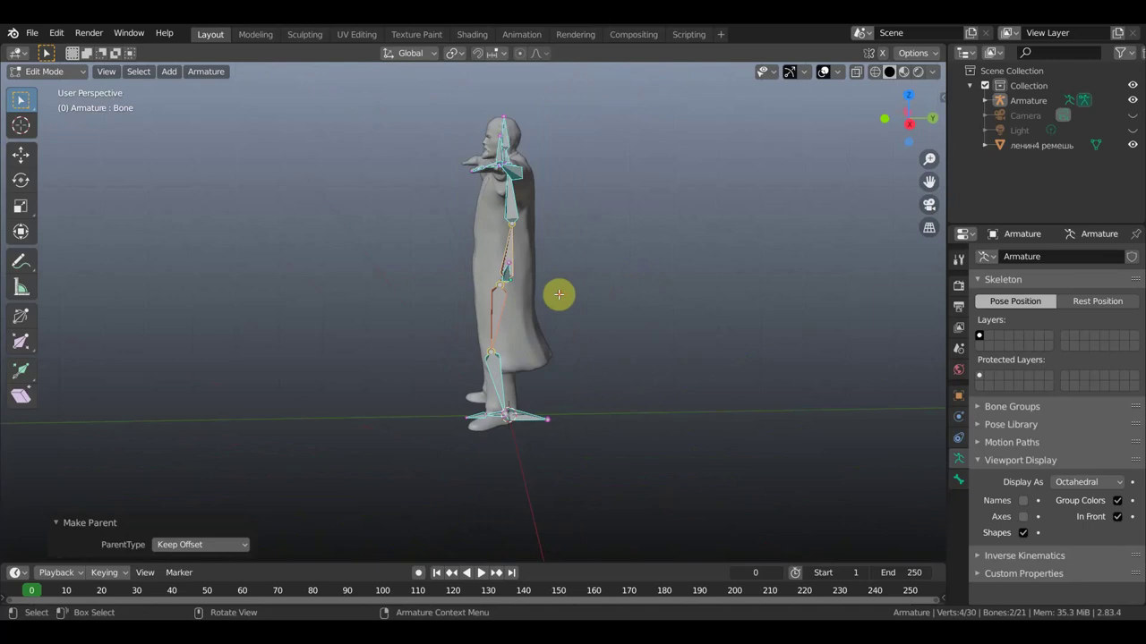
{"action": "middle_click_drag", "start_coordinate": [580, 299], "coordinate": [558, 299]}
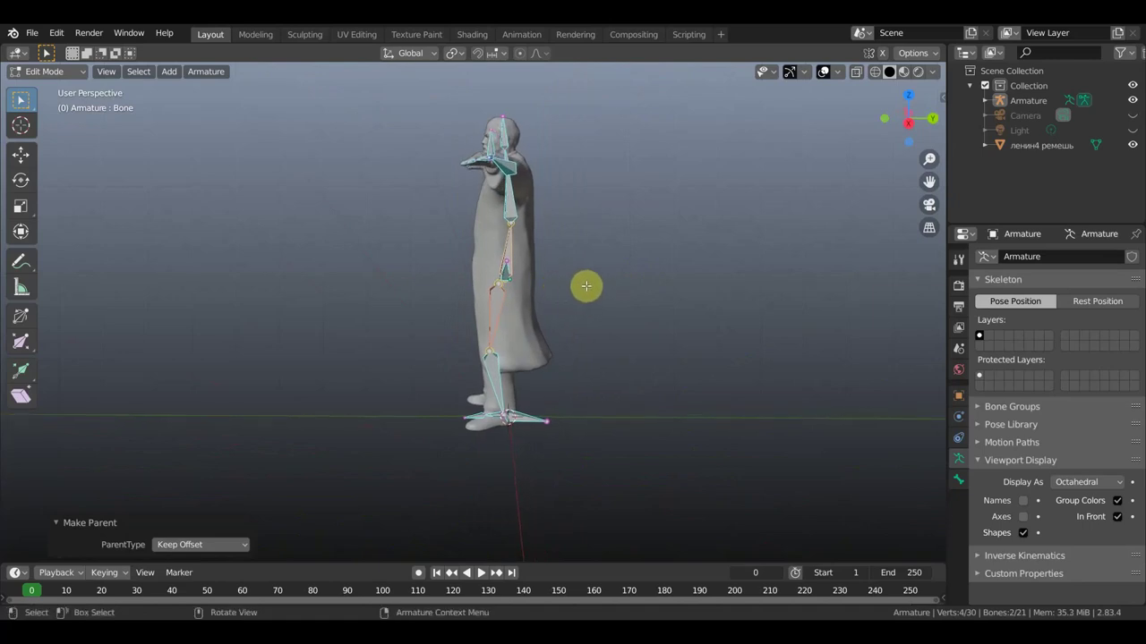
{"action": "middle_click_drag", "start_coordinate": [570, 340], "coordinate": [570, 337]}
{"action": "scroll", "coordinate": [570, 338], "scroll_direction": "up", "scroll_amount": 2}
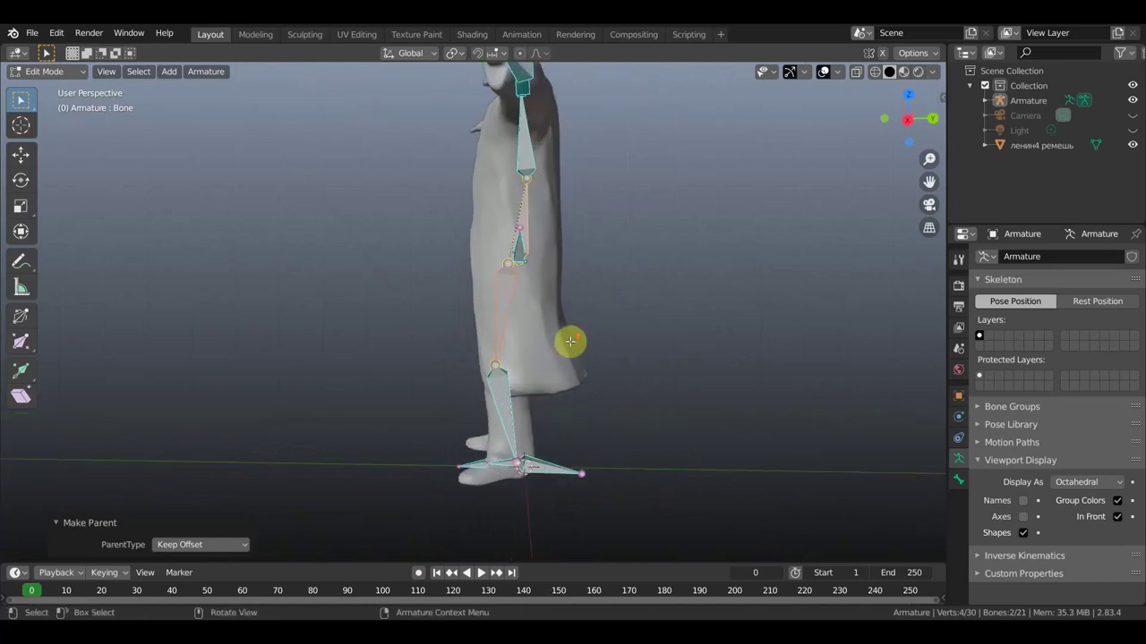
{"action": "left_click", "coordinate": [507, 263]}
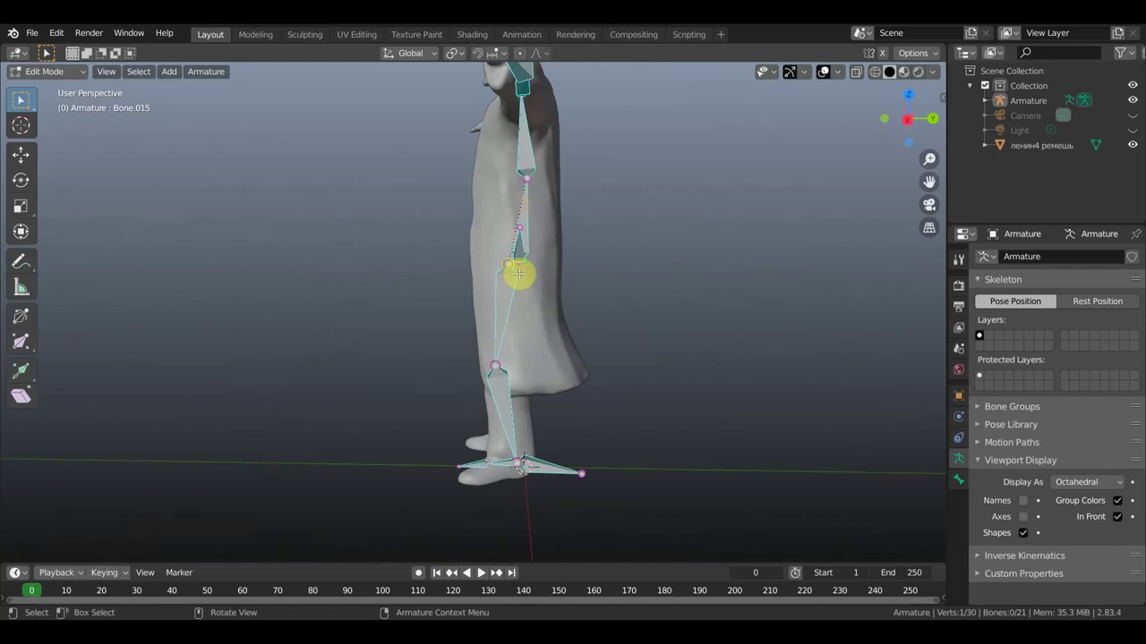
Extrude Bone.021 forward from the hip and clear its parent
{"action": "key", "text": "e"}
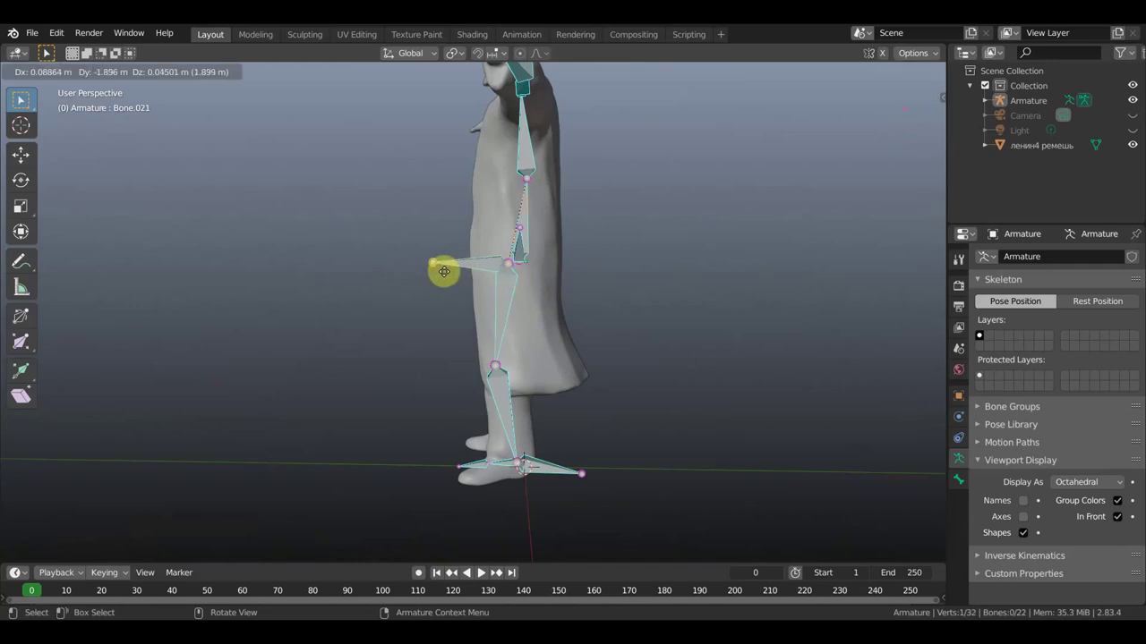
{"action": "left_click", "coordinate": [444, 272]}
{"action": "left_click", "coordinate": [478, 265]}
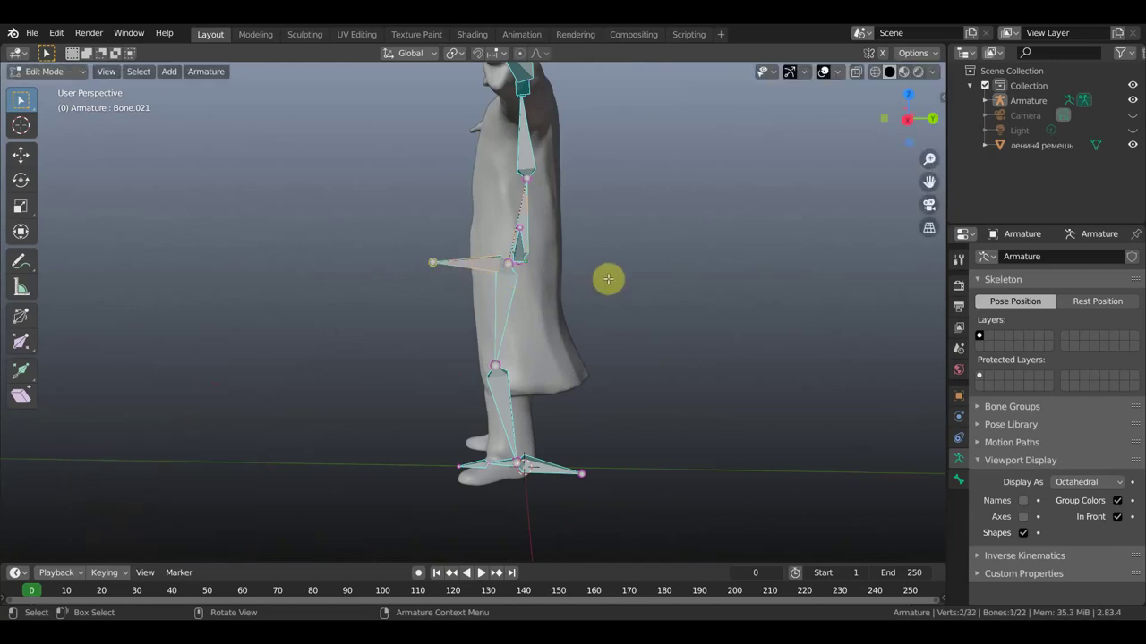
{"action": "key", "text": "alt+p"}
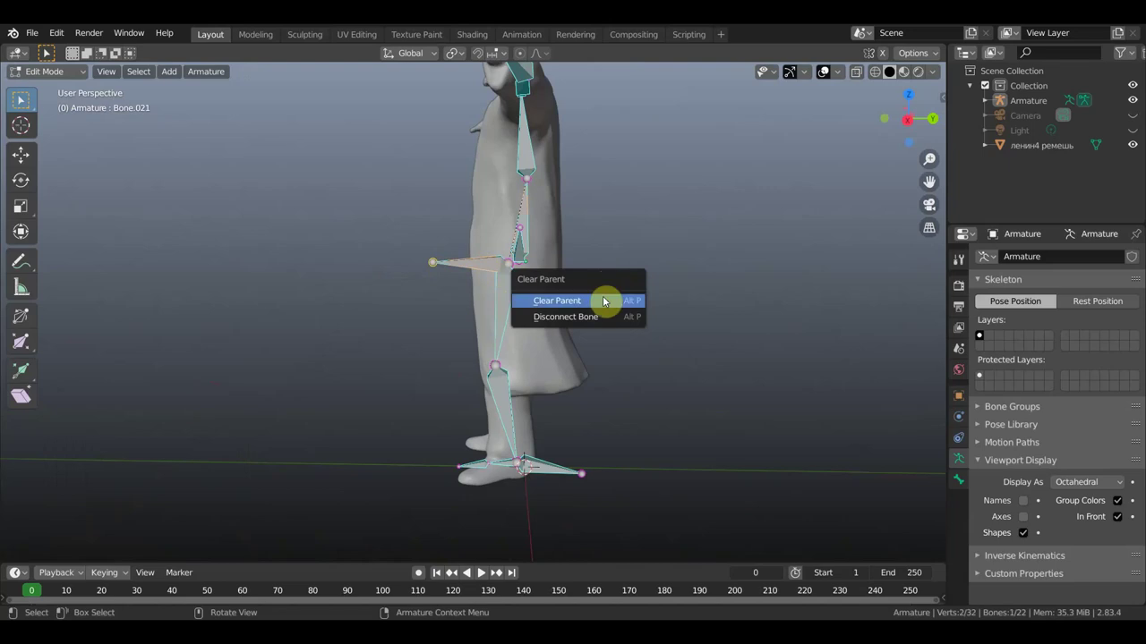
{"action": "left_click", "coordinate": [600, 300]}
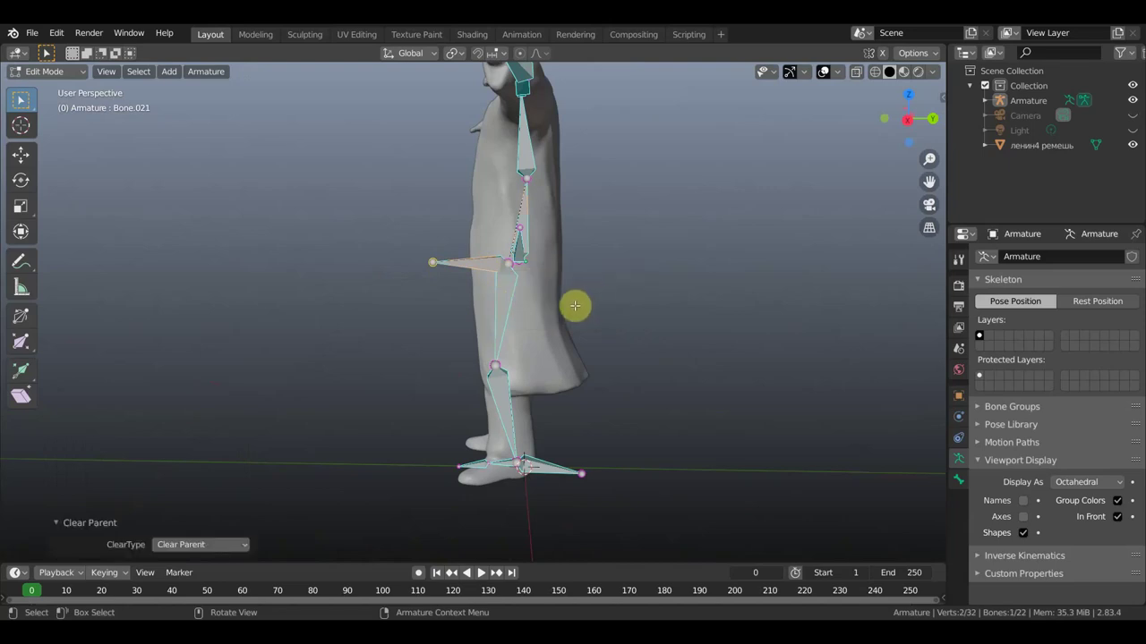
Rotate Bone.021 about -107° upright and place it beside the lower leg near the knee
{"action": "key", "text": "g"}
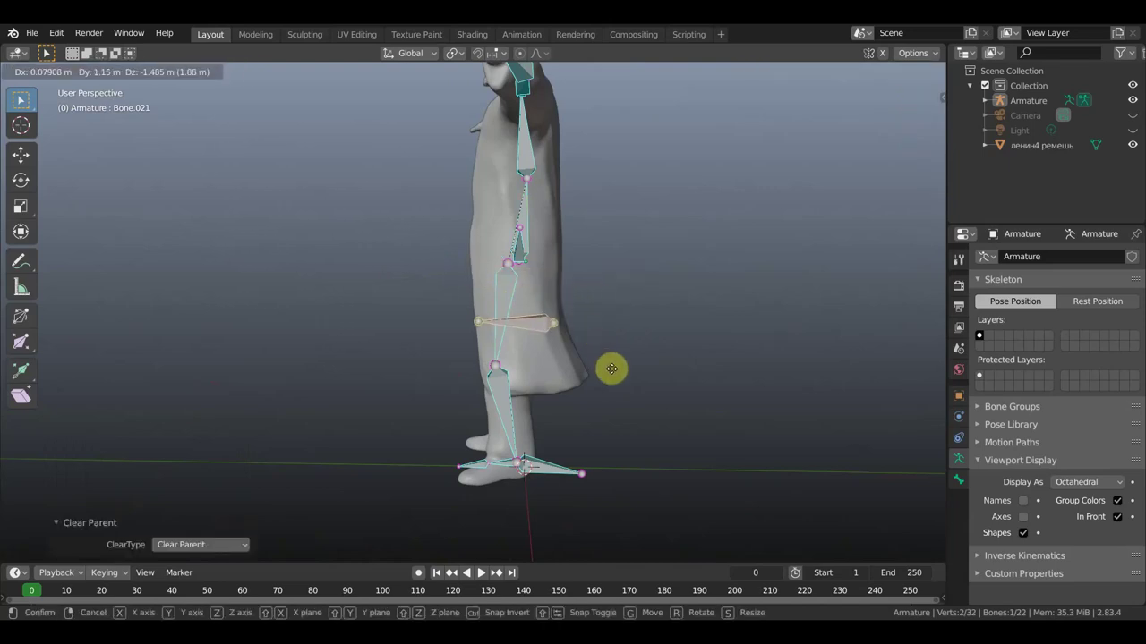
{"action": "left_click", "coordinate": [614, 375]}
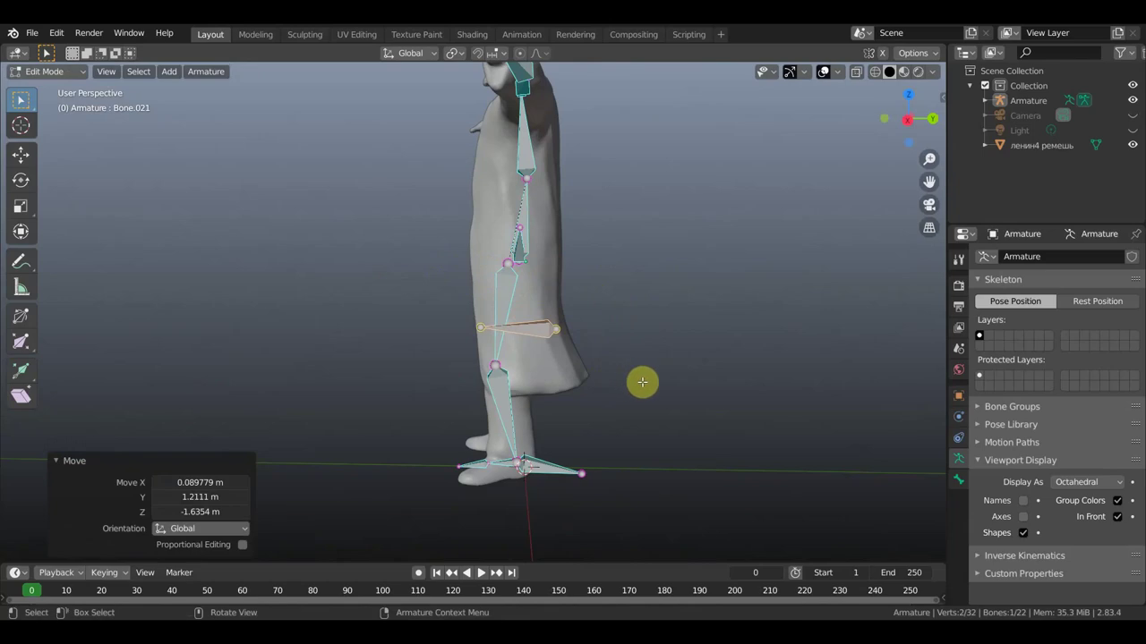
{"action": "key", "text": "r"}
{"action": "left_click", "coordinate": [537, 212]}
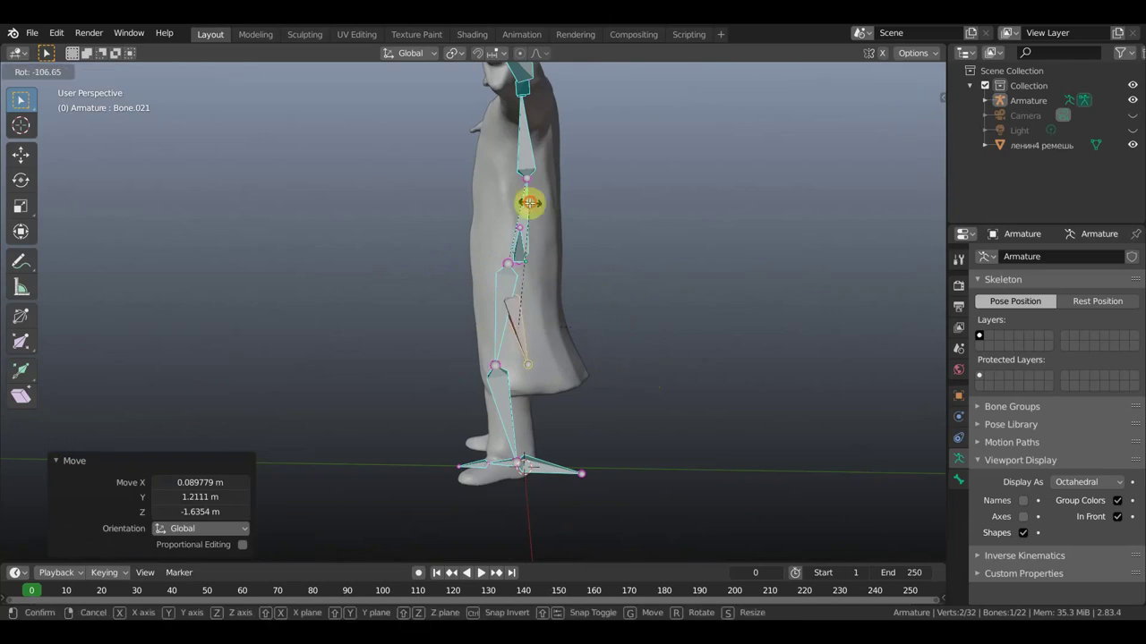
{"action": "key", "text": "g"}
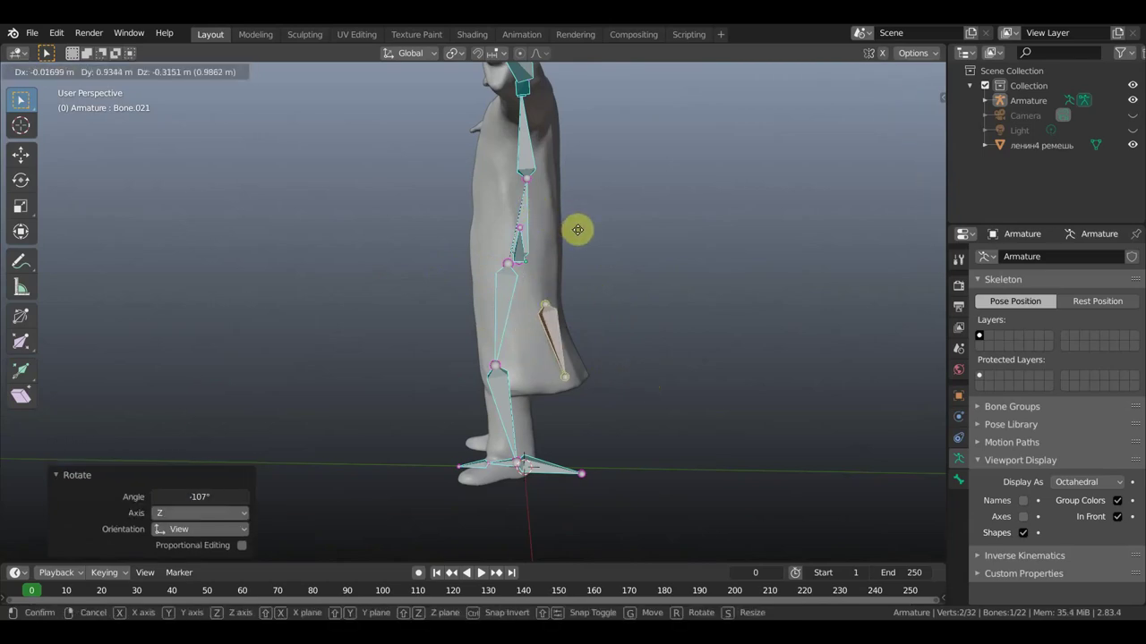
{"action": "left_click", "coordinate": [574, 229]}
{"action": "mouse_move", "coordinate": [624, 271]}
{"action": "middle_mouse_down"}
{"action": "mouse_move", "coordinate": [447, 274]}
{"action": "mouse_move", "coordinate": [611, 239]}
{"action": "mouse_move", "coordinate": [670, 209]}
{"action": "mouse_move", "coordinate": [654, 171]}
{"action": "mouse_move", "coordinate": [590, 146]}
{"action": "mouse_move", "coordinate": [582, 160]}
{"action": "mouse_move", "coordinate": [596, 248]}
{"action": "mouse_move", "coordinate": [624, 261]}
{"action": "middle_mouse_up"}
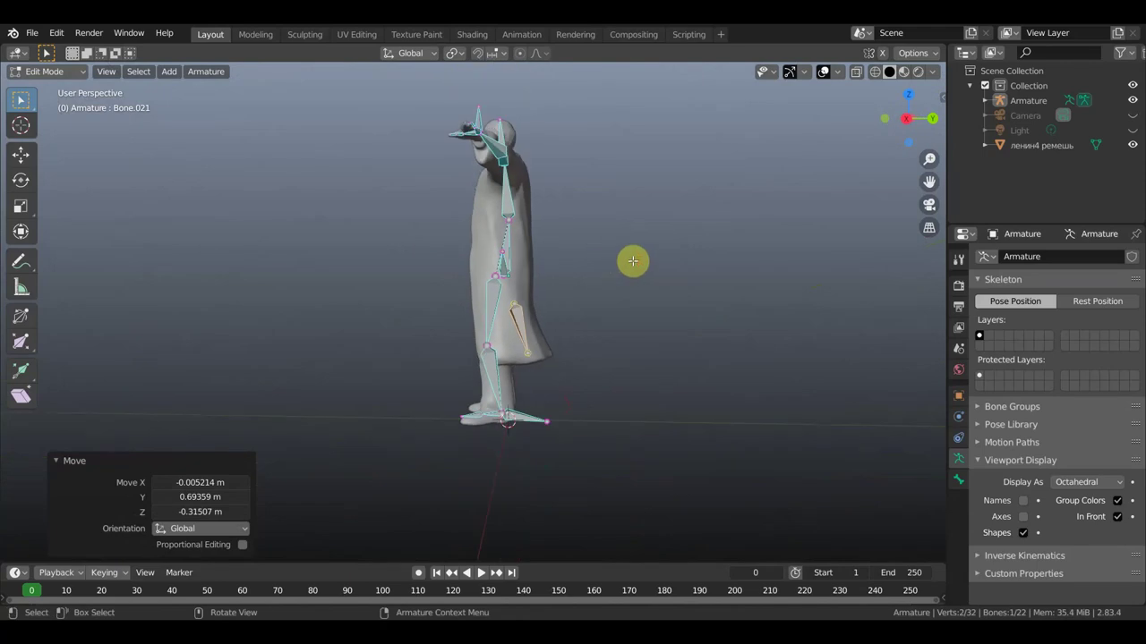
{"action": "mouse_move", "coordinate": [640, 274]}
{"action": "middle_mouse_down"}
{"action": "mouse_move", "coordinate": [649, 324]}
{"action": "mouse_move", "coordinate": [558, 333]}
{"action": "mouse_move", "coordinate": [686, 328]}
{"action": "mouse_move", "coordinate": [729, 340]}
{"action": "mouse_move", "coordinate": [621, 353]}
{"action": "mouse_move", "coordinate": [555, 396]}
{"action": "mouse_move", "coordinate": [600, 376]}
{"action": "mouse_move", "coordinate": [481, 384]}
{"action": "middle_mouse_up"}
{"action": "scroll", "coordinate": [649, 325], "scroll_direction": "up", "scroll_amount": 2}
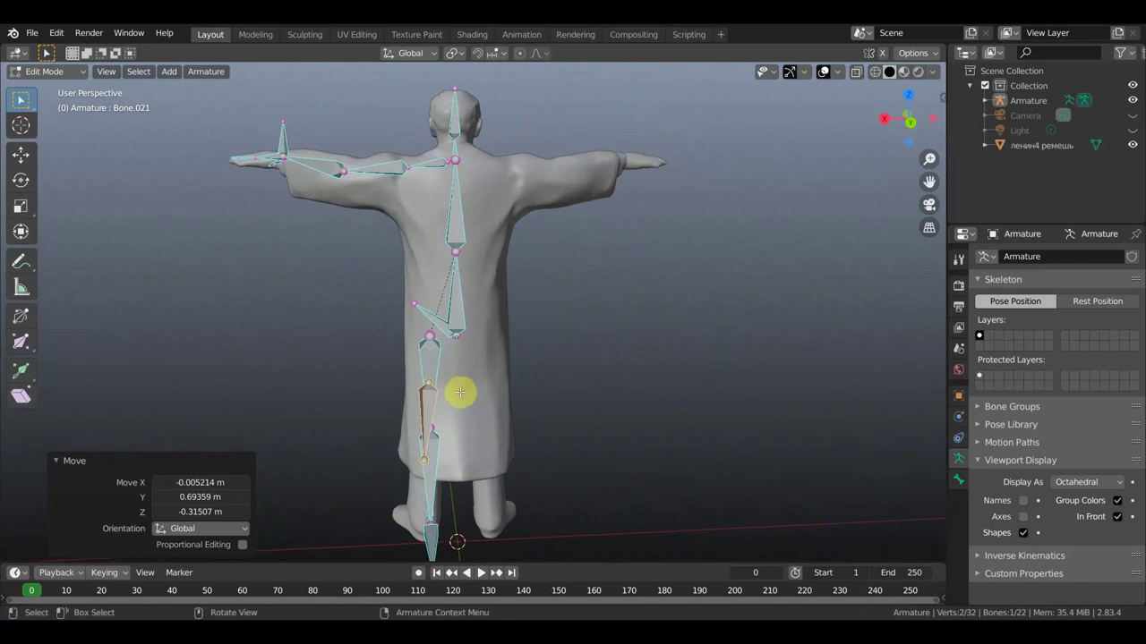
{"action": "key", "text": "g"}
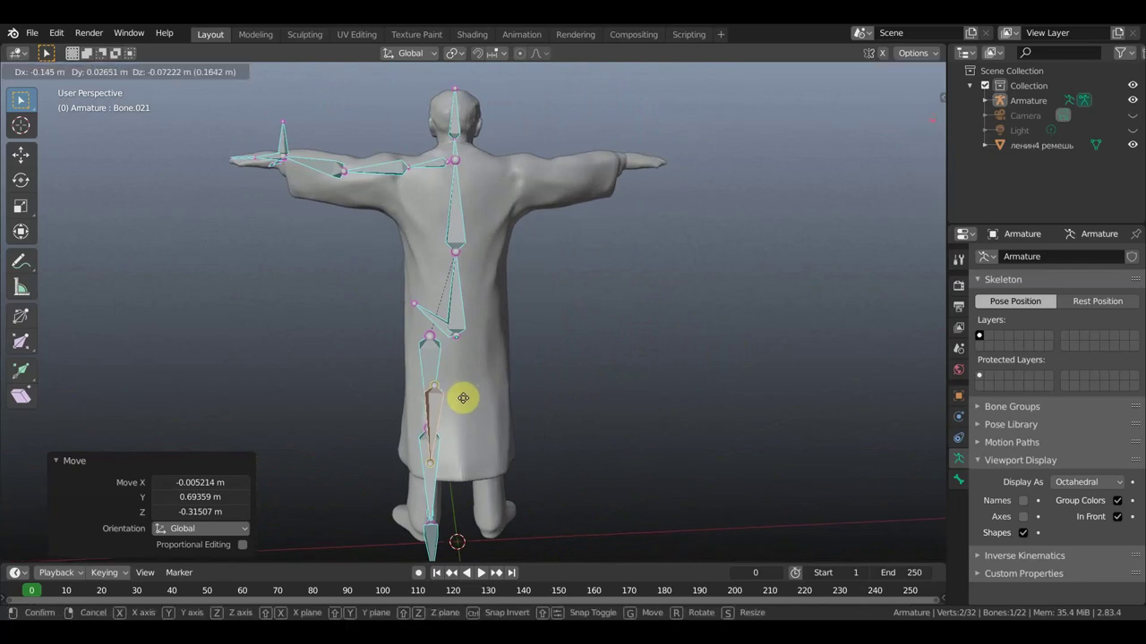
{"action": "left_click", "coordinate": [464, 398]}
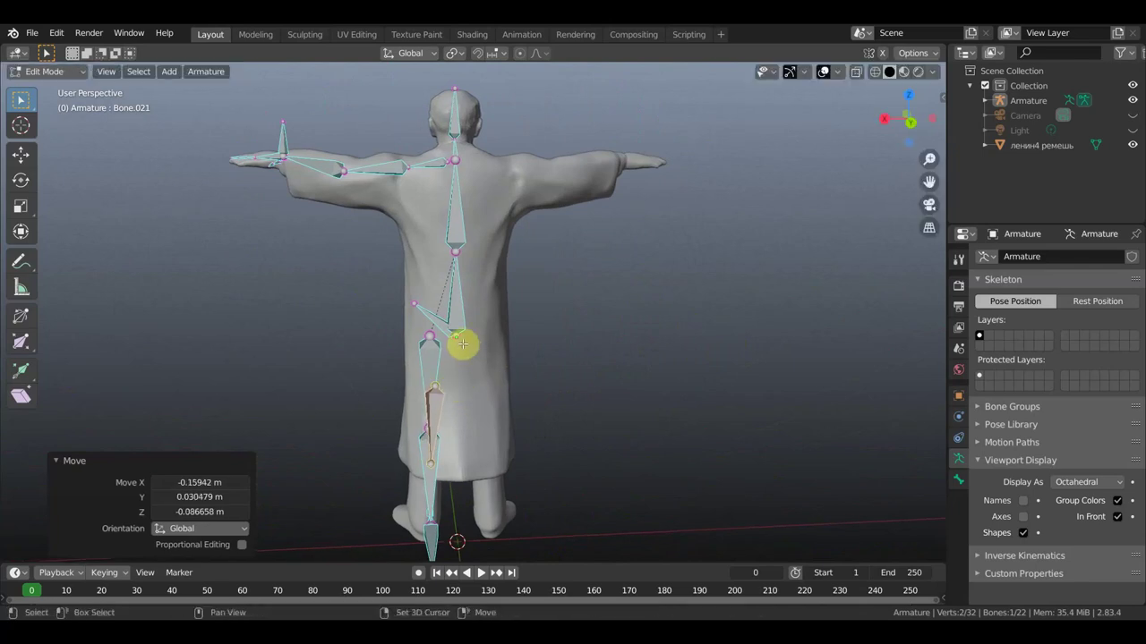
{"action": "left_click", "coordinate": [456, 309], "text": "shift"}
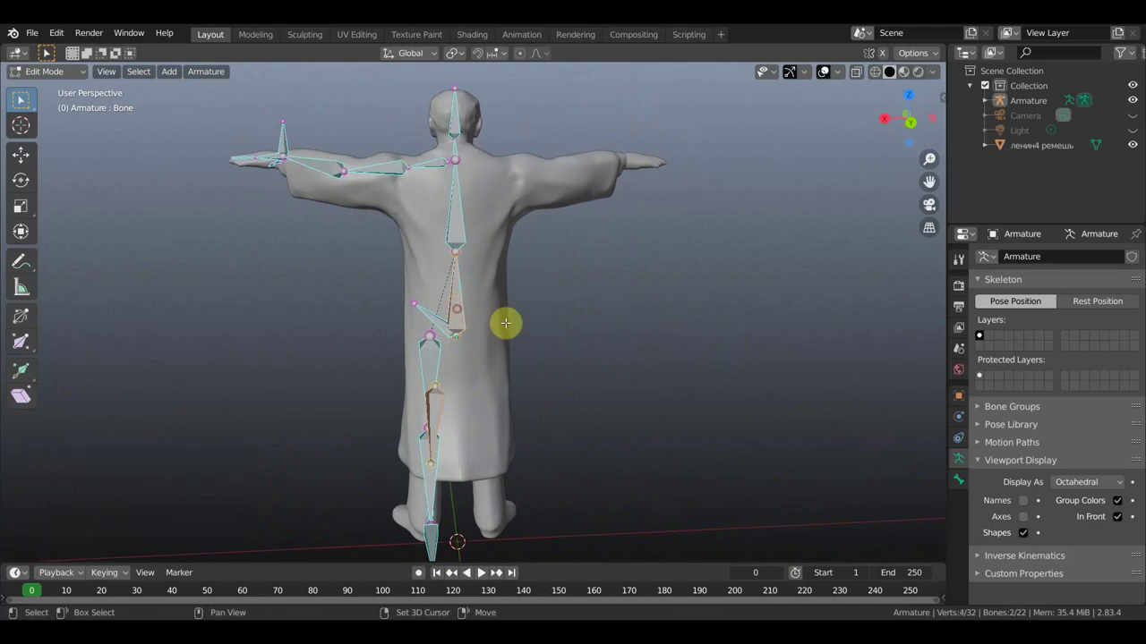
{"action": "key", "text": "ctrl+p"}
{"action": "left_click", "coordinate": [628, 325]}
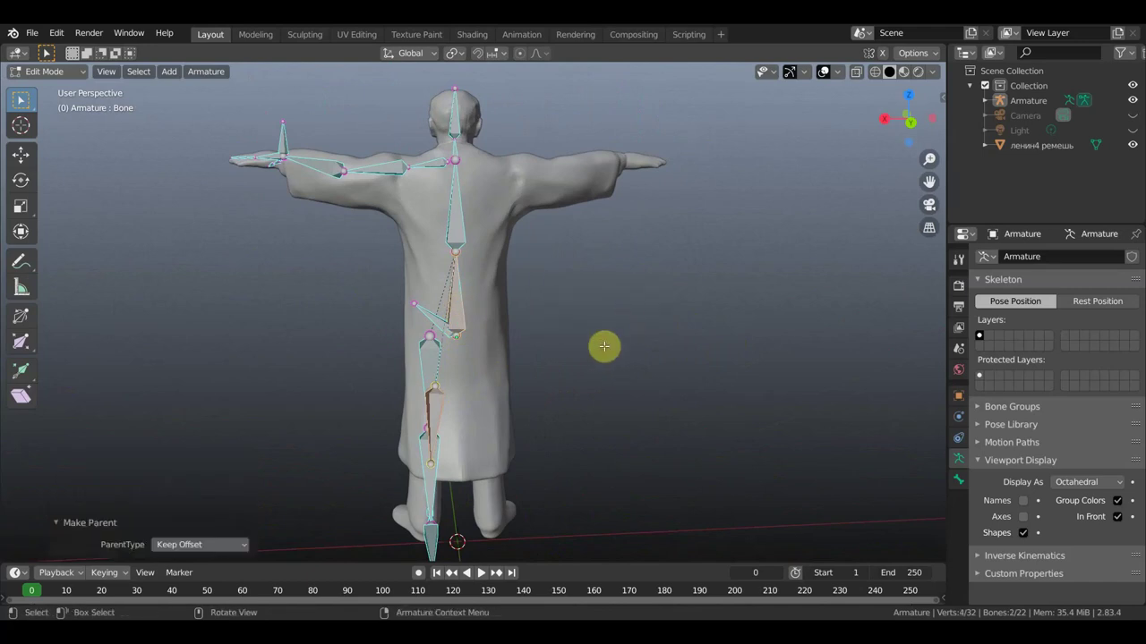
{"action": "middle_click_drag", "start_coordinate": [604, 345], "coordinate": [730, 348]}
{"action": "mouse_move", "coordinate": [640, 360]}
{"action": "middle_mouse_down"}
{"action": "mouse_move", "coordinate": [760, 365]}
{"action": "mouse_move", "coordinate": [696, 452]}
{"action": "mouse_move", "coordinate": [568, 427]}
{"action": "middle_mouse_up"}
{"action": "scroll", "coordinate": [573, 443], "scroll_direction": "up", "scroll_amount": 3}
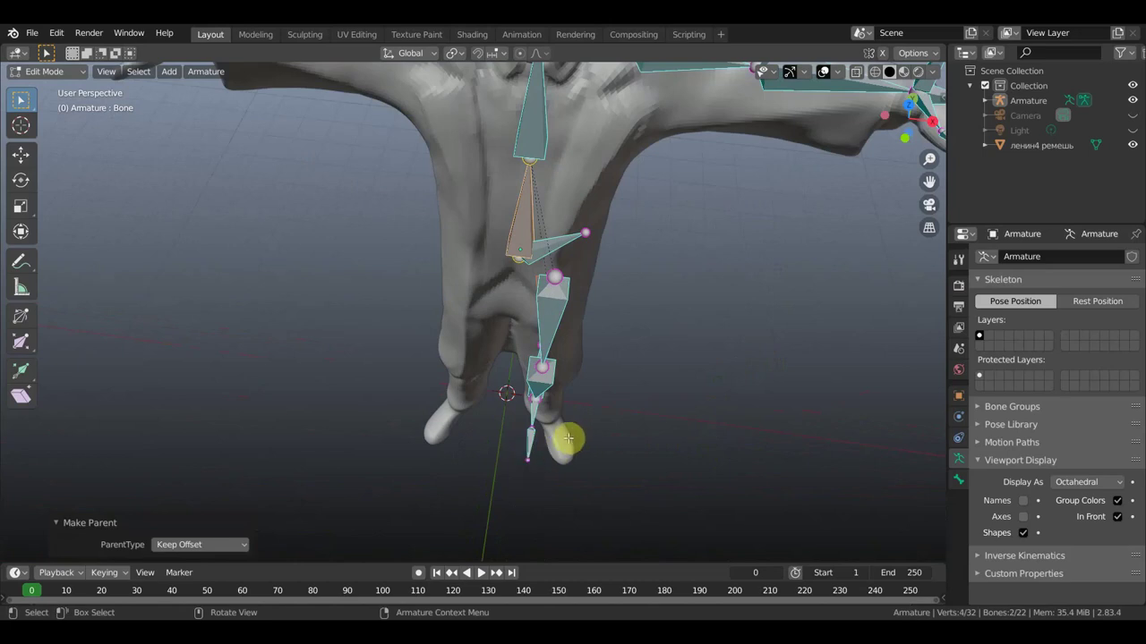
{"action": "mouse_move", "coordinate": [588, 439]}
{"action": "middle_mouse_down"}
{"action": "mouse_move", "coordinate": [352, 376]}
{"action": "mouse_move", "coordinate": [341, 361]}
{"action": "mouse_move", "coordinate": [358, 388]}
{"action": "mouse_move", "coordinate": [372, 296]}
{"action": "mouse_move", "coordinate": [350, 251]}
{"action": "middle_mouse_up"}
{"action": "scroll", "coordinate": [354, 375], "scroll_direction": "down", "scroll_amount": 3}
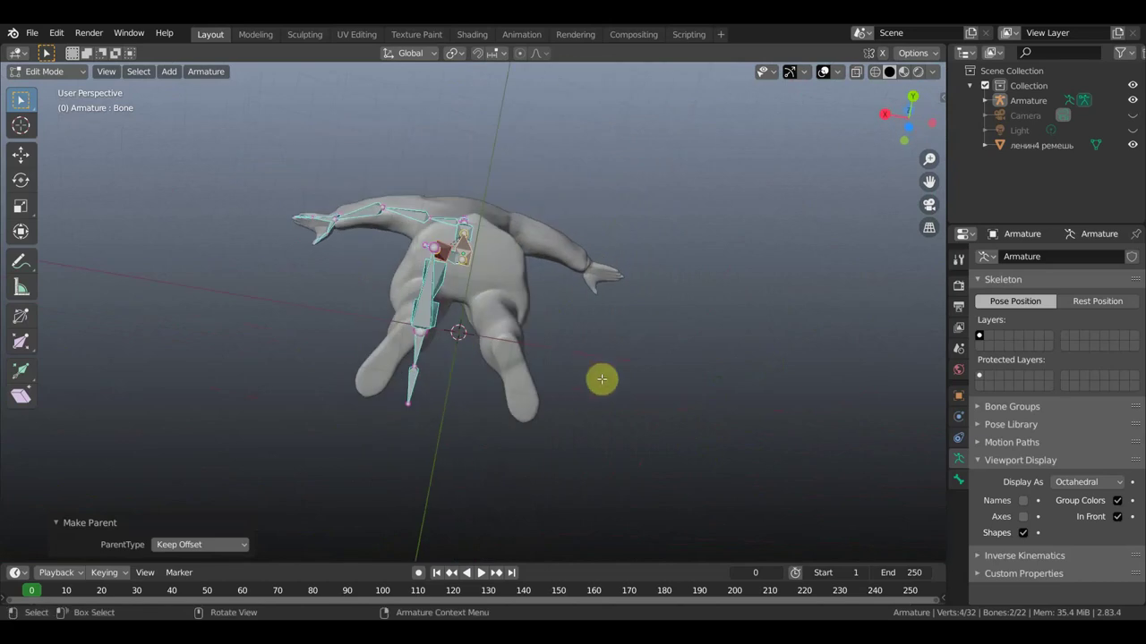
{"action": "mouse_move", "coordinate": [648, 412]}
{"action": "middle_mouse_down"}
{"action": "mouse_move", "coordinate": [642, 388]}
{"action": "mouse_move", "coordinate": [620, 391]}
{"action": "middle_mouse_up"}
{"action": "scroll", "coordinate": [539, 362], "scroll_direction": "up", "scroll_amount": 2}
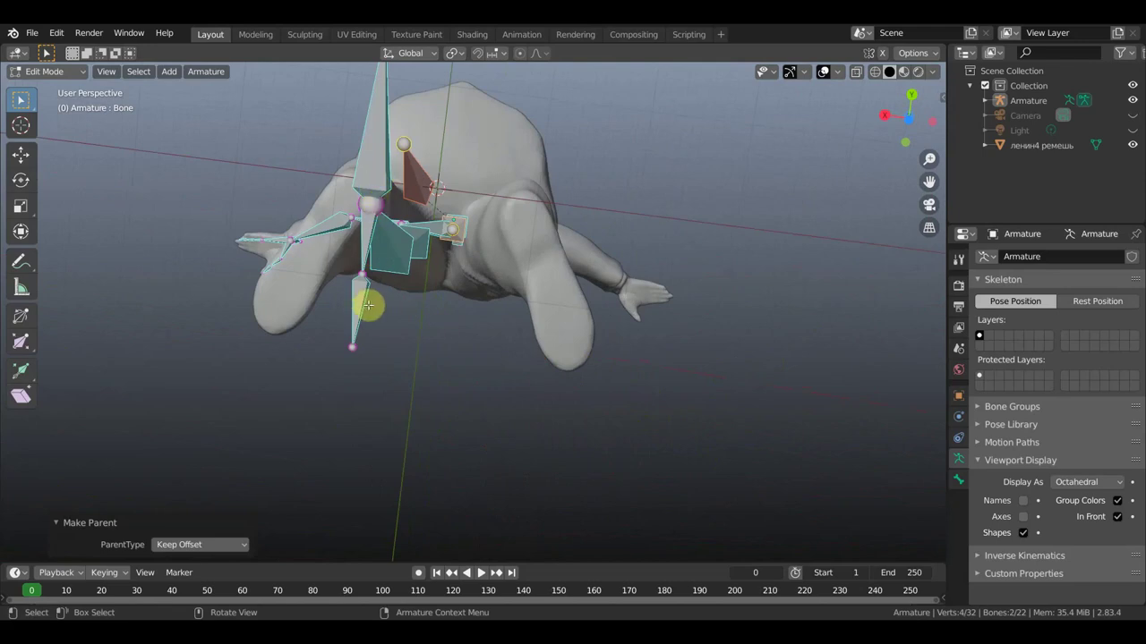
Move the lower leg bone left, rotate it 27.2°, and drop it slightly lower
{"action": "left_click", "coordinate": [366, 323]}
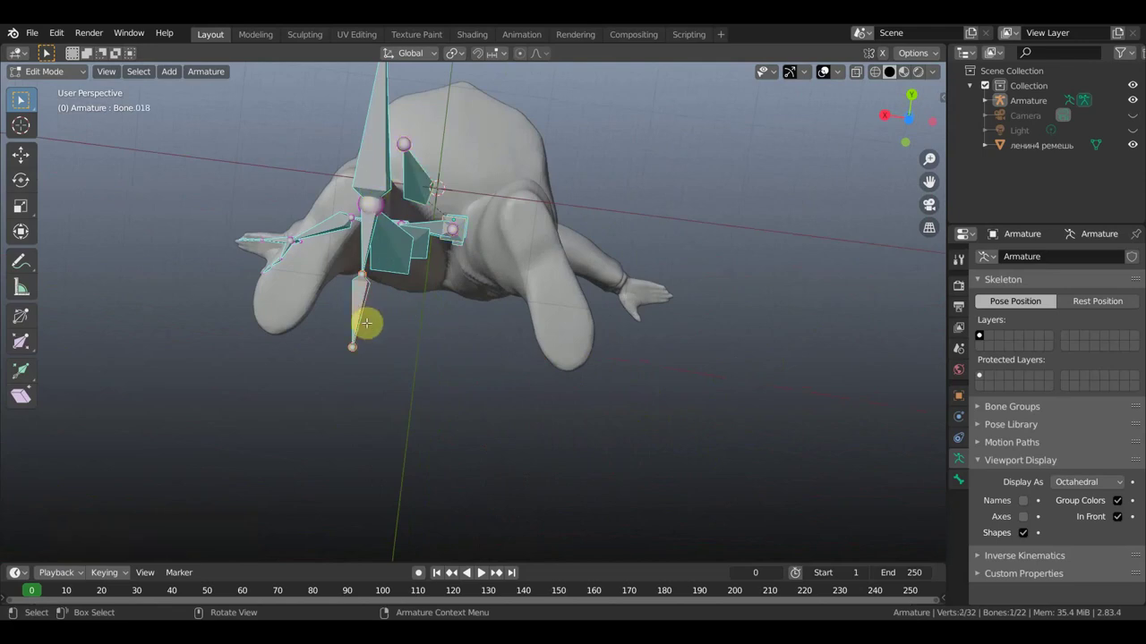
{"action": "key", "text": "g"}
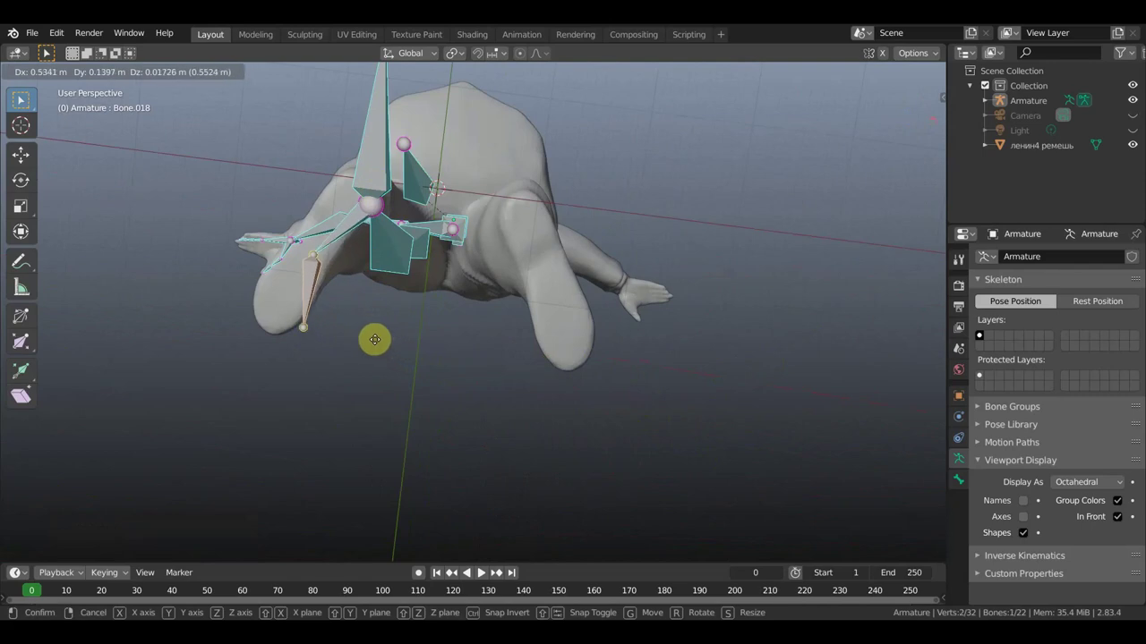
{"action": "left_click", "coordinate": [374, 336]}
{"action": "key", "text": "r"}
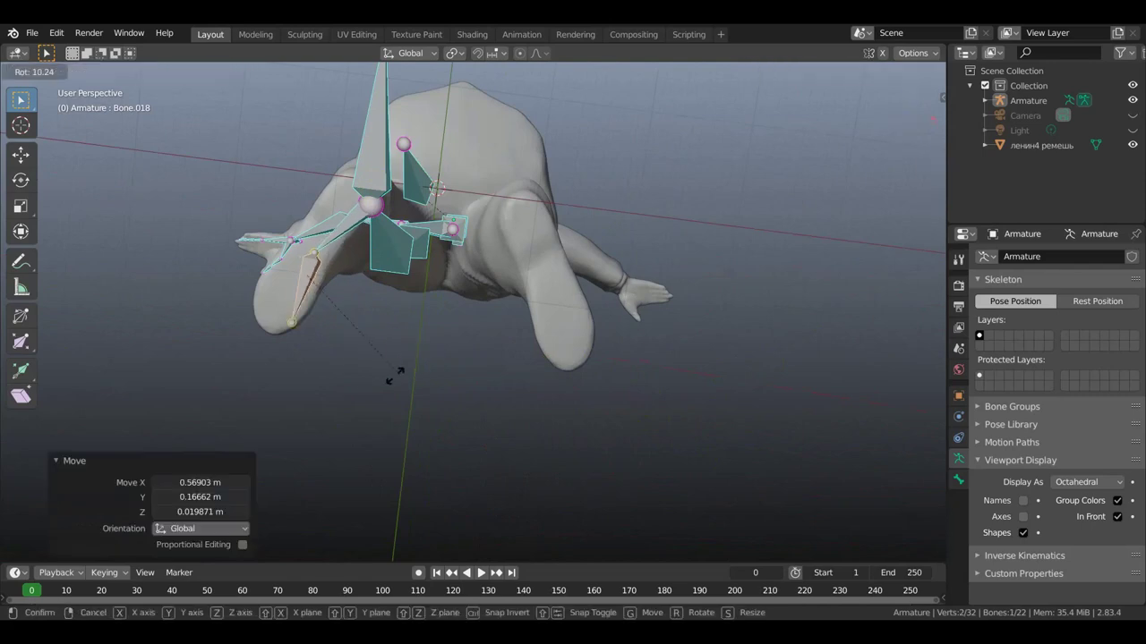
{"action": "left_click", "coordinate": [356, 378]}
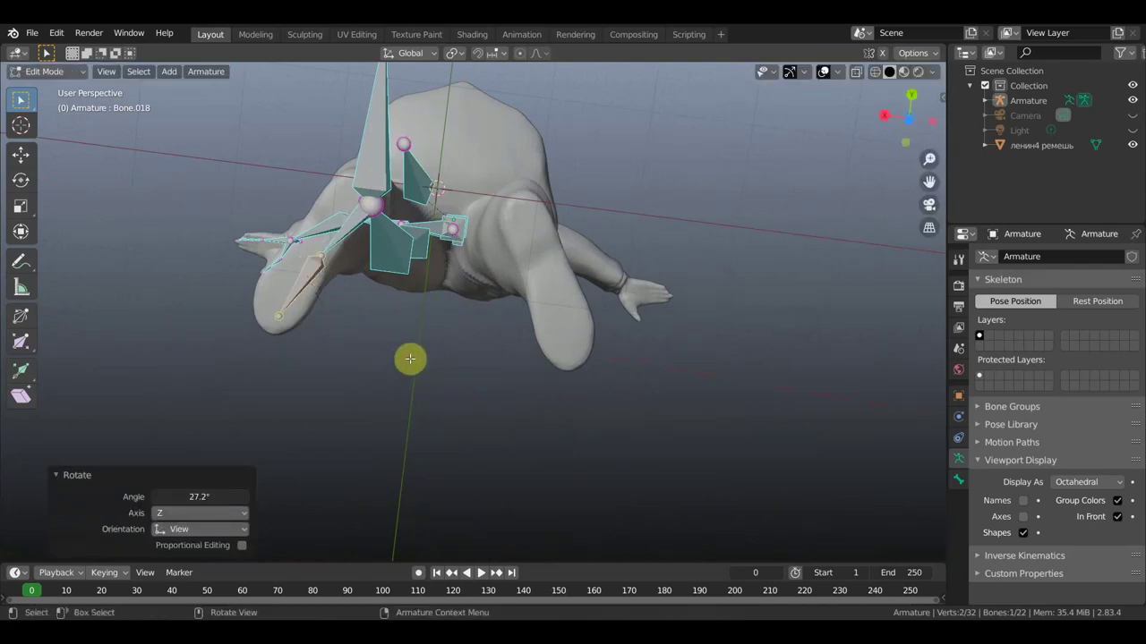
{"action": "key", "text": "g"}
{"action": "left_click", "coordinate": [394, 362]}
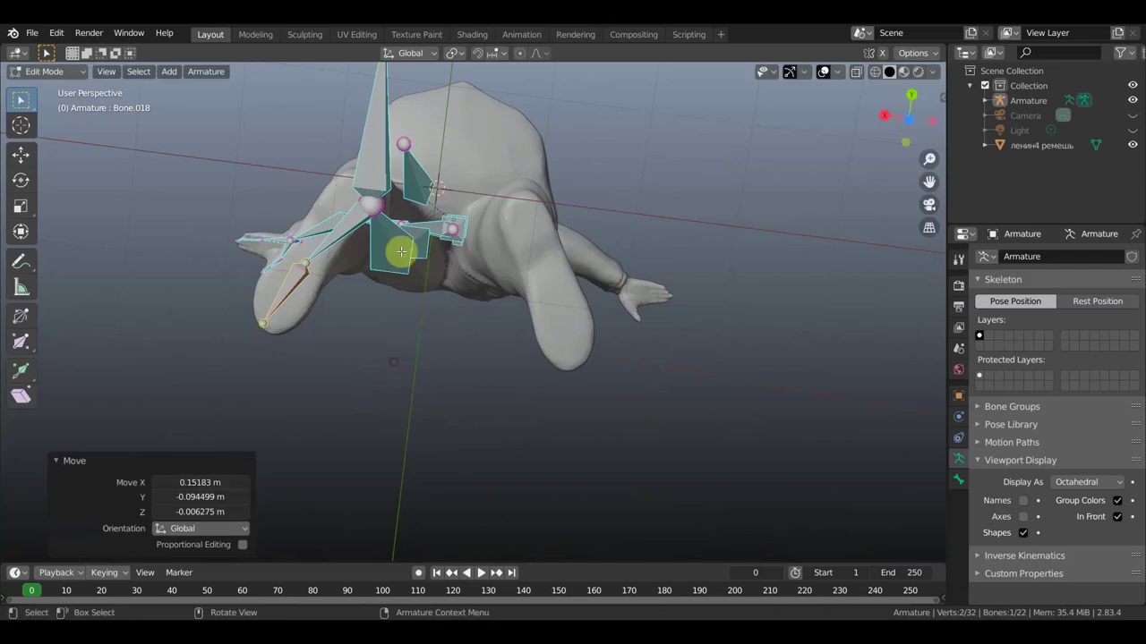
Shift the two upper leg joints where the bones meet into the statue's leg
{"action": "left_click", "coordinate": [373, 209]}
{"action": "key", "text": "g"}
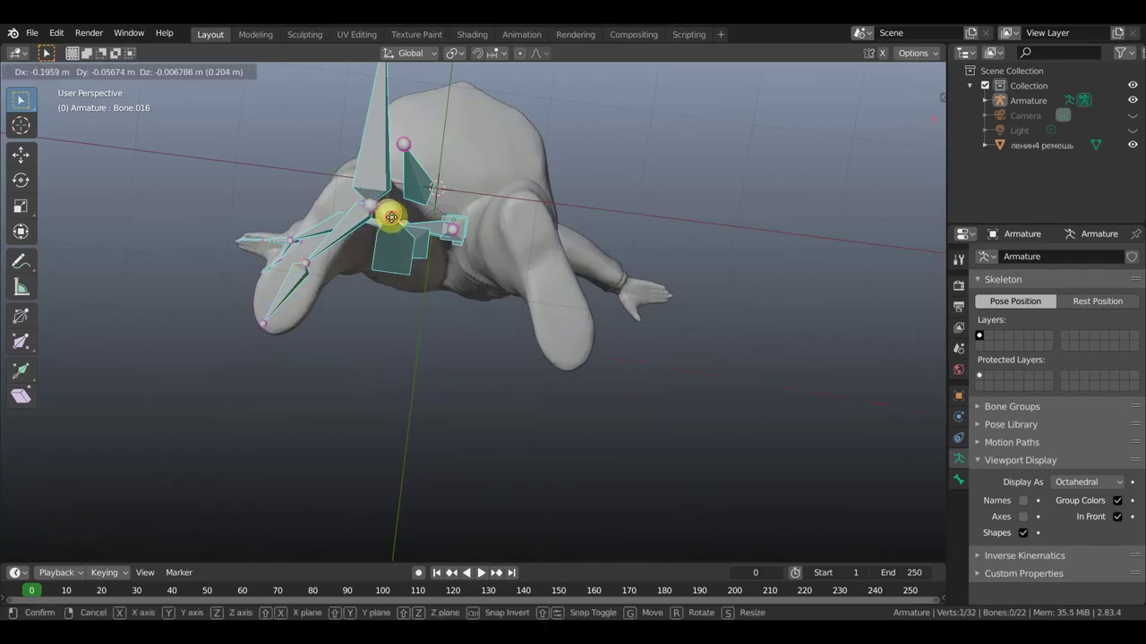
{"action": "left_click", "coordinate": [391, 217]}
{"action": "left_click", "coordinate": [369, 207]}
{"action": "key", "text": "g"}
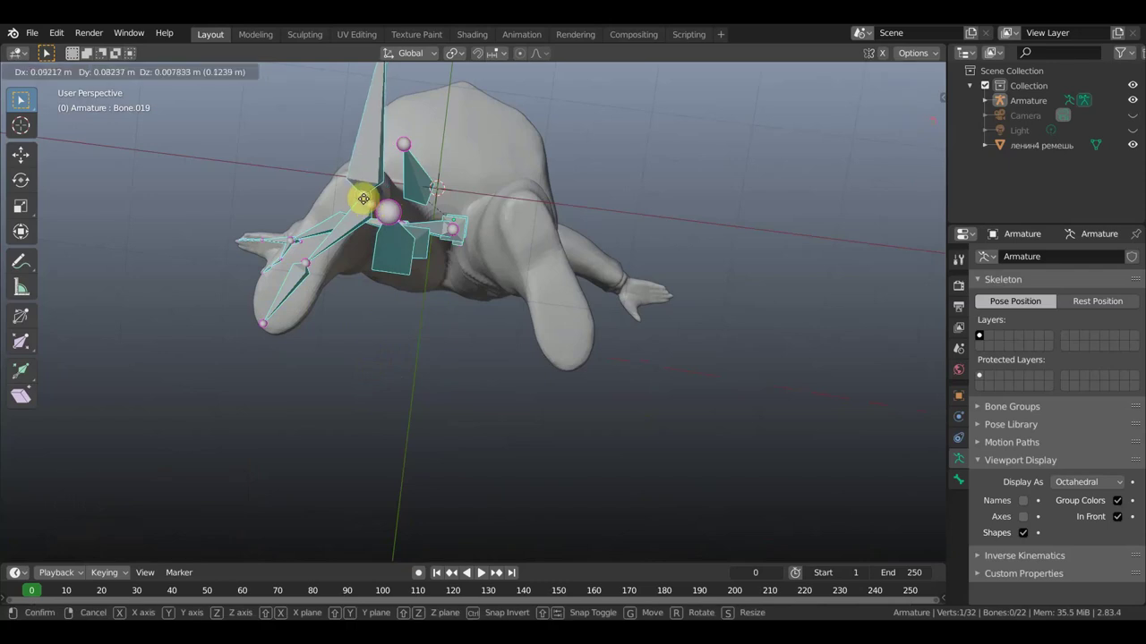
{"action": "left_click", "coordinate": [364, 194]}
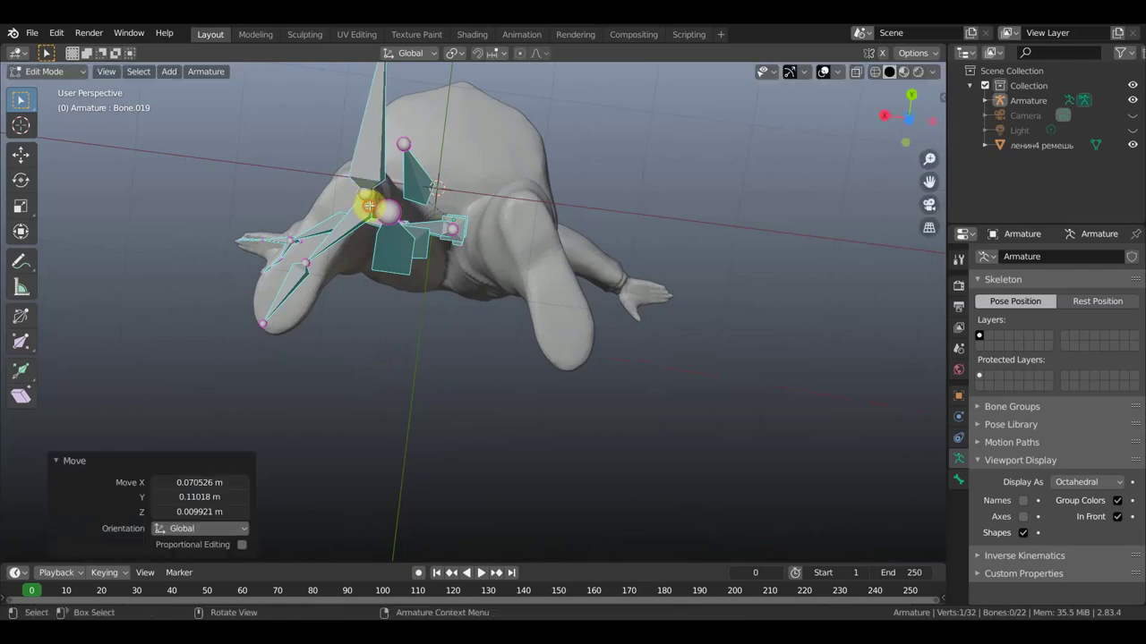
Nudge the remaining lower leg joints into place, the last about -0.07 m on X
{"action": "left_click", "coordinate": [367, 200]}
{"action": "key", "text": "g"}
{"action": "left_click", "coordinate": [304, 243]}
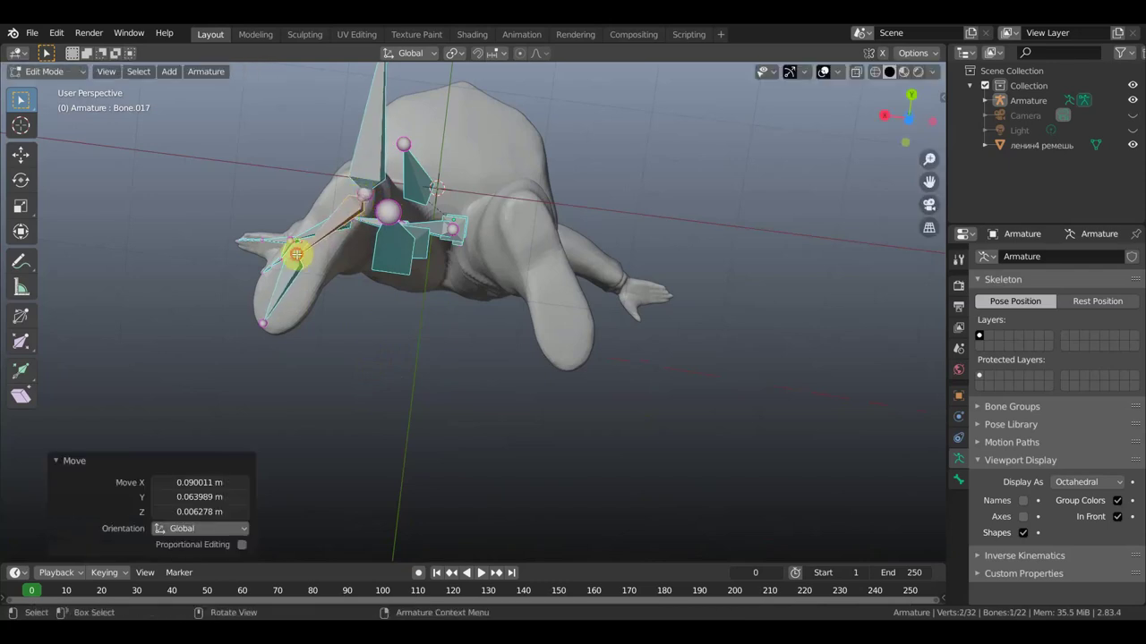
{"action": "left_click", "coordinate": [315, 268]}
{"action": "key", "text": "g"}
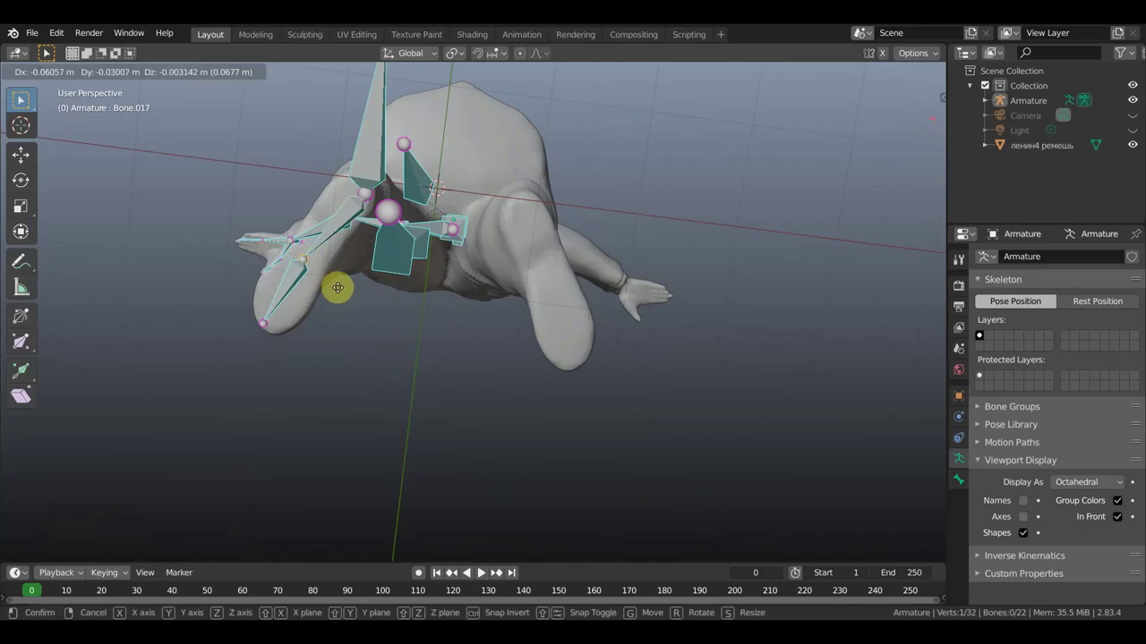
{"action": "left_click", "coordinate": [337, 288]}
{"action": "mouse_move", "coordinate": [373, 299]}
{"action": "middle_mouse_down"}
{"action": "mouse_move", "coordinate": [583, 430]}
{"action": "mouse_move", "coordinate": [543, 455]}
{"action": "mouse_move", "coordinate": [530, 448]}
{"action": "mouse_move", "coordinate": [578, 440]}
{"action": "middle_mouse_up"}
Move the shin bone's lower joint to the ankle, about 0.22 m on X and 0.16 m on Y
{"action": "scroll", "coordinate": [540, 395], "scroll_direction": "down", "scroll_amount": 3}
{"action": "scroll", "coordinate": [565, 307], "scroll_direction": "up", "scroll_amount": 2}
{"action": "scroll", "coordinate": [564, 299], "scroll_direction": "up", "scroll_amount": 3}
{"action": "scroll", "coordinate": [564, 301], "scroll_direction": "up", "scroll_amount": 2}
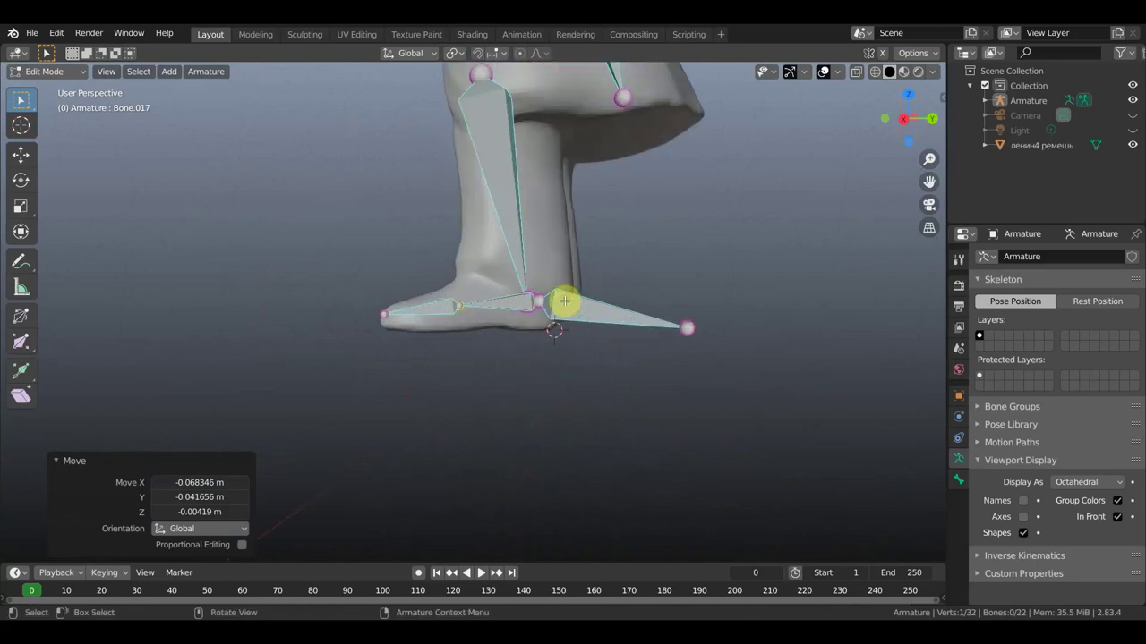
{"action": "scroll", "coordinate": [565, 301], "scroll_direction": "up", "scroll_amount": 1}
{"action": "mouse_move", "coordinate": [539, 288]}
{"action": "middle_mouse_down"}
{"action": "mouse_move", "coordinate": [542, 328]}
{"action": "mouse_move", "coordinate": [637, 363]}
{"action": "middle_mouse_up"}
{"action": "left_click", "coordinate": [598, 307]}
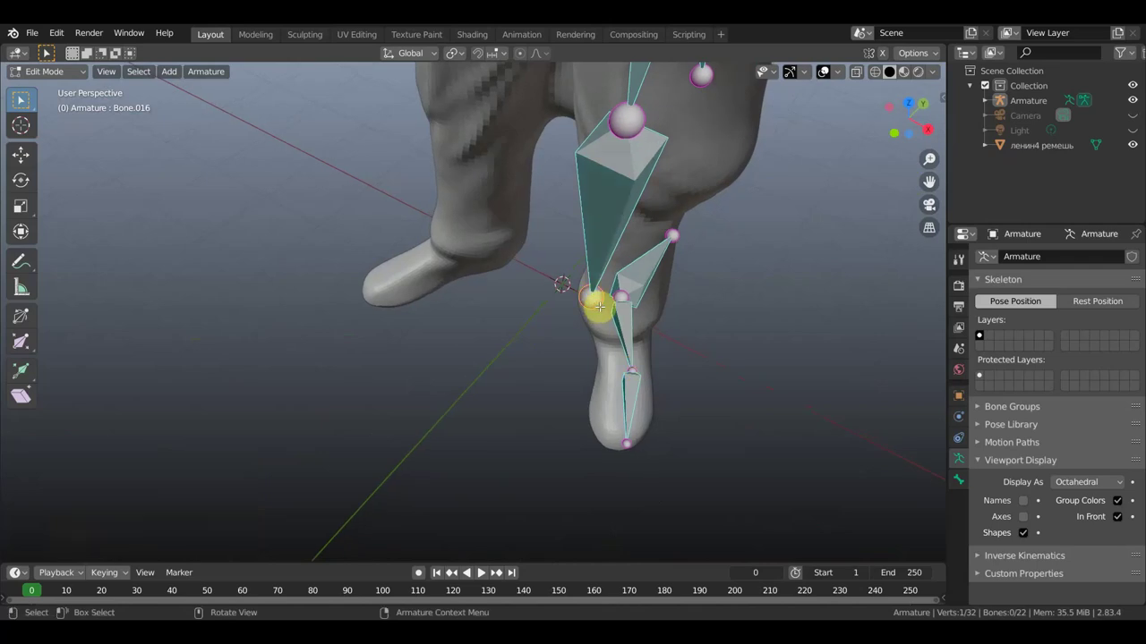
{"action": "key", "text": "g"}
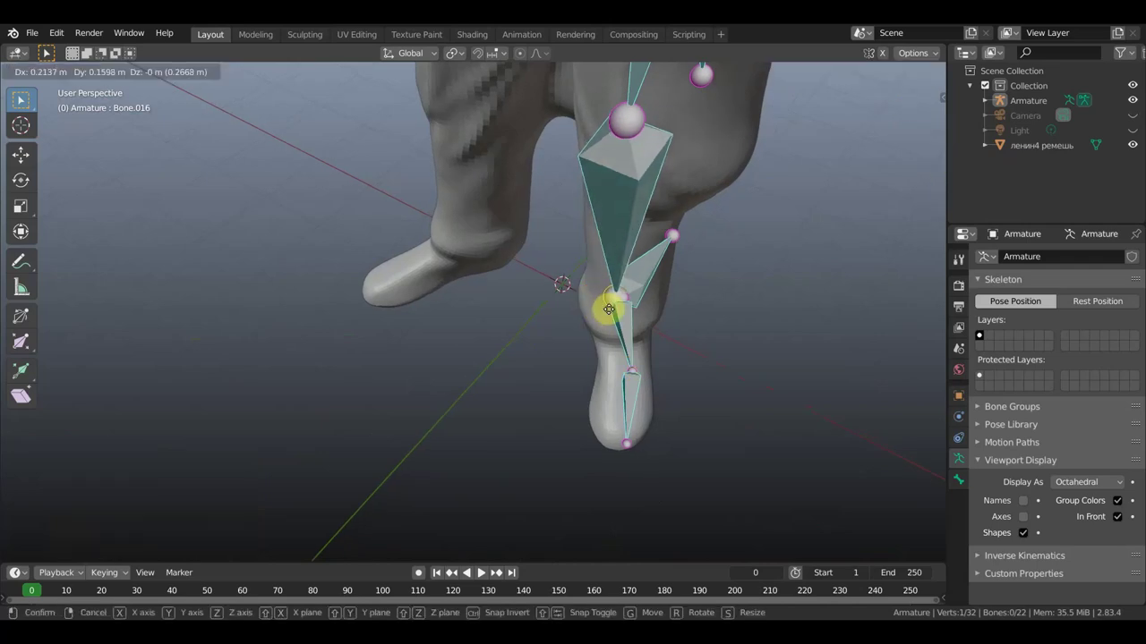
{"action": "left_click", "coordinate": [609, 309]}
{"action": "mouse_move", "coordinate": [726, 289]}
{"action": "middle_mouse_down"}
{"action": "mouse_move", "coordinate": [632, 281]}
{"action": "mouse_move", "coordinate": [506, 296]}
{"action": "mouse_move", "coordinate": [503, 271]}
{"action": "middle_mouse_up"}
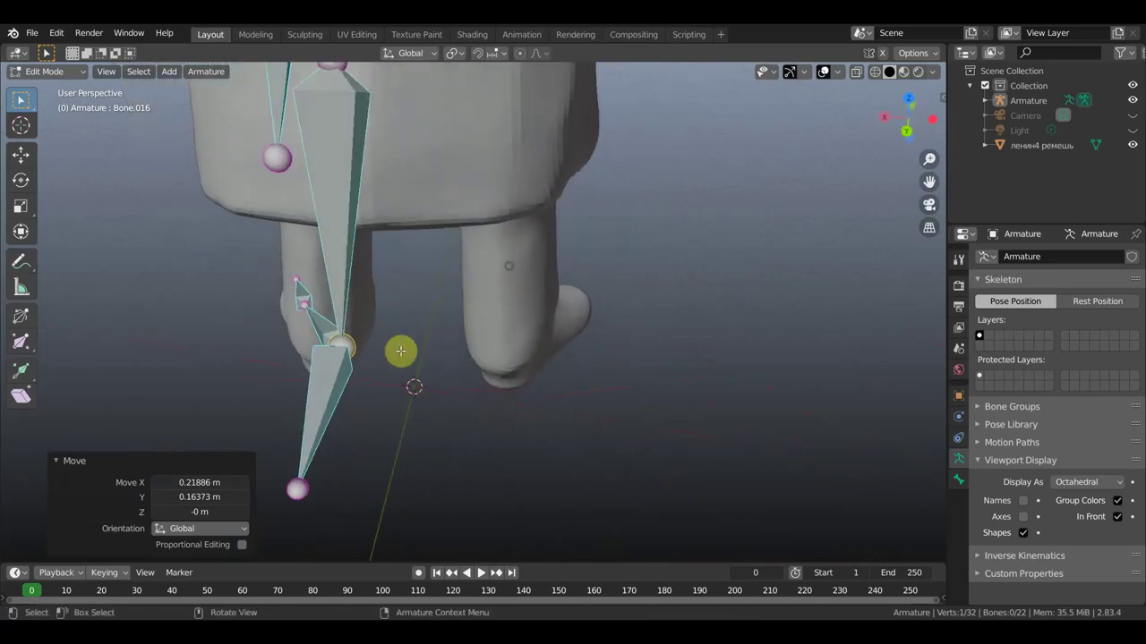
{"action": "left_click", "coordinate": [332, 396]}
{"action": "middle_click_drag", "start_coordinate": [452, 418], "coordinate": [443, 238]}
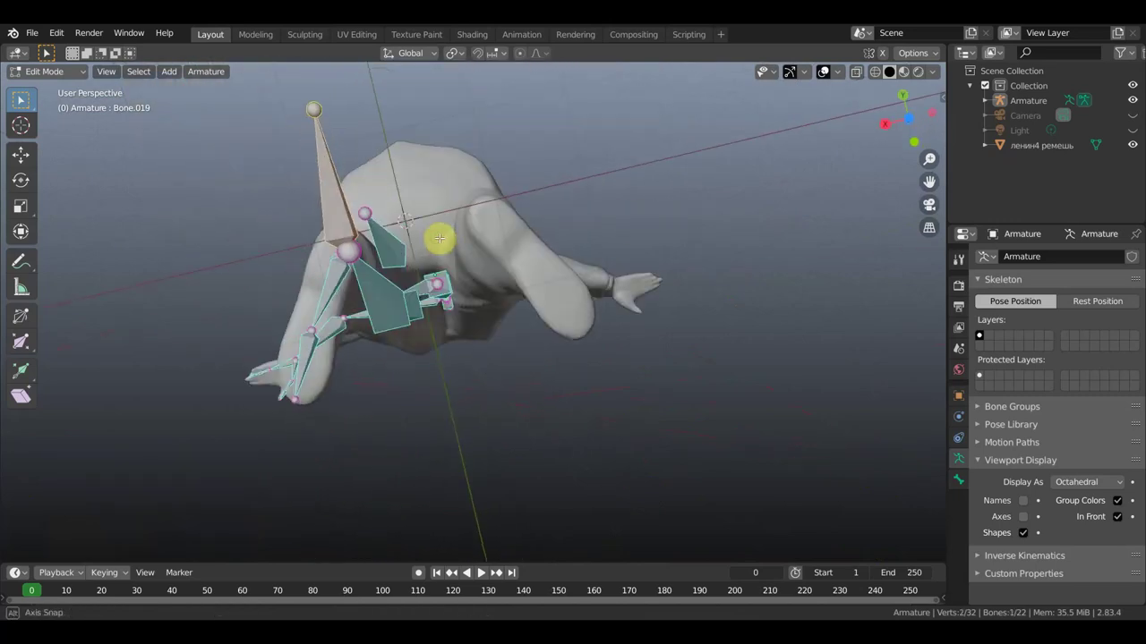
Rotate the selected lower leg bone and shift the shin joint and next bone into the leg
{"action": "key", "text": "r"}
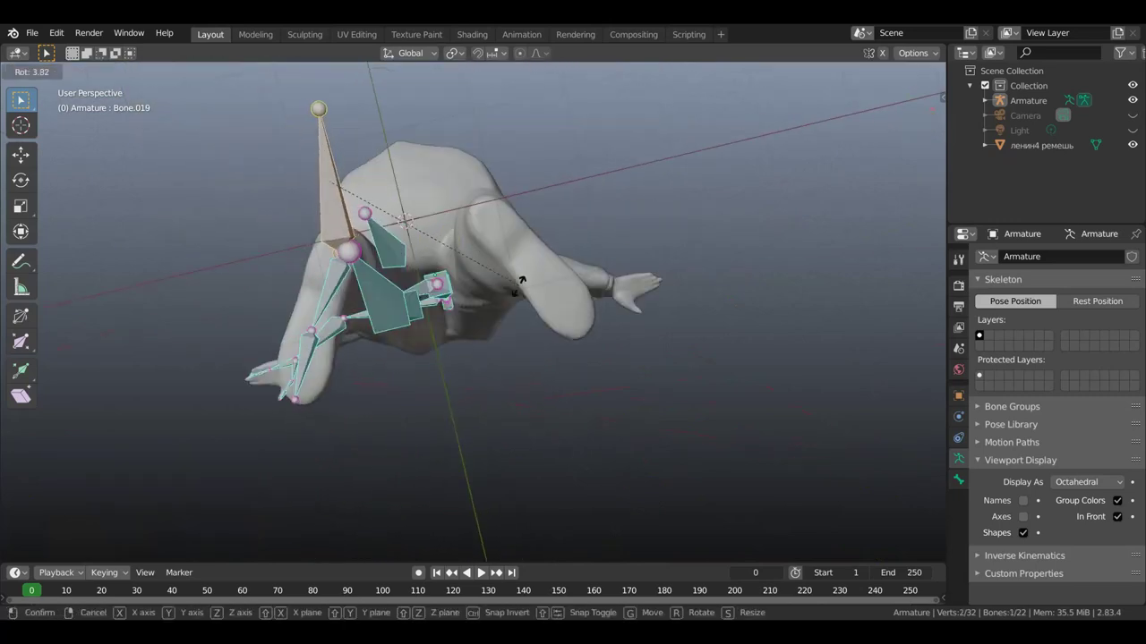
{"action": "left_click", "coordinate": [448, 351]}
{"action": "left_click", "coordinate": [347, 251]}
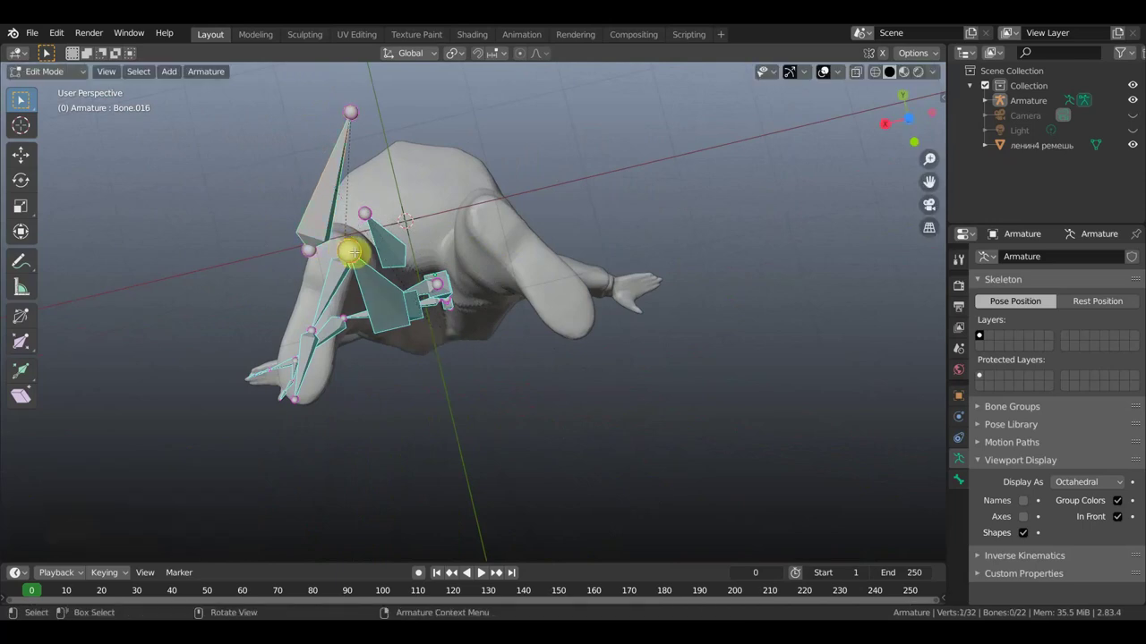
{"action": "key", "text": "g"}
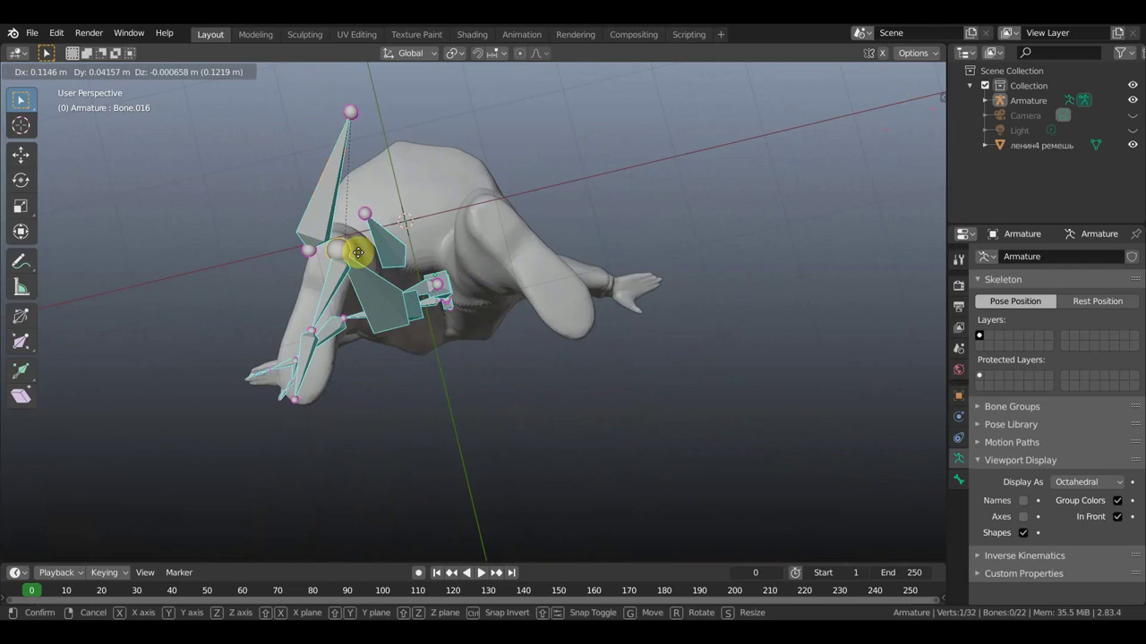
{"action": "left_click", "coordinate": [358, 253]}
{"action": "left_click", "coordinate": [346, 260]}
{"action": "key", "text": "g"}
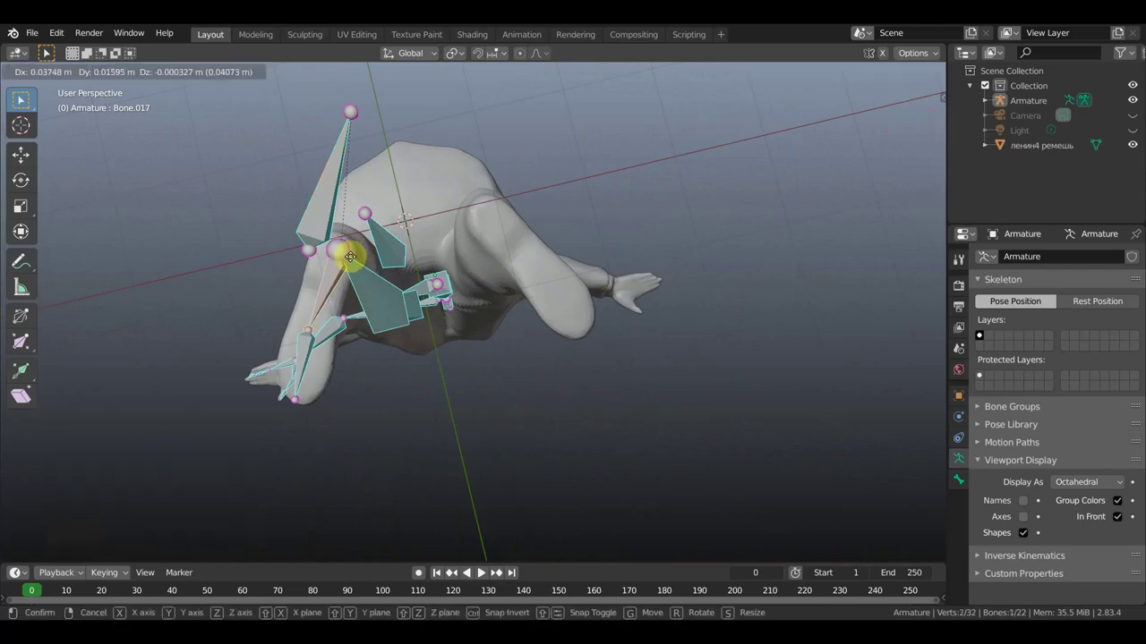
{"action": "left_click", "coordinate": [349, 256]}
Nudge the foot joint and extend the heel bone tip behind the foot (-0.32 m X, -0.11 m Y)
{"action": "left_click", "coordinate": [305, 333]}
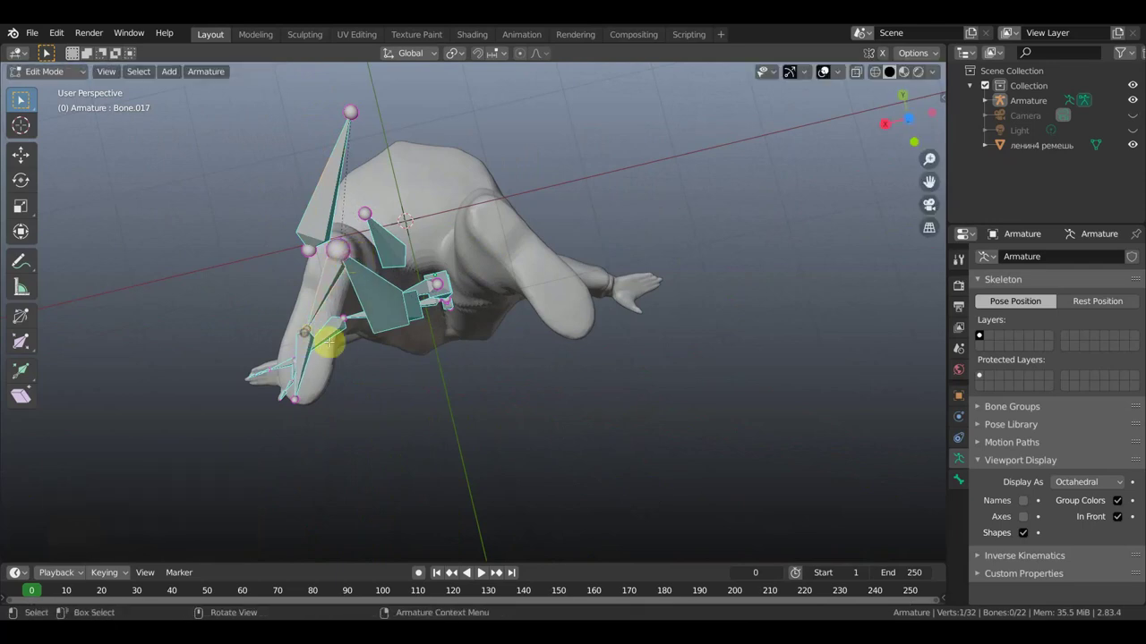
{"action": "key", "text": "g"}
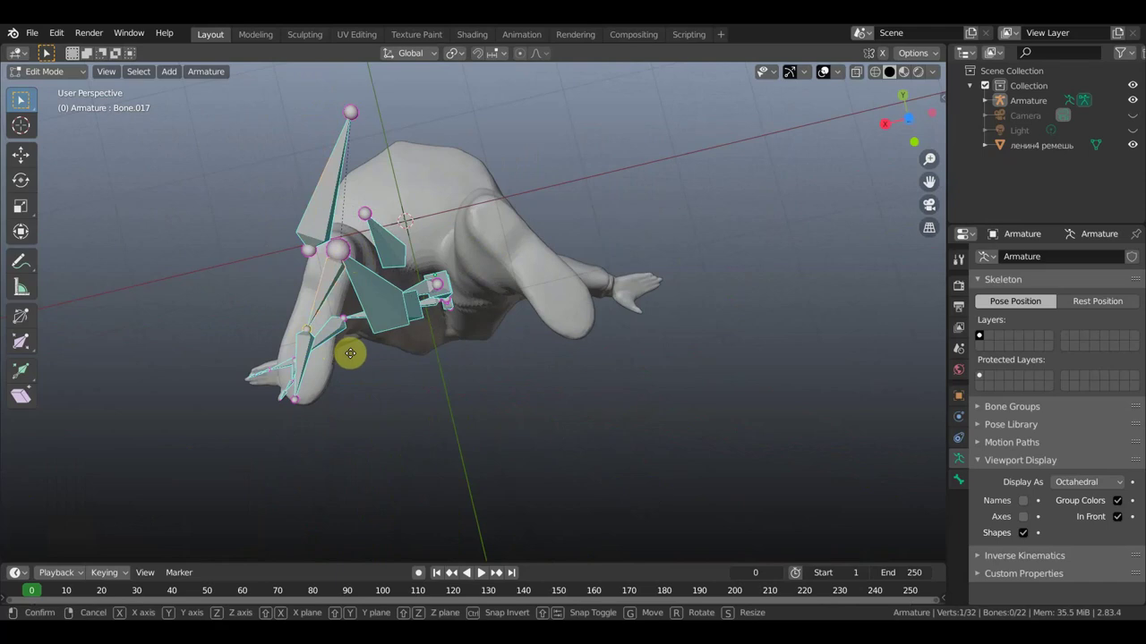
{"action": "left_click", "coordinate": [355, 354]}
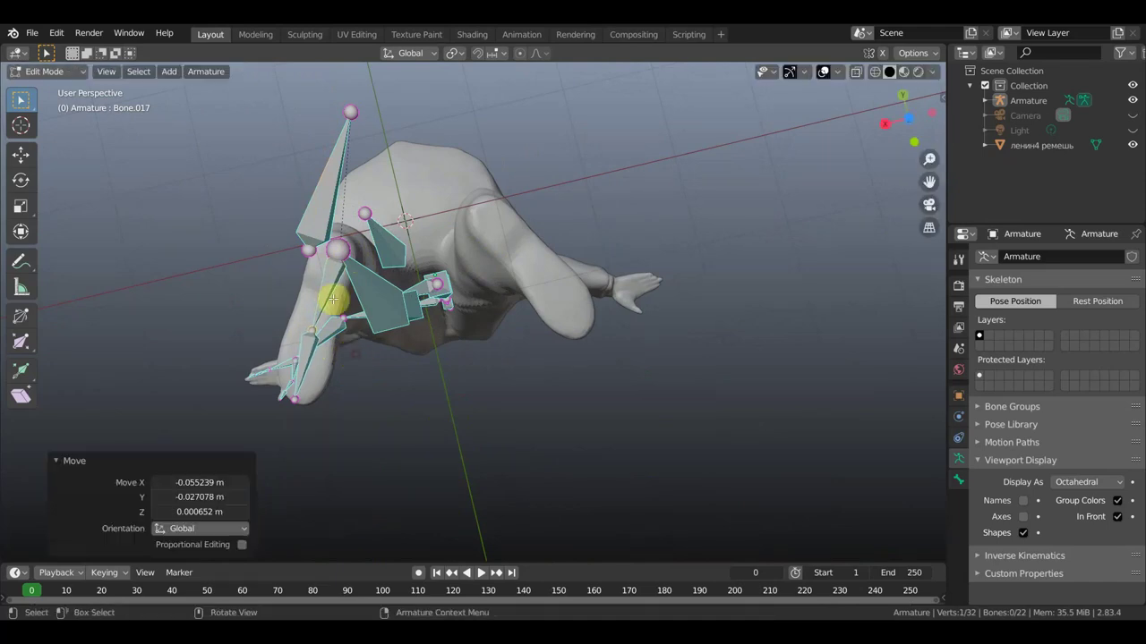
{"action": "left_click", "coordinate": [314, 228]}
{"action": "key", "text": "g"}
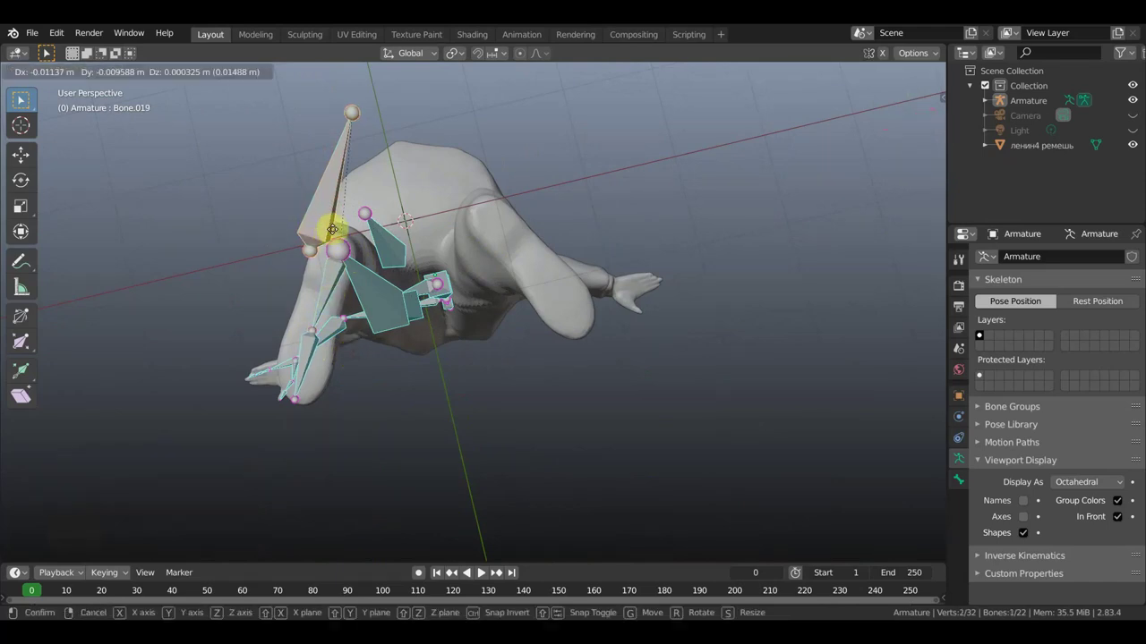
{"action": "left_click", "coordinate": [347, 230]}
Inspect the leg bones from low angles, then frame the whole body in front orthographic view
{"action": "mouse_move", "coordinate": [254, 245]}
{"action": "middle_mouse_down"}
{"action": "mouse_move", "coordinate": [248, 419]}
{"action": "mouse_move", "coordinate": [224, 430]}
{"action": "mouse_move", "coordinate": [315, 451]}
{"action": "mouse_move", "coordinate": [193, 388]}
{"action": "mouse_move", "coordinate": [117, 391]}
{"action": "middle_mouse_up"}
{"action": "middle_click_drag", "start_coordinate": [336, 378], "coordinate": [420, 382]}
{"action": "mouse_move", "coordinate": [642, 376]}
{"action": "middle_mouse_down", "text": "shift"}
{"action": "mouse_move", "coordinate": [614, 486]}
{"action": "mouse_move", "coordinate": [617, 460]}
{"action": "mouse_move", "coordinate": [708, 460]}
{"action": "mouse_move", "coordinate": [736, 434]}
{"action": "middle_mouse_up", "text": "shift"}
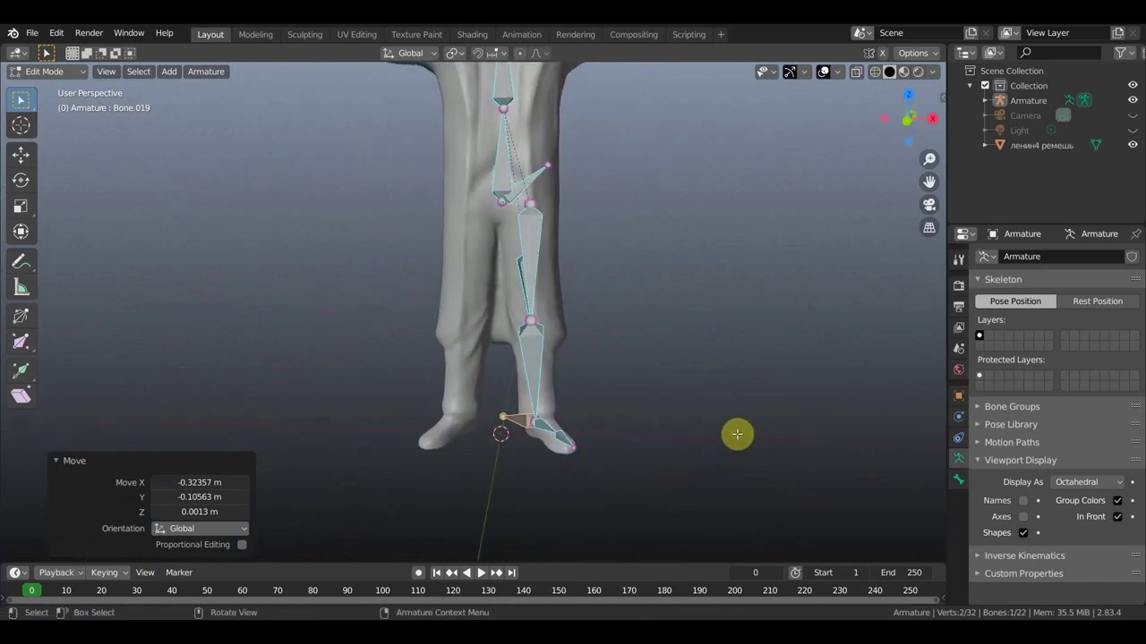
{"action": "key", "text": "KP_1"}
{"action": "scroll", "coordinate": [710, 424], "scroll_direction": "down", "scroll_amount": 5}
{"action": "middle_click_drag", "start_coordinate": [672, 388], "coordinate": [667, 451], "text": "shift"}
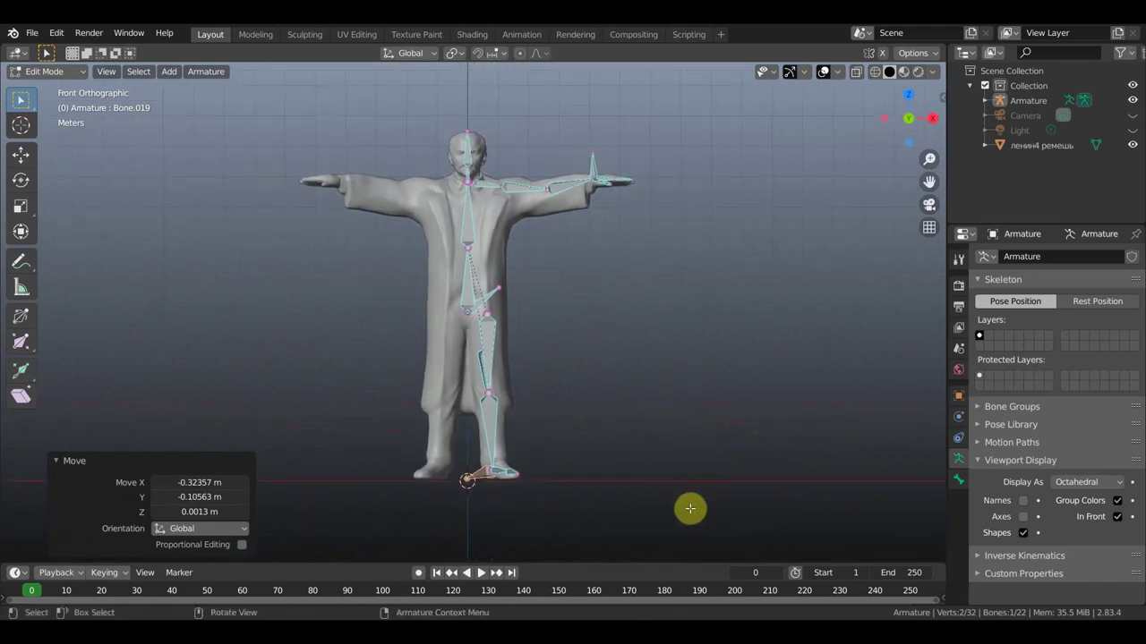
Box-select one side's arm and leg bones, adding the foot and another leg bone
{"action": "mouse_move", "coordinate": [724, 527]}
{"action": "left_mouse_down"}
{"action": "mouse_move", "coordinate": [509, 178]}
{"action": "mouse_move", "coordinate": [476, 168]}
{"action": "left_mouse_up"}
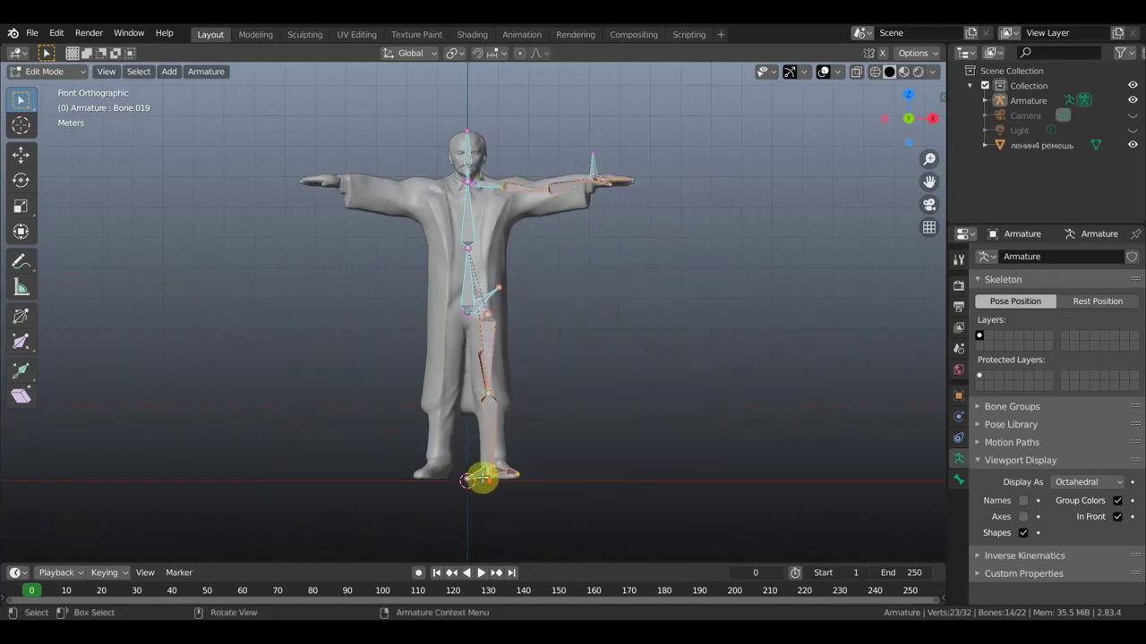
{"action": "scroll", "coordinate": [481, 479], "scroll_direction": "up", "scroll_amount": 2}
{"action": "left_click", "coordinate": [481, 546], "text": "shift"}
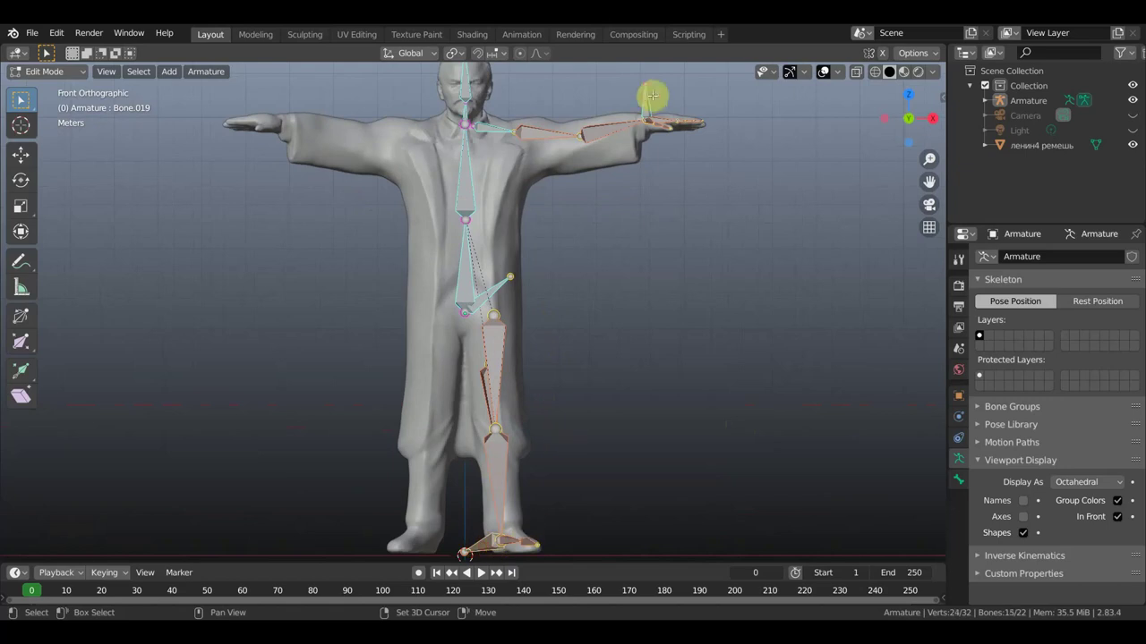
{"action": "left_click", "coordinate": [516, 287], "text": "shift"}
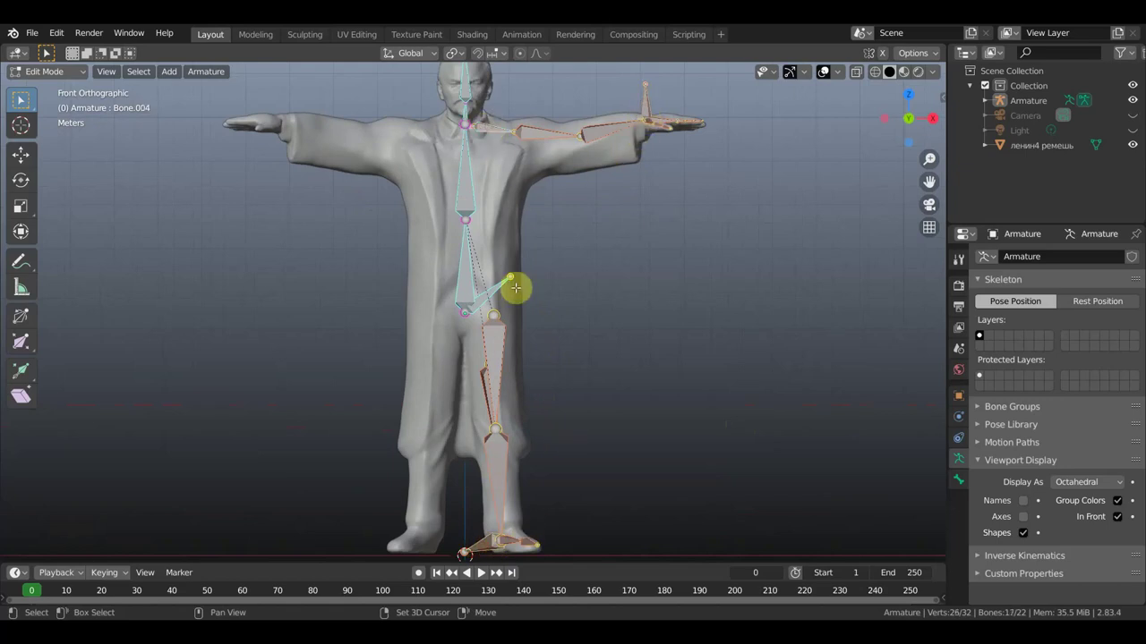
{"action": "mouse_move", "coordinate": [614, 323]}
{"action": "middle_mouse_down"}
{"action": "mouse_move", "coordinate": [509, 328]}
{"action": "mouse_move", "coordinate": [613, 348]}
{"action": "middle_mouse_up"}
{"action": "scroll", "coordinate": [610, 344], "scroll_direction": "down", "scroll_amount": 3}
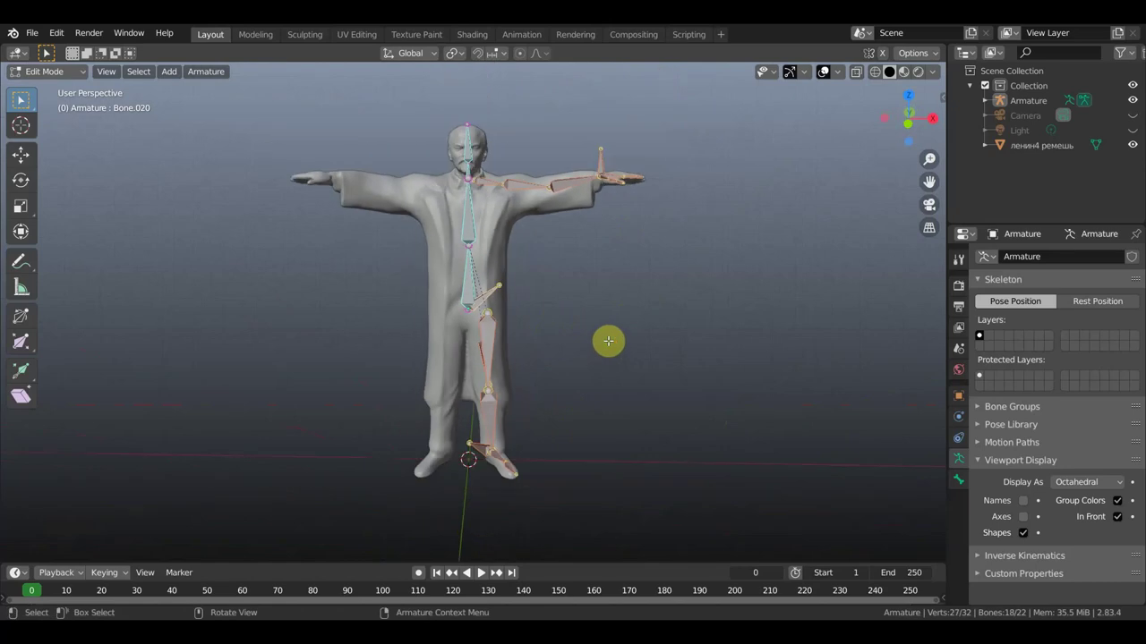
{"action": "key", "text": "KP_1"}
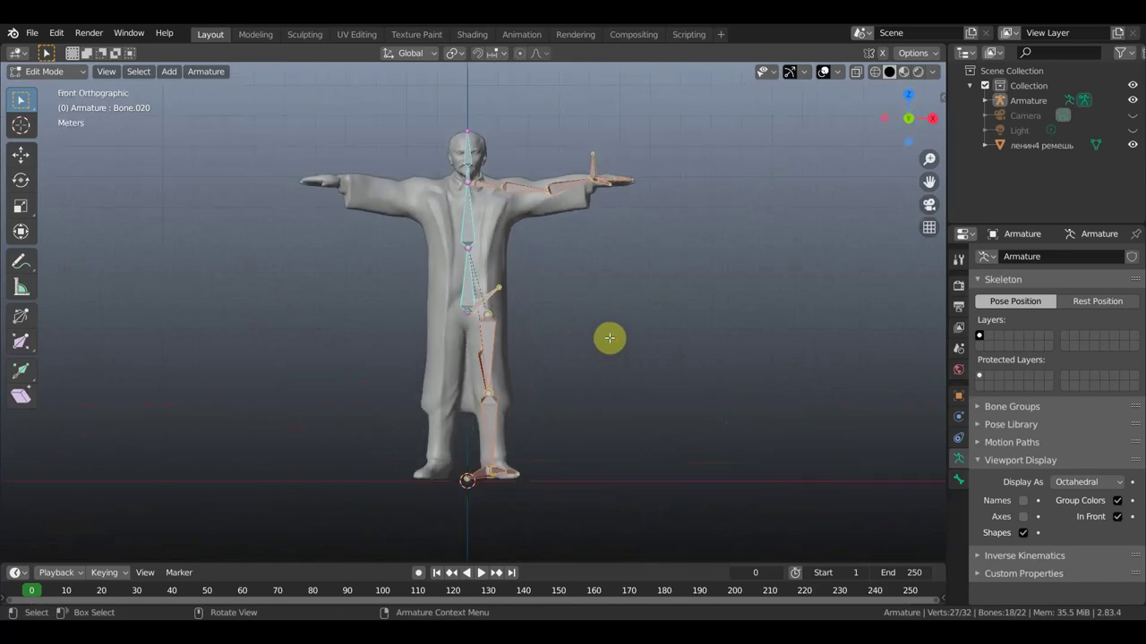
Duplicate the selected arm and leg bones, mirror them on global X, and slide them across
{"action": "key", "text": "shift+d"}
{"action": "right_click", "coordinate": [609, 338]}
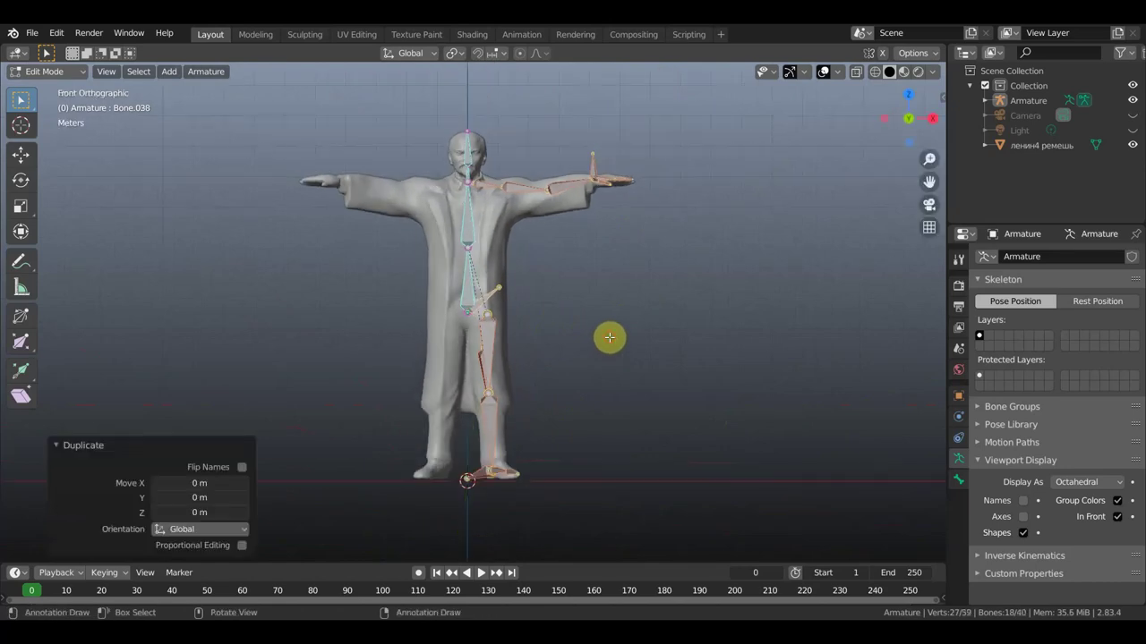
{"action": "right_click", "coordinate": [522, 187]}
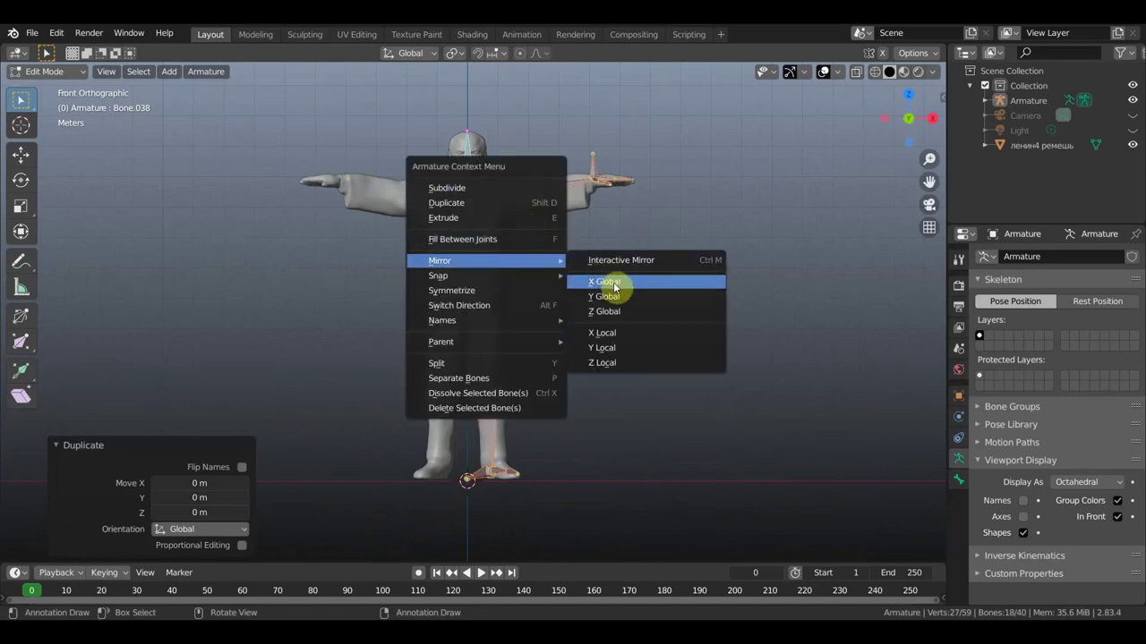
{"action": "left_click", "coordinate": [614, 286]}
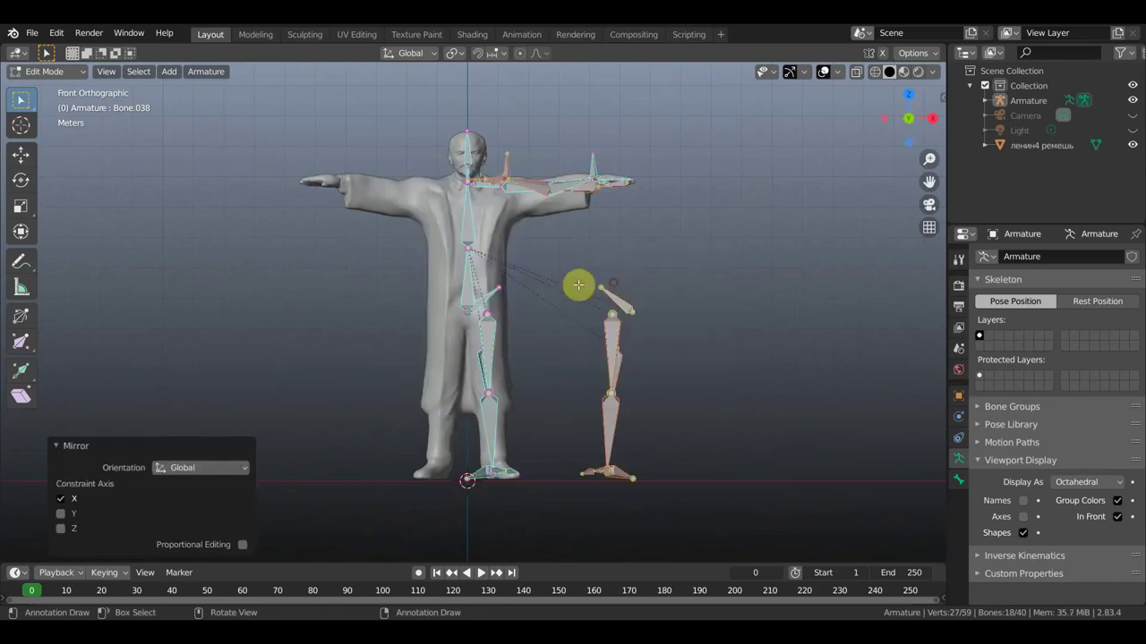
{"action": "left_click", "coordinate": [25, 158]}
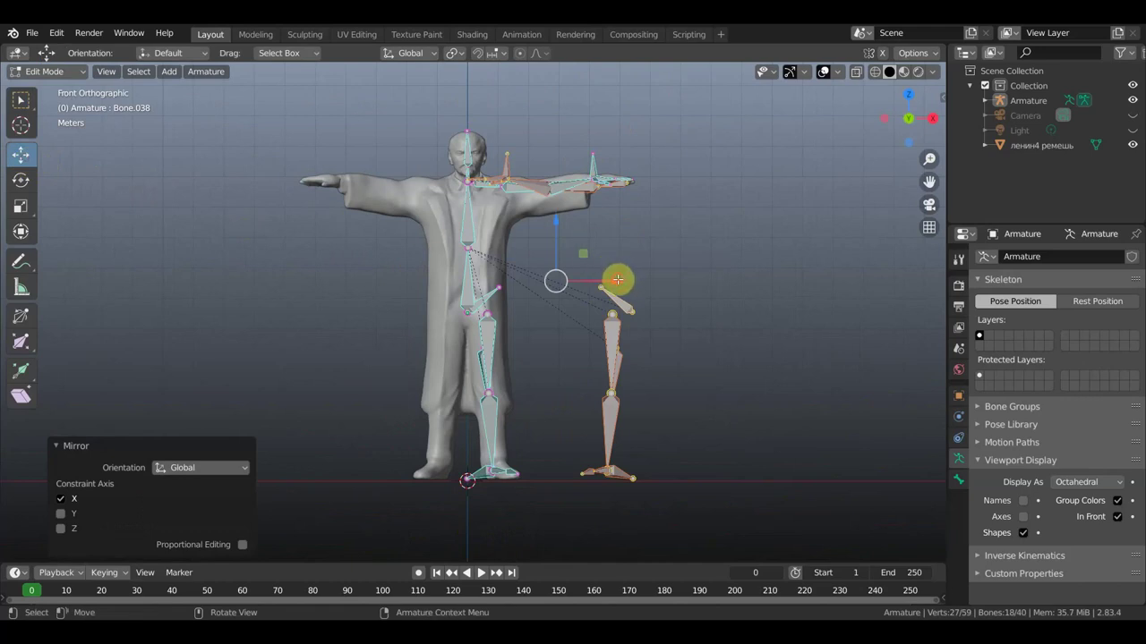
{"action": "left_click_drag", "start_coordinate": [618, 280], "coordinate": [446, 283]}
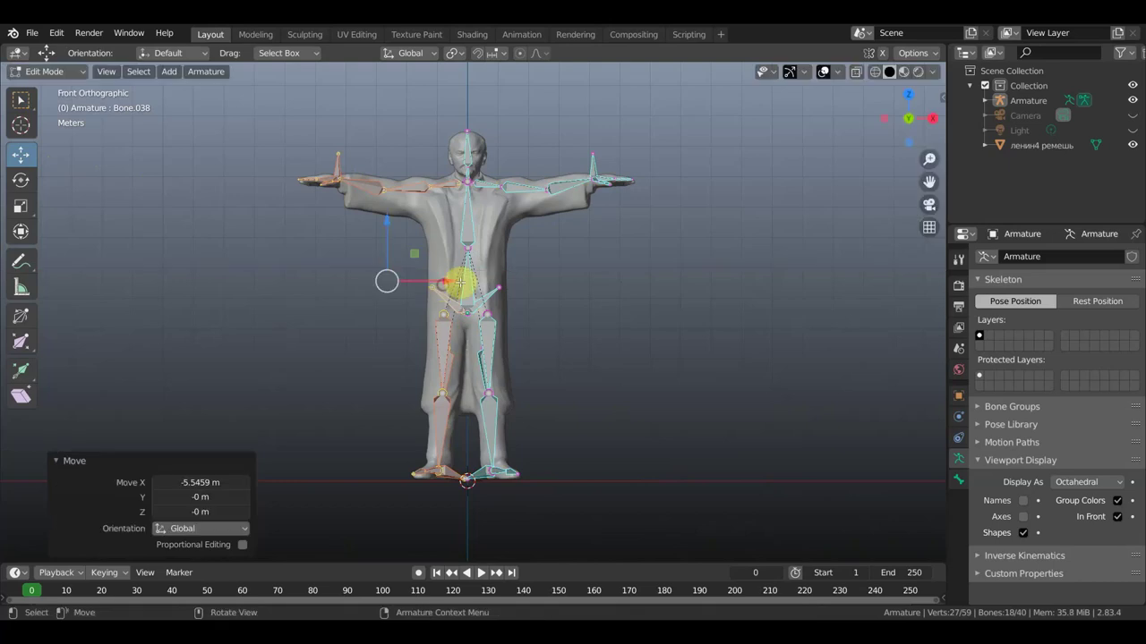
Fine-tune the mirrored bones' X position, review the figure, and select the chest spine joint
{"action": "middle_click_drag", "start_coordinate": [614, 342], "coordinate": [612, 396]}
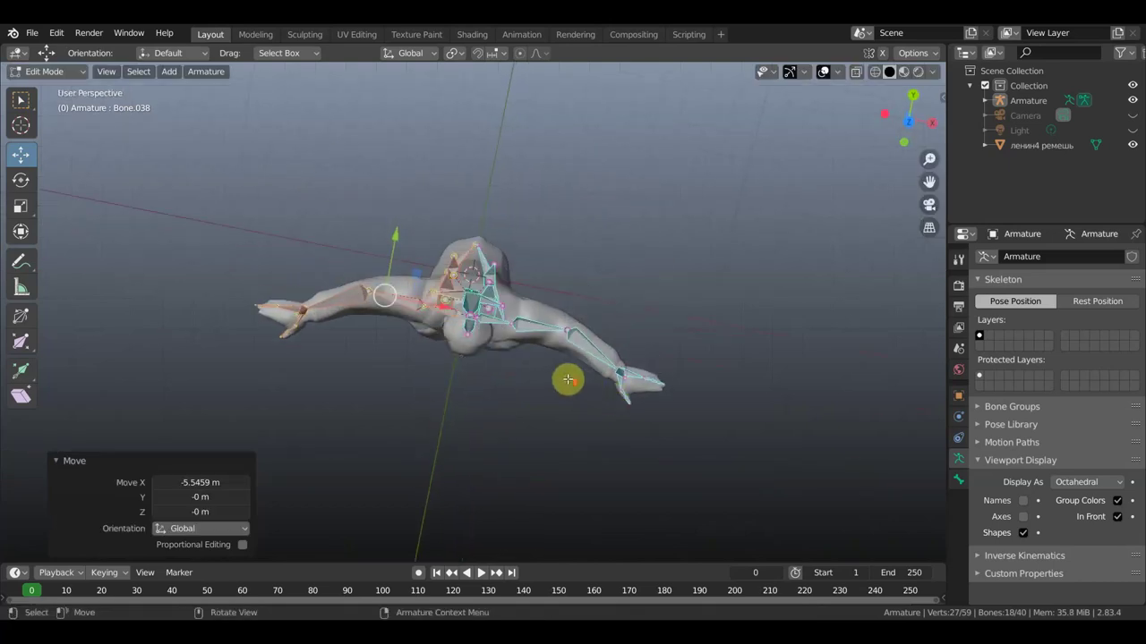
{"action": "scroll", "coordinate": [567, 380], "scroll_direction": "up", "scroll_amount": 4}
{"action": "scroll", "coordinate": [568, 380], "scroll_direction": "down", "scroll_amount": 3}
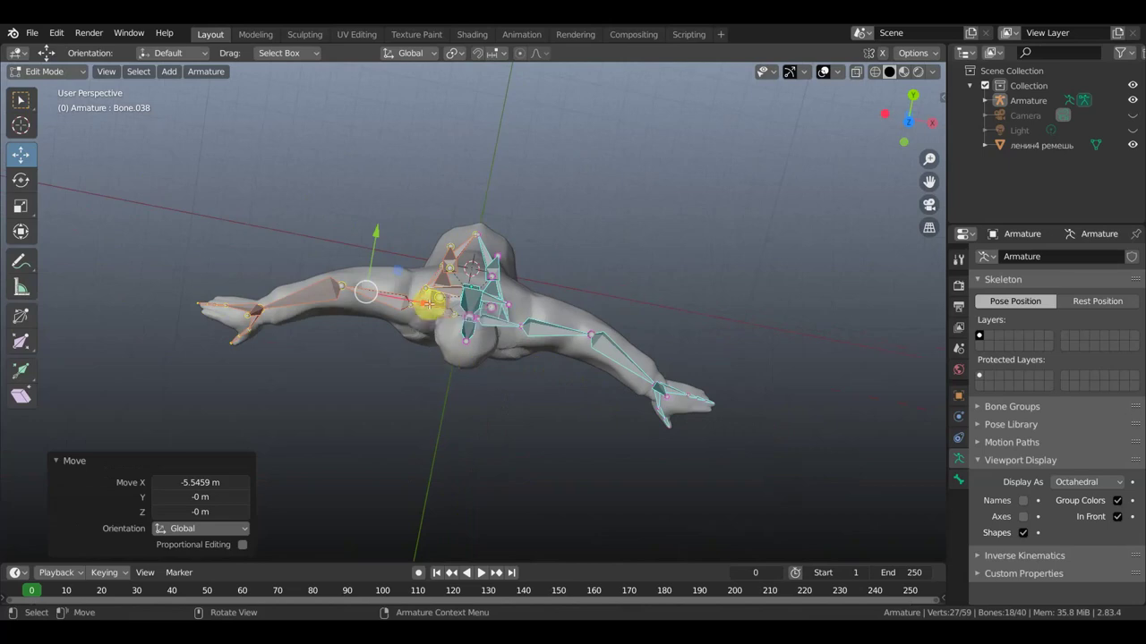
{"action": "key", "text": "g"}
{"action": "left_click", "coordinate": [433, 305]}
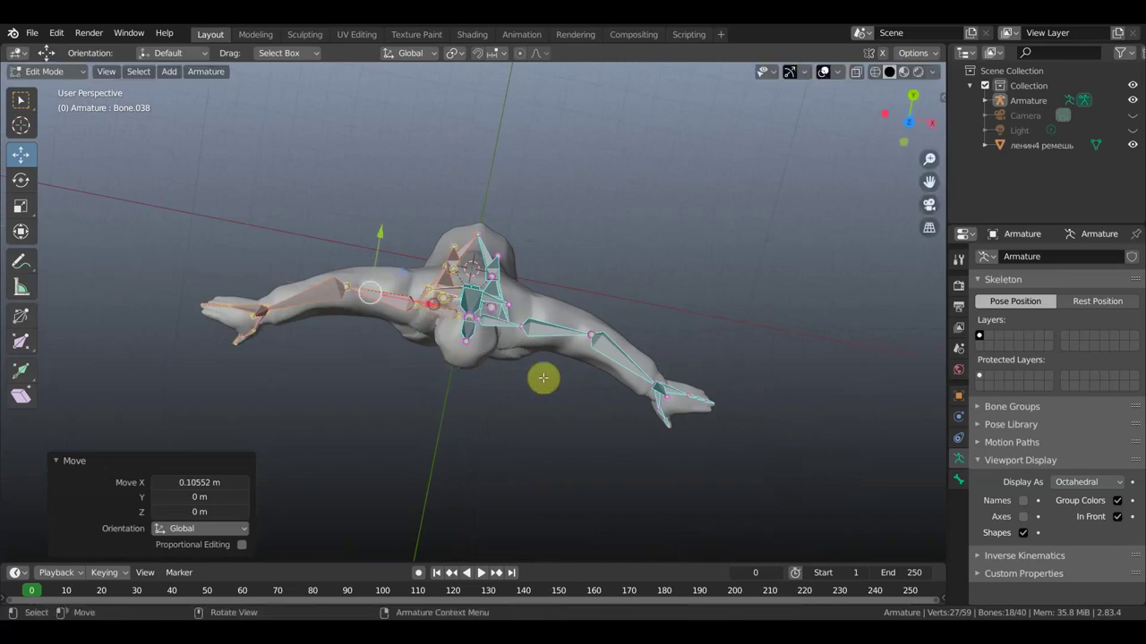
{"action": "mouse_move", "coordinate": [623, 279]}
{"action": "middle_mouse_down"}
{"action": "mouse_move", "coordinate": [362, 161]}
{"action": "mouse_move", "coordinate": [603, 173]}
{"action": "mouse_move", "coordinate": [542, 174]}
{"action": "mouse_move", "coordinate": [396, 136]}
{"action": "mouse_move", "coordinate": [370, 142]}
{"action": "middle_mouse_up"}
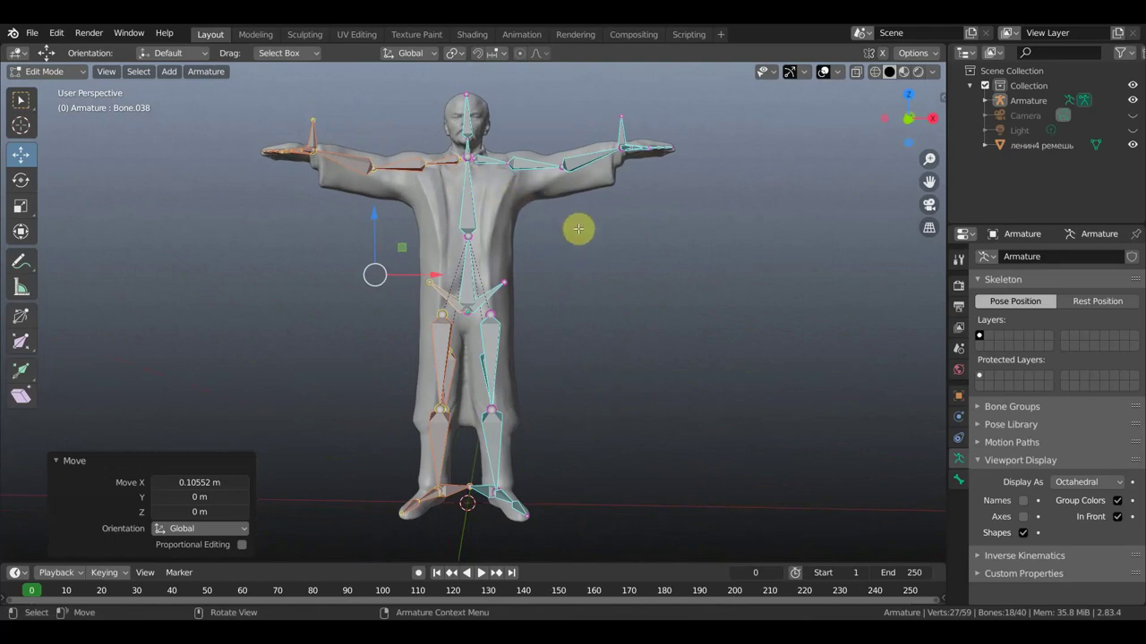
{"action": "mouse_move", "coordinate": [582, 242]}
{"action": "middle_mouse_down"}
{"action": "mouse_move", "coordinate": [579, 317]}
{"action": "mouse_move", "coordinate": [596, 322]}
{"action": "mouse_move", "coordinate": [780, 325]}
{"action": "mouse_move", "coordinate": [844, 299]}
{"action": "mouse_move", "coordinate": [571, 250]}
{"action": "middle_mouse_up"}
{"action": "left_click", "coordinate": [471, 213]}
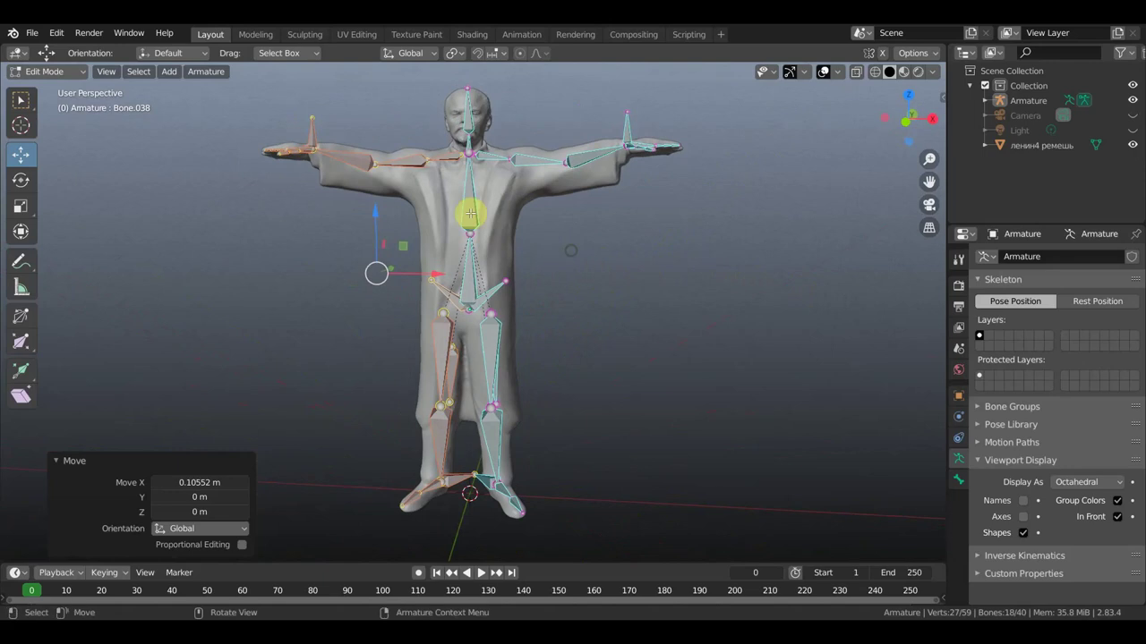
{"action": "left_click", "coordinate": [471, 233]}
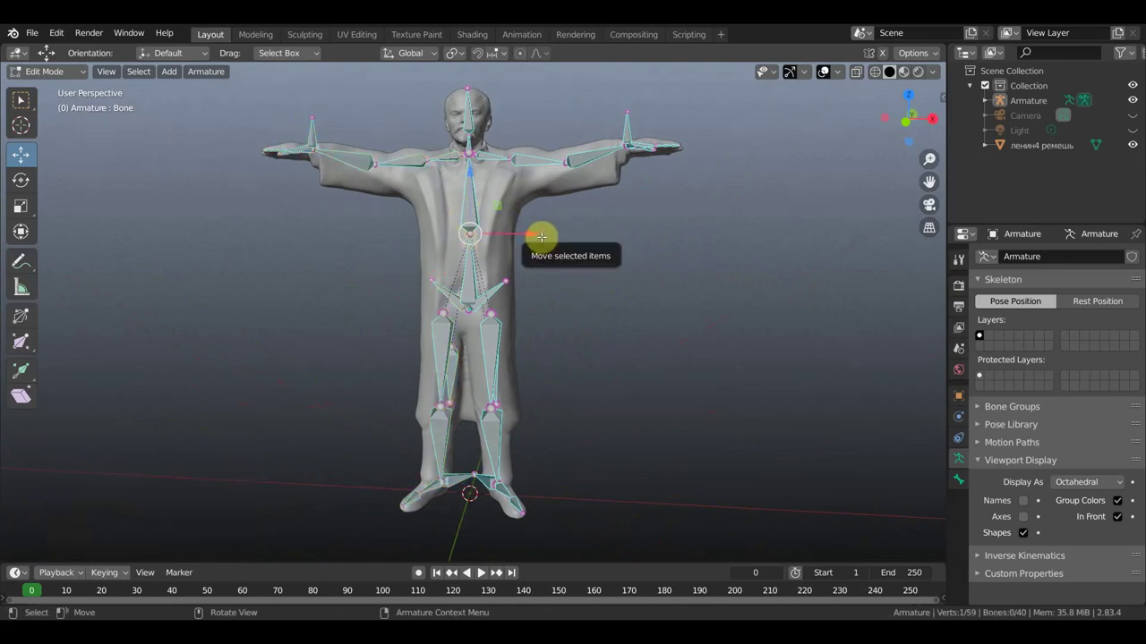
Extrude a new bone from the spine joint and clear its parent
{"action": "key", "text": "t"}
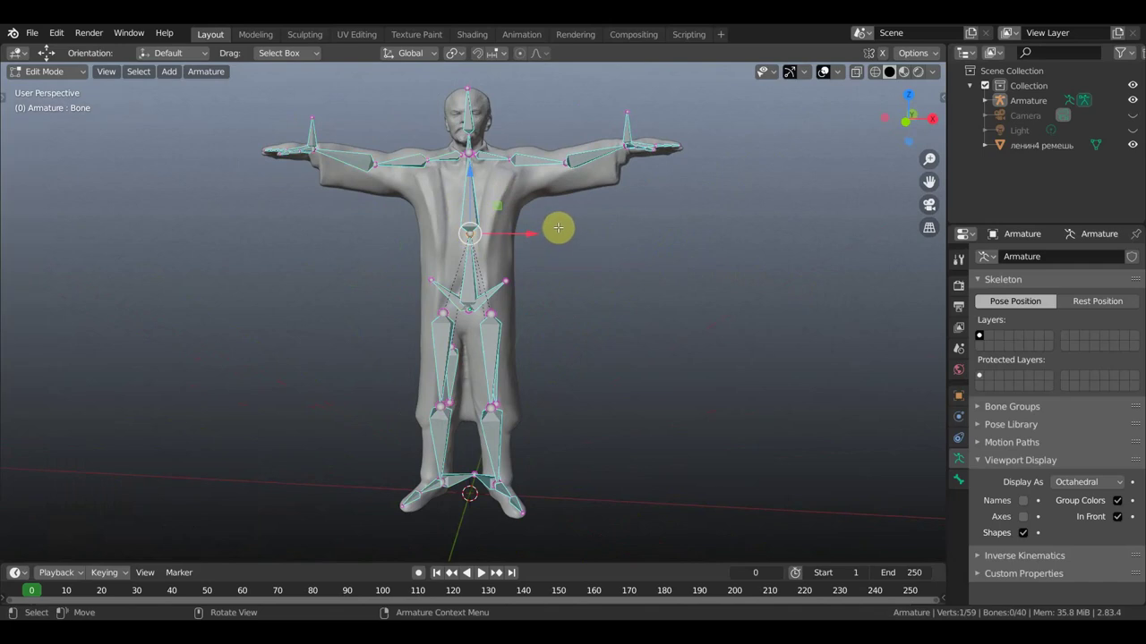
{"action": "key", "text": "t"}
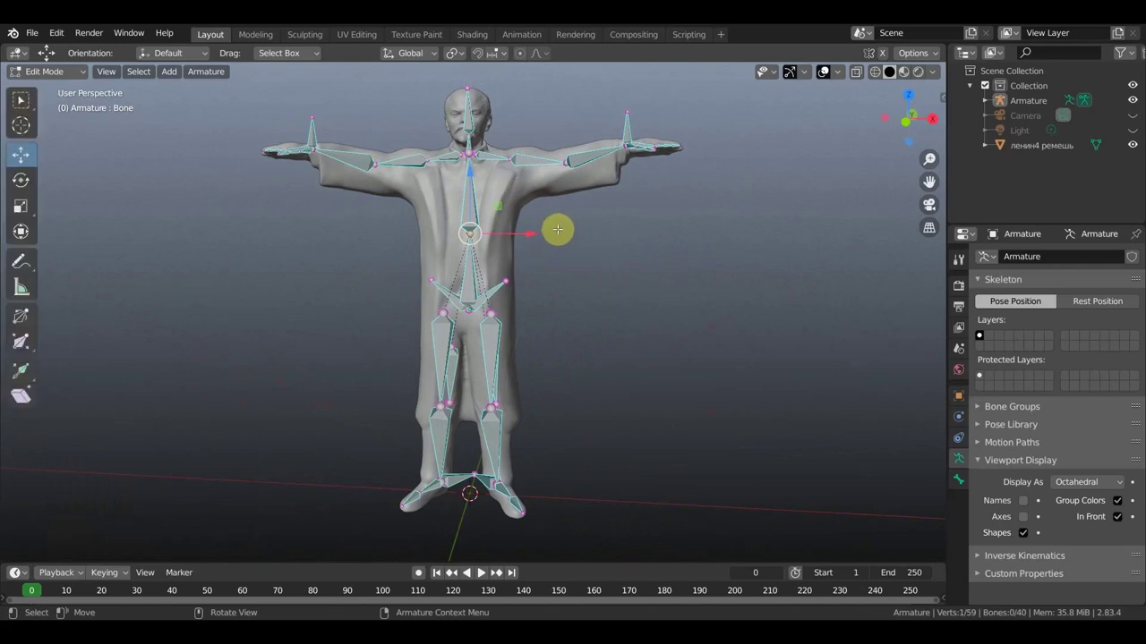
{"action": "key", "text": "e"}
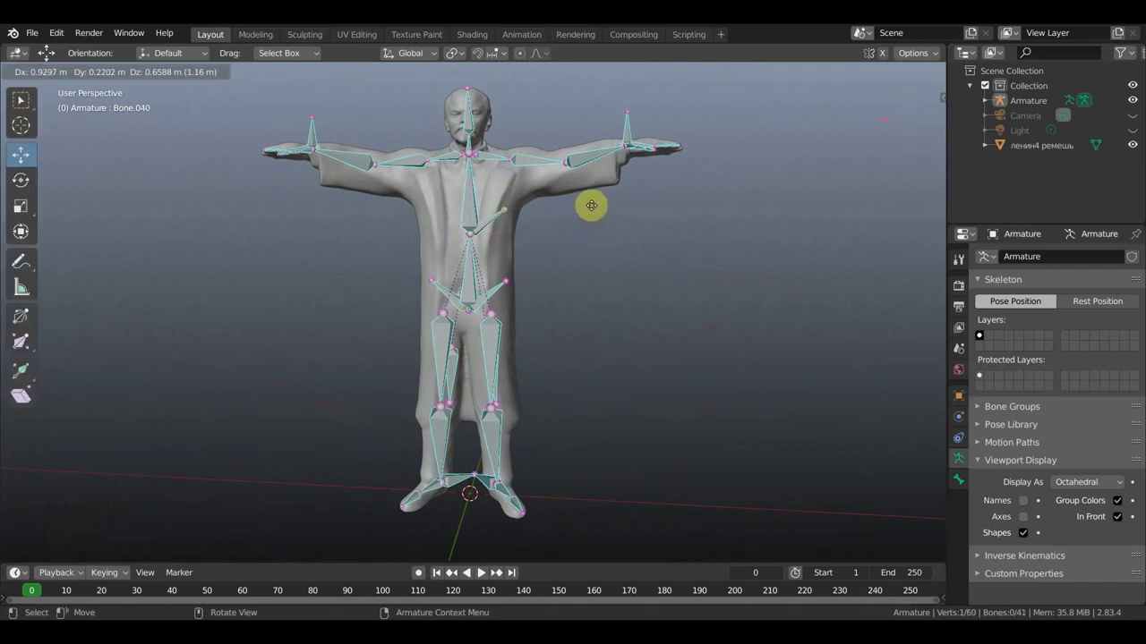
{"action": "left_click", "coordinate": [589, 211]}
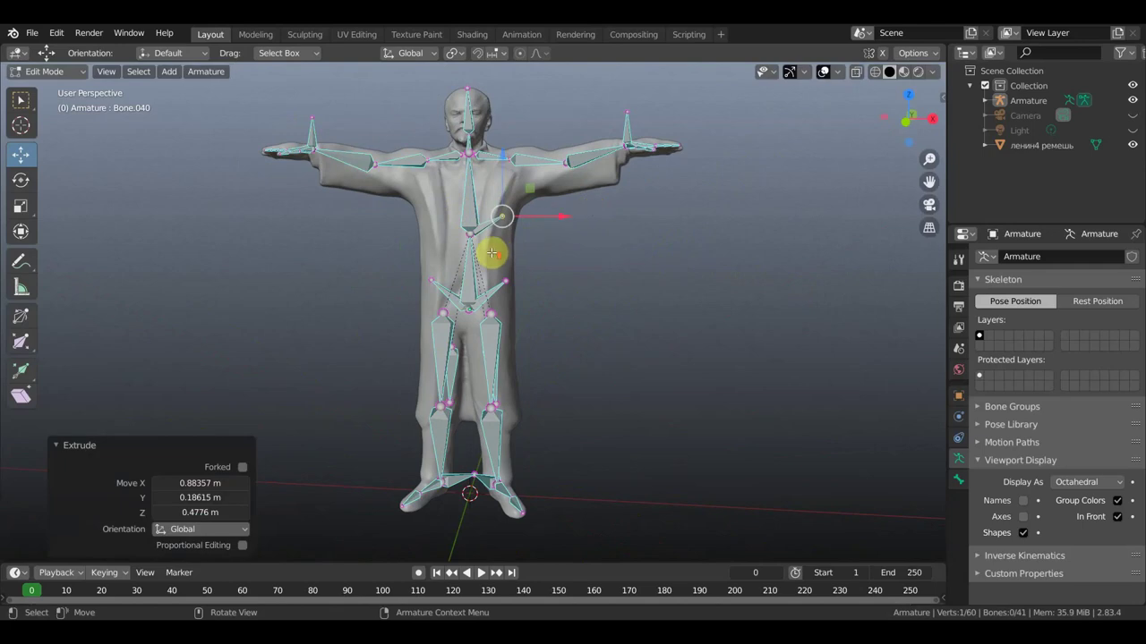
{"action": "scroll", "coordinate": [487, 244], "scroll_direction": "up", "scroll_amount": 3}
{"action": "left_click", "coordinate": [488, 164]}
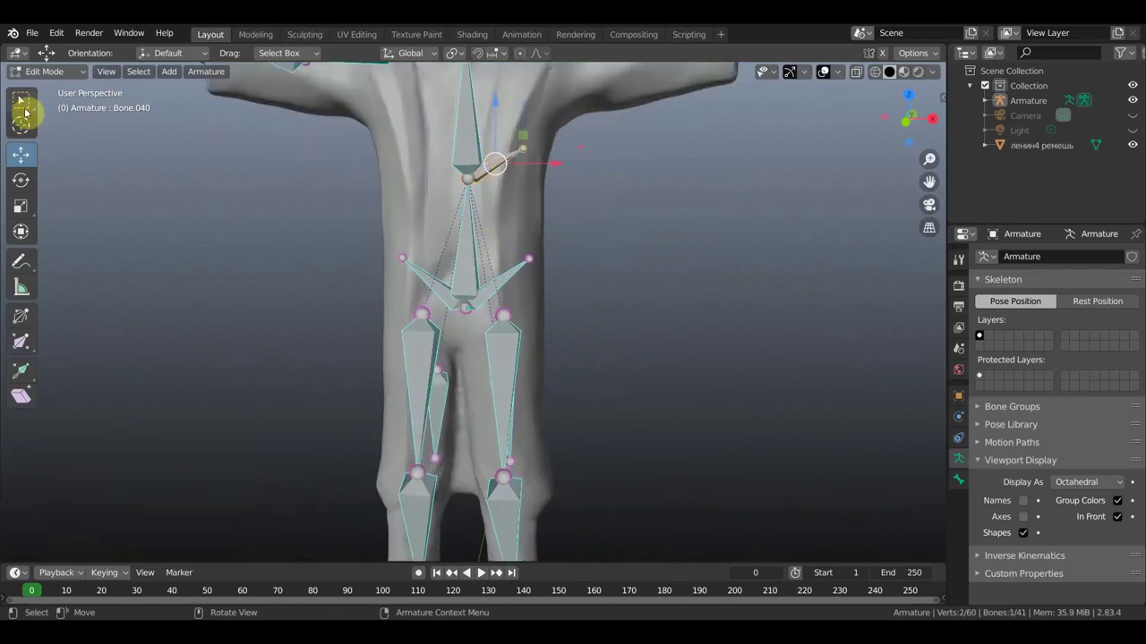
{"action": "left_click", "coordinate": [20, 99]}
{"action": "scroll", "coordinate": [573, 272], "scroll_direction": "down", "scroll_amount": 1}
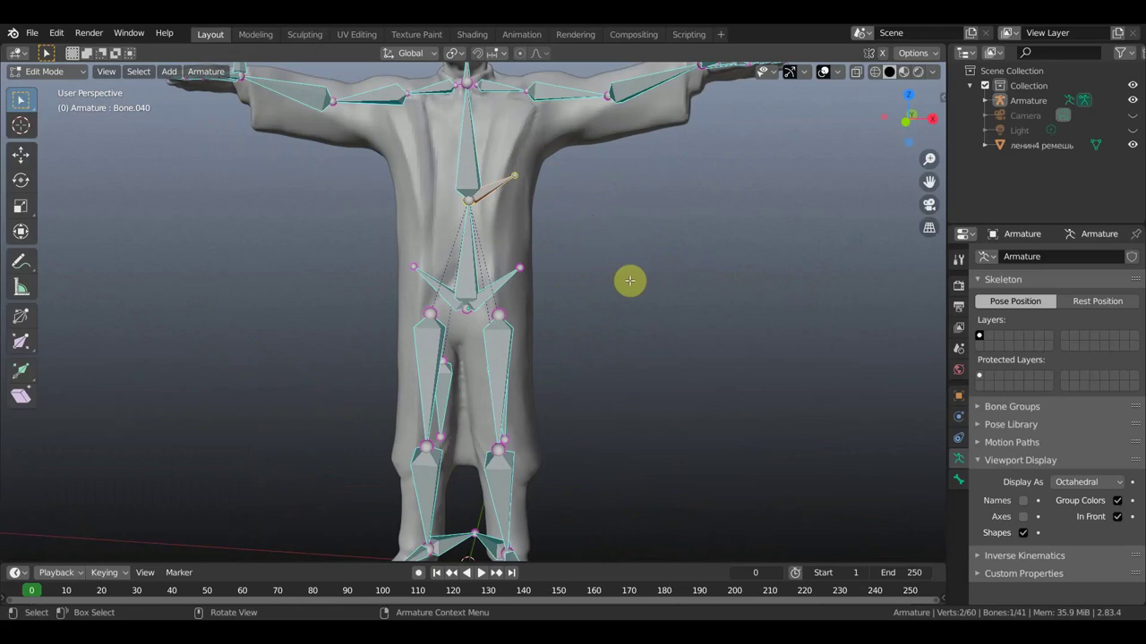
{"action": "key", "text": "alt+p"}
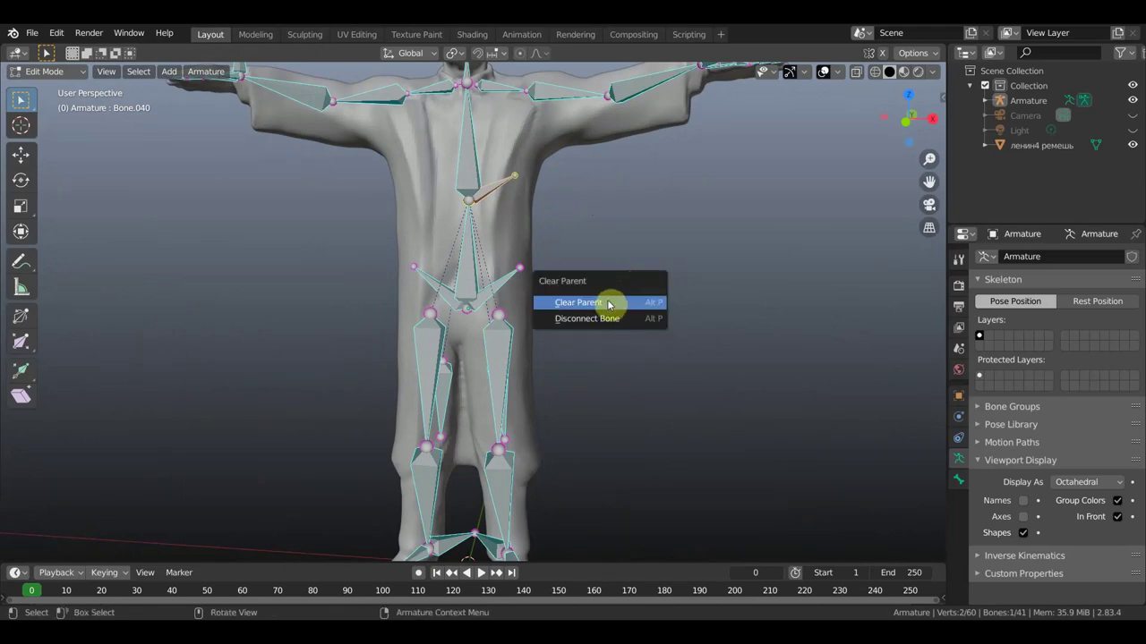
{"action": "left_click", "coordinate": [606, 302]}
Move the detached chest bone and rotate it -65.3°
{"action": "mouse_move", "coordinate": [644, 299]}
{"action": "middle_mouse_down"}
{"action": "mouse_move", "coordinate": [481, 302]}
{"action": "mouse_move", "coordinate": [516, 296]}
{"action": "middle_mouse_up"}
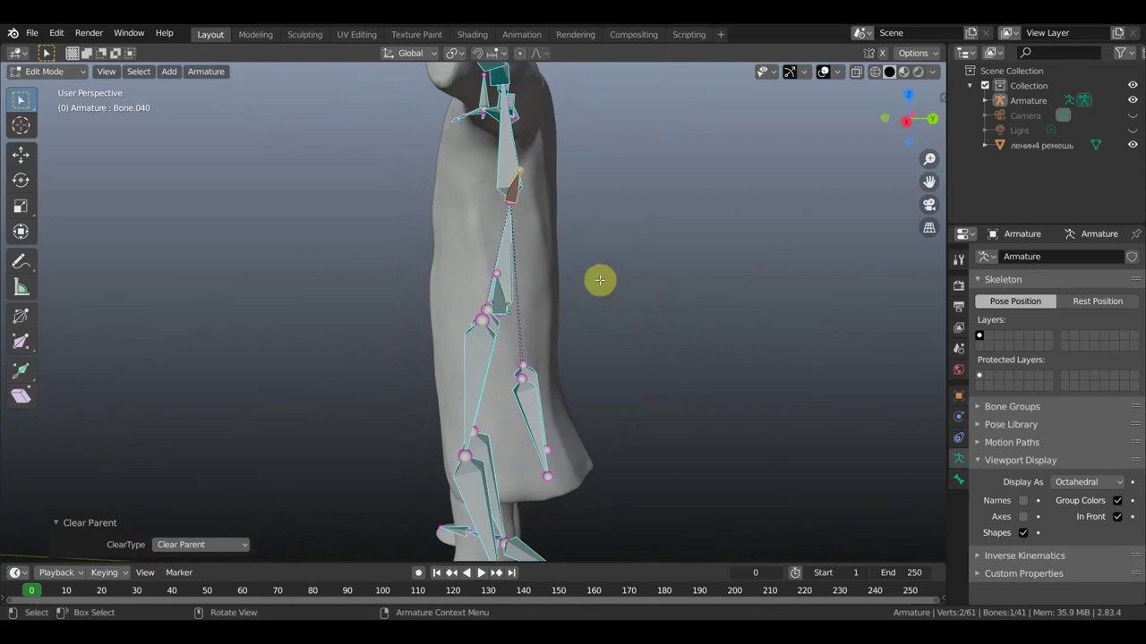
{"action": "key", "text": "g"}
{"action": "left_click", "coordinate": [571, 271]}
{"action": "mouse_move", "coordinate": [614, 274]}
{"action": "middle_mouse_down"}
{"action": "mouse_move", "coordinate": [639, 212]}
{"action": "mouse_move", "coordinate": [623, 130]}
{"action": "mouse_move", "coordinate": [606, 110]}
{"action": "mouse_move", "coordinate": [606, 153]}
{"action": "mouse_move", "coordinate": [601, 137]}
{"action": "middle_mouse_up"}
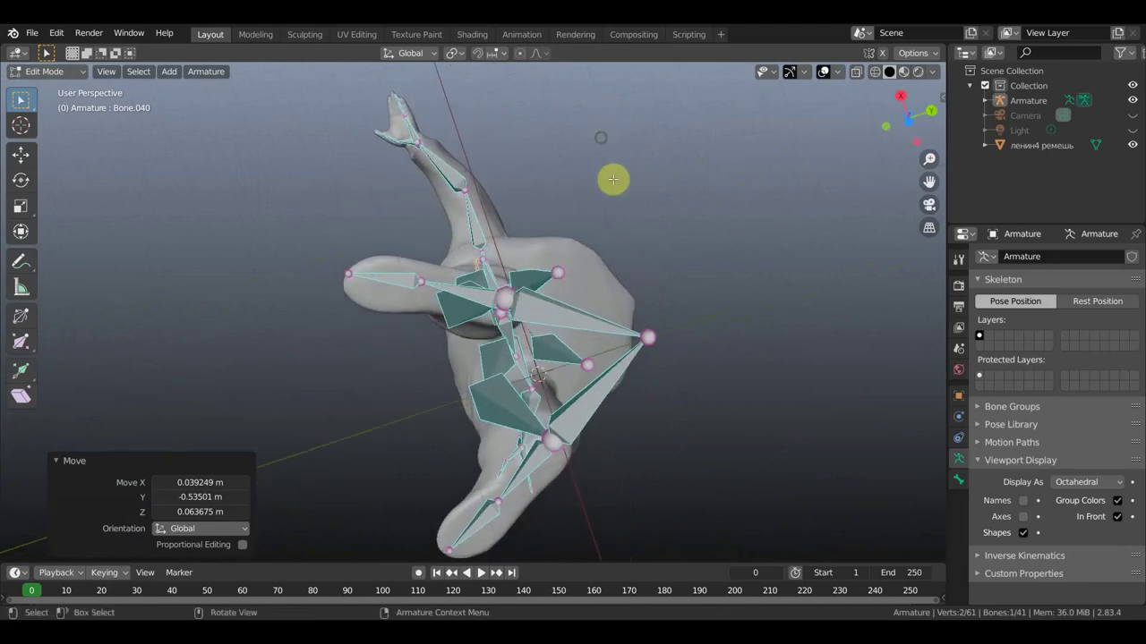
{"action": "key", "text": "r"}
{"action": "left_click", "coordinate": [544, 200]}
{"action": "mouse_move", "coordinate": [545, 199]}
{"action": "middle_mouse_down"}
{"action": "mouse_move", "coordinate": [609, 350]}
{"action": "mouse_move", "coordinate": [654, 361]}
{"action": "mouse_move", "coordinate": [698, 346]}
{"action": "mouse_move", "coordinate": [608, 363]}
{"action": "mouse_move", "coordinate": [557, 335]}
{"action": "mouse_move", "coordinate": [708, 334]}
{"action": "middle_mouse_up"}
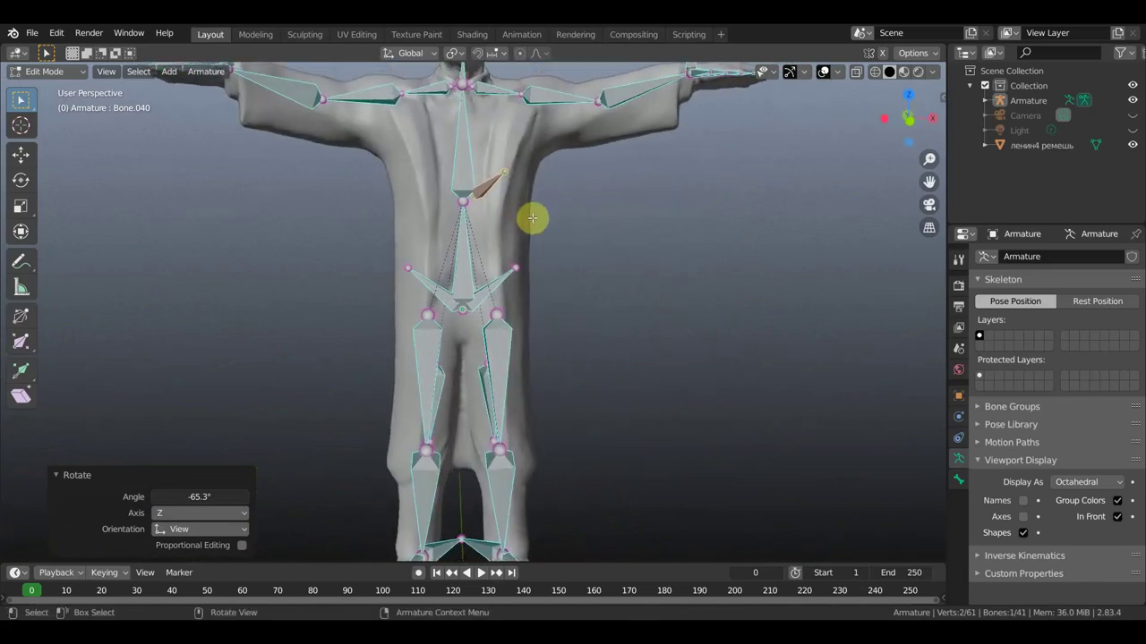
Scale the chest bone to 1.2, reposition it right of the spine, and add Bone.001 to the selection
{"action": "key", "text": "s"}
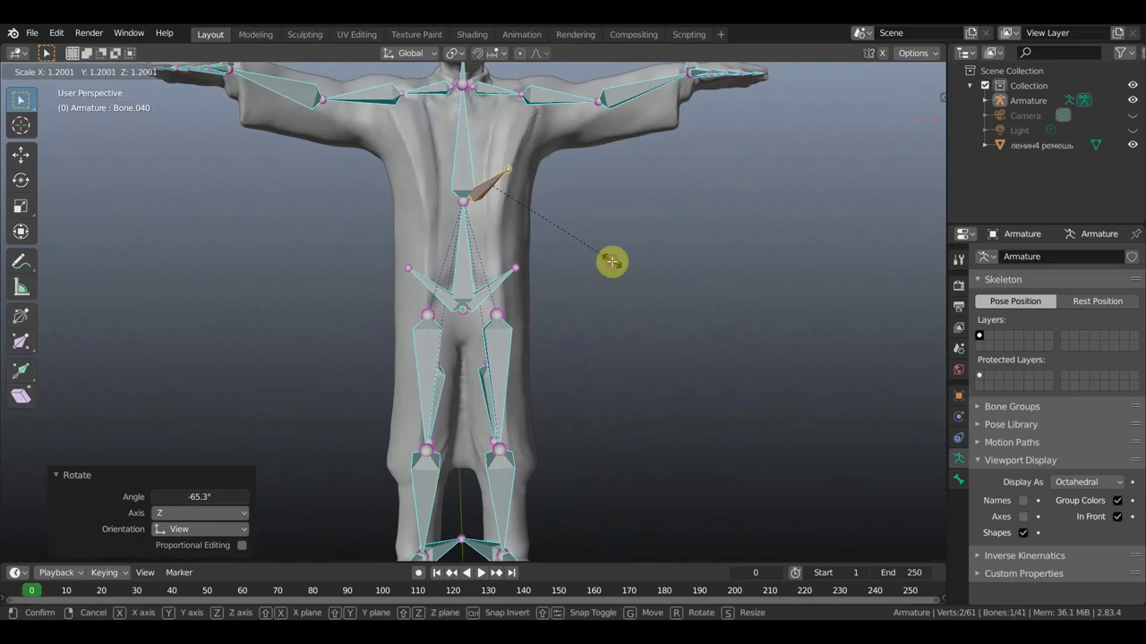
{"action": "left_click", "coordinate": [611, 260]}
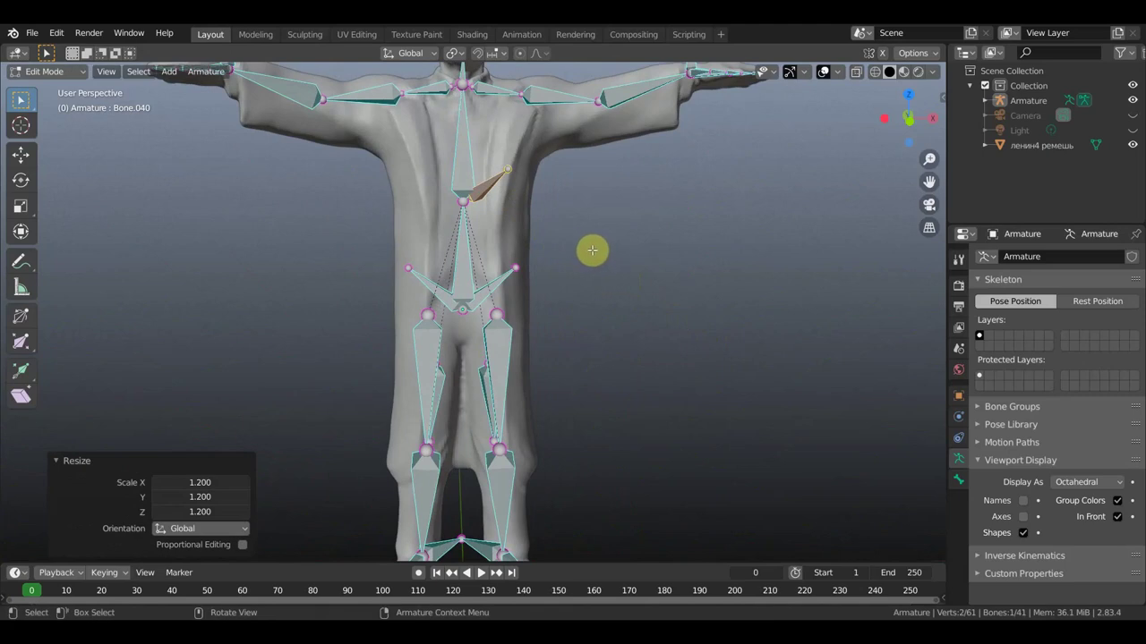
{"action": "key", "text": "g"}
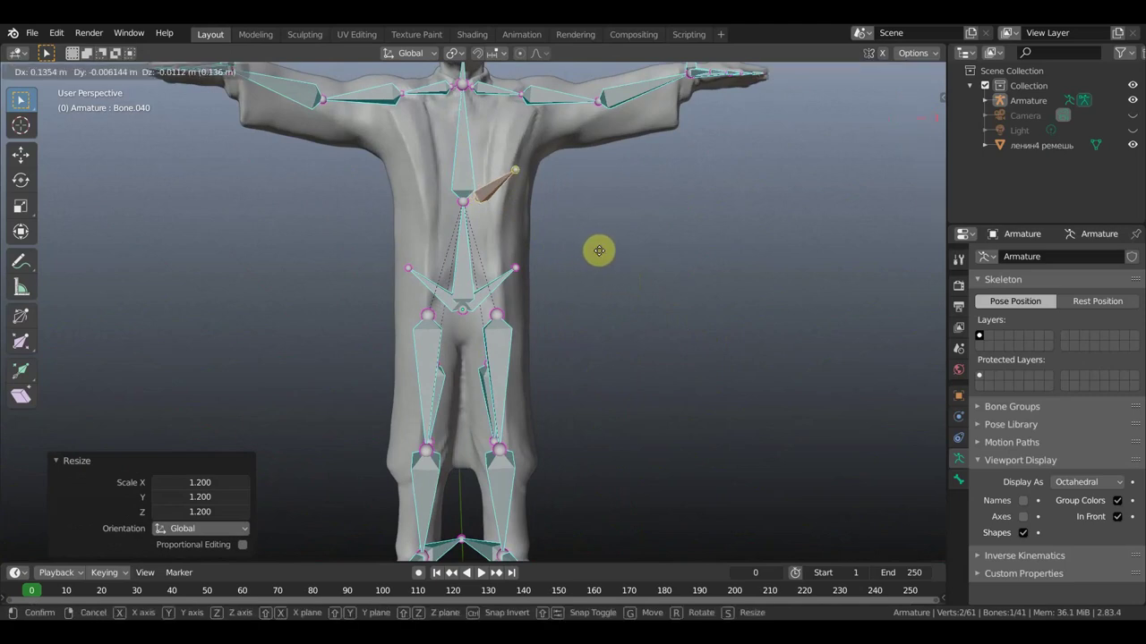
{"action": "left_click", "coordinate": [599, 251]}
{"action": "mouse_move", "coordinate": [525, 187]}
{"action": "middle_mouse_down"}
{"action": "mouse_move", "coordinate": [499, 210]}
{"action": "mouse_move", "coordinate": [403, 215]}
{"action": "mouse_move", "coordinate": [435, 176]}
{"action": "mouse_move", "coordinate": [583, 187]}
{"action": "mouse_move", "coordinate": [543, 265]}
{"action": "mouse_move", "coordinate": [561, 187]}
{"action": "mouse_move", "coordinate": [574, 179]}
{"action": "middle_mouse_up"}
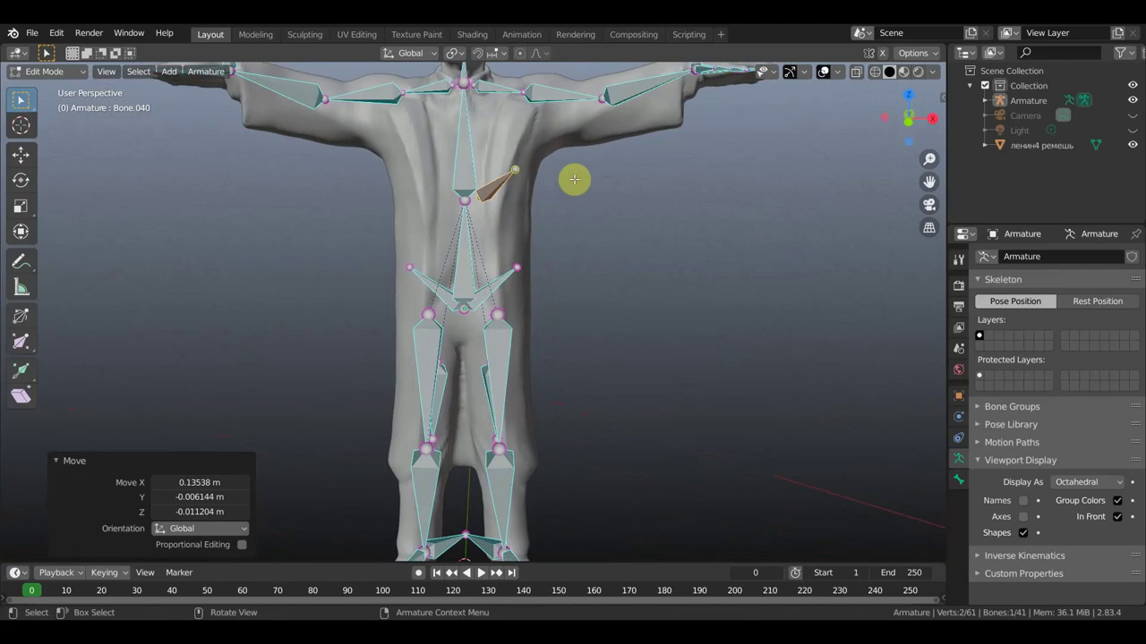
{"action": "key", "text": "KP_1"}
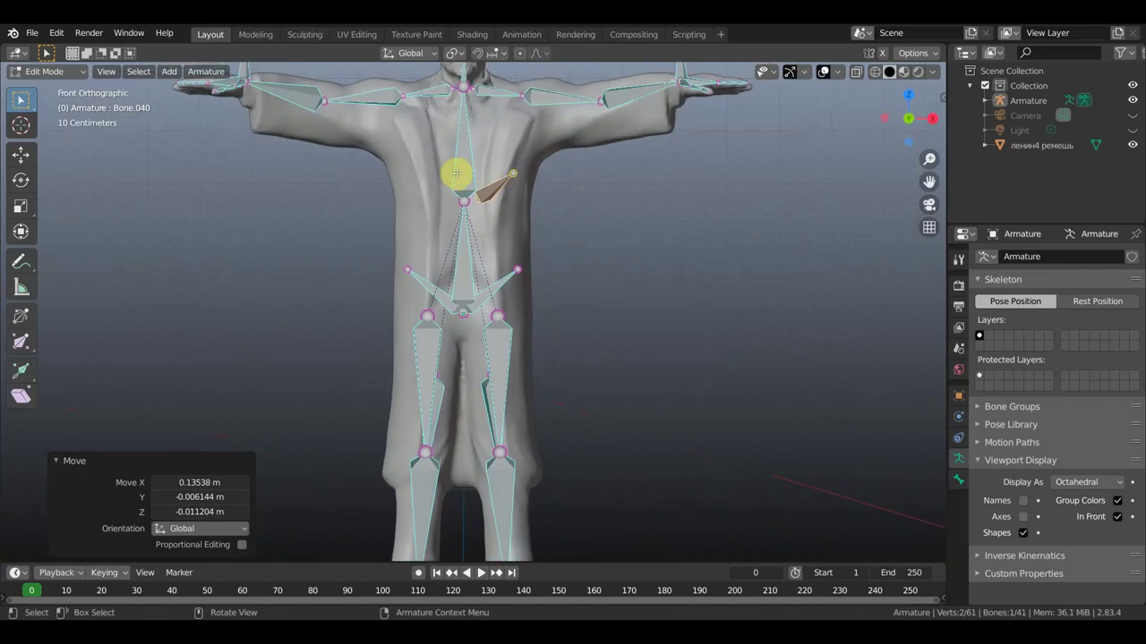
{"action": "left_click", "coordinate": [488, 180], "text": "shift"}
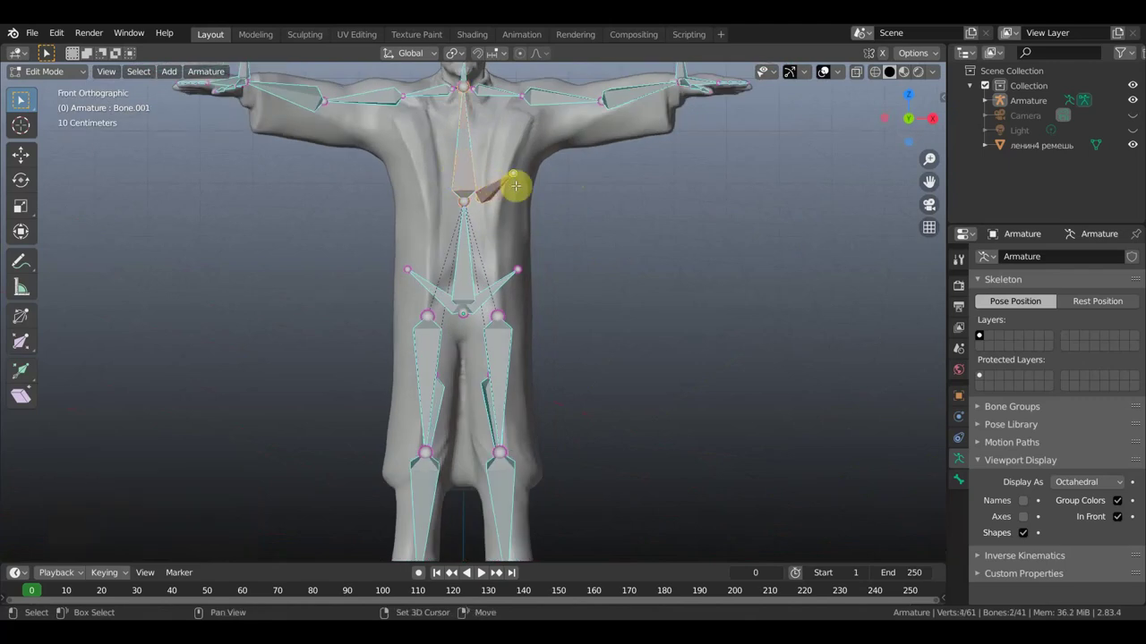
Parent the chest bone to spine bone Bone.001 with Keep Offset
{"action": "key", "text": "ctrl+p"}
{"action": "left_click", "coordinate": [673, 237]}
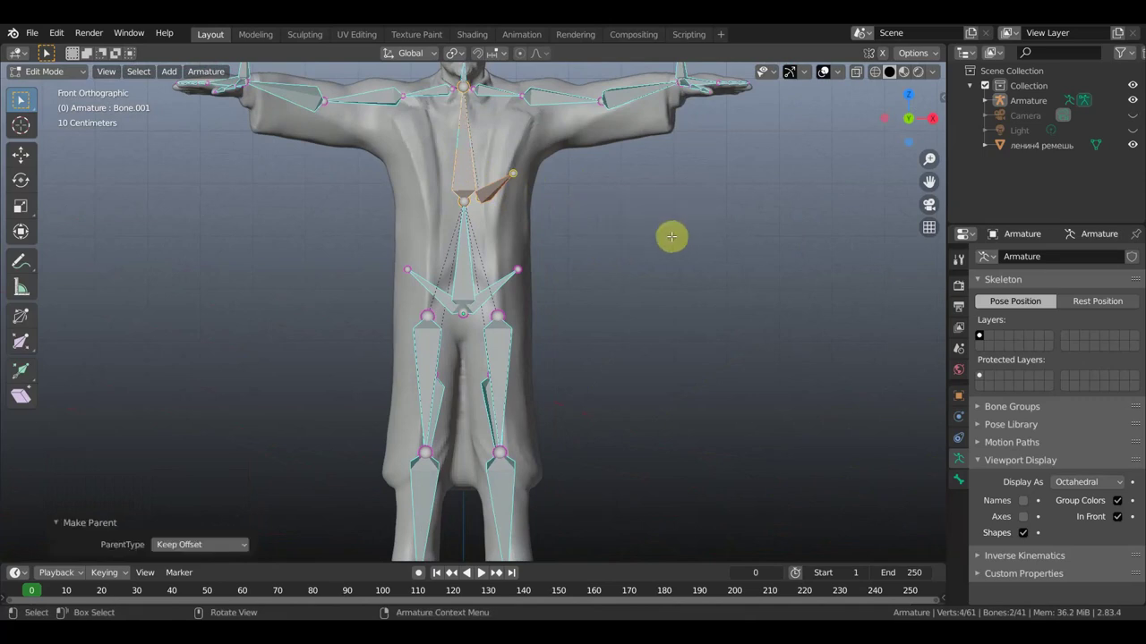
{"action": "scroll", "coordinate": [672, 238], "scroll_direction": "down", "scroll_amount": 3}
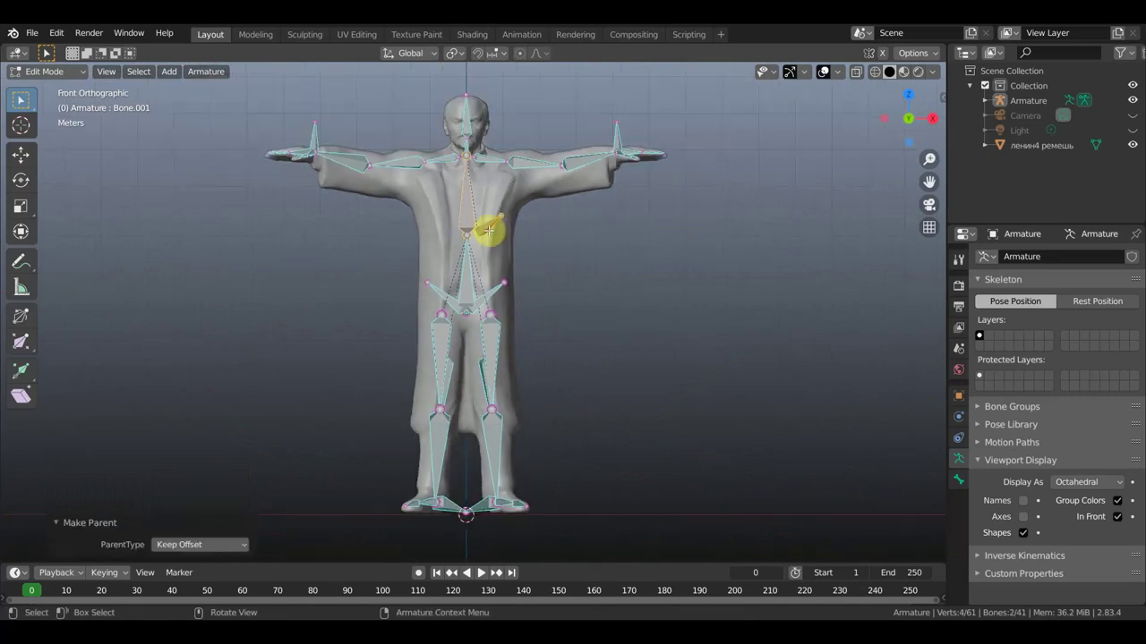
Duplicate the chest bone, mirror it on global X, and move the copy -1.3718 m in X
{"action": "left_click", "coordinate": [490, 227]}
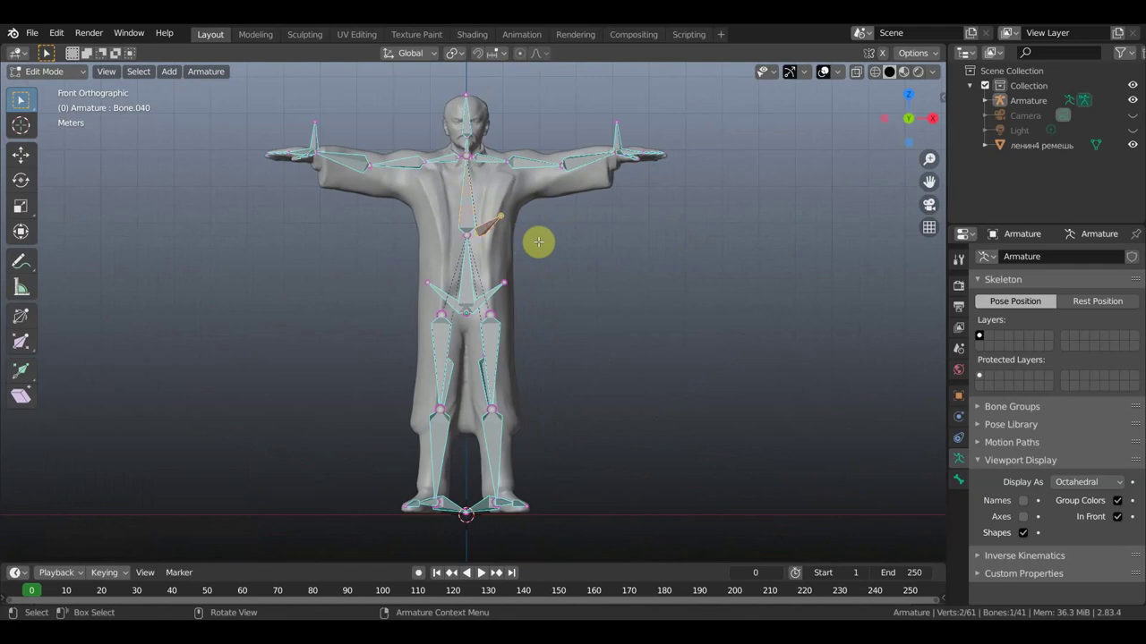
{"action": "key", "text": "shift+d"}
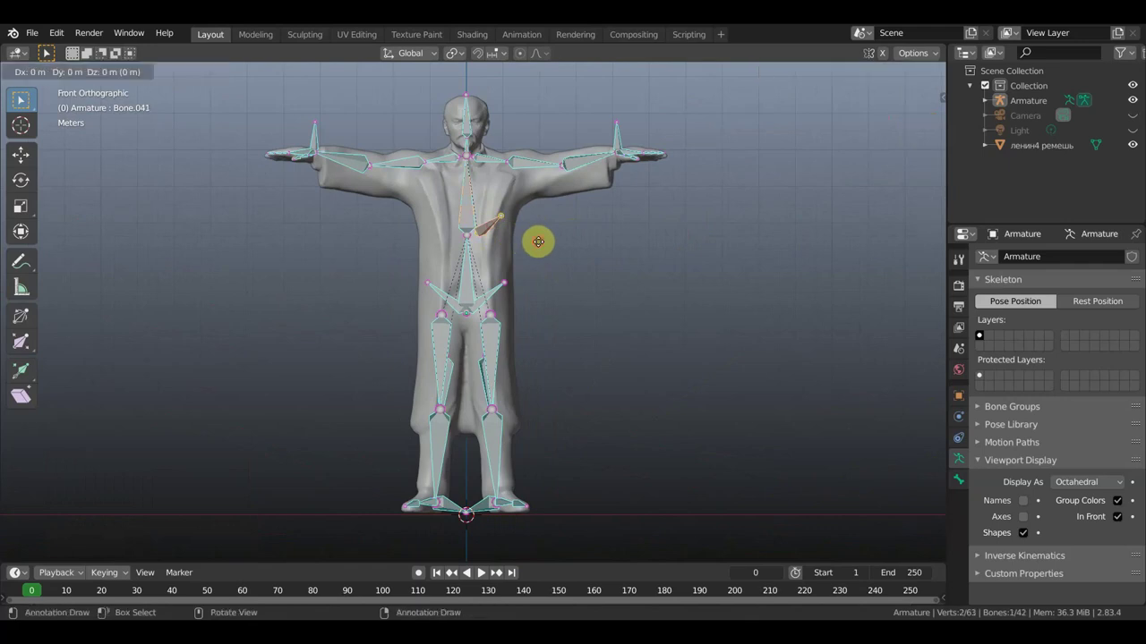
{"action": "right_click", "coordinate": [538, 241]}
{"action": "right_click", "coordinate": [486, 226]}
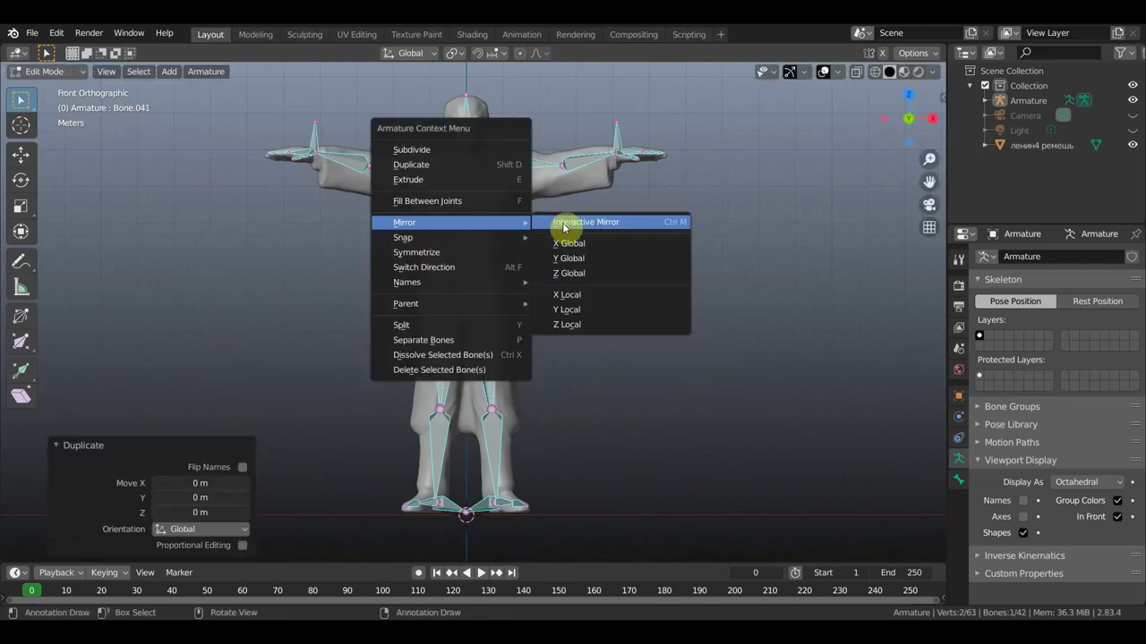
{"action": "left_click", "coordinate": [578, 247]}
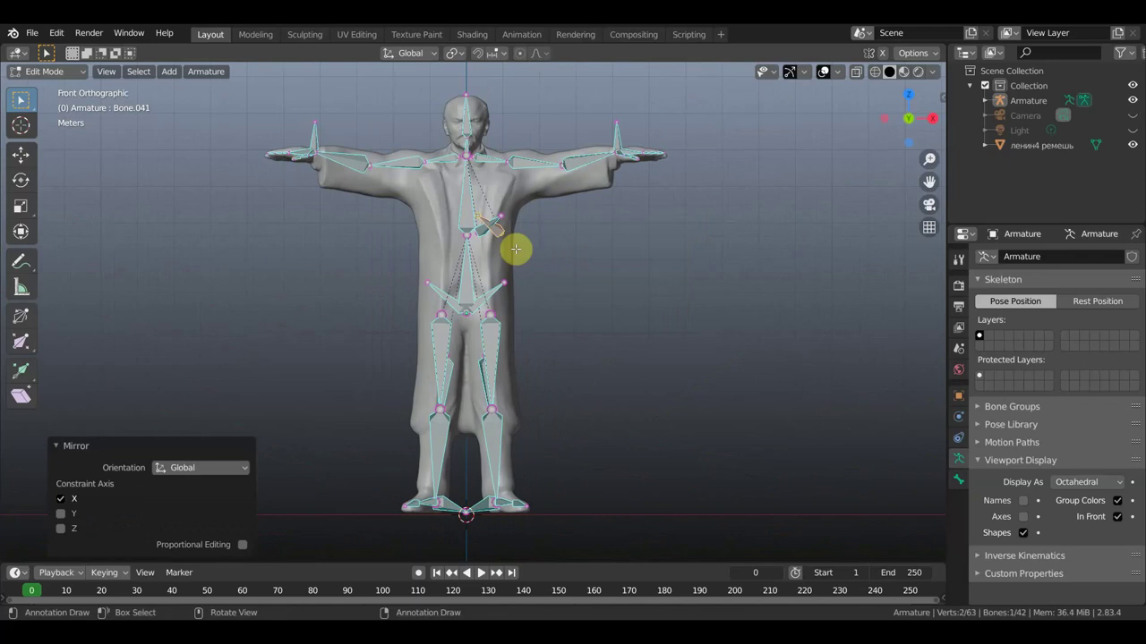
{"action": "left_click", "coordinate": [24, 154]}
{"action": "left_click_drag", "start_coordinate": [549, 225], "coordinate": [497, 230]}
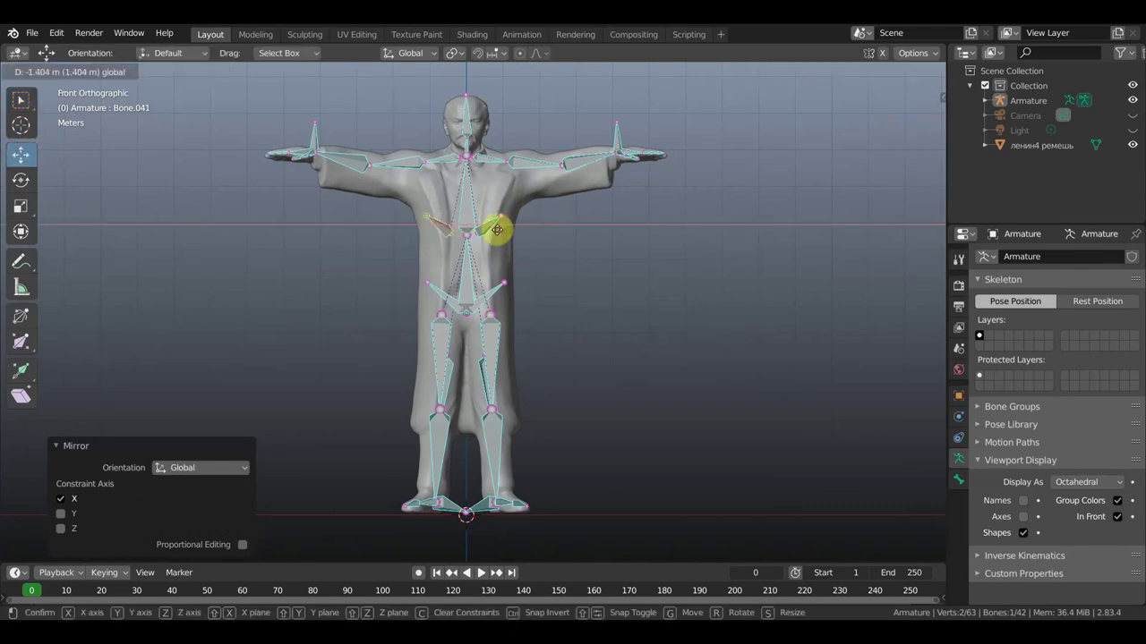
{"action": "left_click_drag", "start_coordinate": [498, 230], "coordinate": [497, 230]}
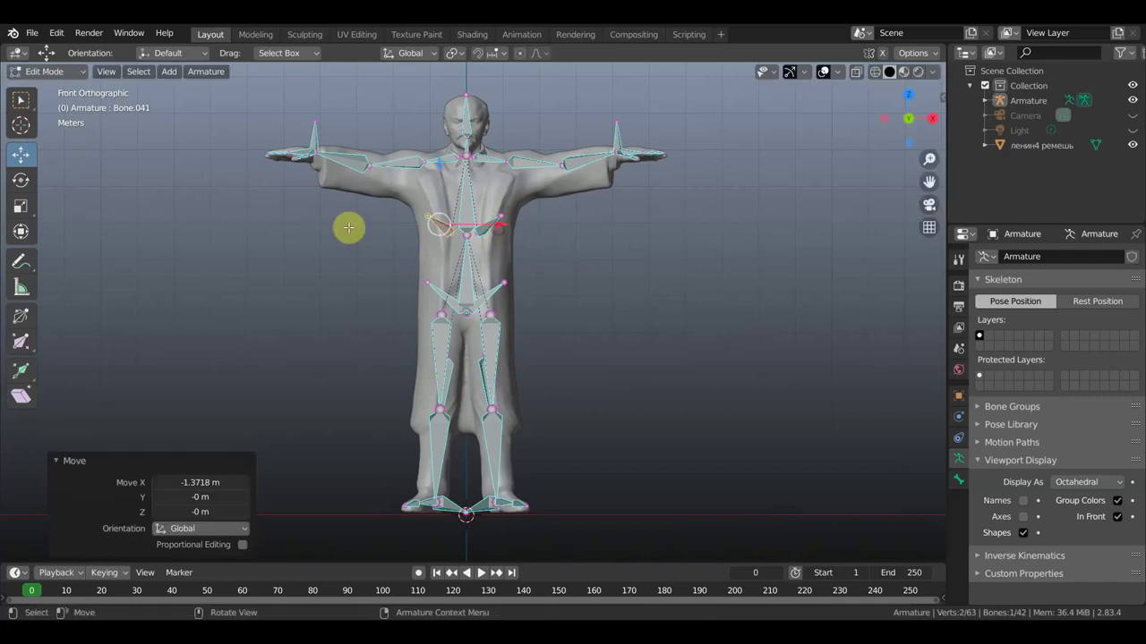
Return to box selection and orbit around the statue to review both chest bones
{"action": "left_click", "coordinate": [22, 99]}
{"action": "scroll", "coordinate": [507, 218], "scroll_direction": "down", "scroll_amount": 1}
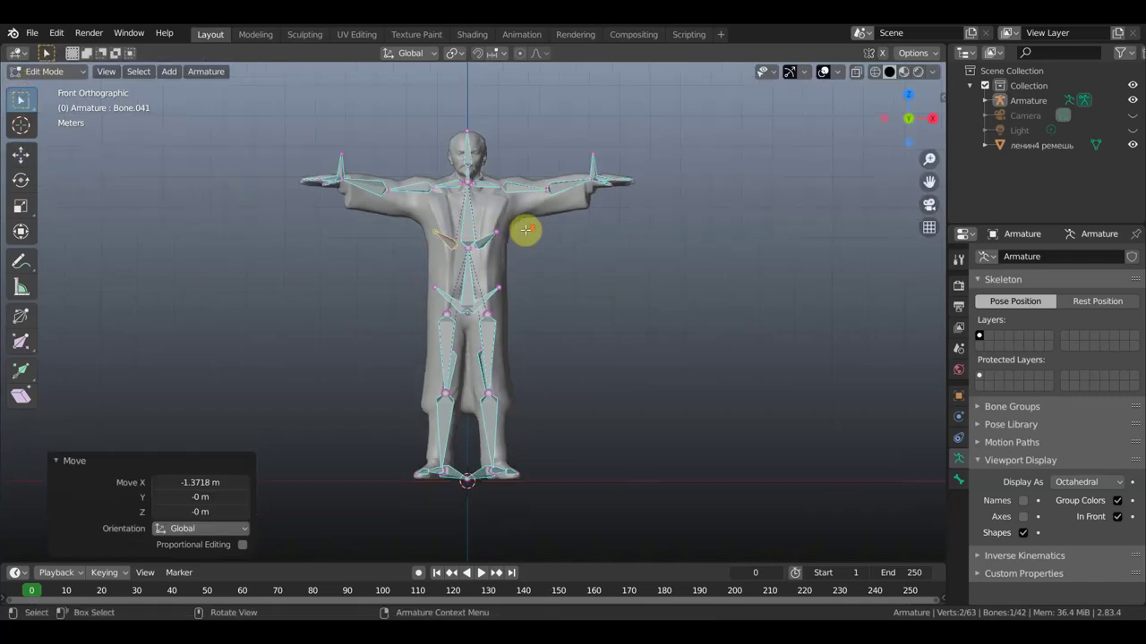
{"action": "scroll", "coordinate": [525, 230], "scroll_direction": "down", "scroll_amount": 2}
{"action": "mouse_move", "coordinate": [552, 256]}
{"action": "middle_mouse_down"}
{"action": "mouse_move", "coordinate": [537, 332]}
{"action": "mouse_move", "coordinate": [557, 314]}
{"action": "mouse_move", "coordinate": [555, 277]}
{"action": "mouse_move", "coordinate": [571, 277]}
{"action": "middle_mouse_up"}
{"action": "scroll", "coordinate": [556, 282], "scroll_direction": "up", "scroll_amount": 1}
{"action": "scroll", "coordinate": [555, 287], "scroll_direction": "up", "scroll_amount": 1}
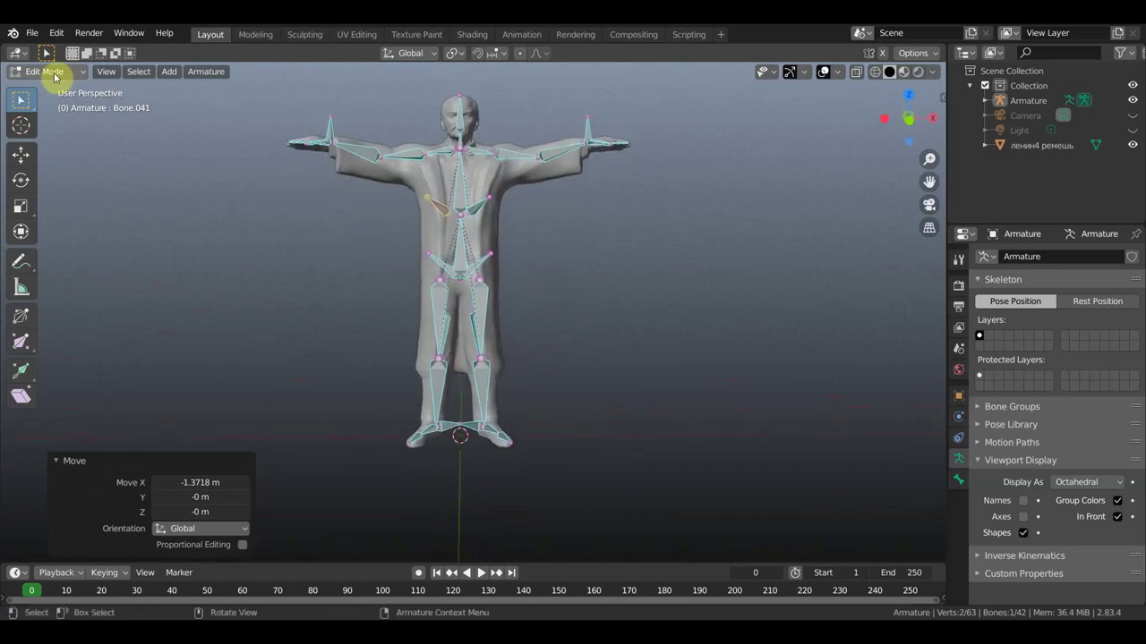
Return to Object Mode and save the project to the Desktop as ленин.blend
{"action": "left_click", "coordinate": [50, 71]}
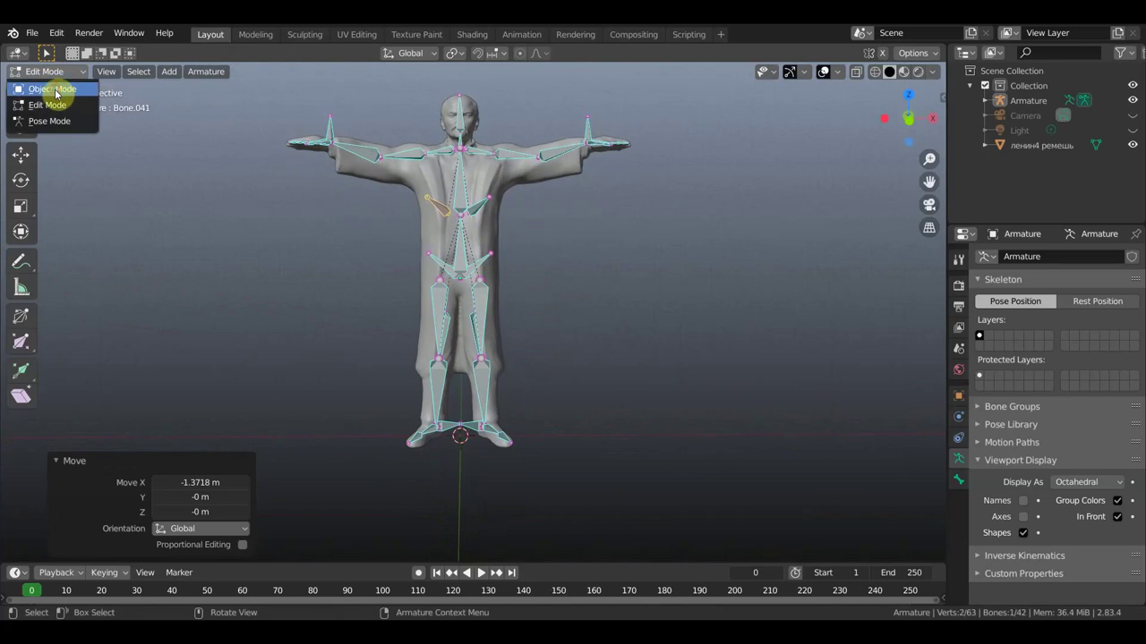
{"action": "left_click", "coordinate": [54, 90]}
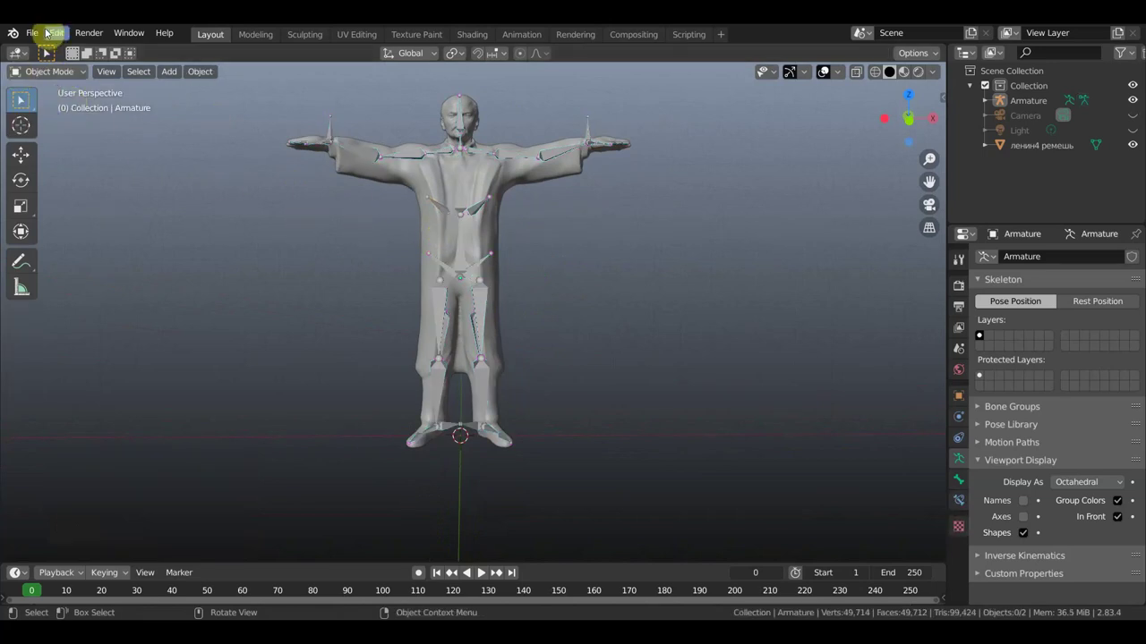
{"action": "left_click", "coordinate": [34, 33]}
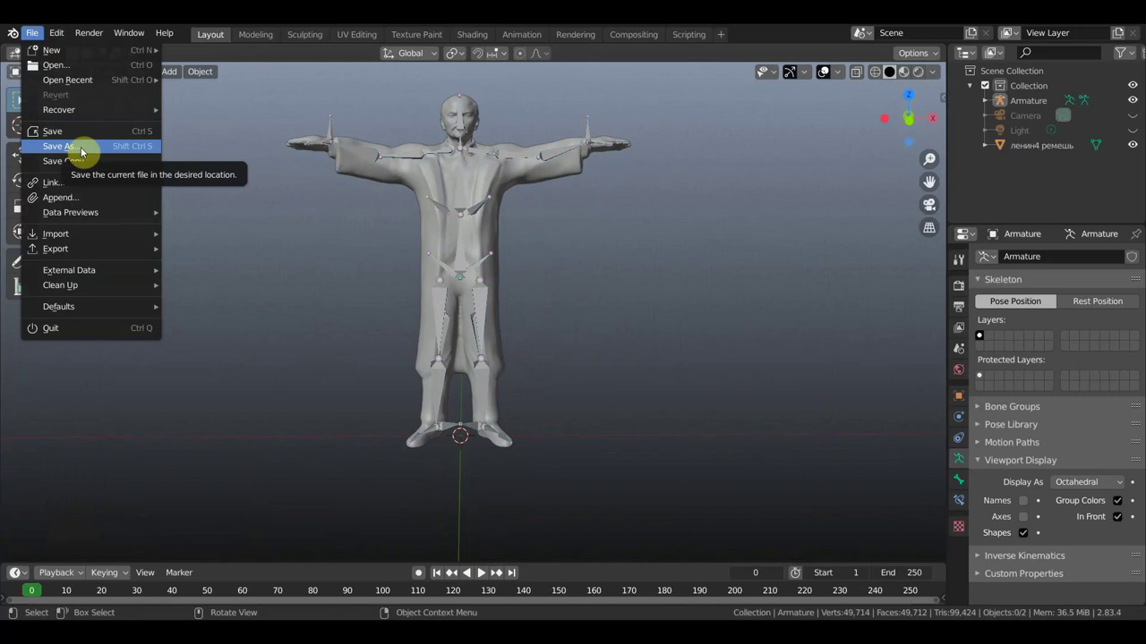
{"action": "left_click", "coordinate": [81, 149]}
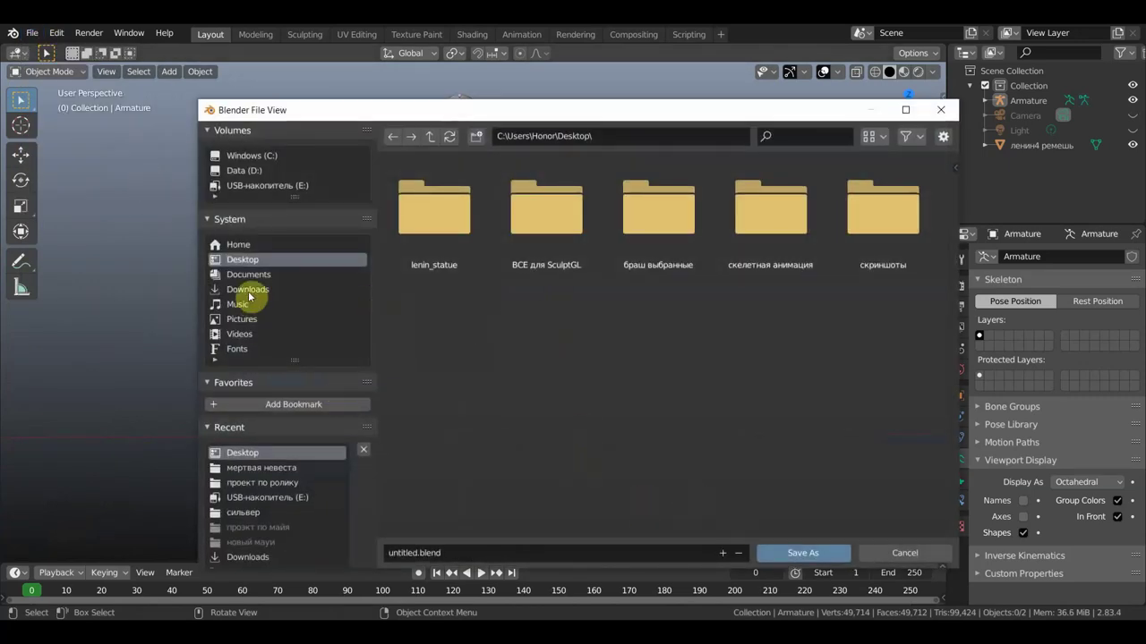
{"action": "left_click", "coordinate": [435, 555]}
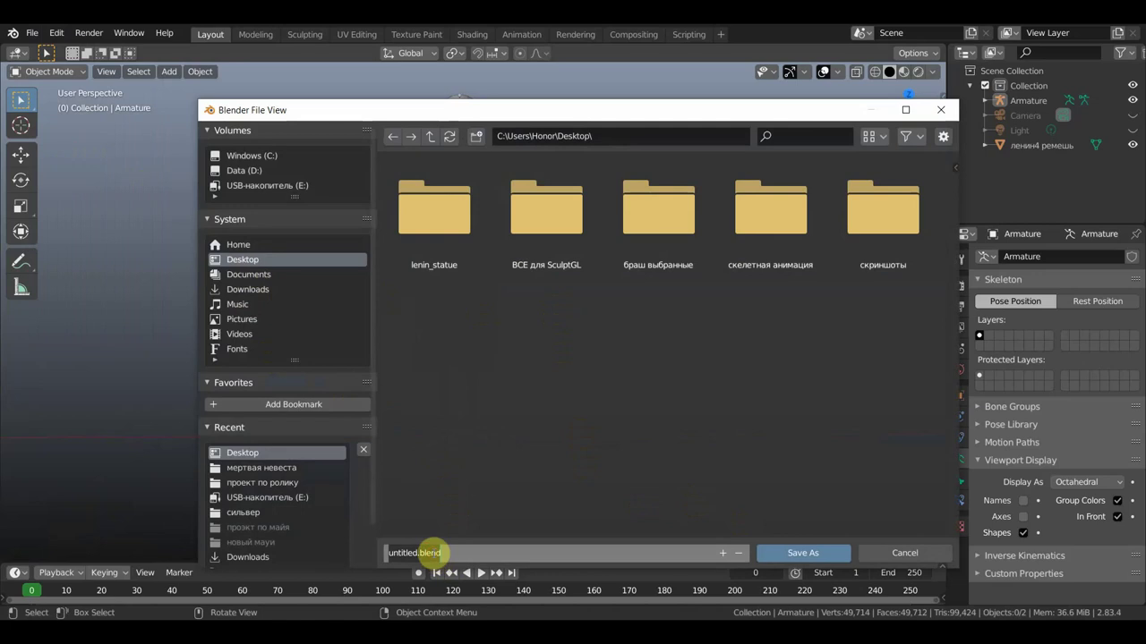
{"action": "type", "text": "ленин"}
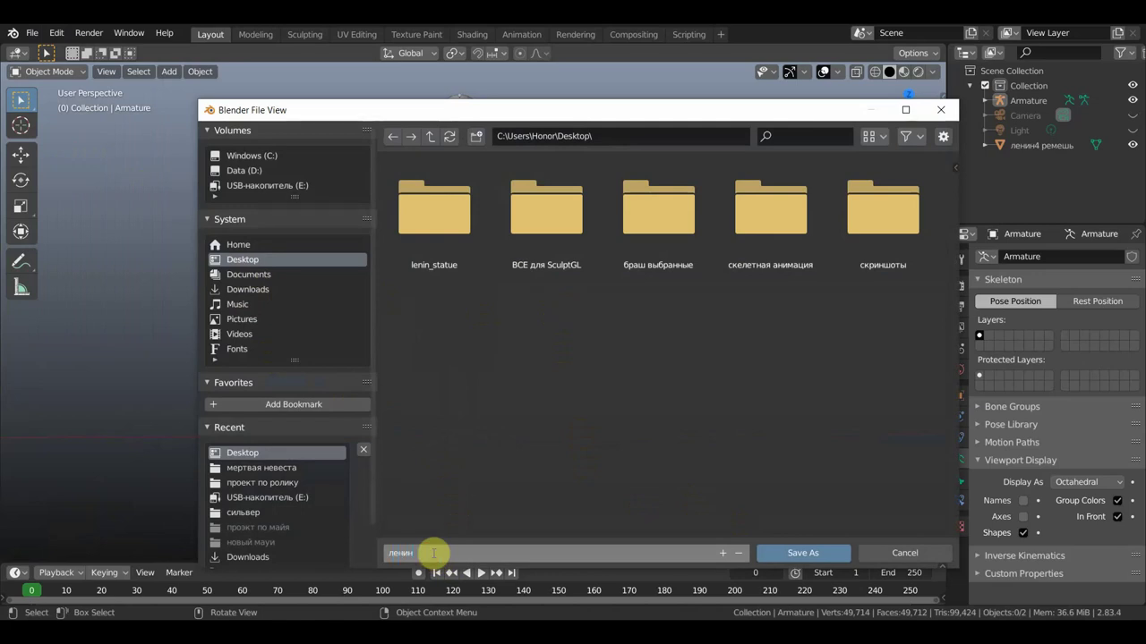
{"action": "key", "text": "Return"}
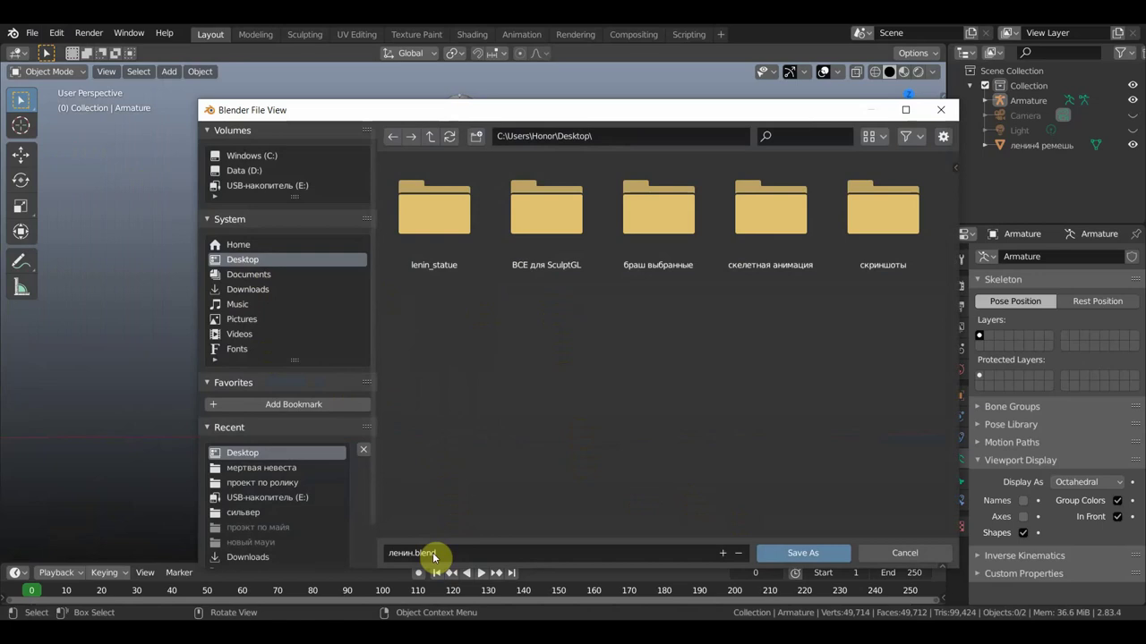
Select the statue mesh, then the armature as the active object for parenting
{"action": "left_click", "coordinate": [439, 189]}
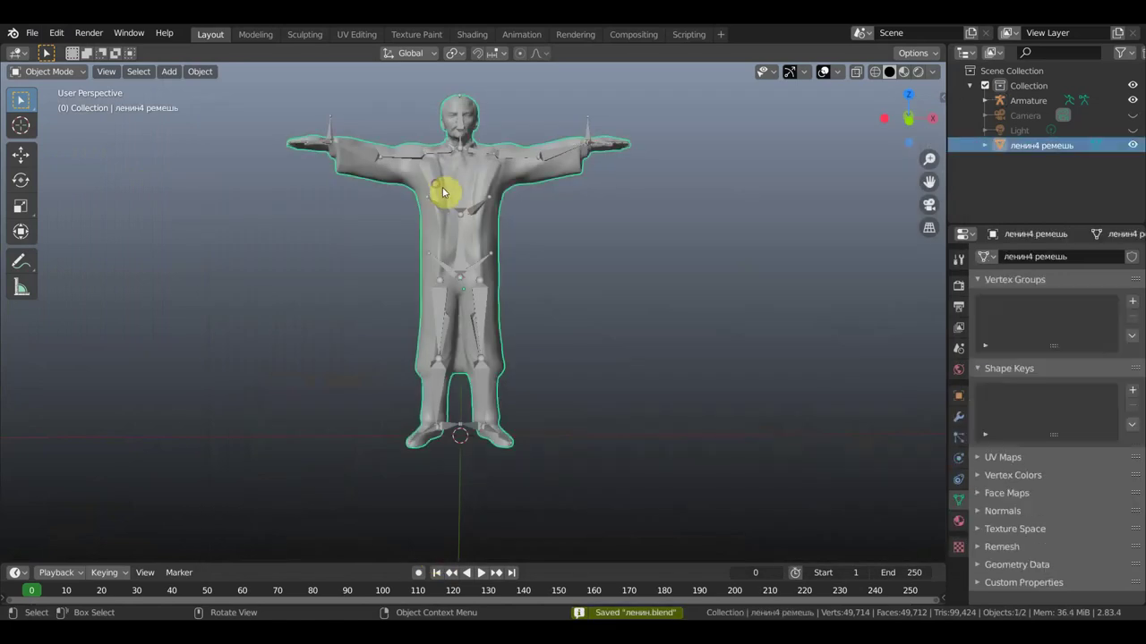
{"action": "left_click", "coordinate": [441, 205], "text": "shift"}
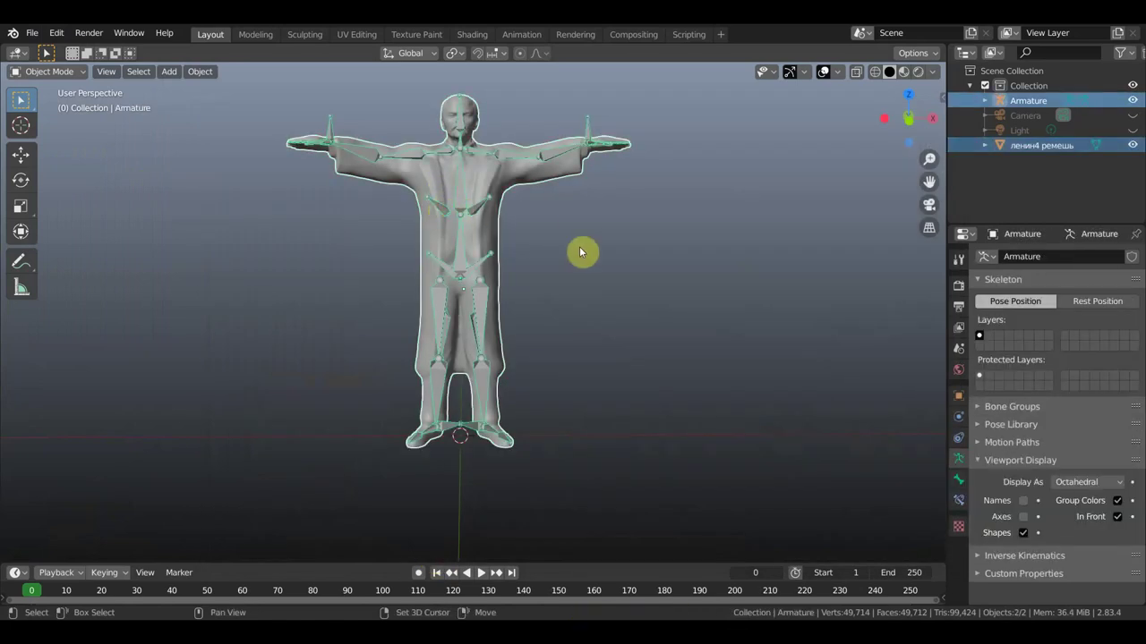
{"action": "key", "text": "ctrl+p"}
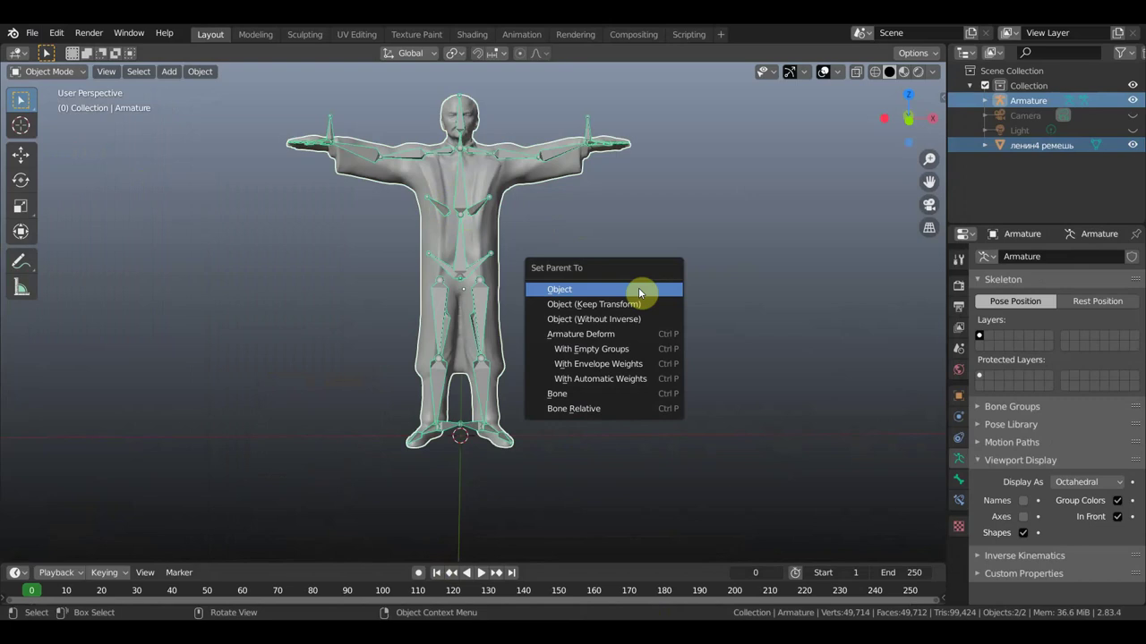
Parent the mesh to the armature With Automatic Weights and put the armature in Pose Mode
{"action": "left_click", "coordinate": [601, 380]}
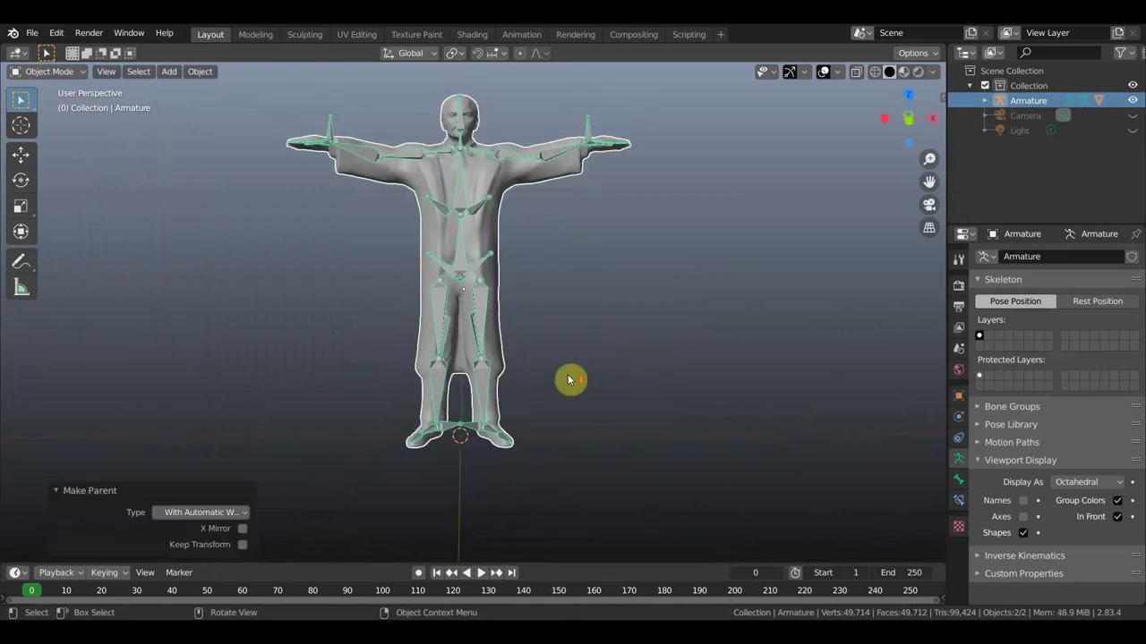
{"action": "left_click", "coordinate": [401, 156]}
{"action": "left_click", "coordinate": [332, 161]}
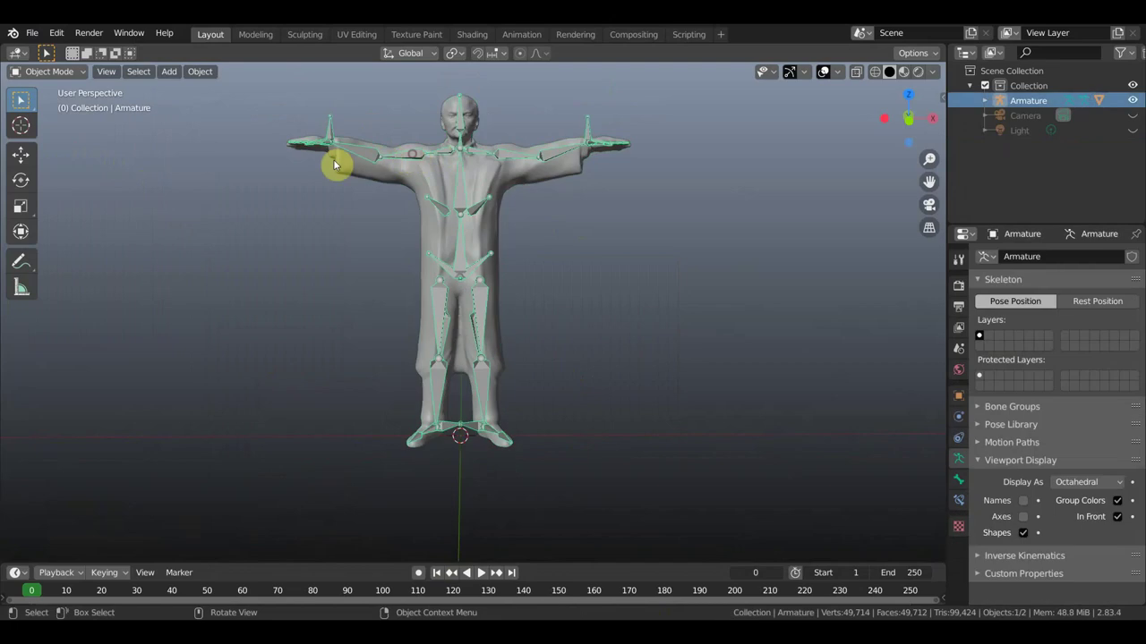
{"action": "left_click", "coordinate": [55, 71]}
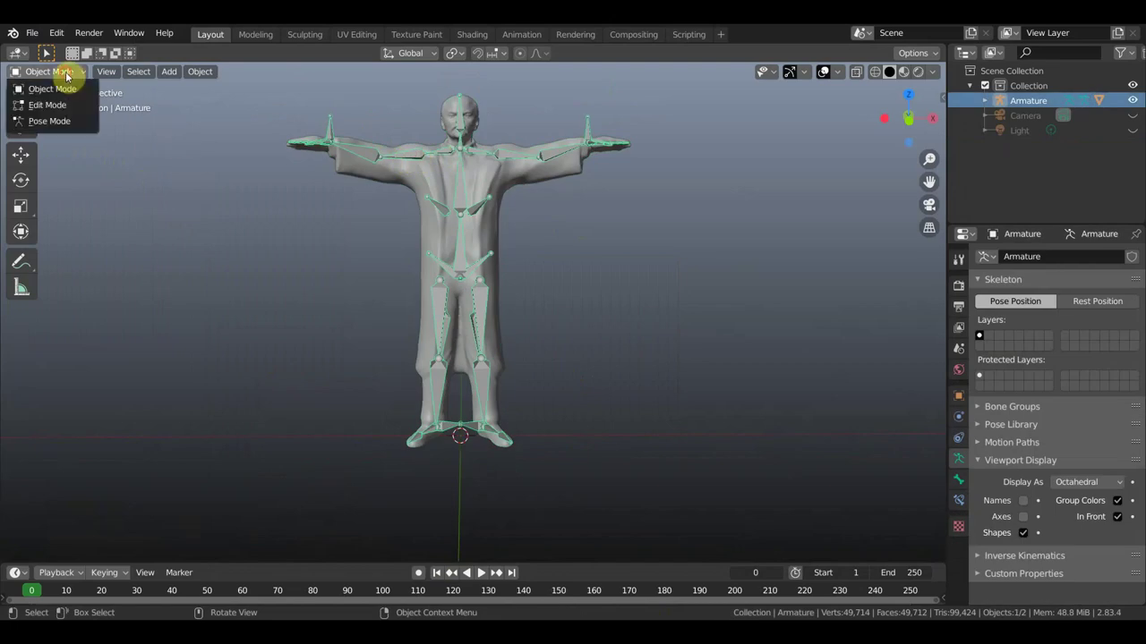
{"action": "left_click", "coordinate": [89, 117]}
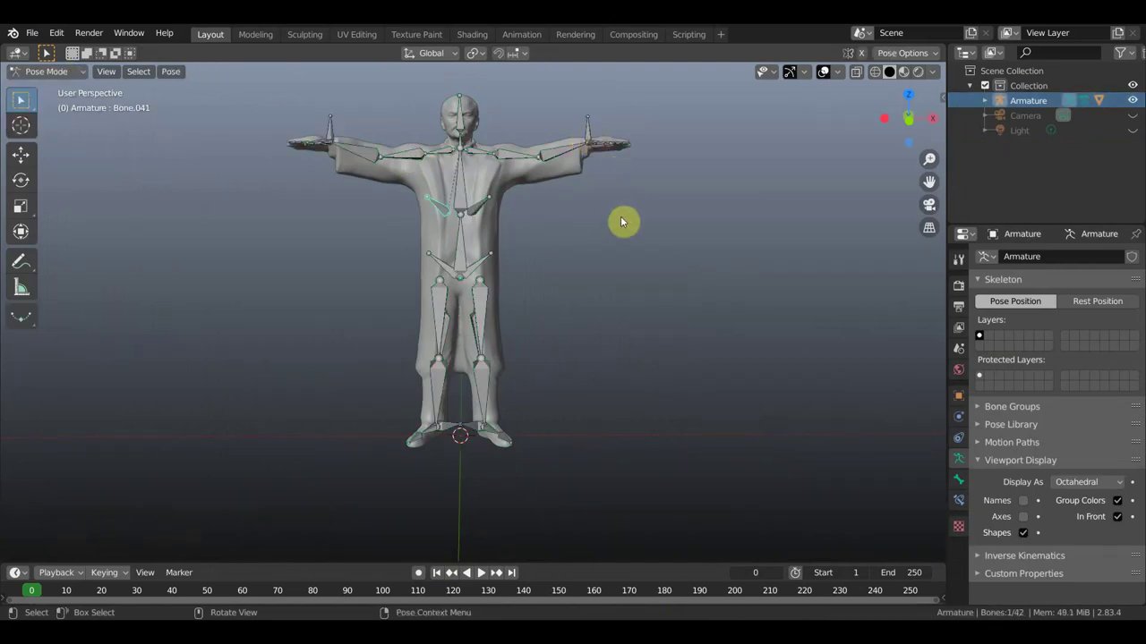
Select the right hand bone together with the right forearm bone
{"action": "scroll", "coordinate": [622, 251], "scroll_direction": "up", "scroll_amount": 2, "text": "shift"}
{"action": "scroll", "coordinate": [615, 206], "scroll_direction": "up", "scroll_amount": 2}
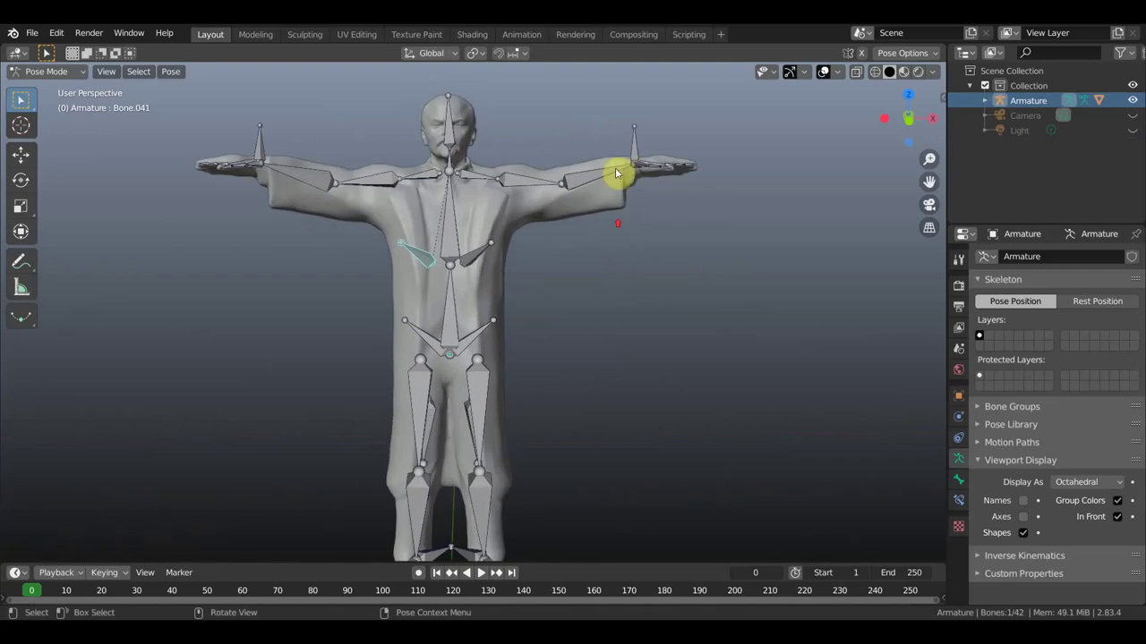
{"action": "left_click", "coordinate": [636, 150]}
{"action": "left_click", "coordinate": [597, 179], "text": "shift"}
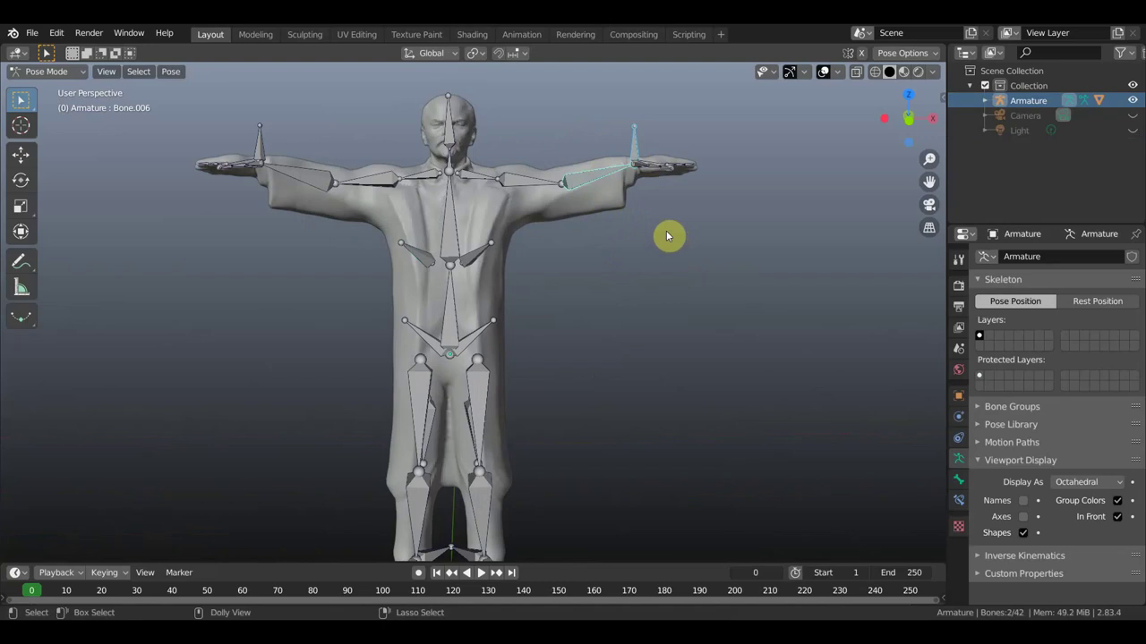
Add an Inverse Kinematics constraint to forearm Bone.006 aimed at Bone.014
{"action": "key", "text": "shift+ctrl+c"}
{"action": "left_click", "coordinate": [543, 286]}
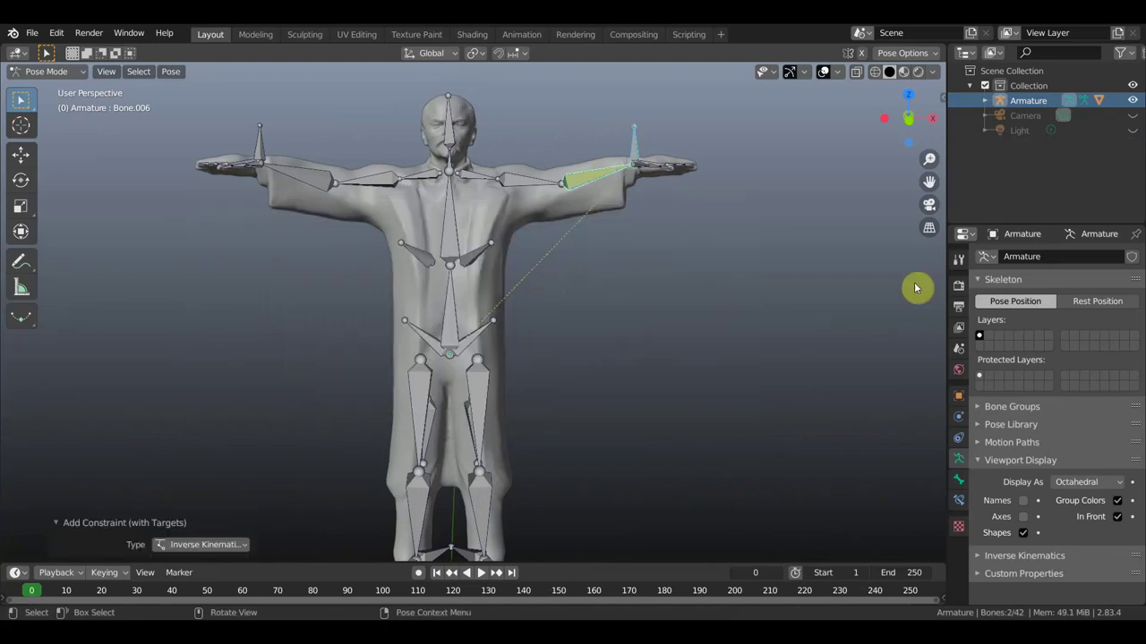
{"action": "left_click", "coordinate": [957, 438]}
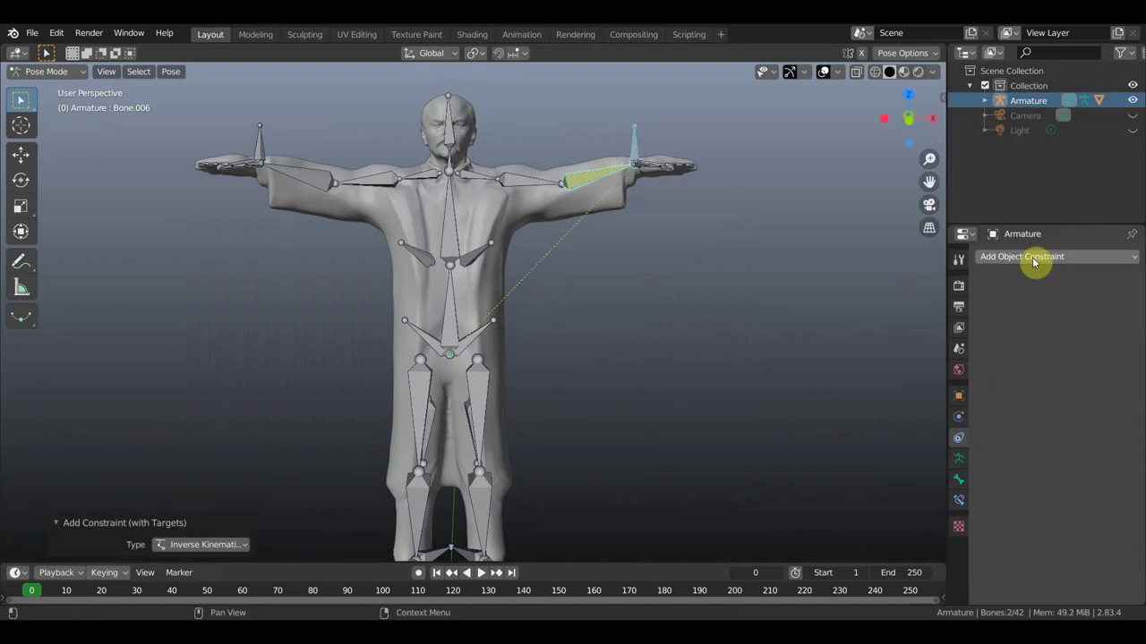
Check Bone.006's IK constraint in Bone Constraints, then select left hand bone Bone.032
{"action": "left_click", "coordinate": [1034, 258]}
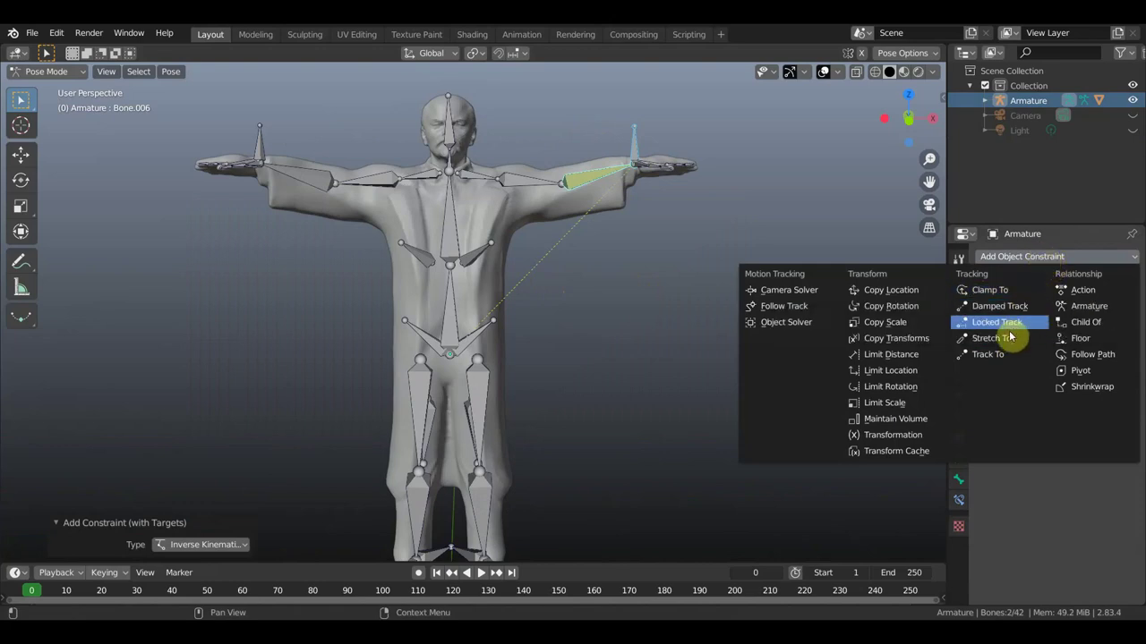
{"action": "key", "text": "Escape"}
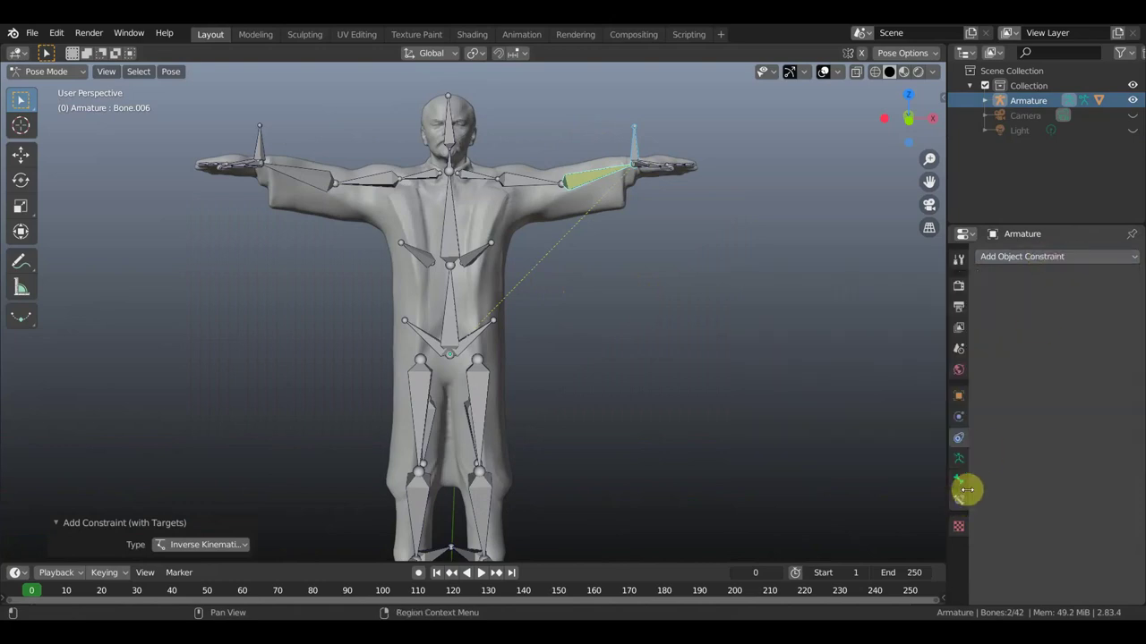
{"action": "left_click", "coordinate": [960, 484]}
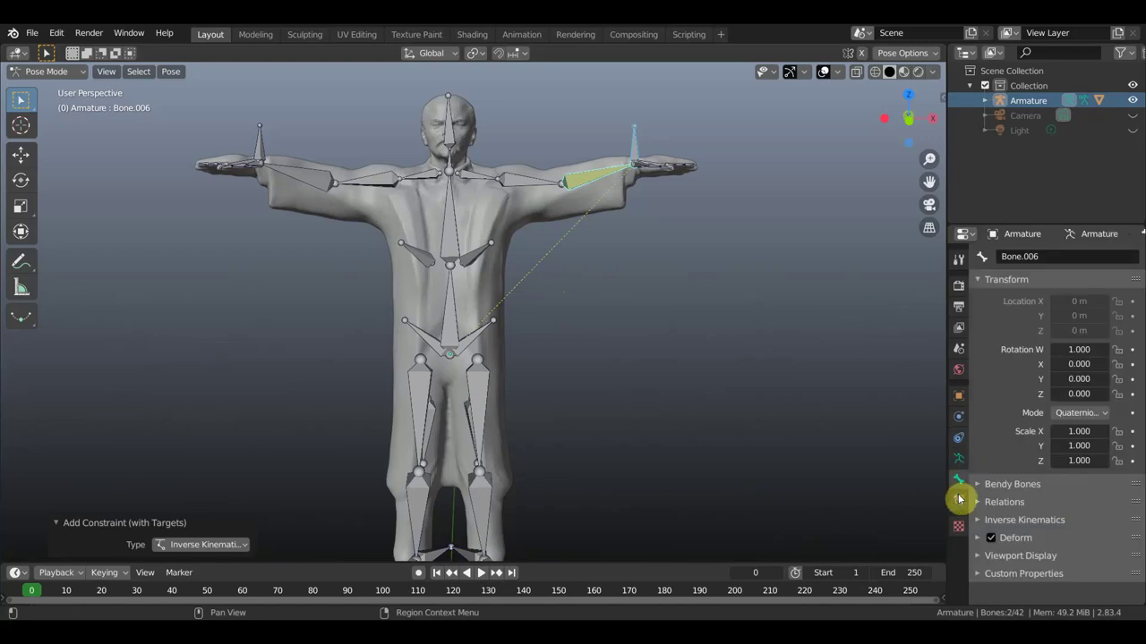
{"action": "left_click", "coordinate": [958, 499]}
{"action": "left_click", "coordinate": [1058, 258]}
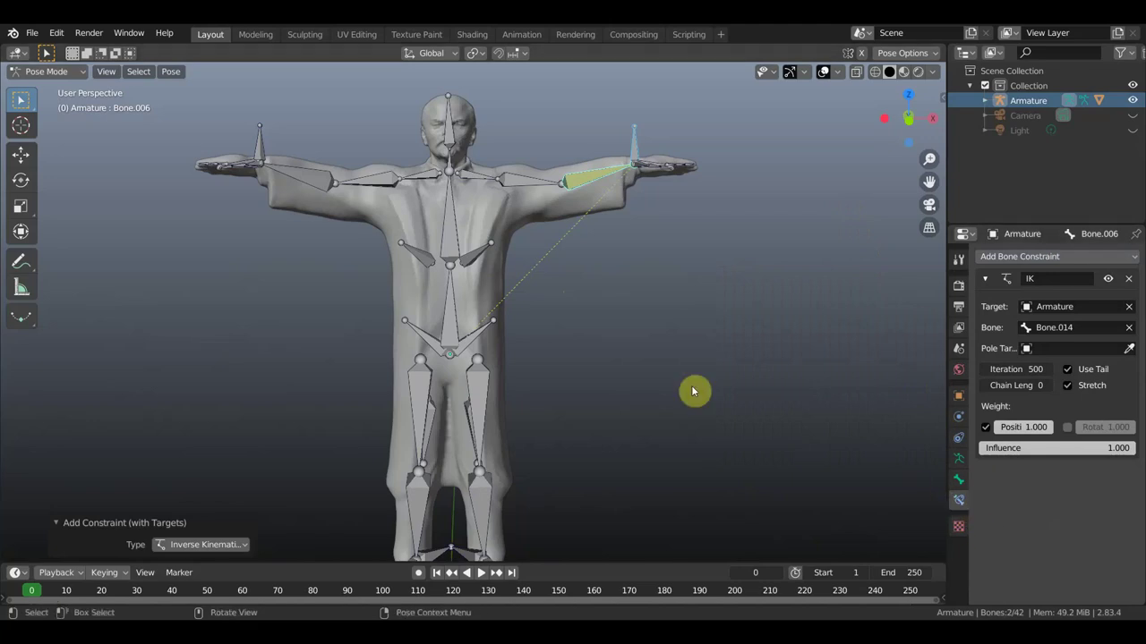
{"action": "left_click", "coordinate": [258, 151]}
Give upper-arm Bone.024 an Inverse Kinematics constraint targeting hand bone Bone.032
{"action": "left_click", "coordinate": [304, 182], "text": "shift"}
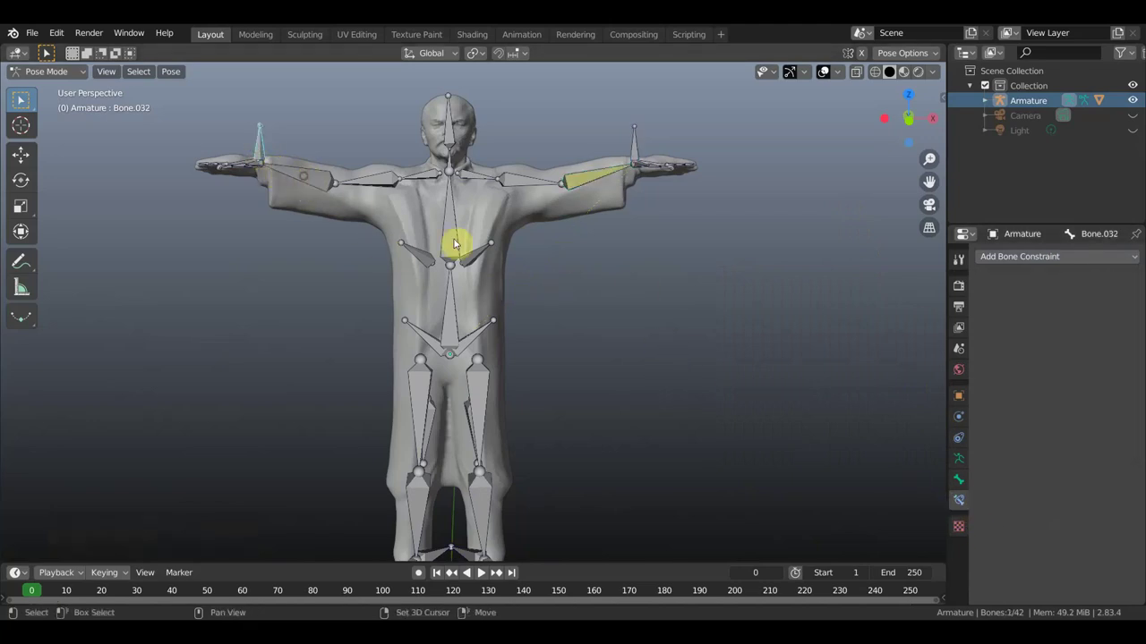
{"action": "key", "text": "shift+ctrl+c"}
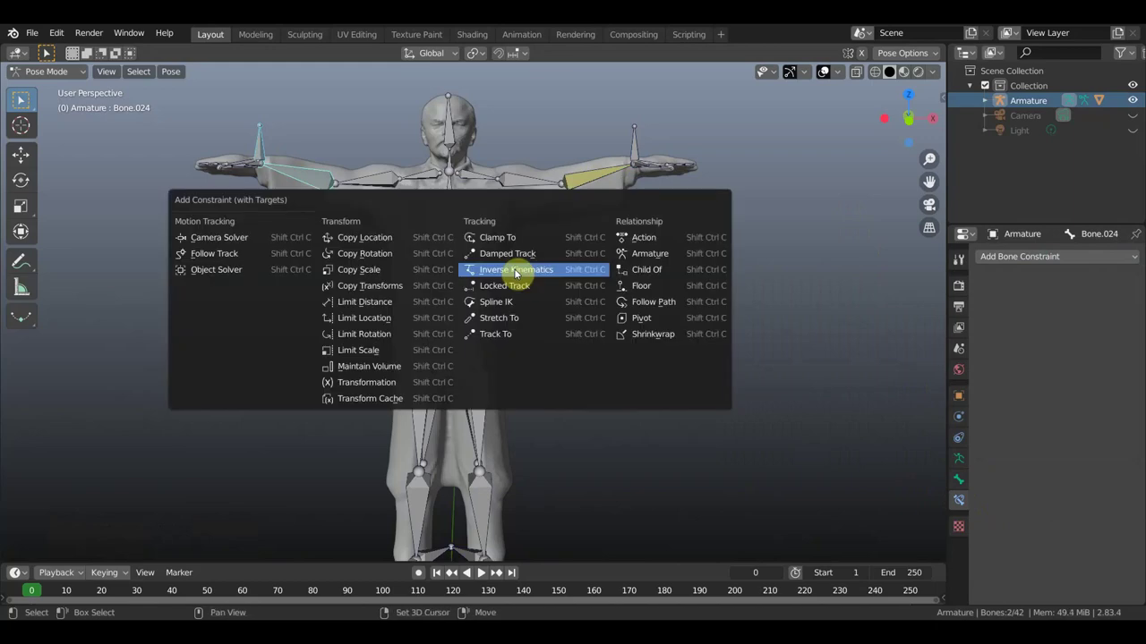
{"action": "left_click", "coordinate": [527, 270]}
Orbit to a side view of the statue and select shin bone Bone.016
{"action": "scroll", "coordinate": [571, 307], "scroll_direction": "down", "scroll_amount": 5}
{"action": "mouse_move", "coordinate": [589, 331]}
{"action": "middle_mouse_down"}
{"action": "mouse_move", "coordinate": [589, 244]}
{"action": "mouse_move", "coordinate": [523, 295]}
{"action": "mouse_move", "coordinate": [442, 289]}
{"action": "middle_mouse_up"}
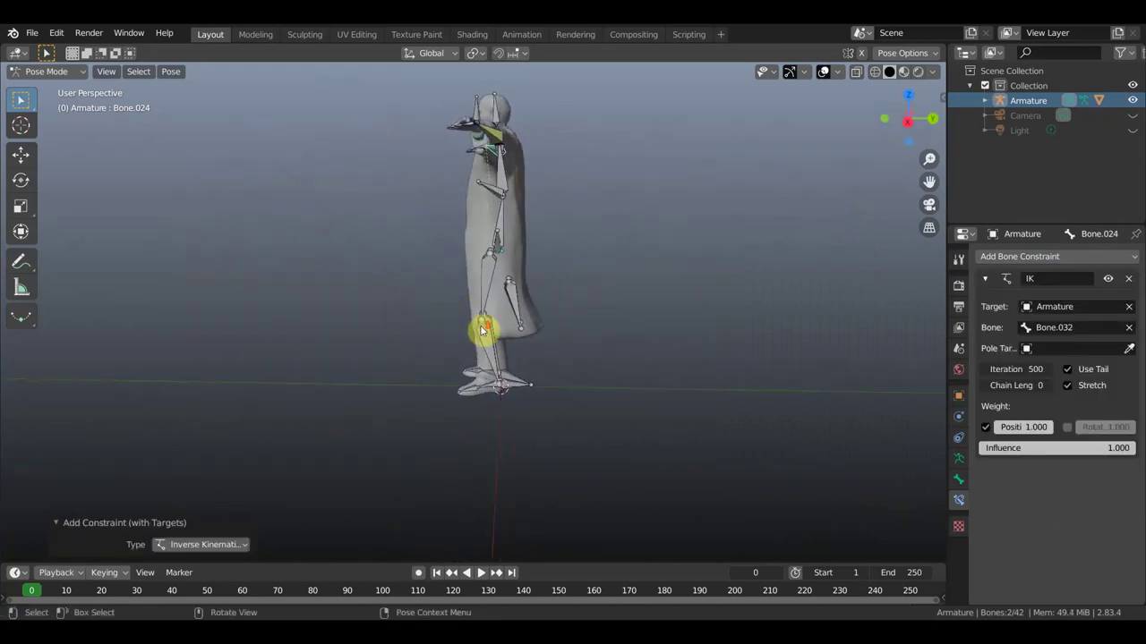
{"action": "scroll", "coordinate": [486, 332], "scroll_direction": "up", "scroll_amount": 5}
{"action": "left_click", "coordinate": [532, 440]}
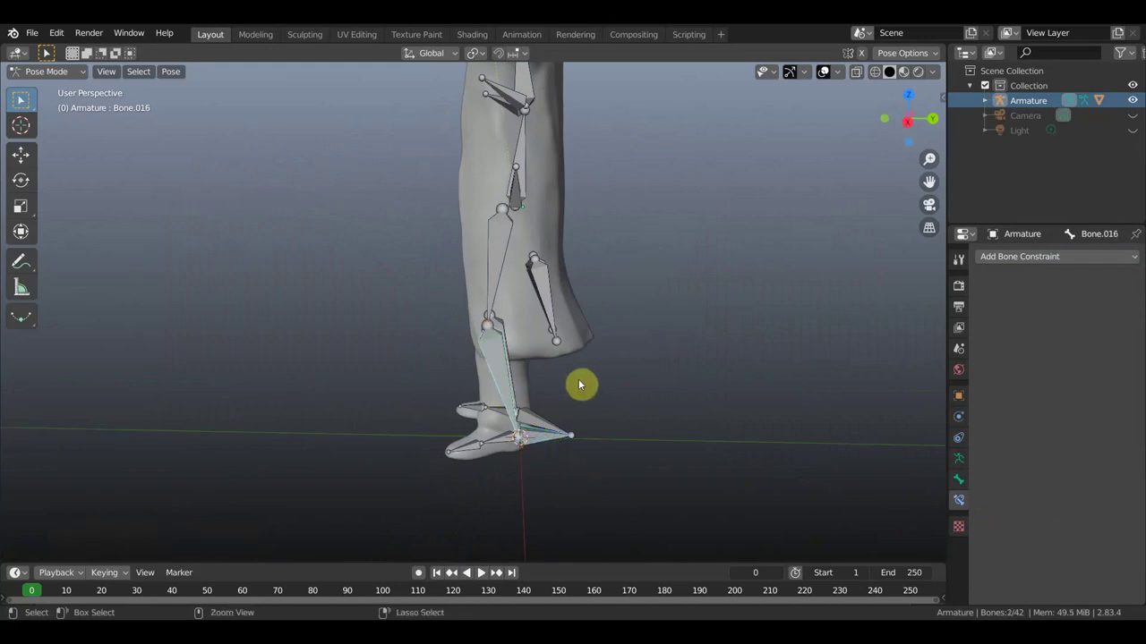
Add IK constraints to shin bones Bone.016 and Bone.034, targeting Bone.019 and Bone.037
{"action": "key", "text": "shift+ctrl+c"}
{"action": "left_click", "coordinate": [579, 385]}
{"action": "mouse_move", "coordinate": [629, 409]}
{"action": "middle_mouse_down"}
{"action": "mouse_move", "coordinate": [561, 414]}
{"action": "mouse_move", "coordinate": [557, 442]}
{"action": "middle_mouse_up"}
{"action": "left_click", "coordinate": [542, 406]}
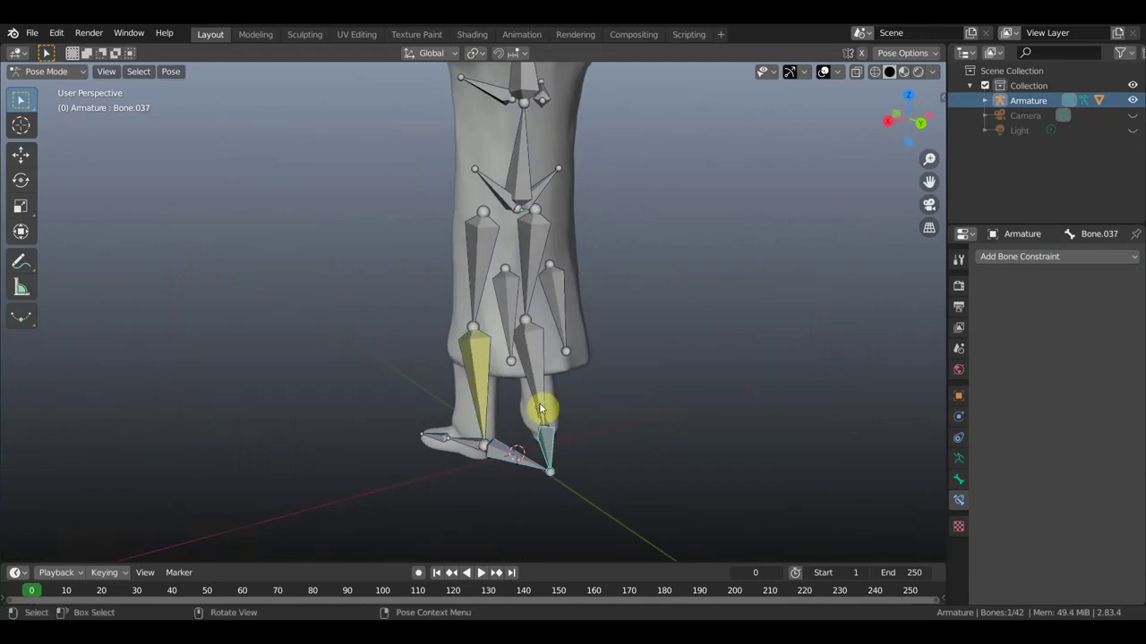
{"action": "key", "text": "shift+ctrl+c"}
{"action": "left_click", "coordinate": [600, 414]}
Set the IK chain length to 2 on both shin bones, Bone.016 and Bone.034
{"action": "scroll", "coordinate": [597, 414], "scroll_direction": "down", "scroll_amount": 3}
{"action": "middle_click_drag", "start_coordinate": [590, 414], "coordinate": [672, 404]}
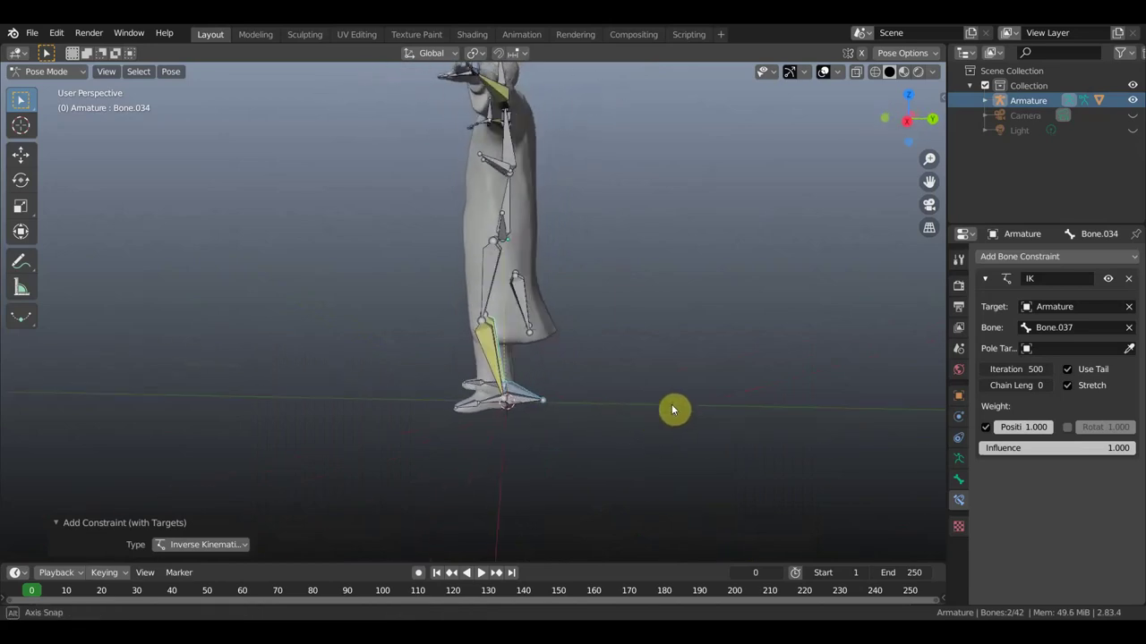
{"action": "scroll", "coordinate": [559, 381], "scroll_direction": "up", "scroll_amount": 2}
{"action": "mouse_move", "coordinate": [609, 376]}
{"action": "middle_mouse_down"}
{"action": "mouse_move", "coordinate": [624, 378]}
{"action": "mouse_move", "coordinate": [601, 391]}
{"action": "middle_mouse_up"}
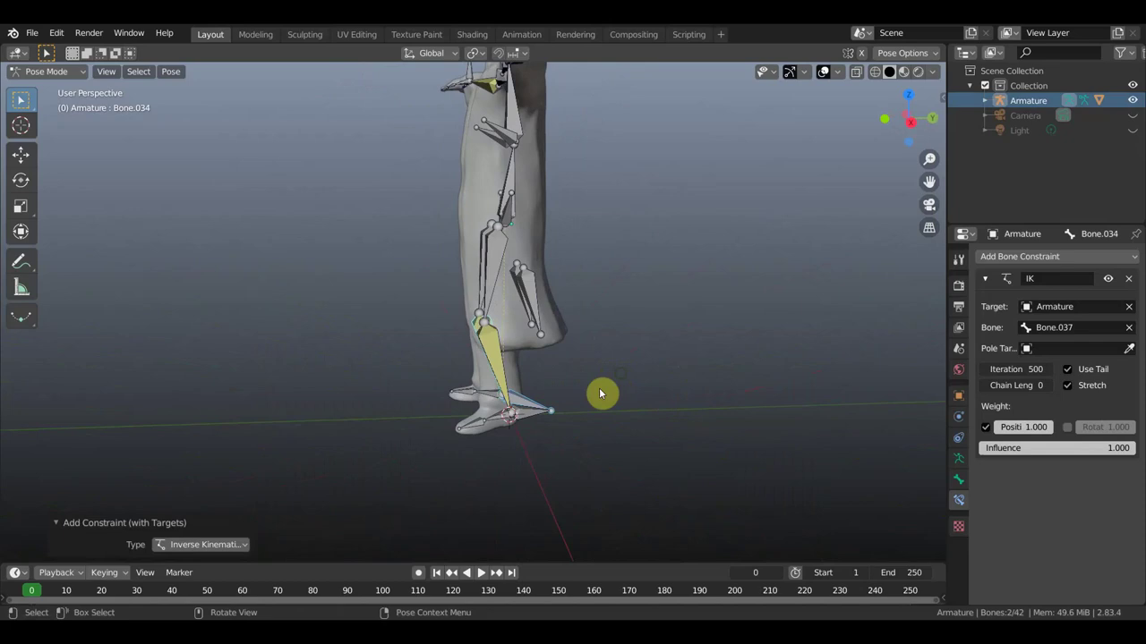
{"action": "left_click", "coordinate": [503, 369]}
{"action": "left_click", "coordinate": [1049, 386]}
{"action": "left_click", "coordinate": [1049, 386]}
{"action": "mouse_move", "coordinate": [650, 413]}
{"action": "middle_mouse_down"}
{"action": "mouse_move", "coordinate": [811, 416]}
{"action": "mouse_move", "coordinate": [549, 417]}
{"action": "middle_mouse_up"}
{"action": "left_click", "coordinate": [427, 354]}
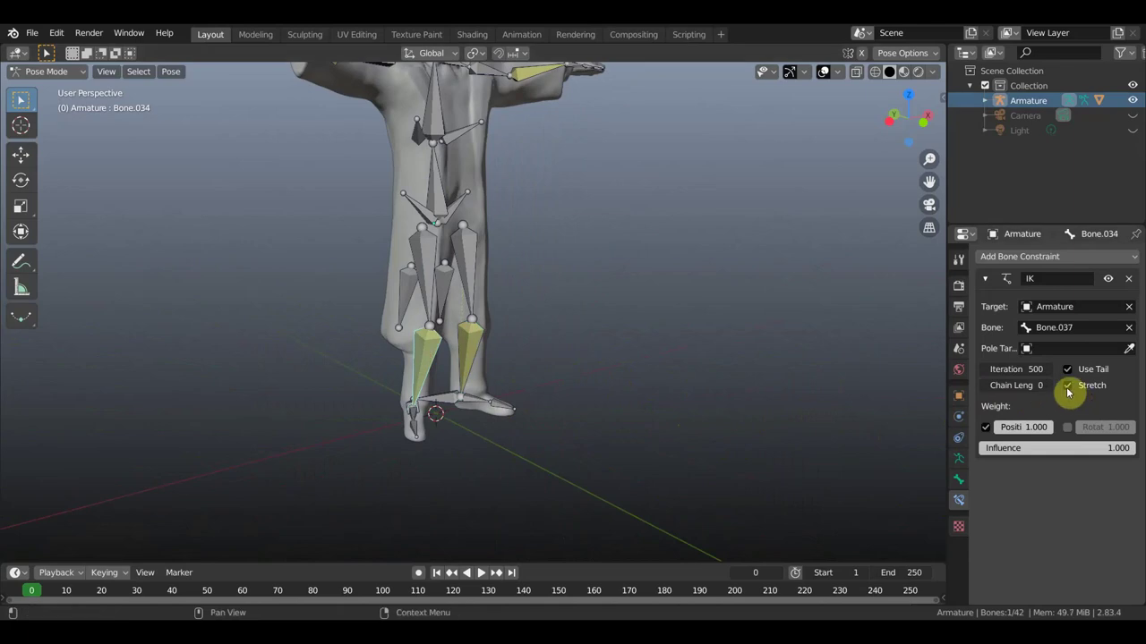
{"action": "left_click", "coordinate": [1050, 387]}
{"action": "left_click", "coordinate": [1050, 386]}
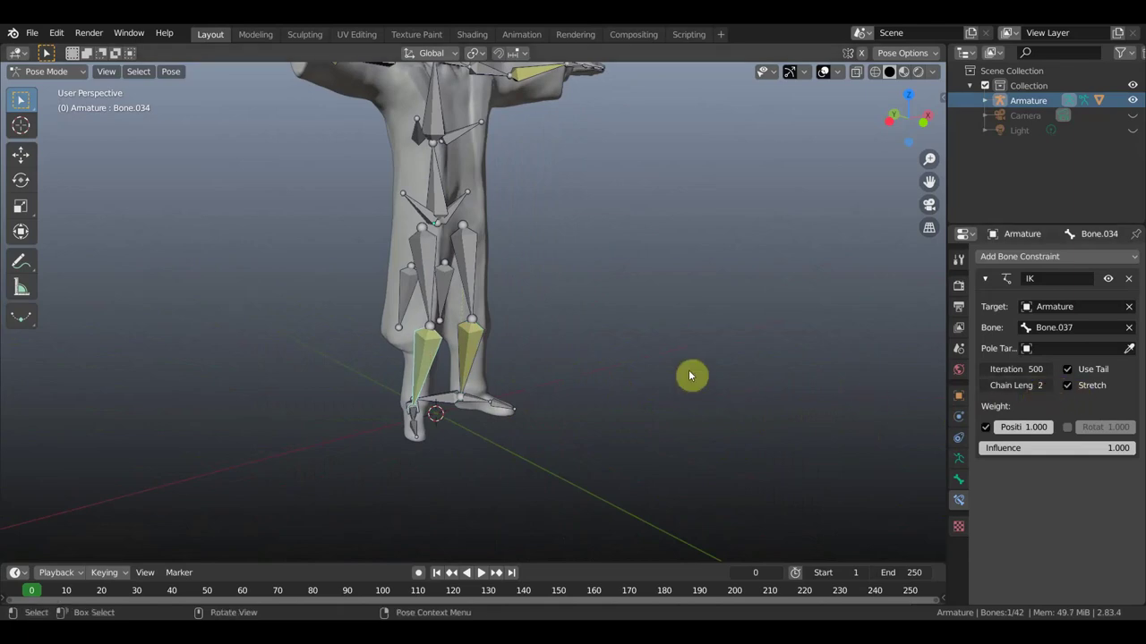
Increase Bone.006's IK chain length, then select left upper-arm Bone.024
{"action": "middle_click_drag", "start_coordinate": [673, 359], "coordinate": [685, 470], "text": "shift"}
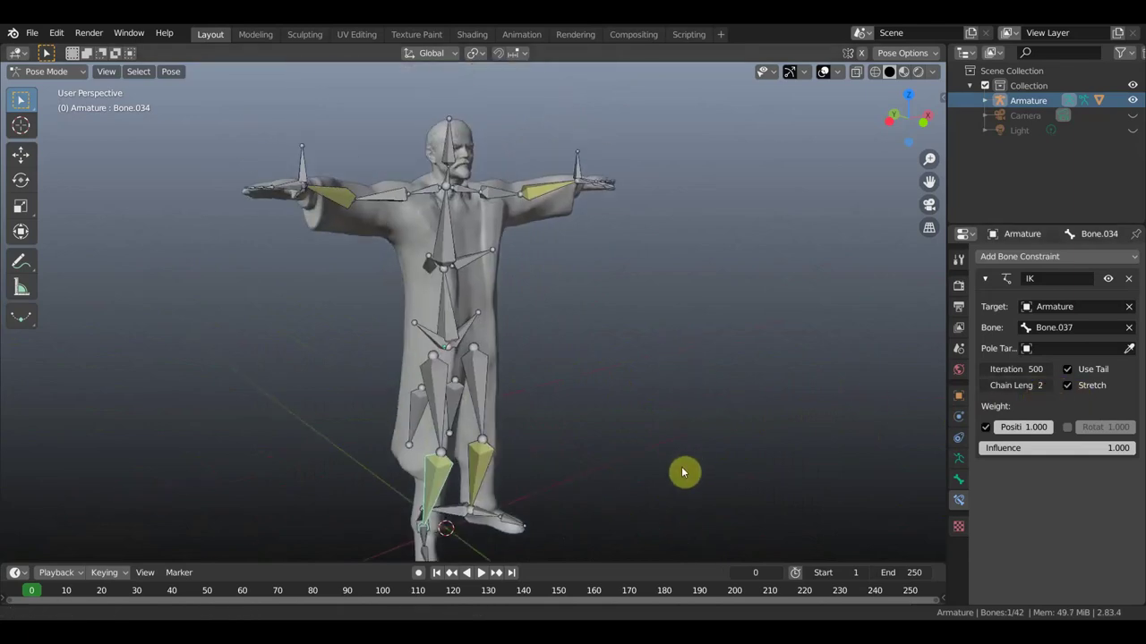
{"action": "left_click", "coordinate": [538, 202]}
{"action": "left_click", "coordinate": [1050, 387]}
{"action": "mouse_move", "coordinate": [678, 358]}
{"action": "middle_mouse_down"}
{"action": "mouse_move", "coordinate": [619, 358]}
{"action": "mouse_move", "coordinate": [526, 217]}
{"action": "middle_mouse_up"}
{"action": "left_click", "coordinate": [324, 200]}
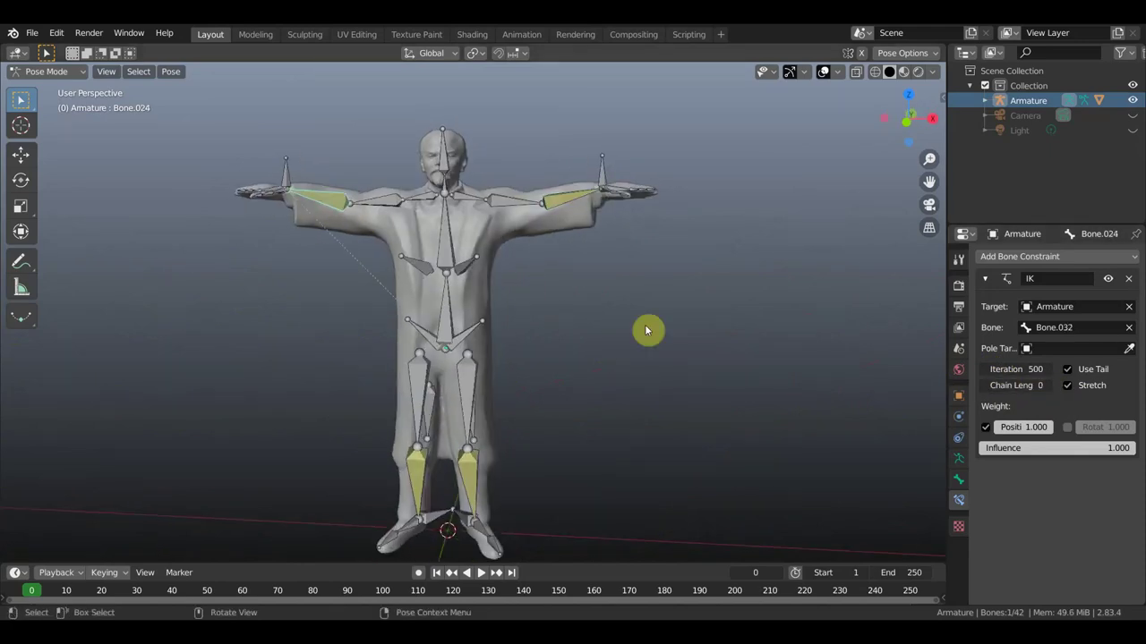
Set Bone.024's IK chain length to 2, then test-move hand bone Bone.014 and undo
{"action": "left_click", "coordinate": [1052, 387]}
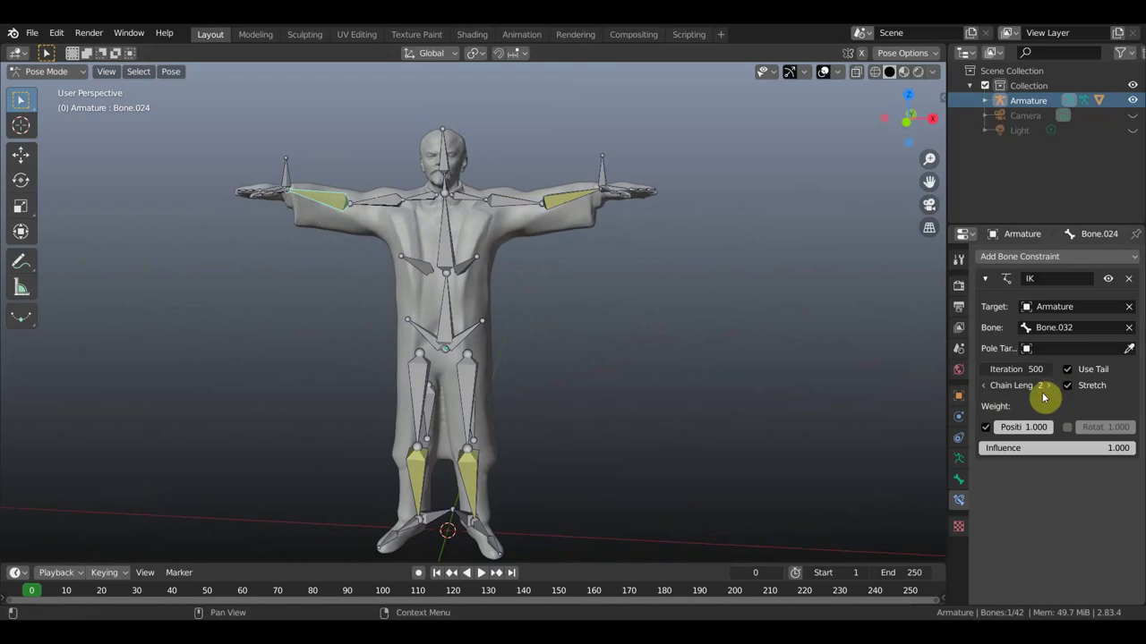
{"action": "left_click", "coordinate": [600, 167]}
{"action": "key", "text": "g"}
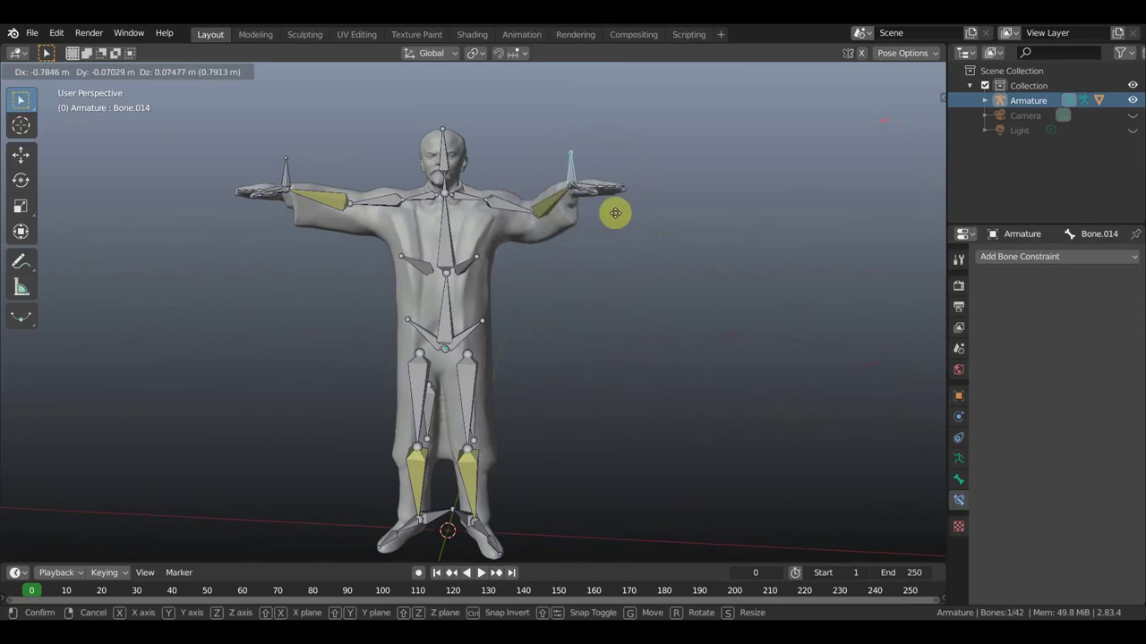
{"action": "left_click", "coordinate": [651, 241]}
{"action": "key", "text": "ctrl+z"}
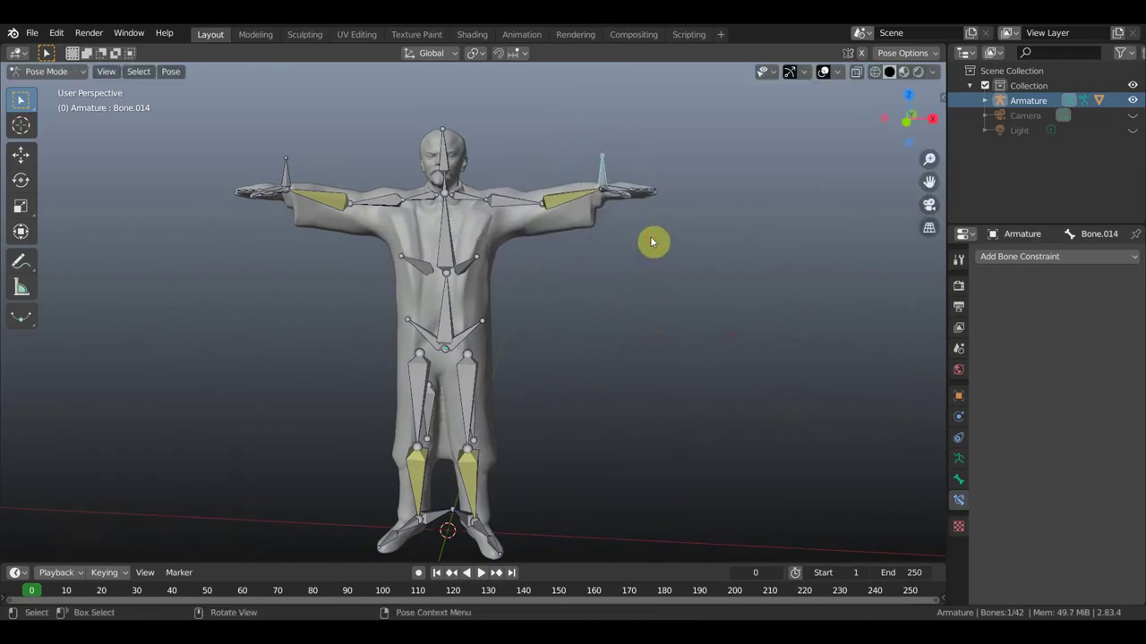
{"action": "middle_click_drag", "start_coordinate": [696, 263], "coordinate": [704, 263]}
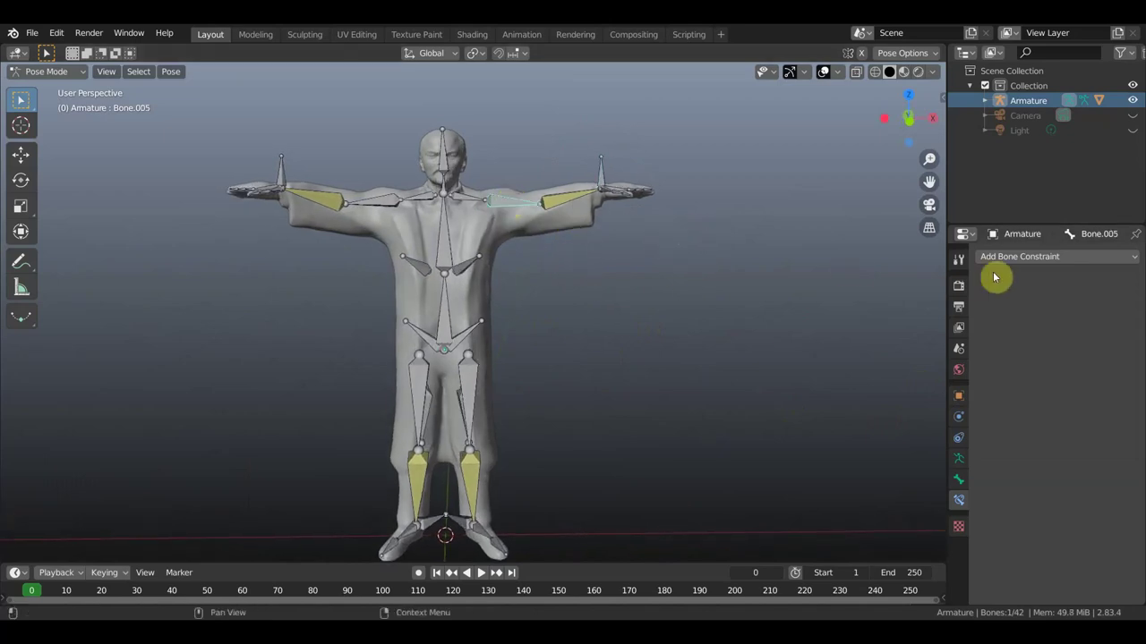
Add a Copy Location constraint to Bone.005 and turn on bone names in the viewport
{"action": "left_click", "coordinate": [1026, 258]}
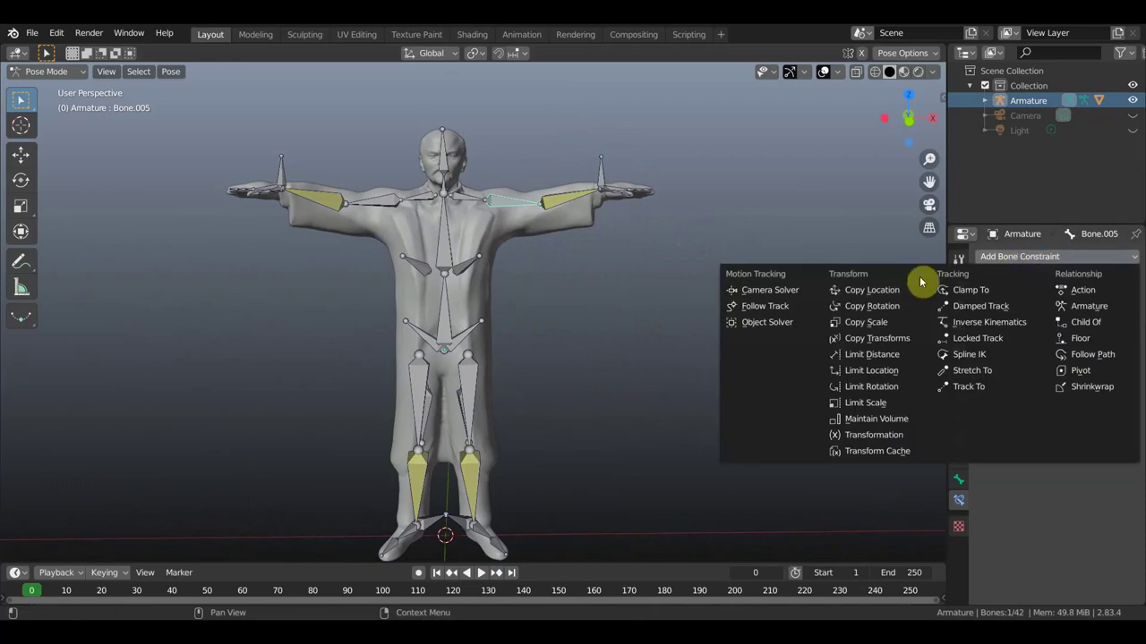
{"action": "left_click", "coordinate": [881, 293]}
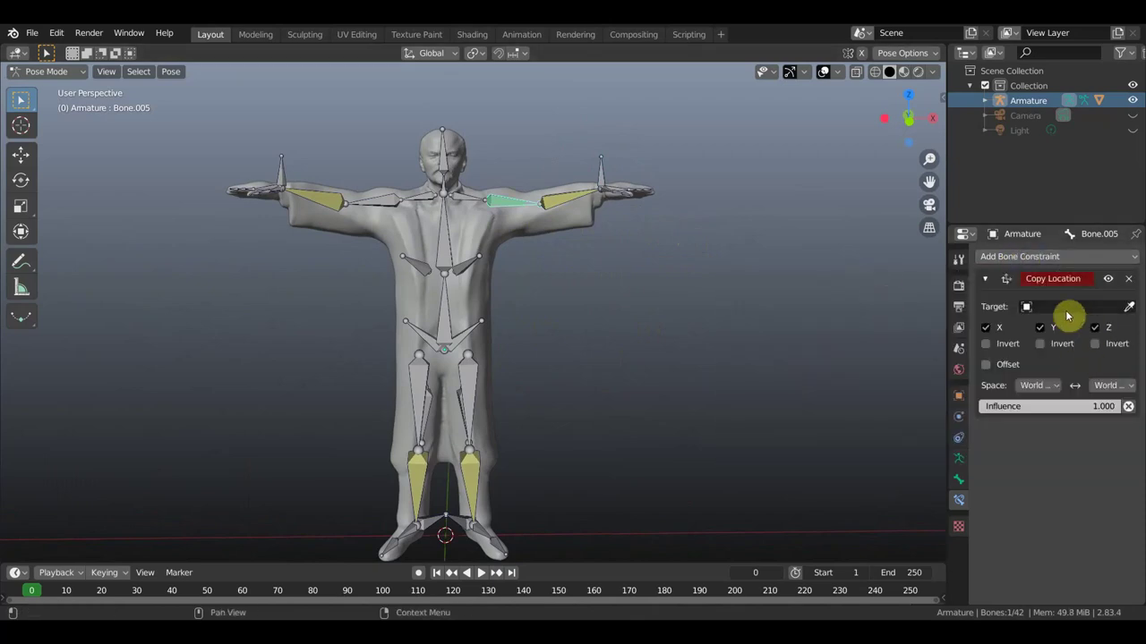
{"action": "left_click", "coordinate": [960, 460]}
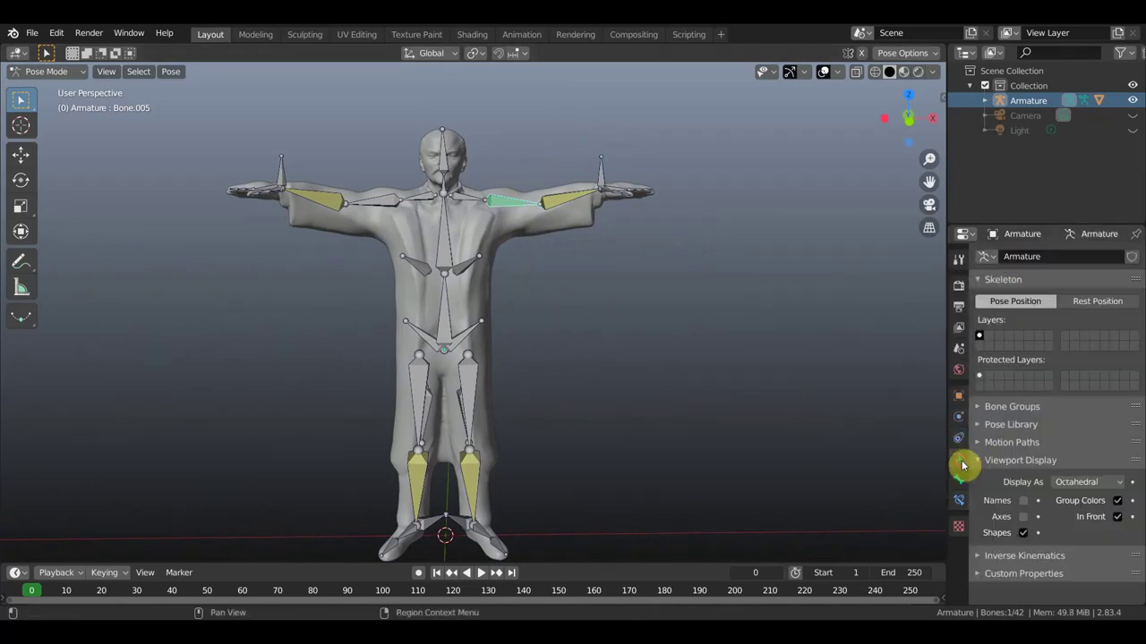
{"action": "left_click", "coordinate": [1023, 501]}
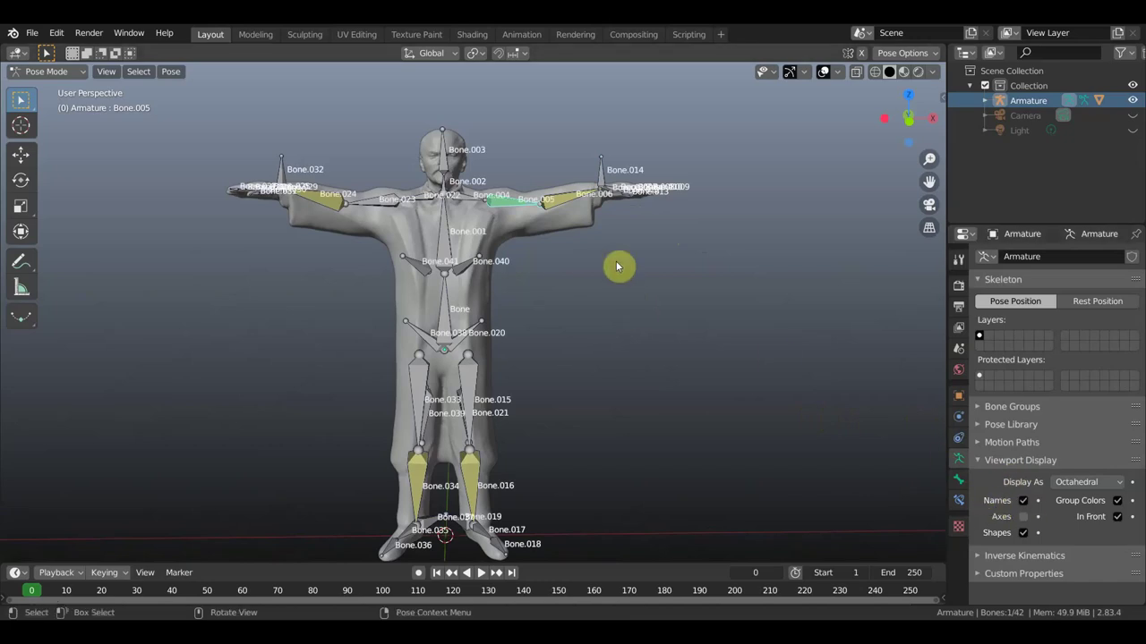
{"action": "scroll", "coordinate": [588, 213], "scroll_direction": "up", "scroll_amount": 1}
{"action": "scroll", "coordinate": [617, 218], "scroll_direction": "up", "scroll_amount": 1}
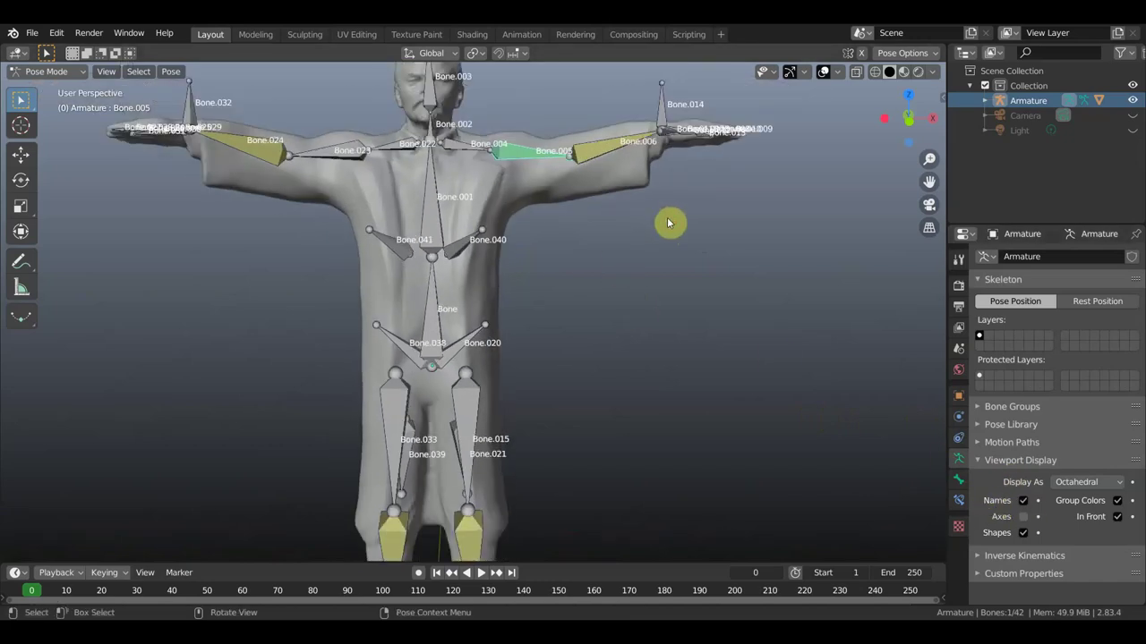
Point Bone.005's Copy Location constraint at the Armature's Bone.006
{"action": "left_click", "coordinate": [959, 504]}
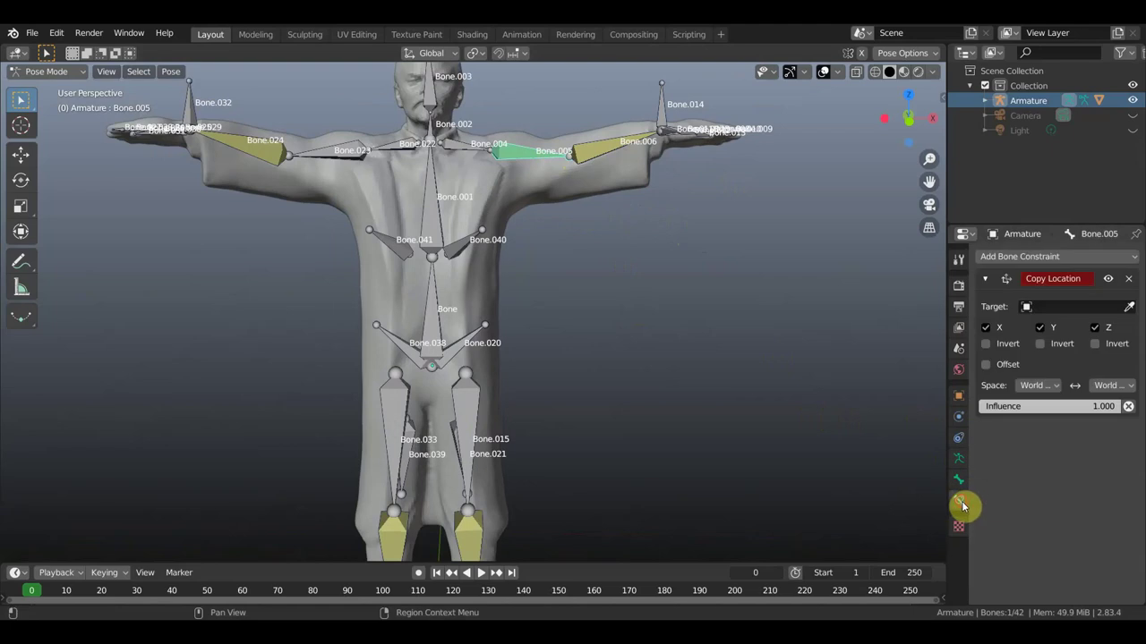
{"action": "left_click", "coordinate": [1069, 306]}
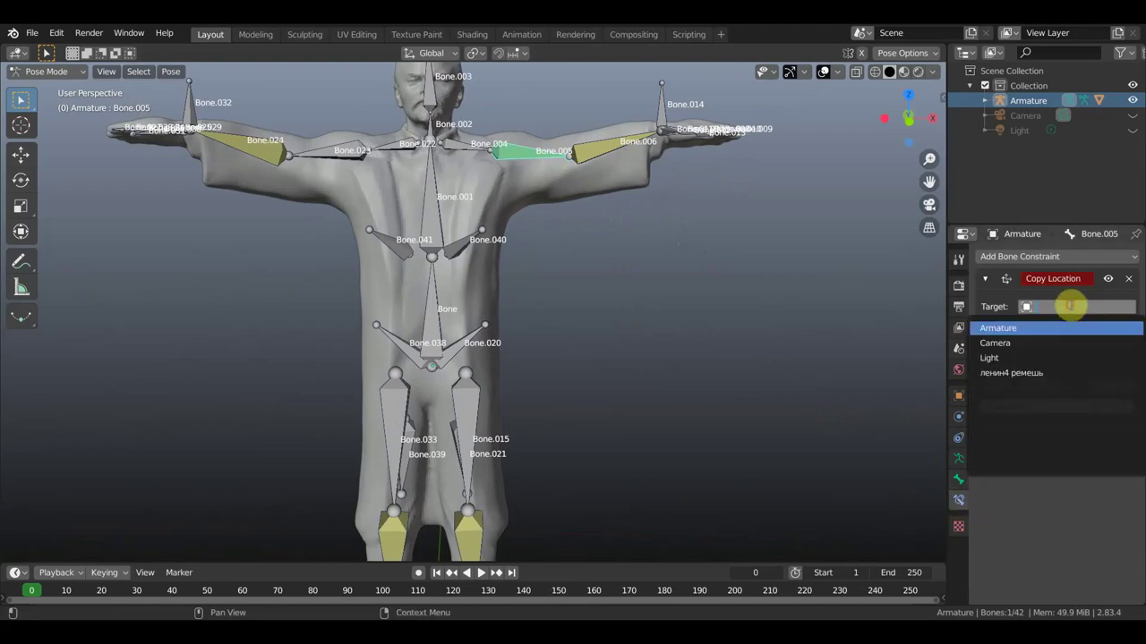
{"action": "left_click", "coordinate": [1024, 329]}
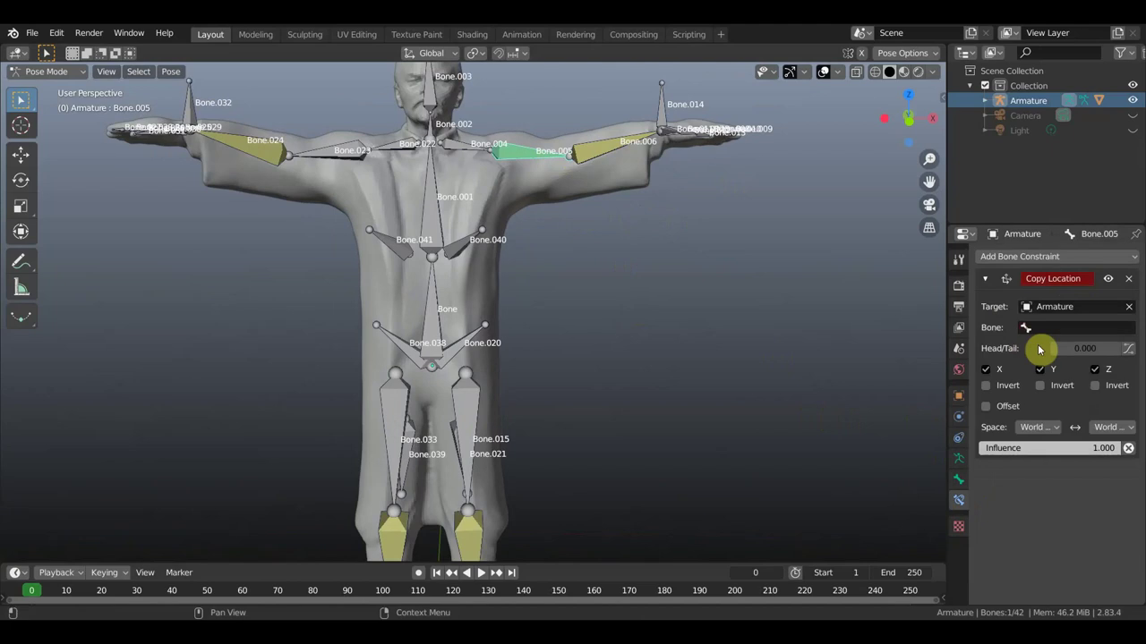
{"action": "left_click", "coordinate": [1076, 326]}
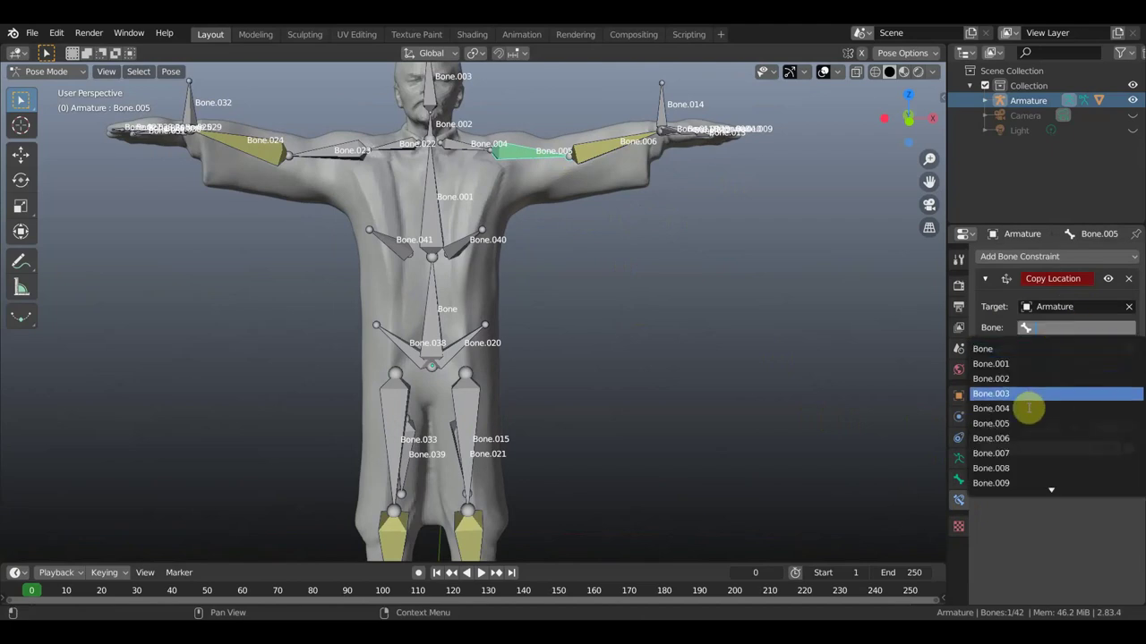
{"action": "left_click", "coordinate": [1019, 438]}
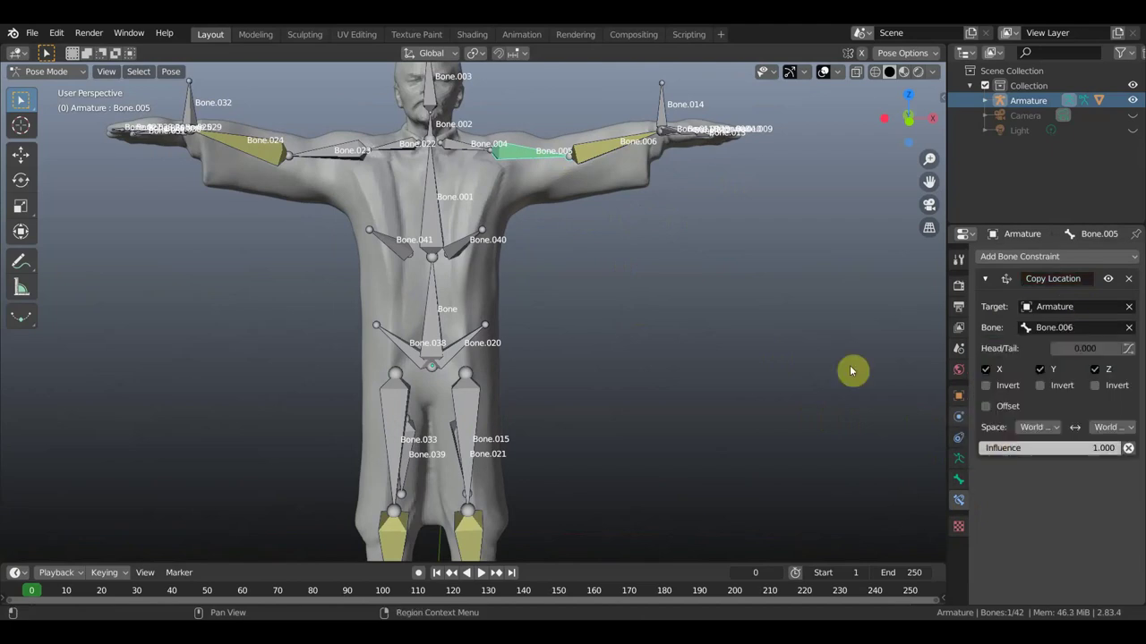
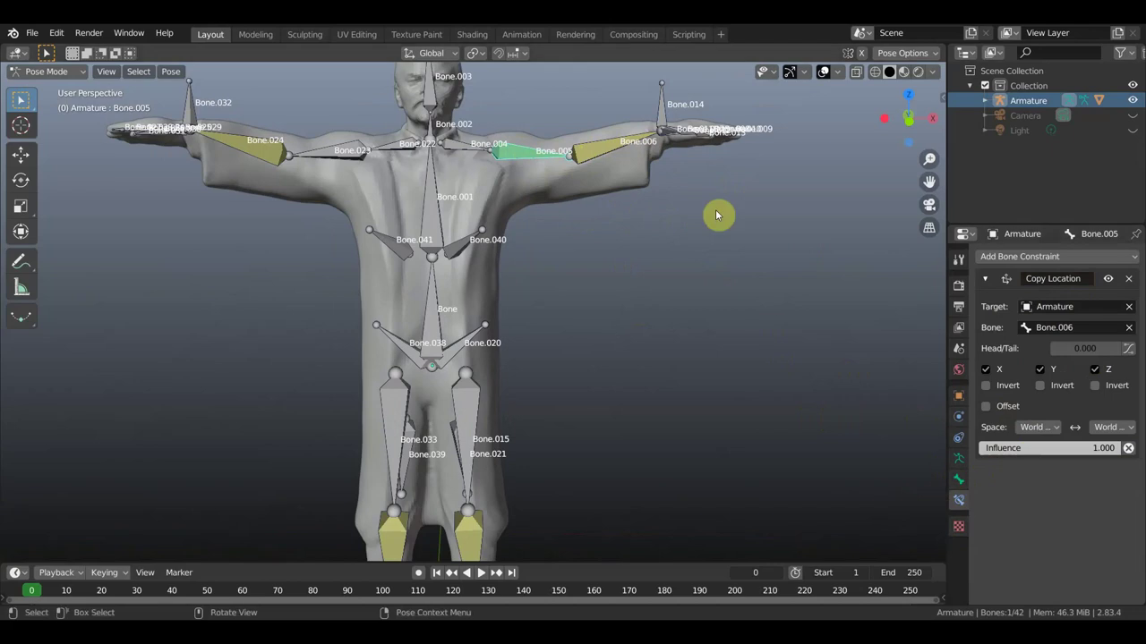
Add a Copy Transforms constraint to Bone.006 that targets the Armature's Bone.014
{"action": "left_click", "coordinate": [603, 143]}
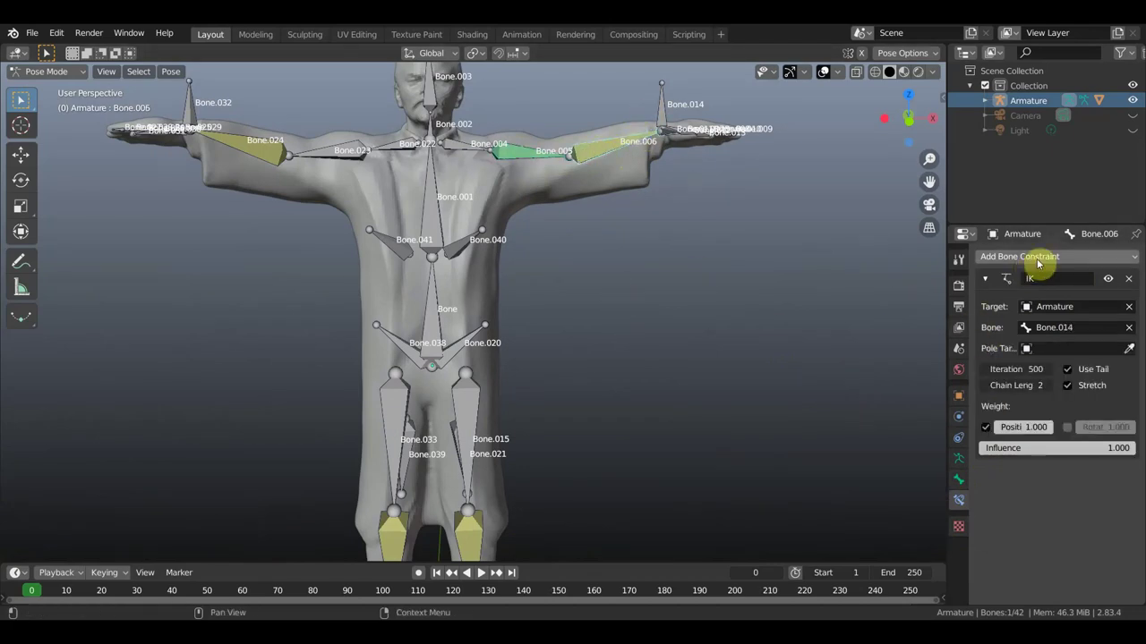
{"action": "left_click", "coordinate": [1034, 257]}
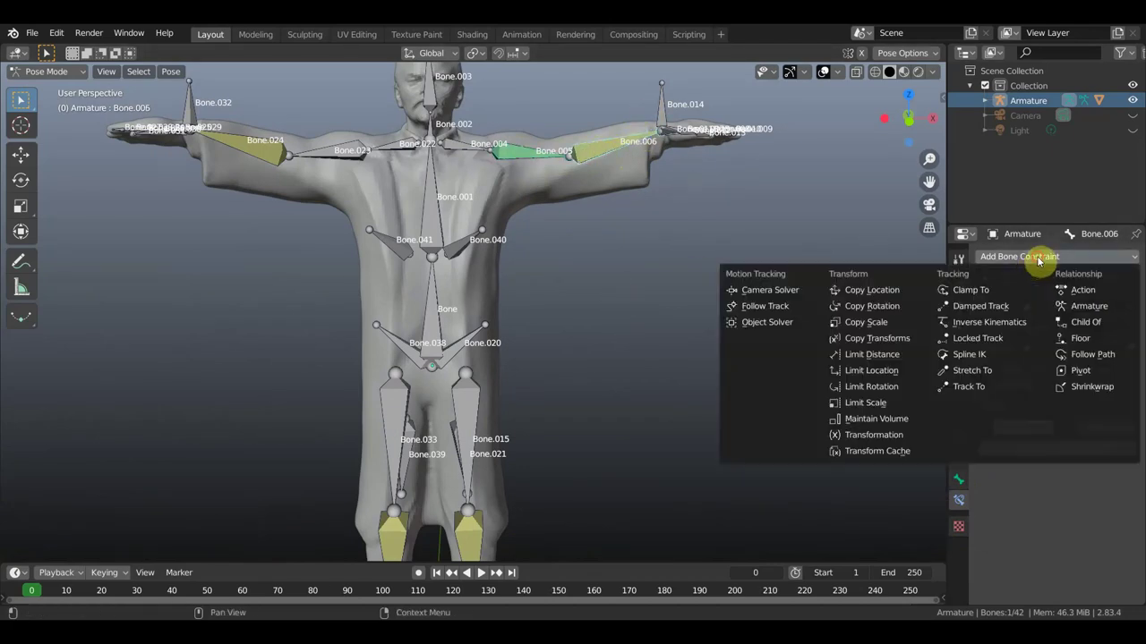
{"action": "left_click", "coordinate": [883, 337]}
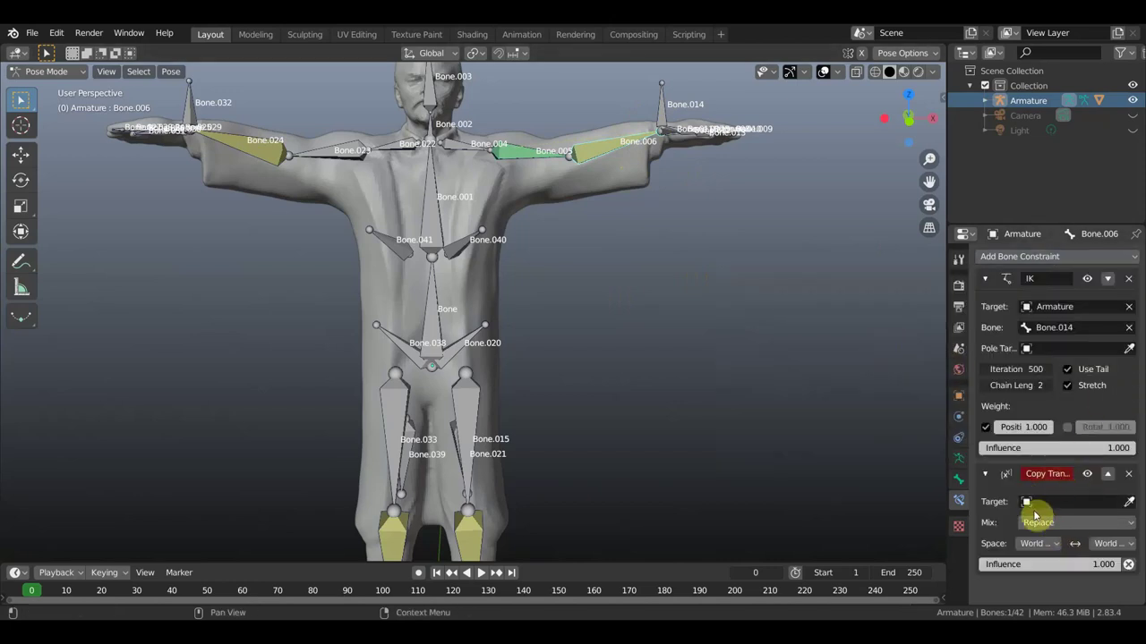
{"action": "left_click", "coordinate": [1083, 504]}
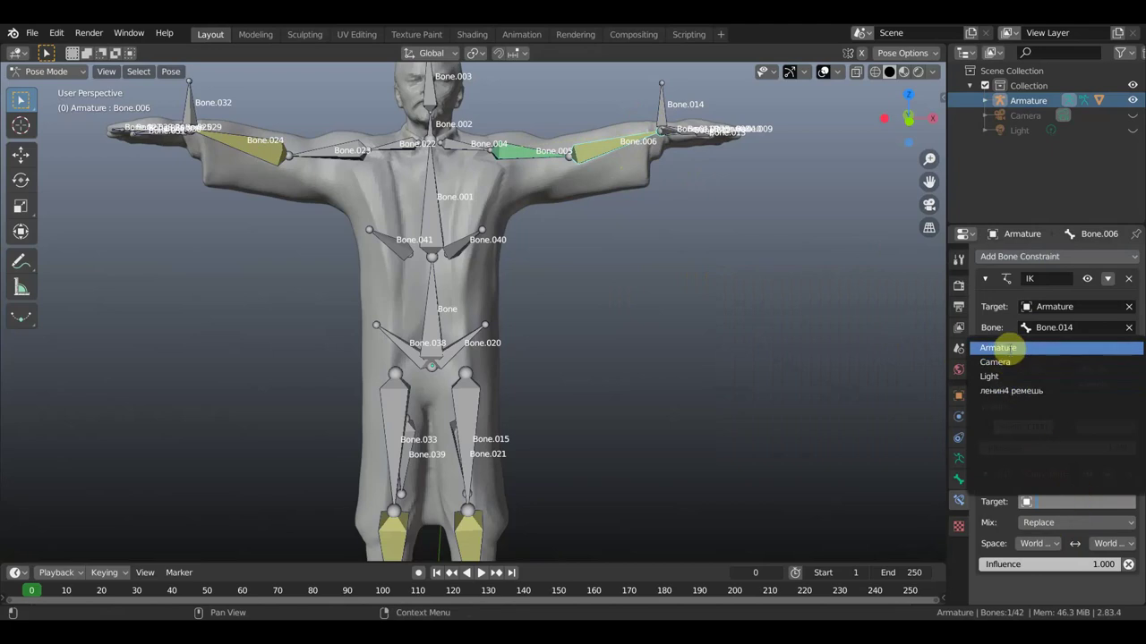
{"action": "left_click", "coordinate": [1007, 347]}
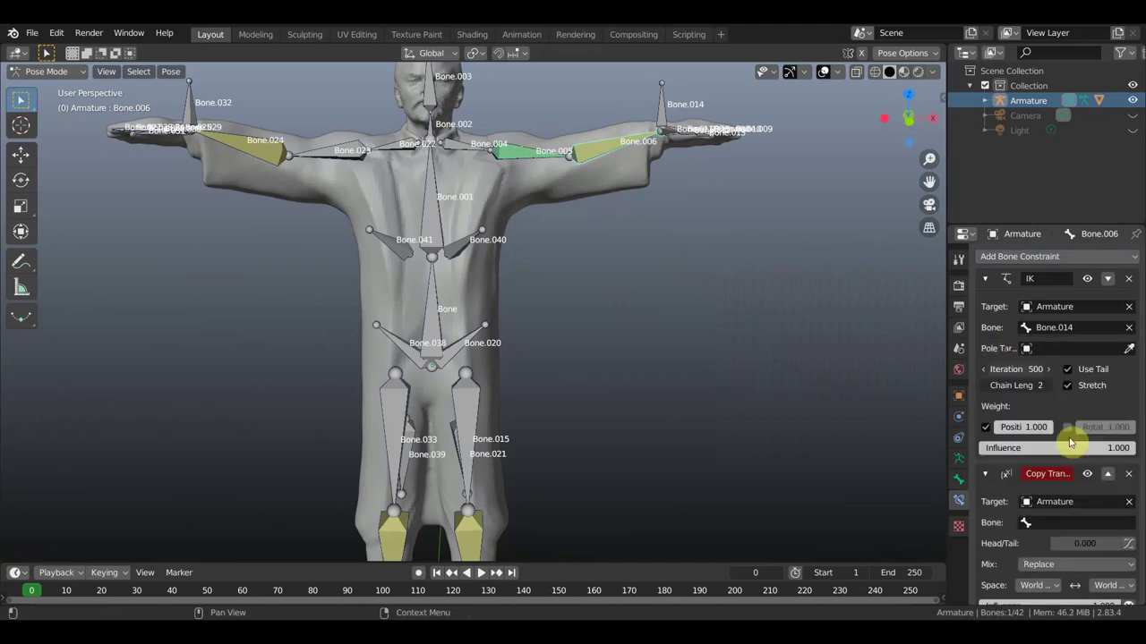
{"action": "left_click", "coordinate": [1064, 524]}
{"action": "scroll", "coordinate": [1011, 447], "scroll_direction": "down", "scroll_amount": 7}
{"action": "scroll", "coordinate": [1019, 454], "scroll_direction": "down", "scroll_amount": 3}
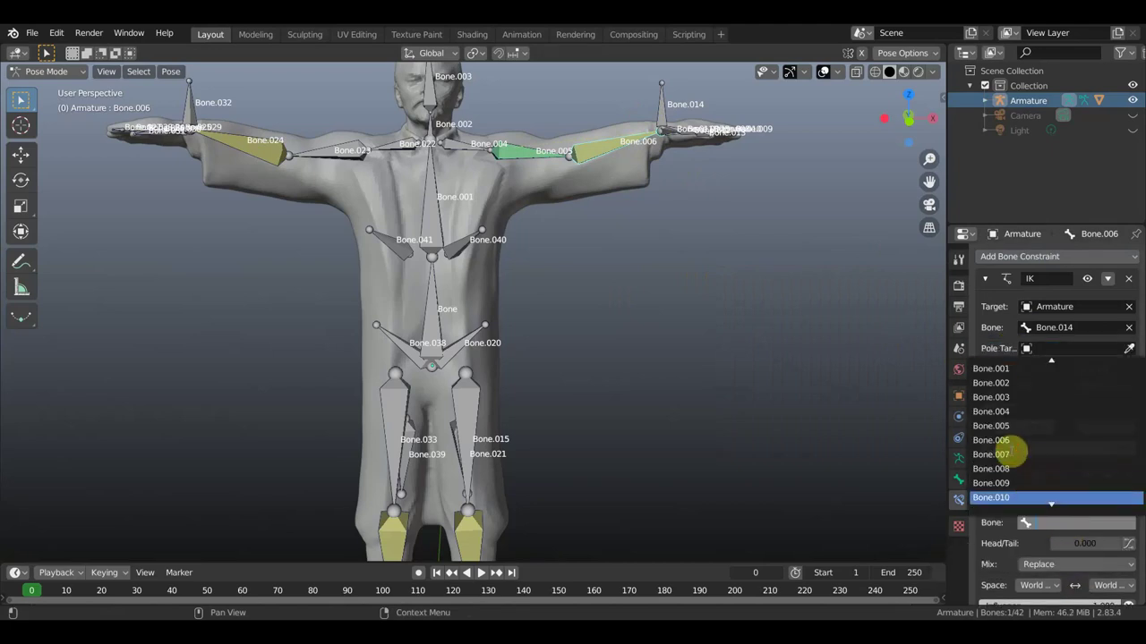
{"action": "scroll", "coordinate": [1023, 491], "scroll_direction": "down", "scroll_amount": 1}
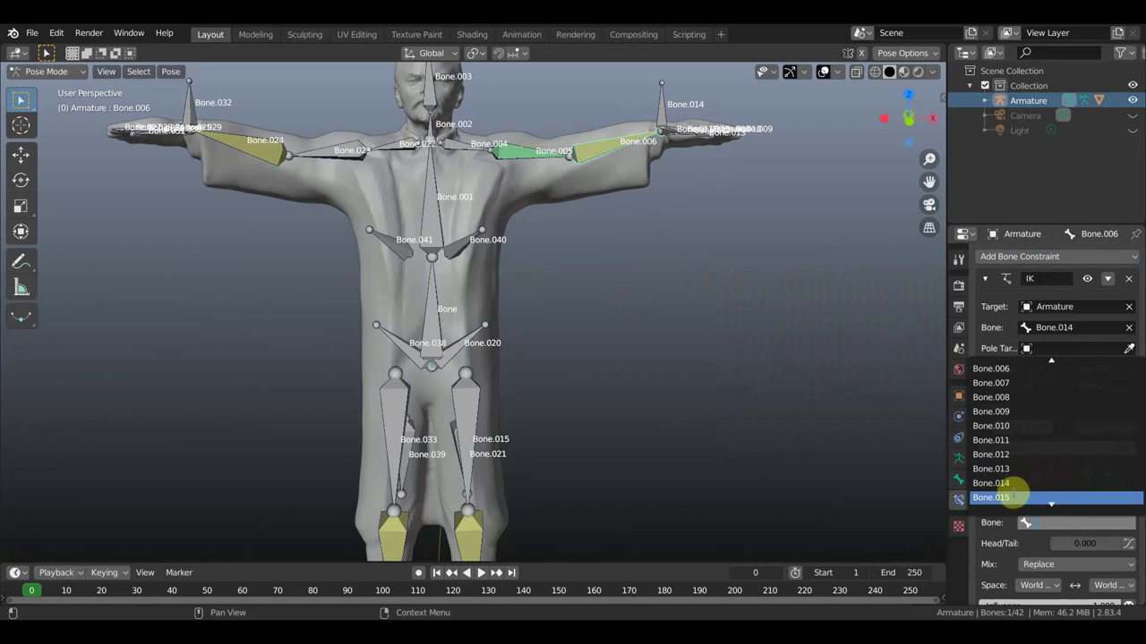
{"action": "left_click", "coordinate": [998, 468]}
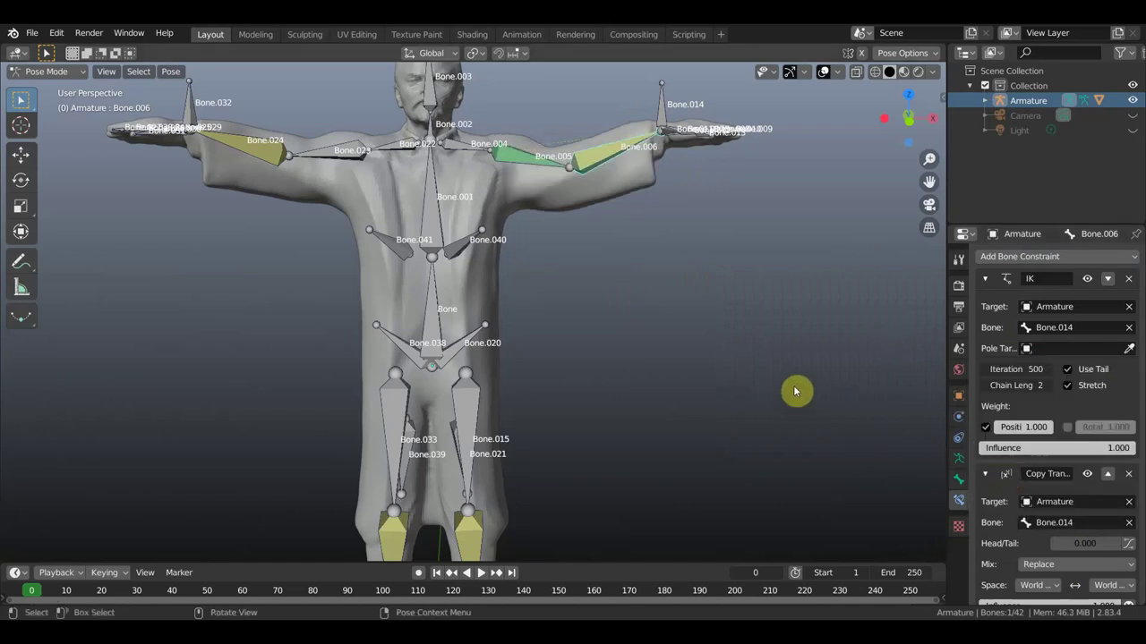
Set the constraint's owner and target spaces to Local Space, keeping 0.100 influence
{"action": "scroll", "coordinate": [1132, 546], "scroll_direction": "down", "scroll_amount": 1}
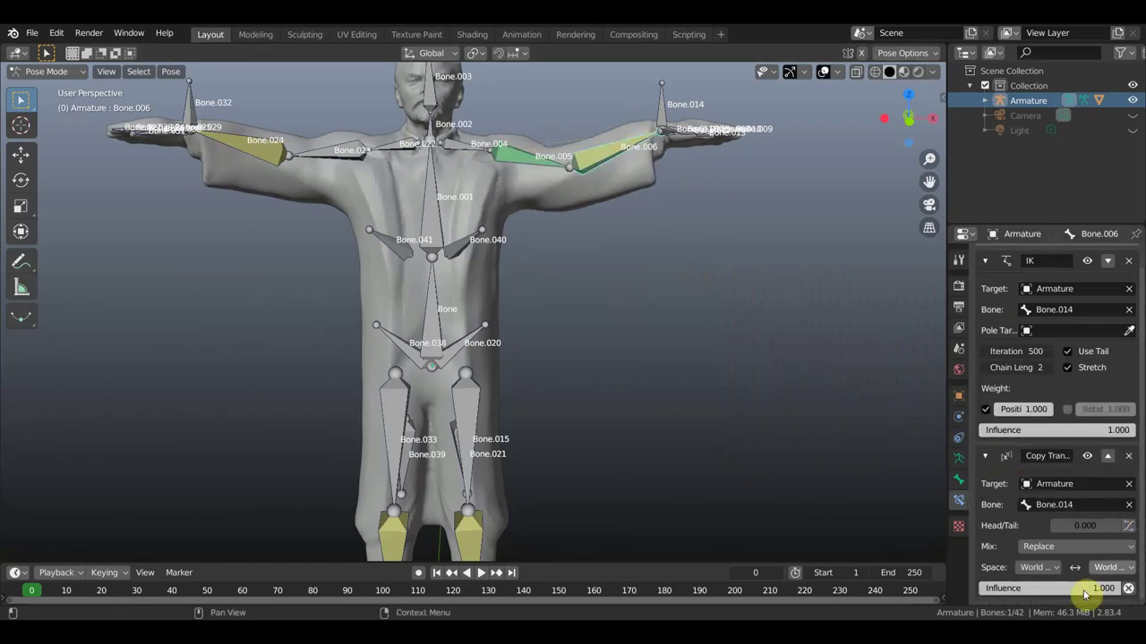
{"action": "left_click", "coordinate": [1060, 571]}
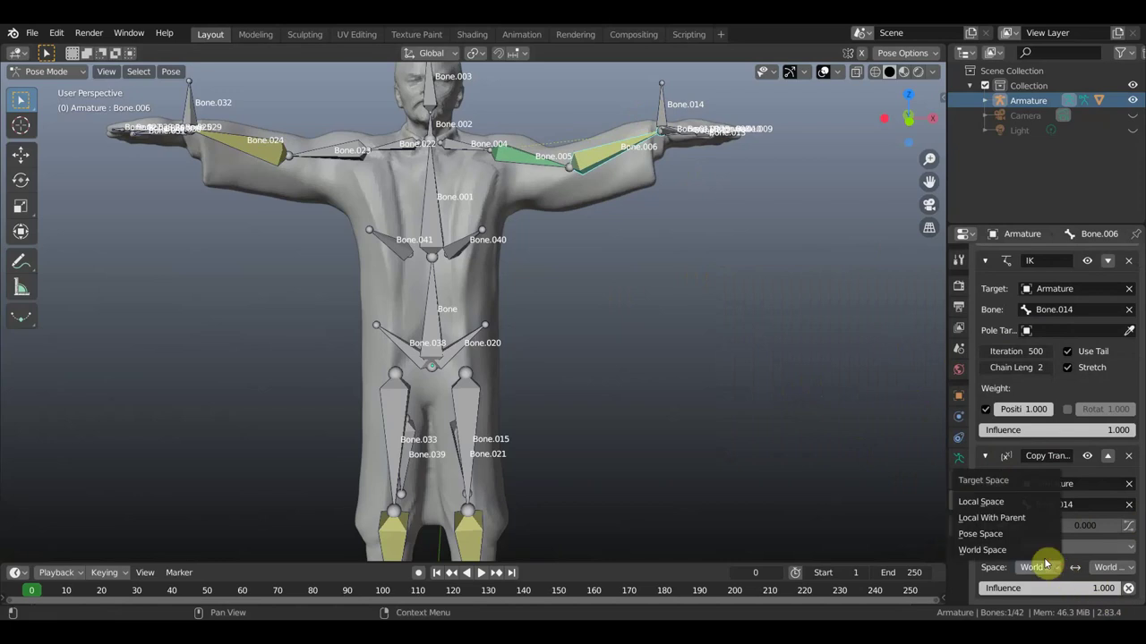
{"action": "left_click", "coordinate": [1029, 505]}
{"action": "left_click", "coordinate": [1124, 570]}
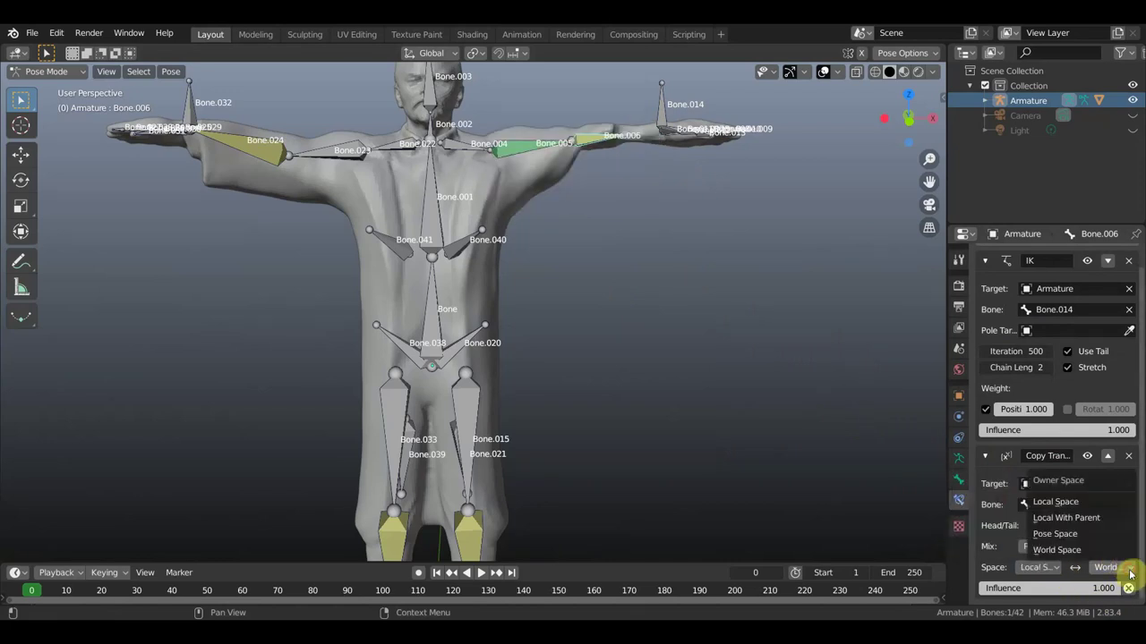
{"action": "left_click", "coordinate": [1083, 506]}
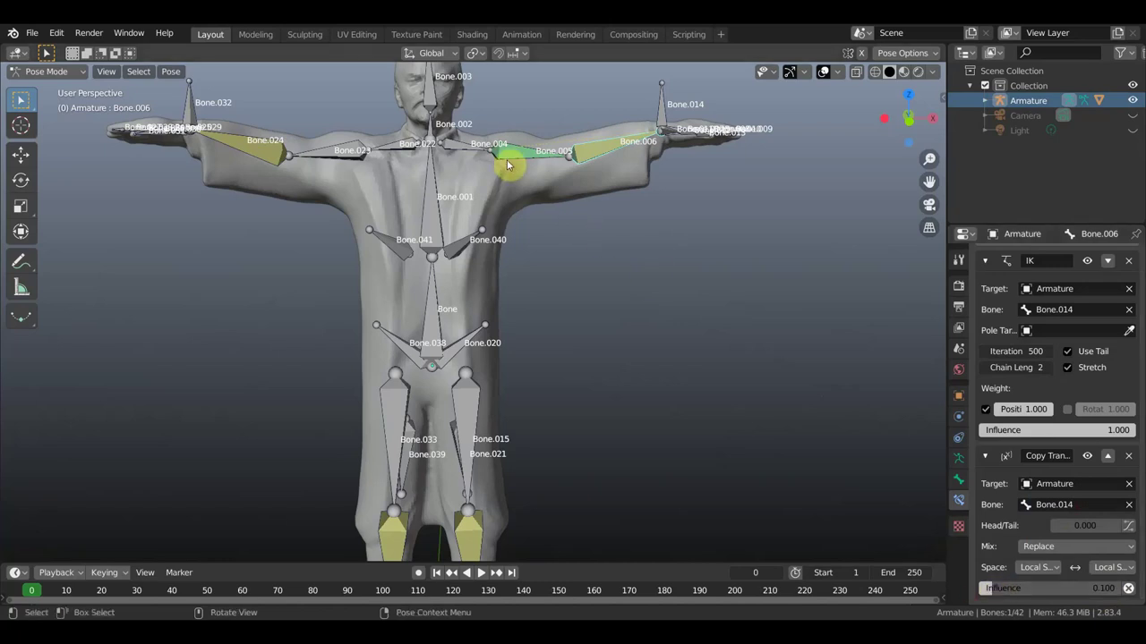
{"action": "left_click", "coordinate": [548, 185]}
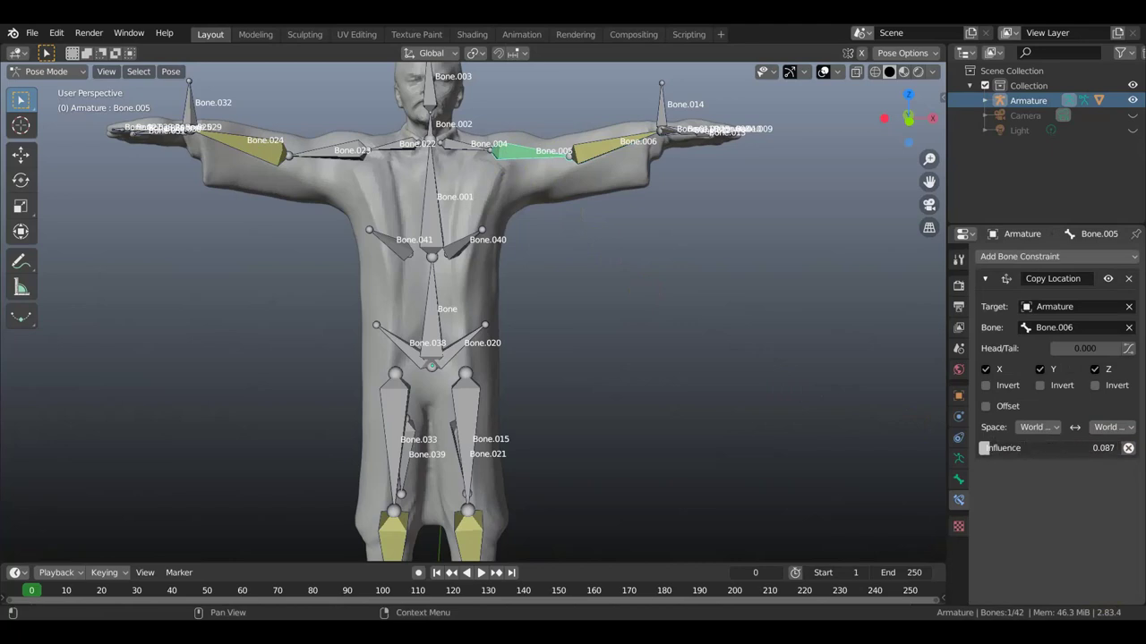
Lower Bone.005's Copy Location influence to 0.071, then test-move Bone.014 and undo it
{"action": "left_click_drag", "start_coordinate": [985, 448], "coordinate": [1009, 447]}
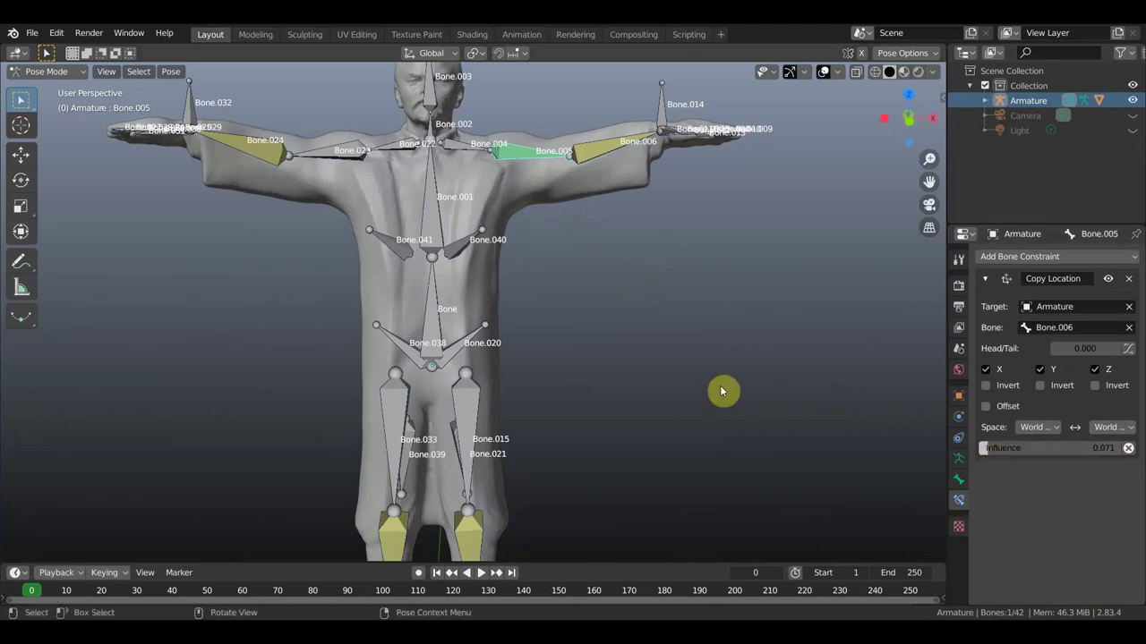
{"action": "left_click", "coordinate": [673, 123]}
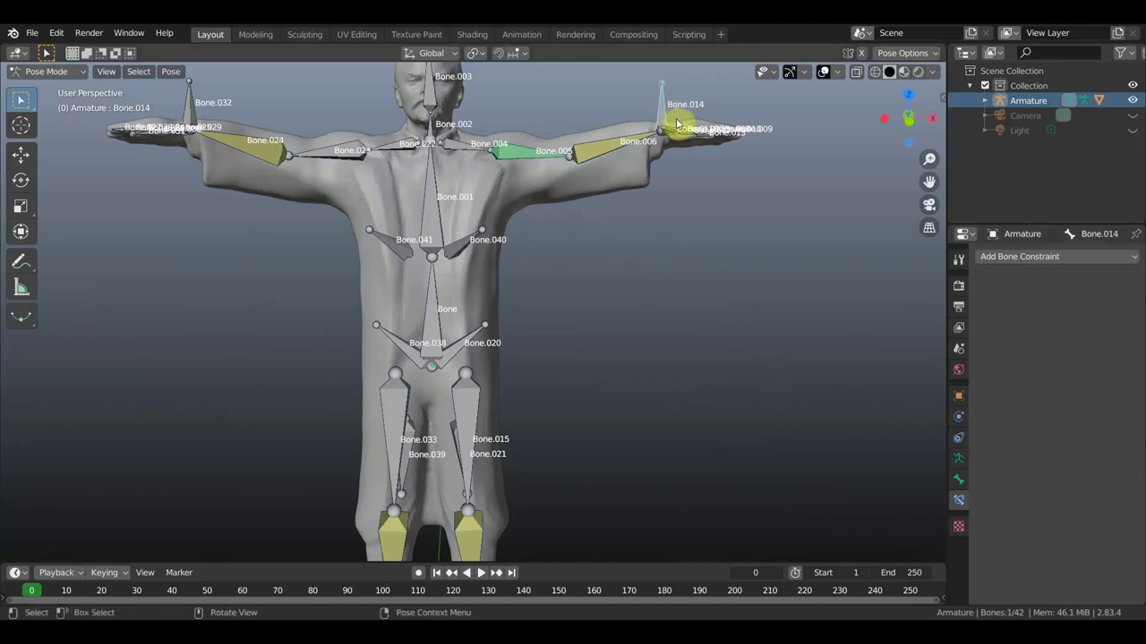
{"action": "key", "text": "g"}
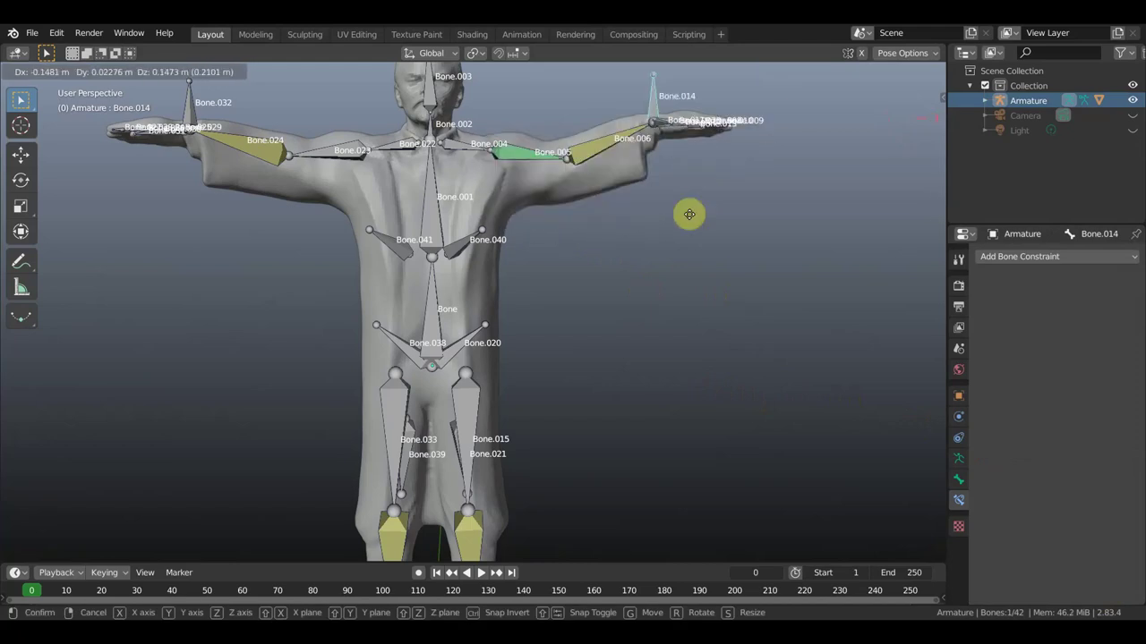
{"action": "left_click", "coordinate": [691, 159]}
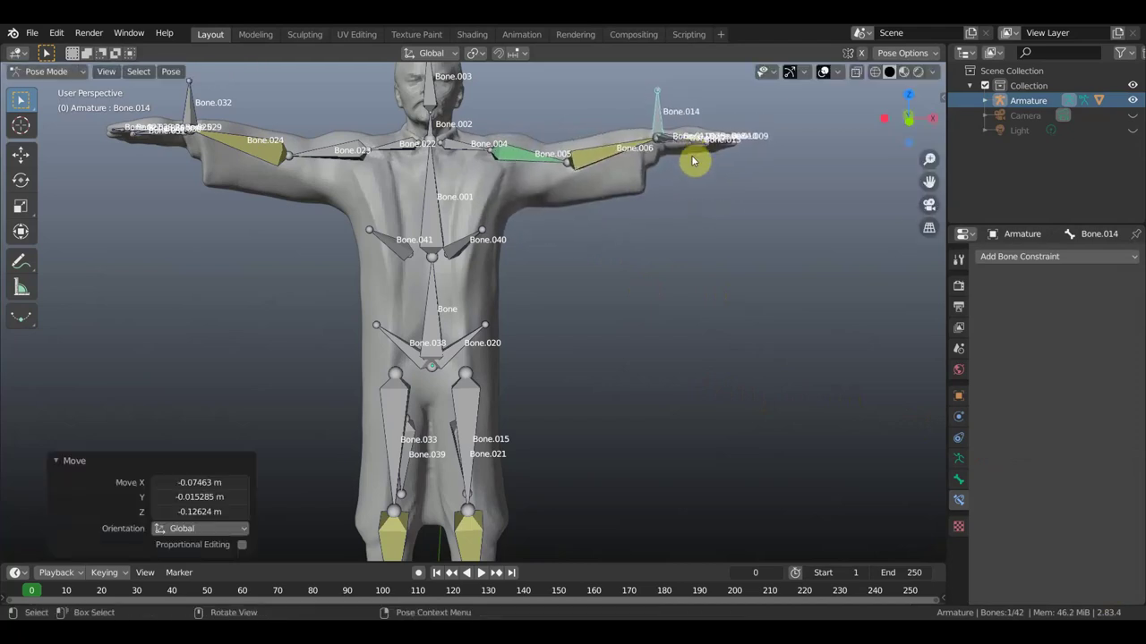
{"action": "key", "text": "ctrl+z"}
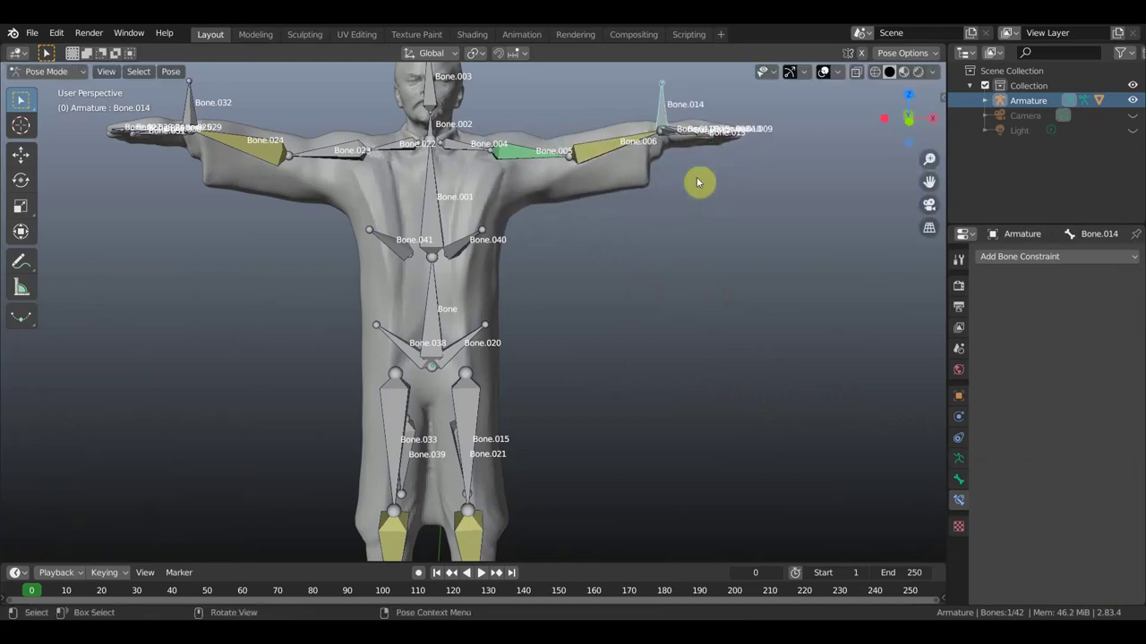
{"action": "scroll", "coordinate": [432, 110], "scroll_direction": "down", "scroll_amount": 2}
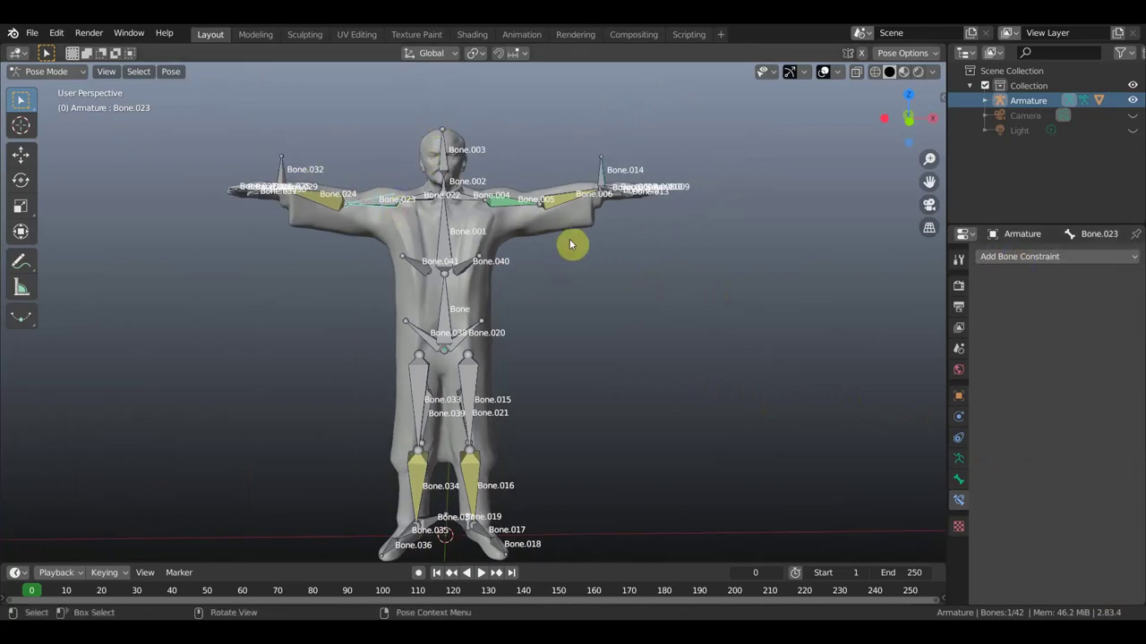
Add a Copy Location constraint to Bone.023 following the Armature's Bone.024
{"action": "left_click", "coordinate": [1032, 258]}
{"action": "left_click", "coordinate": [838, 289]}
{"action": "left_click", "coordinate": [1056, 307]}
{"action": "left_click", "coordinate": [1023, 328]}
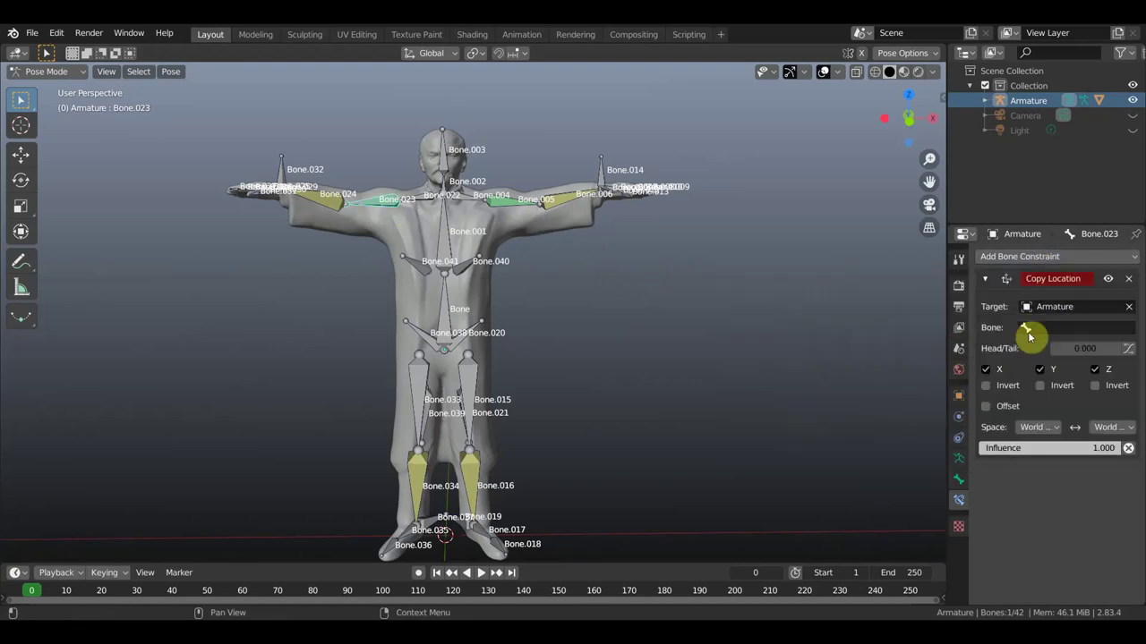
{"action": "left_click", "coordinate": [1079, 328]}
{"action": "left_click", "coordinate": [1016, 454]}
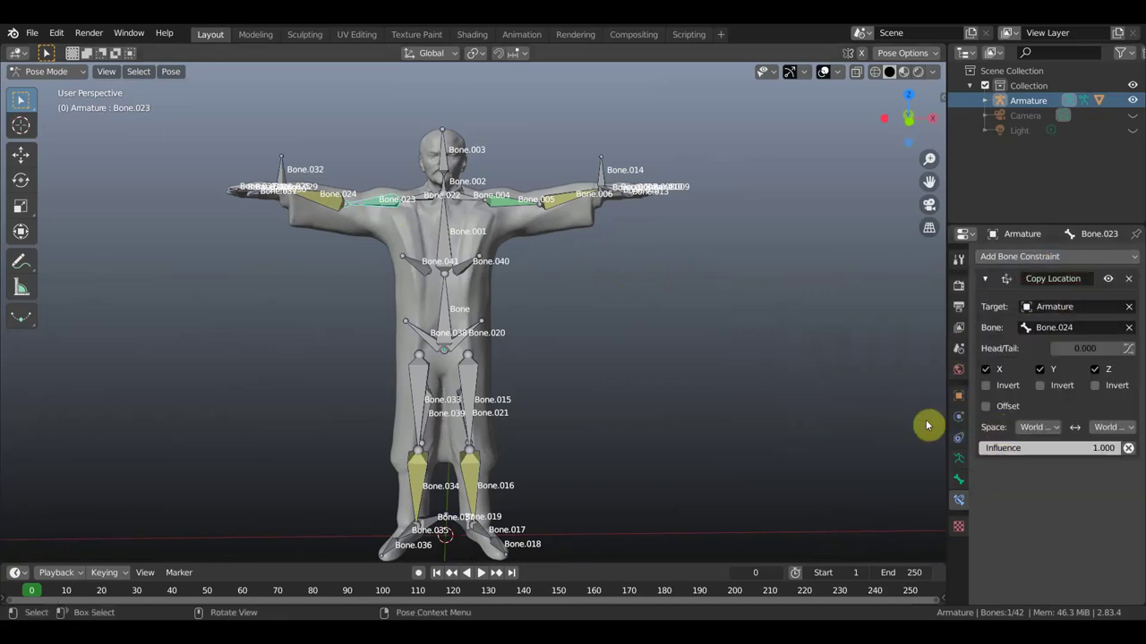
Give Bone.024 a Copy Transforms constraint from Bone.032 with both spaces set to Local Space
{"action": "left_click", "coordinate": [333, 203]}
{"action": "left_click", "coordinate": [1029, 257]}
{"action": "left_click", "coordinate": [883, 338]}
{"action": "left_click", "coordinate": [1057, 502]}
{"action": "left_click", "coordinate": [1023, 345]}
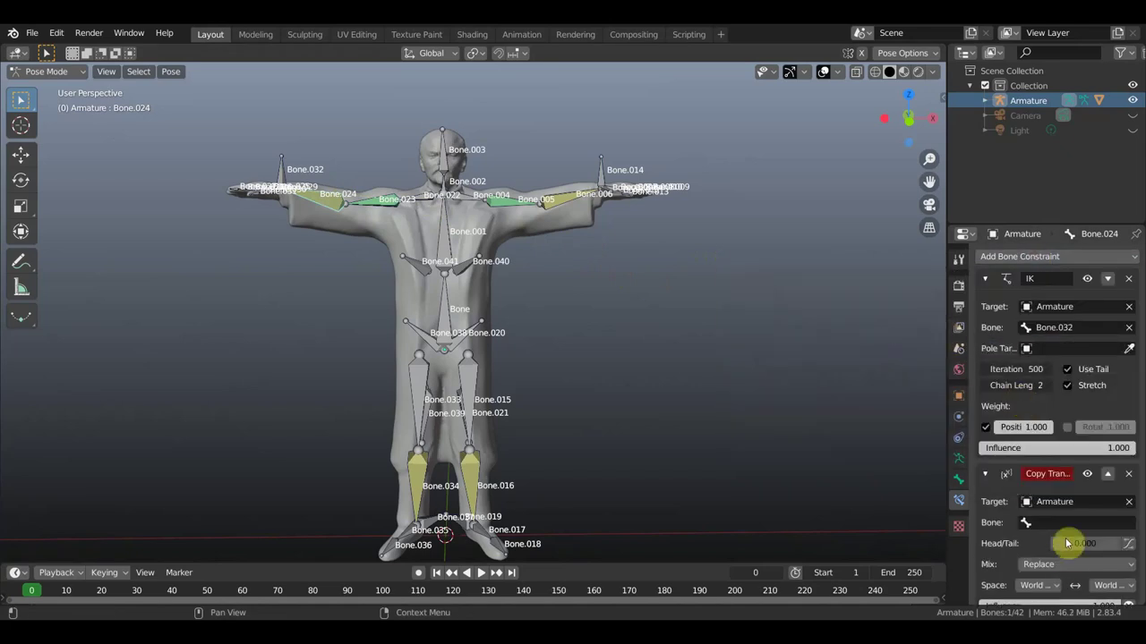
{"action": "left_click", "coordinate": [1074, 523]}
{"action": "left_click", "coordinate": [1006, 460]}
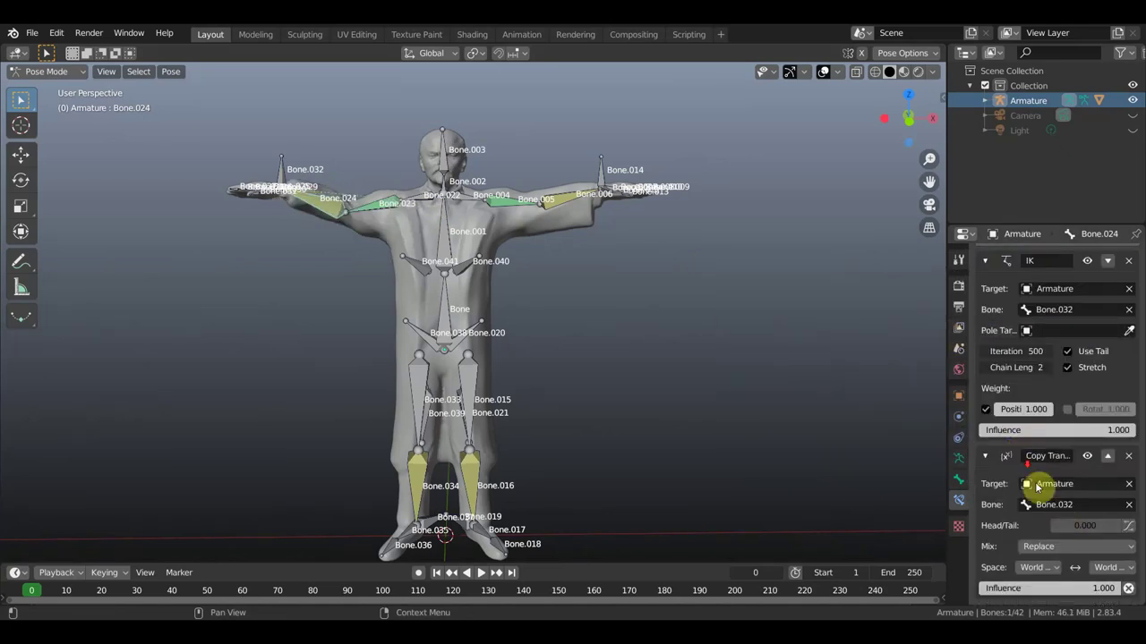
{"action": "left_click", "coordinate": [1062, 571]}
{"action": "left_click", "coordinate": [1056, 506]}
{"action": "left_click", "coordinate": [1110, 567]}
{"action": "left_click", "coordinate": [1074, 511]}
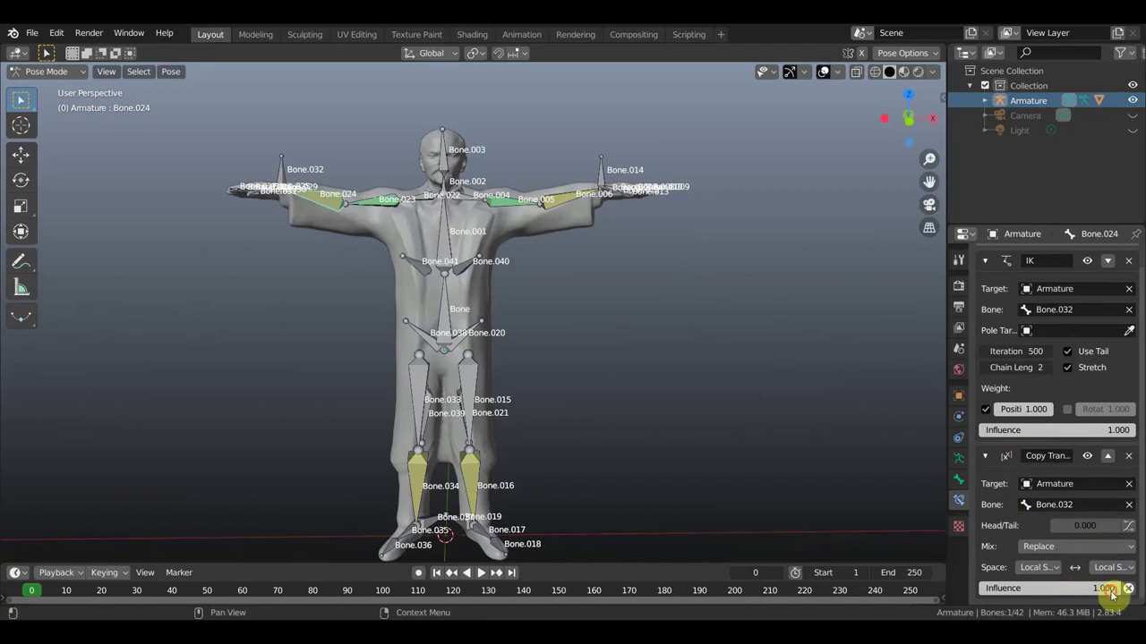
Lower Bone.023's Copy Location influence to 0.067
{"action": "left_click", "coordinate": [371, 206]}
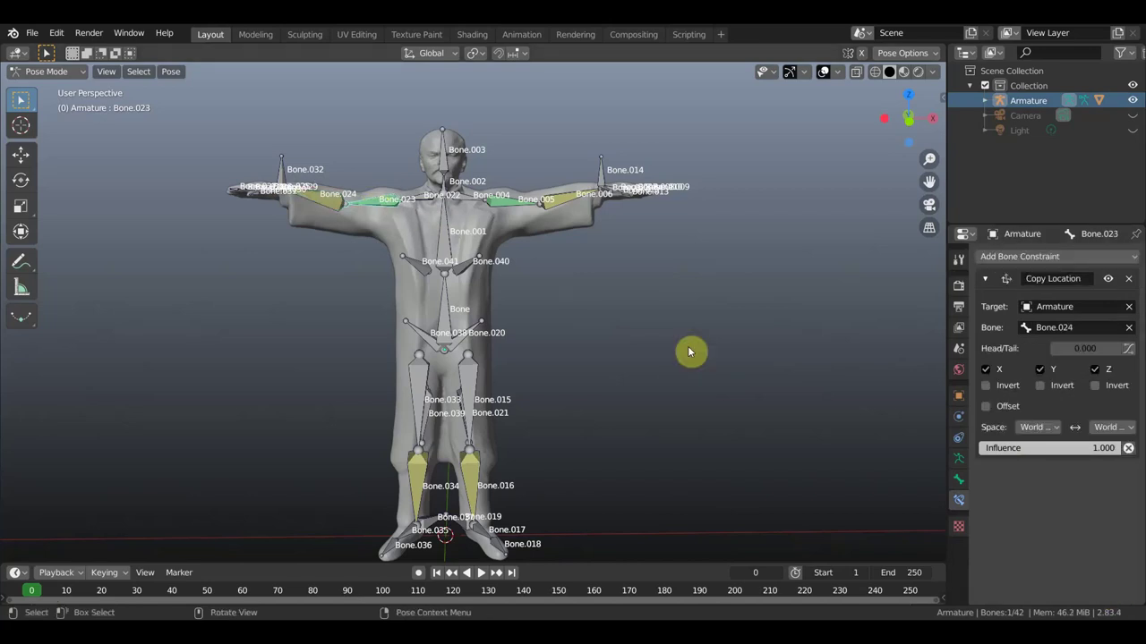
{"action": "left_click_drag", "start_coordinate": [1052, 448], "coordinate": [1004, 447]}
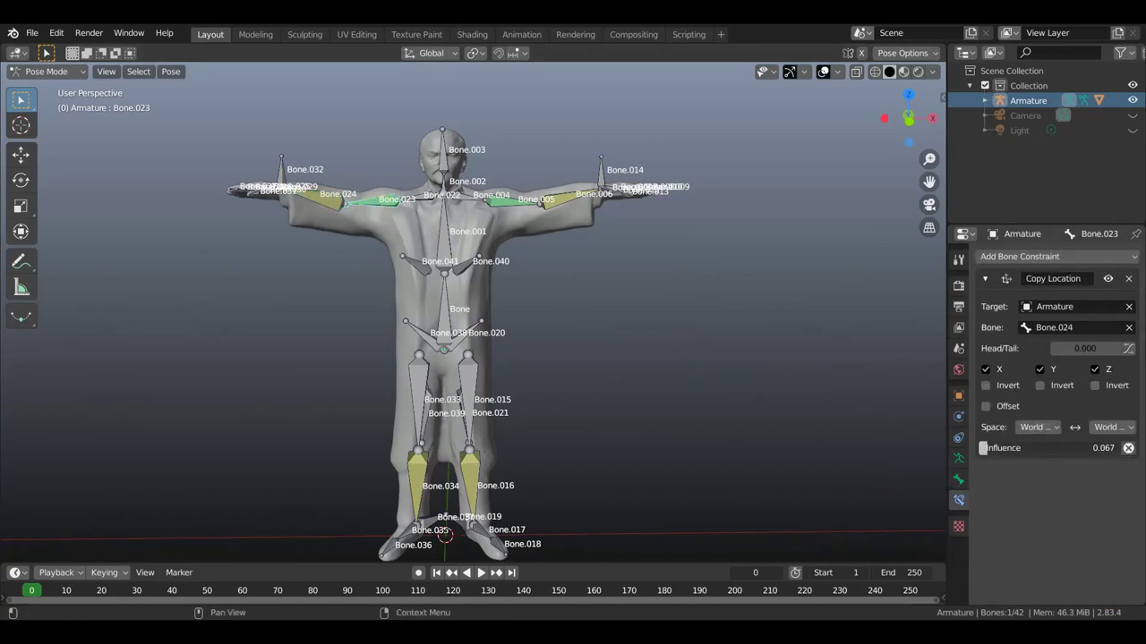
{"action": "mouse_move", "coordinate": [690, 379]}
{"action": "middle_mouse_down"}
{"action": "mouse_move", "coordinate": [733, 358]}
{"action": "mouse_move", "coordinate": [519, 414]}
{"action": "mouse_move", "coordinate": [471, 409]}
{"action": "middle_mouse_up"}
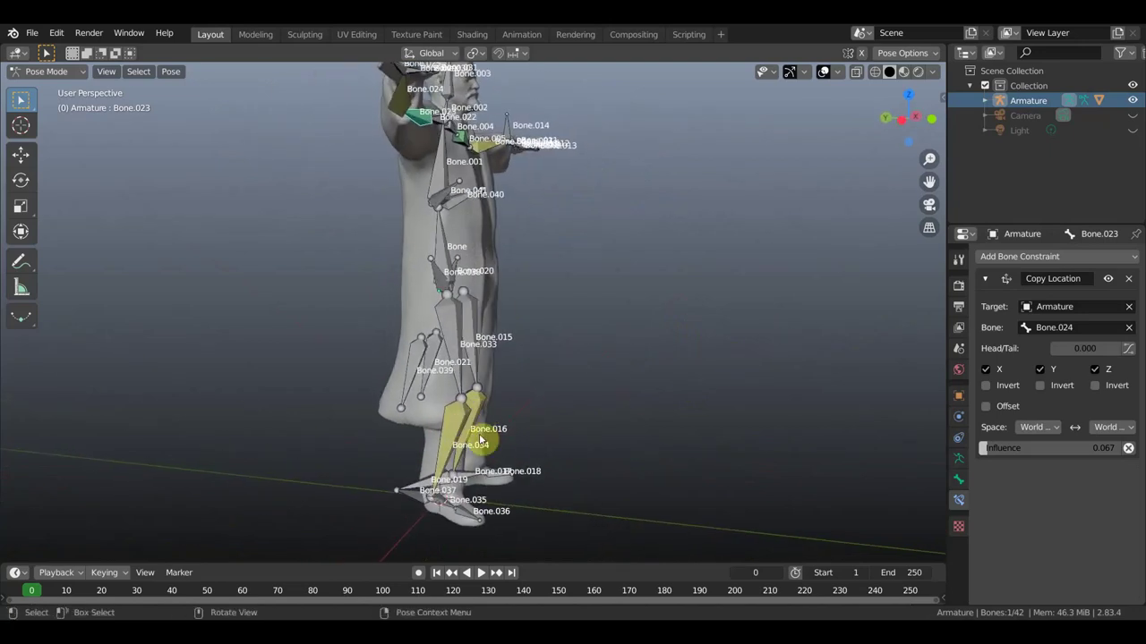
Add a Copy Location constraint to thigh bone Bone.033 with the Armature as target
{"action": "left_click", "coordinate": [462, 428]}
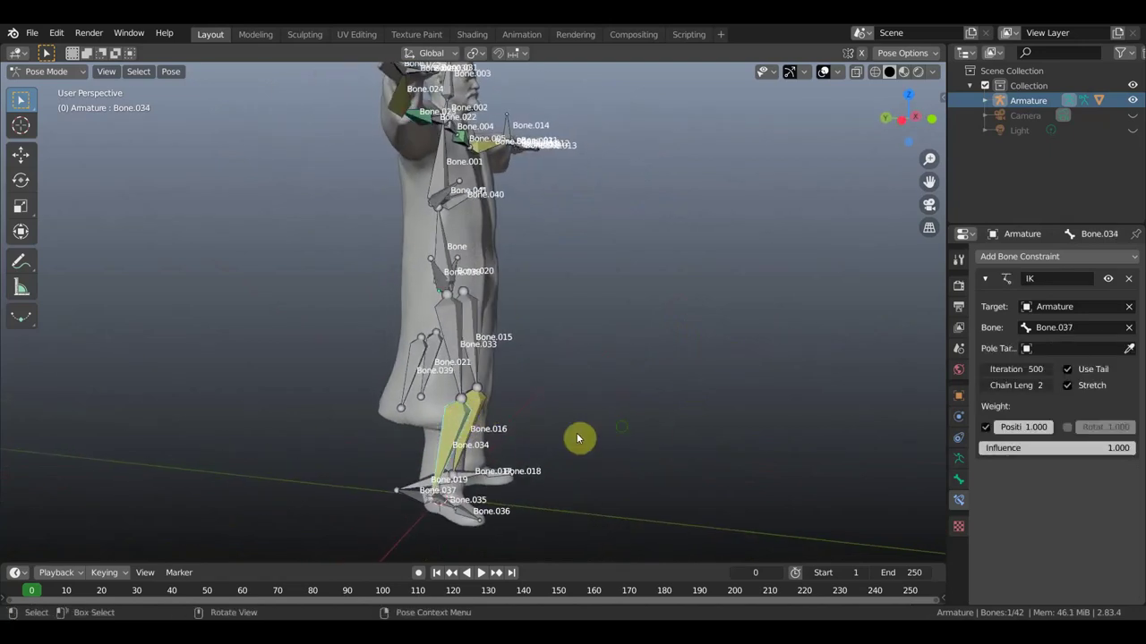
{"action": "middle_click_drag", "start_coordinate": [577, 438], "coordinate": [437, 412]}
{"action": "left_click", "coordinate": [421, 325]}
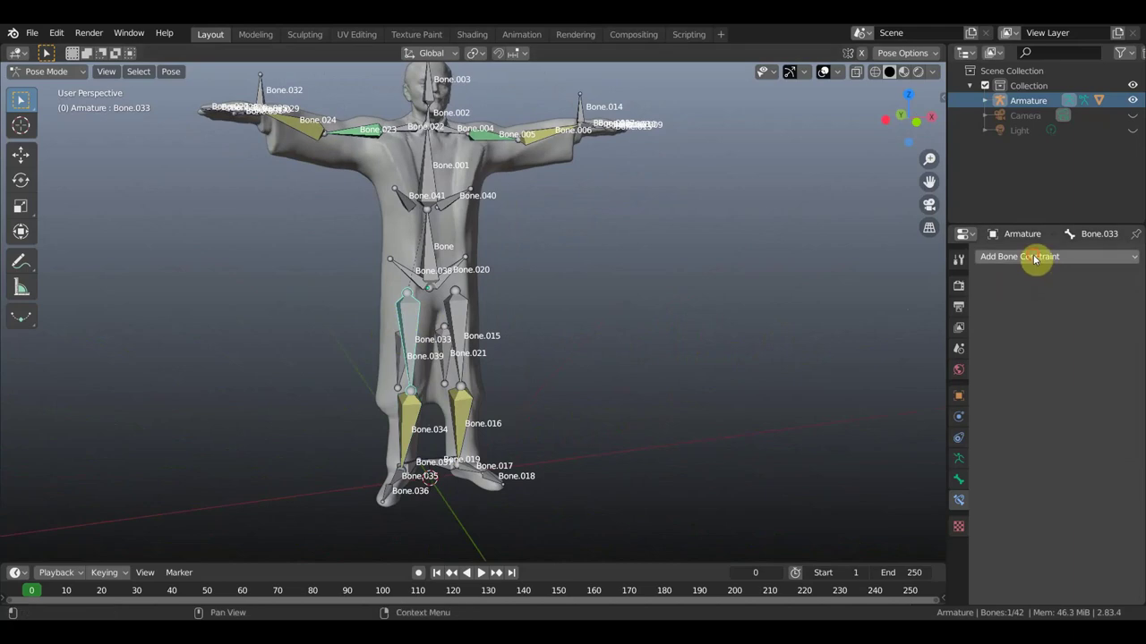
{"action": "left_click", "coordinate": [1038, 256]}
{"action": "left_click", "coordinate": [873, 284]}
{"action": "left_click", "coordinate": [1070, 307]}
{"action": "left_click", "coordinate": [1016, 333]}
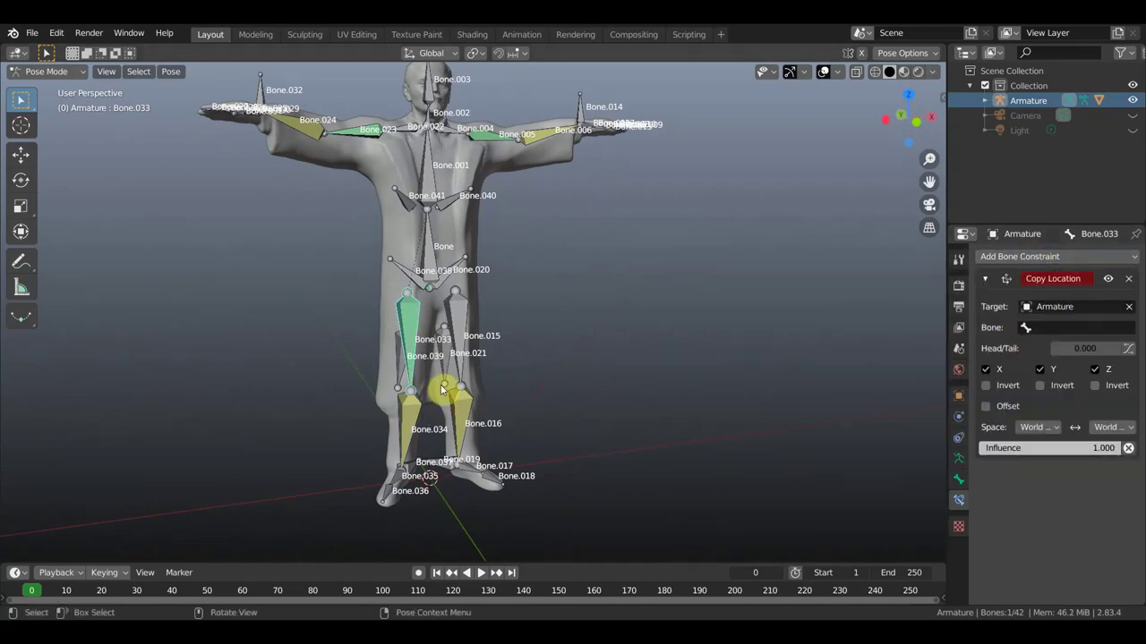
{"action": "scroll", "coordinate": [421, 378], "scroll_direction": "up", "scroll_amount": 5}
{"action": "mouse_move", "coordinate": [409, 378]}
{"action": "middle_mouse_down"}
{"action": "mouse_move", "coordinate": [430, 404]}
{"action": "mouse_move", "coordinate": [516, 400]}
{"action": "middle_mouse_up"}
{"action": "mouse_move", "coordinate": [555, 462]}
{"action": "middle_mouse_down"}
{"action": "mouse_move", "coordinate": [594, 374]}
{"action": "mouse_move", "coordinate": [567, 396]}
{"action": "mouse_move", "coordinate": [617, 319]}
{"action": "middle_mouse_up"}
{"action": "scroll", "coordinate": [549, 402], "scroll_direction": "up", "scroll_amount": 3}
Point the constraint at Bone.034 and set both target and owner spaces to Local Space
{"action": "left_click", "coordinate": [1049, 327]}
{"action": "scroll", "coordinate": [1050, 445], "scroll_direction": "down", "scroll_amount": 15}
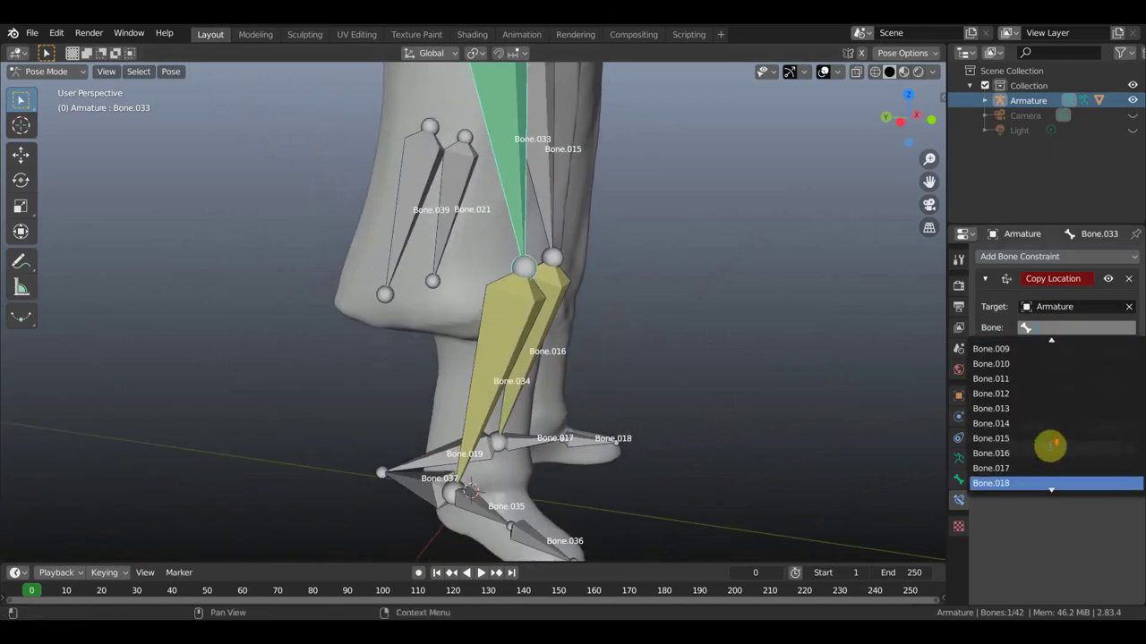
{"action": "left_click", "coordinate": [1000, 403]}
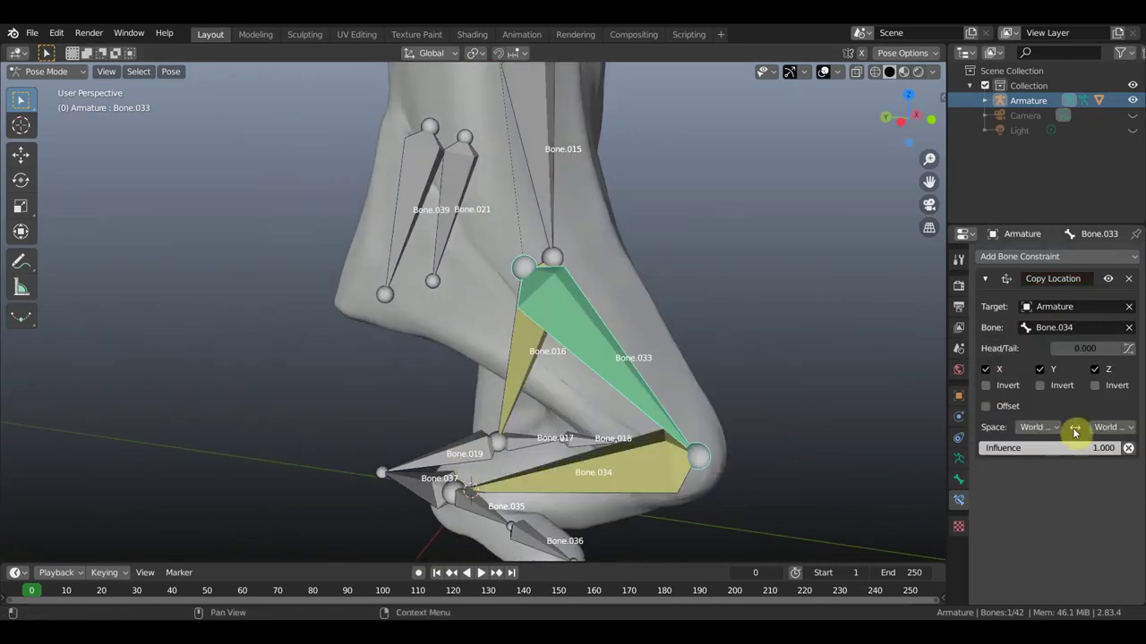
{"action": "left_click", "coordinate": [1038, 427]}
{"action": "left_click", "coordinate": [1029, 463]}
{"action": "left_click", "coordinate": [1038, 427]}
{"action": "left_click", "coordinate": [1009, 499]}
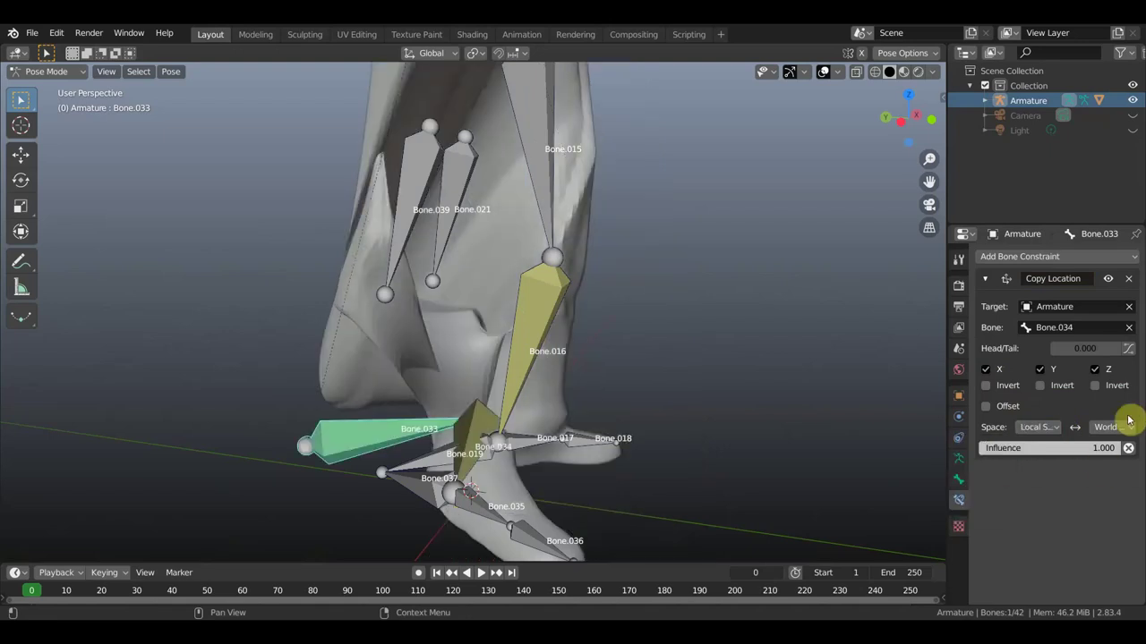
{"action": "left_click", "coordinate": [1110, 427]}
{"action": "left_click", "coordinate": [1109, 493]}
{"action": "middle_click_drag", "start_coordinate": [895, 475], "coordinate": [597, 428]}
Add a Copy Transforms constraint to Bone.034 copying the Armature's Bone.037
{"action": "left_click", "coordinate": [515, 399]}
{"action": "left_click", "coordinate": [1023, 256]}
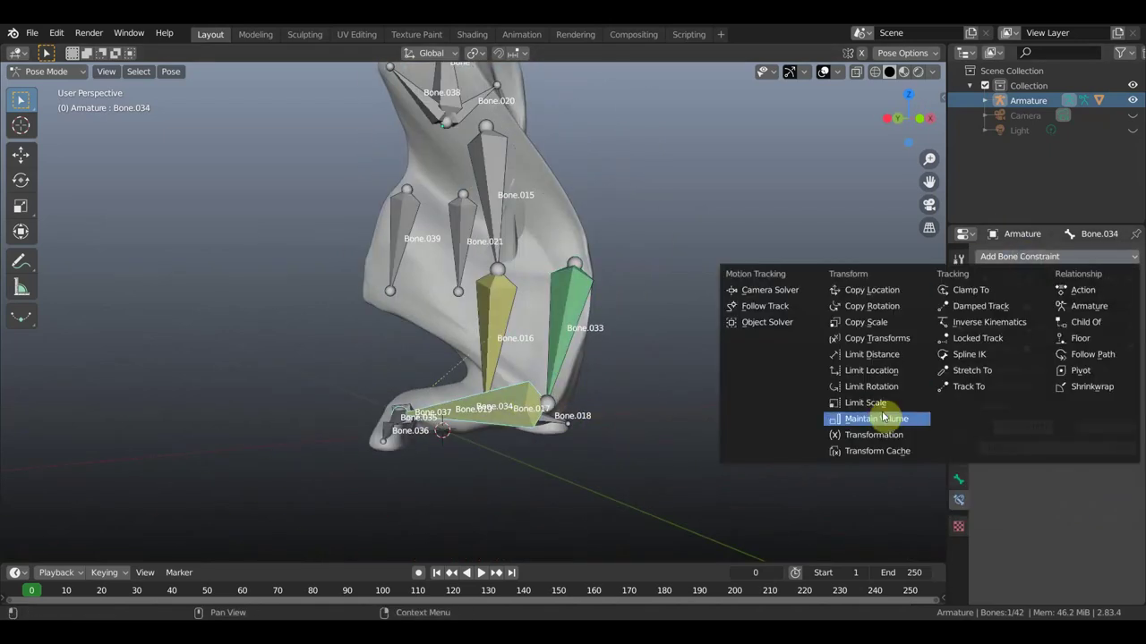
{"action": "left_click", "coordinate": [882, 338]}
{"action": "left_click", "coordinate": [1074, 503]}
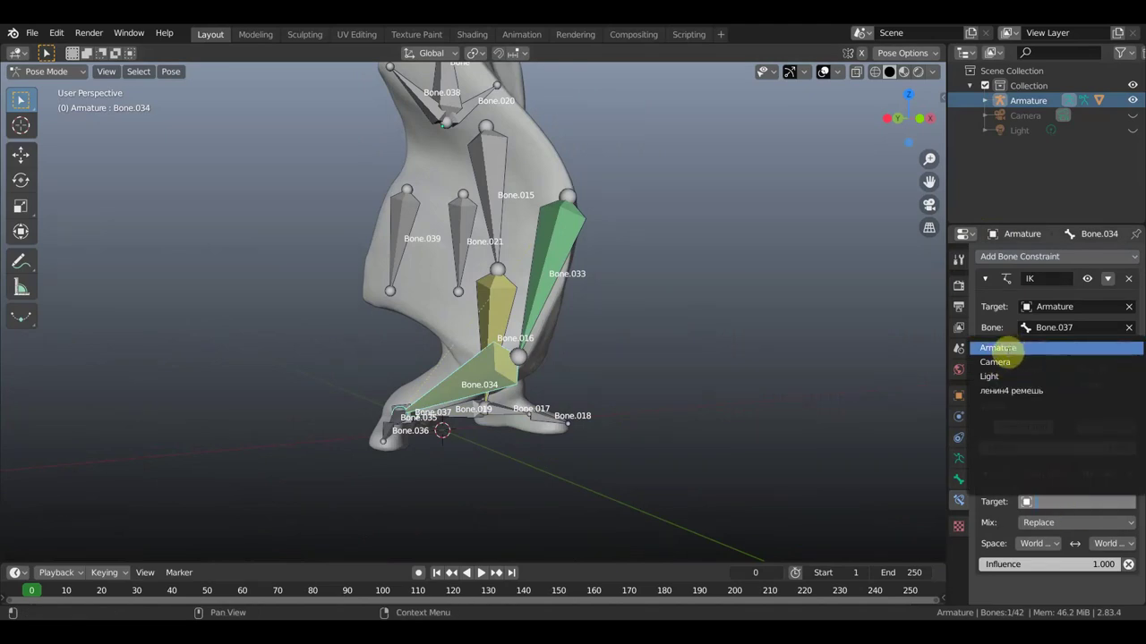
{"action": "left_click", "coordinate": [1004, 349]}
{"action": "middle_click_drag", "start_coordinate": [618, 466], "coordinate": [545, 514]}
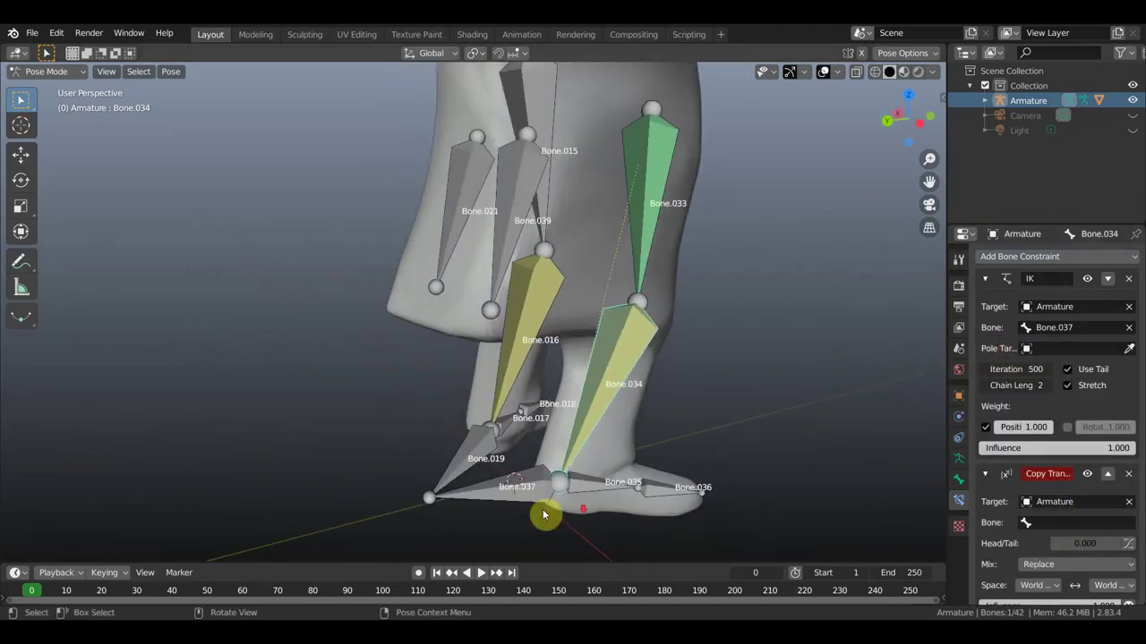
{"action": "left_click", "coordinate": [1075, 523]}
{"action": "scroll", "coordinate": [1047, 473], "scroll_direction": "down", "scroll_amount": 18}
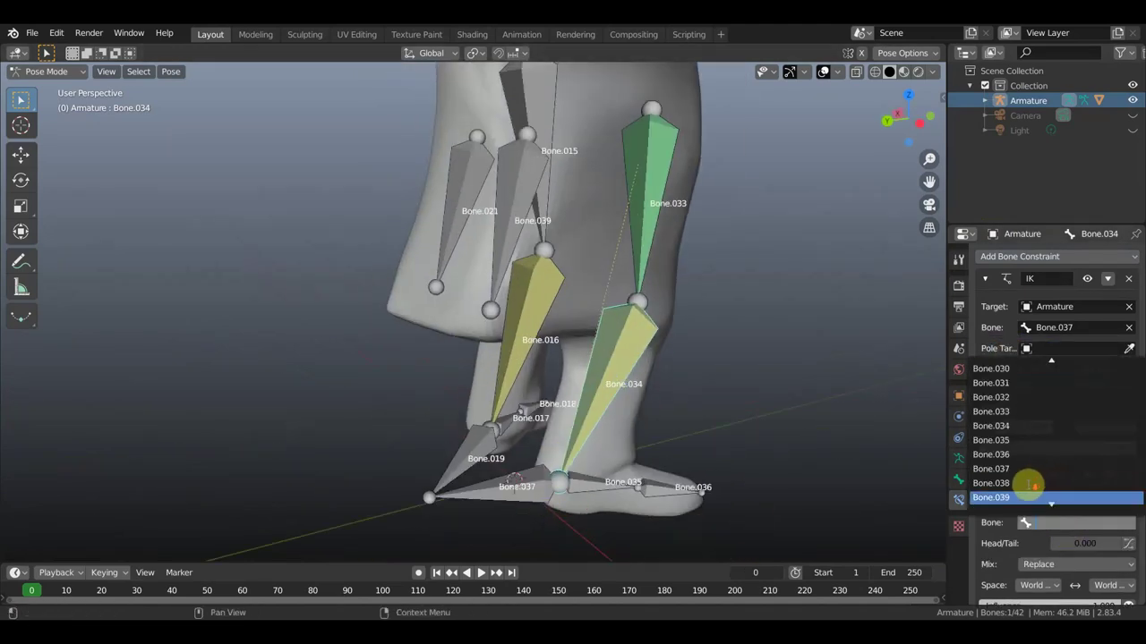
{"action": "left_click", "coordinate": [1015, 468]}
{"action": "middle_click_drag", "start_coordinate": [850, 449], "coordinate": [680, 453]}
{"action": "scroll", "coordinate": [681, 453], "scroll_direction": "down", "scroll_amount": 6}
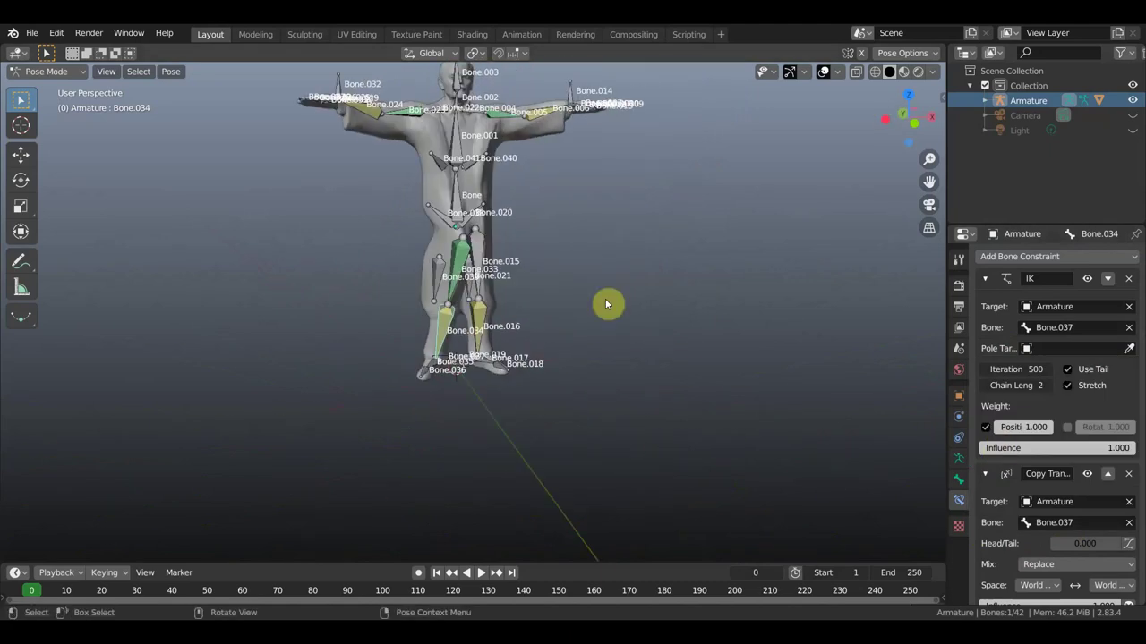
Adjust the space settings of Bone.033's Copy Location constraint
{"action": "left_click", "coordinate": [465, 259]}
{"action": "left_click", "coordinate": [1038, 427]}
{"action": "left_click", "coordinate": [1109, 427]}
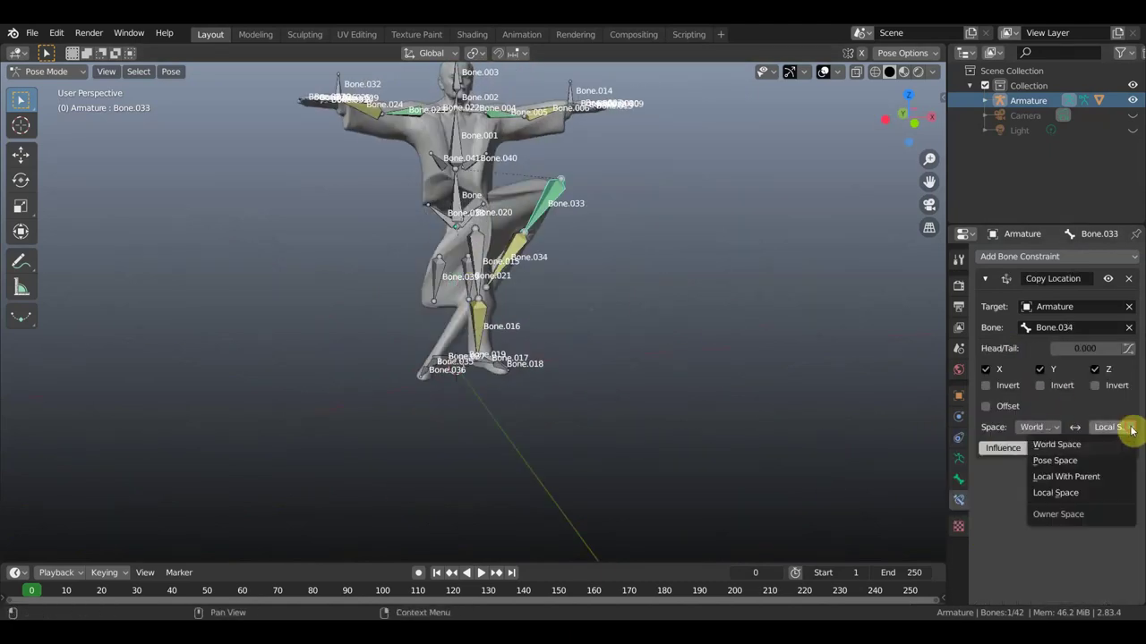
{"action": "left_click", "coordinate": [1056, 444]}
{"action": "scroll", "coordinate": [614, 417], "scroll_direction": "up", "scroll_amount": 4}
Set Bone.034's Copy Transforms to Local Space for both spaces at 0.058 influence
{"action": "left_click", "coordinate": [478, 318]}
{"action": "left_click", "coordinate": [1059, 568]}
{"action": "left_click", "coordinate": [1002, 519]}
{"action": "left_click", "coordinate": [1110, 567]}
{"action": "left_click", "coordinate": [1101, 519]}
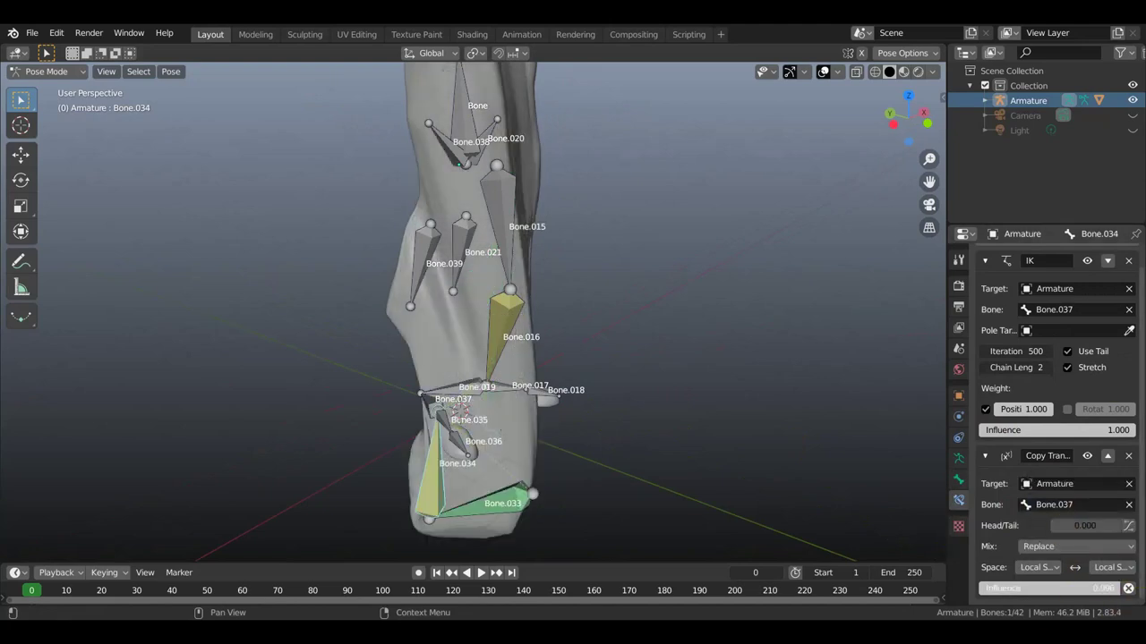
{"action": "left_click_drag", "start_coordinate": [1051, 588], "coordinate": [1060, 588]}
Lower Bone.033's Copy Location influence to 0.058
{"action": "middle_click_drag", "start_coordinate": [525, 456], "coordinate": [423, 425]}
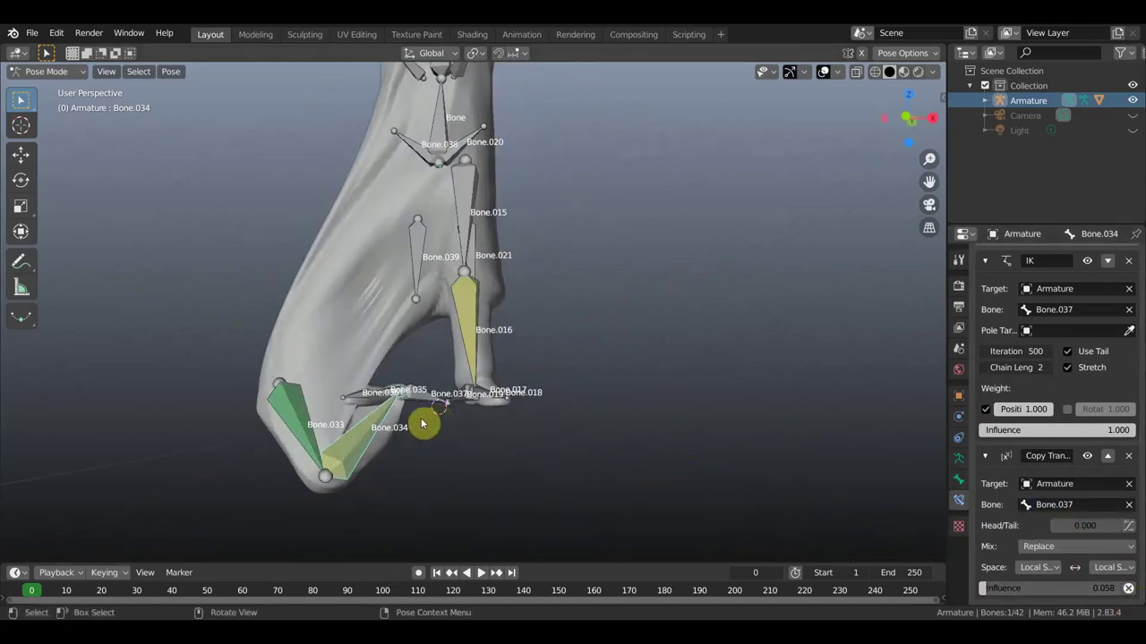
{"action": "left_click", "coordinate": [298, 417]}
{"action": "left_click_drag", "start_coordinate": [1056, 447], "coordinate": [989, 447]}
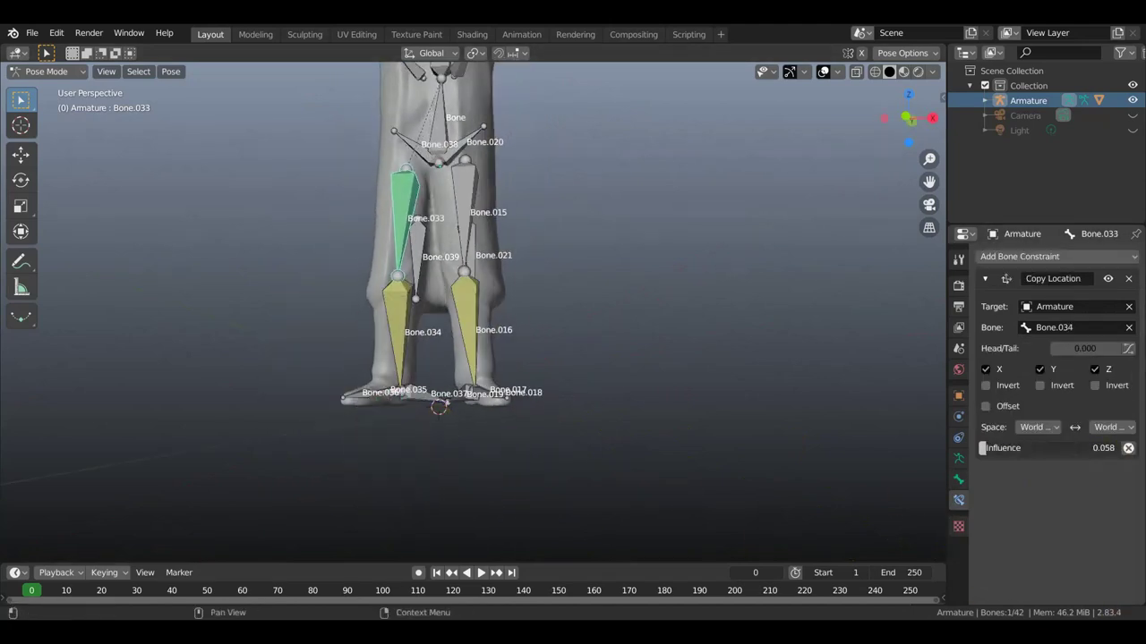
Test-move the foot bone Bone.037 to check how the leg bends
{"action": "middle_click_drag", "start_coordinate": [844, 435], "coordinate": [475, 396]}
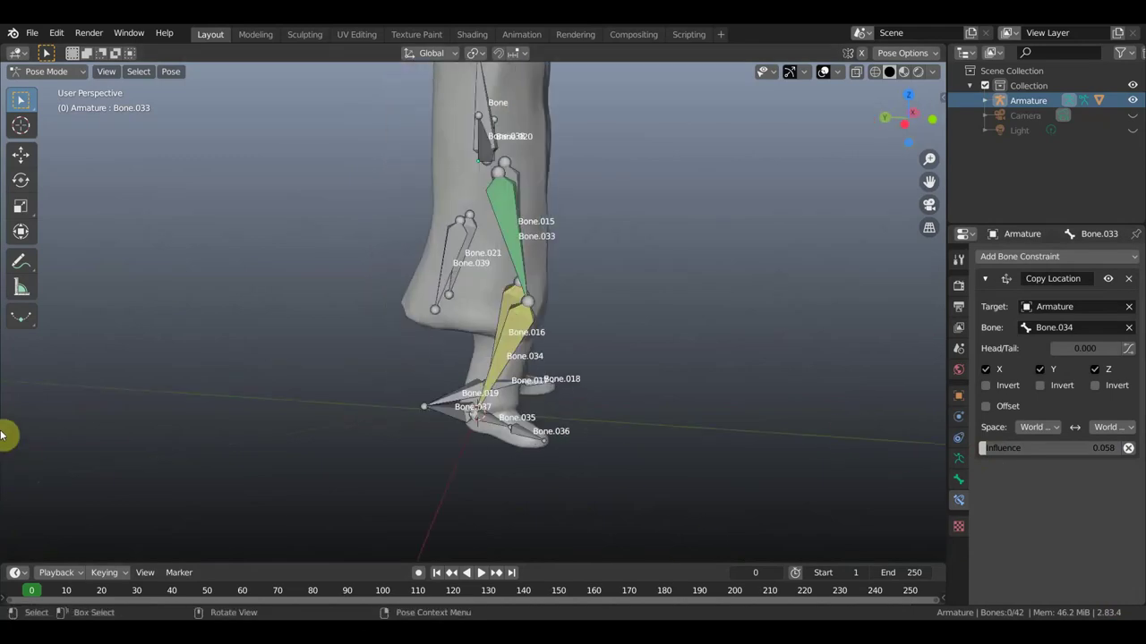
{"action": "left_click", "coordinate": [474, 397]}
{"action": "key", "text": "g"}
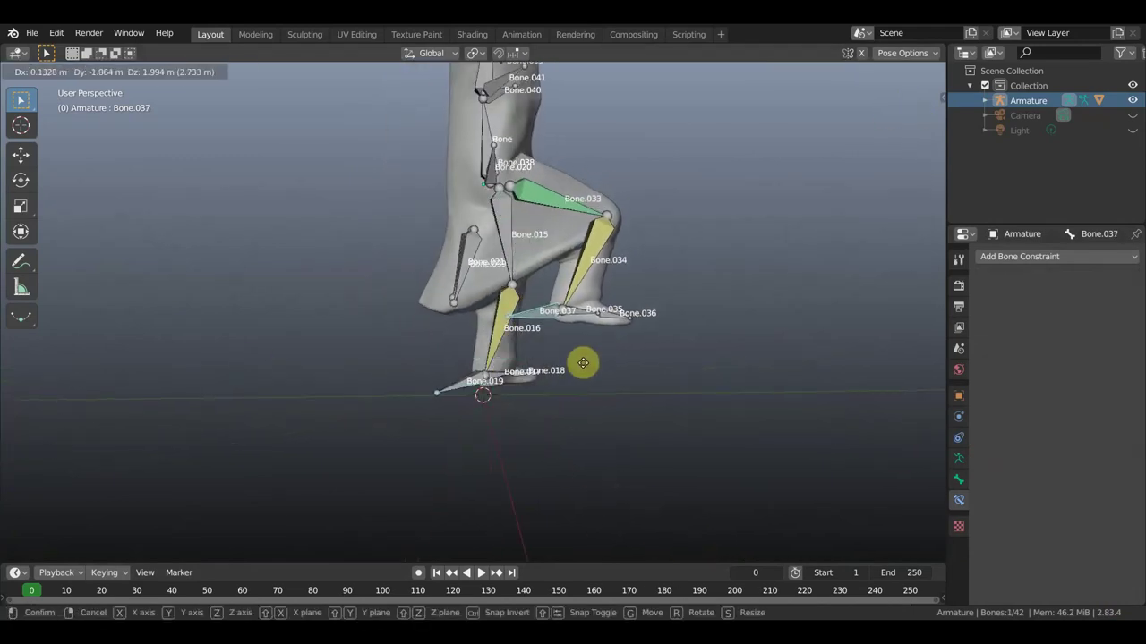
{"action": "left_click", "coordinate": [617, 369]}
{"action": "mouse_move", "coordinate": [558, 302]}
{"action": "middle_mouse_down"}
{"action": "mouse_move", "coordinate": [459, 289]}
{"action": "mouse_move", "coordinate": [538, 391]}
{"action": "mouse_move", "coordinate": [645, 376]}
{"action": "mouse_move", "coordinate": [376, 359]}
{"action": "mouse_move", "coordinate": [385, 373]}
{"action": "mouse_move", "coordinate": [486, 340]}
{"action": "mouse_move", "coordinate": [589, 335]}
{"action": "mouse_move", "coordinate": [450, 298]}
{"action": "mouse_move", "coordinate": [464, 340]}
{"action": "mouse_move", "coordinate": [433, 363]}
{"action": "middle_mouse_up"}
Set Bone.034's IK chain length to 3 and make Bone.015 copy Bone.016's location at ~0.046 influence
{"action": "left_click", "coordinate": [433, 362]}
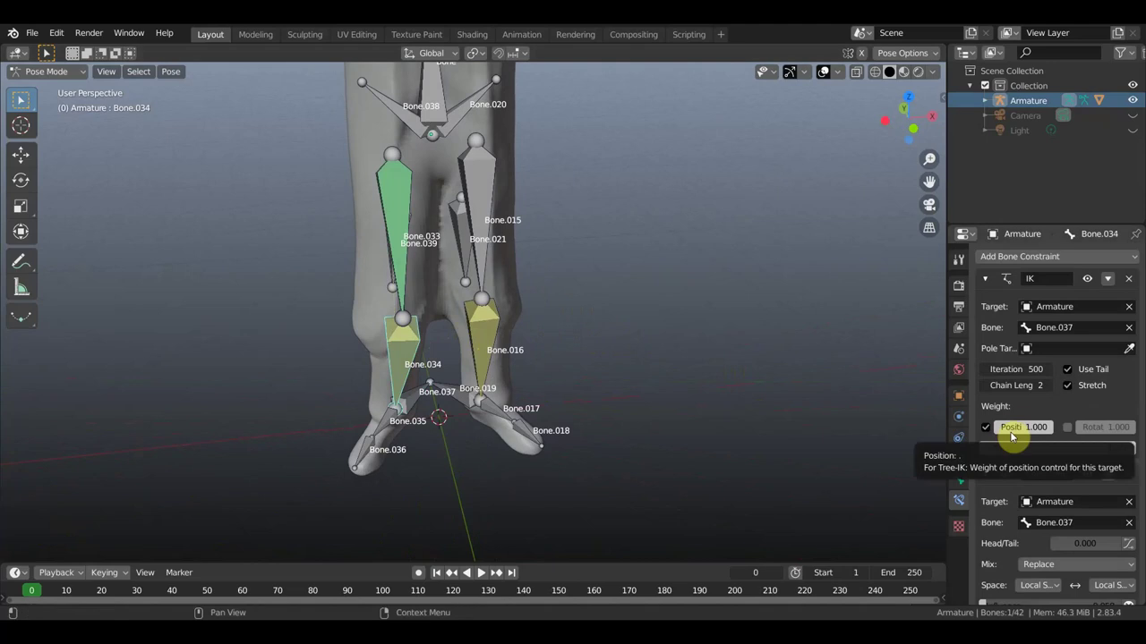
{"action": "left_click", "coordinate": [1050, 387]}
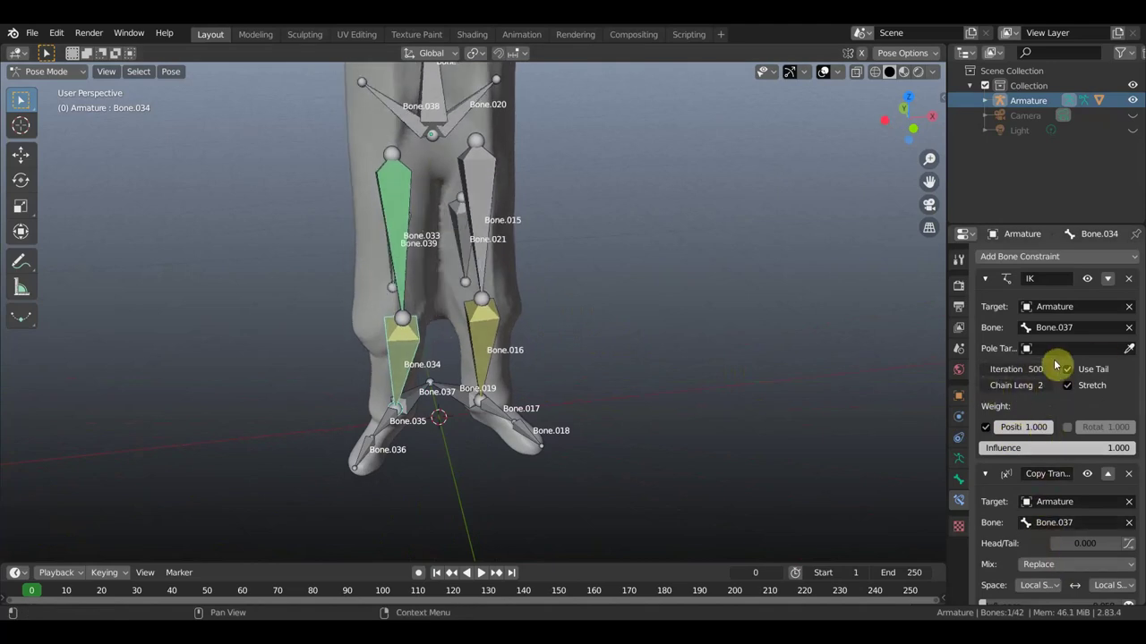
{"action": "left_click", "coordinate": [481, 202]}
{"action": "left_click", "coordinate": [1015, 257]}
{"action": "left_click", "coordinate": [872, 290]}
{"action": "left_click", "coordinate": [1074, 306]}
{"action": "left_click", "coordinate": [1039, 327]}
{"action": "middle_click_drag", "start_coordinate": [737, 381], "coordinate": [642, 367]}
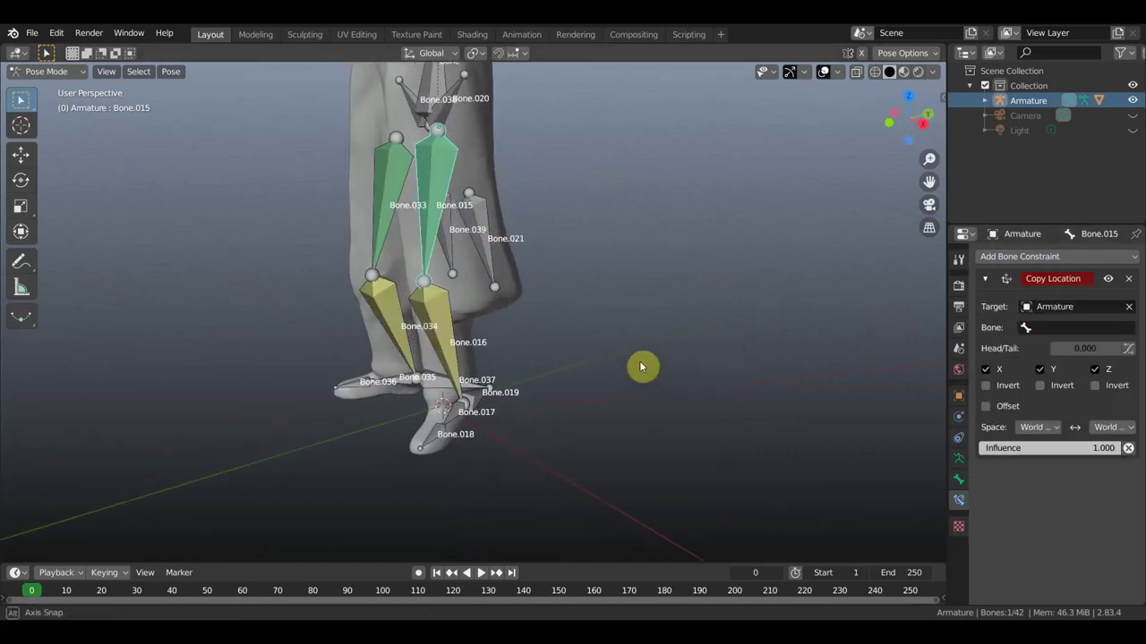
{"action": "left_click", "coordinate": [1079, 329]}
{"action": "left_click", "coordinate": [993, 466]}
{"action": "left_click_drag", "start_coordinate": [1081, 450], "coordinate": [989, 449]}
Add a Copy Transforms constraint to Bone.016 with the Armature as target
{"action": "left_click", "coordinate": [437, 329]}
{"action": "left_click", "coordinate": [1057, 256]}
{"action": "left_click", "coordinate": [895, 343]}
{"action": "left_click", "coordinate": [1074, 502]}
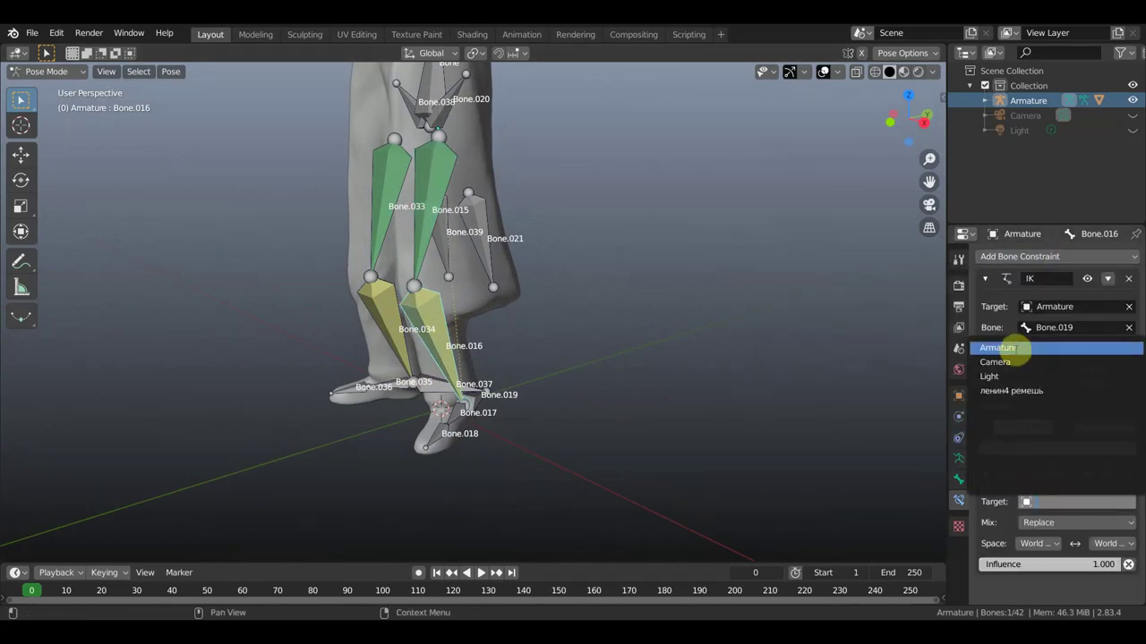
{"action": "left_click", "coordinate": [1051, 341]}
{"action": "left_click", "coordinate": [1059, 522]}
{"action": "mouse_move", "coordinate": [743, 484]}
{"action": "middle_mouse_down"}
{"action": "mouse_move", "coordinate": [648, 501]}
{"action": "mouse_move", "coordinate": [941, 563]}
{"action": "middle_mouse_up"}
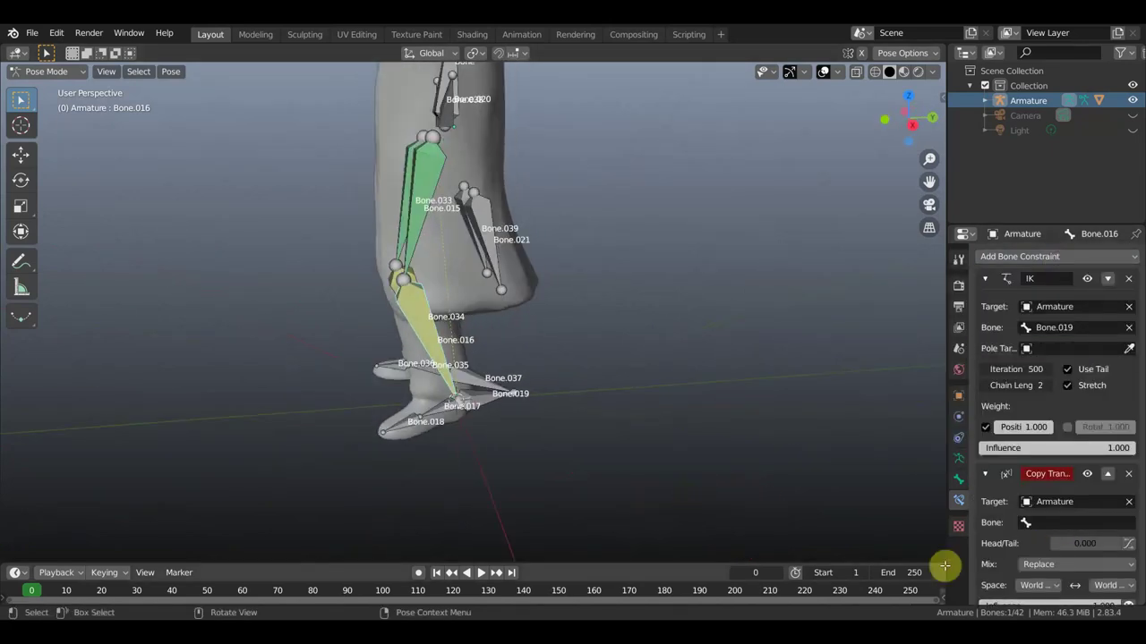
{"action": "left_click", "coordinate": [484, 407]}
{"action": "key", "text": "ctrl+z"}
Copy from Bone.019 with both spaces in Local Space at 0.067 influence
{"action": "left_click", "coordinate": [1070, 523]}
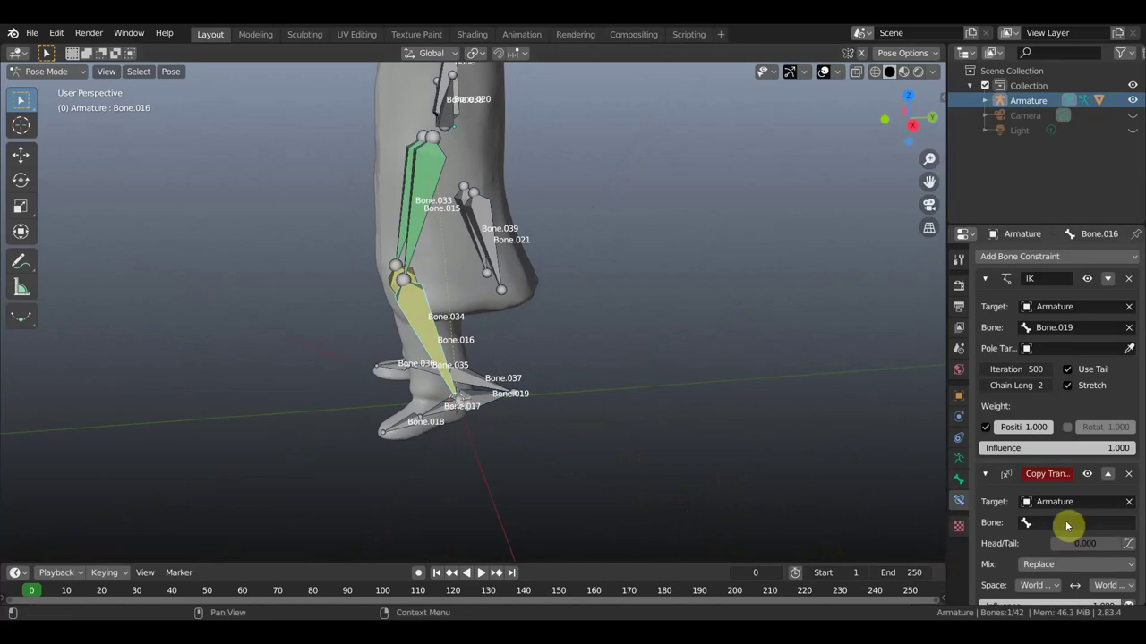
{"action": "scroll", "coordinate": [1029, 461], "scroll_direction": "down", "scroll_amount": 5}
{"action": "left_click", "coordinate": [1023, 470]}
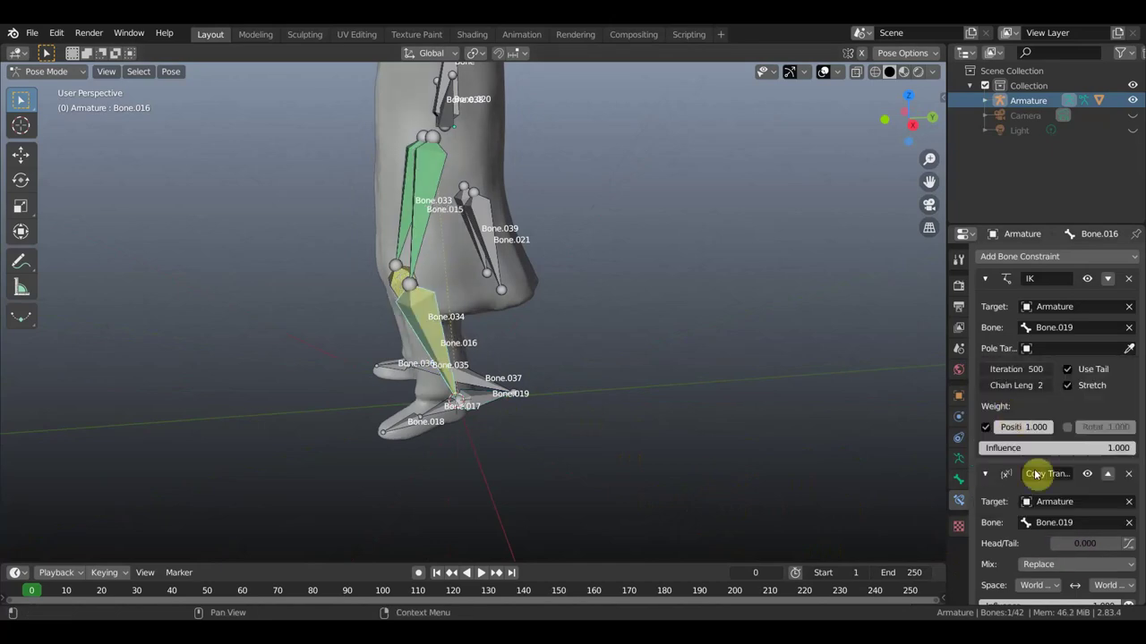
{"action": "scroll", "coordinate": [1035, 501], "scroll_direction": "down", "scroll_amount": 1}
{"action": "left_click", "coordinate": [1038, 565]}
{"action": "left_click", "coordinate": [1030, 501]}
{"action": "left_click", "coordinate": [1106, 567]}
{"action": "left_click", "coordinate": [1055, 502]}
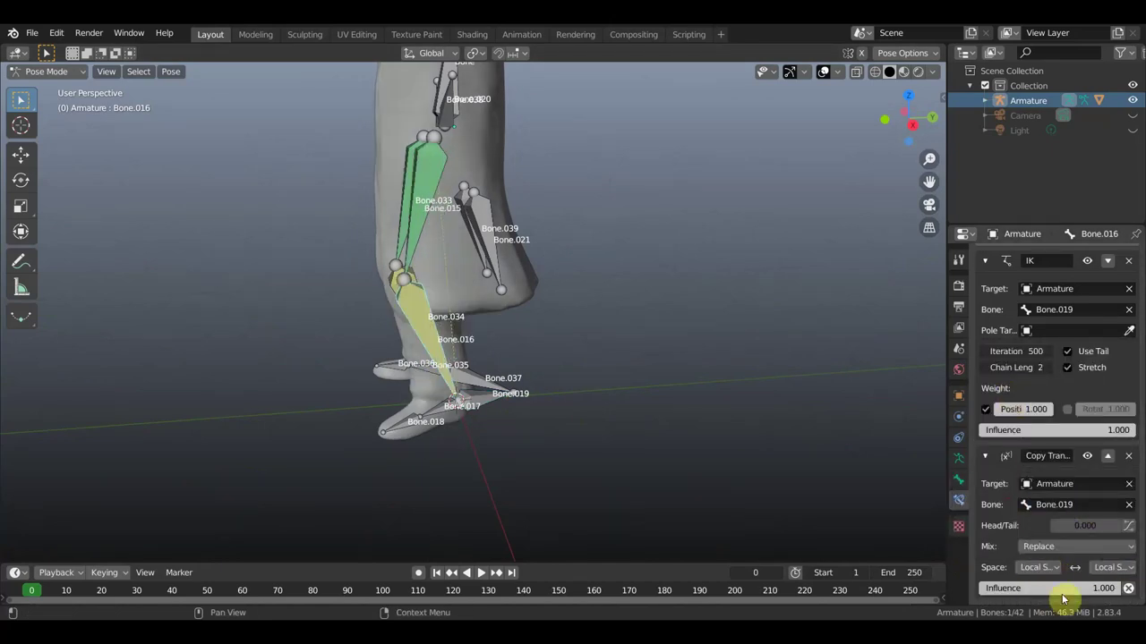
{"action": "left_click_drag", "start_coordinate": [1056, 588], "coordinate": [1020, 588]}
{"action": "middle_click_drag", "start_coordinate": [774, 486], "coordinate": [642, 481]}
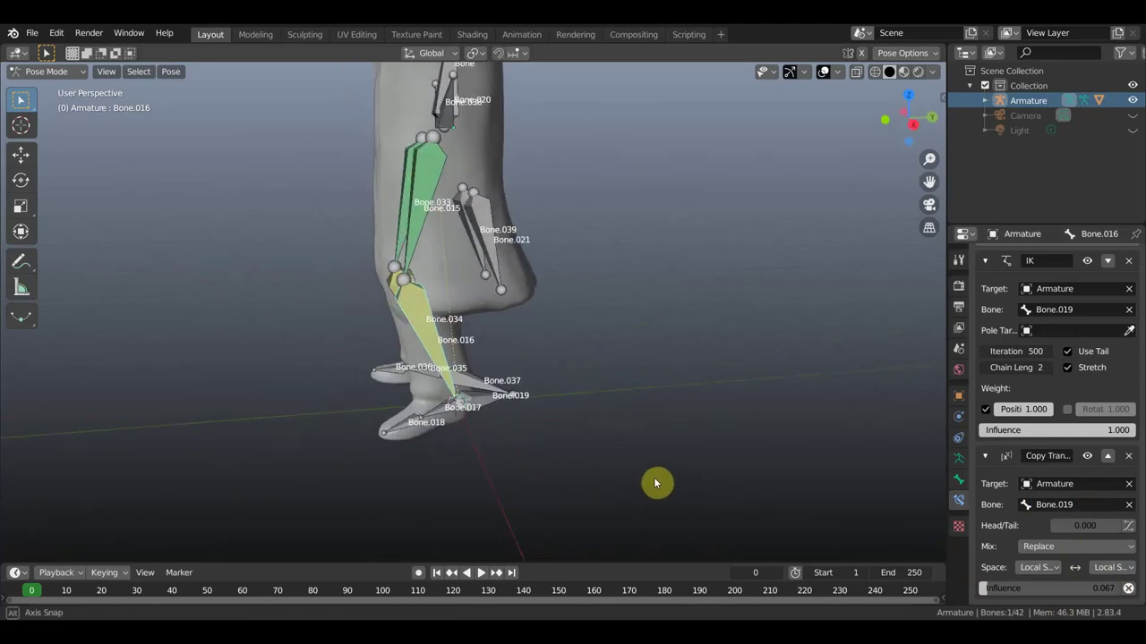
{"action": "left_click", "coordinate": [497, 407]}
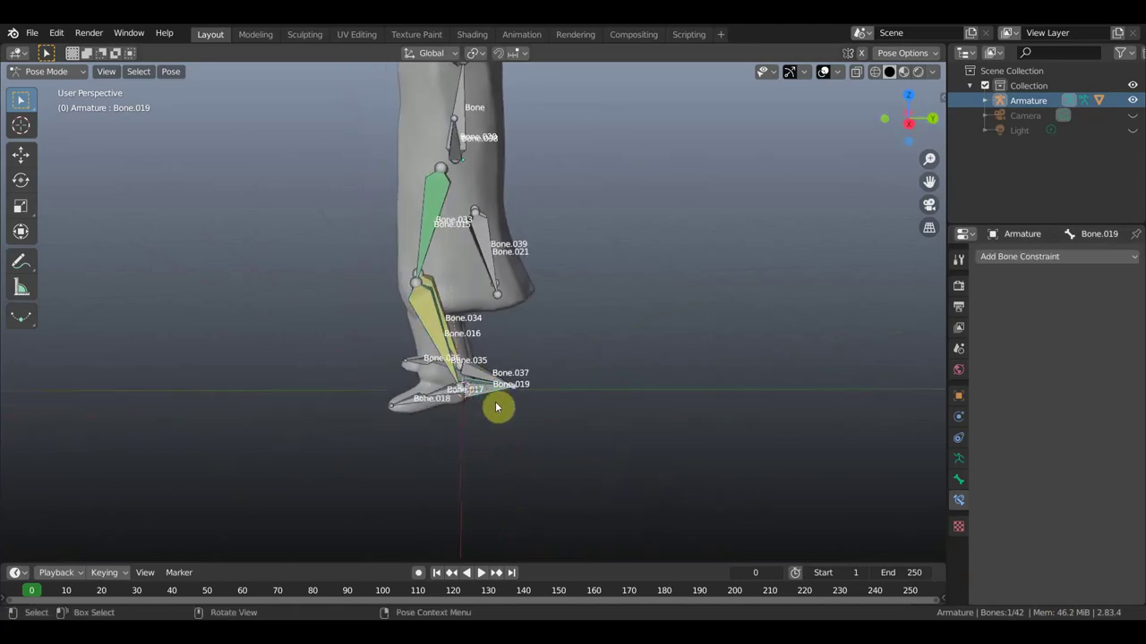
Hide the armature's bone names and reposition the selected foot bone
{"action": "left_click", "coordinate": [958, 458]}
{"action": "left_click", "coordinate": [1023, 500]}
{"action": "key", "text": "g"}
{"action": "left_click", "coordinate": [608, 352]}
{"action": "middle_click_drag", "start_coordinate": [608, 352], "coordinate": [767, 399]}
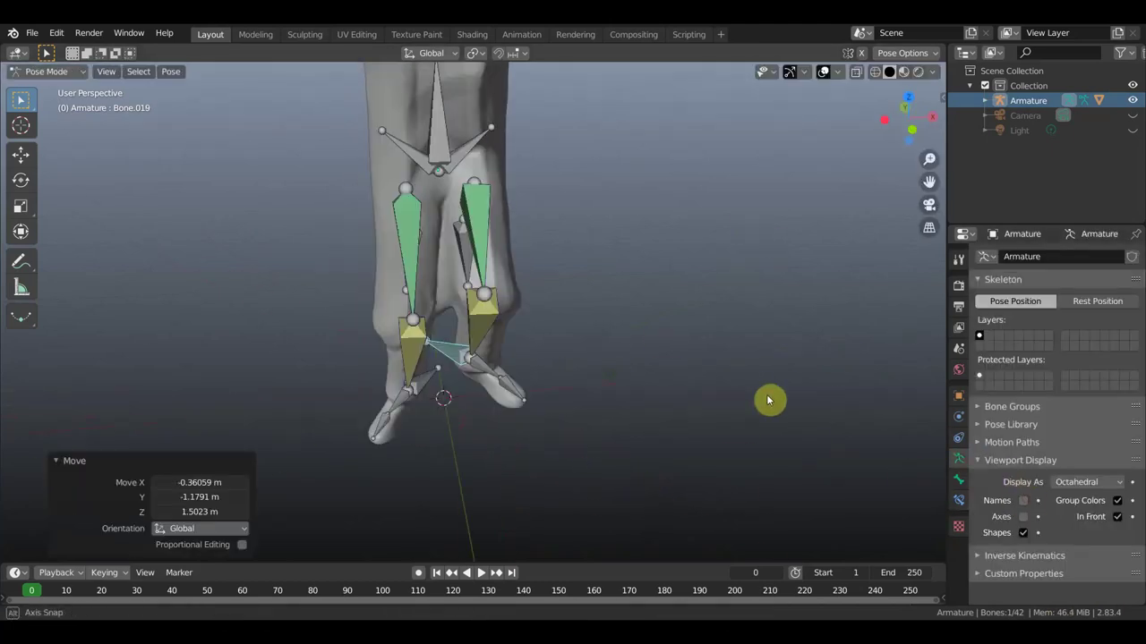
{"action": "key", "text": "g"}
{"action": "mouse_move", "coordinate": [680, 427]}
{"action": "middle_mouse_down"}
{"action": "mouse_move", "coordinate": [650, 439]}
{"action": "mouse_move", "coordinate": [634, 386]}
{"action": "mouse_move", "coordinate": [672, 455]}
{"action": "middle_mouse_up"}
{"action": "left_click", "coordinate": [680, 439]}
Inspect the statue in front view with the viewport overlays briefly hidden
{"action": "scroll", "coordinate": [634, 386], "scroll_direction": "down", "scroll_amount": 3}
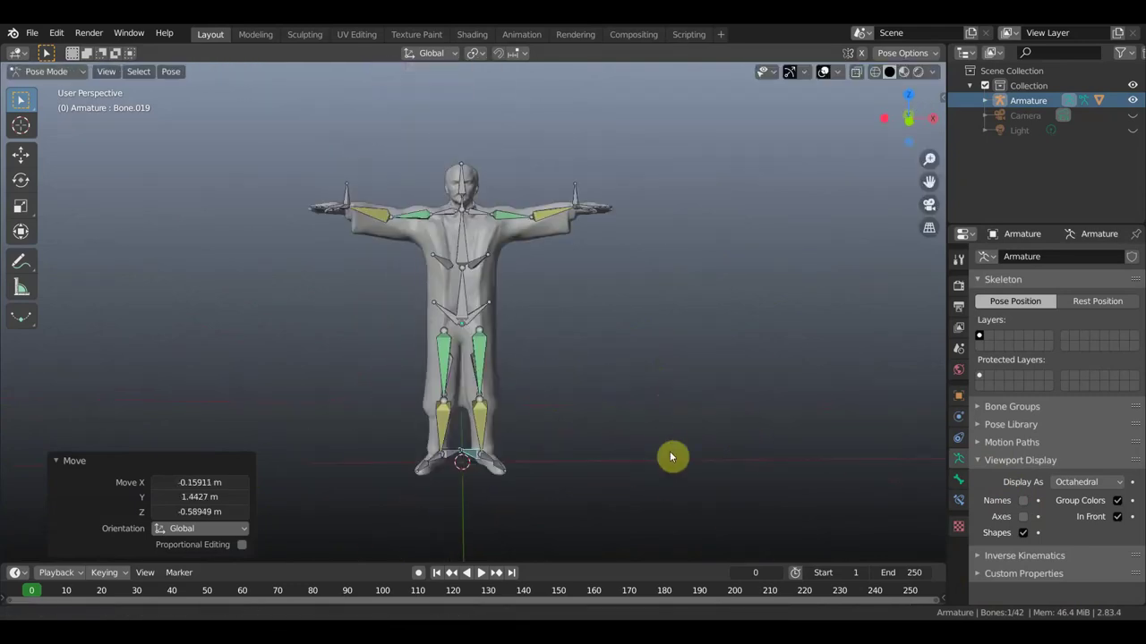
{"action": "scroll", "coordinate": [616, 420], "scroll_direction": "up", "scroll_amount": 2}
{"action": "key", "text": "KP_1"}
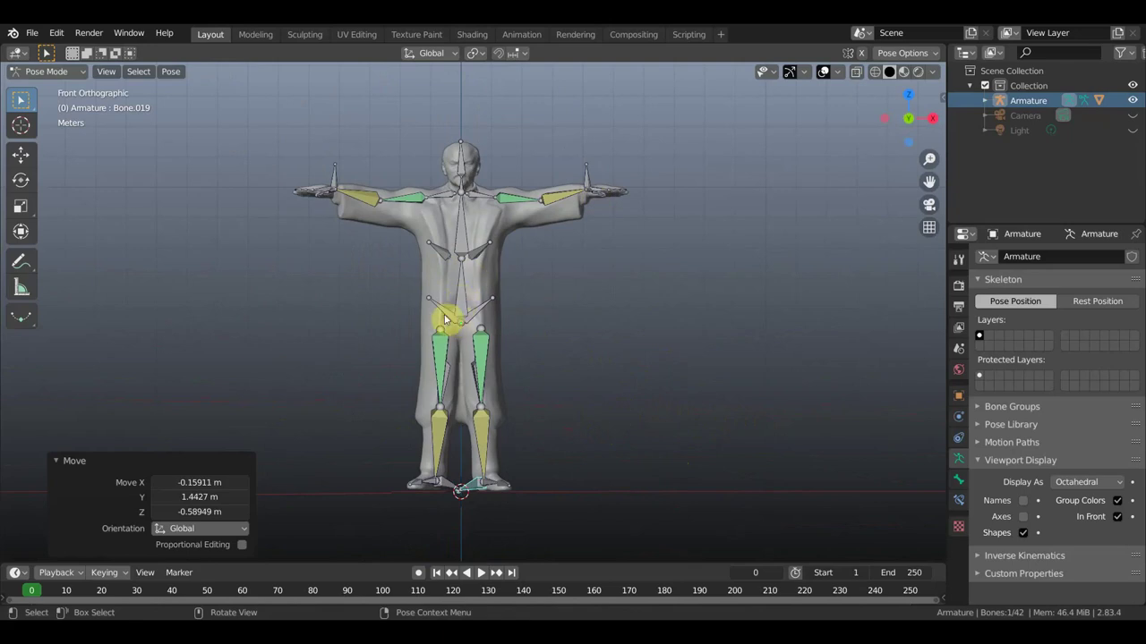
{"action": "middle_click_drag", "start_coordinate": [511, 372], "coordinate": [639, 376]}
{"action": "left_click", "coordinate": [826, 70]}
{"action": "middle_click_drag", "start_coordinate": [736, 252], "coordinate": [609, 283]}
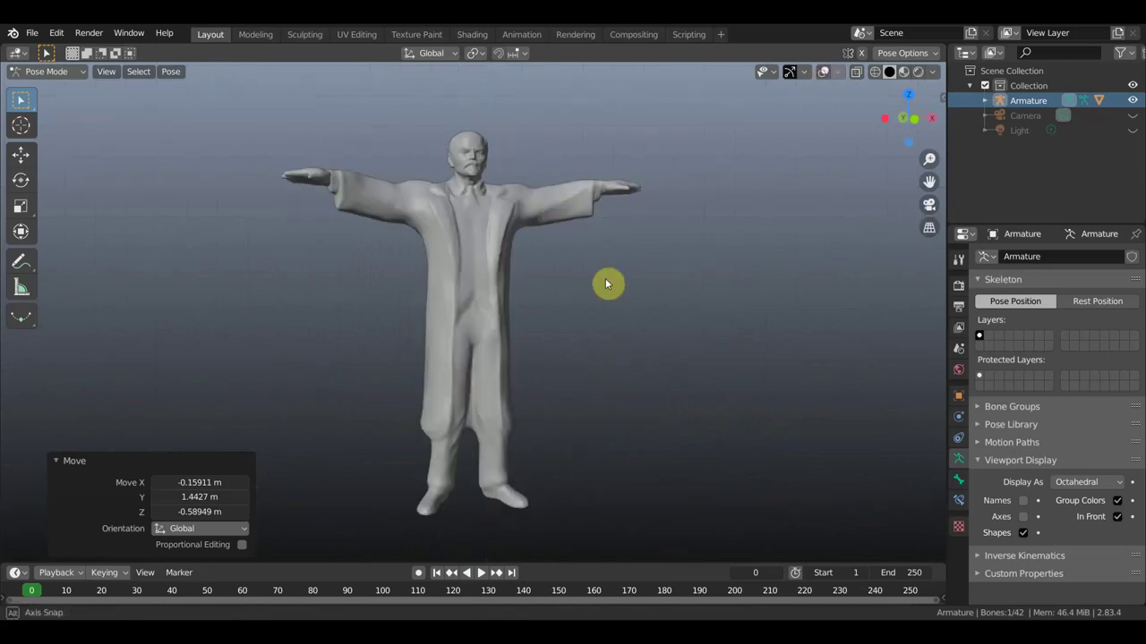
{"action": "left_click", "coordinate": [826, 70]}
Save the project as 'ленин1.blend' on the Desktop
{"action": "left_click", "coordinate": [31, 34]}
{"action": "left_click", "coordinate": [77, 158]}
{"action": "left_click", "coordinate": [722, 553]}
{"action": "left_click", "coordinate": [795, 556]}
Select the hand bone Bone.014 on the statue's right-side arm
{"action": "middle_click_drag", "start_coordinate": [557, 393], "coordinate": [583, 406]}
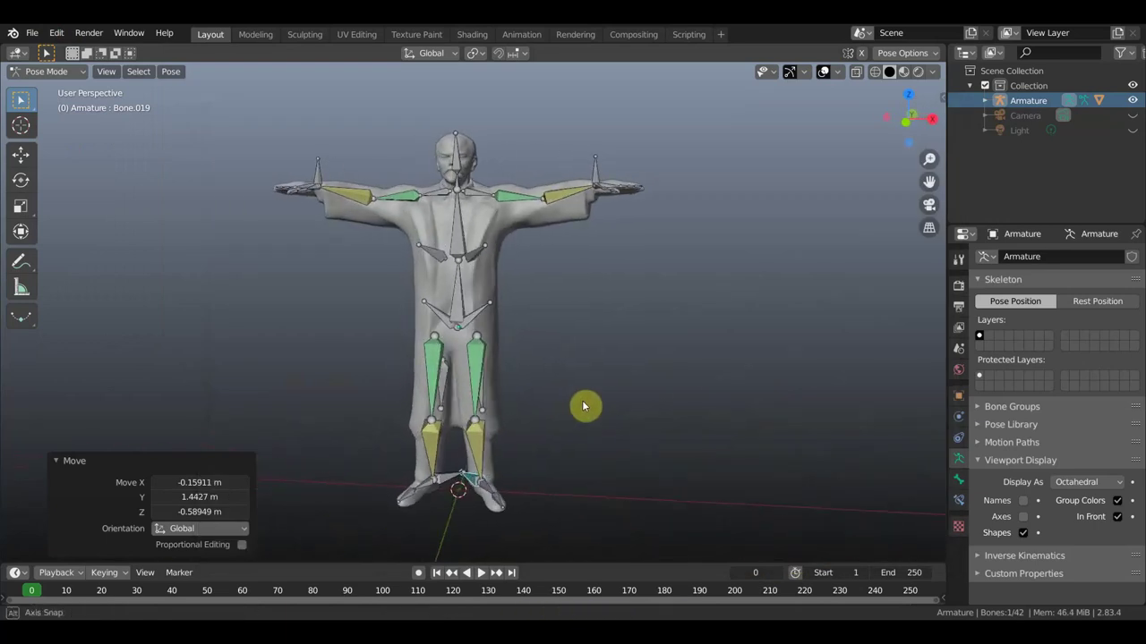
{"action": "scroll", "coordinate": [576, 365], "scroll_direction": "up", "scroll_amount": 1}
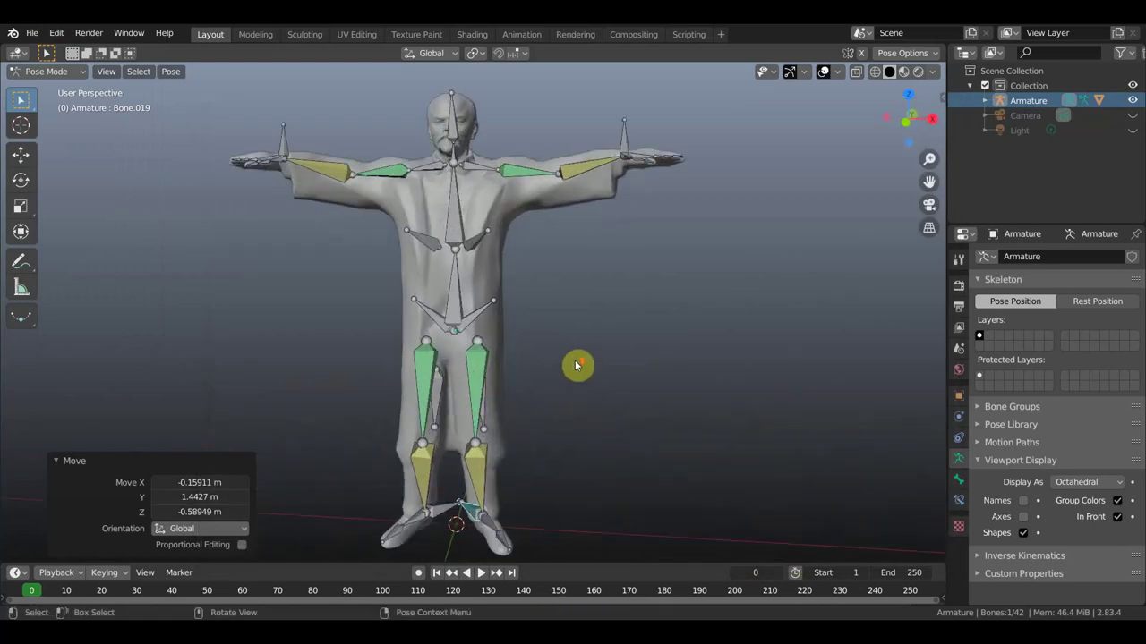
{"action": "scroll", "coordinate": [598, 328], "scroll_direction": "down", "scroll_amount": 1}
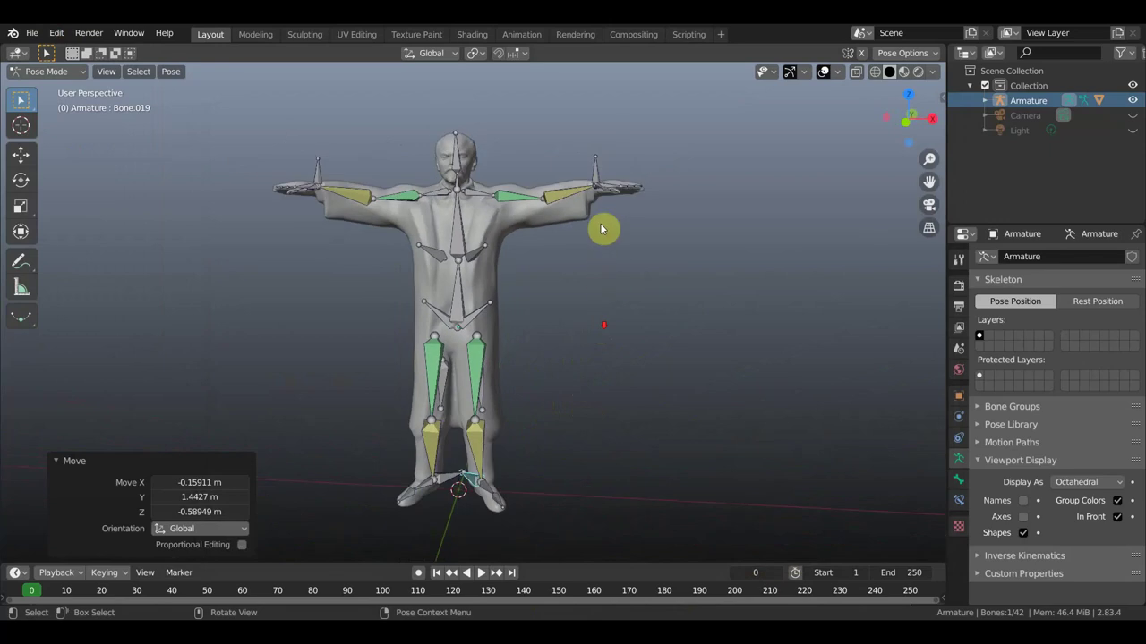
{"action": "left_click", "coordinate": [600, 173]}
{"action": "middle_click_drag", "start_coordinate": [614, 272], "coordinate": [625, 289]}
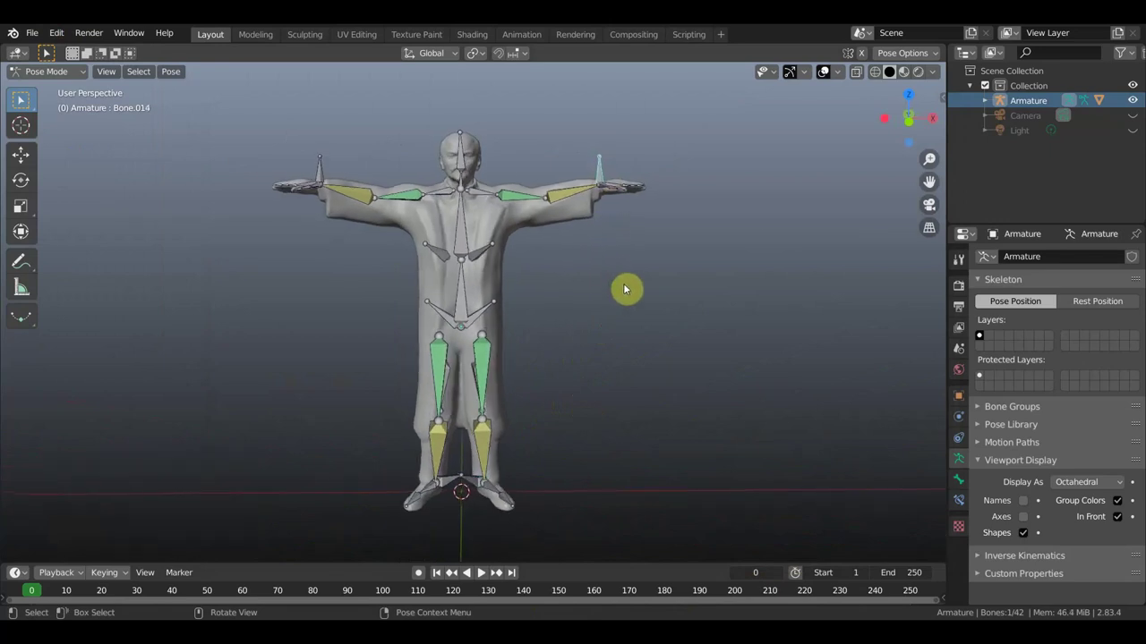
In front view, move and rotate hand bone Bone.014 to lower the arm
{"action": "key", "text": "KP_1"}
{"action": "key", "text": "g"}
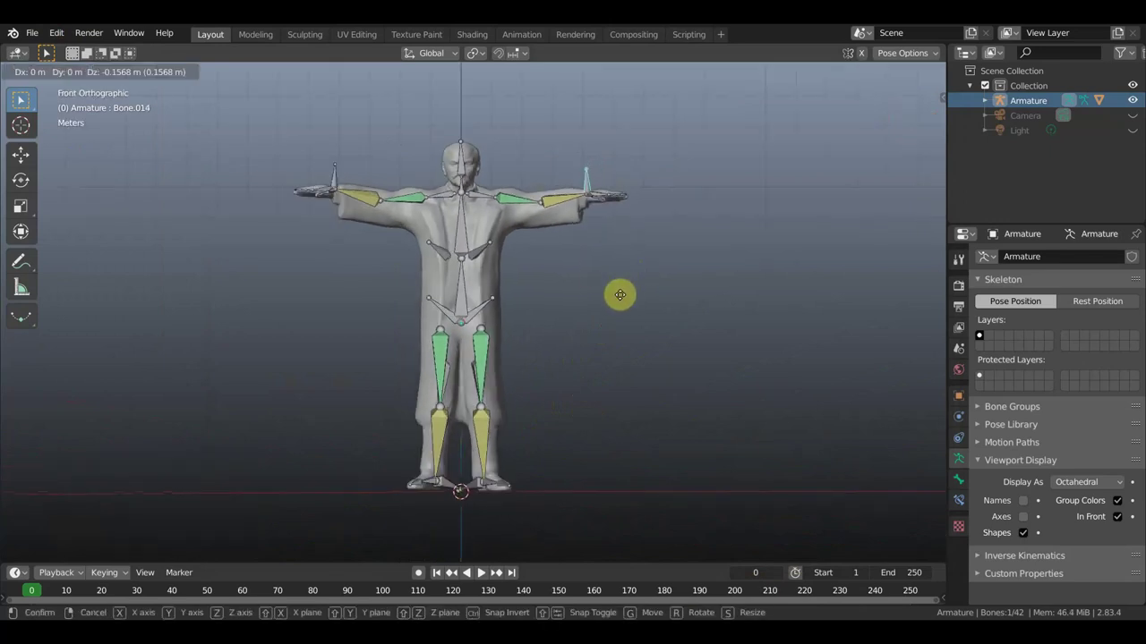
{"action": "left_click", "coordinate": [582, 363]}
{"action": "key", "text": "r"}
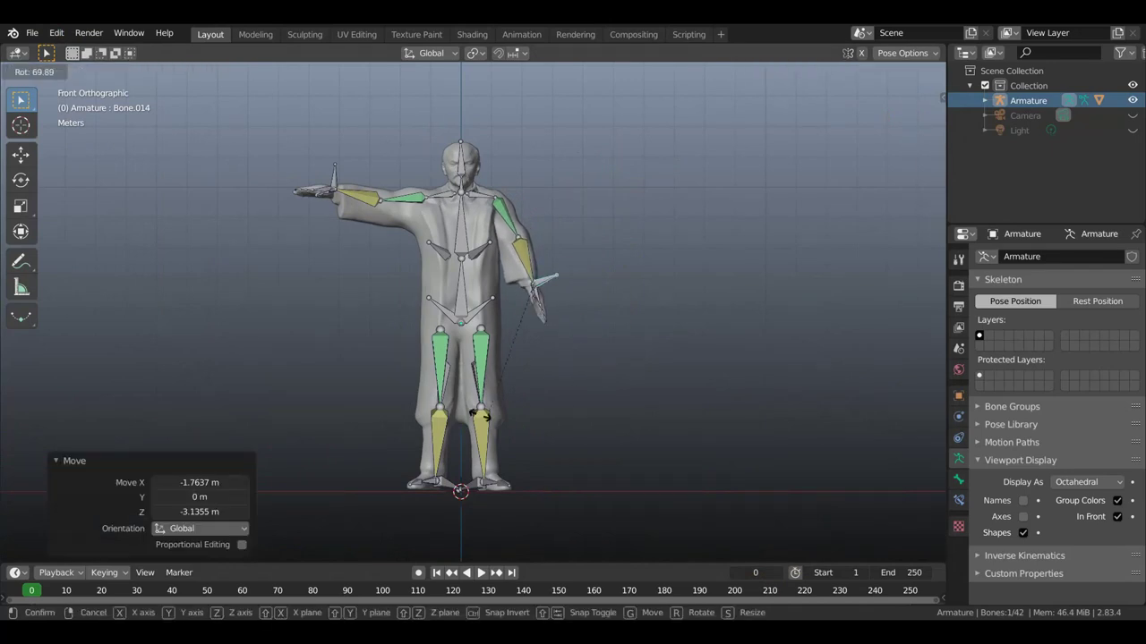
{"action": "left_click", "coordinate": [461, 417]}
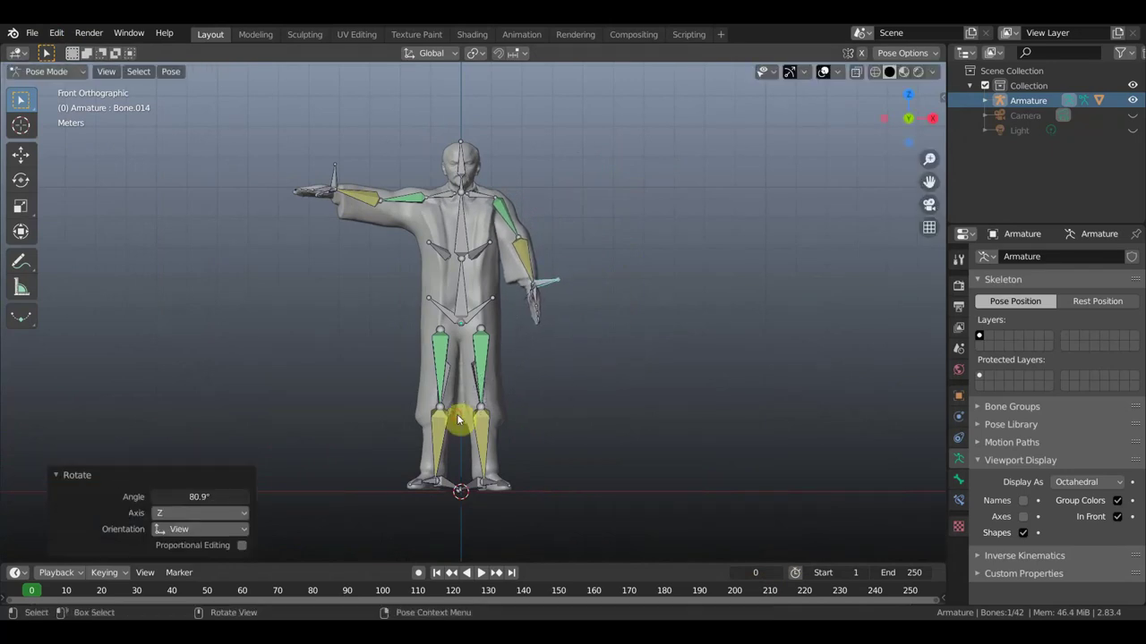
Rotate shoulder bone Bone.004, then bring the hand closer and turn it 12 degrees
{"action": "left_click", "coordinate": [490, 202]}
{"action": "key", "text": "r"}
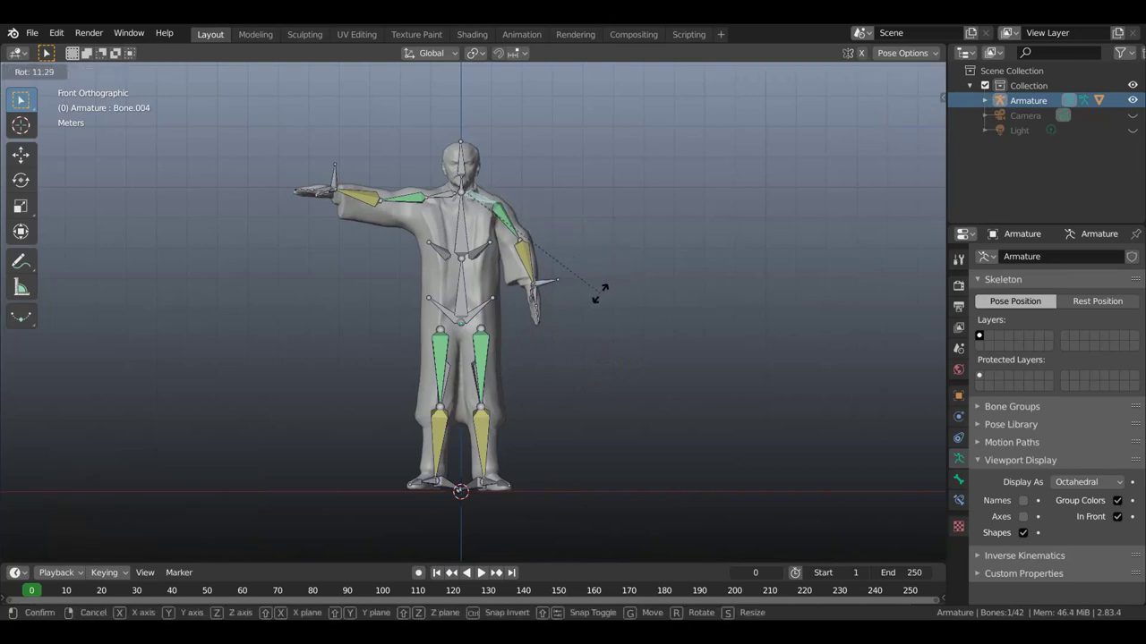
{"action": "left_click", "coordinate": [601, 300]}
{"action": "left_click", "coordinate": [549, 284]}
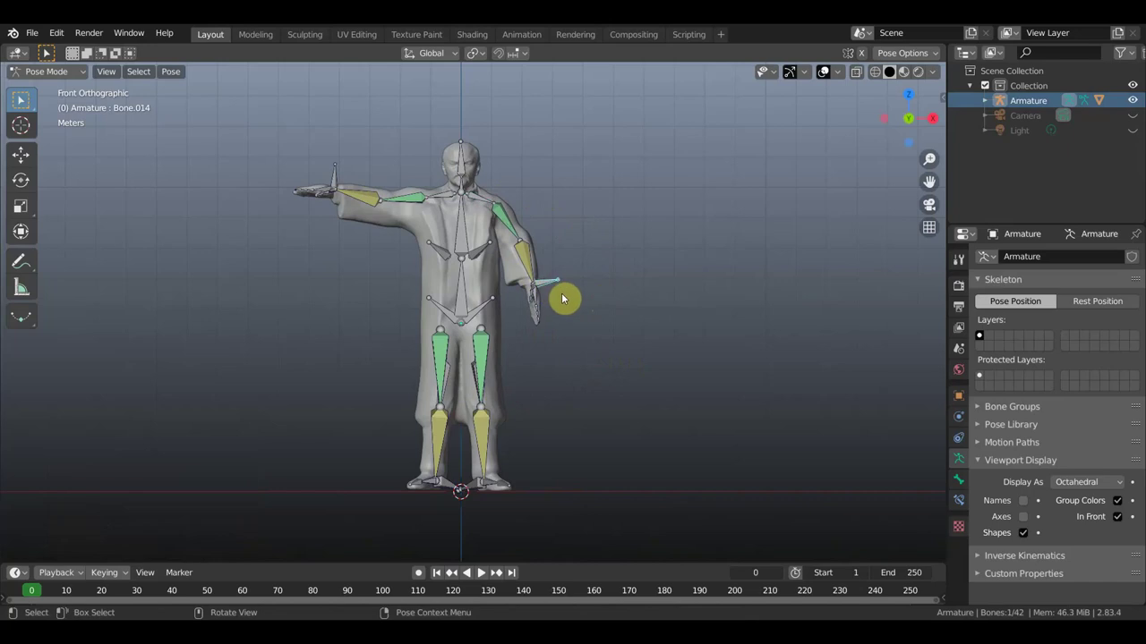
{"action": "key", "text": "g"}
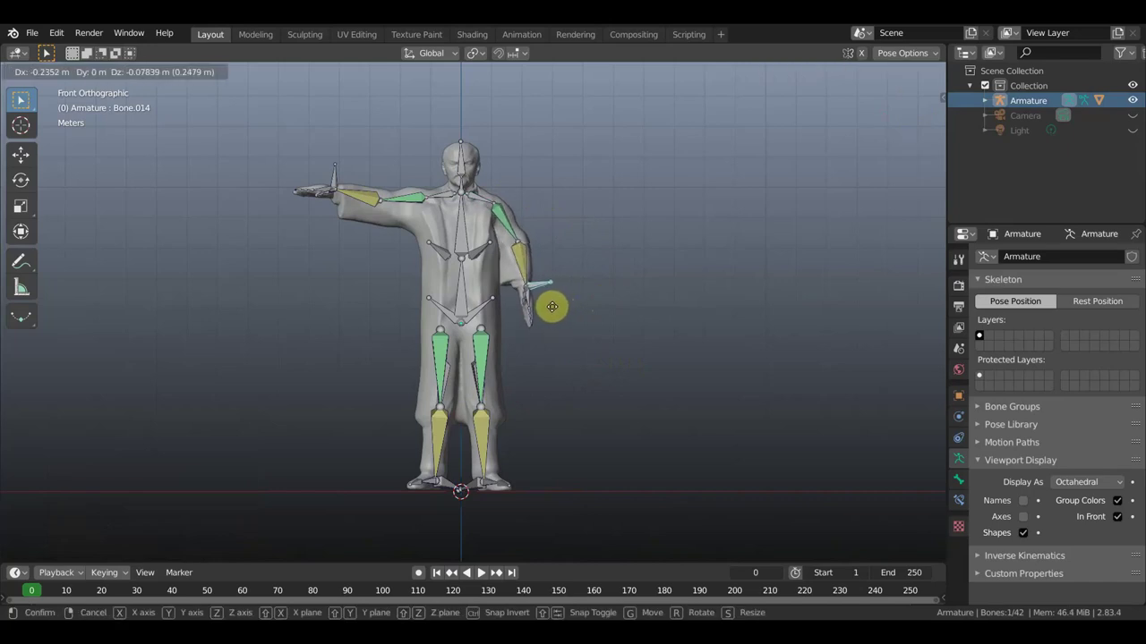
{"action": "left_click", "coordinate": [553, 312]}
{"action": "key", "text": "r"}
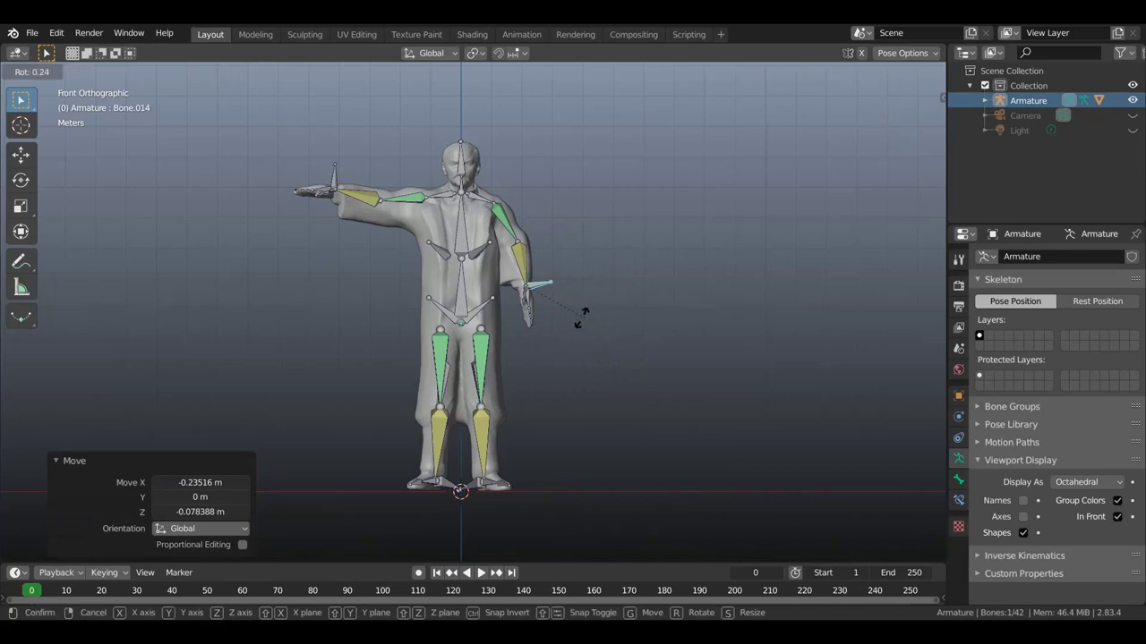
{"action": "left_click", "coordinate": [585, 324]}
Rotate and move the arm bone in side view so the elbow bends forward
{"action": "mouse_move", "coordinate": [585, 324]}
{"action": "middle_mouse_down"}
{"action": "mouse_move", "coordinate": [445, 321]}
{"action": "mouse_move", "coordinate": [421, 331]}
{"action": "mouse_move", "coordinate": [546, 333]}
{"action": "middle_mouse_up"}
{"action": "key", "text": "r"}
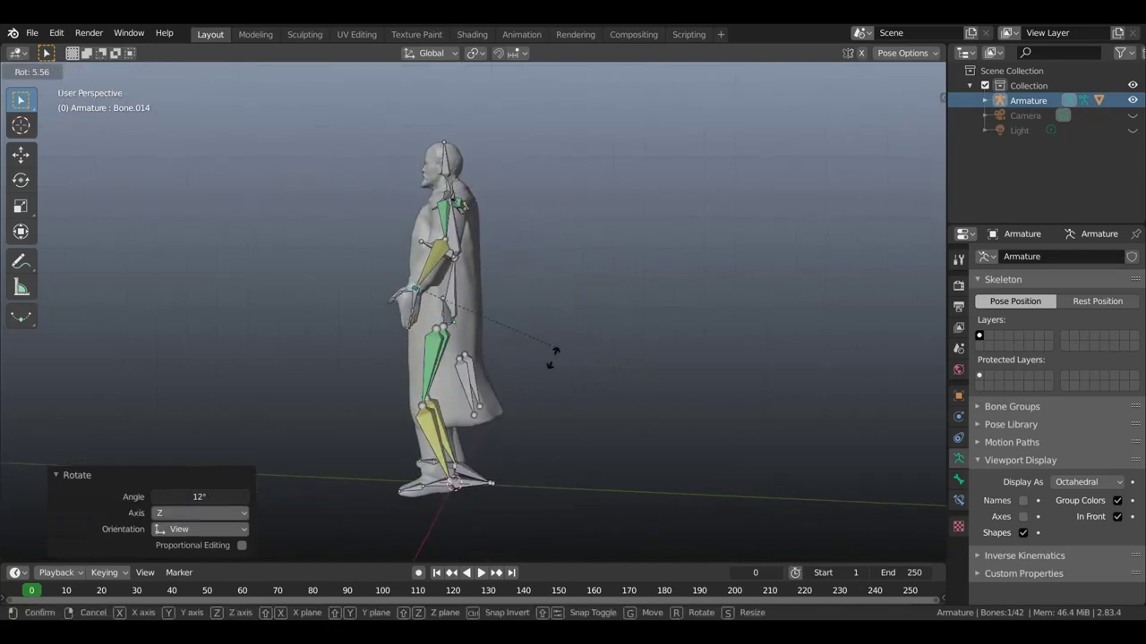
{"action": "left_click", "coordinate": [478, 385]}
{"action": "mouse_move", "coordinate": [478, 385]}
{"action": "middle_mouse_down"}
{"action": "mouse_move", "coordinate": [631, 374]}
{"action": "mouse_move", "coordinate": [506, 378]}
{"action": "middle_mouse_up"}
{"action": "key", "text": "g"}
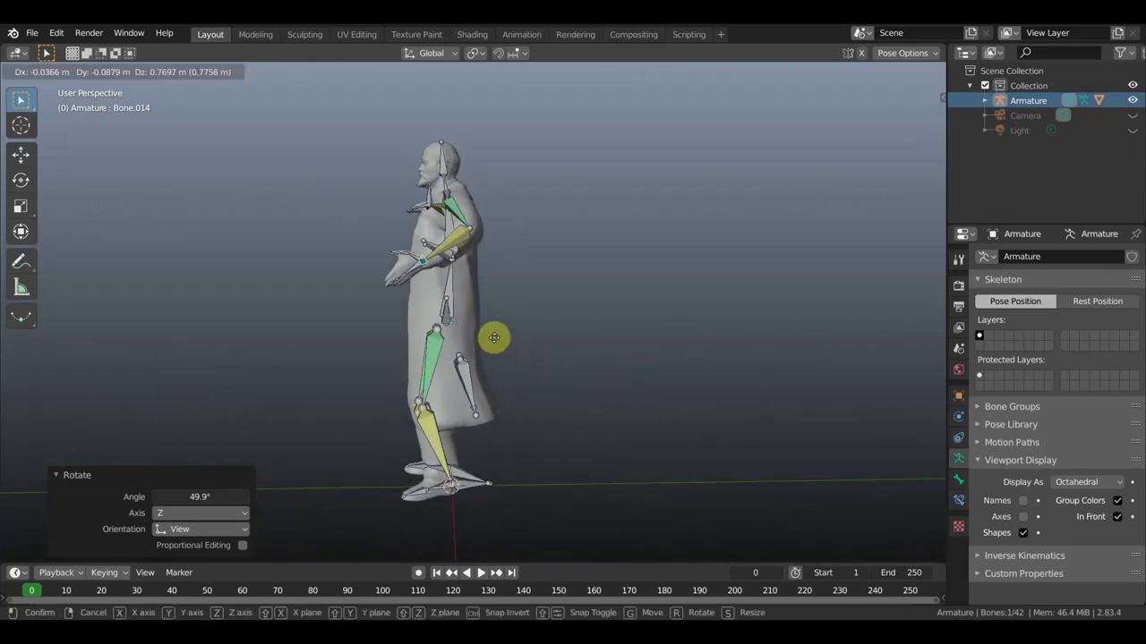
{"action": "left_click", "coordinate": [483, 342]}
{"action": "middle_click_drag", "start_coordinate": [486, 350], "coordinate": [637, 358]}
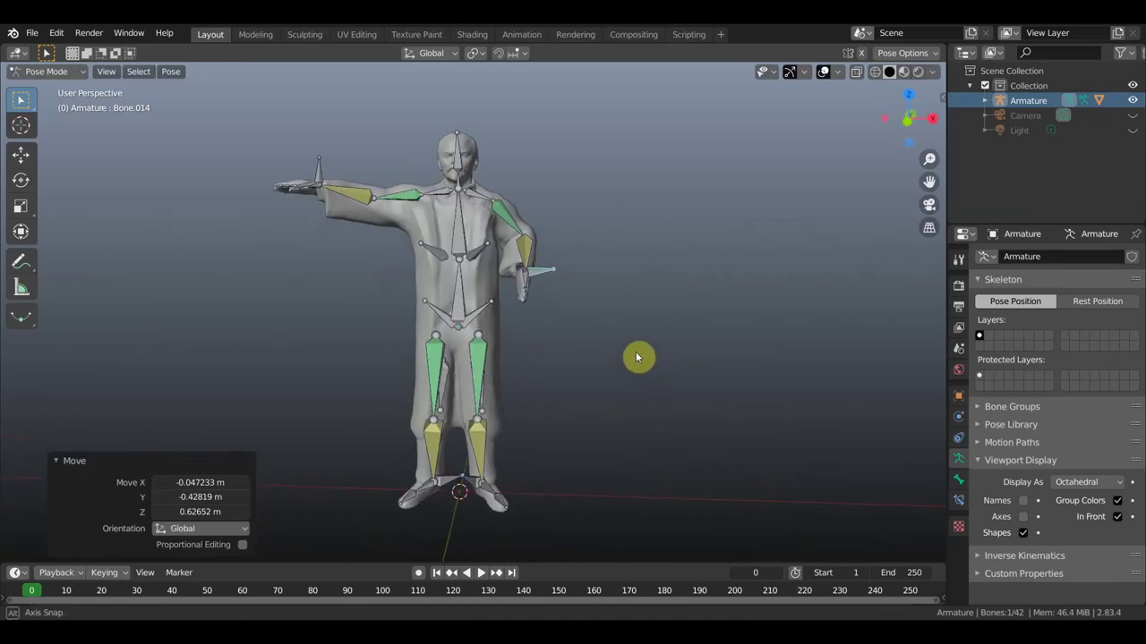
Move the forearm bone and slightly rotate the hand bone in side view
{"action": "key", "text": "g"}
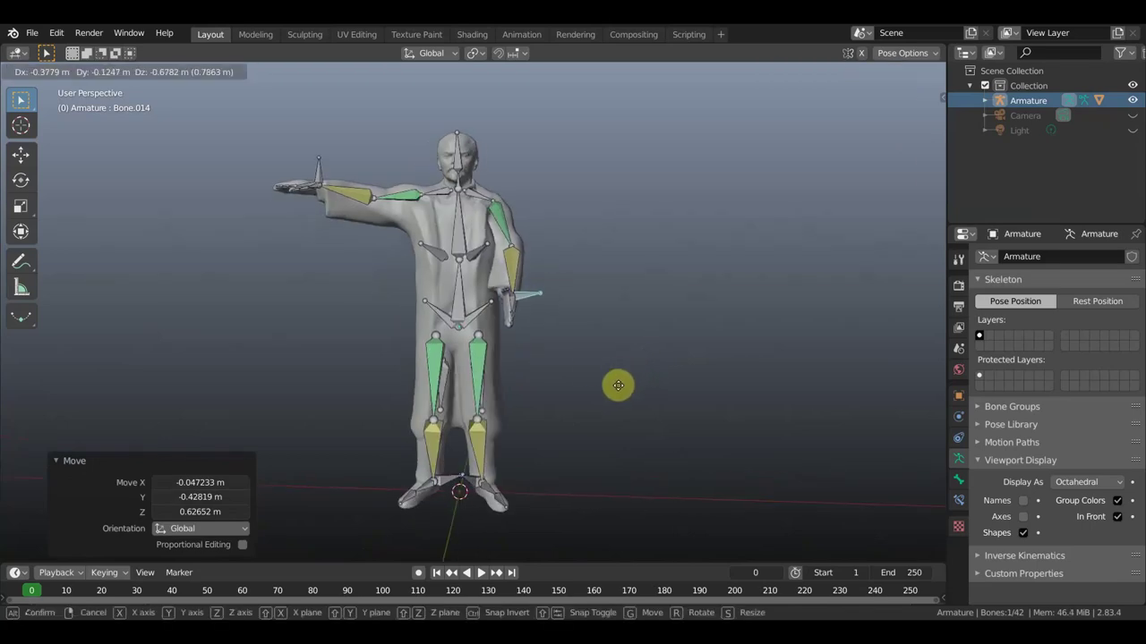
{"action": "left_click", "coordinate": [627, 383]}
{"action": "mouse_move", "coordinate": [631, 381]}
{"action": "middle_mouse_down"}
{"action": "mouse_move", "coordinate": [475, 376]}
{"action": "mouse_move", "coordinate": [503, 377]}
{"action": "middle_mouse_up"}
{"action": "key", "text": "r"}
{"action": "left_click", "coordinate": [544, 315]}
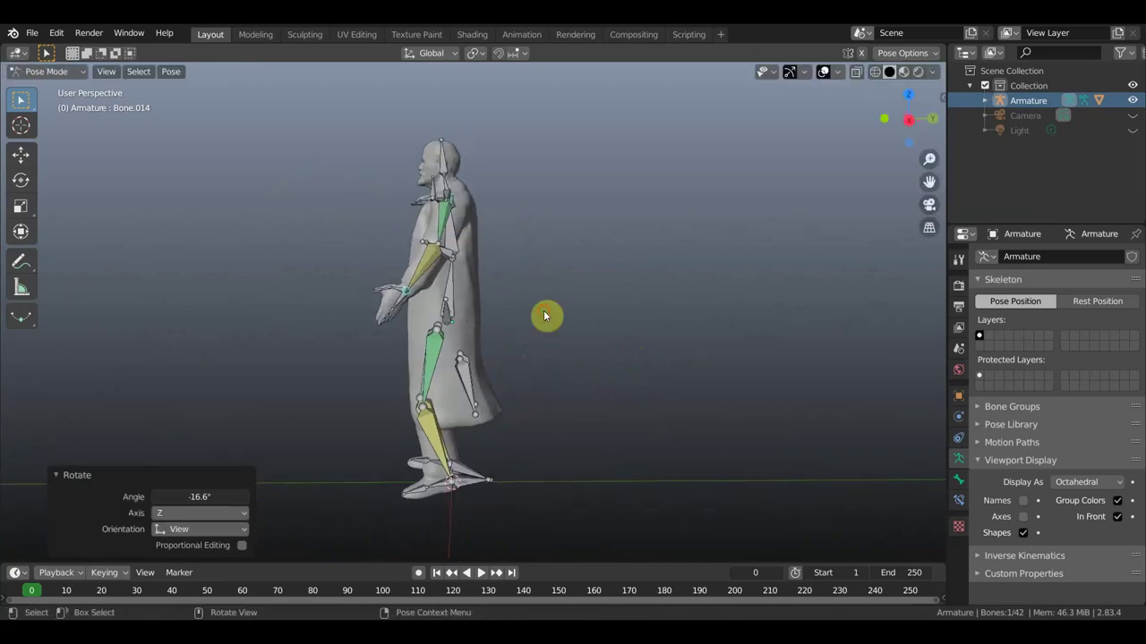
Lower the arm to rest beside the body and rotate it into place
{"action": "key", "text": "g"}
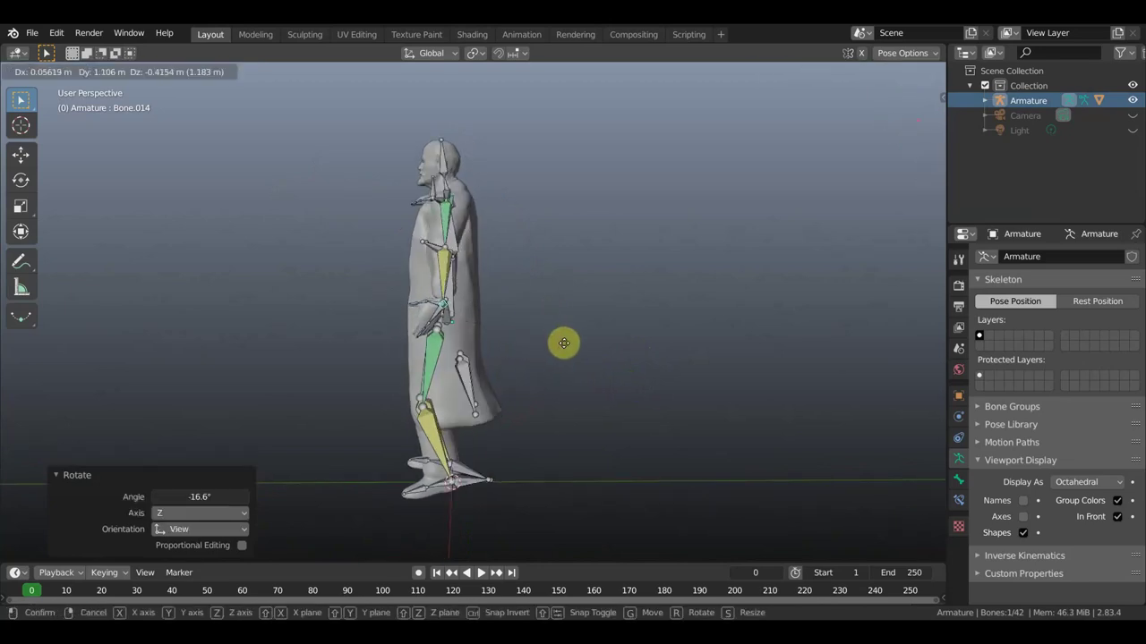
{"action": "left_click", "coordinate": [564, 342]}
{"action": "key", "text": "r"}
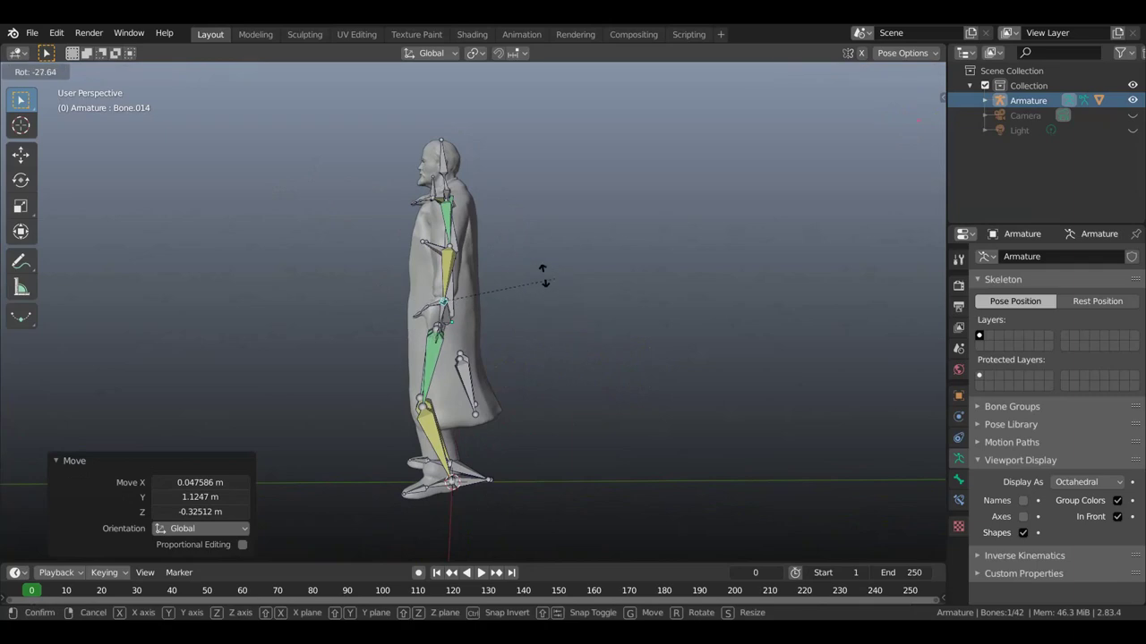
{"action": "left_click", "coordinate": [537, 278]}
{"action": "middle_click_drag", "start_coordinate": [443, 341], "coordinate": [567, 342]}
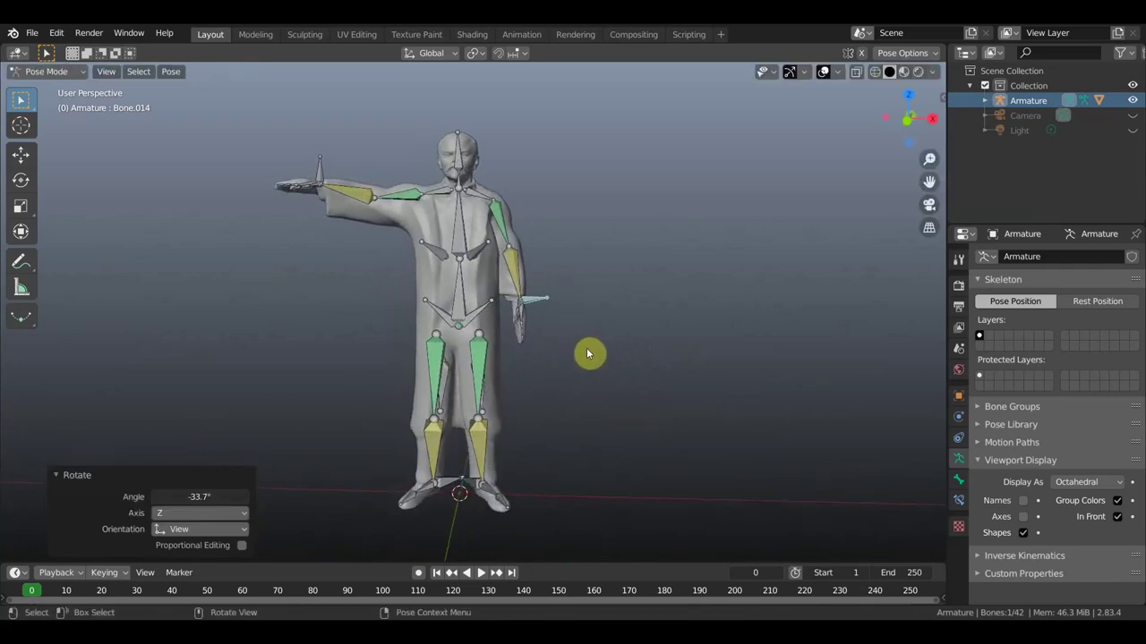
Nudge the hand bone into position, then select the pointing arm's small hand bone
{"action": "key", "text": "g"}
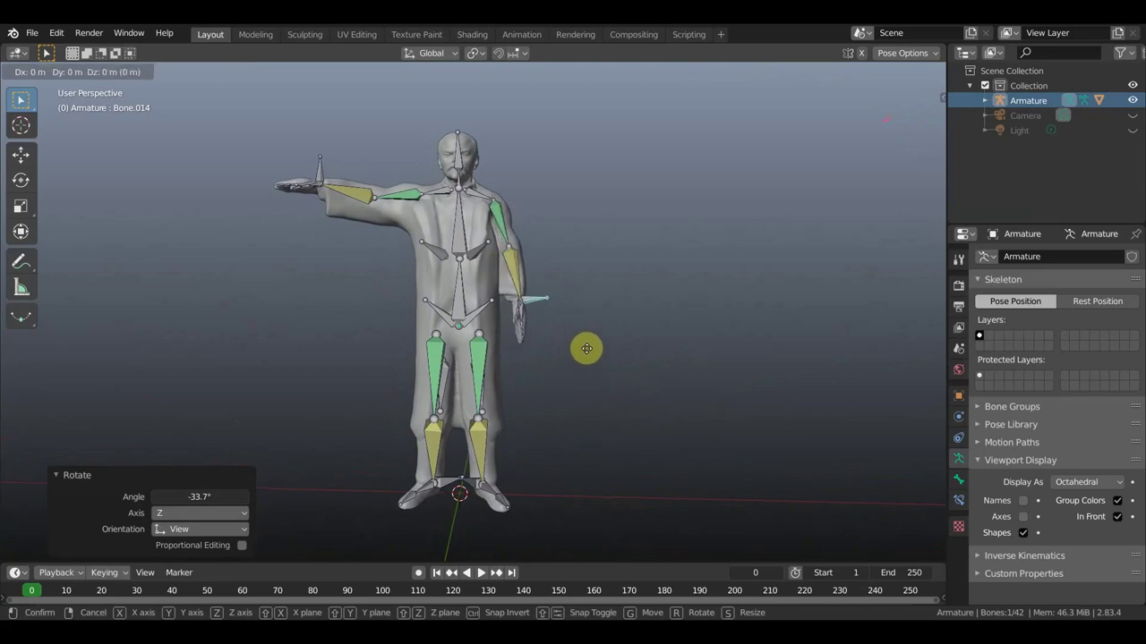
{"action": "left_click", "coordinate": [587, 350]}
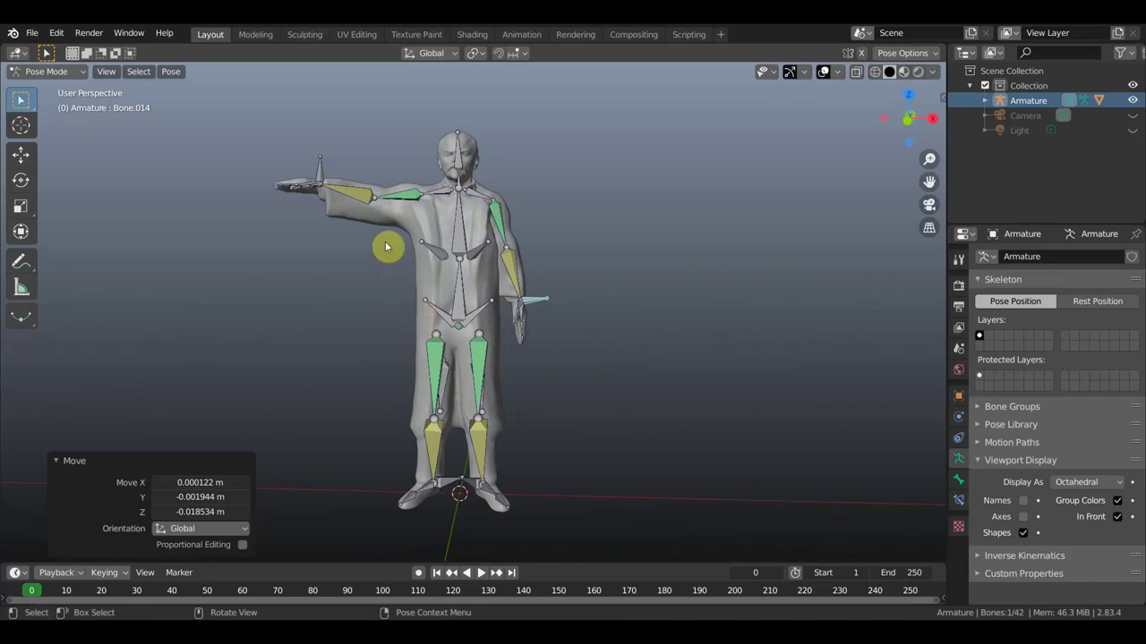
{"action": "left_click", "coordinate": [321, 166]}
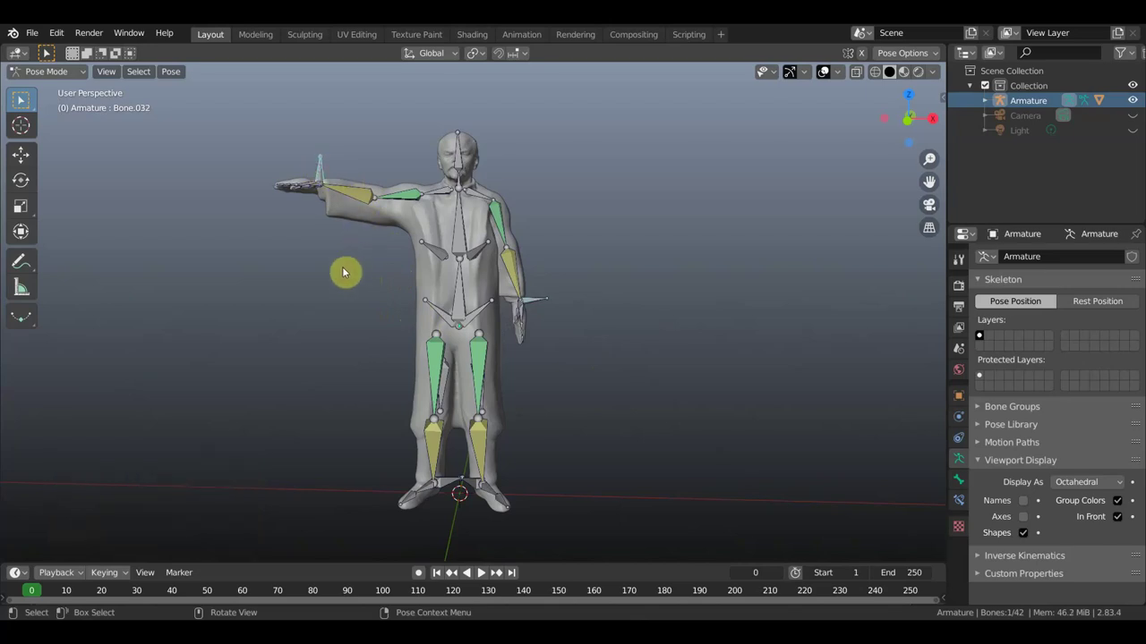
Rotate the root Bone 13° in top view to turn the whole statue
{"action": "mouse_move", "coordinate": [402, 287]}
{"action": "middle_mouse_down"}
{"action": "mouse_move", "coordinate": [409, 386]}
{"action": "mouse_move", "coordinate": [269, 389]}
{"action": "mouse_move", "coordinate": [460, 313]}
{"action": "middle_mouse_up"}
{"action": "mouse_move", "coordinate": [527, 261]}
{"action": "middle_mouse_down"}
{"action": "mouse_move", "coordinate": [588, 263]}
{"action": "mouse_move", "coordinate": [645, 215]}
{"action": "middle_mouse_up"}
{"action": "left_click", "coordinate": [468, 317]}
{"action": "middle_click_drag", "start_coordinate": [596, 302], "coordinate": [589, 380]}
{"action": "key", "text": "KP_7"}
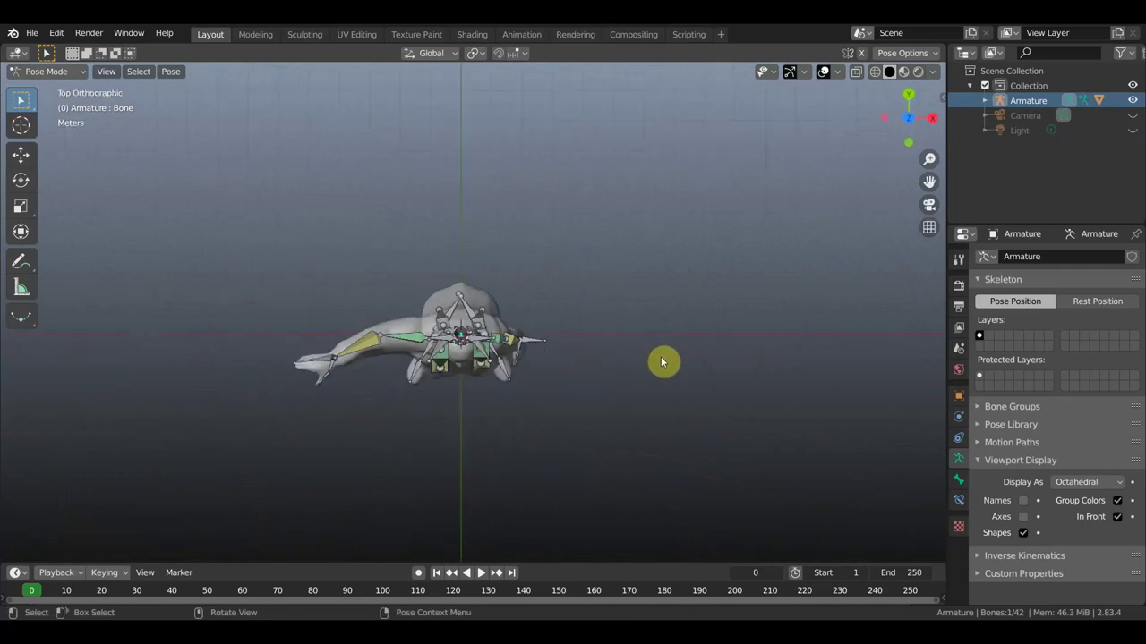
{"action": "key", "text": "r"}
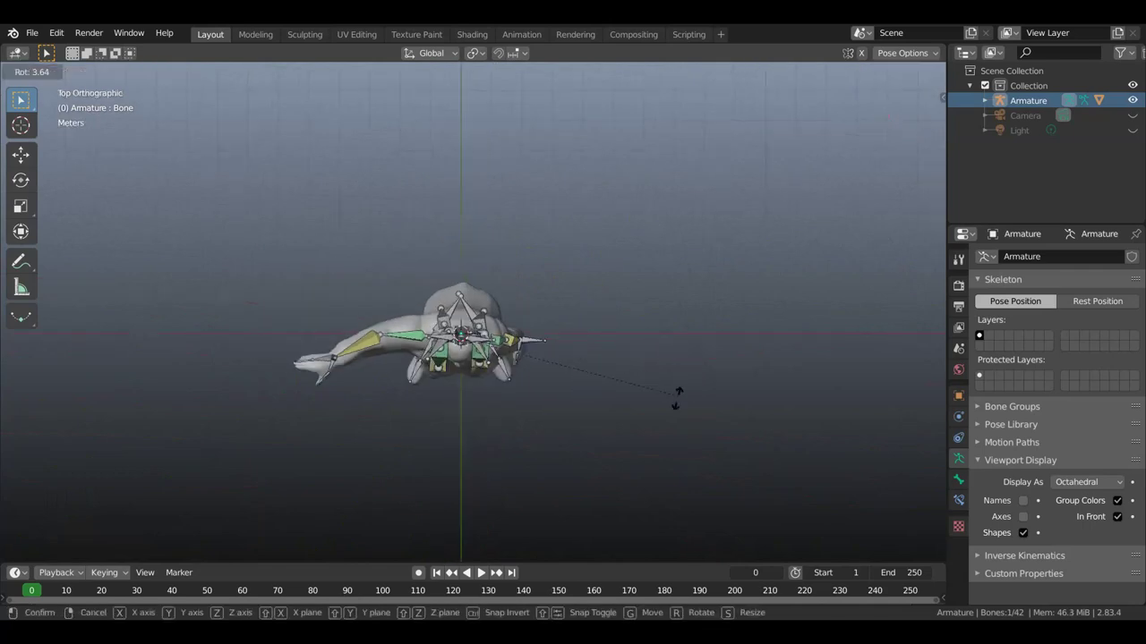
{"action": "left_click", "coordinate": [669, 424]}
{"action": "mouse_move", "coordinate": [670, 424]}
{"action": "middle_mouse_down"}
{"action": "mouse_move", "coordinate": [654, 298]}
{"action": "mouse_move", "coordinate": [662, 317]}
{"action": "middle_mouse_up"}
Turn head bone Bone.003 about 48° toward the pointing arm
{"action": "left_click", "coordinate": [463, 175]}
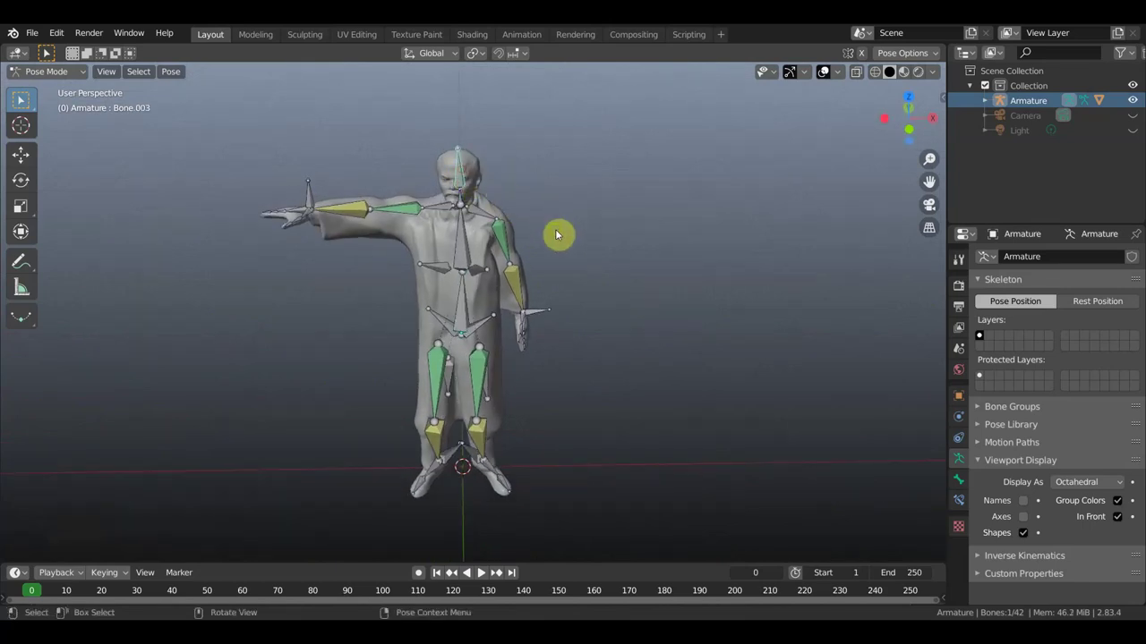
{"action": "middle_click_drag", "start_coordinate": [558, 235], "coordinate": [582, 310]}
{"action": "key", "text": "KP_7"}
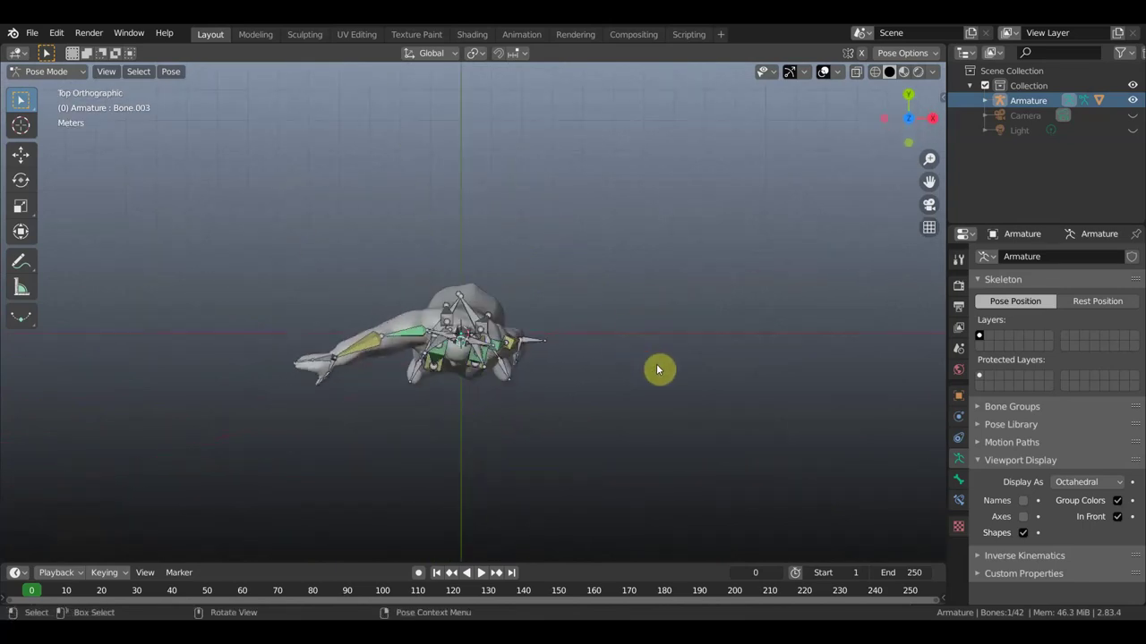
{"action": "key", "text": "r"}
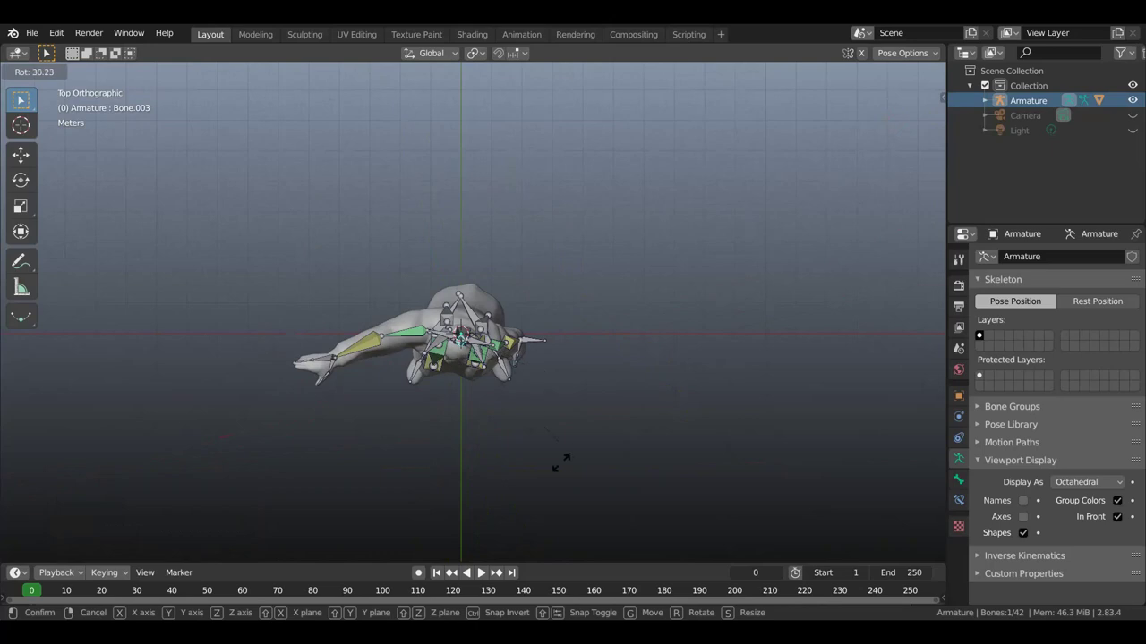
{"action": "left_click", "coordinate": [530, 460]}
Fine-tune the head's turn, then move the pointing hand bone
{"action": "mouse_move", "coordinate": [550, 439]}
{"action": "middle_mouse_down"}
{"action": "mouse_move", "coordinate": [532, 334]}
{"action": "mouse_move", "coordinate": [573, 317]}
{"action": "mouse_move", "coordinate": [549, 316]}
{"action": "middle_mouse_up"}
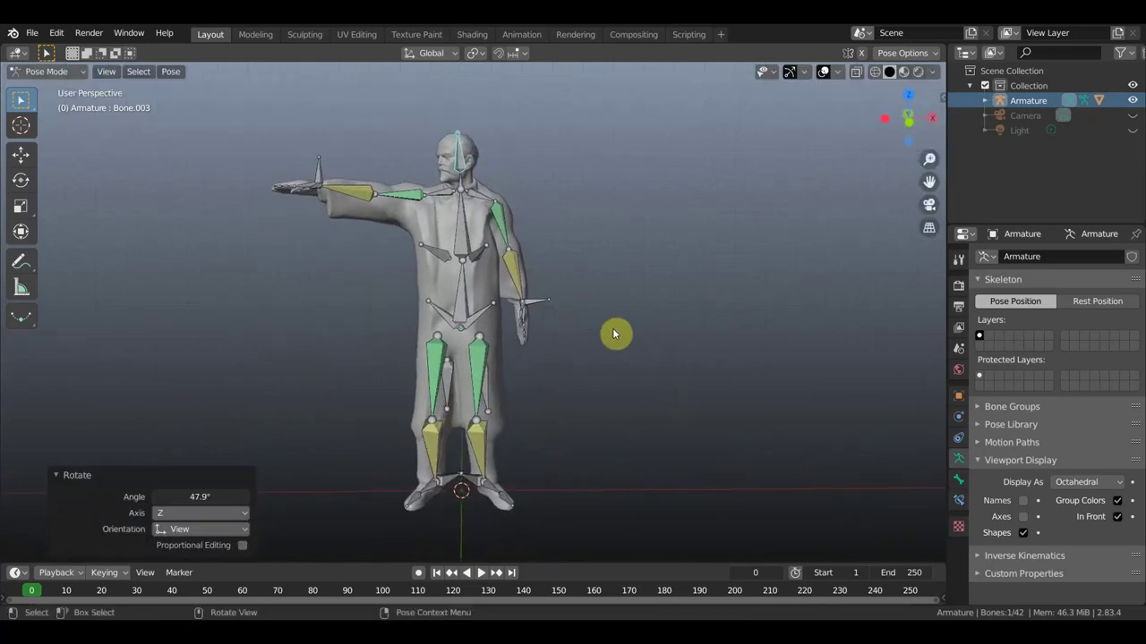
{"action": "key", "text": "r"}
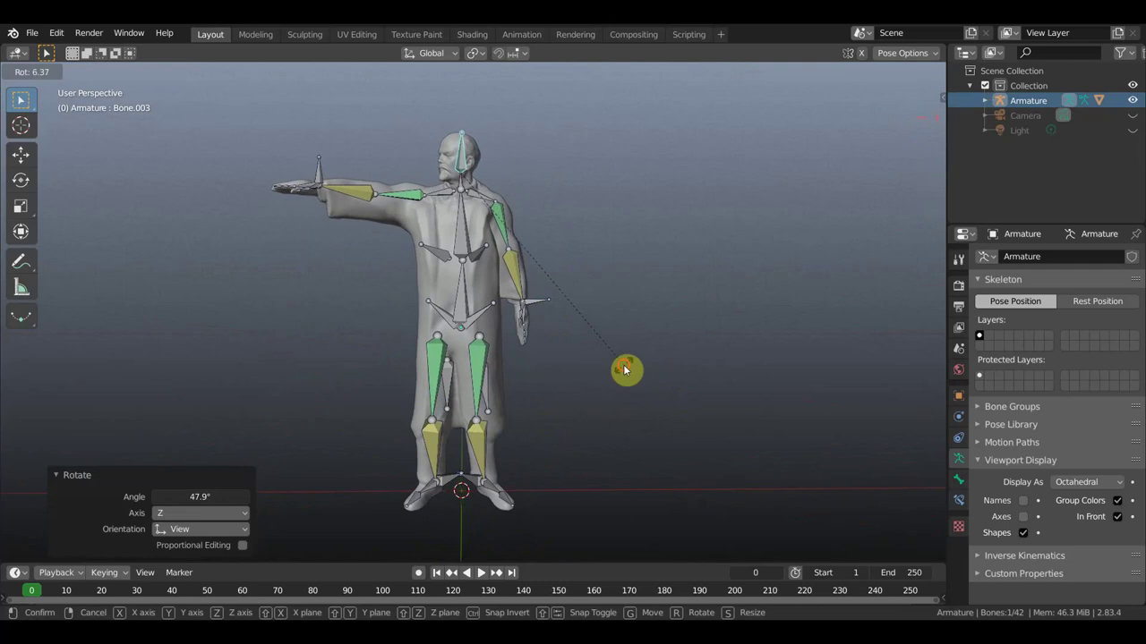
{"action": "left_click", "coordinate": [624, 370]}
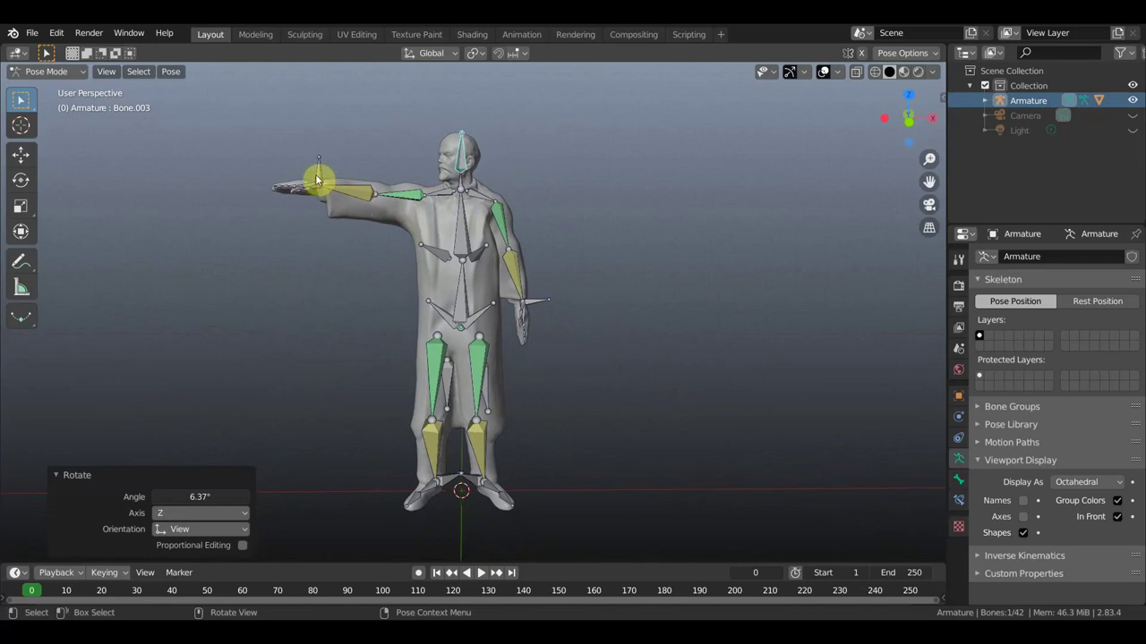
{"action": "key", "text": "ctrl+z"}
{"action": "key", "text": "g"}
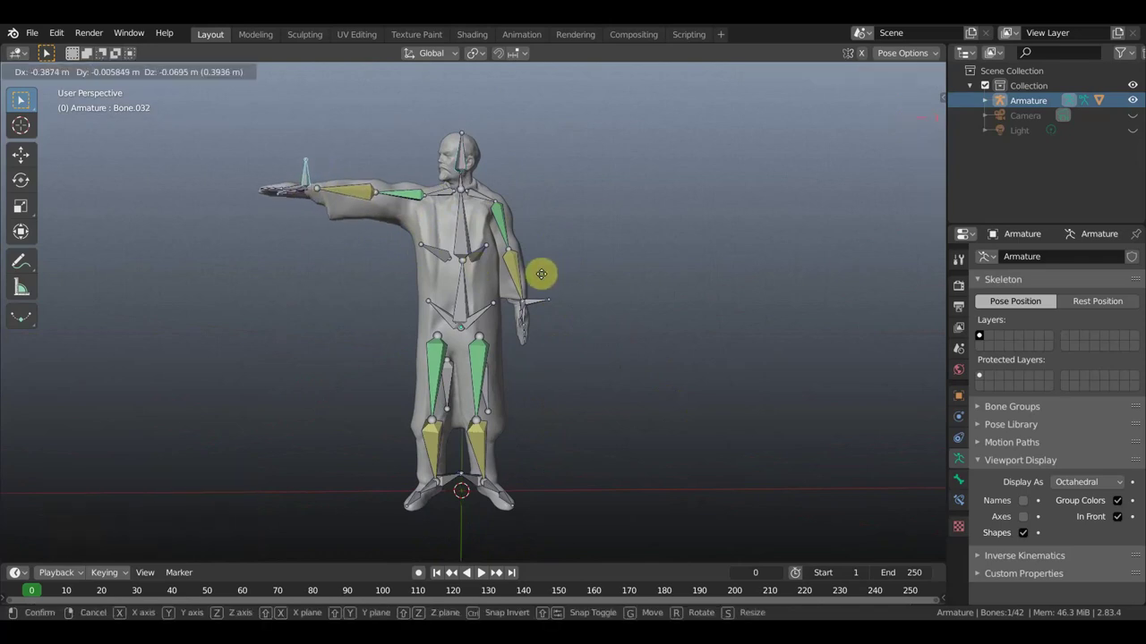
{"action": "left_click", "coordinate": [542, 274]}
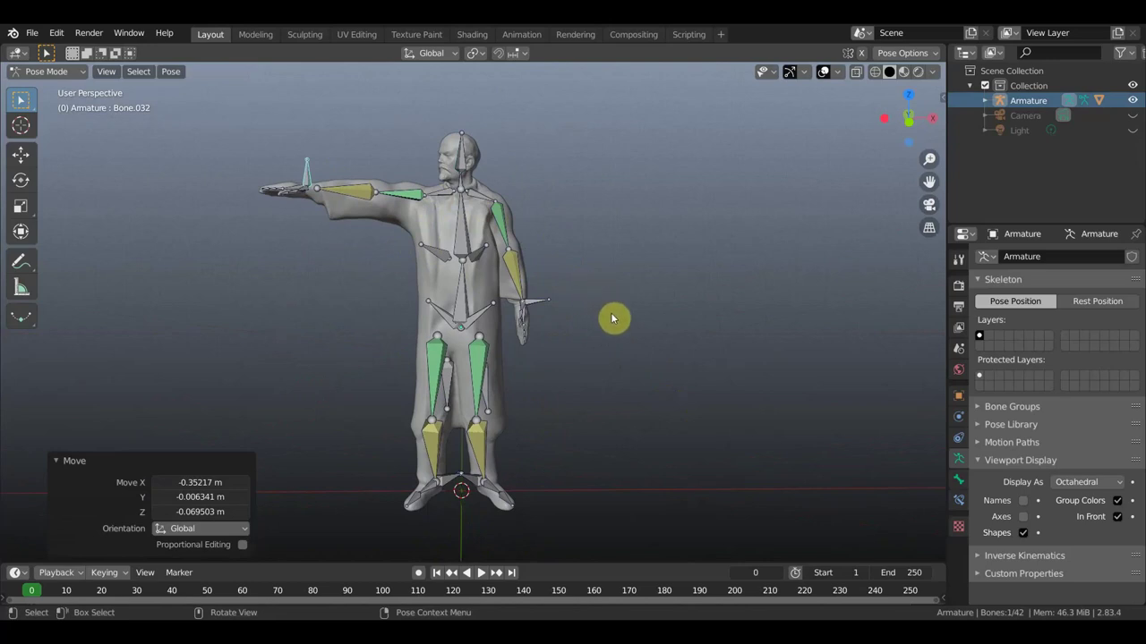
Rotate the pointing-arm bone in side view, then adjust it slightly from the front
{"action": "middle_click_drag", "start_coordinate": [608, 345], "coordinate": [709, 344]}
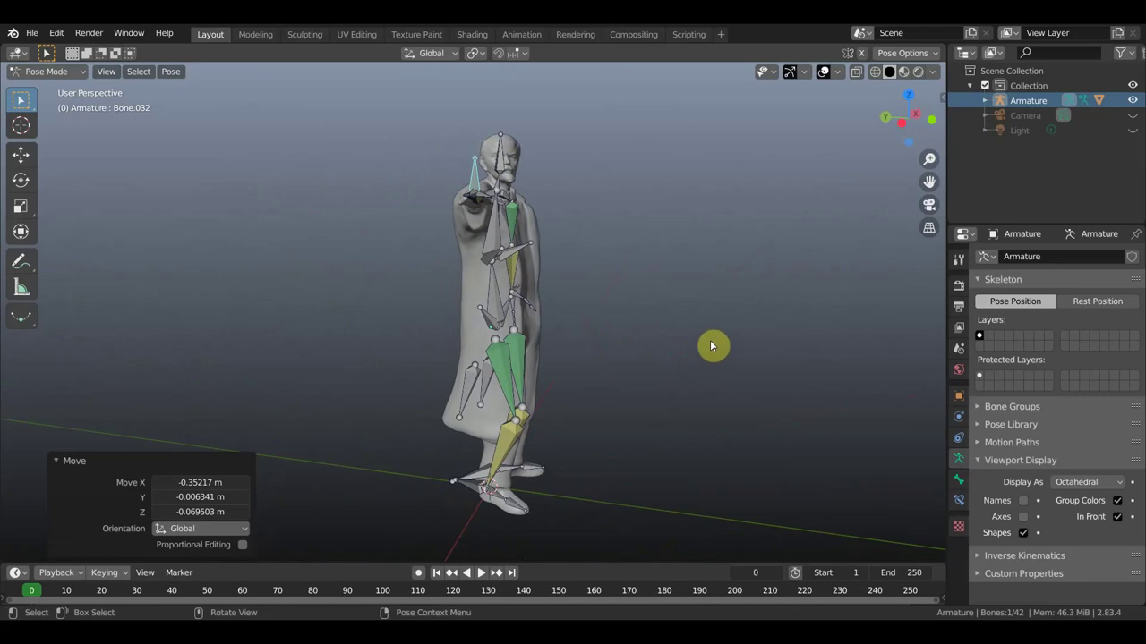
{"action": "key", "text": "r"}
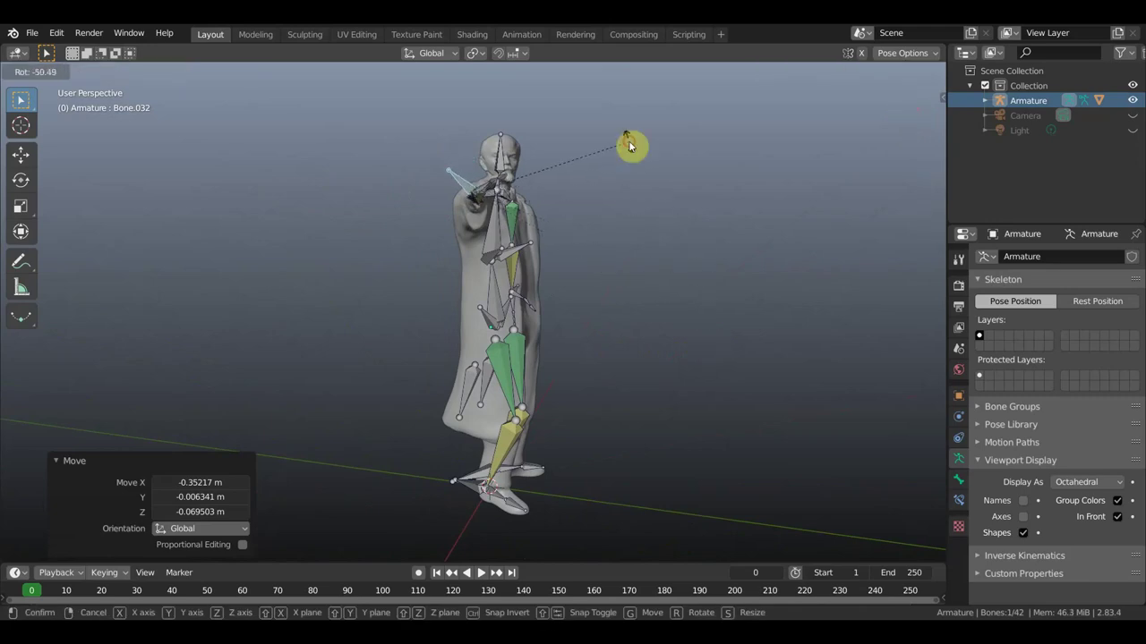
{"action": "left_click", "coordinate": [628, 143]}
{"action": "middle_click_drag", "start_coordinate": [667, 203], "coordinate": [564, 202]}
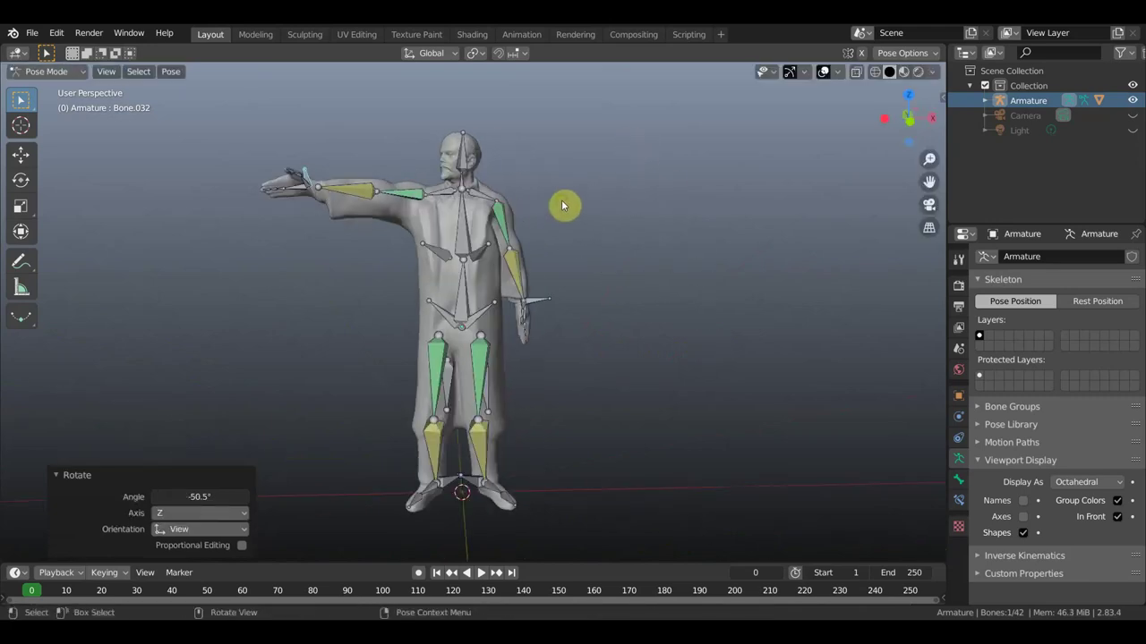
{"action": "key", "text": "r"}
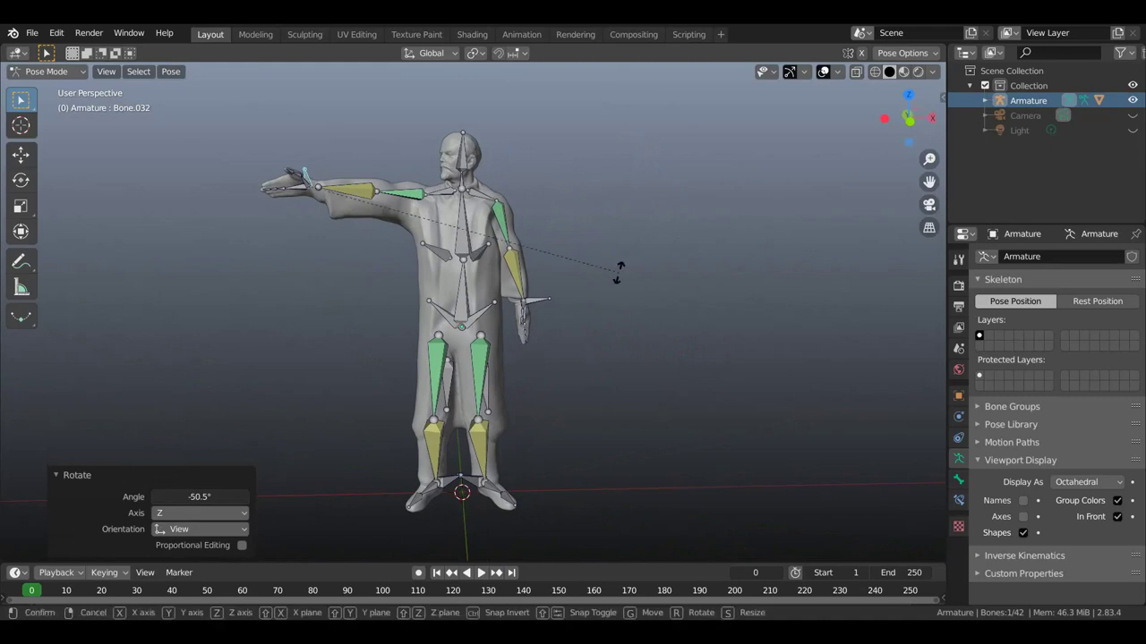
{"action": "left_click", "coordinate": [614, 302]}
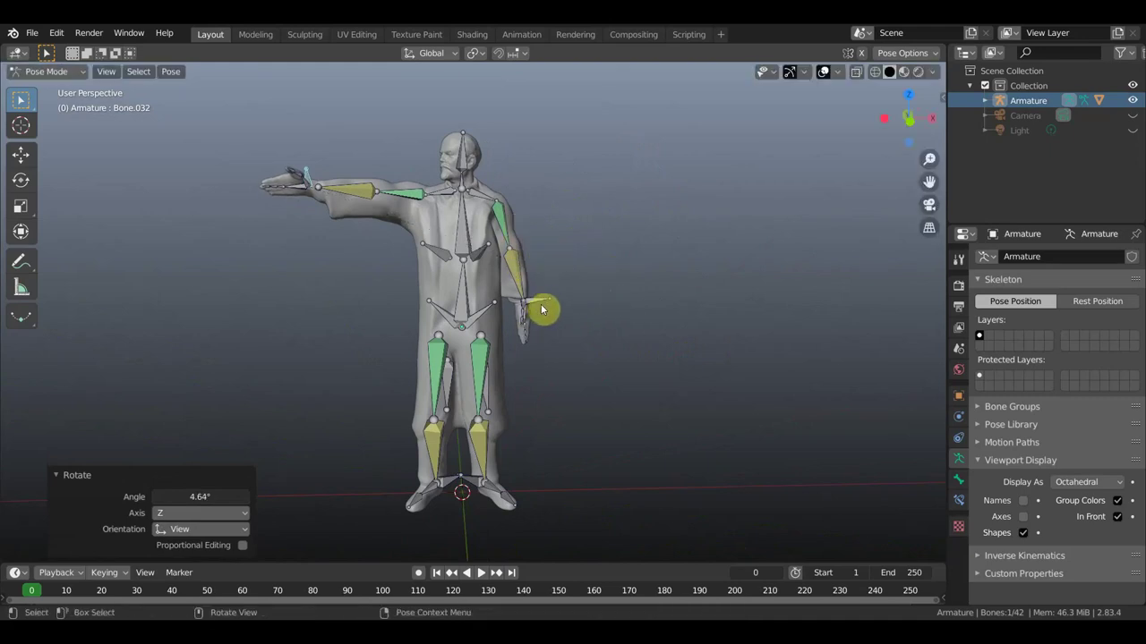
Reposition the foot bone and the torso's main bone
{"action": "left_click", "coordinate": [454, 483]}
{"action": "key", "text": "g"}
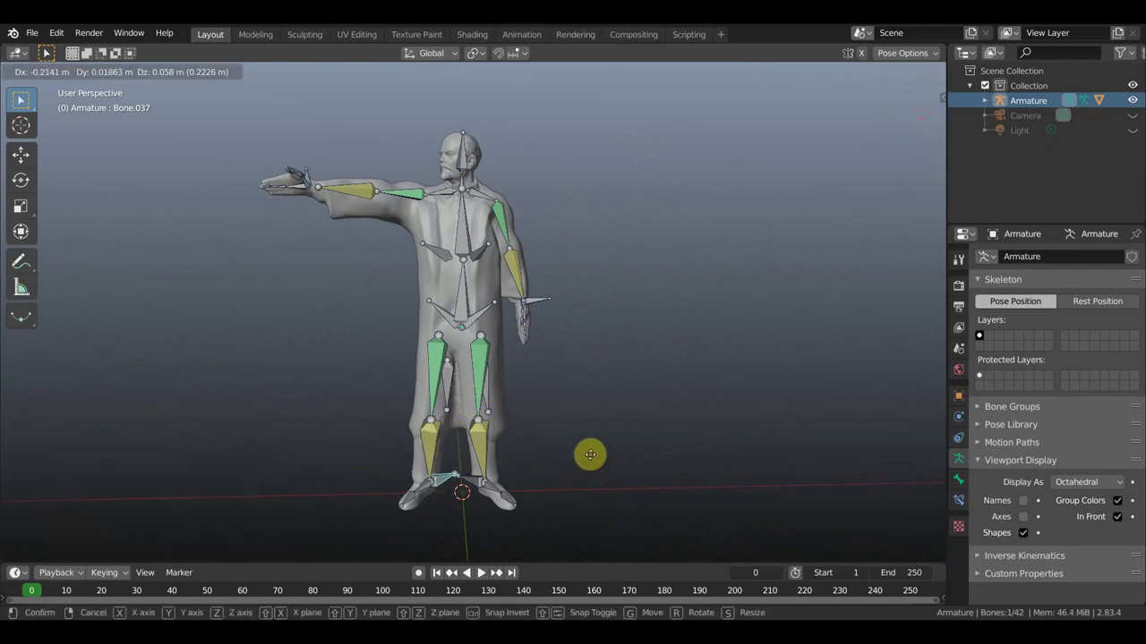
{"action": "left_click", "coordinate": [586, 458]}
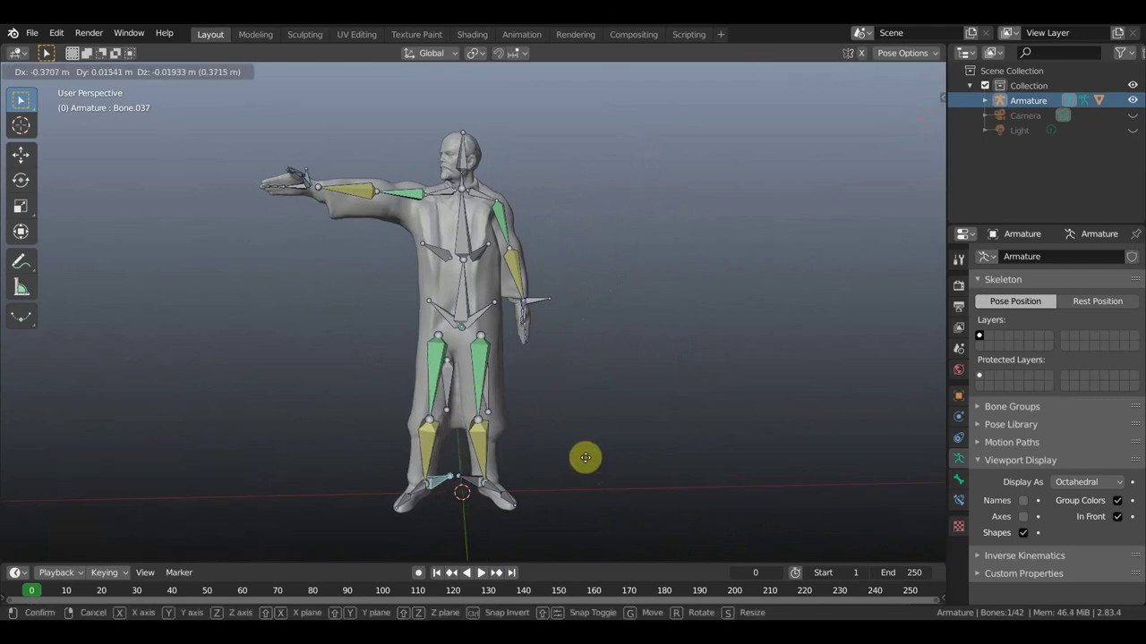
{"action": "left_click", "coordinate": [465, 303]}
{"action": "key", "text": "g"}
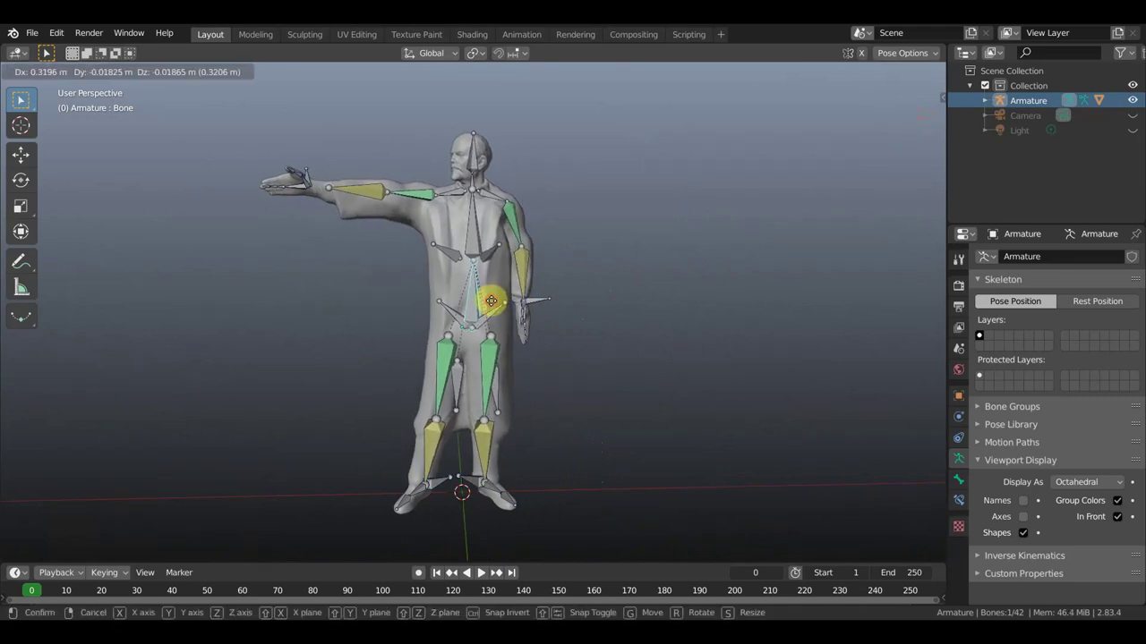
{"action": "left_click", "coordinate": [491, 301]}
Nudge the lowered hand bone, move pointing hand Bone.032 0.595 m along X, and deselect all
{"action": "left_click", "coordinate": [538, 302]}
{"action": "key", "text": "g"}
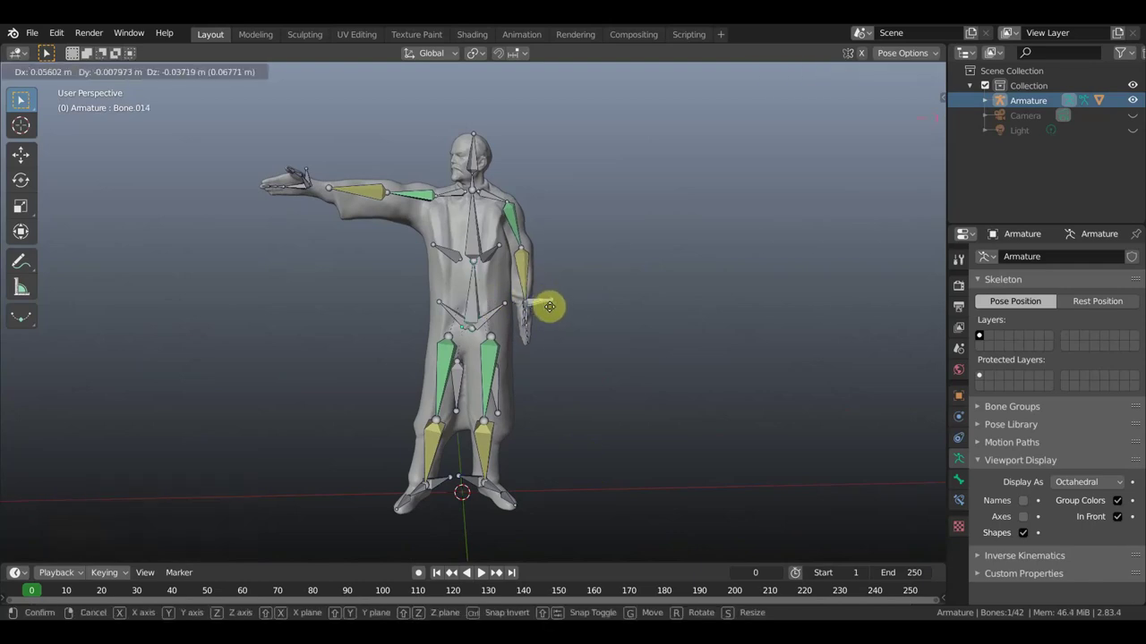
{"action": "left_click", "coordinate": [553, 308]}
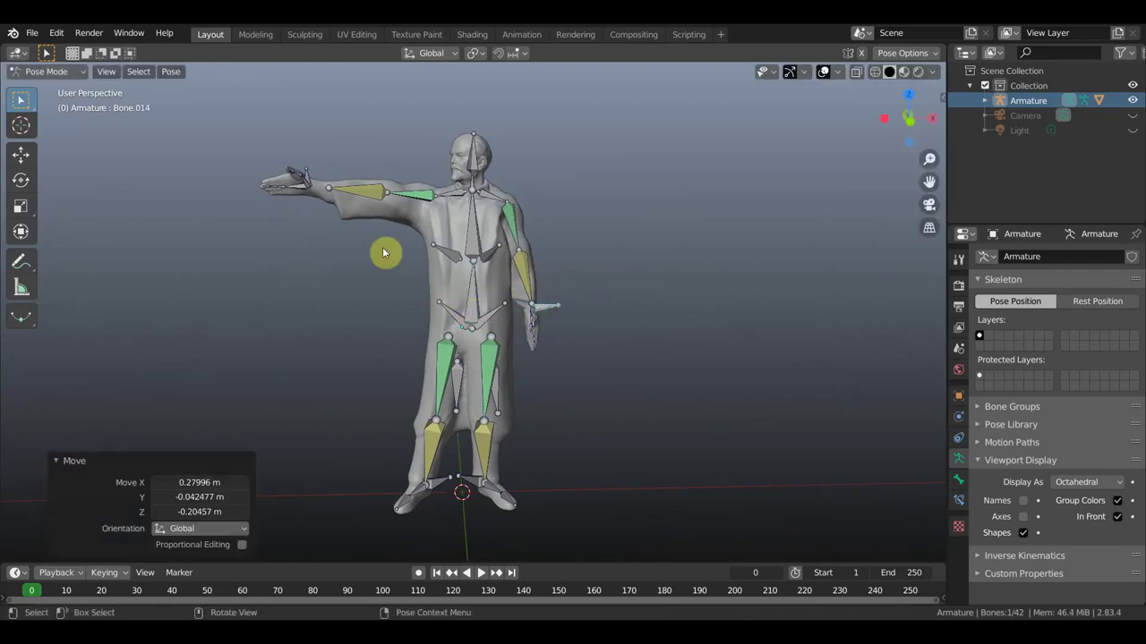
{"action": "left_click", "coordinate": [320, 184]}
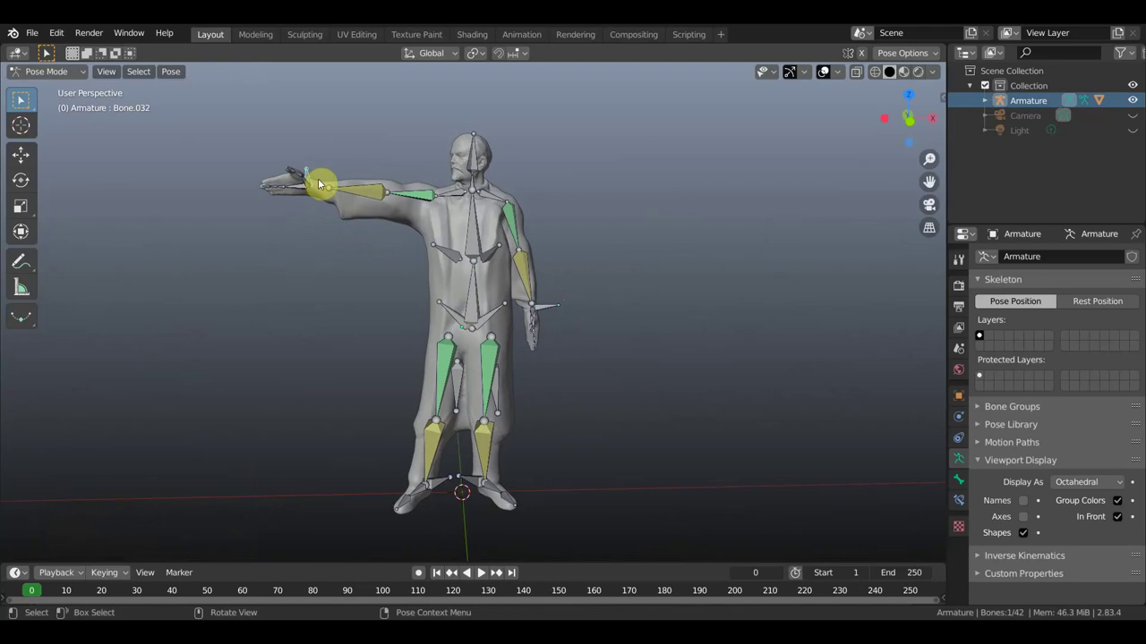
{"action": "key", "text": "g"}
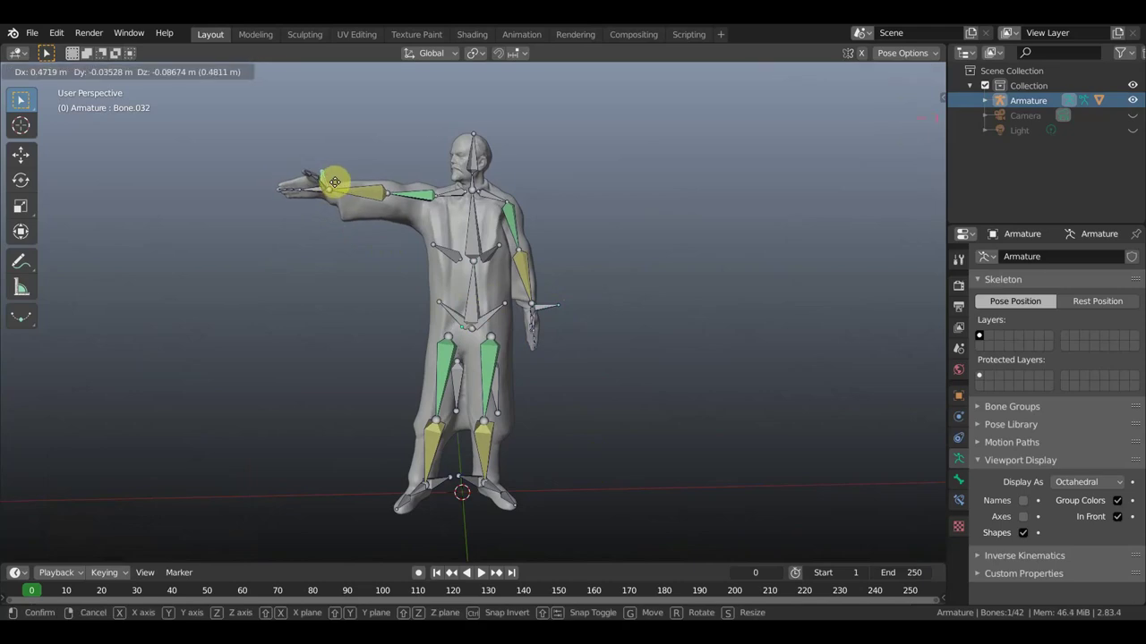
{"action": "left_click", "coordinate": [336, 180]}
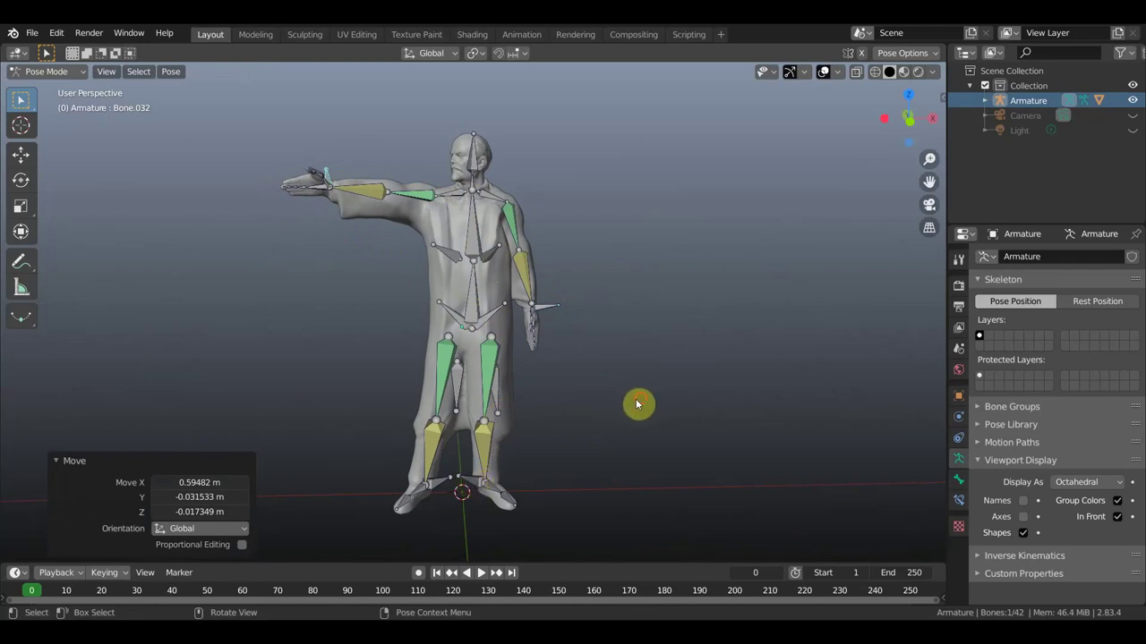
{"action": "left_click_drag", "start_coordinate": [627, 385], "coordinate": [640, 409]}
Inspect the bare statue with overlays off, then restore the skeleton and select the lowered hand's bone
{"action": "left_click", "coordinate": [824, 72]}
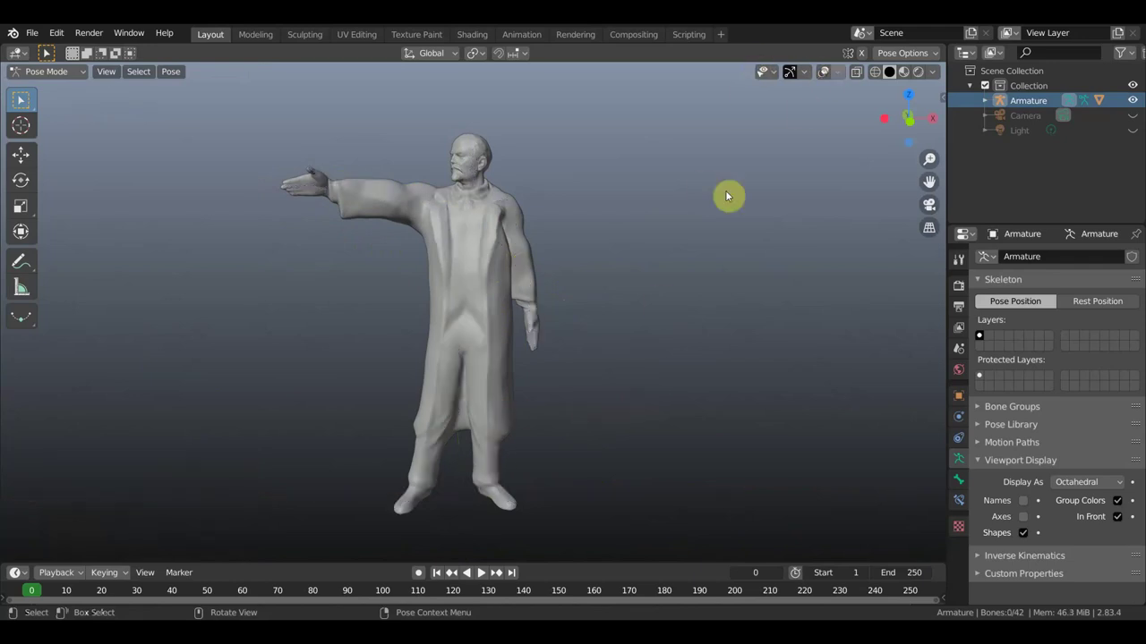
{"action": "mouse_move", "coordinate": [691, 257]}
{"action": "middle_mouse_down"}
{"action": "mouse_move", "coordinate": [642, 253]}
{"action": "mouse_move", "coordinate": [744, 263]}
{"action": "mouse_move", "coordinate": [690, 281]}
{"action": "mouse_move", "coordinate": [683, 358]}
{"action": "mouse_move", "coordinate": [870, 276]}
{"action": "mouse_move", "coordinate": [844, 274]}
{"action": "mouse_move", "coordinate": [737, 384]}
{"action": "mouse_move", "coordinate": [690, 383]}
{"action": "mouse_move", "coordinate": [691, 356]}
{"action": "mouse_move", "coordinate": [581, 313]}
{"action": "mouse_move", "coordinate": [567, 276]}
{"action": "mouse_move", "coordinate": [578, 260]}
{"action": "mouse_move", "coordinate": [555, 273]}
{"action": "middle_mouse_up"}
{"action": "scroll", "coordinate": [573, 258], "scroll_direction": "up", "scroll_amount": 2}
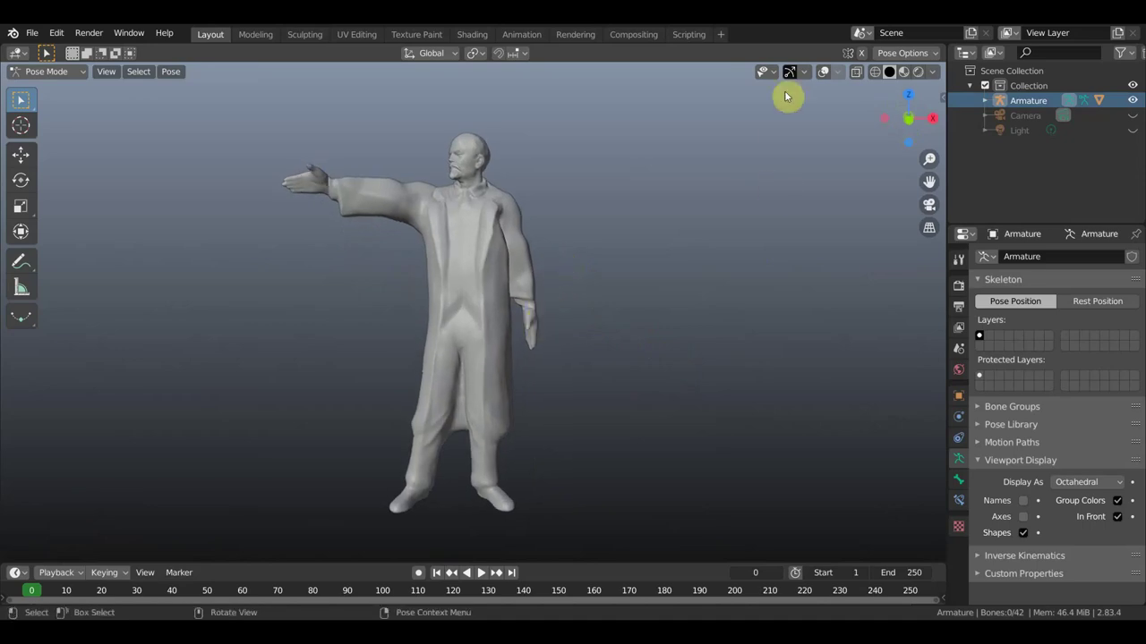
{"action": "left_click", "coordinate": [822, 72]}
{"action": "mouse_move", "coordinate": [598, 334]}
{"action": "middle_mouse_down"}
{"action": "mouse_move", "coordinate": [454, 329]}
{"action": "mouse_move", "coordinate": [599, 343]}
{"action": "mouse_move", "coordinate": [586, 346]}
{"action": "middle_mouse_up"}
{"action": "left_click", "coordinate": [531, 329]}
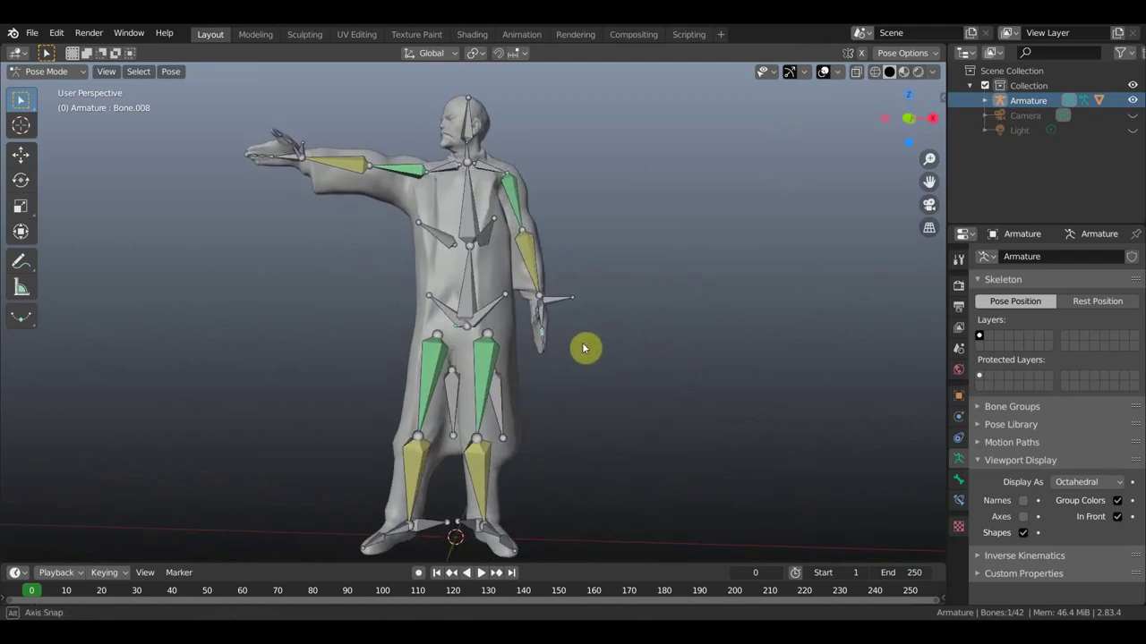
Rotate the lowered hand bone and the next arm bone to 69.8°
{"action": "key", "text": "r"}
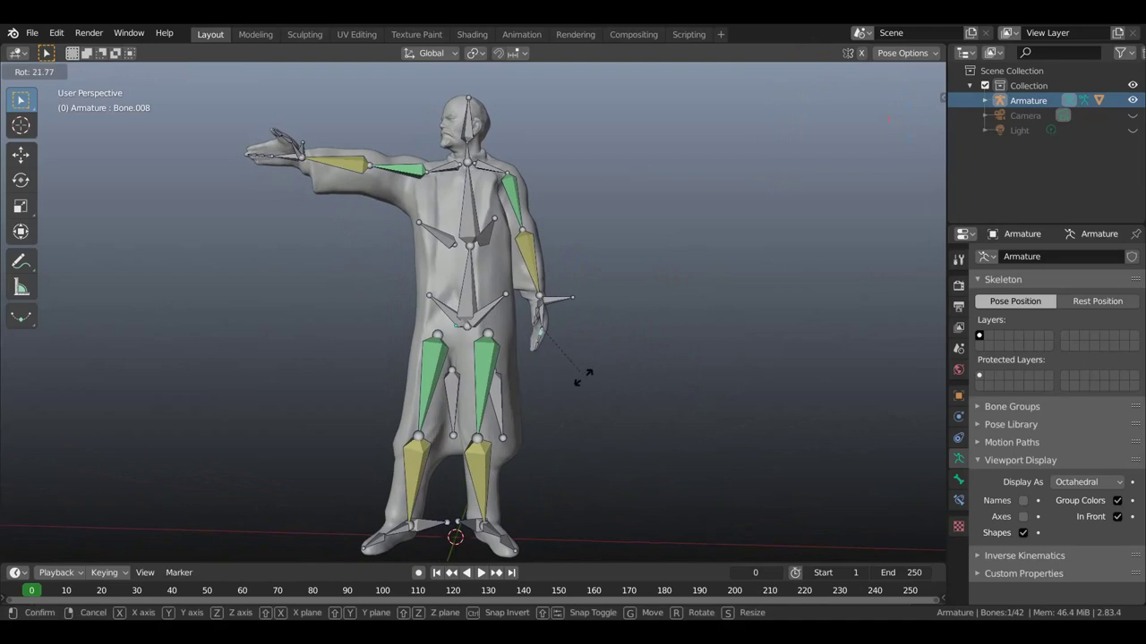
{"action": "left_click", "coordinate": [543, 349]}
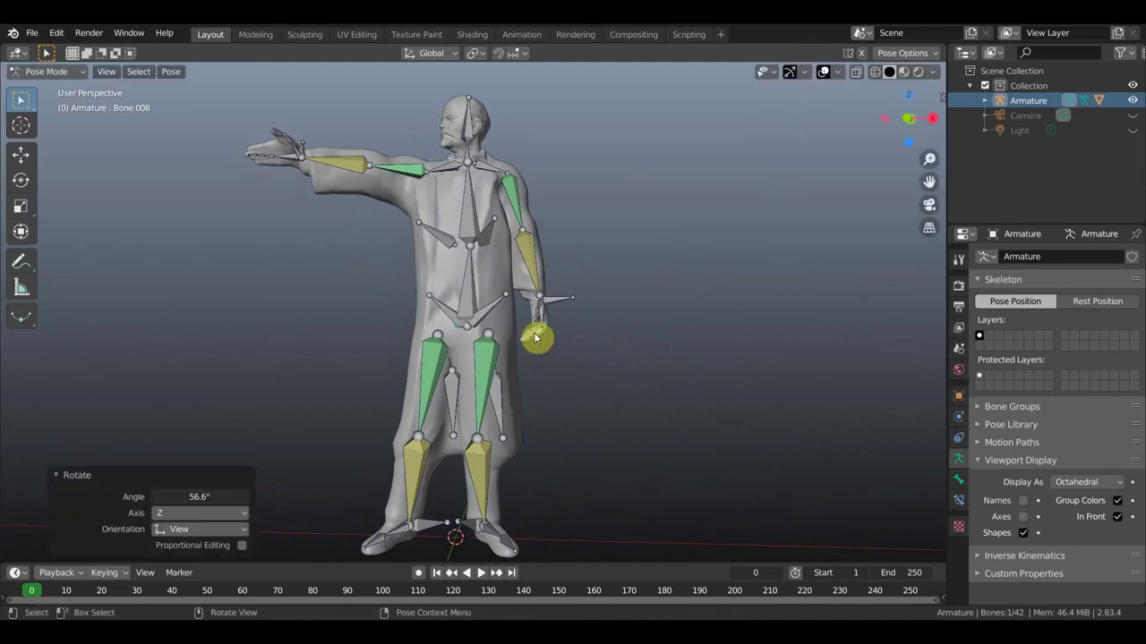
{"action": "left_click", "coordinate": [537, 333]}
{"action": "key", "text": "r"}
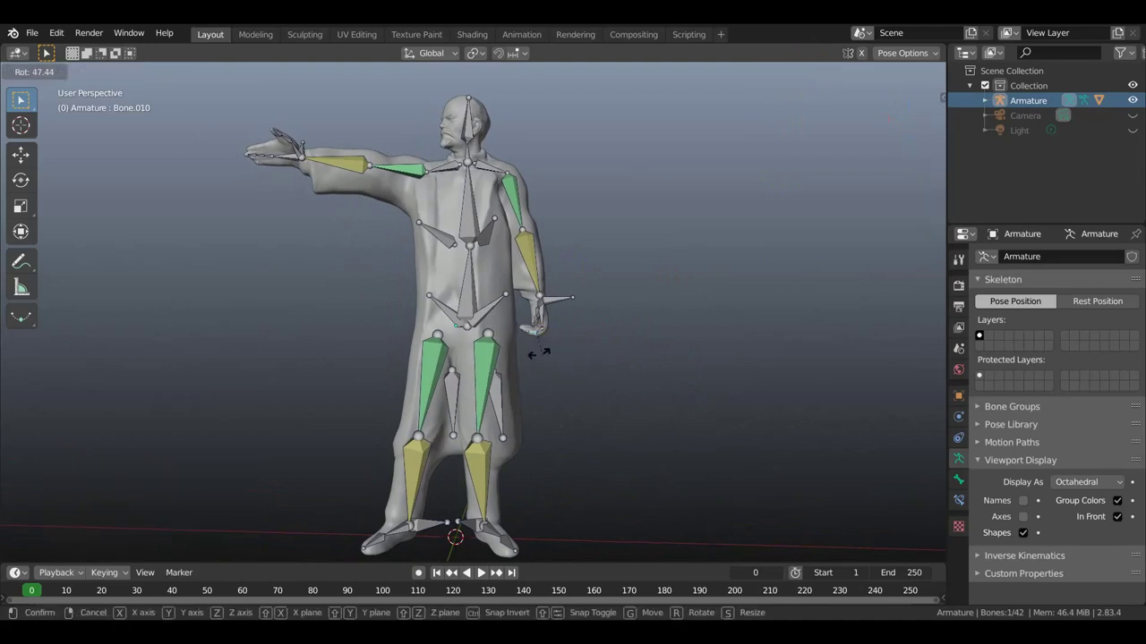
{"action": "left_click", "coordinate": [538, 331]}
In side view, rotate another bone of the lowered arm
{"action": "middle_click_drag", "start_coordinate": [558, 315], "coordinate": [449, 336]}
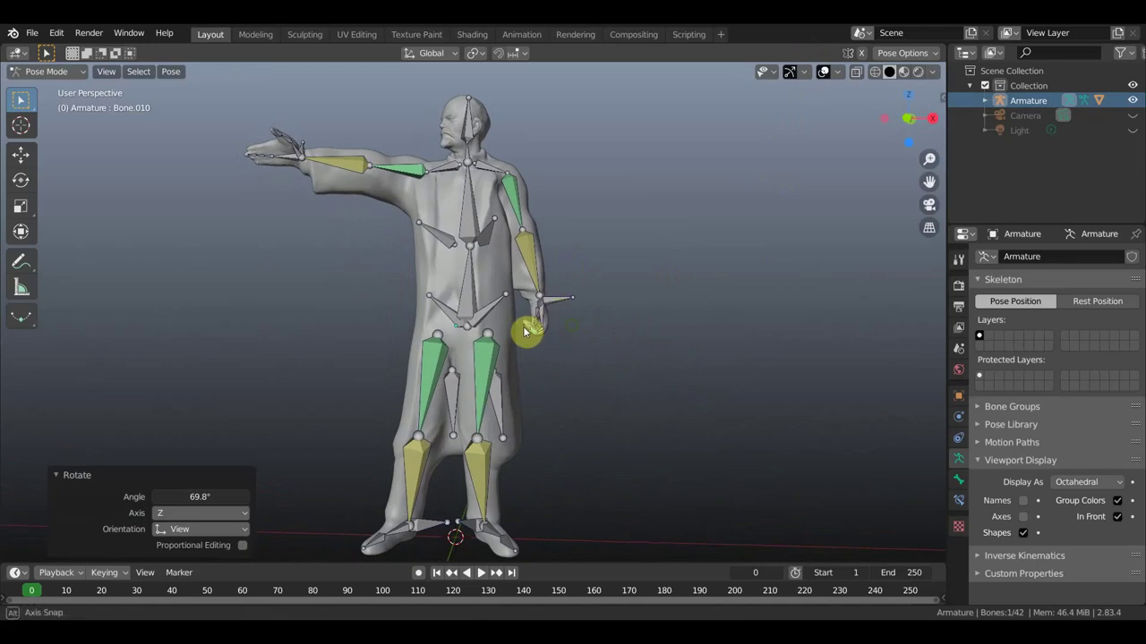
{"action": "left_click", "coordinate": [416, 316]}
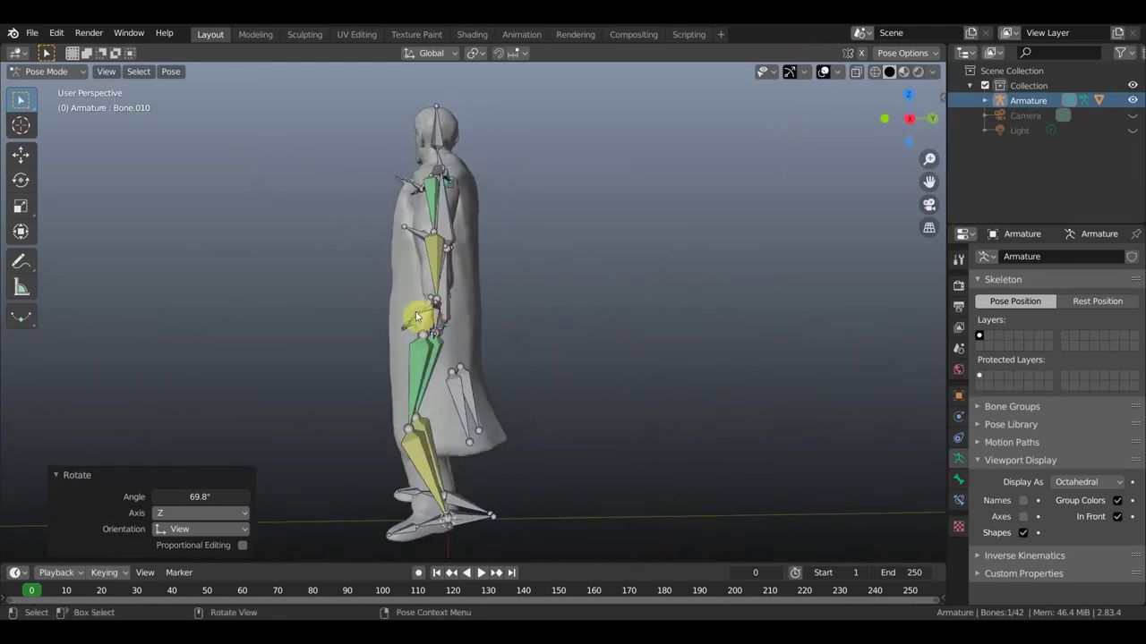
{"action": "key", "text": "r"}
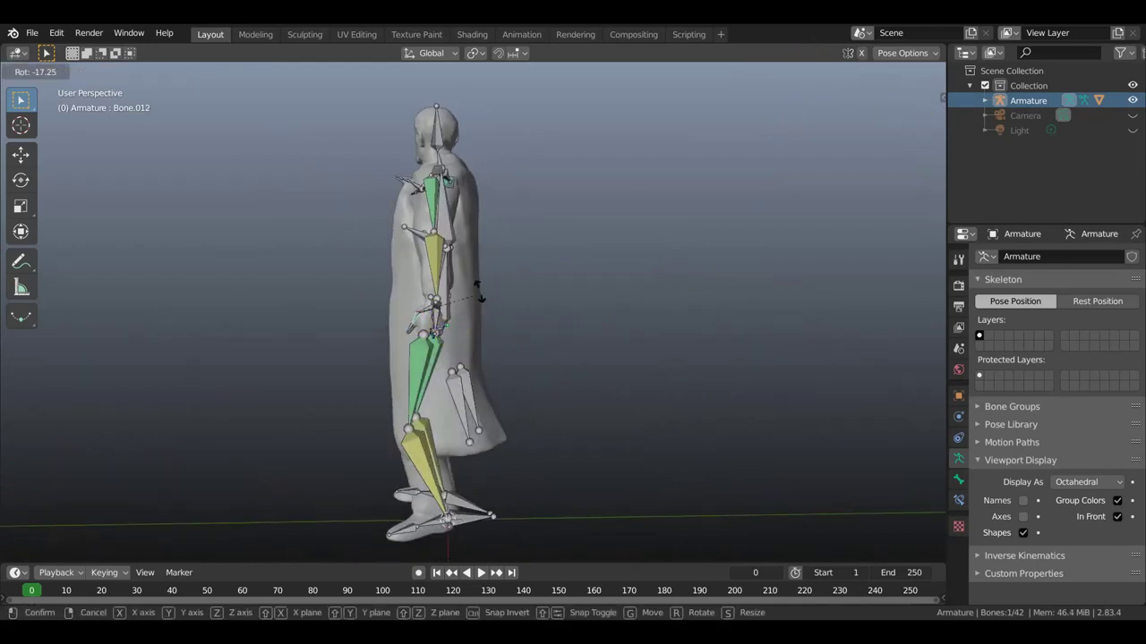
{"action": "left_click", "coordinate": [481, 294]}
{"action": "mouse_move", "coordinate": [481, 294]}
{"action": "middle_mouse_down"}
{"action": "mouse_move", "coordinate": [550, 319]}
{"action": "mouse_move", "coordinate": [602, 308]}
{"action": "mouse_move", "coordinate": [579, 326]}
{"action": "mouse_move", "coordinate": [708, 352]}
{"action": "mouse_move", "coordinate": [657, 342]}
{"action": "middle_mouse_up"}
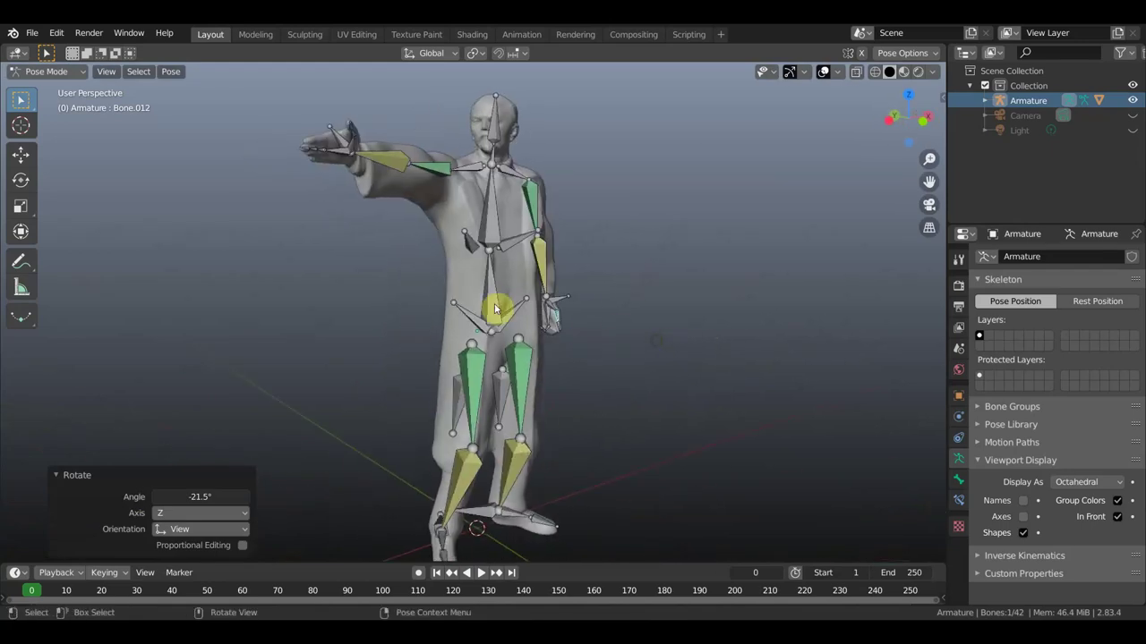
{"action": "middle_click_drag", "start_coordinate": [621, 296], "coordinate": [563, 296]}
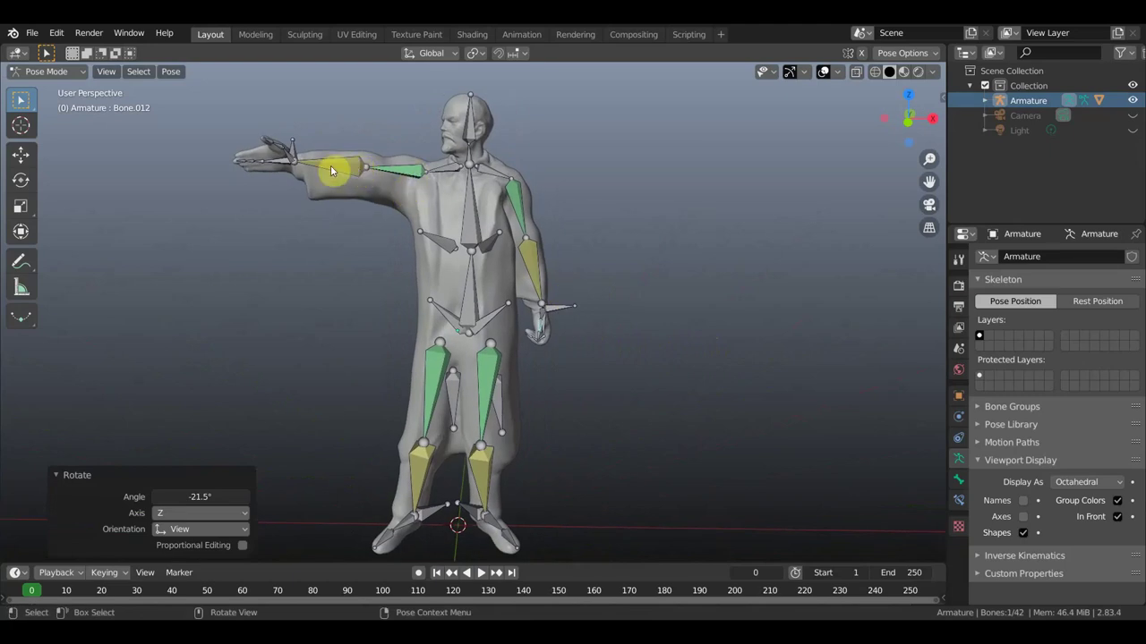
Rotate shoulder bones Bone.022 by 9.84° and Bone.004 by -7.71°, then hide the overlays
{"action": "left_click", "coordinate": [364, 170]}
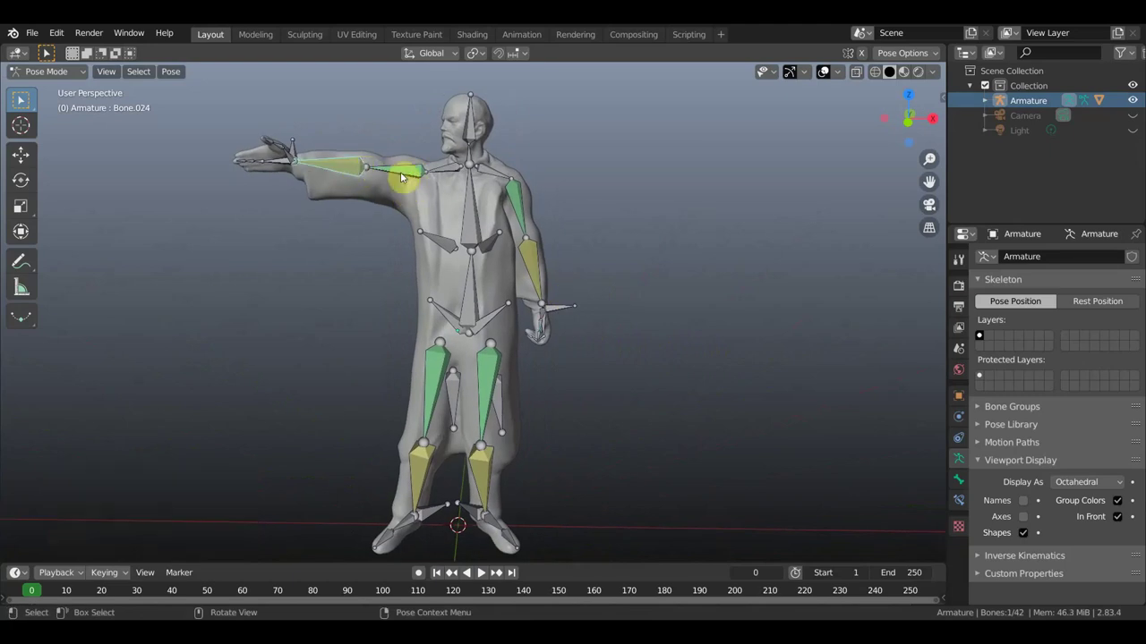
{"action": "left_click", "coordinate": [386, 172]}
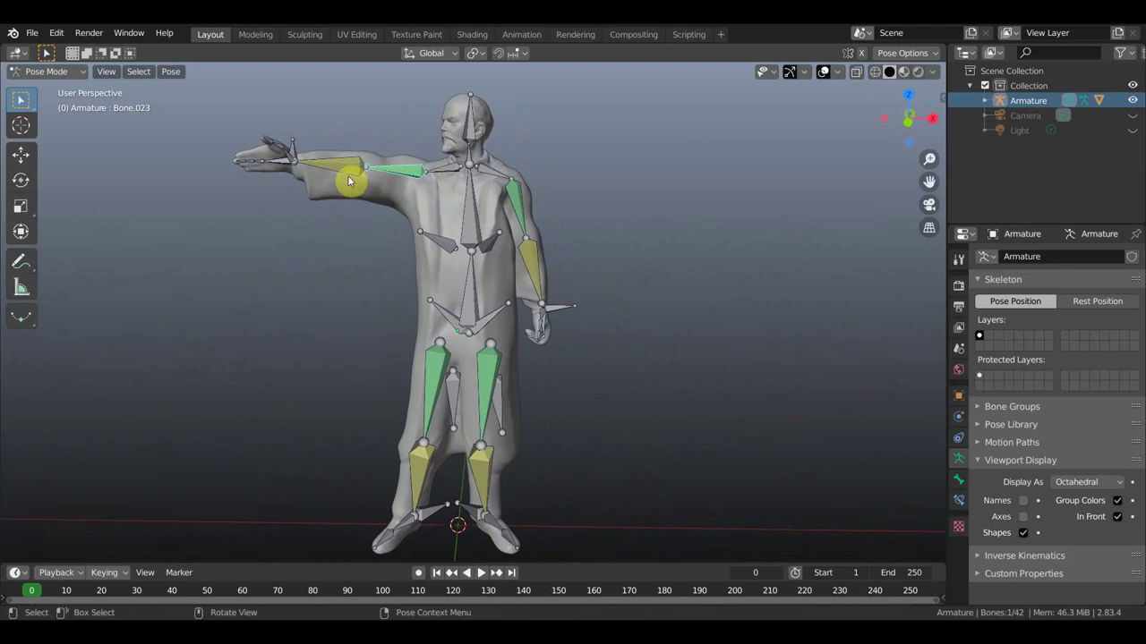
{"action": "left_click", "coordinate": [441, 171]}
{"action": "key", "text": "r"}
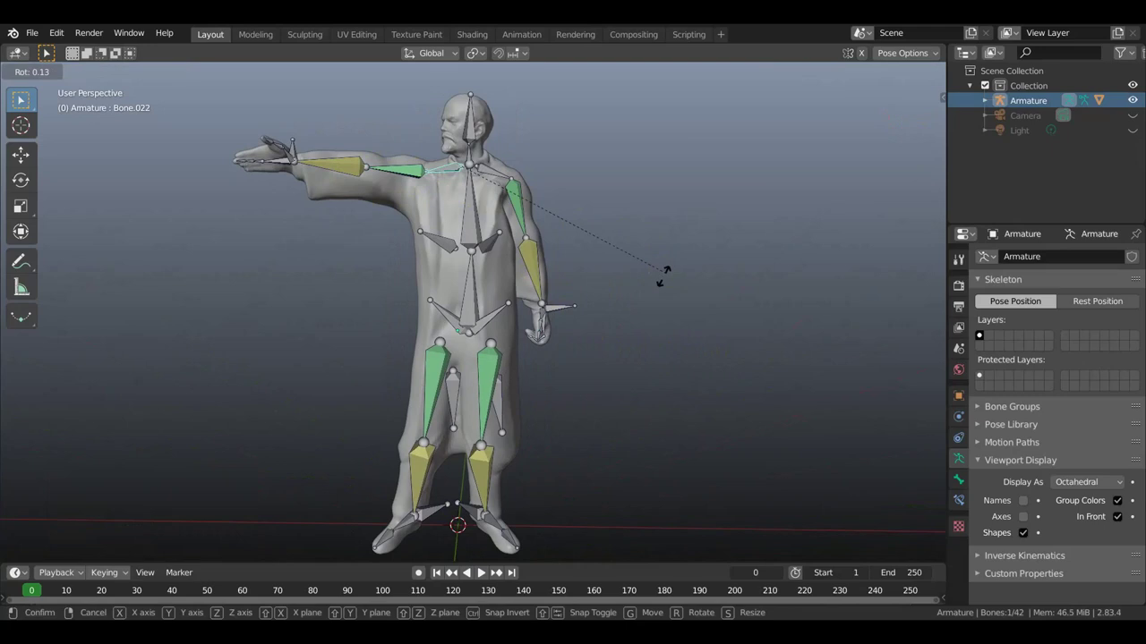
{"action": "left_click", "coordinate": [641, 304]}
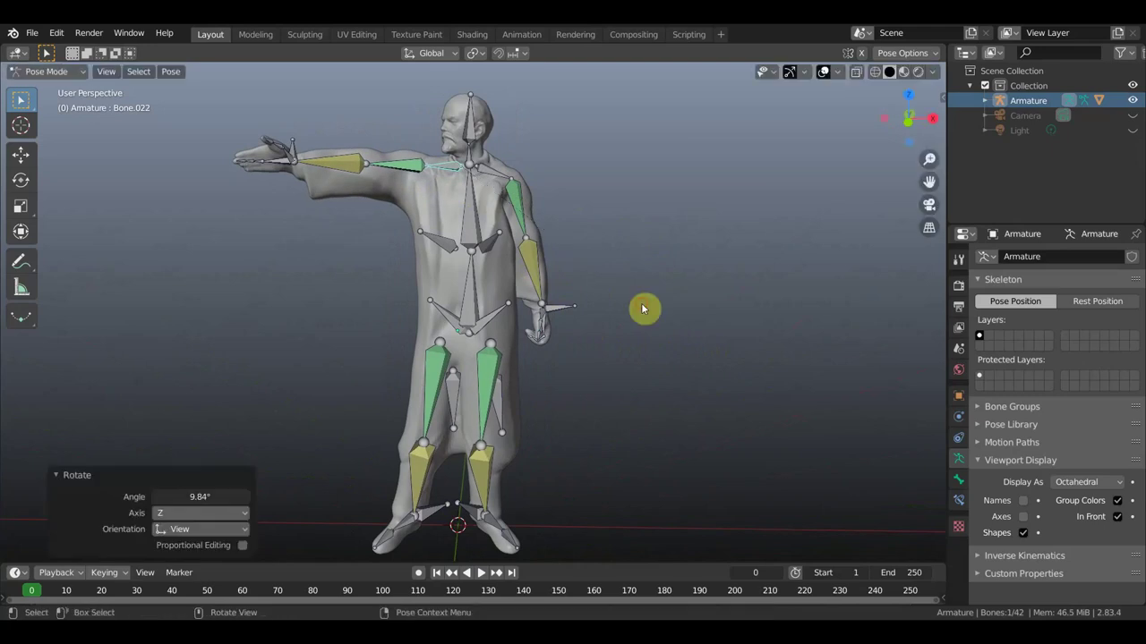
{"action": "key", "text": "r"}
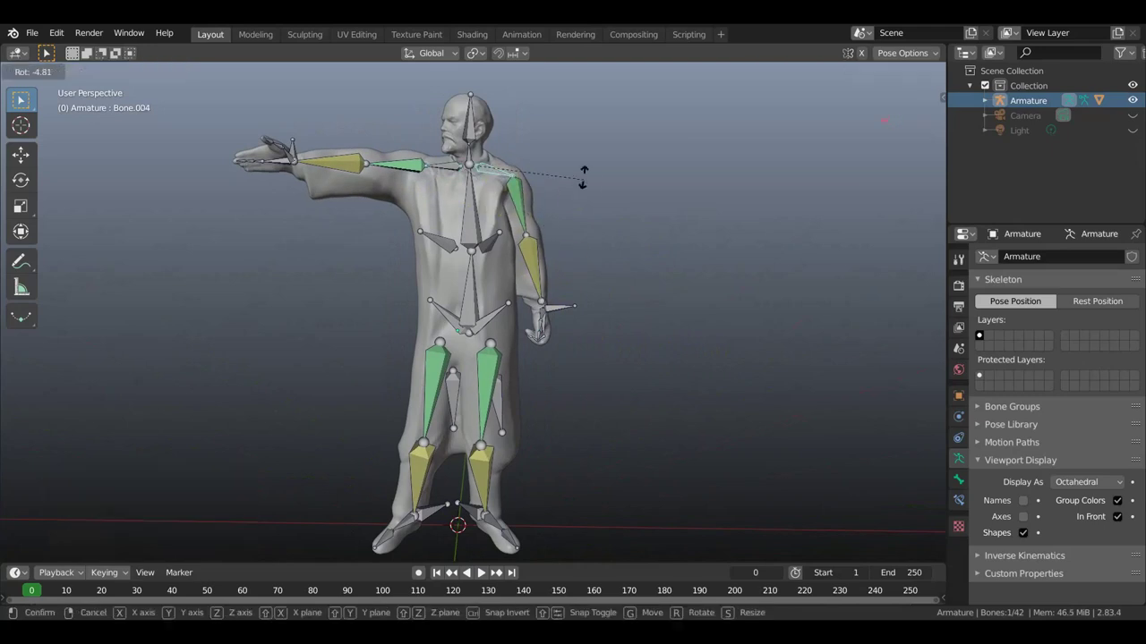
{"action": "left_click", "coordinate": [584, 172]}
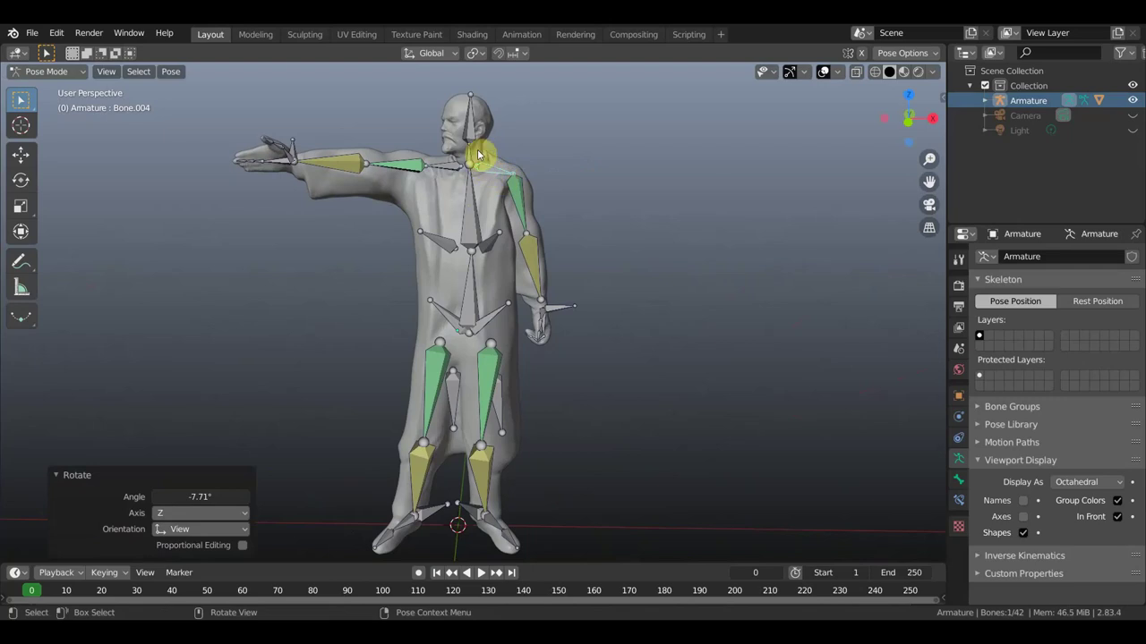
{"action": "middle_click_drag", "start_coordinate": [588, 198], "coordinate": [473, 187]}
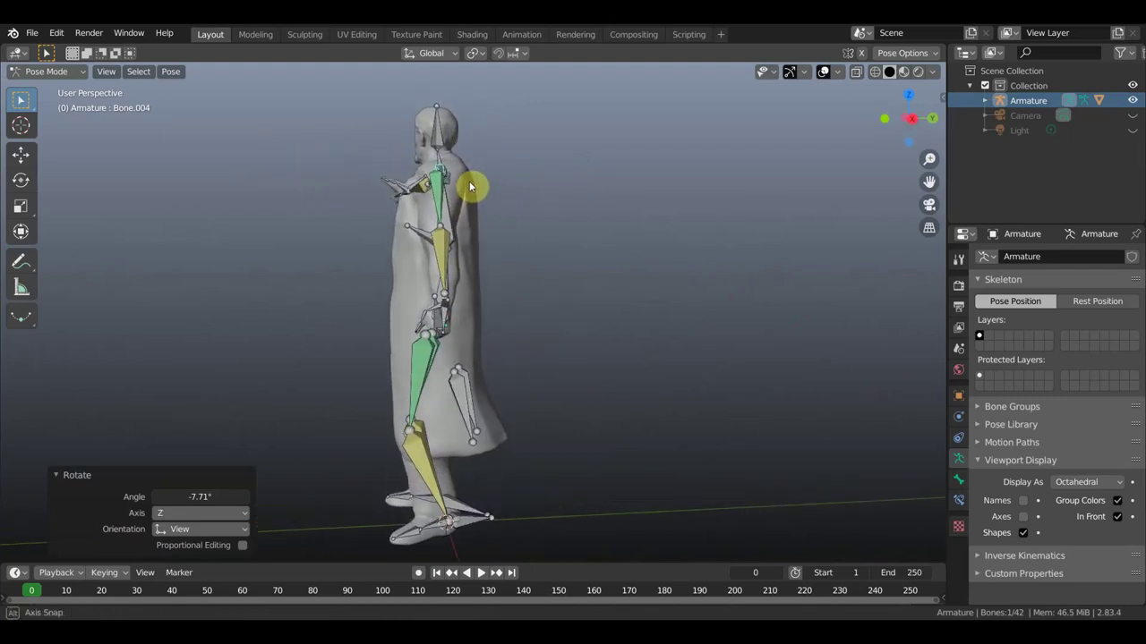
{"action": "left_click", "coordinate": [822, 71]}
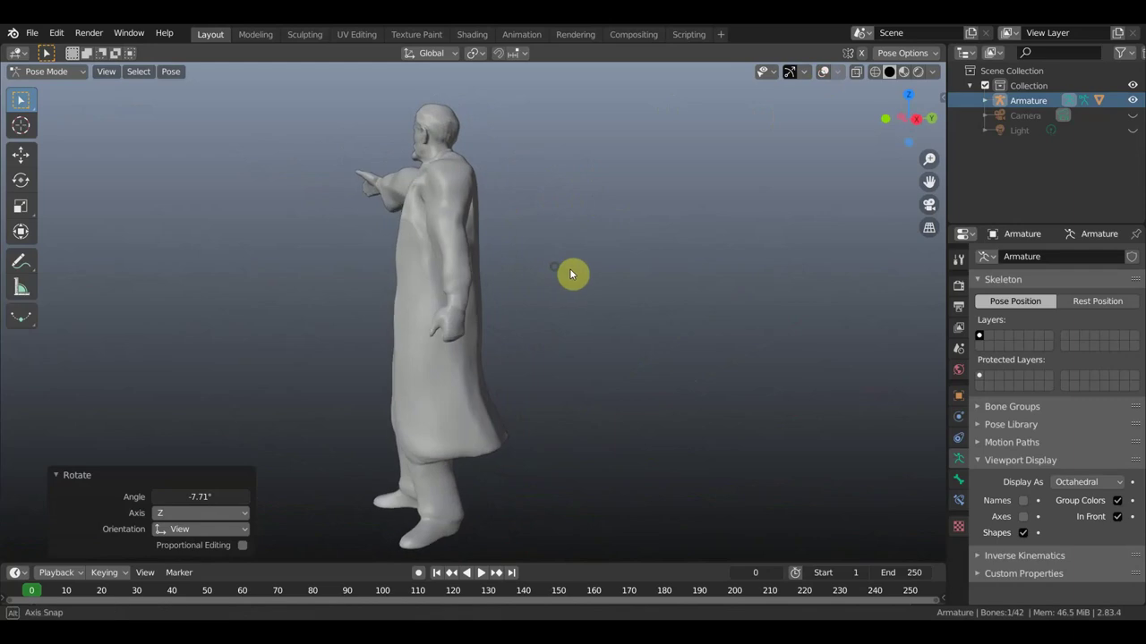
{"action": "mouse_move", "coordinate": [555, 278]}
{"action": "middle_mouse_down"}
{"action": "mouse_move", "coordinate": [547, 335]}
{"action": "mouse_move", "coordinate": [585, 361]}
{"action": "mouse_move", "coordinate": [479, 350]}
{"action": "mouse_move", "coordinate": [447, 304]}
{"action": "mouse_move", "coordinate": [412, 289]}
{"action": "mouse_move", "coordinate": [677, 291]}
{"action": "middle_mouse_up"}
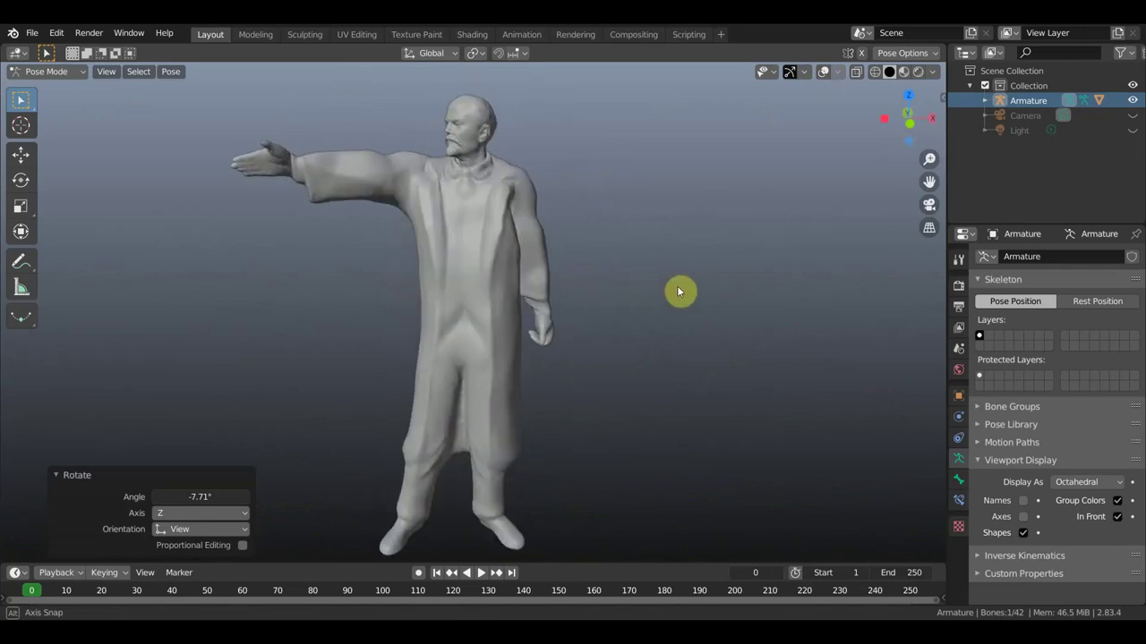
{"action": "mouse_move", "coordinate": [588, 274]}
{"action": "middle_mouse_down"}
{"action": "mouse_move", "coordinate": [601, 286]}
{"action": "mouse_move", "coordinate": [571, 288]}
{"action": "middle_mouse_up"}
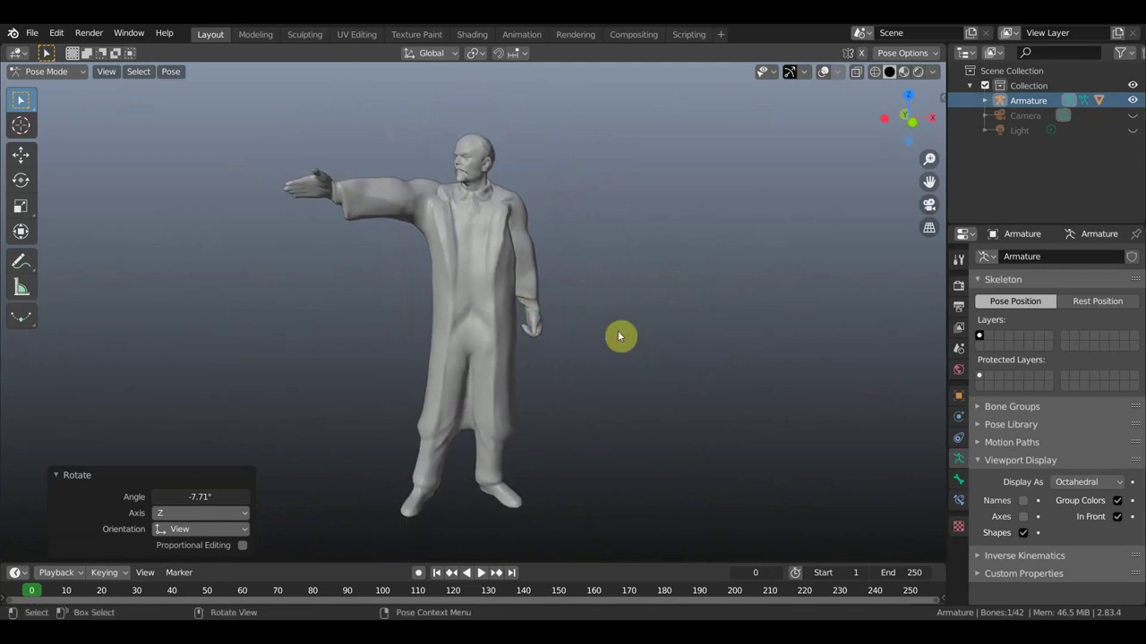
{"action": "middle_click_drag", "start_coordinate": [618, 330], "coordinate": [600, 334]}
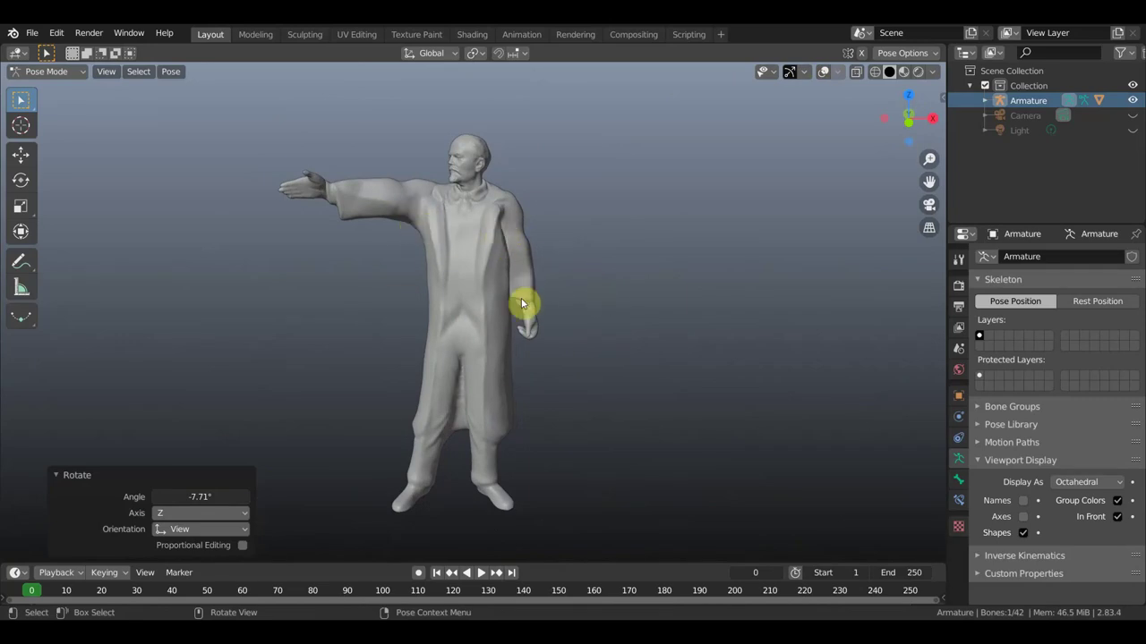
Review the bone's constraint and transform properties, then show the overlays again
{"action": "left_click", "coordinate": [960, 499]}
{"action": "left_click", "coordinate": [960, 483]}
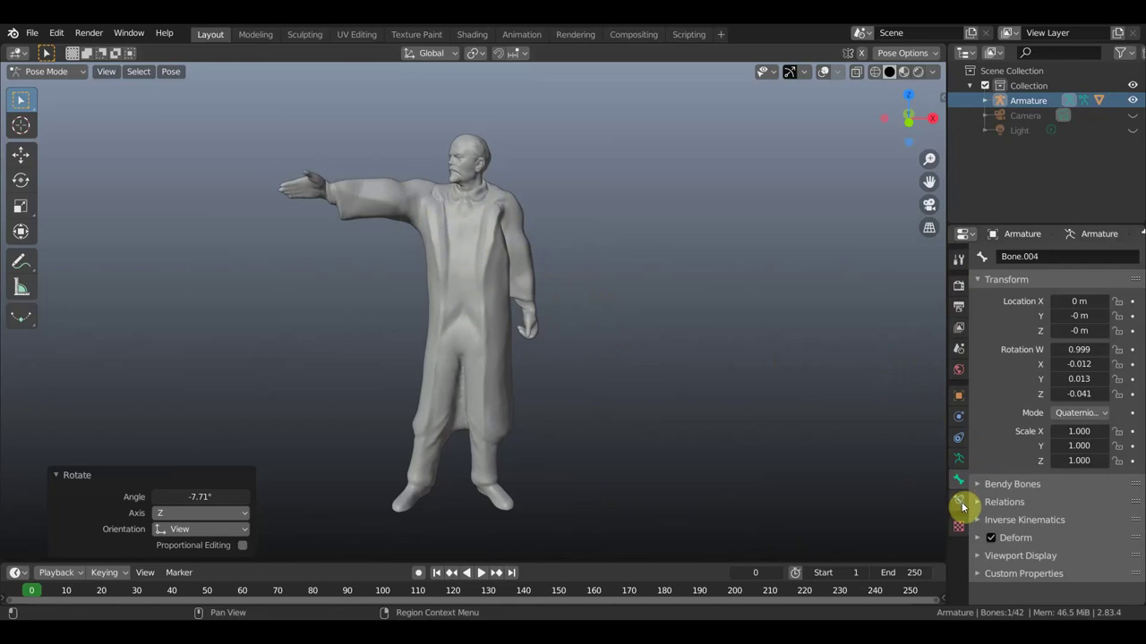
{"action": "left_click", "coordinate": [960, 502]}
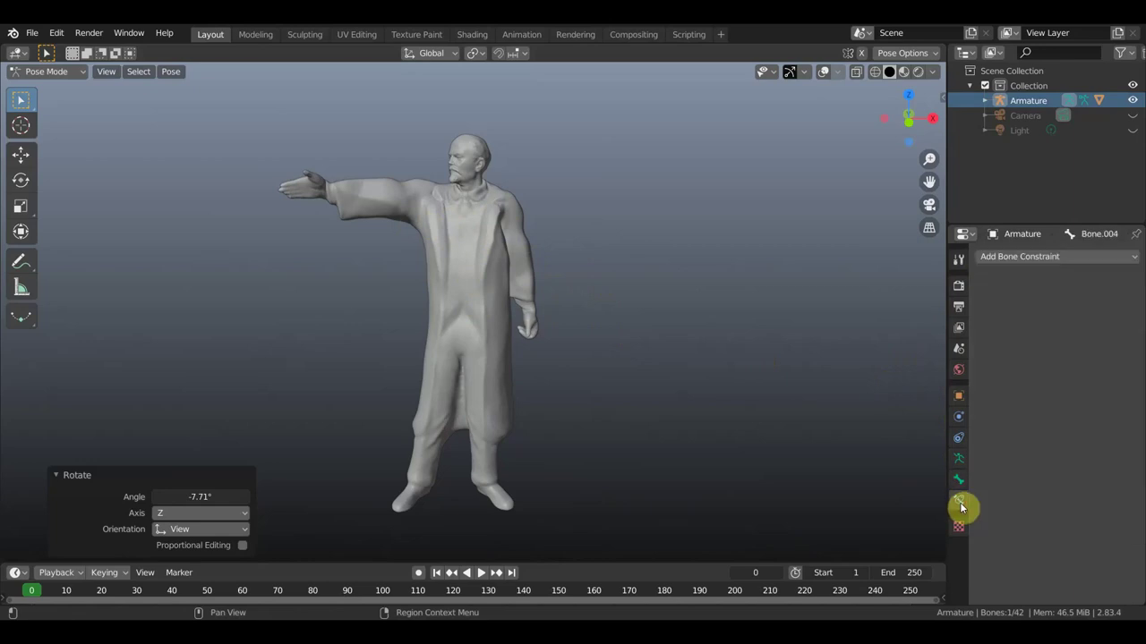
{"action": "left_click", "coordinate": [823, 72]}
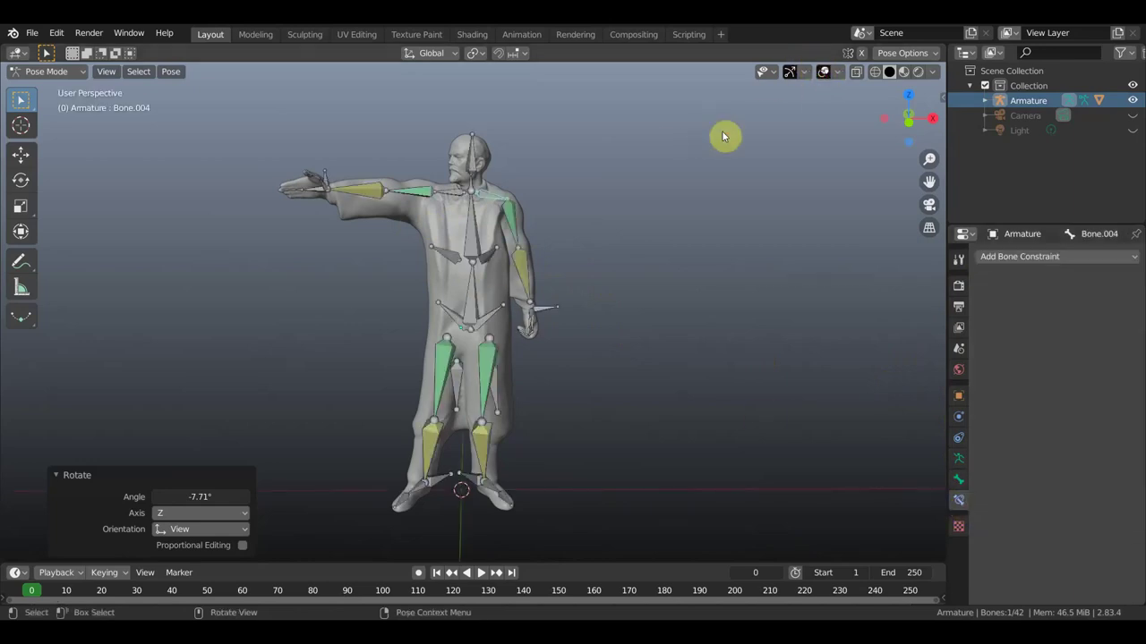
Switch from Pose Mode to Object Mode and select the armature
{"action": "left_click", "coordinate": [67, 72]}
{"action": "left_click", "coordinate": [52, 89]}
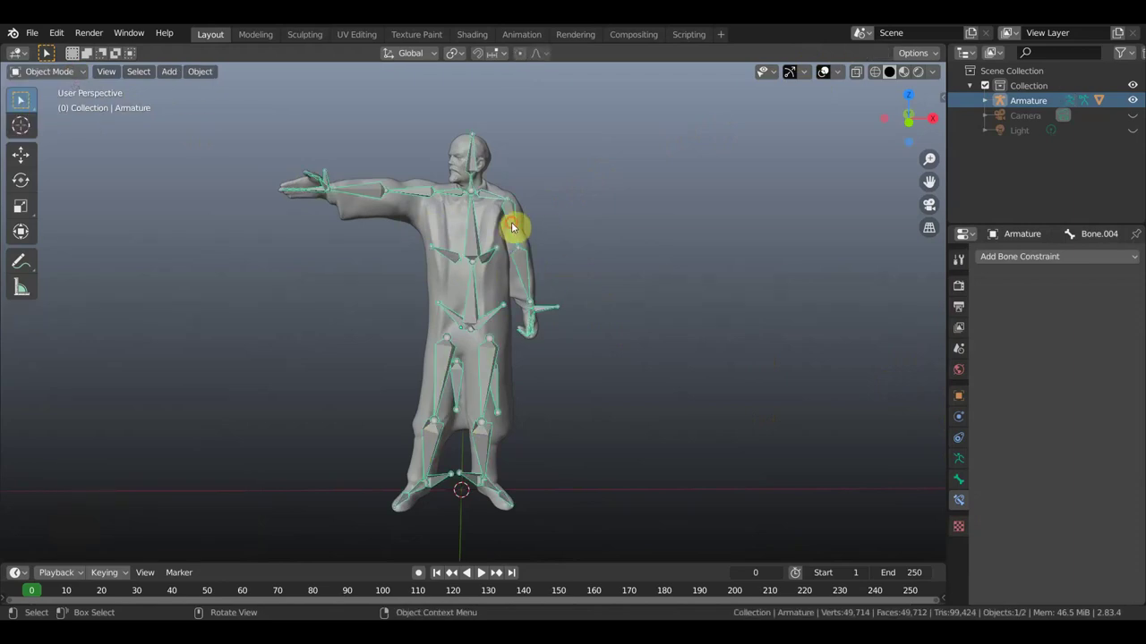
{"action": "left_click", "coordinate": [512, 227]}
{"action": "left_click", "coordinate": [516, 227]}
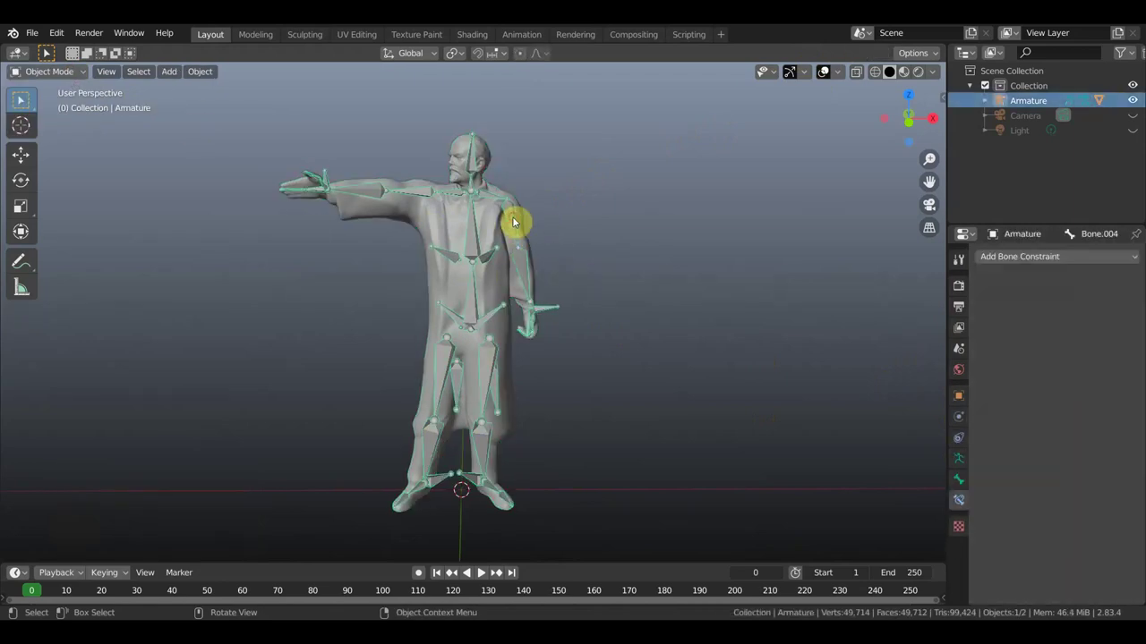
Browse the armature's object constraint, skeleton, bone and bone constraint properties
{"action": "left_click", "coordinate": [959, 440]}
{"action": "left_click", "coordinate": [959, 460]}
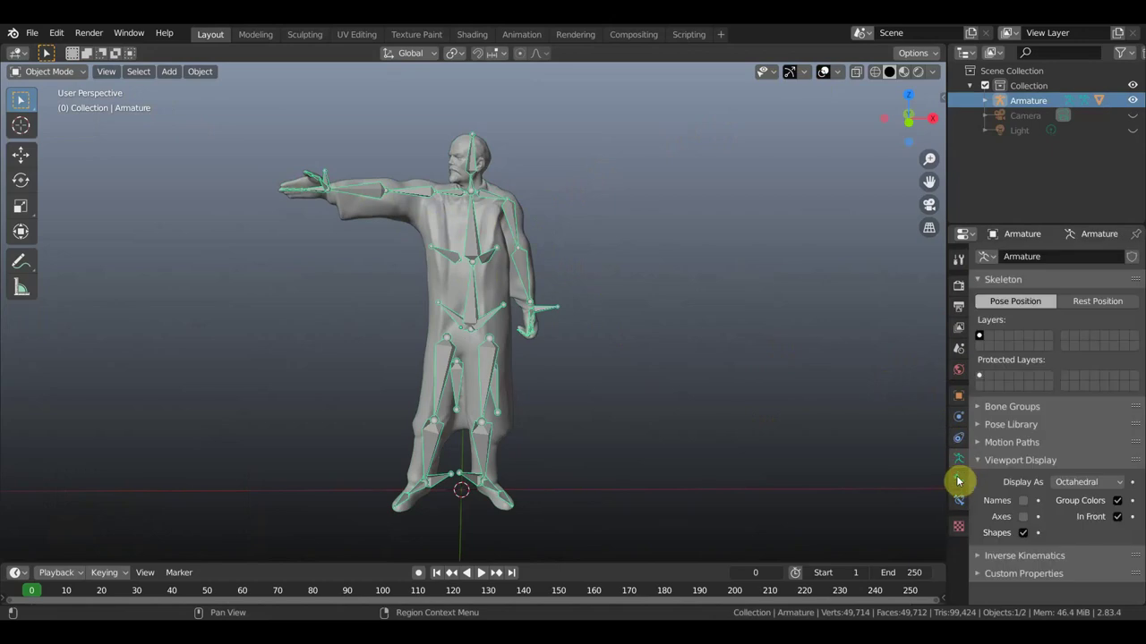
{"action": "left_click", "coordinate": [960, 486]}
{"action": "left_click", "coordinate": [958, 504]}
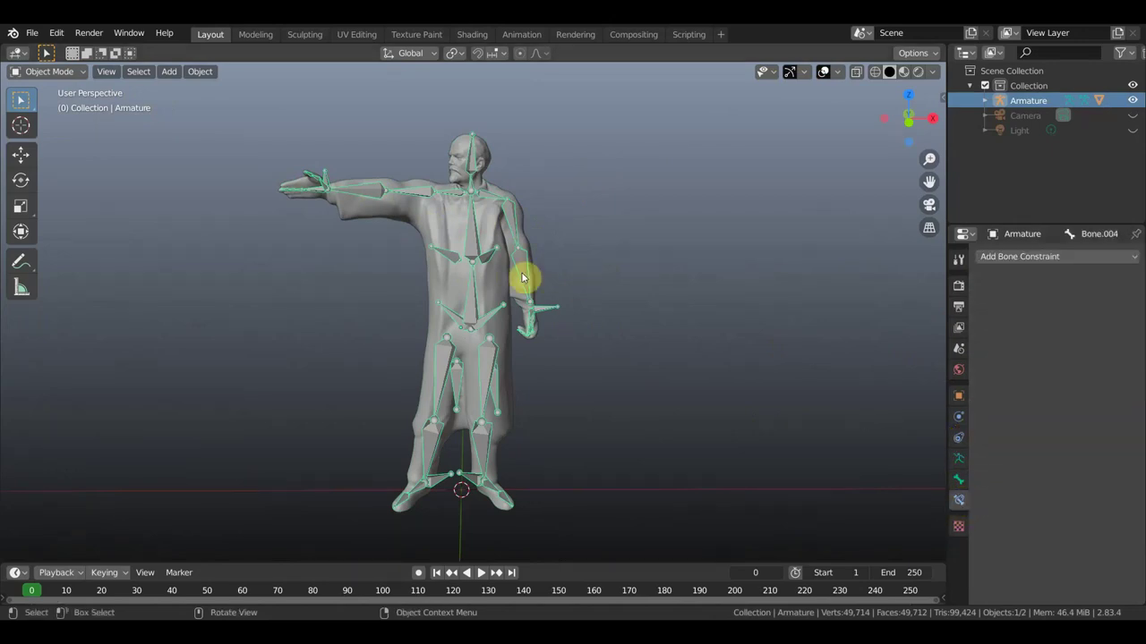
Apply the Armature modifier on the statue mesh to make the pose permanent
{"action": "left_click", "coordinate": [491, 227]}
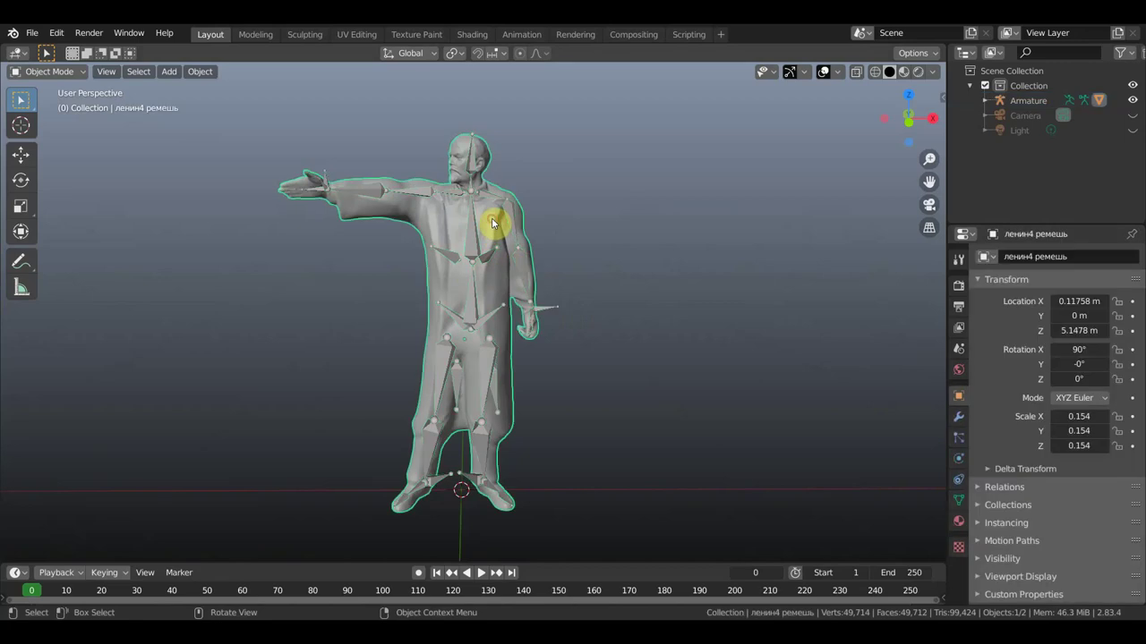
{"action": "left_click", "coordinate": [959, 418]}
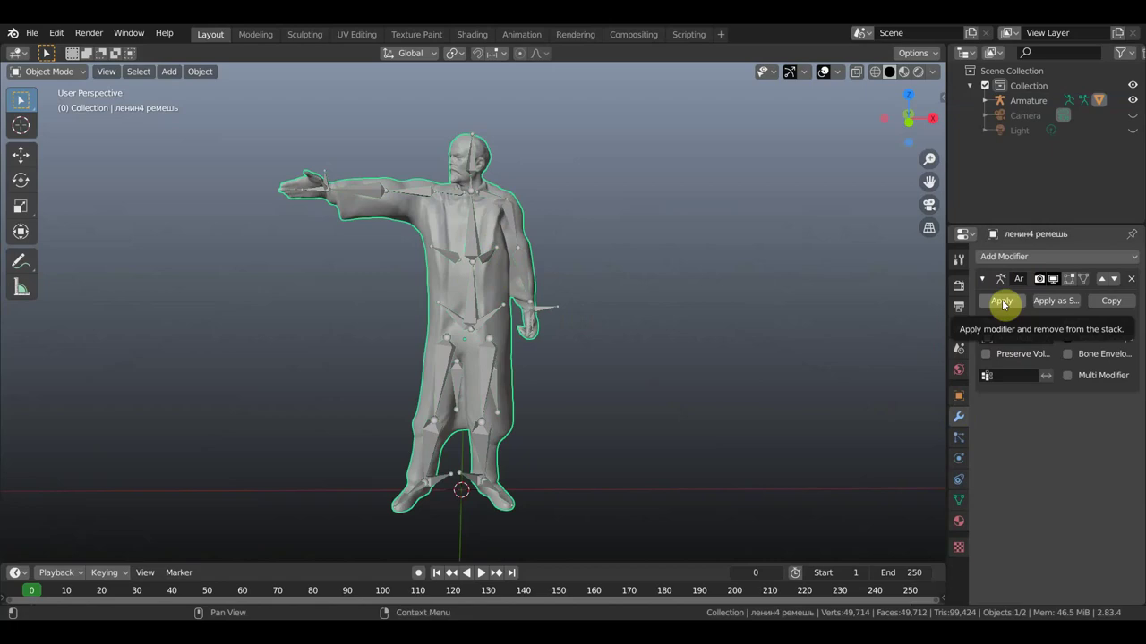
{"action": "left_click", "coordinate": [1002, 301]}
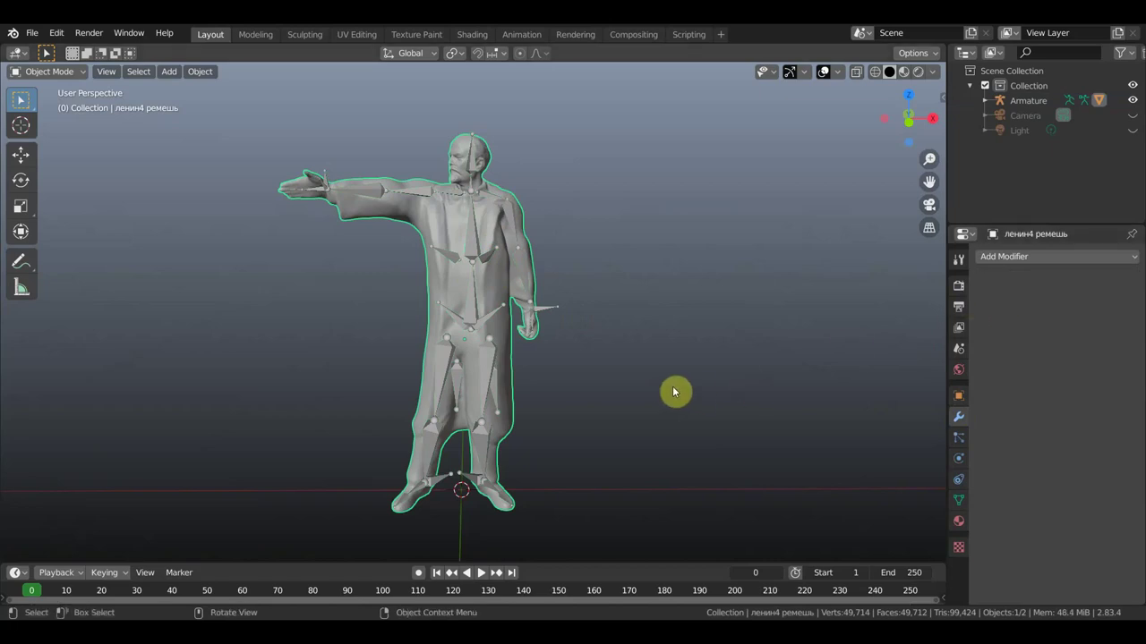
Delete the armature and switch the statue mesh into Sculpt Mode
{"action": "left_click", "coordinate": [472, 244]}
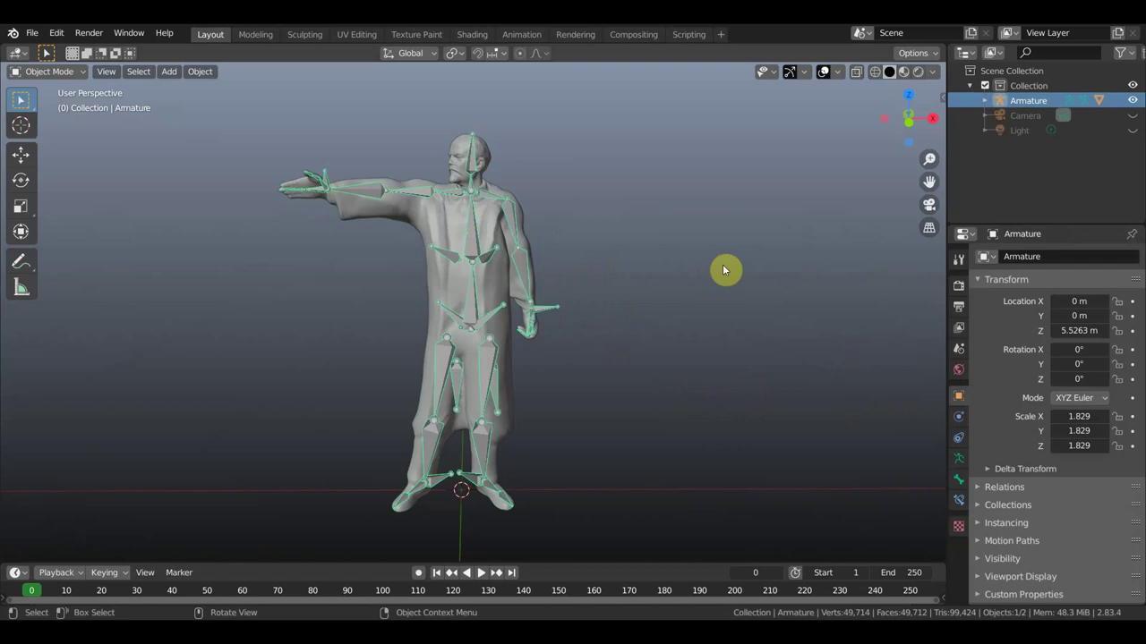
{"action": "key", "text": "Delete"}
{"action": "mouse_move", "coordinate": [706, 279]}
{"action": "middle_mouse_down"}
{"action": "mouse_move", "coordinate": [723, 283]}
{"action": "mouse_move", "coordinate": [713, 286]}
{"action": "middle_mouse_up"}
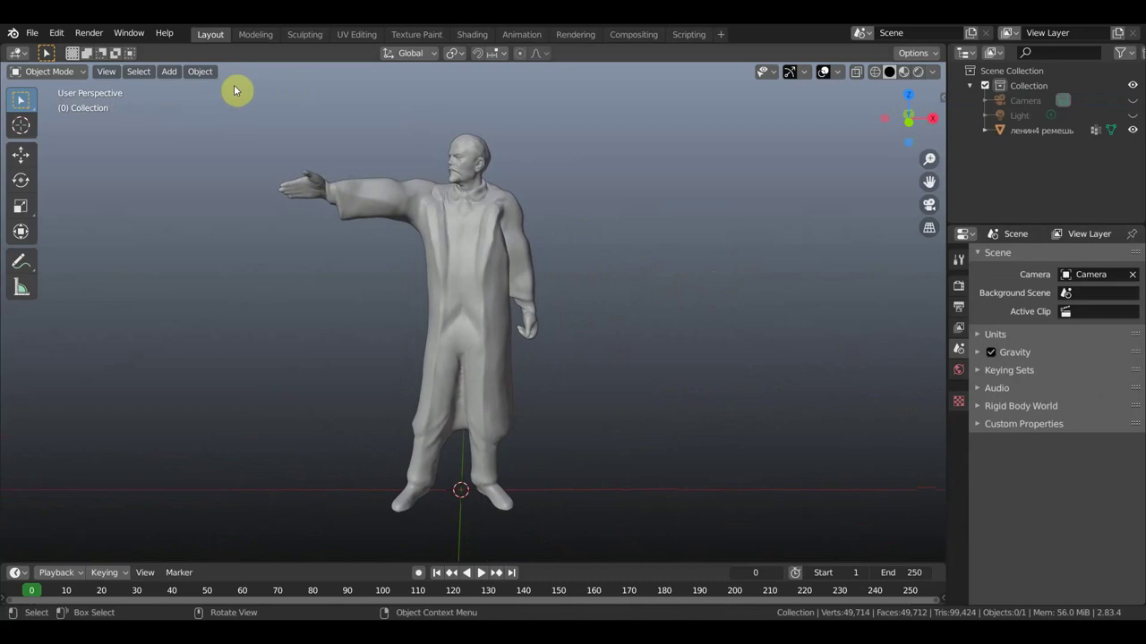
{"action": "left_click", "coordinate": [81, 74]}
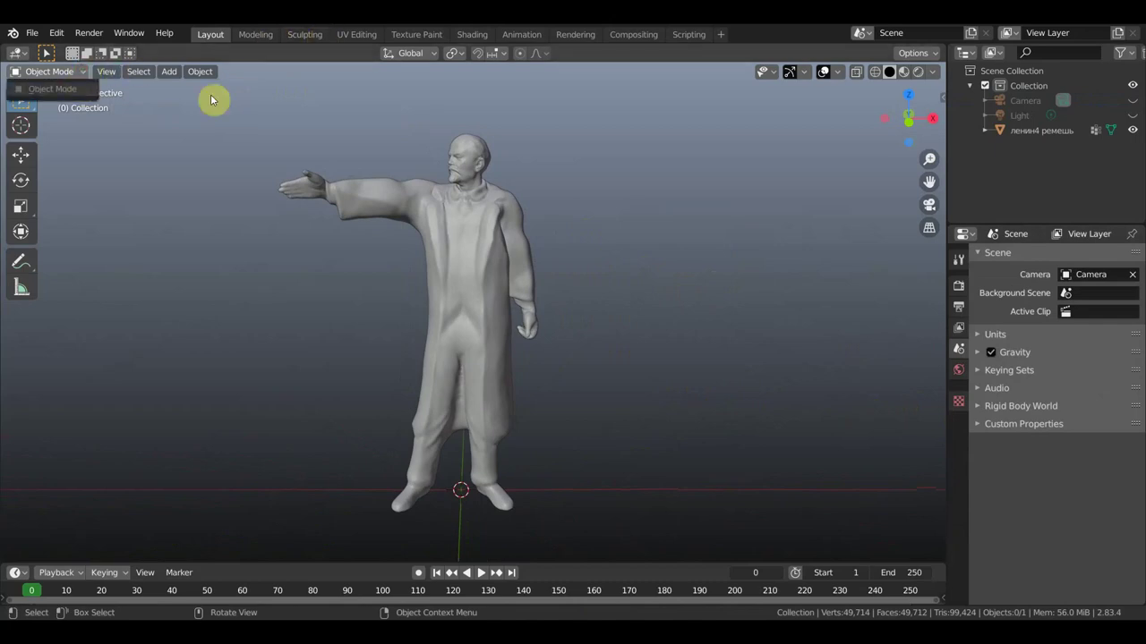
{"action": "left_click", "coordinate": [452, 214]}
{"action": "left_click", "coordinate": [63, 72]}
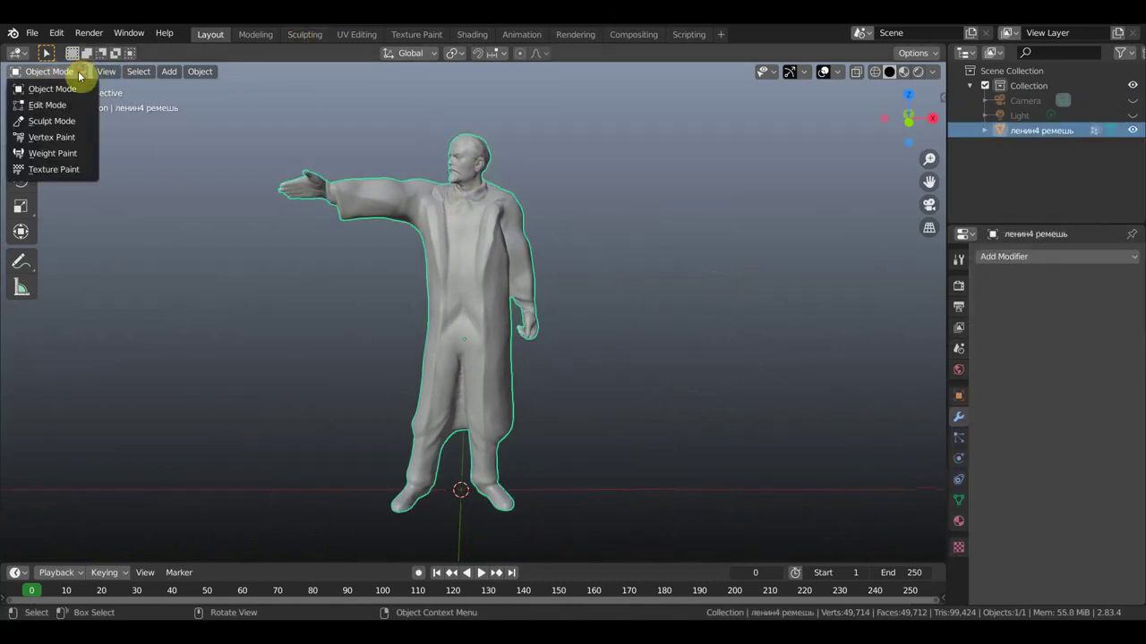
{"action": "left_click", "coordinate": [62, 120]}
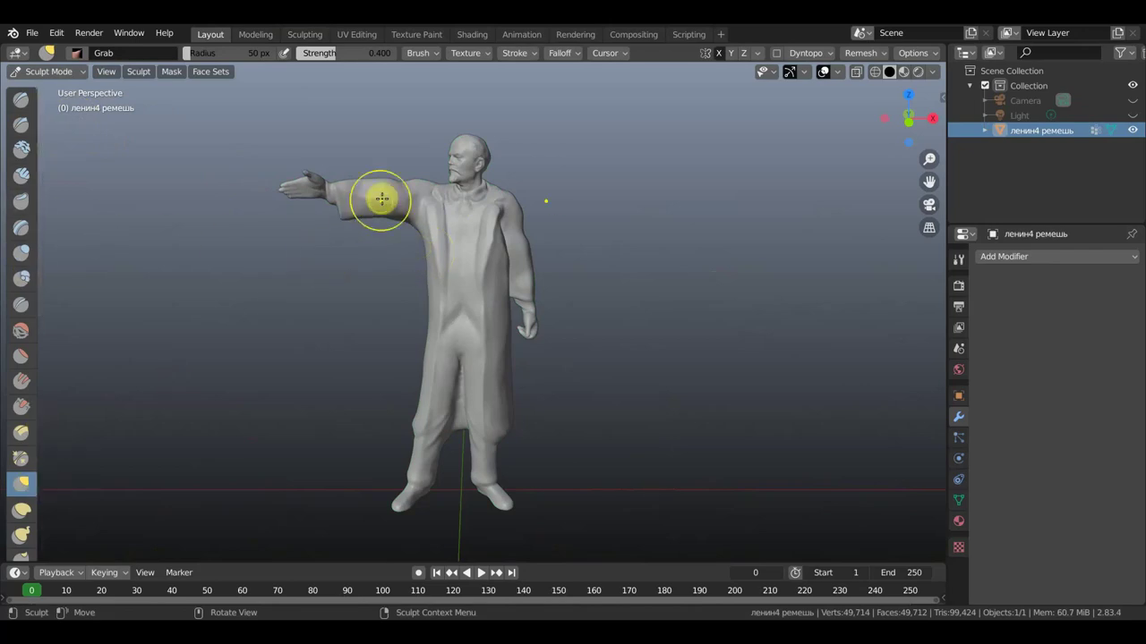
Use the Grab brush to reshape the outstretched arm, shoulder and chest from the front
{"action": "mouse_move", "coordinate": [386, 179]}
{"action": "left_mouse_down"}
{"action": "mouse_move", "coordinate": [372, 181]}
{"action": "mouse_move", "coordinate": [442, 182]}
{"action": "left_mouse_up"}
{"action": "left_click_drag", "start_coordinate": [415, 224], "coordinate": [424, 212]}
{"action": "left_click_drag", "start_coordinate": [350, 217], "coordinate": [531, 238]}
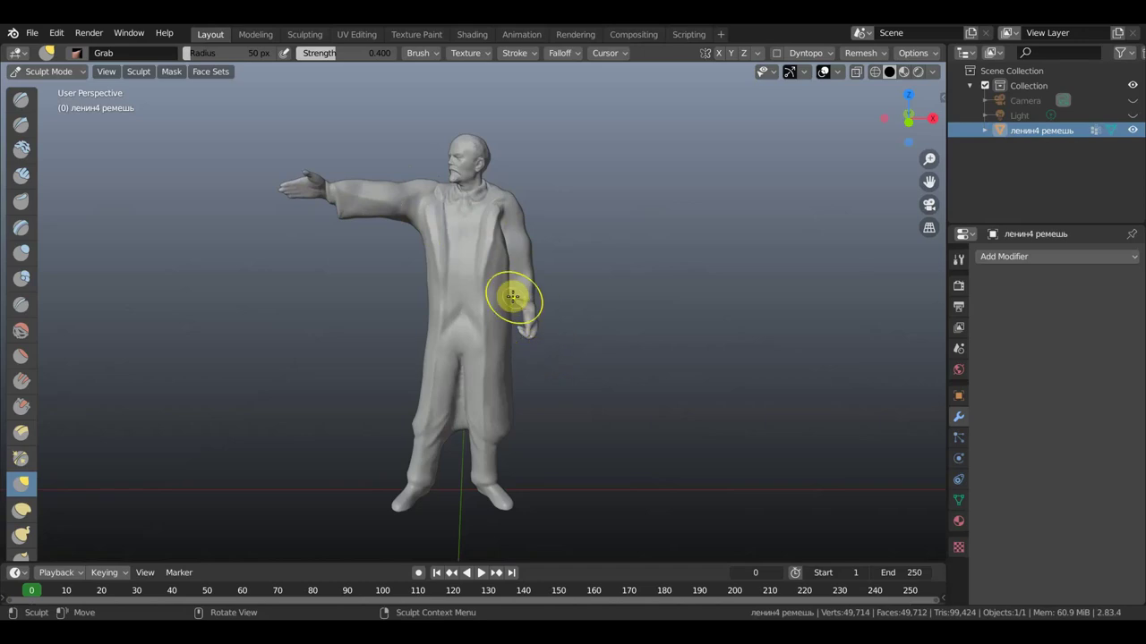
{"action": "mouse_move", "coordinate": [501, 232]}
{"action": "left_mouse_down"}
{"action": "mouse_move", "coordinate": [524, 215]}
{"action": "mouse_move", "coordinate": [519, 204]}
{"action": "mouse_move", "coordinate": [618, 187]}
{"action": "left_mouse_up"}
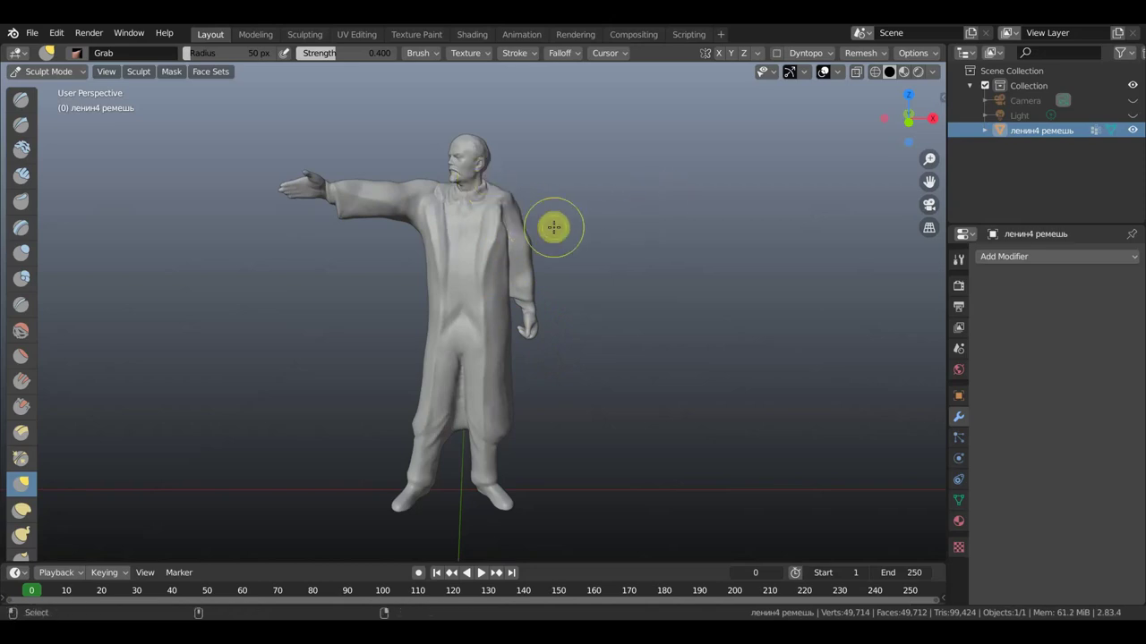
Reshape the back of the shoulder with Grab from behind the statue
{"action": "middle_click_drag", "start_coordinate": [618, 256], "coordinate": [403, 248]}
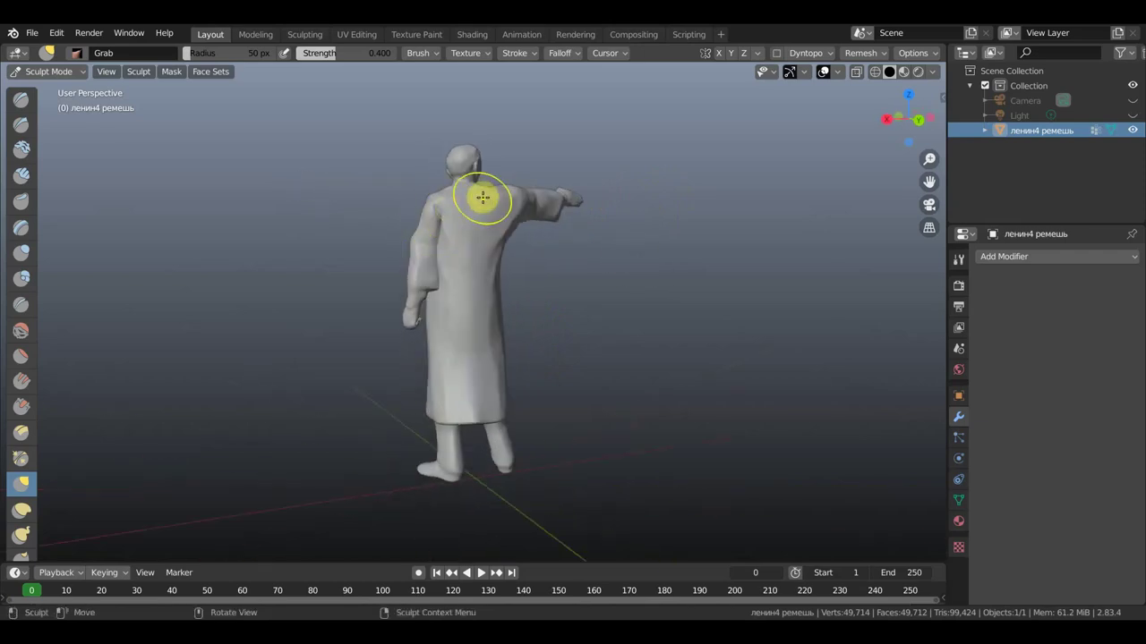
{"action": "left_click_drag", "start_coordinate": [481, 189], "coordinate": [447, 184]}
{"action": "mouse_move", "coordinate": [549, 307]}
{"action": "middle_mouse_down"}
{"action": "mouse_move", "coordinate": [486, 309]}
{"action": "mouse_move", "coordinate": [517, 313]}
{"action": "middle_mouse_up"}
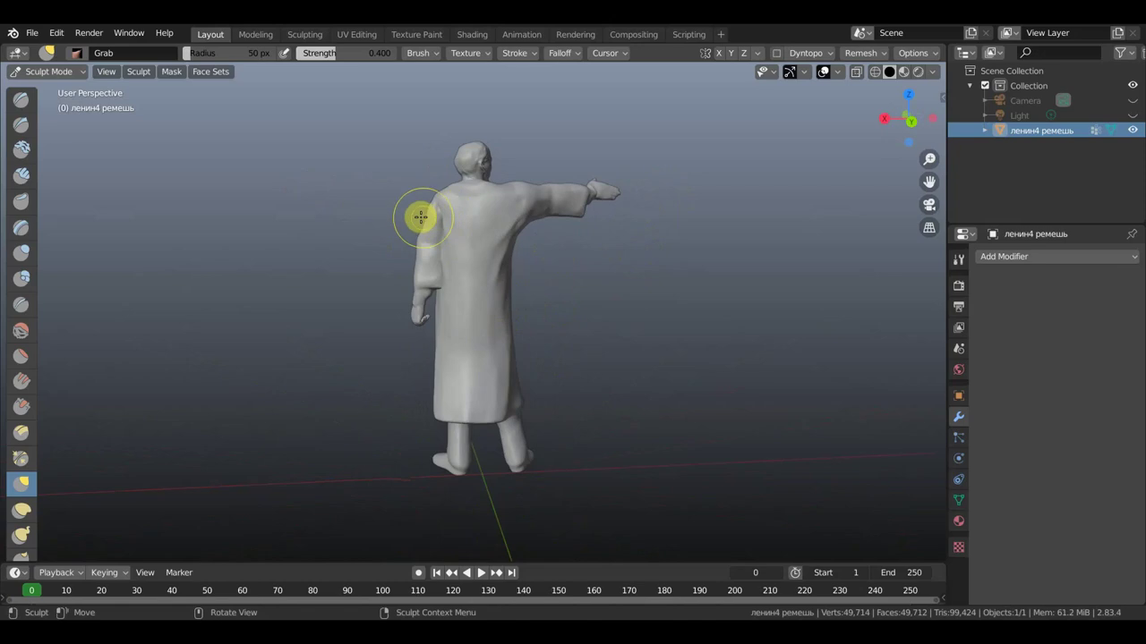
{"action": "left_click_drag", "start_coordinate": [429, 206], "coordinate": [433, 215]}
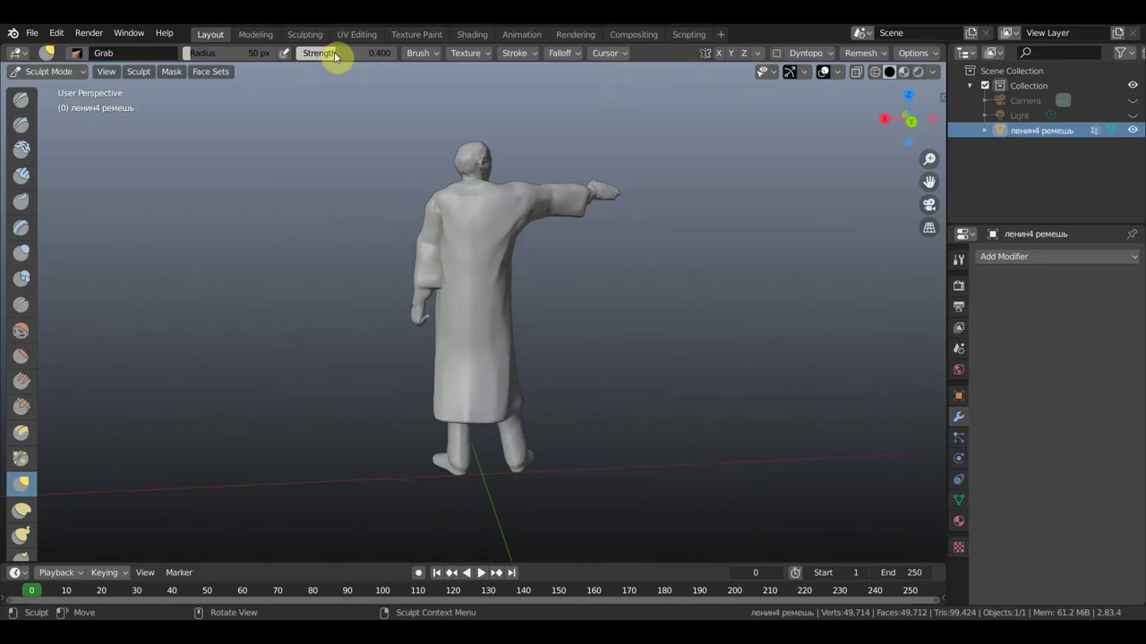
Lower brush strength to 0.324, enlarge the radius, and pull the coat at hip and back
{"action": "left_click_drag", "start_coordinate": [351, 53], "coordinate": [353, 53]}
{"action": "left_click_drag", "start_coordinate": [353, 53], "coordinate": [349, 53]}
{"action": "left_click_drag", "start_coordinate": [199, 53], "coordinate": [204, 53]}
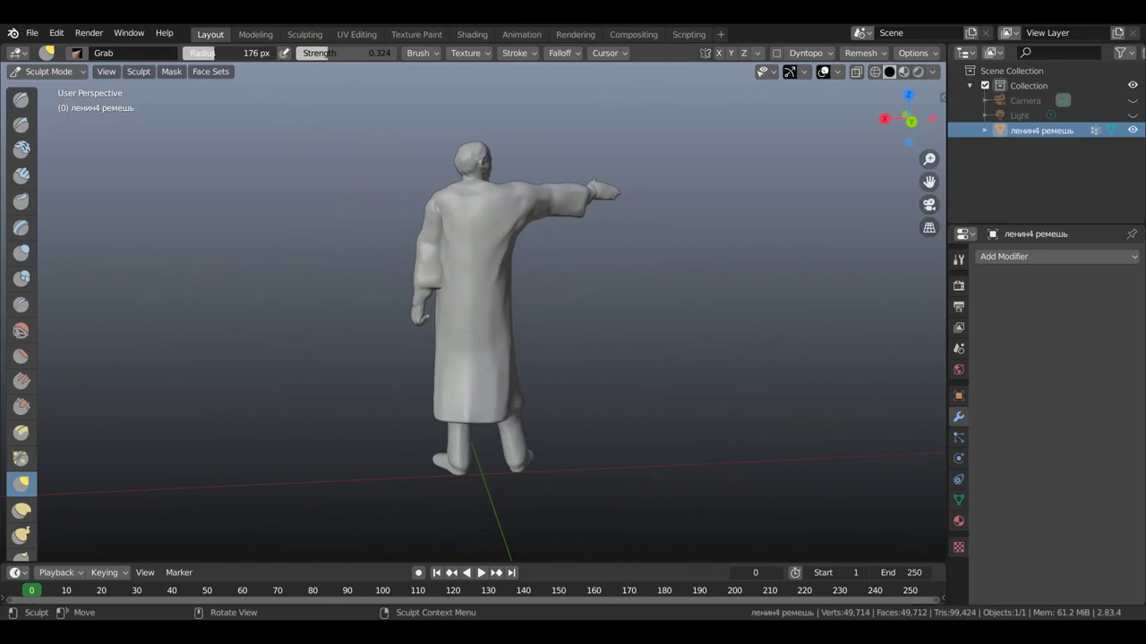
{"action": "mouse_move", "coordinate": [435, 281]}
{"action": "left_mouse_down"}
{"action": "mouse_move", "coordinate": [518, 349]}
{"action": "mouse_move", "coordinate": [519, 376]}
{"action": "left_mouse_up"}
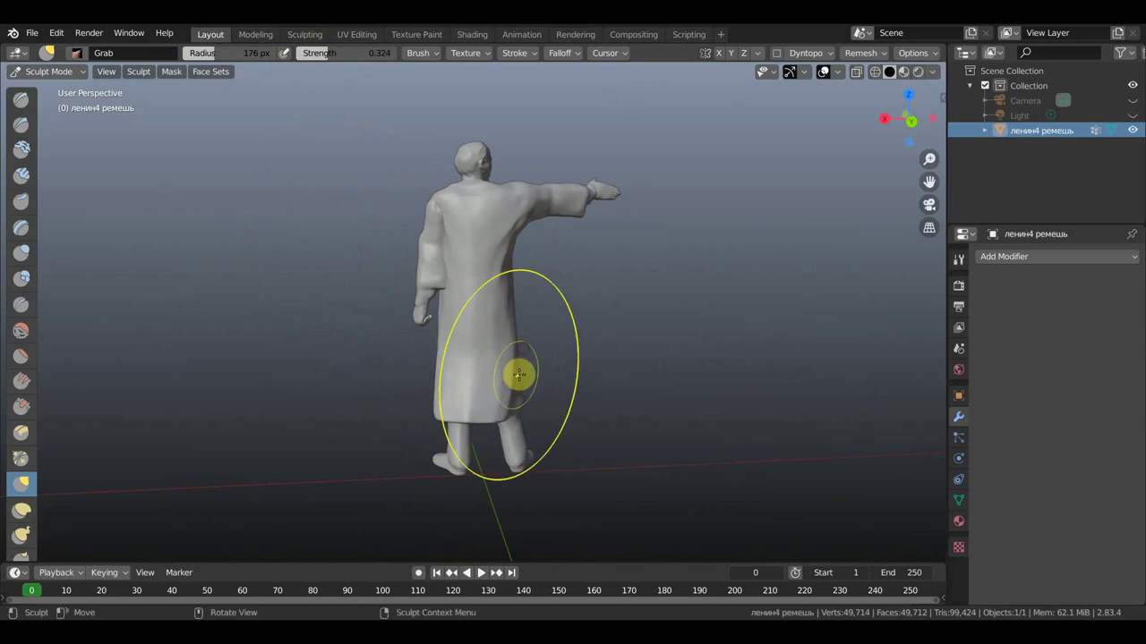
{"action": "mouse_move", "coordinate": [611, 340]}
{"action": "middle_mouse_down"}
{"action": "mouse_move", "coordinate": [561, 345]}
{"action": "mouse_move", "coordinate": [621, 340]}
{"action": "middle_mouse_up"}
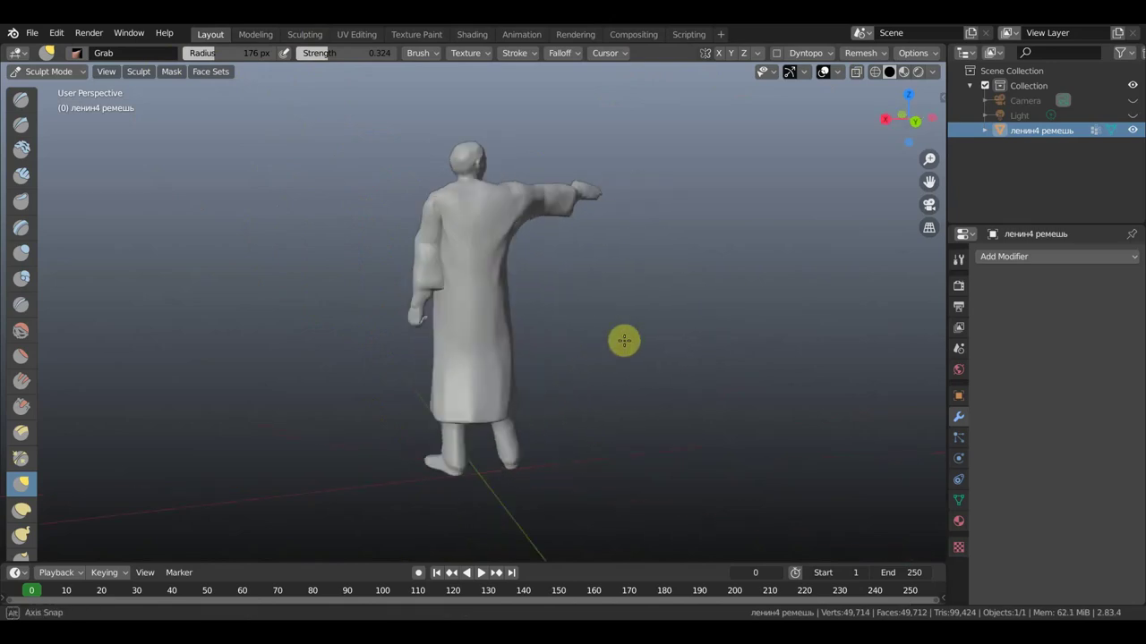
{"action": "scroll", "coordinate": [447, 211], "scroll_direction": "up", "scroll_amount": 2}
{"action": "scroll", "coordinate": [421, 199], "scroll_direction": "up", "scroll_amount": 3}
{"action": "scroll", "coordinate": [251, 248], "scroll_direction": "down", "scroll_amount": 3}
Reduce the brush radius to 113 px and pull the figure's arm into shape
{"action": "mouse_move", "coordinate": [263, 256]}
{"action": "middle_mouse_down"}
{"action": "mouse_move", "coordinate": [435, 290]}
{"action": "mouse_move", "coordinate": [409, 256]}
{"action": "mouse_move", "coordinate": [388, 253]}
{"action": "mouse_move", "coordinate": [442, 230]}
{"action": "mouse_move", "coordinate": [433, 207]}
{"action": "middle_mouse_up"}
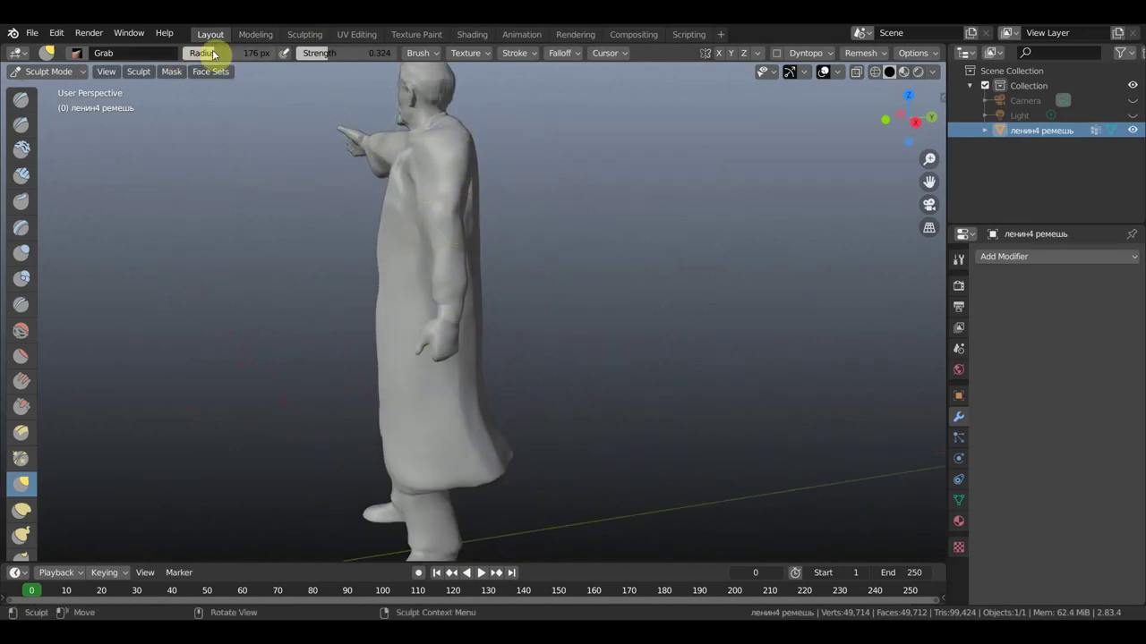
{"action": "left_click_drag", "start_coordinate": [205, 53], "coordinate": [190, 53]}
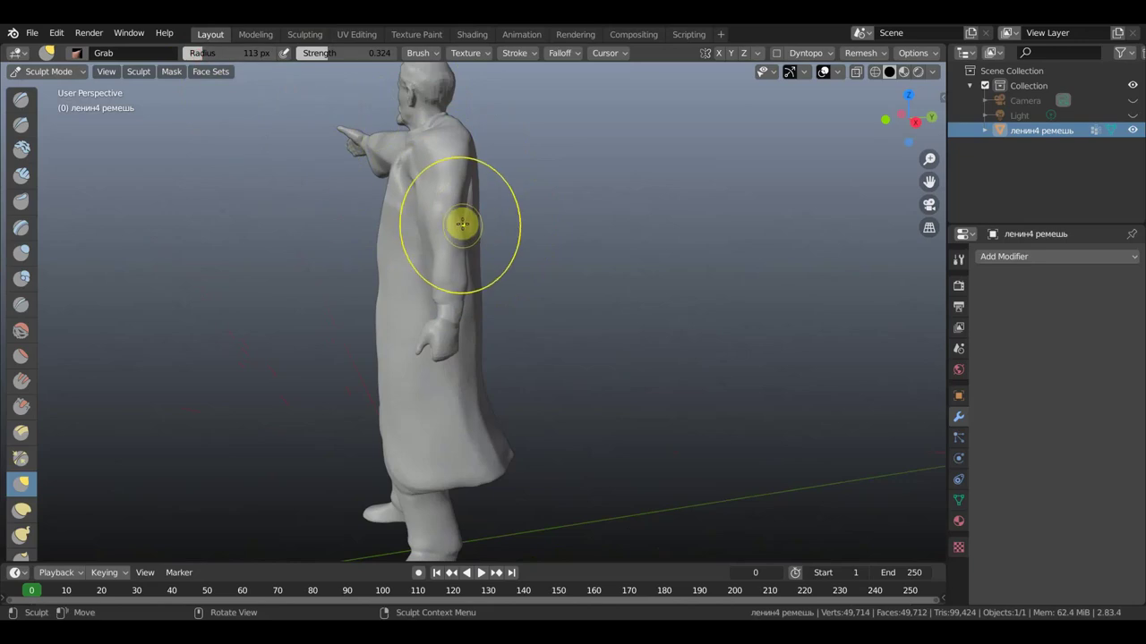
{"action": "left_click_drag", "start_coordinate": [460, 220], "coordinate": [476, 217]}
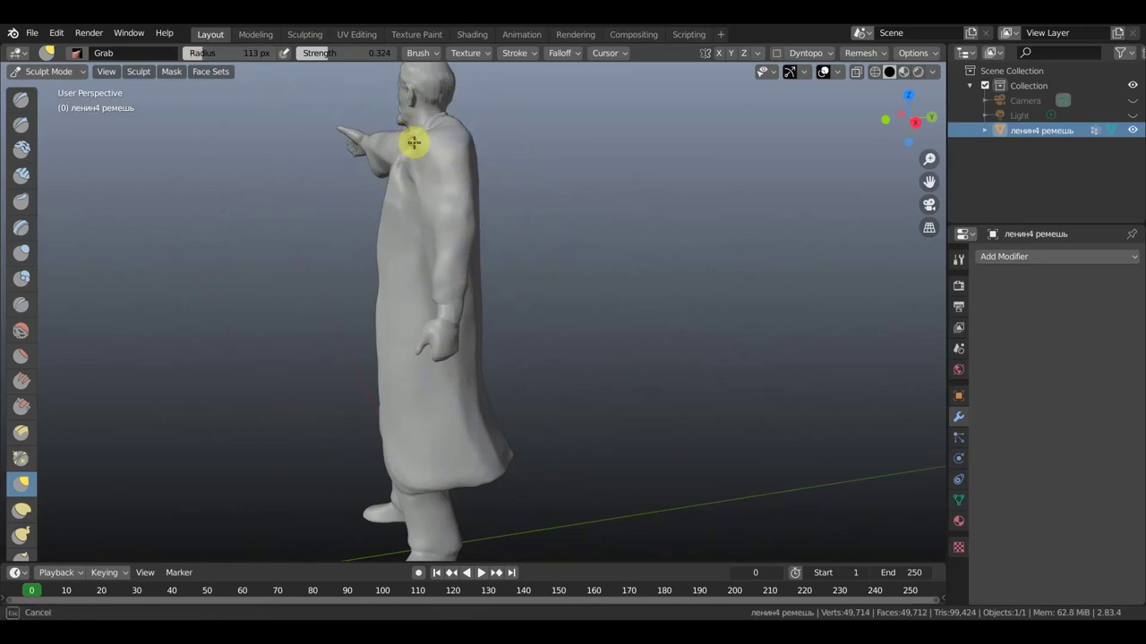
{"action": "middle_click_drag", "start_coordinate": [486, 140], "coordinate": [429, 285]}
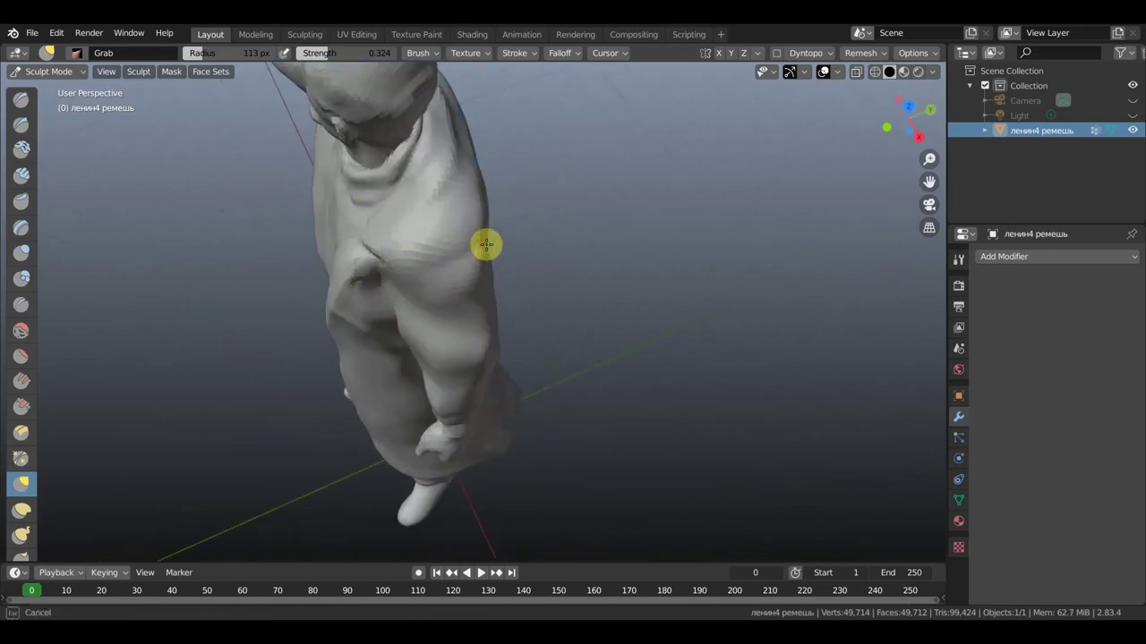
{"action": "mouse_move", "coordinate": [488, 242]}
{"action": "middle_mouse_down"}
{"action": "mouse_move", "coordinate": [599, 161]}
{"action": "mouse_move", "coordinate": [530, 155]}
{"action": "middle_mouse_up"}
{"action": "scroll", "coordinate": [530, 156], "scroll_direction": "down", "scroll_amount": 3}
{"action": "scroll", "coordinate": [528, 197], "scroll_direction": "up", "scroll_amount": 2}
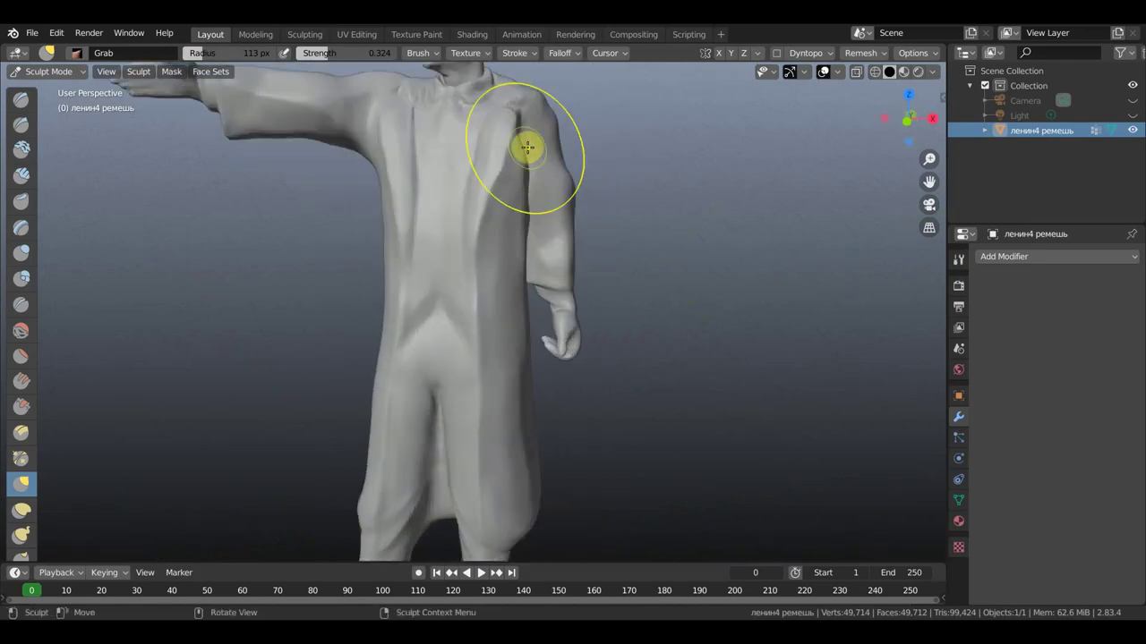
Pull the shoulder surface outward and reshape the neck area
{"action": "mouse_move", "coordinate": [525, 132]}
{"action": "left_mouse_down"}
{"action": "mouse_move", "coordinate": [469, 141]}
{"action": "mouse_move", "coordinate": [512, 117]}
{"action": "left_mouse_up"}
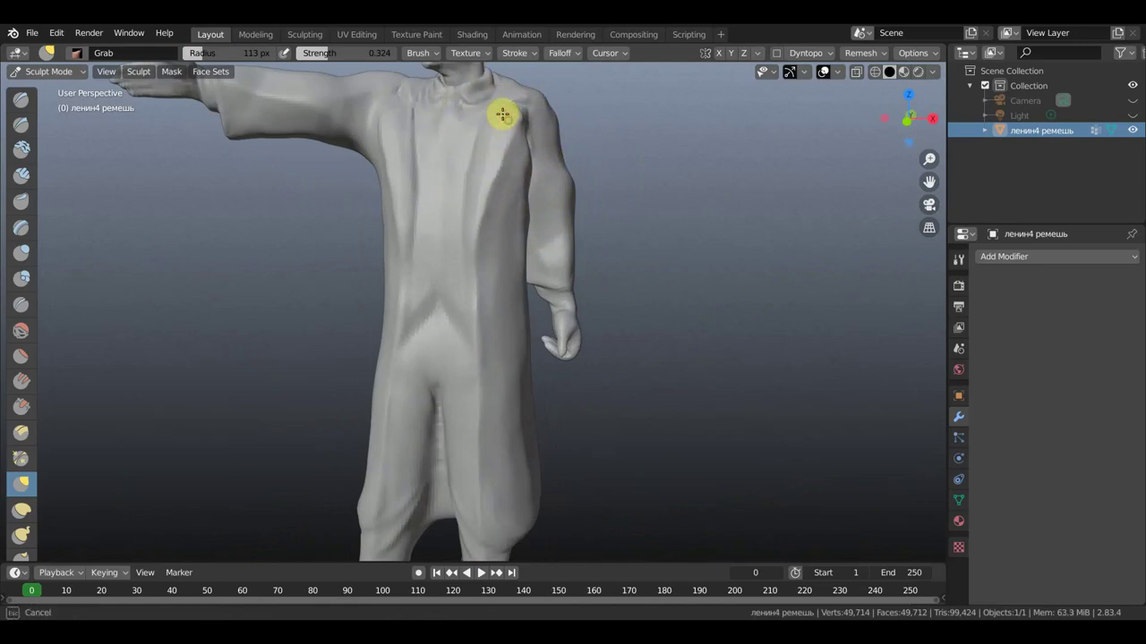
{"action": "scroll", "coordinate": [583, 188], "scroll_direction": "down", "scroll_amount": 4}
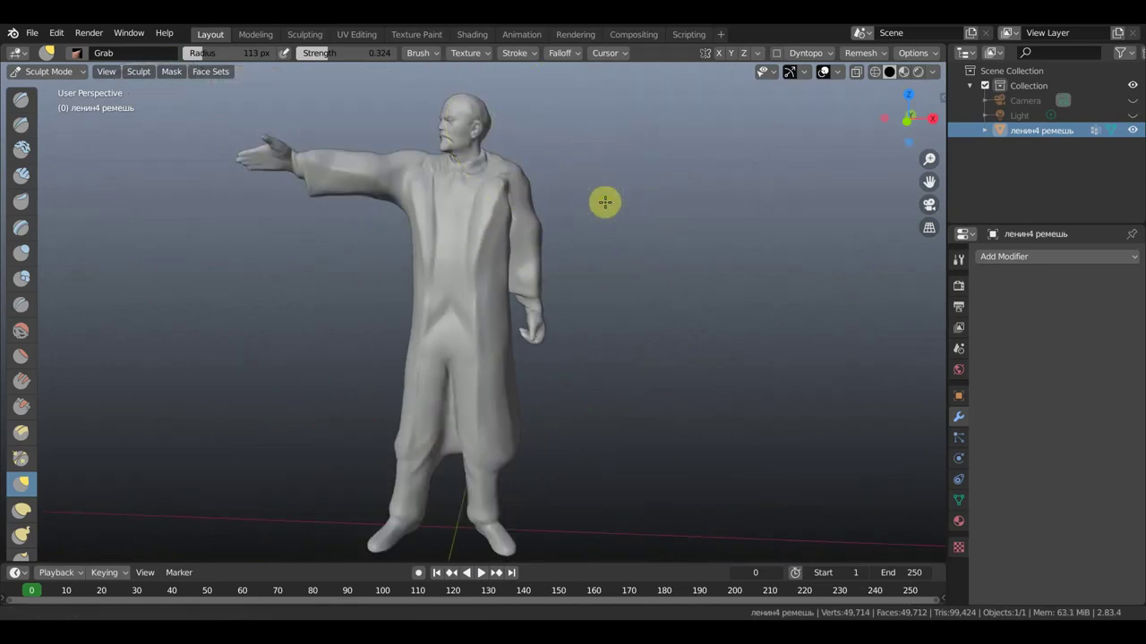
{"action": "scroll", "coordinate": [603, 199], "scroll_direction": "up", "scroll_amount": 2}
{"action": "scroll", "coordinate": [588, 287], "scroll_direction": "up", "scroll_amount": 3}
{"action": "scroll", "coordinate": [469, 234], "scroll_direction": "up", "scroll_amount": 2}
{"action": "left_click_drag", "start_coordinate": [458, 128], "coordinate": [512, 153]}
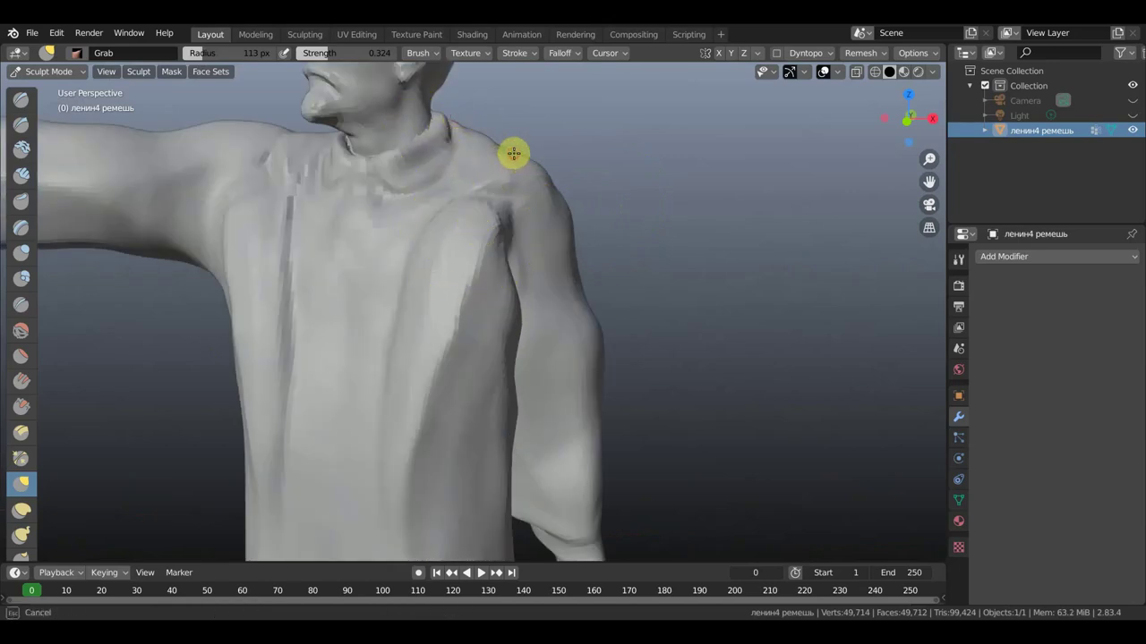
{"action": "left_click_drag", "start_coordinate": [462, 182], "coordinate": [474, 166]}
Reshape the beard region with the outstretched arm facing the viewer
{"action": "mouse_move", "coordinate": [555, 146]}
{"action": "middle_mouse_down"}
{"action": "mouse_move", "coordinate": [621, 146]}
{"action": "mouse_move", "coordinate": [544, 173]}
{"action": "middle_mouse_up"}
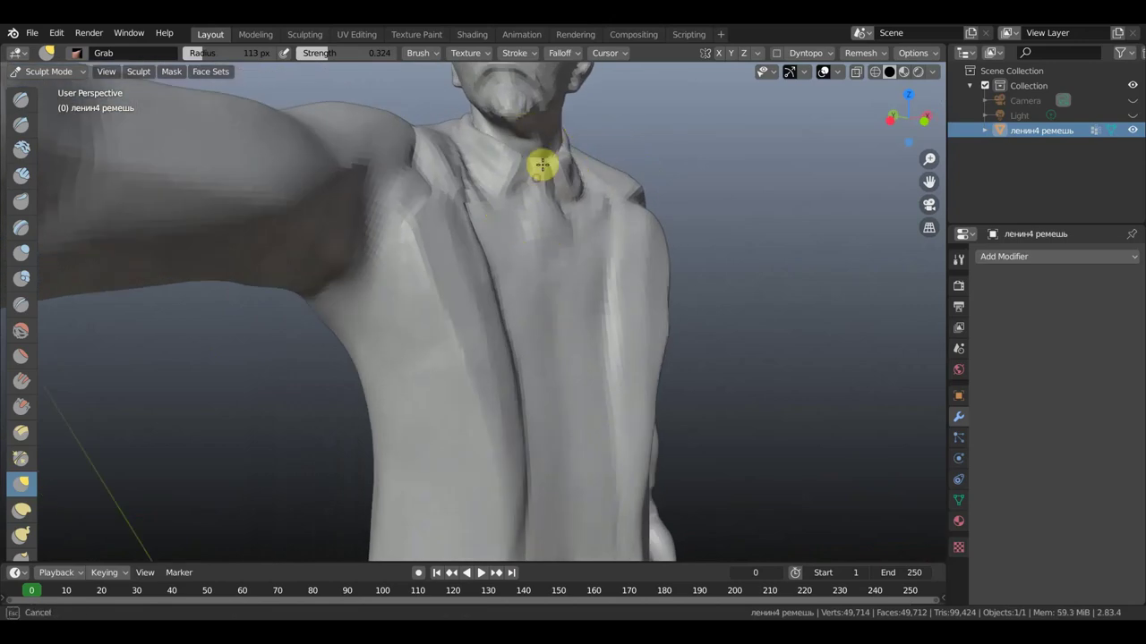
{"action": "scroll", "coordinate": [546, 179], "scroll_direction": "down", "scroll_amount": 8}
{"action": "scroll", "coordinate": [568, 226], "scroll_direction": "up", "scroll_amount": 3}
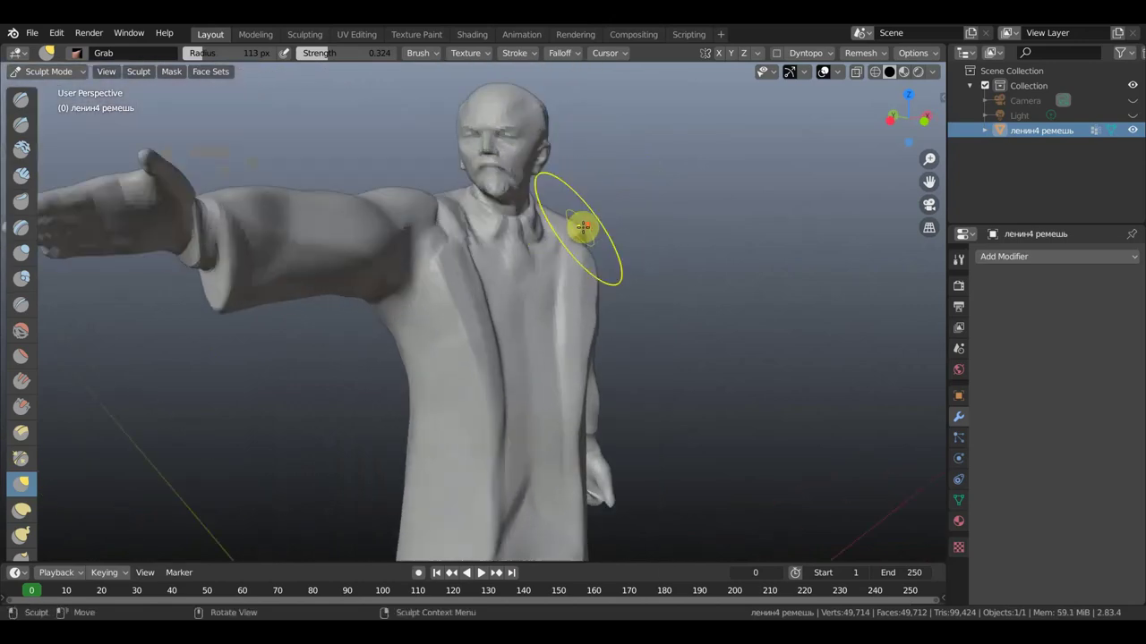
{"action": "middle_click_drag", "start_coordinate": [582, 236], "coordinate": [603, 227]}
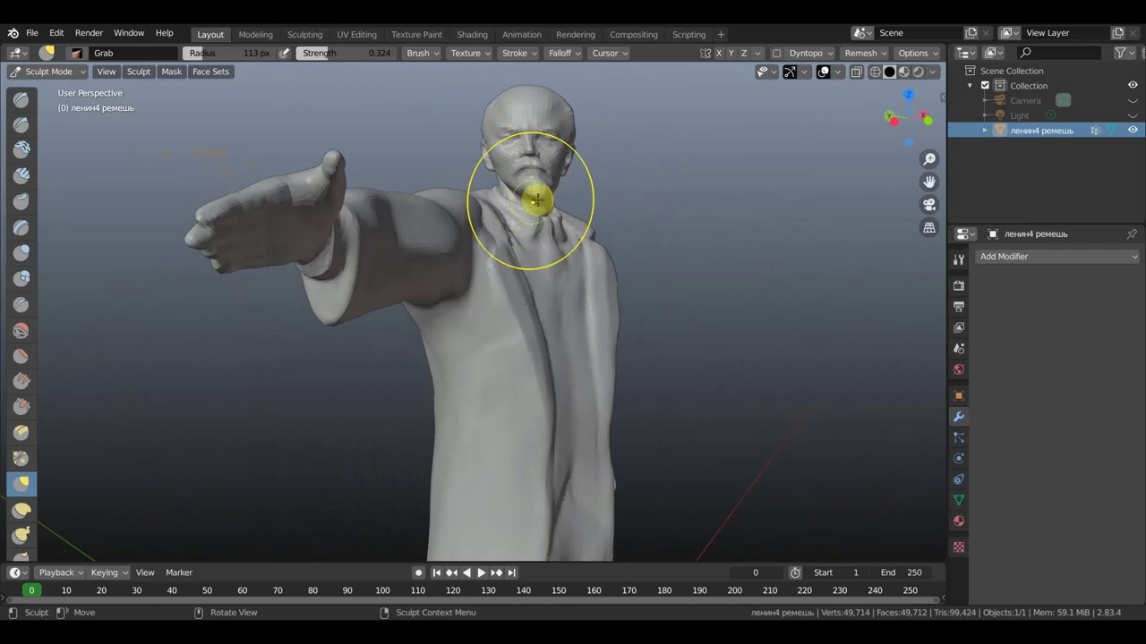
{"action": "left_click_drag", "start_coordinate": [524, 194], "coordinate": [527, 195]}
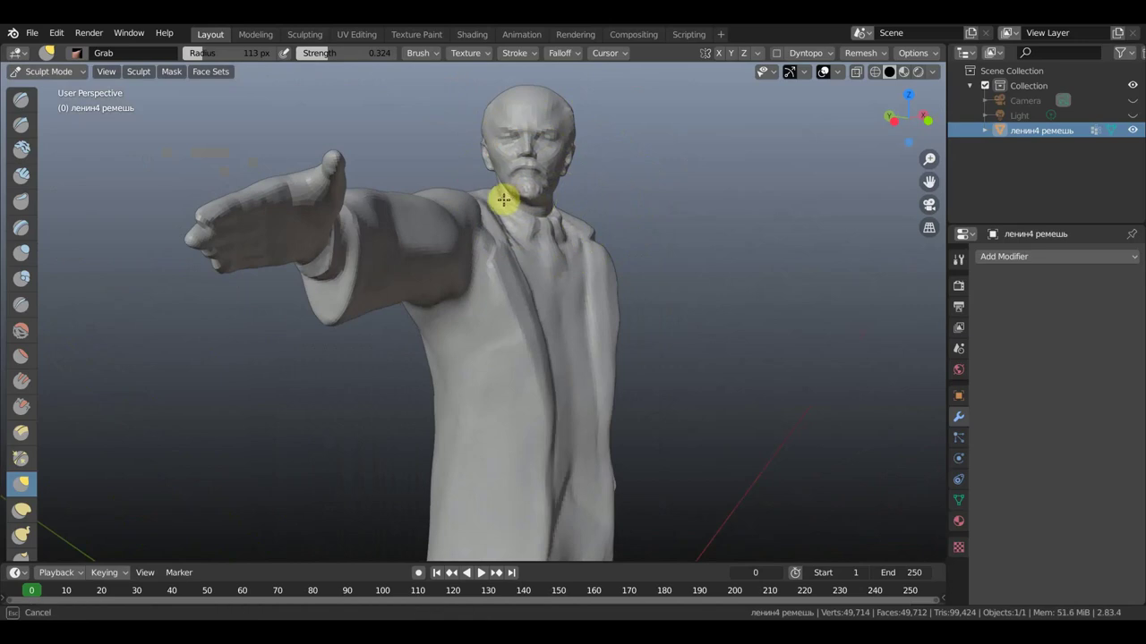
{"action": "left_click", "coordinate": [71, 72]}
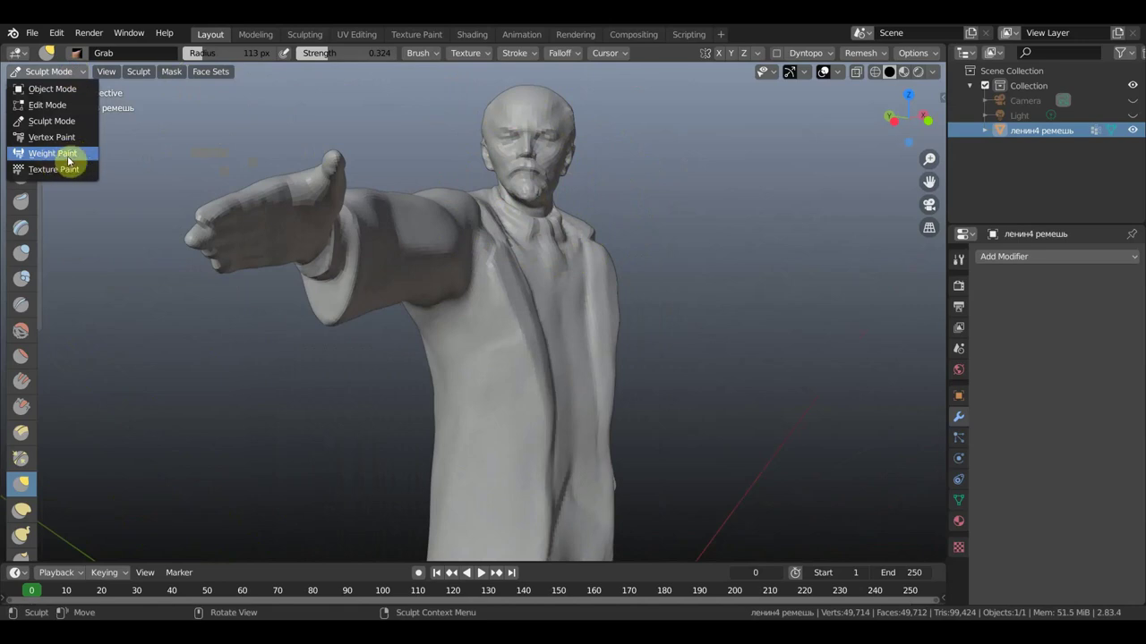
Pull the face and beard, upper arm, outstretched hand and coat side into shape
{"action": "mouse_move", "coordinate": [526, 184]}
{"action": "left_mouse_down"}
{"action": "mouse_move", "coordinate": [492, 156]}
{"action": "mouse_move", "coordinate": [560, 161]}
{"action": "mouse_move", "coordinate": [589, 195]}
{"action": "left_mouse_up"}
{"action": "mouse_move", "coordinate": [332, 256]}
{"action": "middle_mouse_down"}
{"action": "mouse_move", "coordinate": [366, 264]}
{"action": "mouse_move", "coordinate": [330, 253]}
{"action": "middle_mouse_up"}
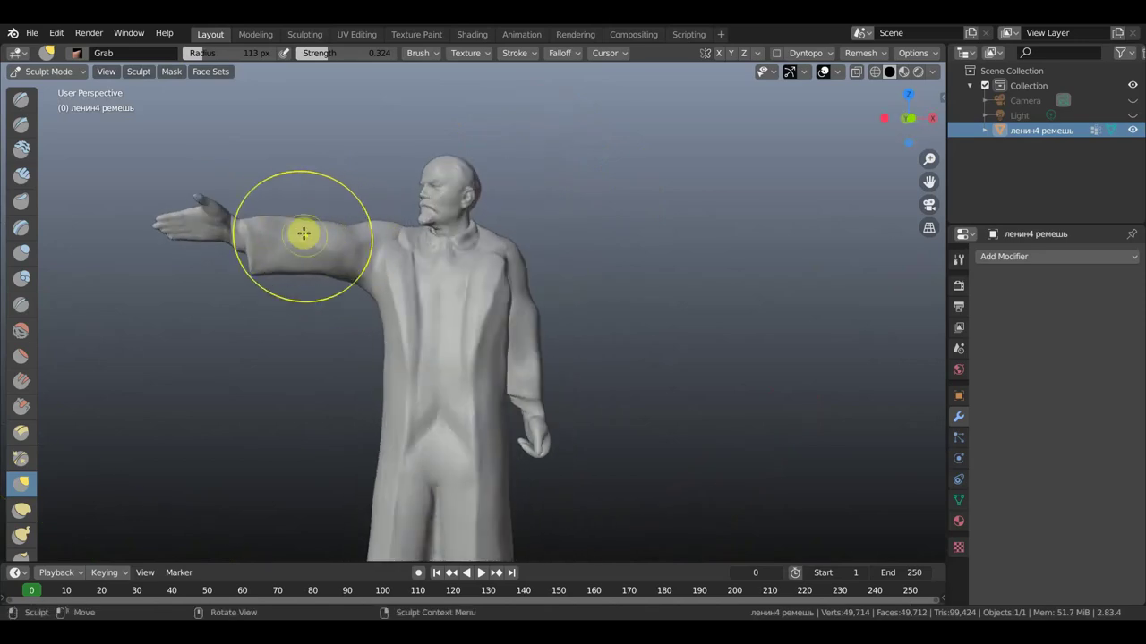
{"action": "left_click_drag", "start_coordinate": [304, 222], "coordinate": [330, 243]}
{"action": "left_click_drag", "start_coordinate": [238, 222], "coordinate": [245, 219]}
{"action": "mouse_move", "coordinate": [254, 270]}
{"action": "left_mouse_down"}
{"action": "mouse_move", "coordinate": [358, 281]}
{"action": "mouse_move", "coordinate": [362, 267]}
{"action": "mouse_move", "coordinate": [360, 284]}
{"action": "left_mouse_up"}
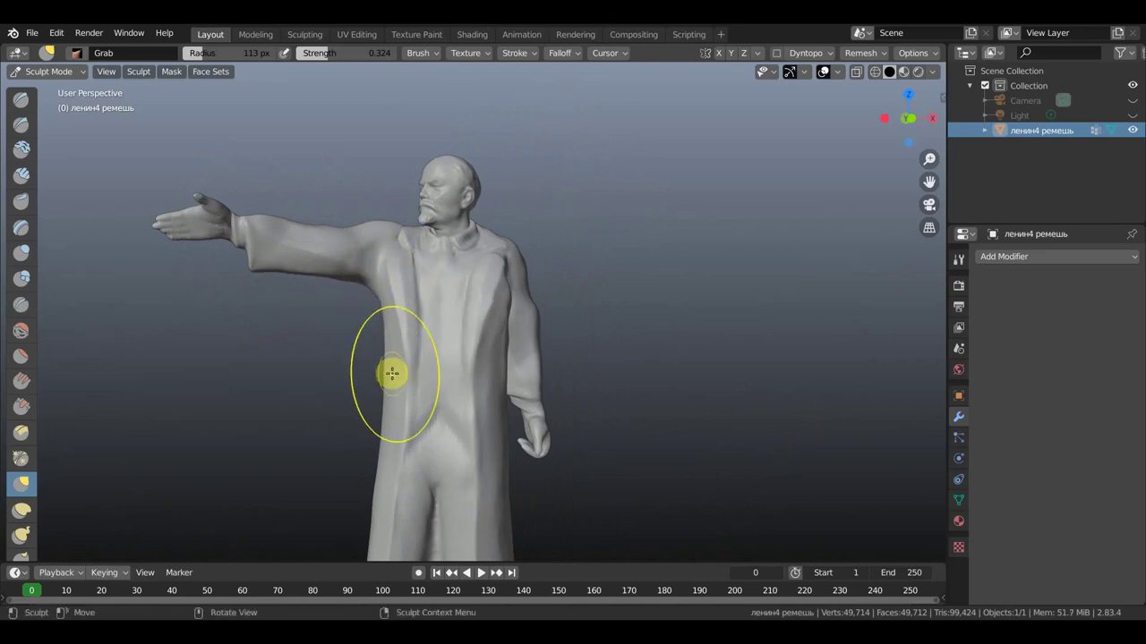
{"action": "left_click_drag", "start_coordinate": [384, 386], "coordinate": [402, 378]}
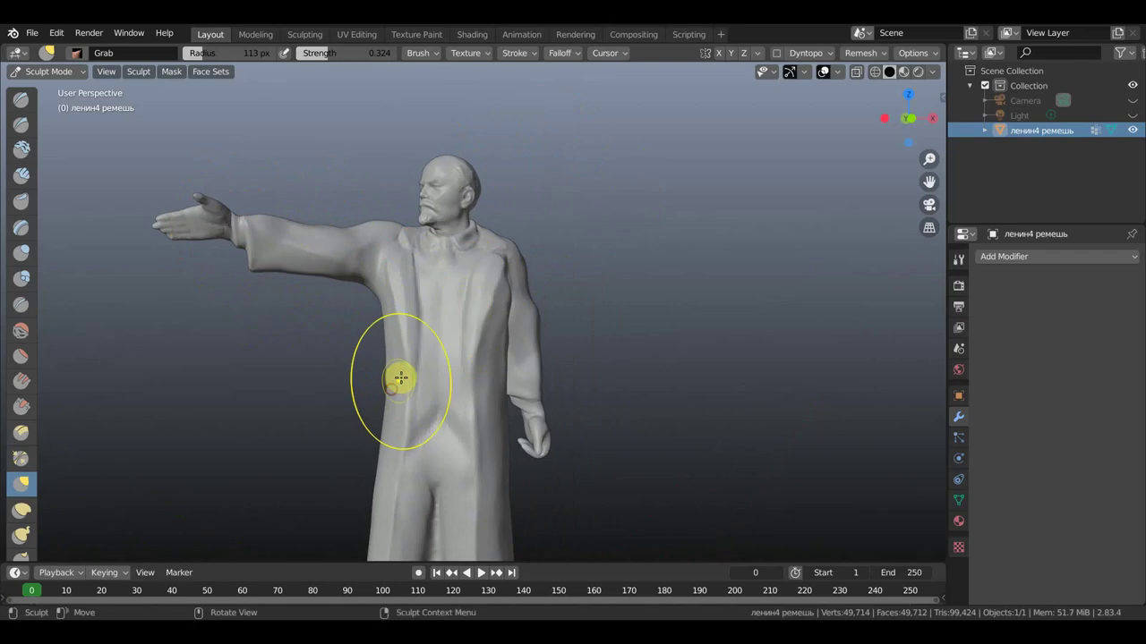
Zoom in and pull the lowered hand slightly up-left
{"action": "scroll", "coordinate": [448, 373], "scroll_direction": "down", "scroll_amount": 2}
{"action": "scroll", "coordinate": [504, 396], "scroll_direction": "down", "scroll_amount": 2}
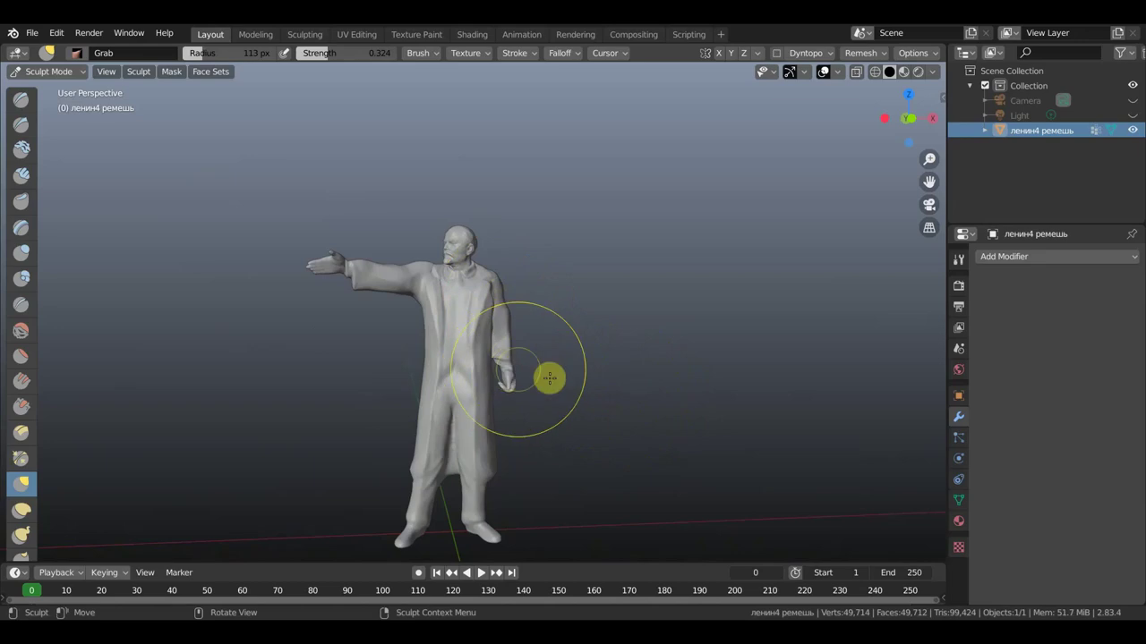
{"action": "scroll", "coordinate": [591, 399], "scroll_direction": "up", "scroll_amount": 3}
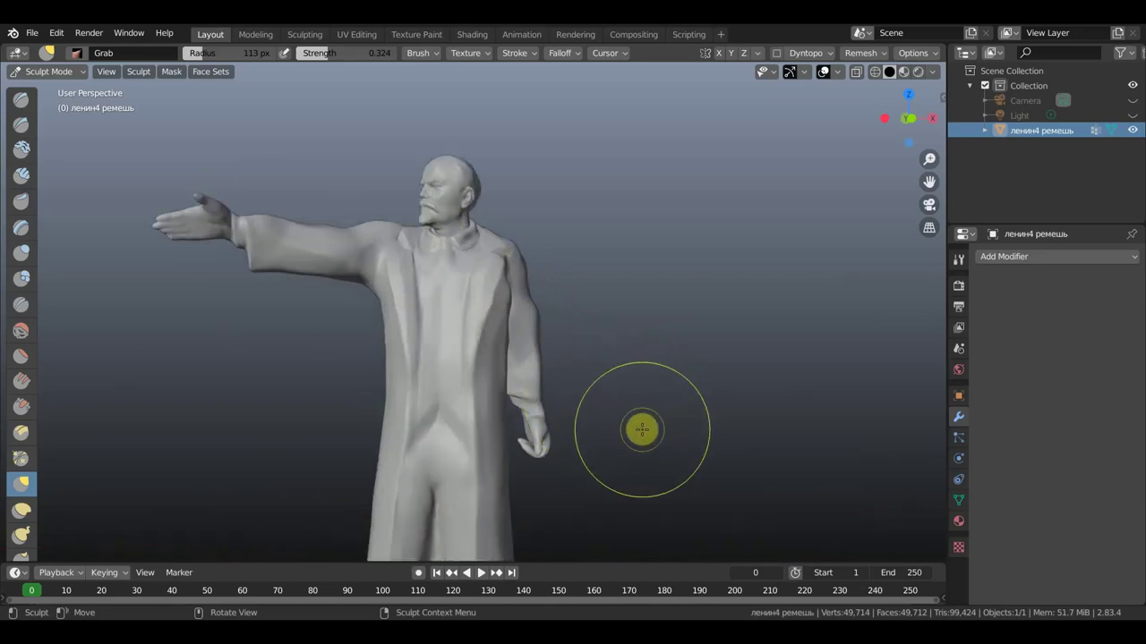
{"action": "middle_click_drag", "start_coordinate": [634, 402], "coordinate": [623, 361]}
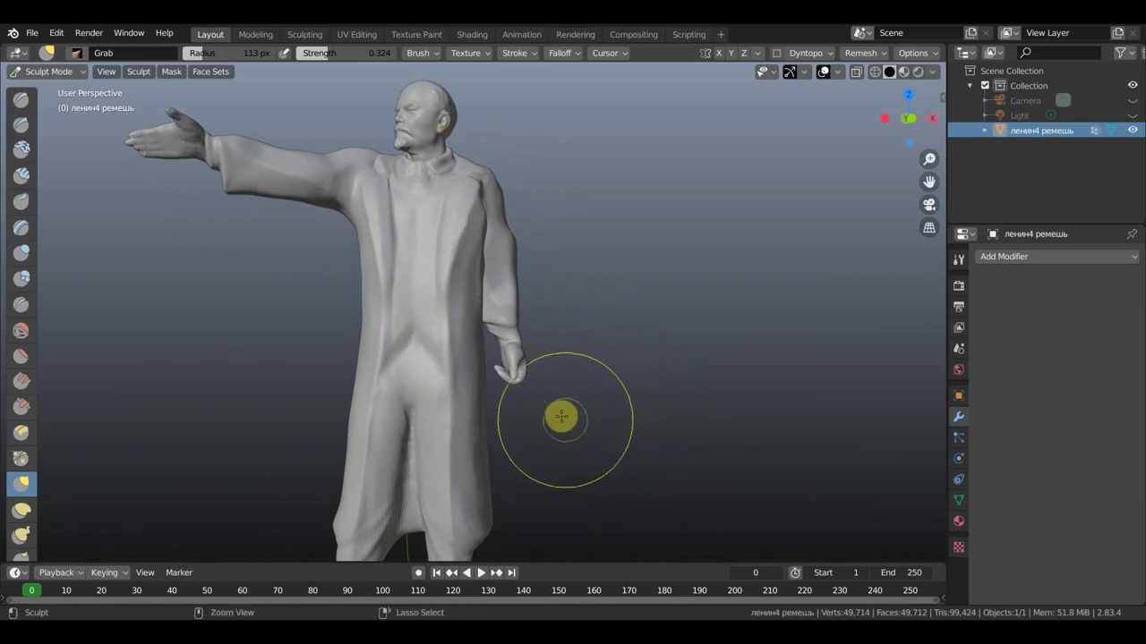
{"action": "left_click", "coordinate": [530, 379]}
{"action": "left_click_drag", "start_coordinate": [530, 378], "coordinate": [524, 370]}
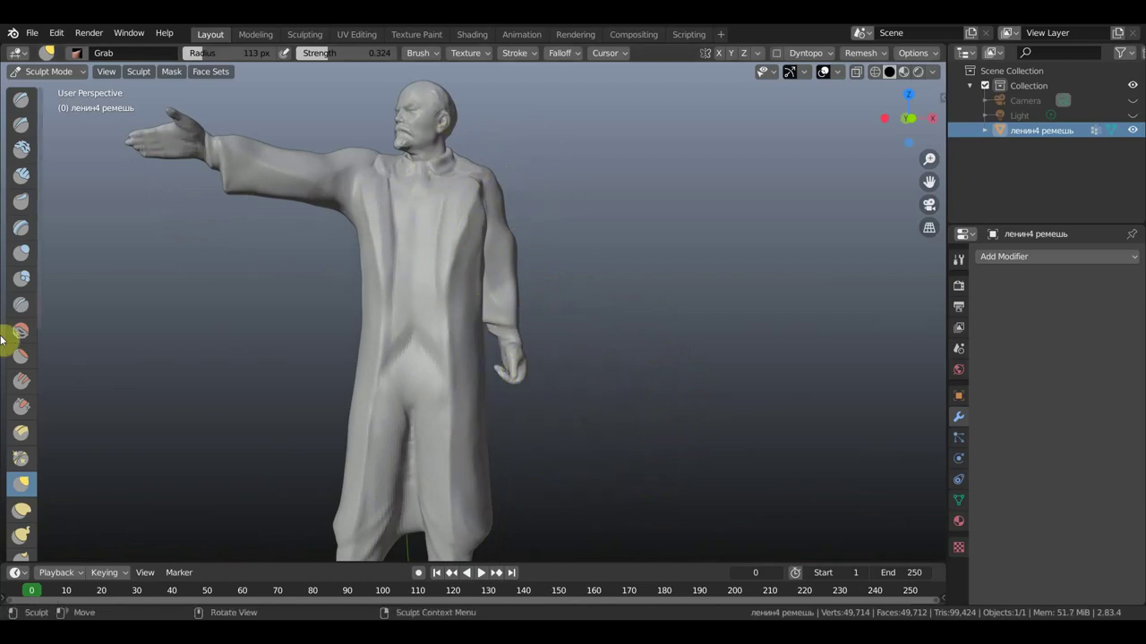
Select the Mask brush from the toolbar, 0.500 strength
{"action": "scroll", "coordinate": [27, 447], "scroll_direction": "down", "scroll_amount": 3}
{"action": "scroll", "coordinate": [27, 448], "scroll_direction": "down", "scroll_amount": 3}
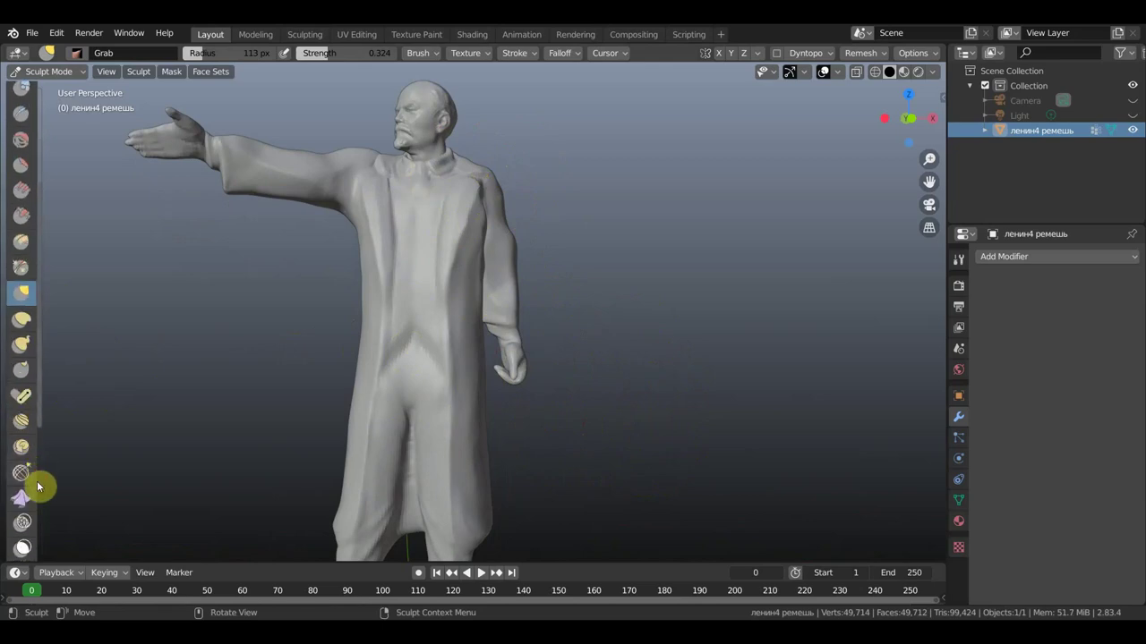
{"action": "scroll", "coordinate": [20, 483], "scroll_direction": "down", "scroll_amount": 2}
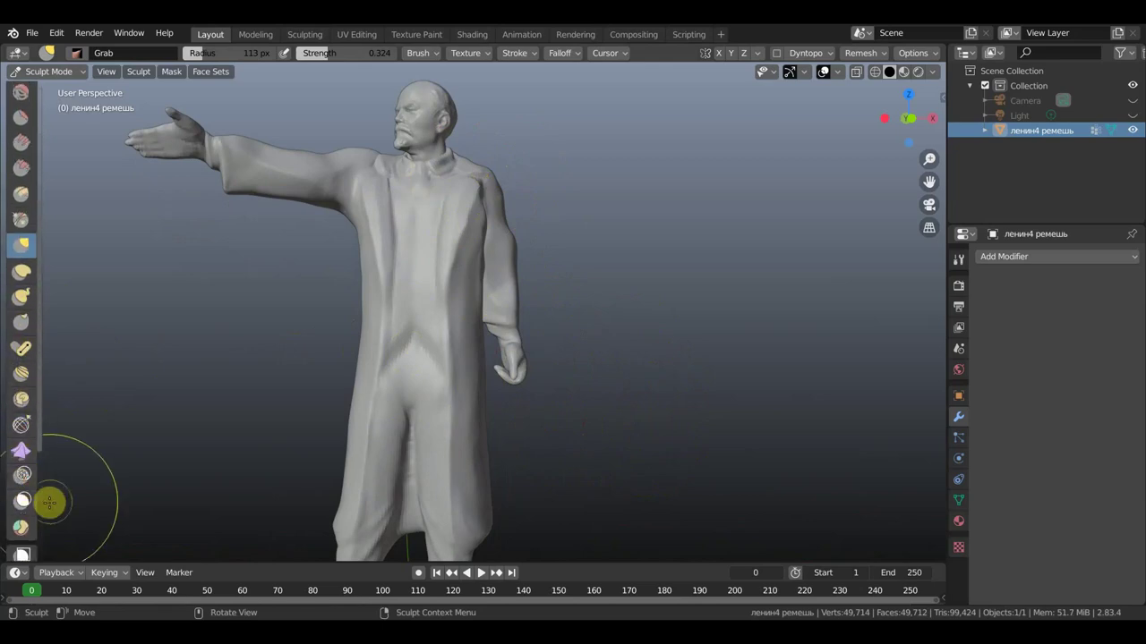
{"action": "scroll", "coordinate": [45, 501], "scroll_direction": "down", "scroll_amount": 2}
{"action": "left_click", "coordinate": [22, 501]}
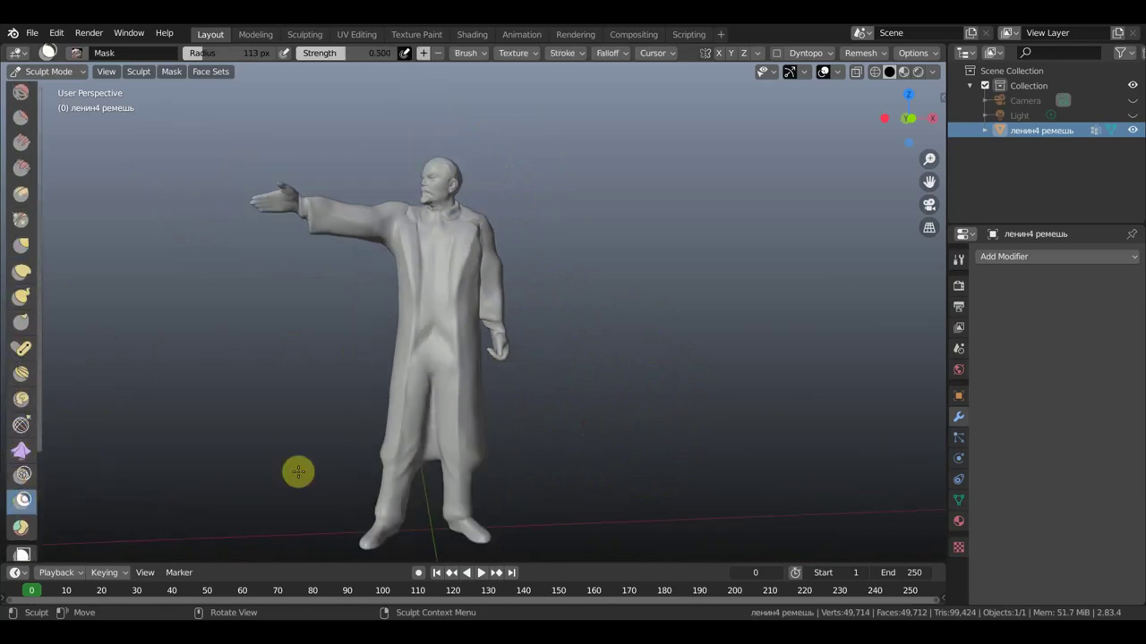
{"action": "scroll", "coordinate": [467, 296], "scroll_direction": "up", "scroll_amount": 3}
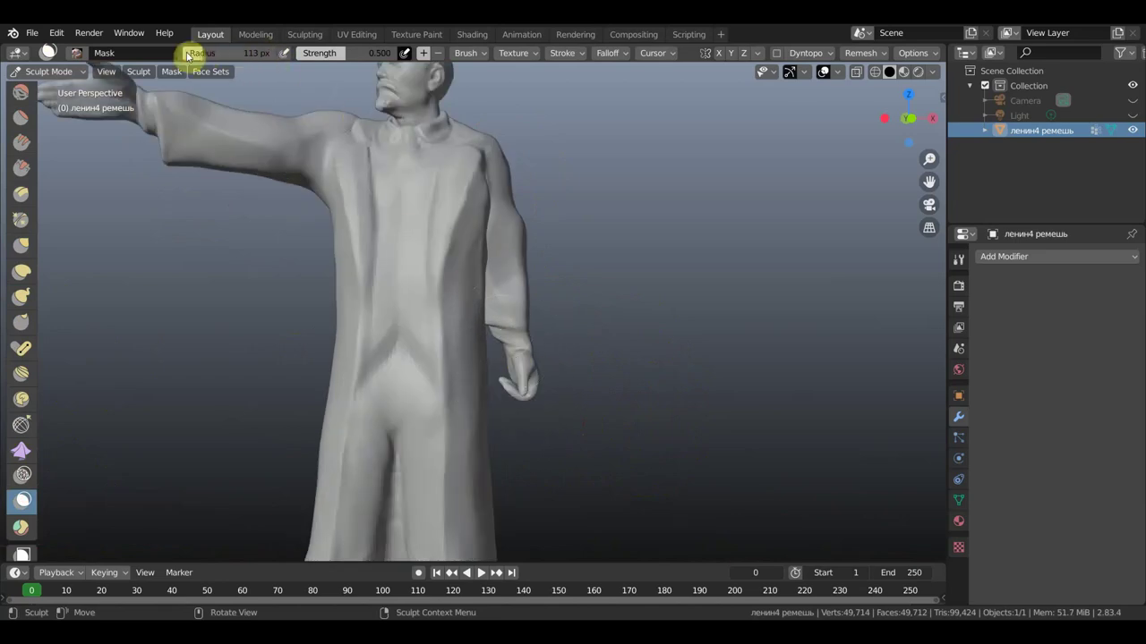
Set the Mask brush radius to 38 px and paint a mask over the lowered hand and wrist
{"action": "left_click_drag", "start_coordinate": [188, 53], "coordinate": [178, 55]}
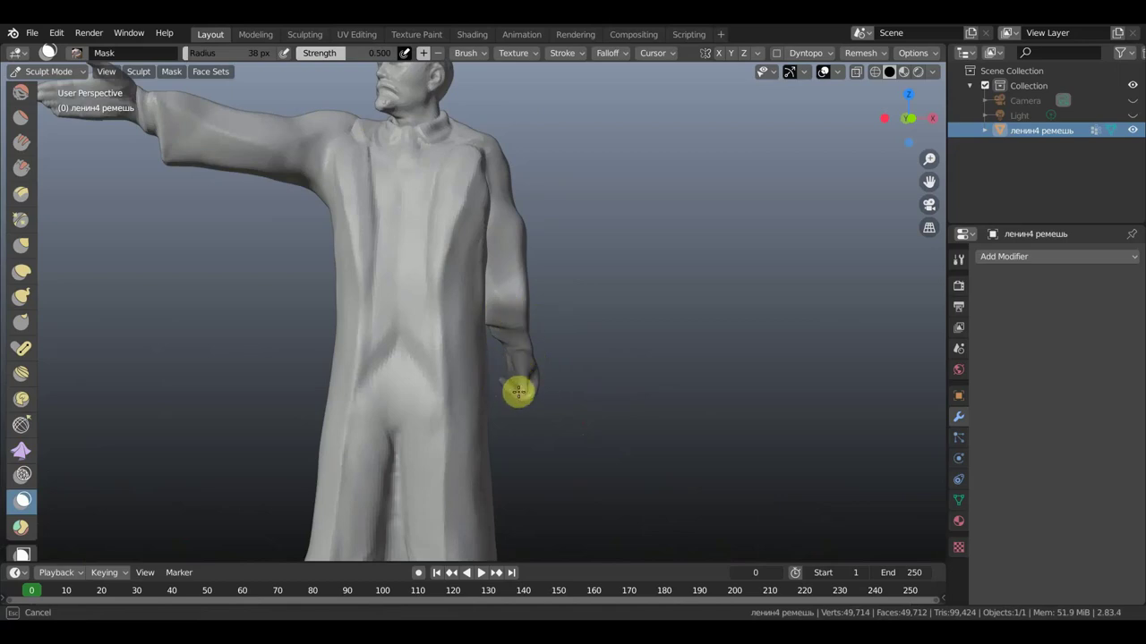
{"action": "left_click_drag", "start_coordinate": [518, 385], "coordinate": [613, 409]}
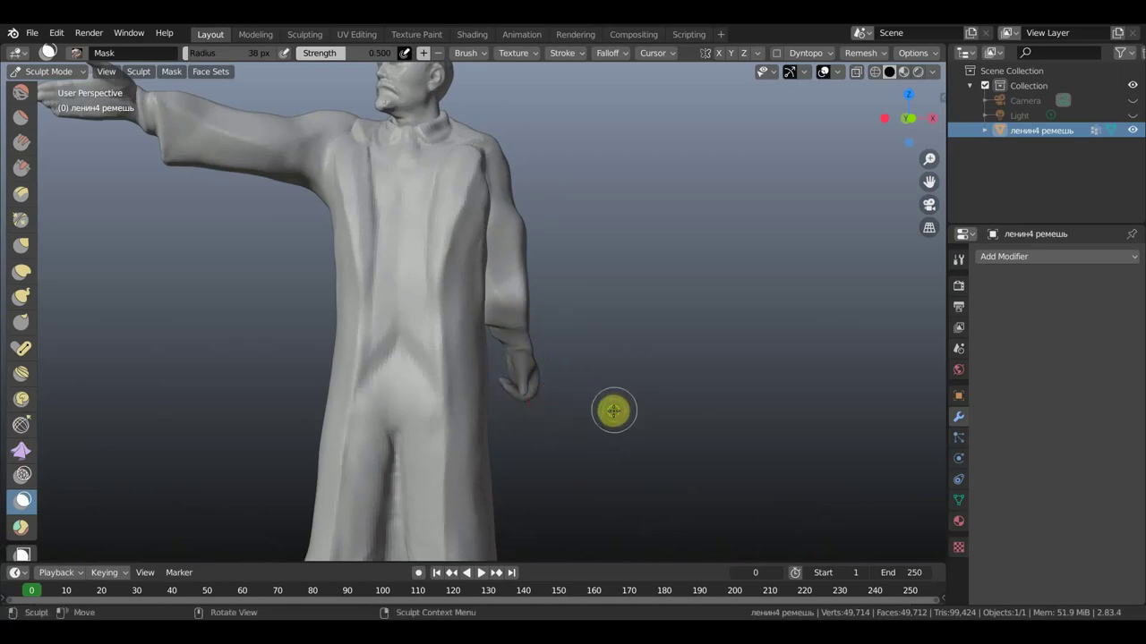
{"action": "middle_click_drag", "start_coordinate": [613, 411], "coordinate": [409, 361]}
{"action": "left_click_drag", "start_coordinate": [409, 361], "coordinate": [430, 344]}
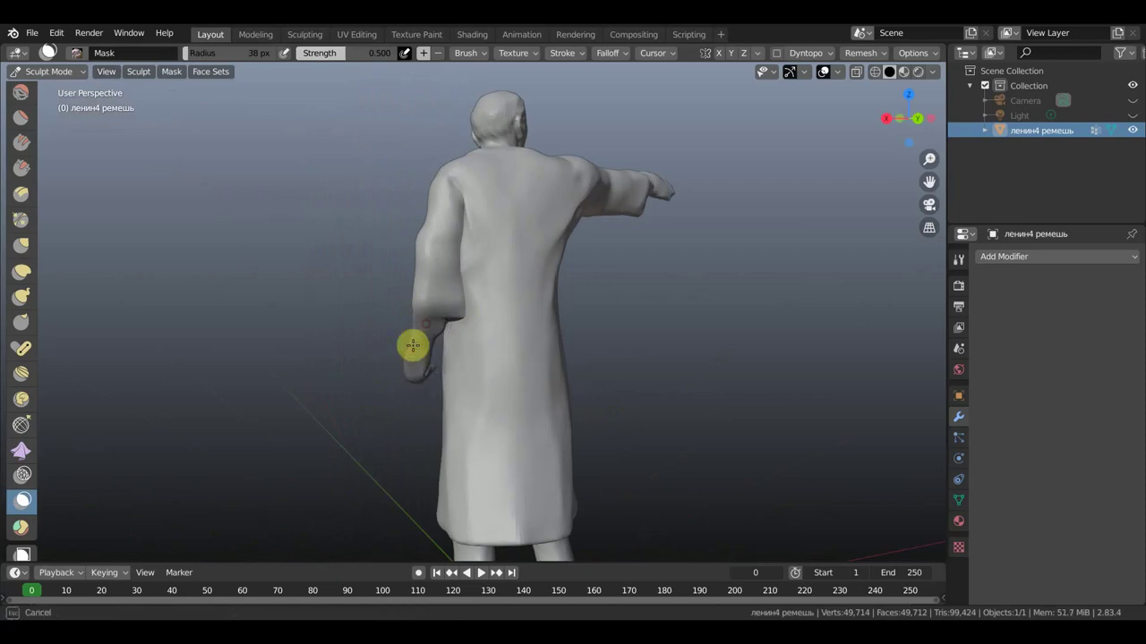
{"action": "mouse_move", "coordinate": [394, 410]}
{"action": "middle_mouse_down"}
{"action": "mouse_move", "coordinate": [470, 341]}
{"action": "mouse_move", "coordinate": [534, 309]}
{"action": "mouse_move", "coordinate": [418, 276]}
{"action": "middle_mouse_up"}
{"action": "left_click_drag", "start_coordinate": [412, 276], "coordinate": [443, 300]}
{"action": "mouse_move", "coordinate": [443, 299]}
{"action": "middle_mouse_down"}
{"action": "mouse_move", "coordinate": [504, 391]}
{"action": "mouse_move", "coordinate": [576, 396]}
{"action": "mouse_move", "coordinate": [547, 380]}
{"action": "mouse_move", "coordinate": [489, 309]}
{"action": "middle_mouse_up"}
{"action": "left_click_drag", "start_coordinate": [481, 297], "coordinate": [494, 320]}
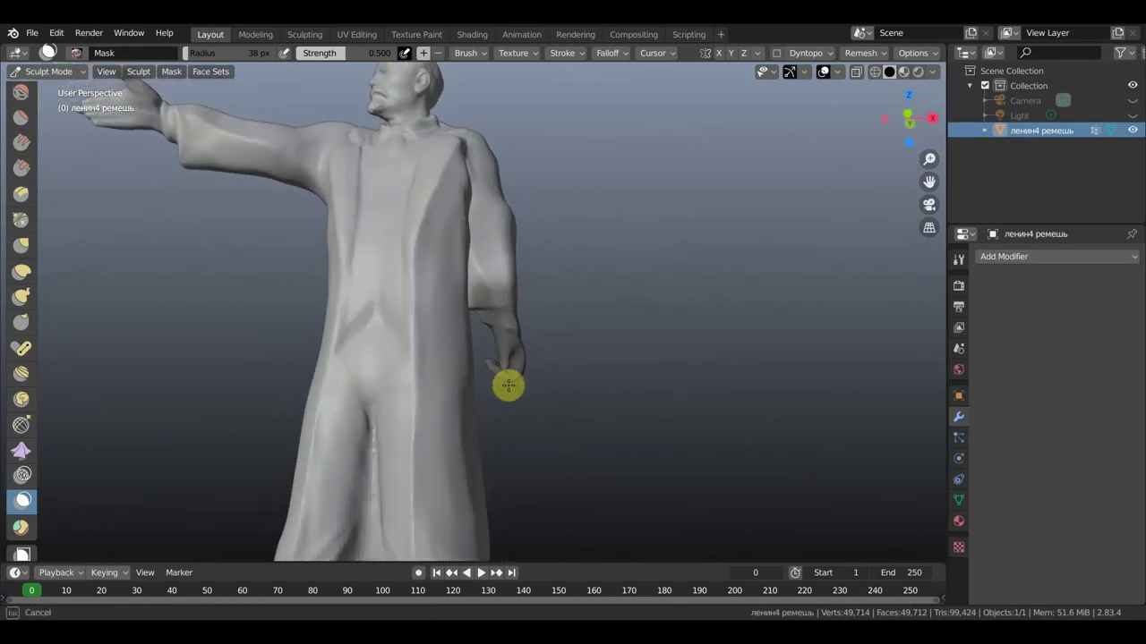
Return to the front view and invert the mask with Ctrl+I
{"action": "left_click_drag", "start_coordinate": [507, 385], "coordinate": [603, 360]}
{"action": "scroll", "coordinate": [606, 365], "scroll_direction": "down", "scroll_amount": 2}
{"action": "middle_click_drag", "start_coordinate": [606, 365], "coordinate": [612, 386]}
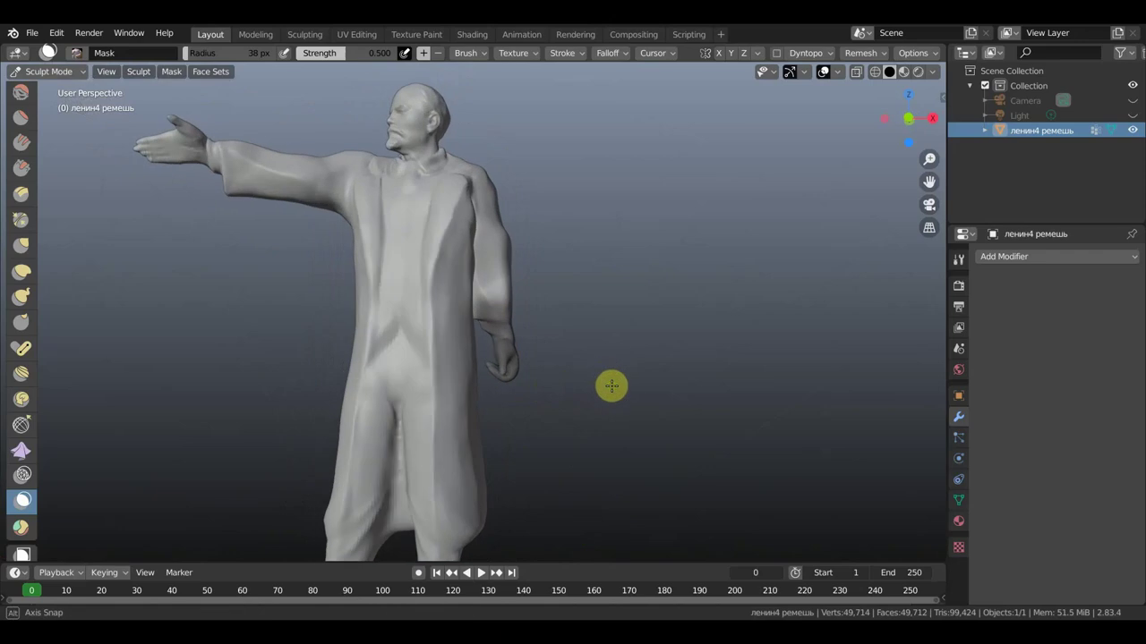
{"action": "key", "text": "ctrl+i"}
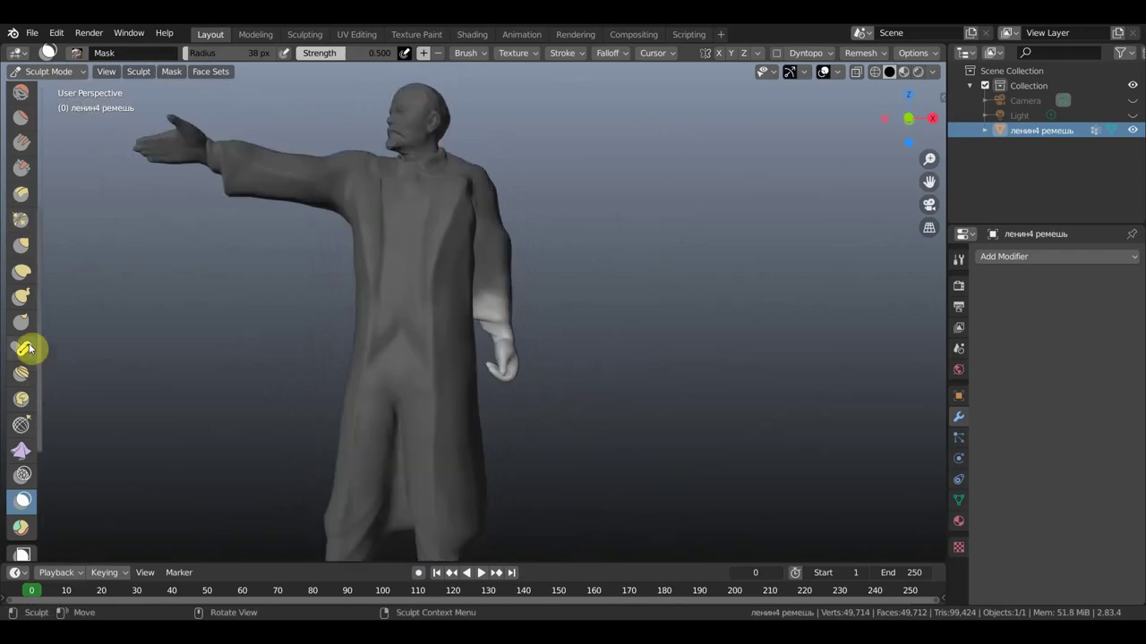
Switch to the Grab brush and pull the unmasked lowered hand into a new shape
{"action": "left_click", "coordinate": [26, 250]}
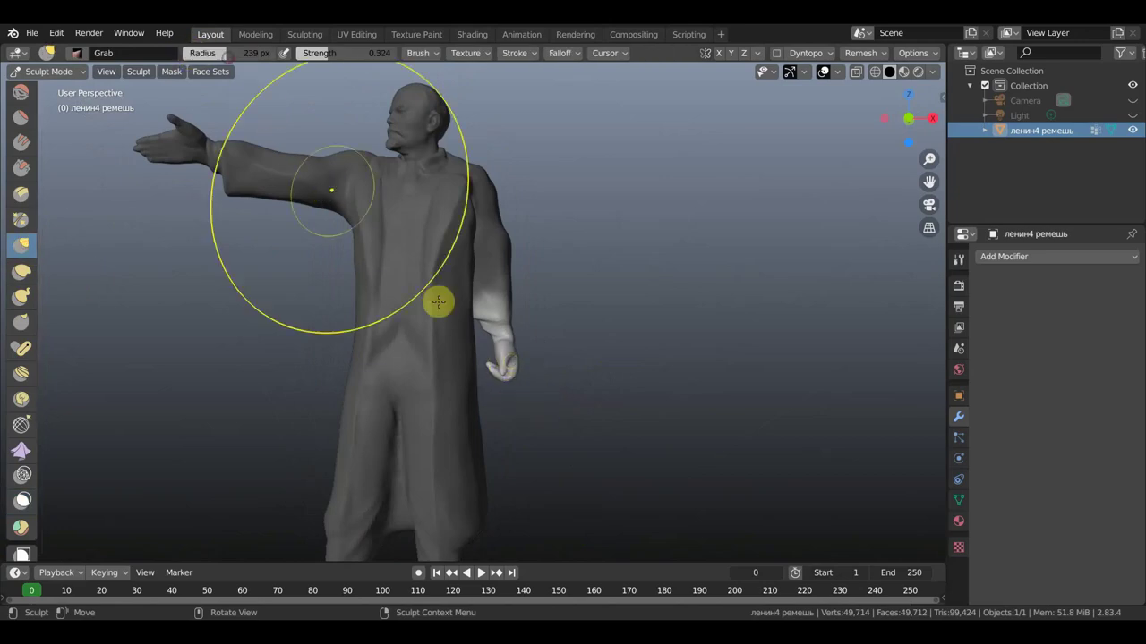
{"action": "left_click_drag", "start_coordinate": [516, 370], "coordinate": [501, 355]}
{"action": "mouse_move", "coordinate": [634, 430]}
{"action": "middle_mouse_down"}
{"action": "mouse_move", "coordinate": [440, 390]}
{"action": "mouse_move", "coordinate": [418, 371]}
{"action": "middle_mouse_up"}
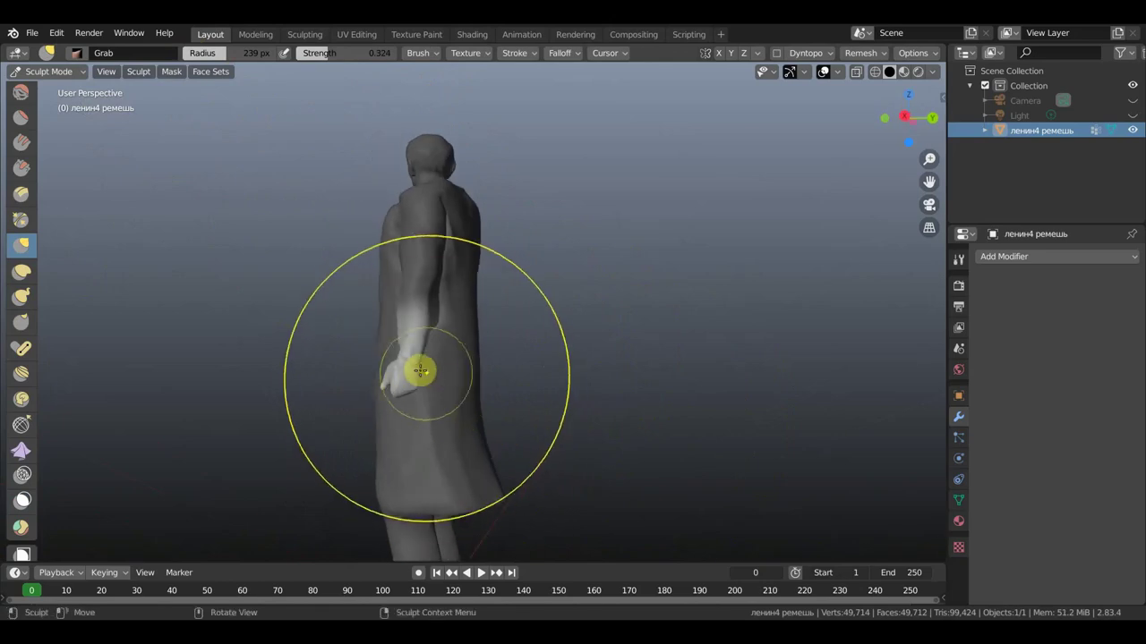
{"action": "left_click_drag", "start_coordinate": [417, 371], "coordinate": [429, 402]}
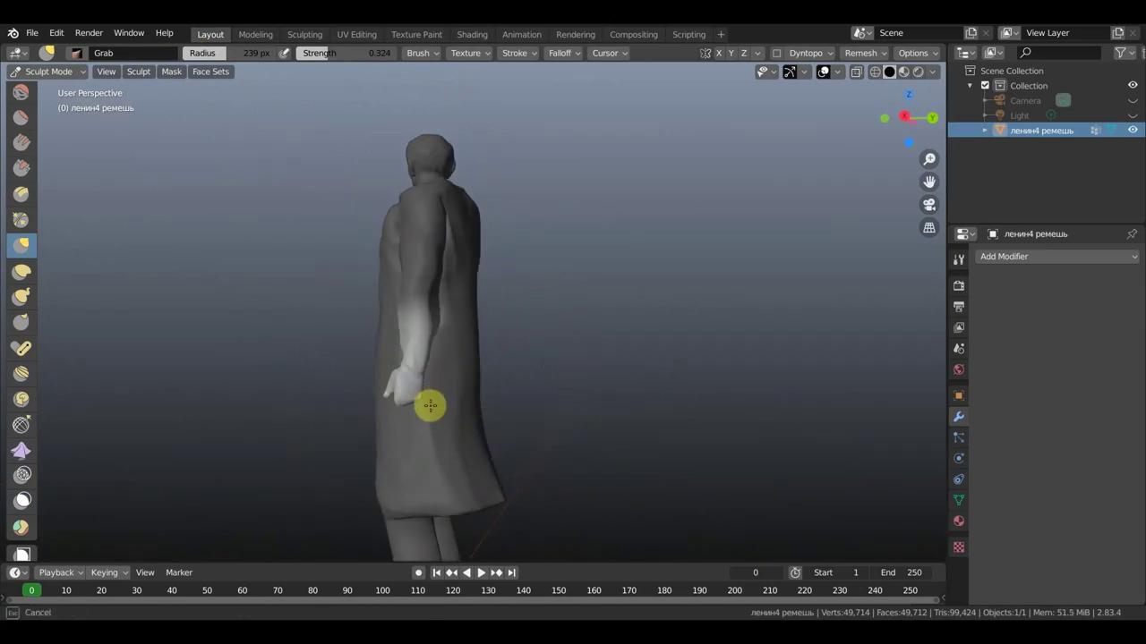
{"action": "left_click_drag", "start_coordinate": [434, 418], "coordinate": [526, 386]}
{"action": "mouse_move", "coordinate": [526, 386]}
{"action": "middle_mouse_down"}
{"action": "mouse_move", "coordinate": [650, 397]}
{"action": "mouse_move", "coordinate": [626, 394]}
{"action": "middle_mouse_up"}
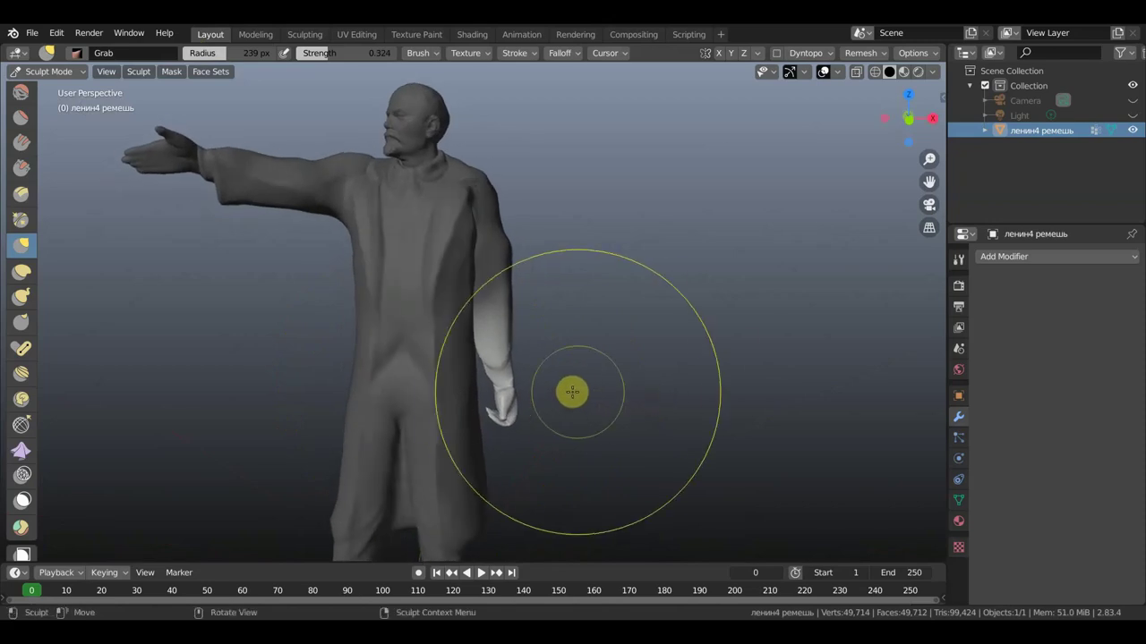
{"action": "mouse_move", "coordinate": [506, 421]}
{"action": "left_mouse_down"}
{"action": "mouse_move", "coordinate": [440, 384]}
{"action": "mouse_move", "coordinate": [460, 381]}
{"action": "left_mouse_up"}
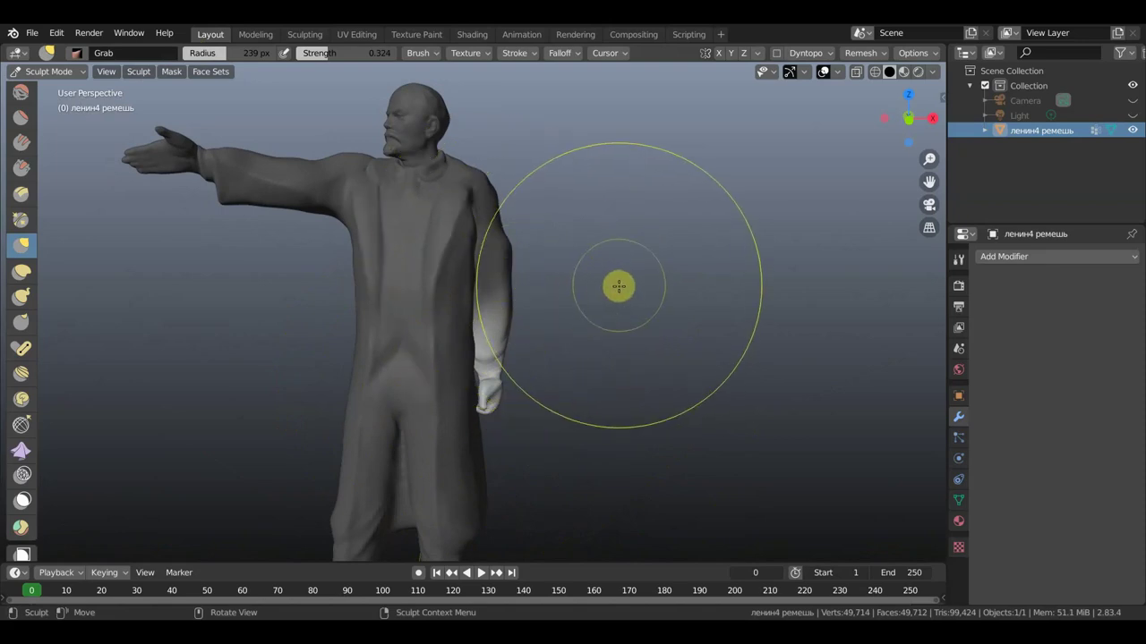
{"action": "left_click_drag", "start_coordinate": [653, 281], "coordinate": [632, 314]}
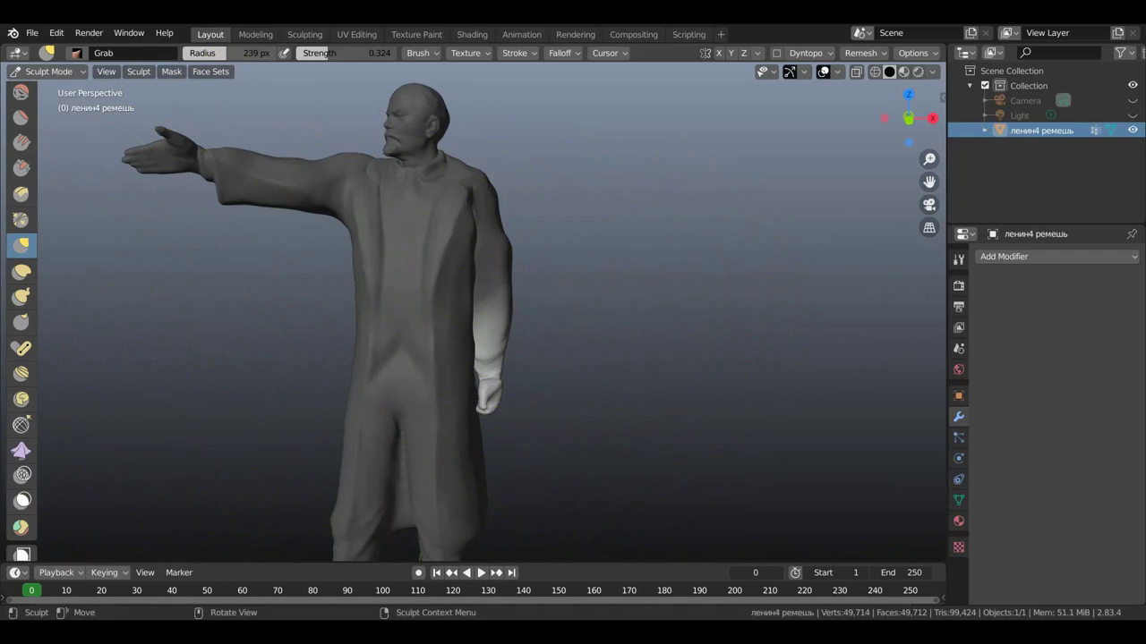
Shrink the Grab brush radius to 79 px
{"action": "left_click_drag", "start_coordinate": [231, 53], "coordinate": [222, 52]}
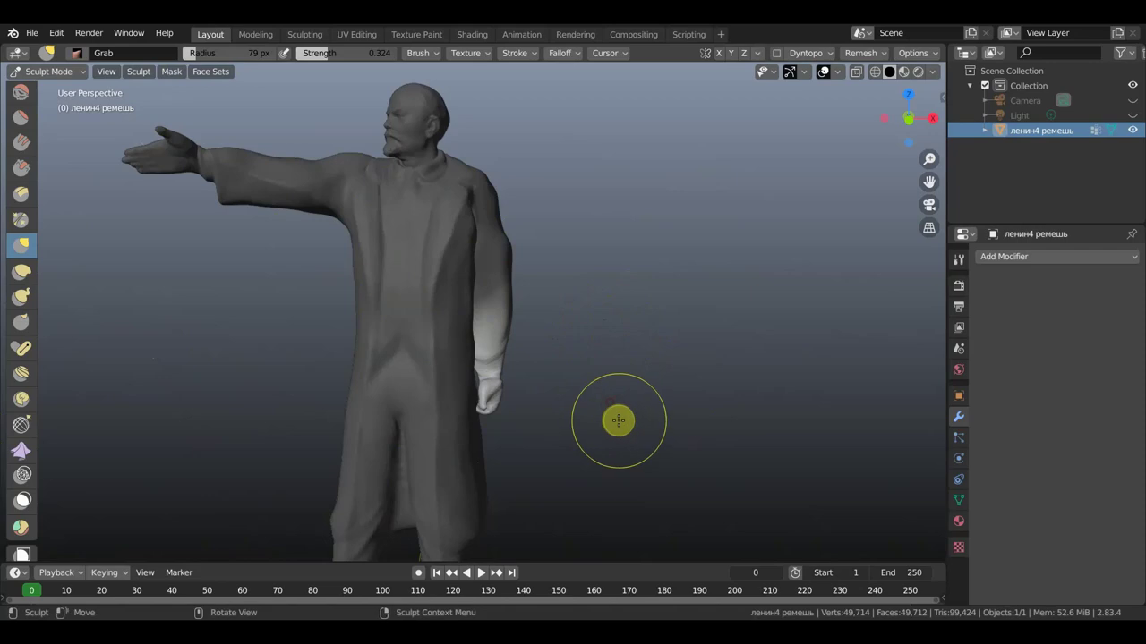
{"action": "key", "text": "f"}
{"action": "left_click", "coordinate": [229, 345]}
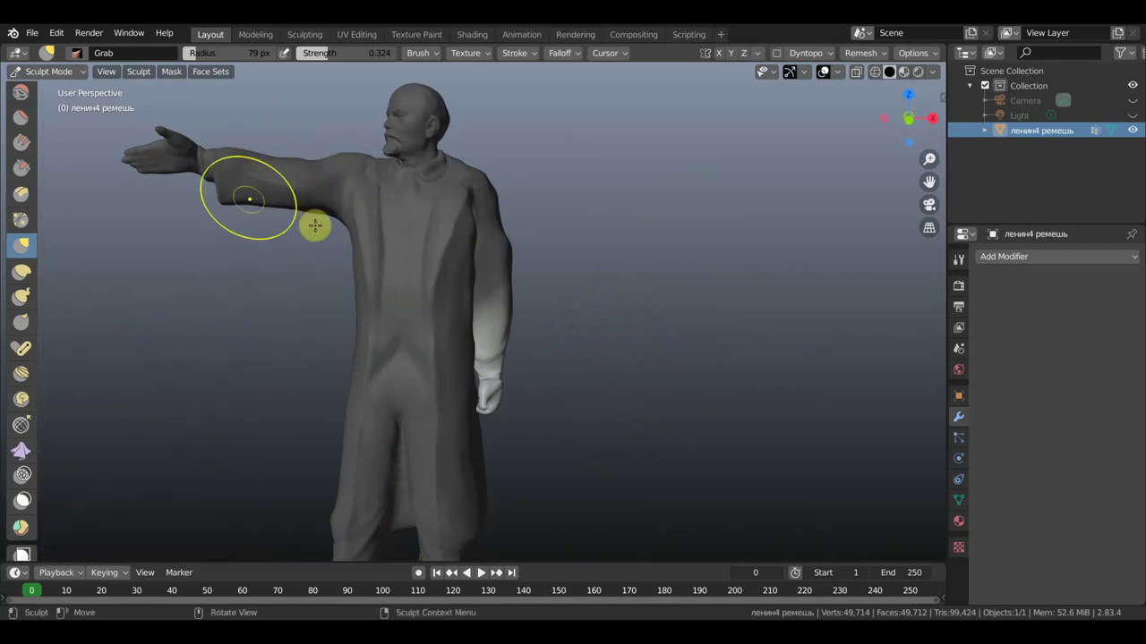
Select the Mask brush and move the lowered hand by about 0.263, -0.081, -0.947 m
{"action": "left_click", "coordinate": [25, 504]}
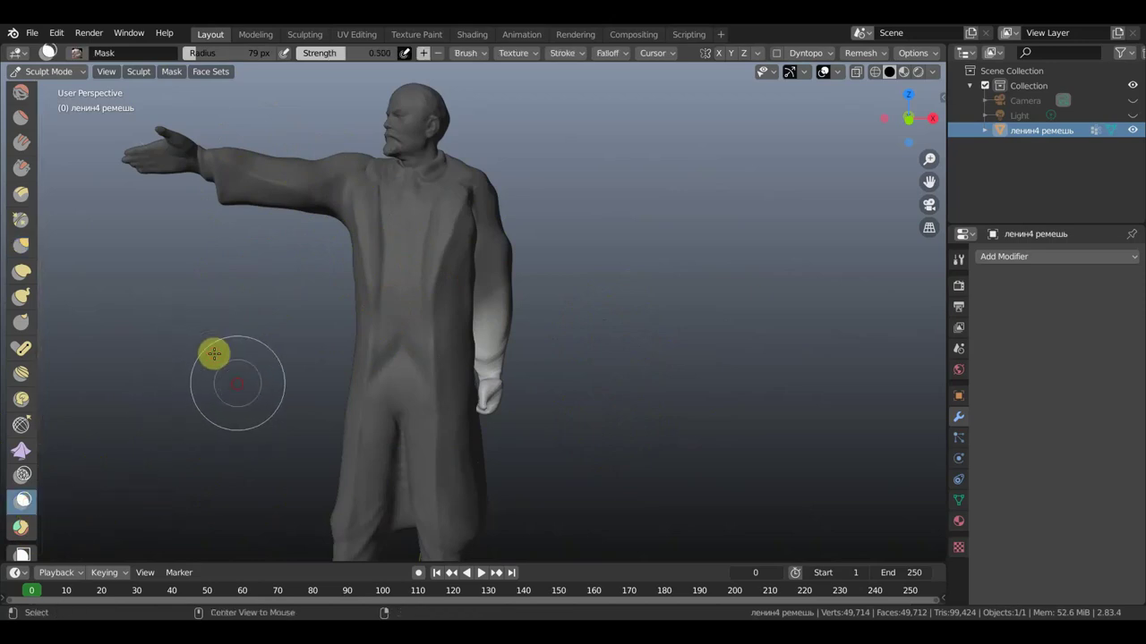
{"action": "key", "text": "g"}
{"action": "left_click", "coordinate": [260, 400]}
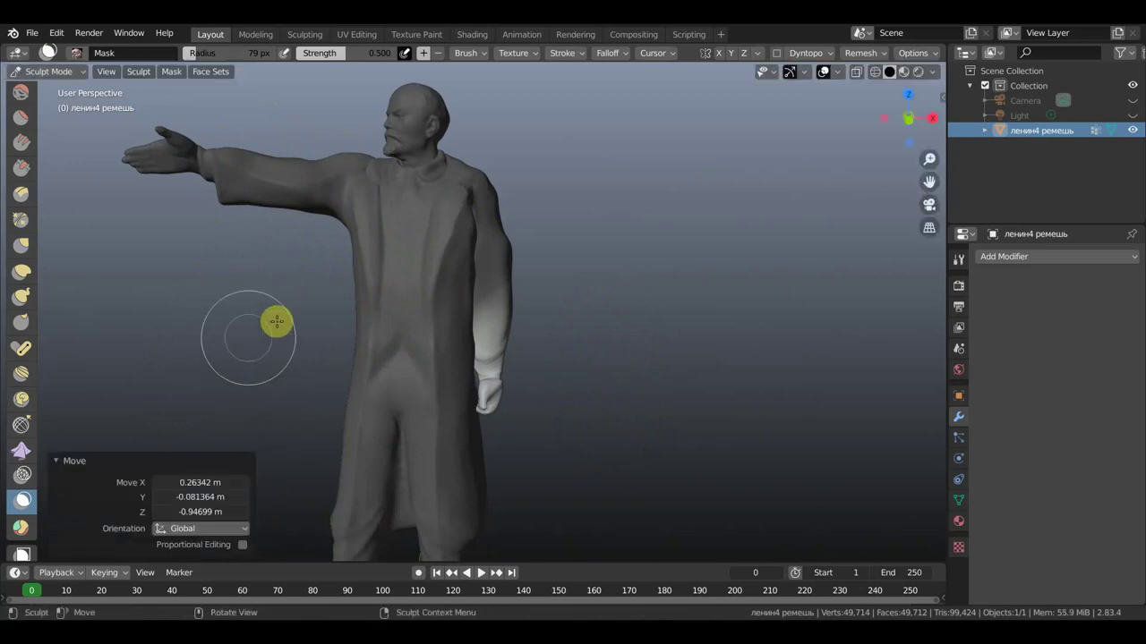
Expand the mask from the lowered arm toward the chest
{"action": "key", "text": "g"}
{"action": "key", "text": "Escape"}
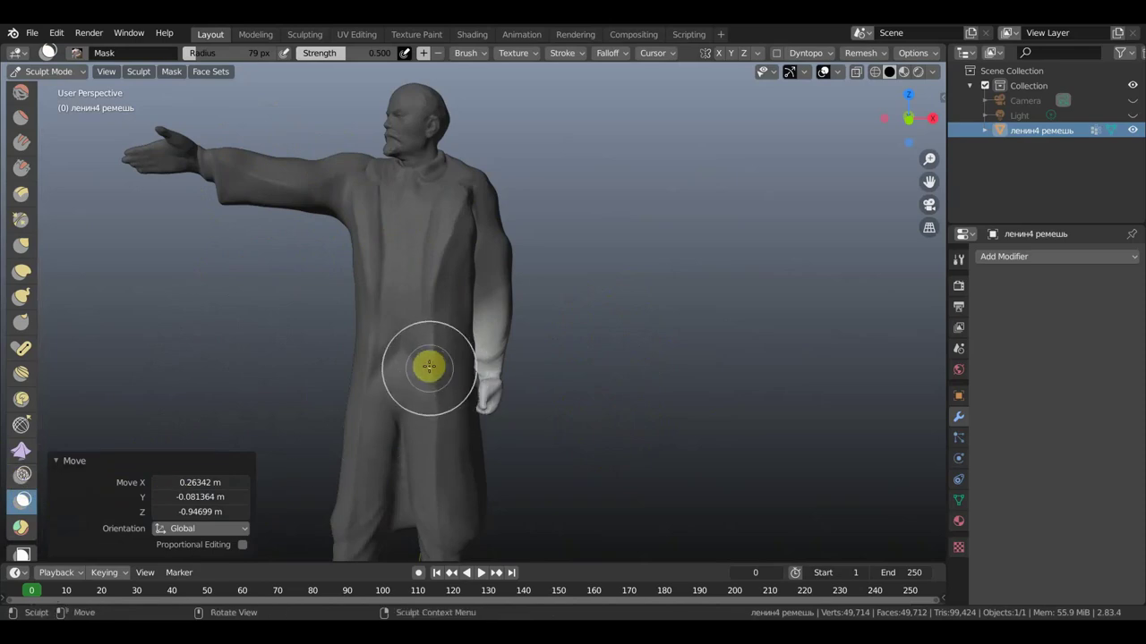
{"action": "key", "text": "shift+a"}
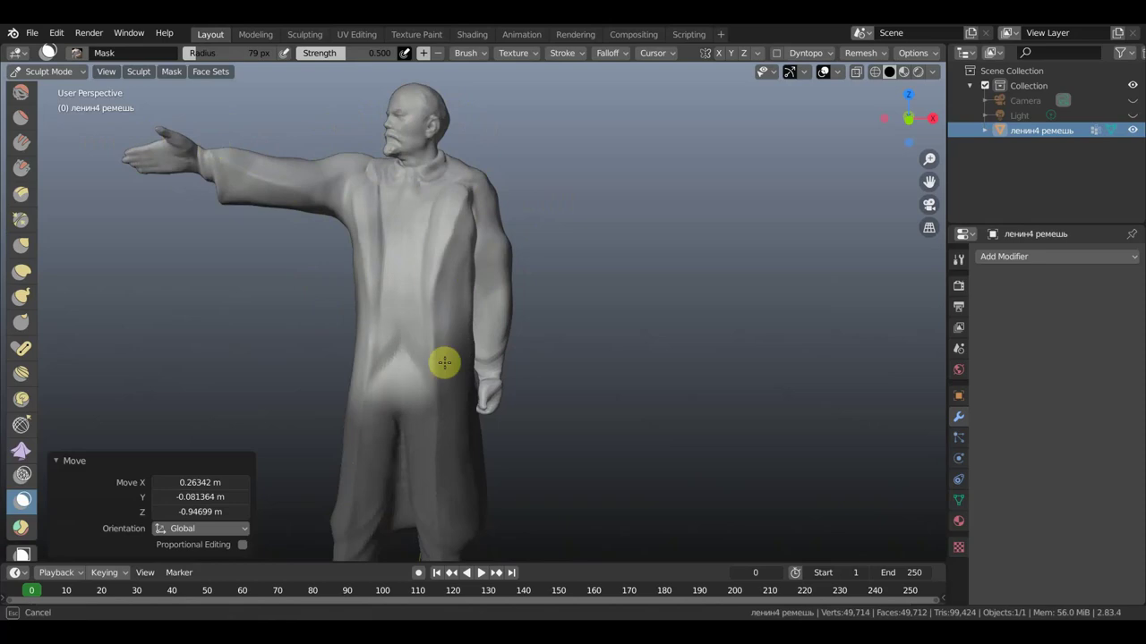
{"action": "left_click", "coordinate": [440, 436]}
From behind, clear the mask along the coat from shoulder down to legs and feet
{"action": "scroll", "coordinate": [565, 492], "scroll_direction": "down", "scroll_amount": 2}
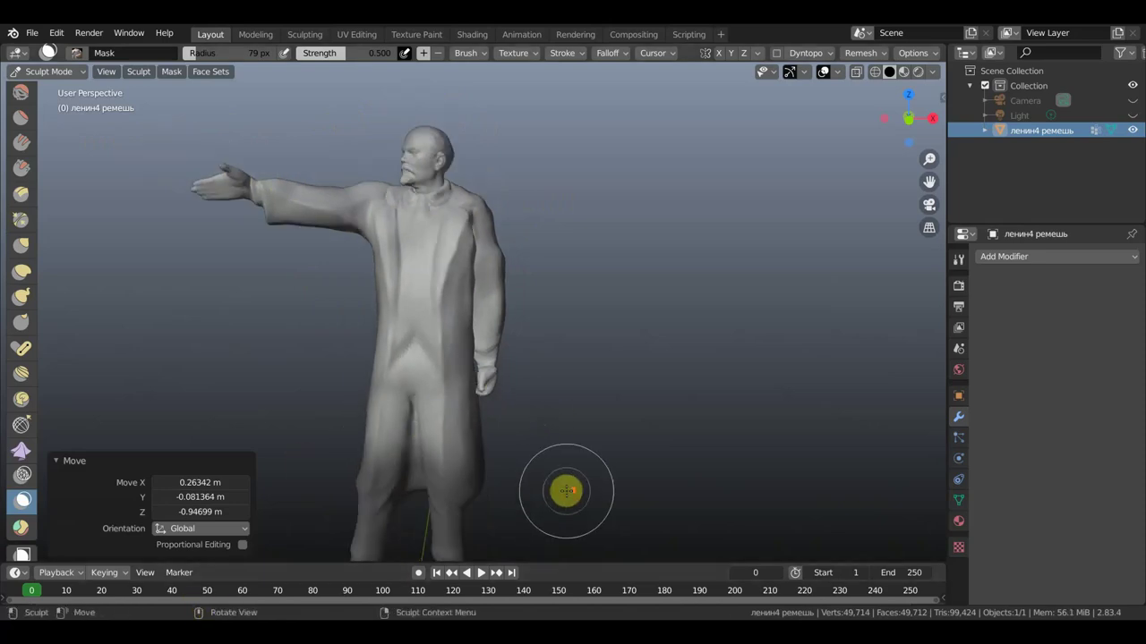
{"action": "middle_click_drag", "start_coordinate": [564, 459], "coordinate": [459, 421]}
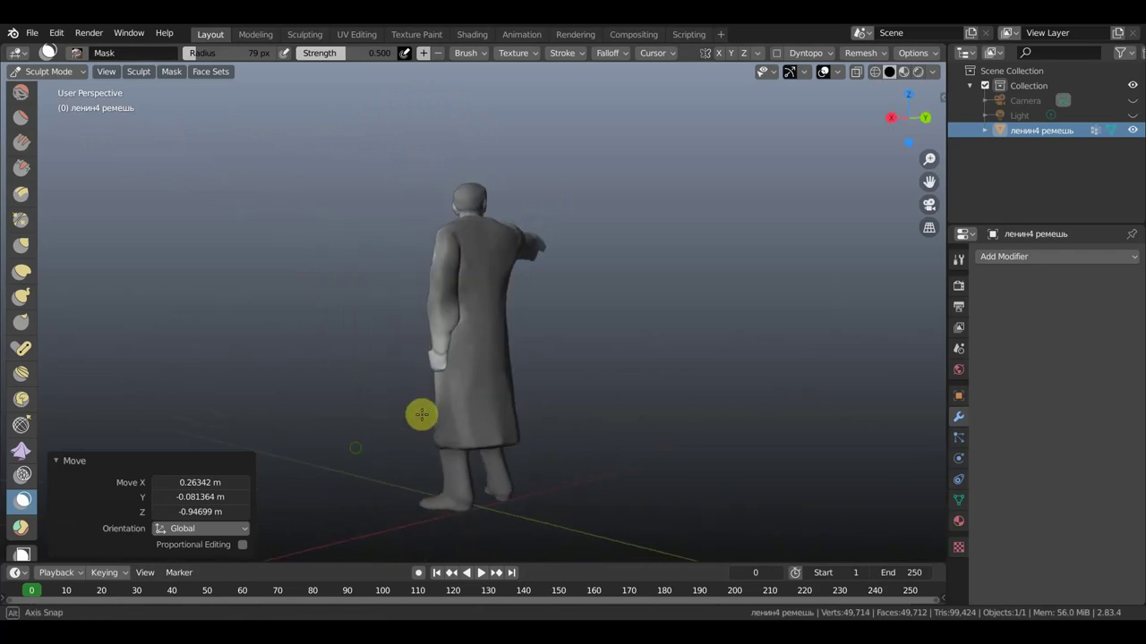
{"action": "mouse_move", "coordinate": [458, 420]}
{"action": "left_mouse_down", "text": "ctrl"}
{"action": "mouse_move", "coordinate": [486, 404]}
{"action": "mouse_move", "coordinate": [455, 376]}
{"action": "mouse_move", "coordinate": [448, 215]}
{"action": "mouse_move", "coordinate": [498, 238]}
{"action": "mouse_move", "coordinate": [478, 196]}
{"action": "left_mouse_up", "text": "ctrl"}
{"action": "mouse_move", "coordinate": [516, 234]}
{"action": "left_mouse_down", "text": "ctrl"}
{"action": "mouse_move", "coordinate": [532, 448]}
{"action": "mouse_move", "coordinate": [454, 453]}
{"action": "mouse_move", "coordinate": [502, 474]}
{"action": "left_mouse_up", "text": "ctrl"}
{"action": "left_click_drag", "start_coordinate": [460, 511], "coordinate": [482, 491], "text": "ctrl"}
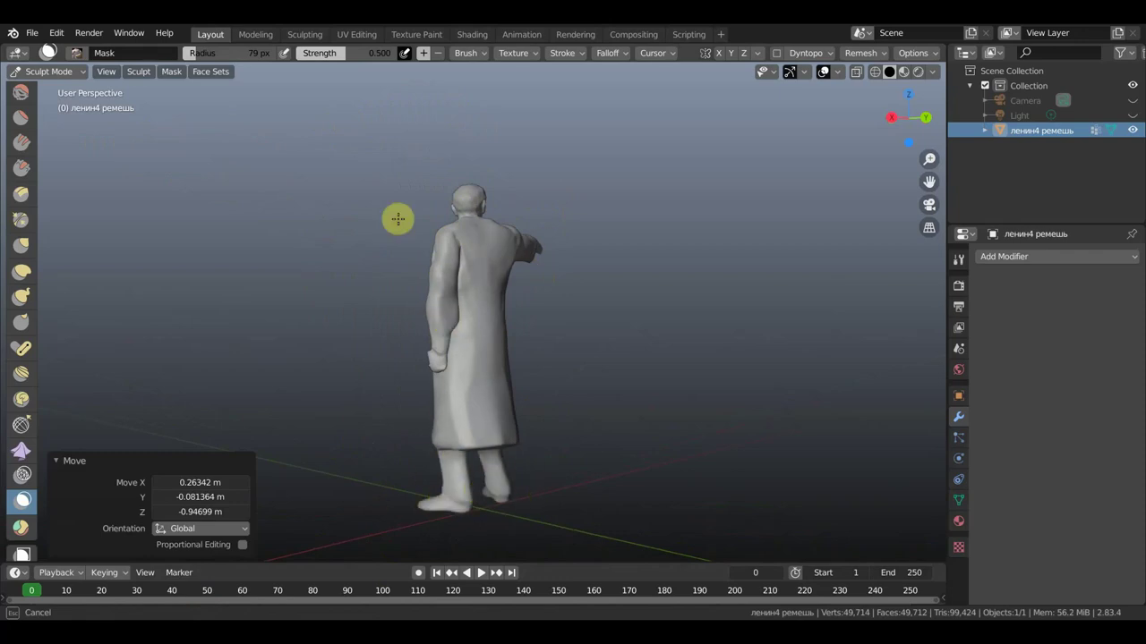
Mask the shoulder from the front and paint the mask along the legs from behind
{"action": "mouse_move", "coordinate": [555, 305]}
{"action": "middle_mouse_down"}
{"action": "mouse_move", "coordinate": [798, 307]}
{"action": "mouse_move", "coordinate": [576, 340]}
{"action": "middle_mouse_up"}
{"action": "mouse_move", "coordinate": [435, 256]}
{"action": "left_mouse_down"}
{"action": "mouse_move", "coordinate": [380, 225]}
{"action": "mouse_move", "coordinate": [442, 350]}
{"action": "mouse_move", "coordinate": [430, 460]}
{"action": "mouse_move", "coordinate": [480, 398]}
{"action": "mouse_move", "coordinate": [489, 318]}
{"action": "left_mouse_up"}
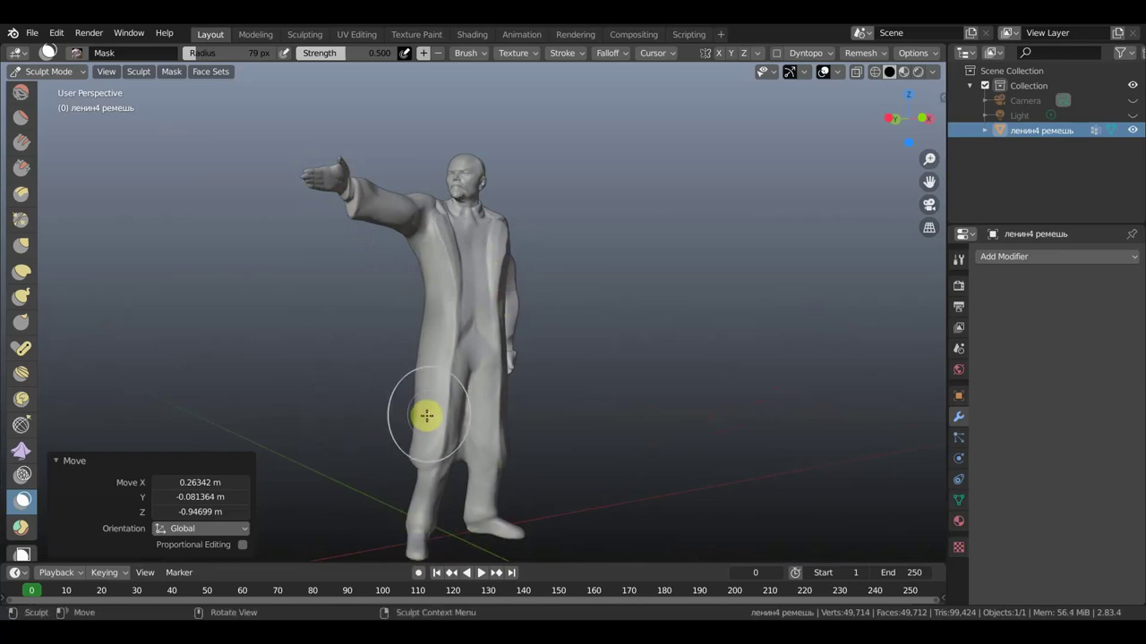
{"action": "mouse_move", "coordinate": [417, 391]}
{"action": "middle_mouse_down"}
{"action": "mouse_move", "coordinate": [453, 387]}
{"action": "mouse_move", "coordinate": [573, 435]}
{"action": "middle_mouse_up"}
{"action": "left_click_drag", "start_coordinate": [540, 417], "coordinate": [539, 486]}
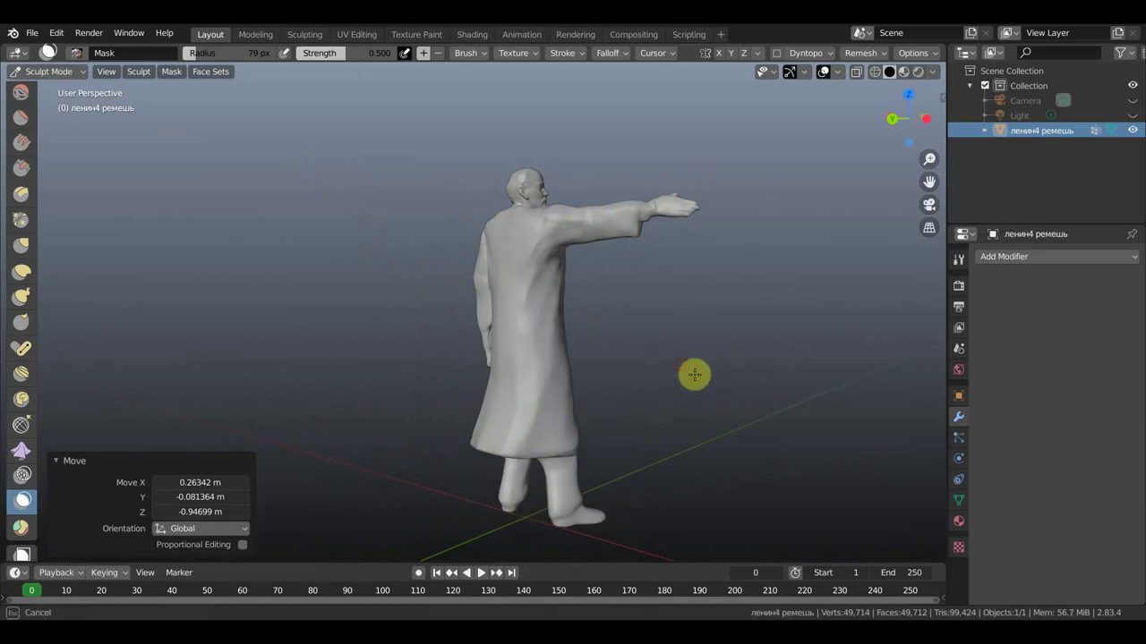
Orbit around the statue from back, top and front to check the mask
{"action": "mouse_move", "coordinate": [660, 379]}
{"action": "middle_mouse_down"}
{"action": "mouse_move", "coordinate": [744, 388]}
{"action": "mouse_move", "coordinate": [544, 245]}
{"action": "middle_mouse_up"}
{"action": "key", "text": "f"}
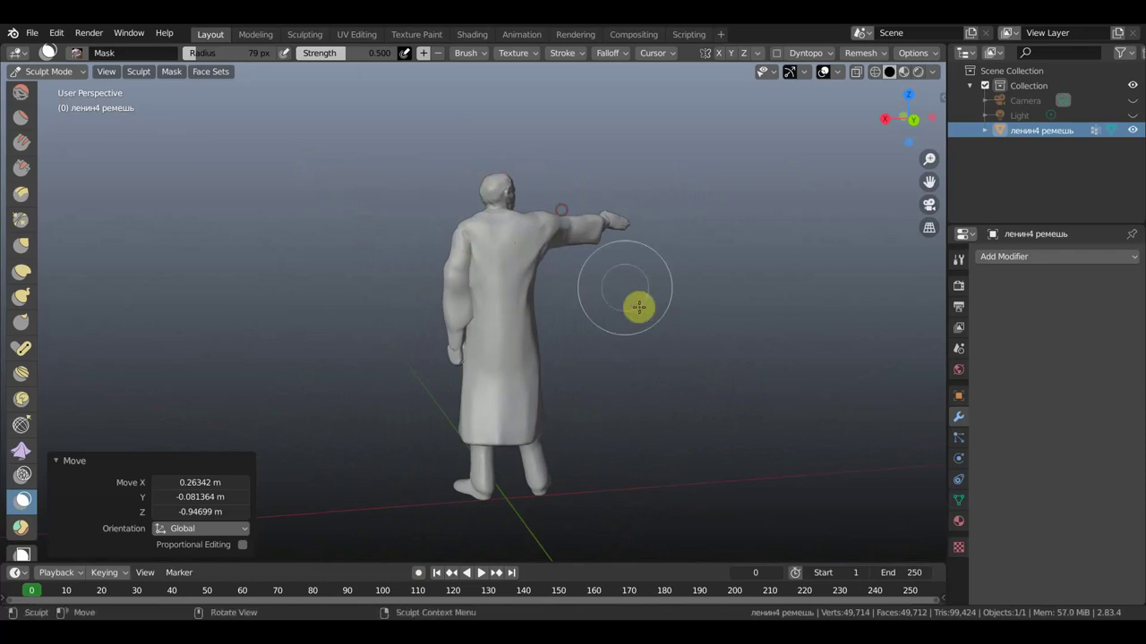
{"action": "middle_click_drag", "start_coordinate": [623, 342], "coordinate": [341, 350]}
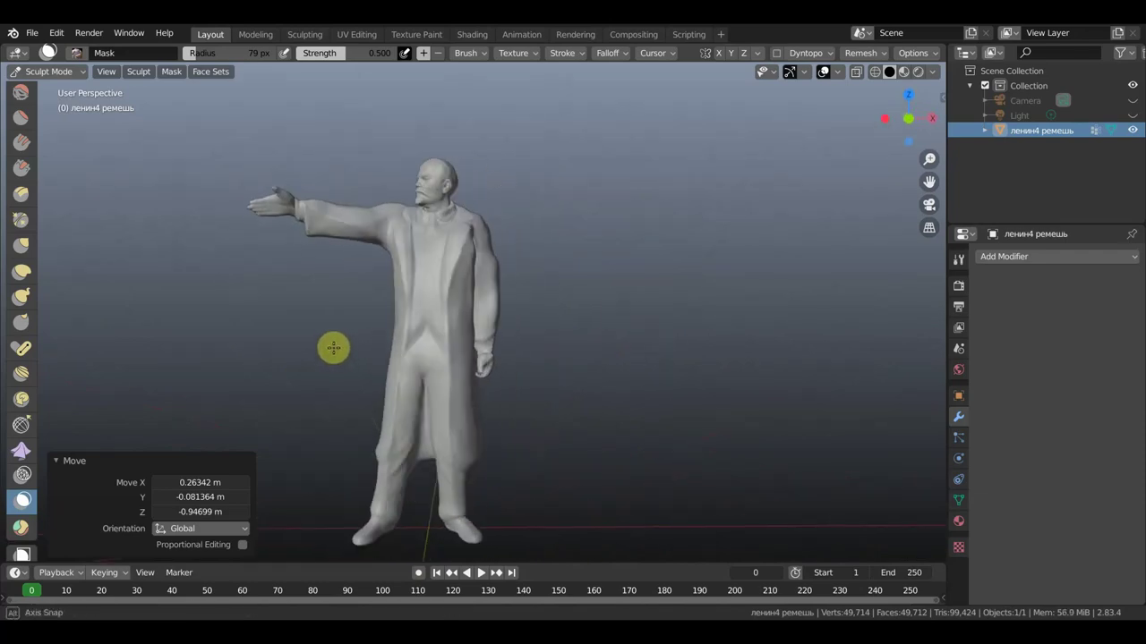
{"action": "scroll", "coordinate": [595, 322], "scroll_direction": "up", "scroll_amount": 4}
{"action": "scroll", "coordinate": [590, 402], "scroll_direction": "down", "scroll_amount": 5}
{"action": "scroll", "coordinate": [594, 386], "scroll_direction": "up", "scroll_amount": 1}
{"action": "scroll", "coordinate": [593, 385], "scroll_direction": "up", "scroll_amount": 1}
{"action": "mouse_move", "coordinate": [594, 385]}
{"action": "middle_mouse_down"}
{"action": "mouse_move", "coordinate": [659, 307]}
{"action": "mouse_move", "coordinate": [641, 363]}
{"action": "mouse_move", "coordinate": [667, 228]}
{"action": "mouse_move", "coordinate": [573, 342]}
{"action": "mouse_move", "coordinate": [450, 453]}
{"action": "middle_mouse_up"}
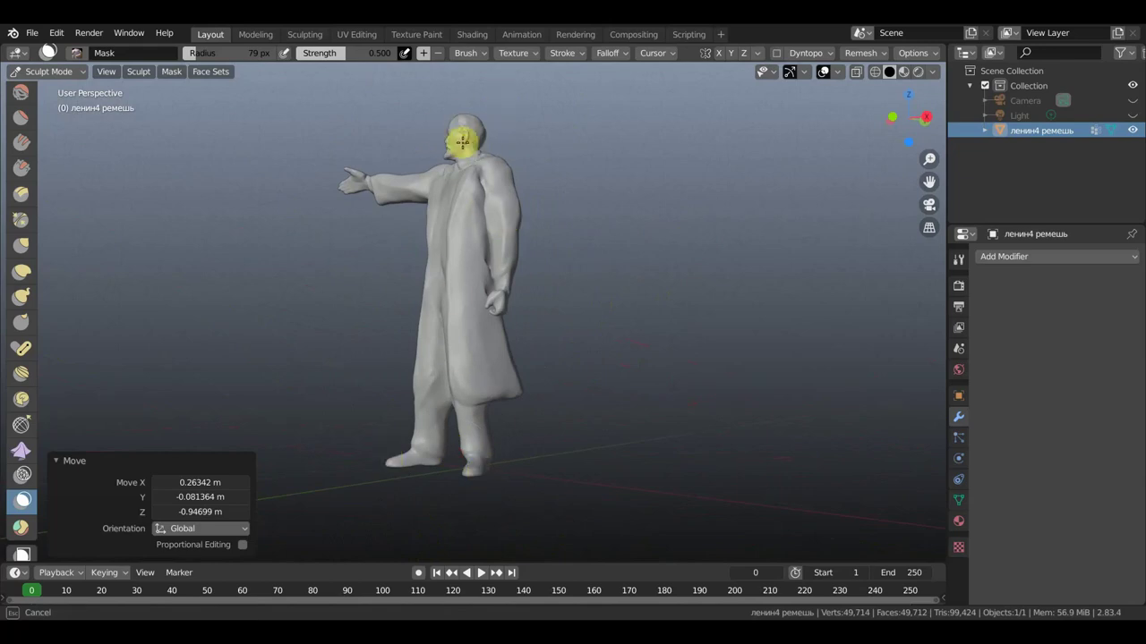
{"action": "mouse_move", "coordinate": [455, 303]}
{"action": "middle_mouse_down"}
{"action": "mouse_move", "coordinate": [506, 301]}
{"action": "mouse_move", "coordinate": [585, 332]}
{"action": "mouse_move", "coordinate": [570, 332]}
{"action": "middle_mouse_up"}
{"action": "scroll", "coordinate": [570, 331], "scroll_direction": "up", "scroll_amount": 3}
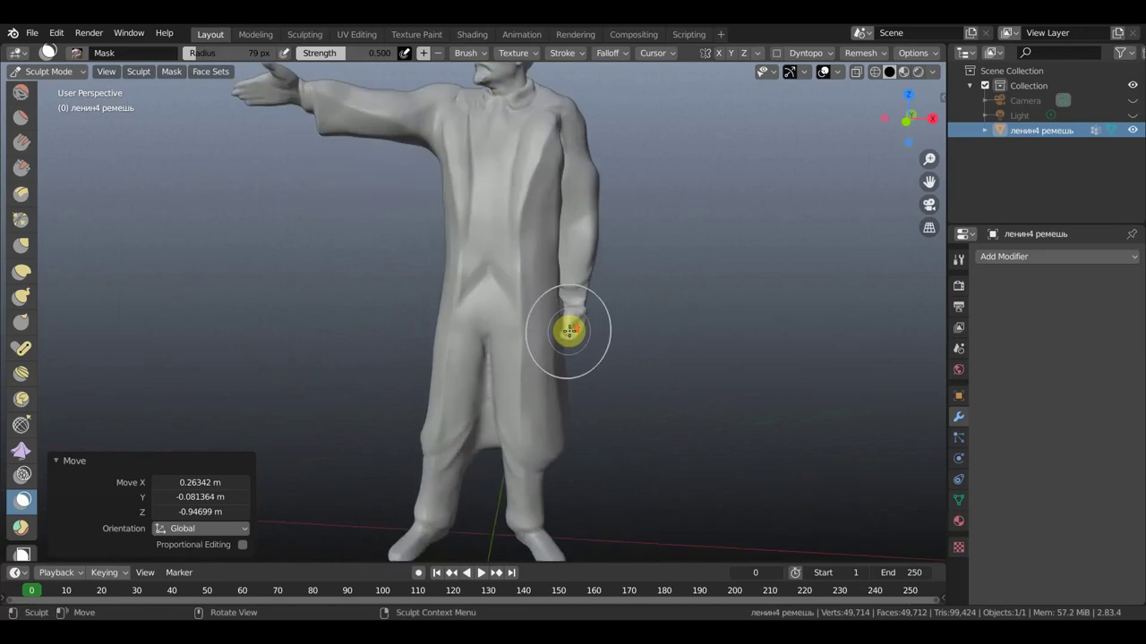
{"action": "mouse_move", "coordinate": [649, 334]}
{"action": "middle_mouse_down"}
{"action": "mouse_move", "coordinate": [686, 304]}
{"action": "mouse_move", "coordinate": [642, 368]}
{"action": "mouse_move", "coordinate": [489, 402]}
{"action": "middle_mouse_up"}
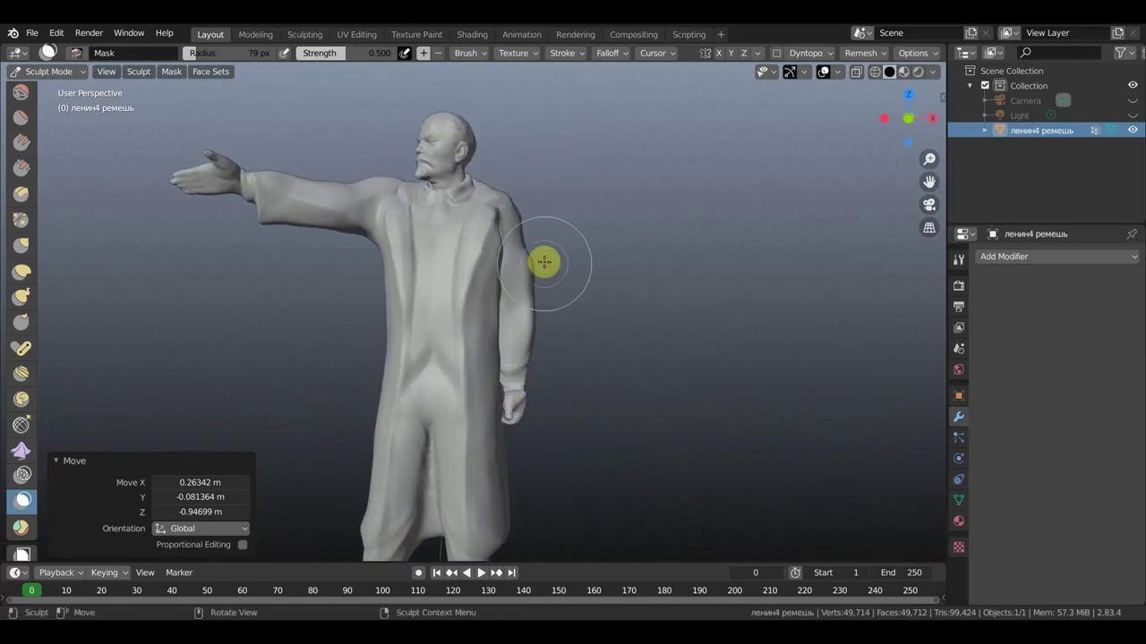
Switch back to the Grab brush and pull the lowered arm into shape
{"action": "left_click", "coordinate": [25, 248]}
{"action": "left_click_drag", "start_coordinate": [531, 256], "coordinate": [530, 265]}
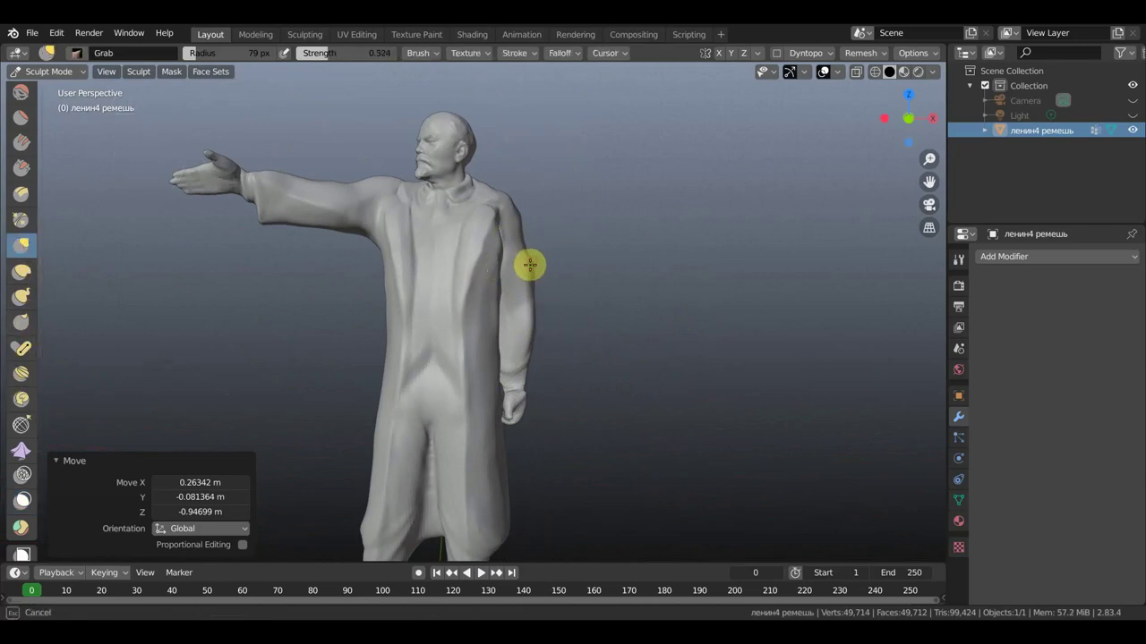
{"action": "mouse_move", "coordinate": [598, 302]}
{"action": "middle_mouse_down"}
{"action": "mouse_move", "coordinate": [514, 309]}
{"action": "mouse_move", "coordinate": [451, 276]}
{"action": "middle_mouse_up"}
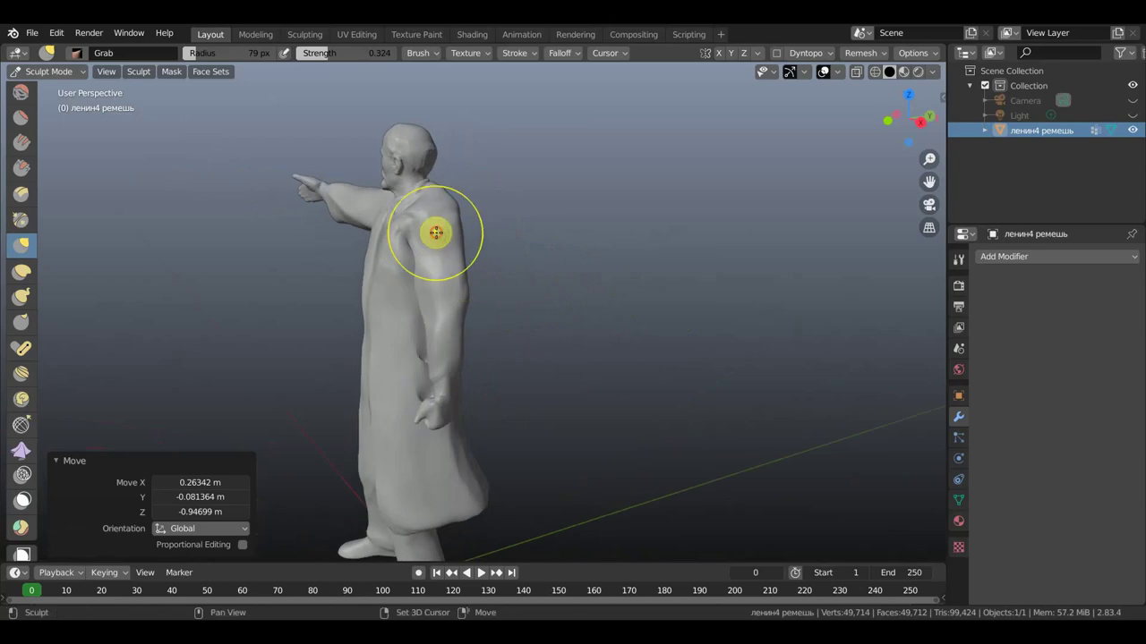
{"action": "middle_click_drag", "start_coordinate": [537, 288], "coordinate": [641, 277]}
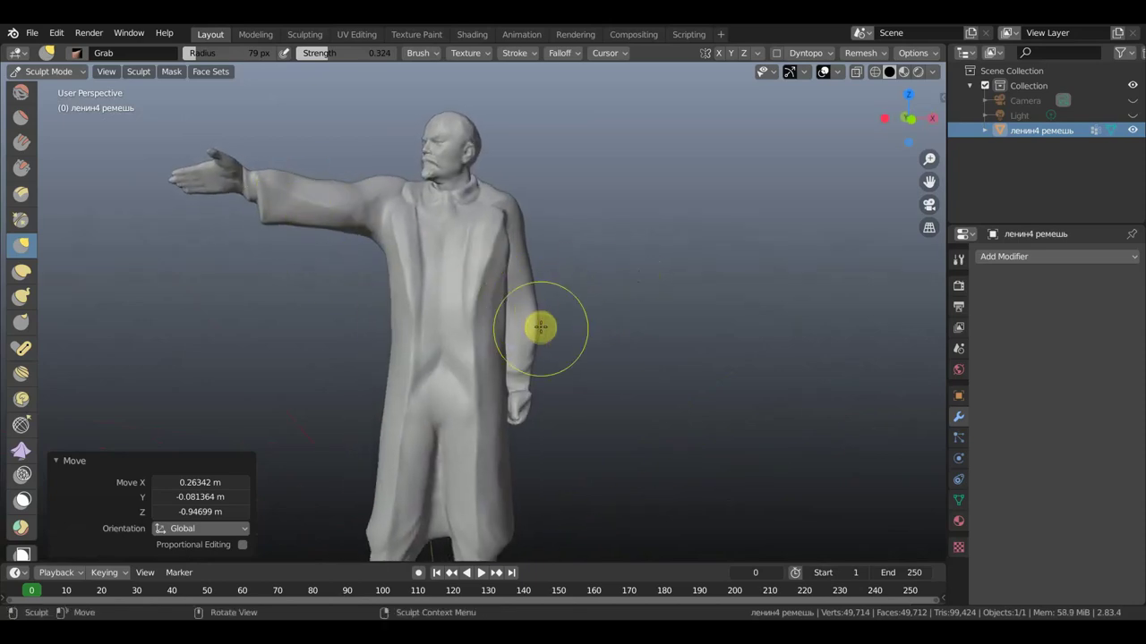
{"action": "mouse_move", "coordinate": [537, 322]}
{"action": "left_mouse_down"}
{"action": "mouse_move", "coordinate": [531, 237]}
{"action": "mouse_move", "coordinate": [511, 218]}
{"action": "left_mouse_up"}
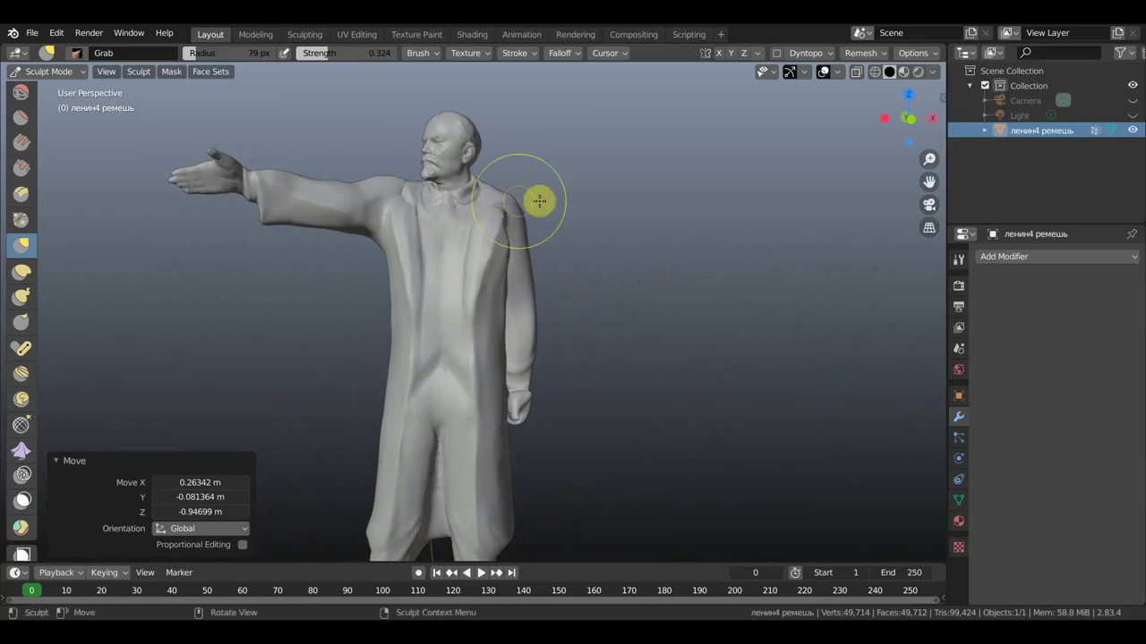
Reshape the chest and the lower back of the coat from side views
{"action": "middle_click_drag", "start_coordinate": [588, 209], "coordinate": [318, 258]}
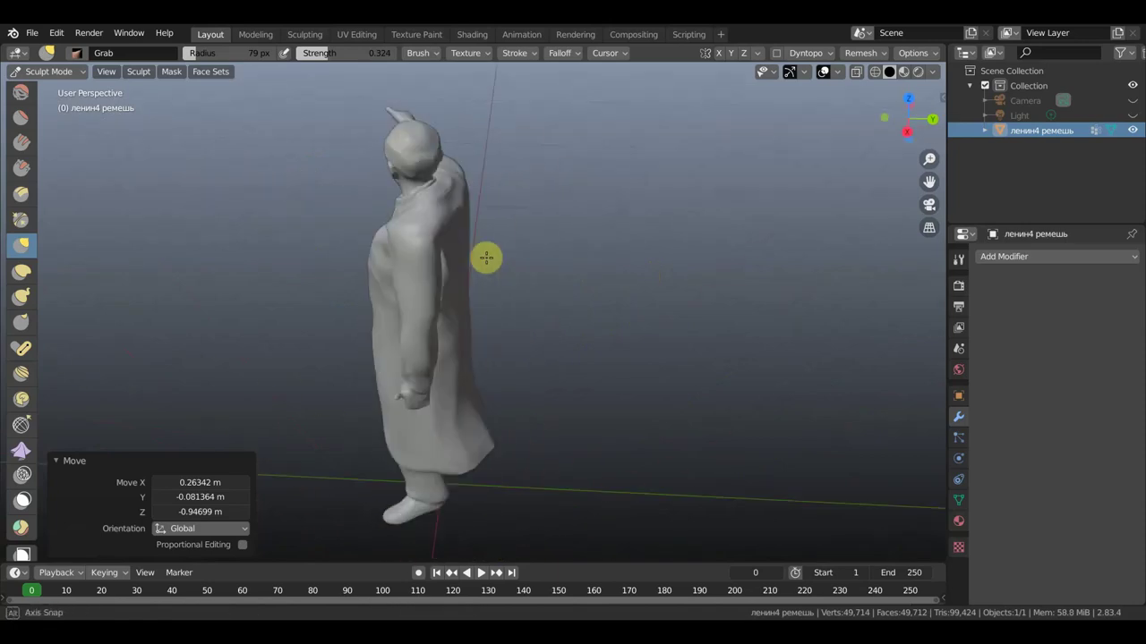
{"action": "mouse_move", "coordinate": [350, 221]}
{"action": "left_mouse_down"}
{"action": "mouse_move", "coordinate": [378, 207]}
{"action": "mouse_move", "coordinate": [332, 256]}
{"action": "left_mouse_up"}
{"action": "middle_click_drag", "start_coordinate": [332, 256], "coordinate": [399, 262]}
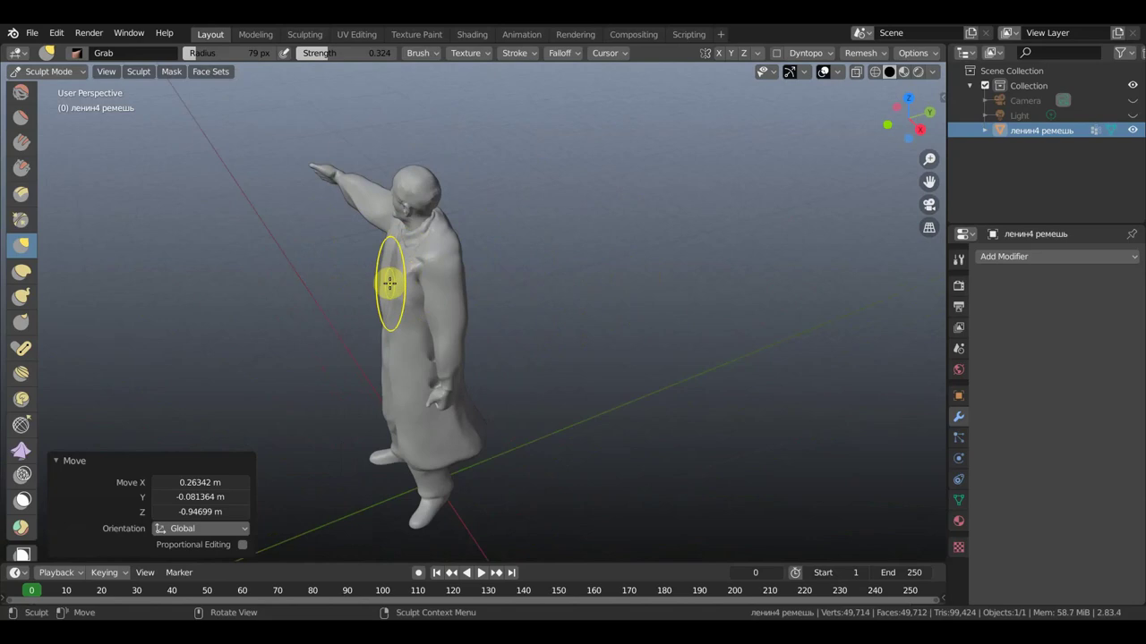
{"action": "left_click_drag", "start_coordinate": [395, 281], "coordinate": [444, 292]}
{"action": "mouse_move", "coordinate": [445, 291]}
{"action": "middle_mouse_down"}
{"action": "mouse_move", "coordinate": [420, 281]}
{"action": "mouse_move", "coordinate": [446, 254]}
{"action": "middle_mouse_up"}
{"action": "left_click_drag", "start_coordinate": [469, 255], "coordinate": [462, 290]}
From behind, pull the shoulder edge and coat down along the arm toward the hand
{"action": "mouse_move", "coordinate": [475, 280]}
{"action": "middle_mouse_down"}
{"action": "mouse_move", "coordinate": [442, 276]}
{"action": "mouse_move", "coordinate": [453, 280]}
{"action": "middle_mouse_up"}
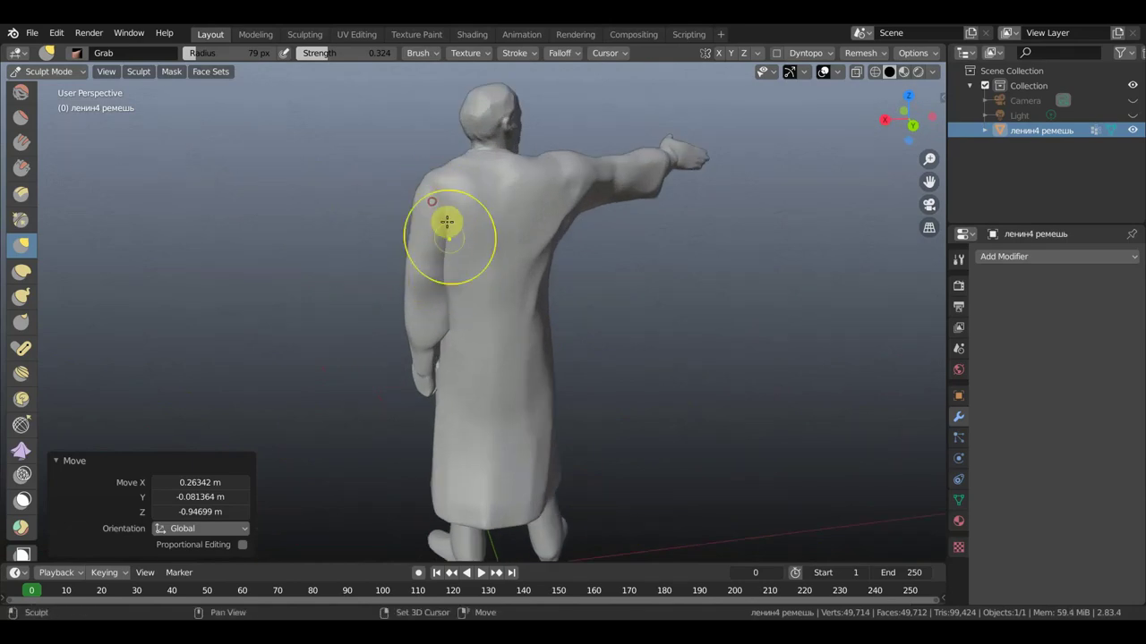
{"action": "left_click_drag", "start_coordinate": [447, 223], "coordinate": [437, 226]}
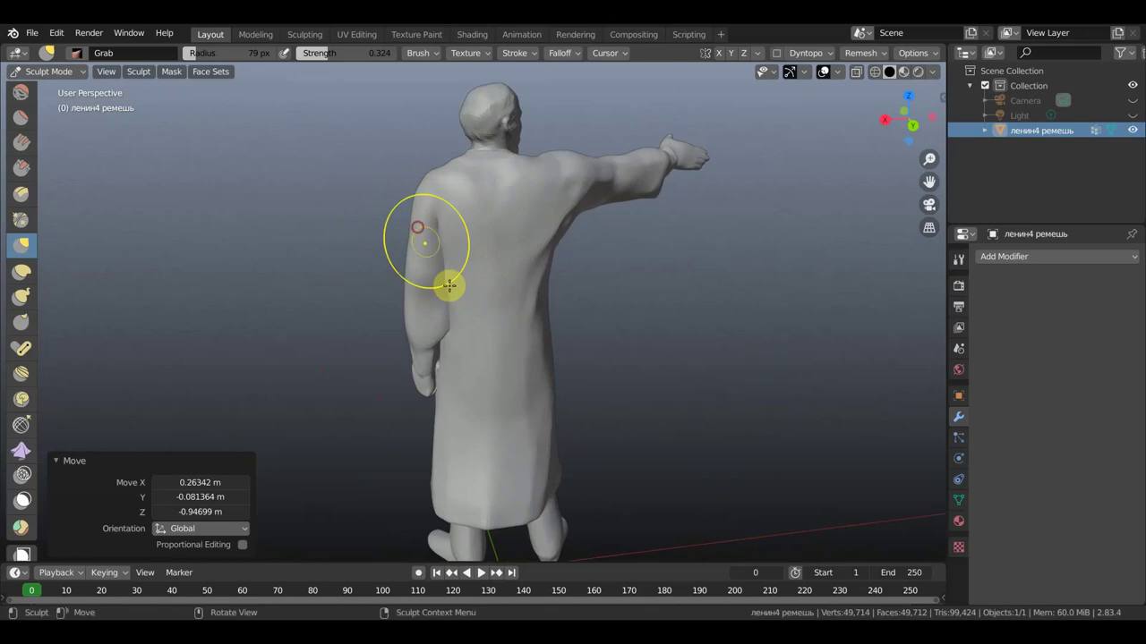
{"action": "left_click_drag", "start_coordinate": [451, 326], "coordinate": [440, 301]}
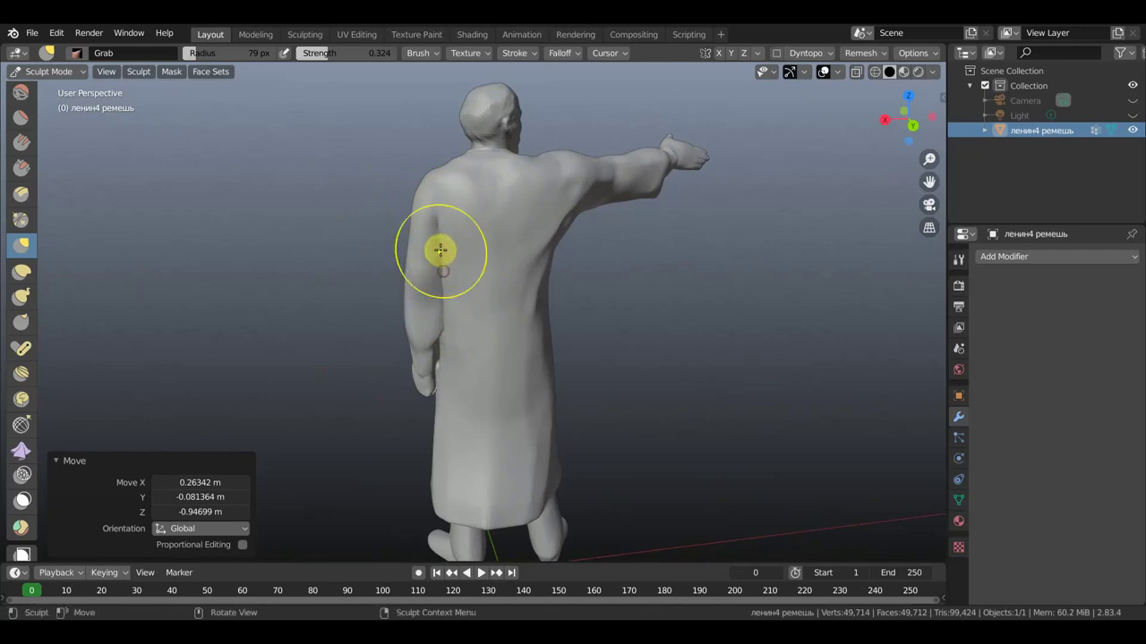
{"action": "middle_click_drag", "start_coordinate": [472, 257], "coordinate": [561, 301]}
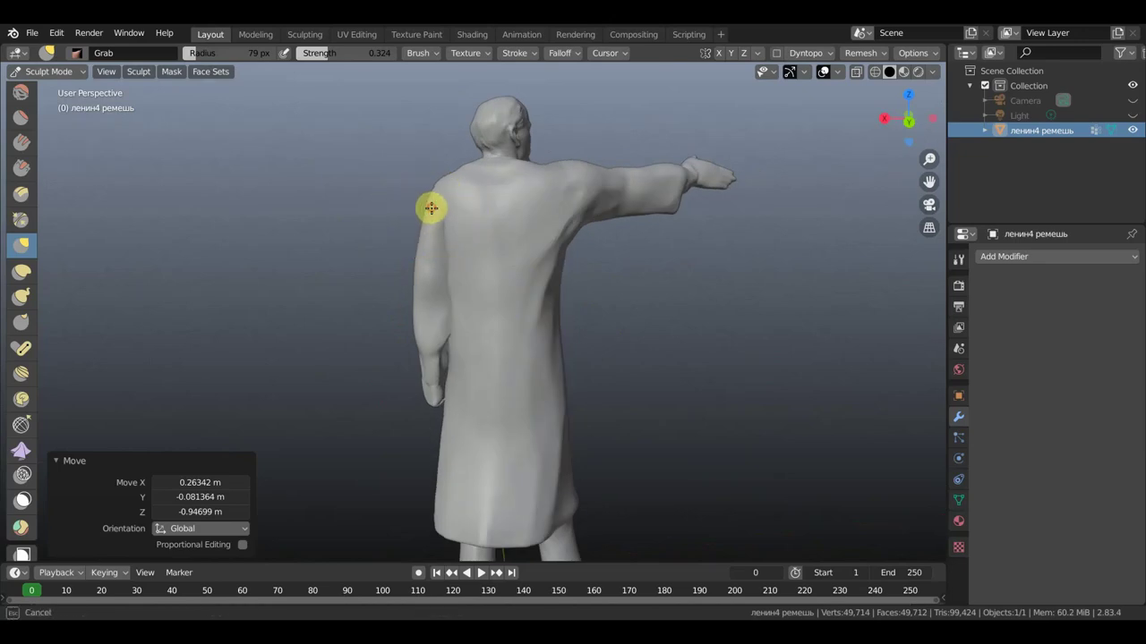
{"action": "left_click_drag", "start_coordinate": [430, 208], "coordinate": [419, 372]}
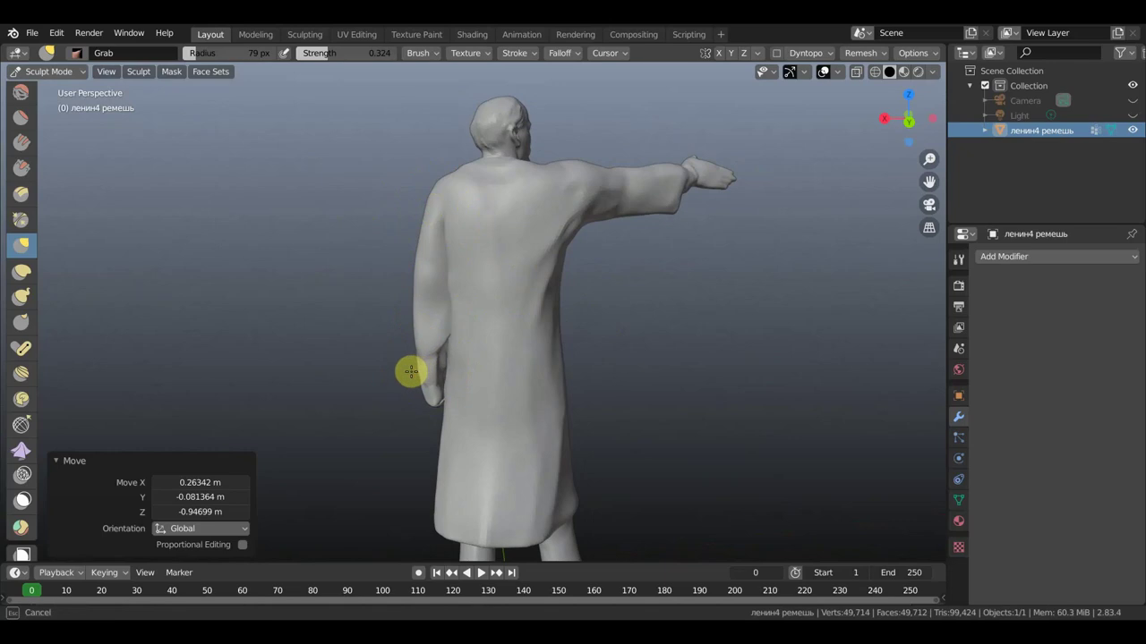
Pull the sleeve and shoulder area into shape, bringing the outstretched arm into view
{"action": "mouse_move", "coordinate": [406, 370]}
{"action": "middle_mouse_down"}
{"action": "mouse_move", "coordinate": [654, 353]}
{"action": "mouse_move", "coordinate": [549, 365]}
{"action": "mouse_move", "coordinate": [618, 376]}
{"action": "mouse_move", "coordinate": [599, 371]}
{"action": "middle_mouse_up"}
{"action": "left_click_drag", "start_coordinate": [522, 251], "coordinate": [571, 263]}
{"action": "mouse_move", "coordinate": [570, 263]}
{"action": "middle_mouse_down"}
{"action": "mouse_move", "coordinate": [442, 263]}
{"action": "mouse_move", "coordinate": [369, 219]}
{"action": "middle_mouse_up"}
{"action": "scroll", "coordinate": [369, 220], "scroll_direction": "up", "scroll_amount": 1}
{"action": "mouse_move", "coordinate": [342, 193]}
{"action": "left_mouse_down"}
{"action": "mouse_move", "coordinate": [358, 205]}
{"action": "mouse_move", "coordinate": [350, 187]}
{"action": "mouse_move", "coordinate": [371, 197]}
{"action": "left_mouse_up"}
{"action": "mouse_move", "coordinate": [371, 197]}
{"action": "middle_mouse_down"}
{"action": "mouse_move", "coordinate": [402, 199]}
{"action": "mouse_move", "coordinate": [374, 167]}
{"action": "middle_mouse_up"}
{"action": "left_click_drag", "start_coordinate": [373, 167], "coordinate": [424, 173]}
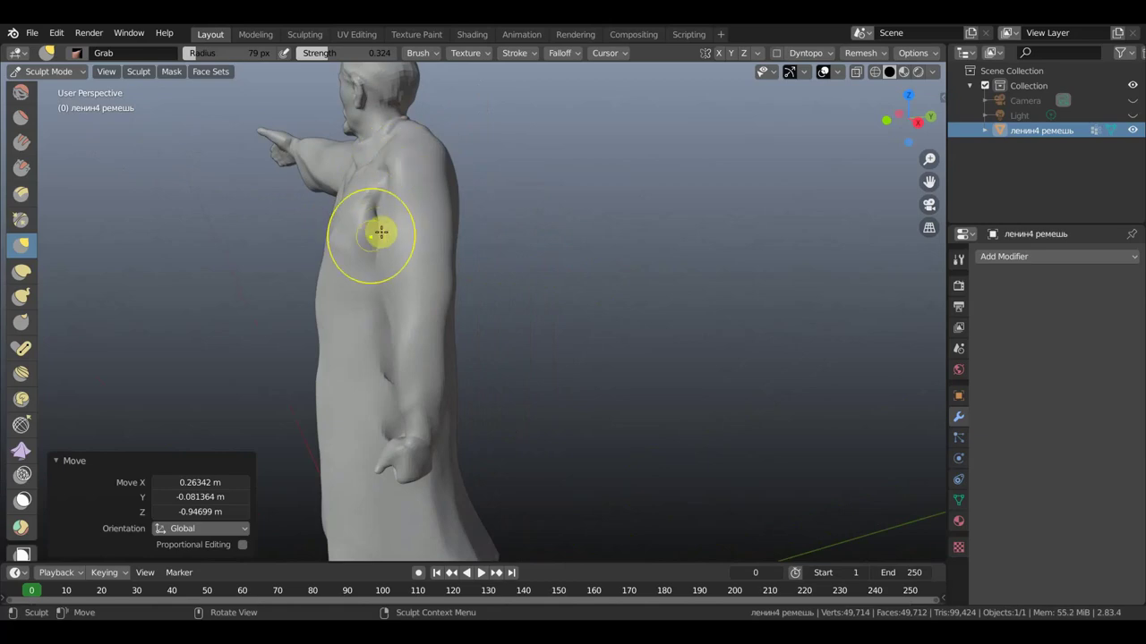
Reshape the armpit fold near the shoulder and pull the shoulder outward
{"action": "middle_click_drag", "start_coordinate": [382, 233], "coordinate": [435, 236]}
{"action": "scroll", "coordinate": [445, 209], "scroll_direction": "up", "scroll_amount": 2}
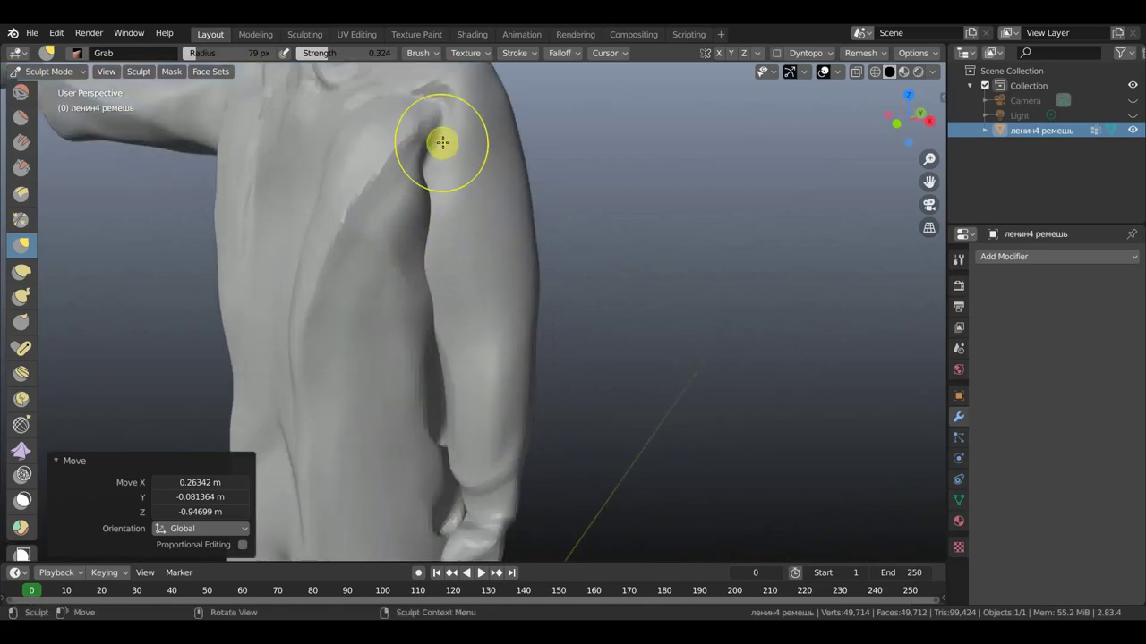
{"action": "left_click_drag", "start_coordinate": [448, 120], "coordinate": [420, 212], "text": "shift"}
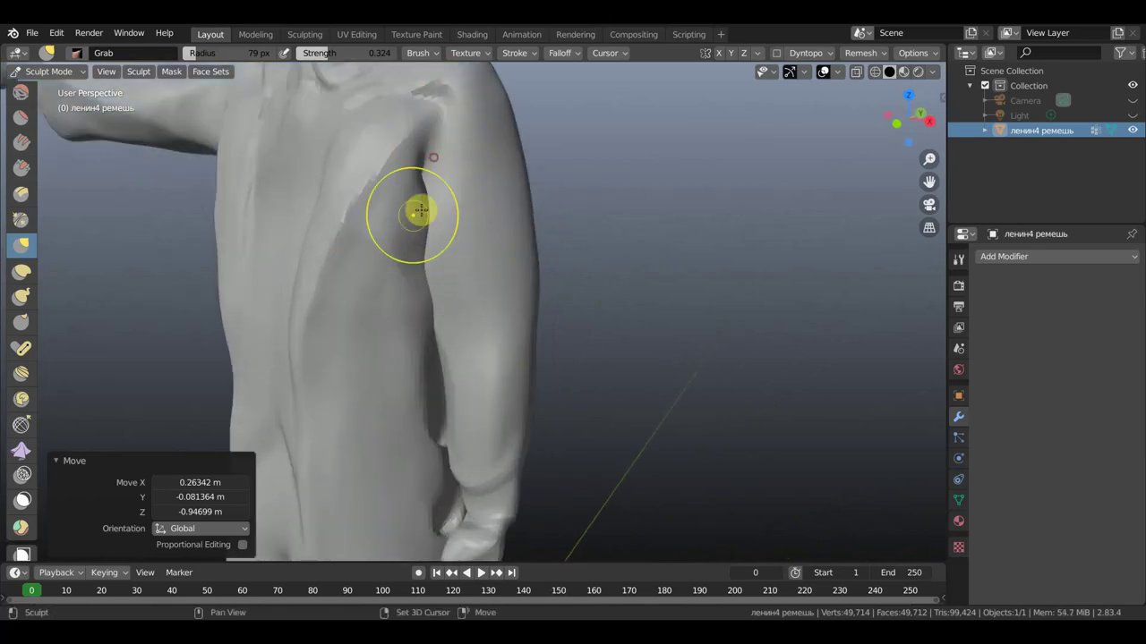
{"action": "middle_click_drag", "start_coordinate": [439, 253], "coordinate": [493, 250]}
{"action": "scroll", "coordinate": [497, 255], "scroll_direction": "down", "scroll_amount": 4}
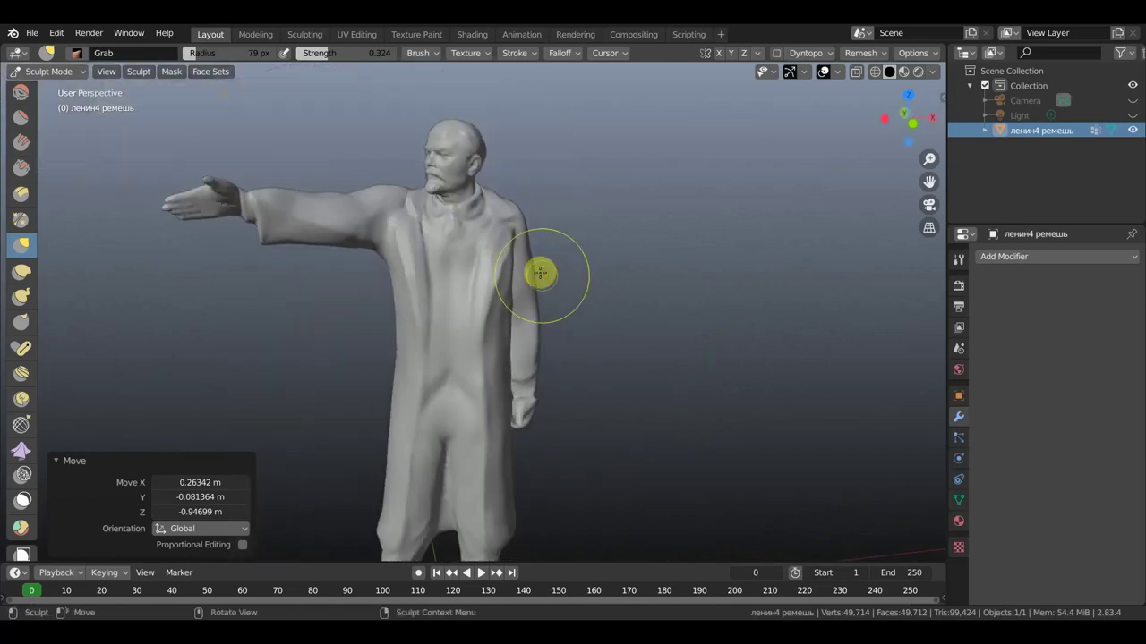
{"action": "left_click_drag", "start_coordinate": [526, 244], "coordinate": [536, 242]}
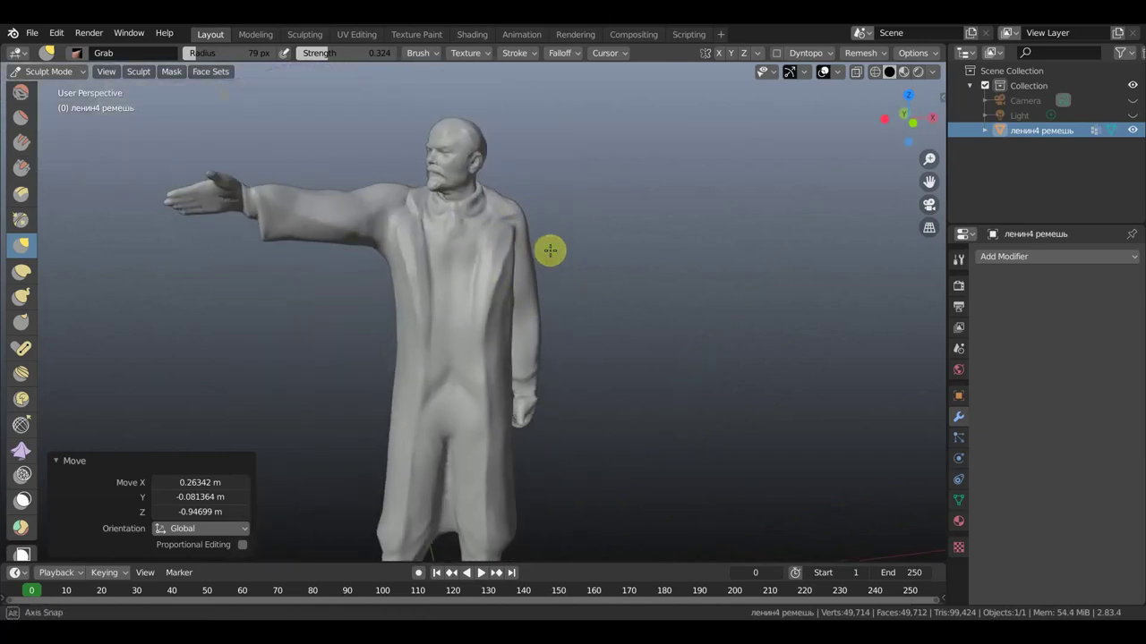
Reframe the whole statue and pull the lower coat hem beside the leg
{"action": "middle_click_drag", "start_coordinate": [550, 247], "coordinate": [545, 241]}
{"action": "middle_click_drag", "start_coordinate": [596, 292], "coordinate": [588, 218], "text": "shift"}
{"action": "scroll", "coordinate": [586, 228], "scroll_direction": "down", "scroll_amount": 2}
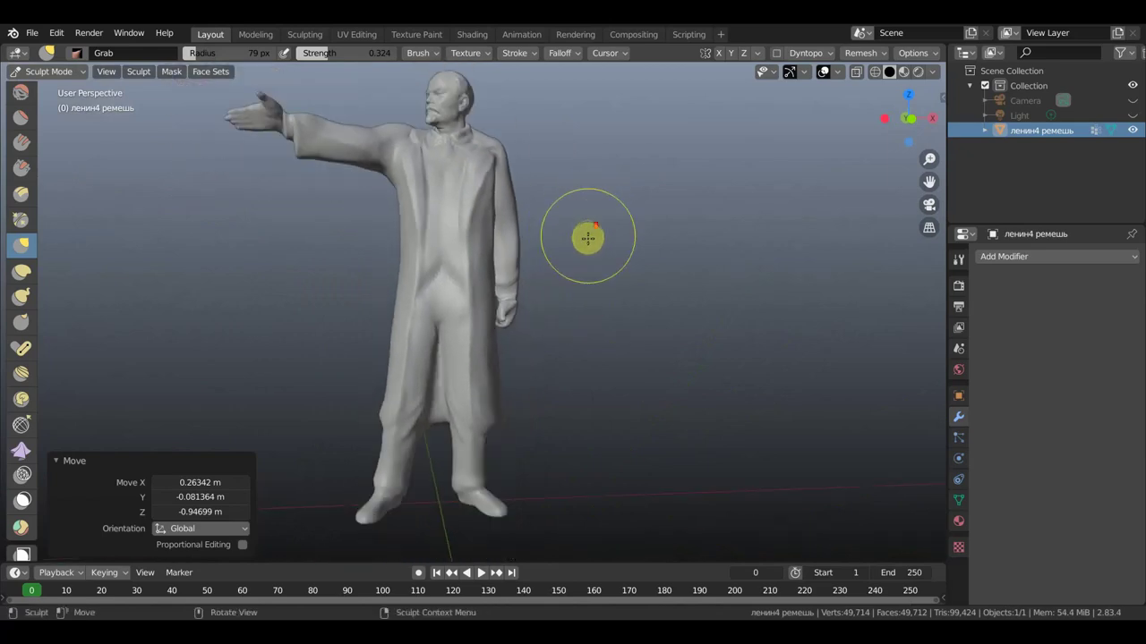
{"action": "scroll", "coordinate": [585, 260], "scroll_direction": "down", "scroll_amount": 1}
{"action": "middle_click_drag", "start_coordinate": [585, 277], "coordinate": [583, 287]}
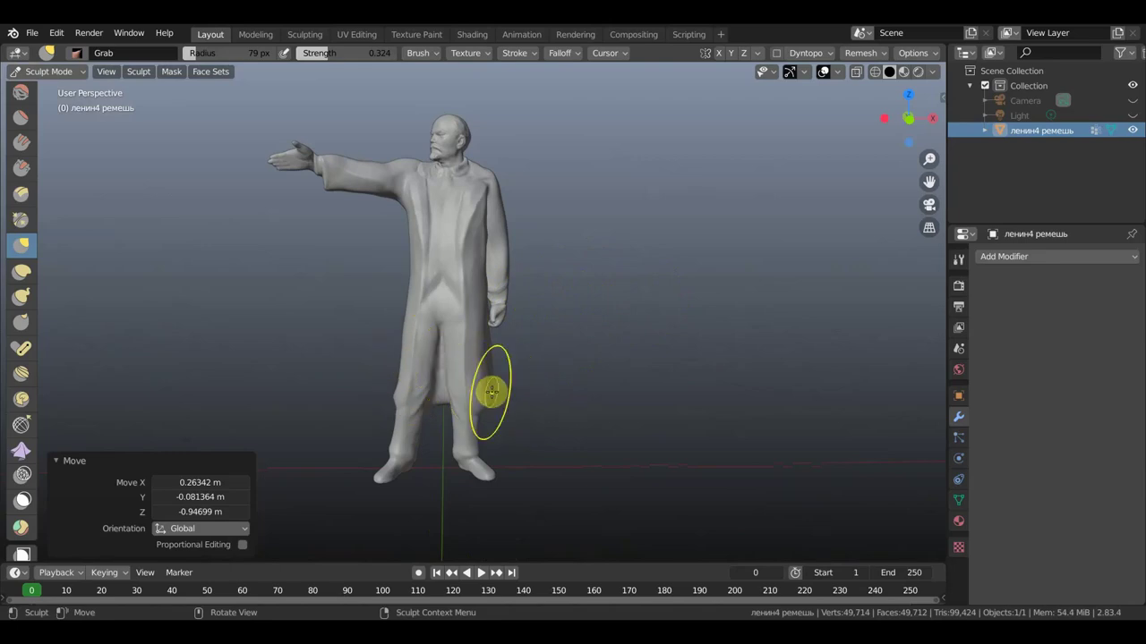
{"action": "left_click_drag", "start_coordinate": [491, 391], "coordinate": [496, 391]}
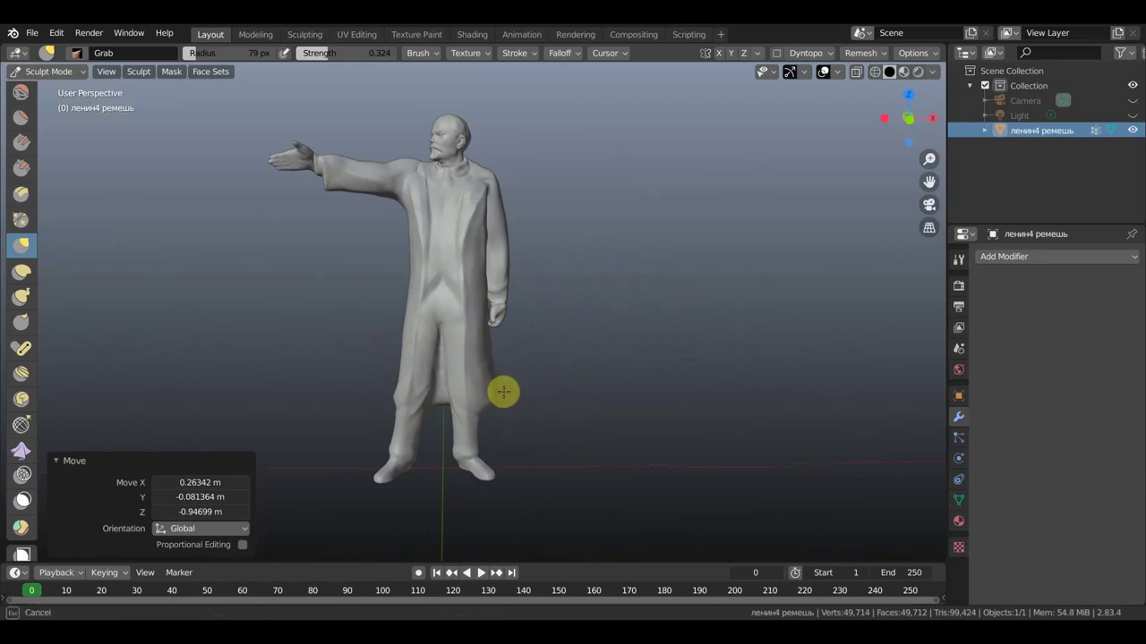
{"action": "mouse_move", "coordinate": [509, 395]}
{"action": "middle_mouse_down"}
{"action": "mouse_move", "coordinate": [480, 387]}
{"action": "mouse_move", "coordinate": [452, 412]}
{"action": "middle_mouse_up"}
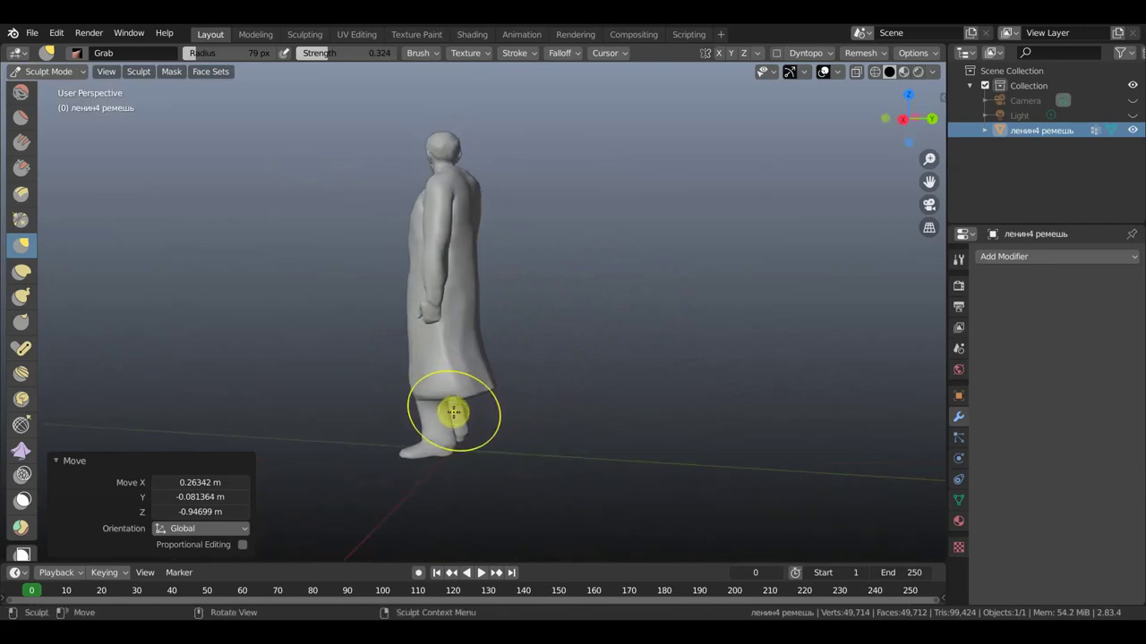
From behind, shift the right leg slightly left and pull the back of the coat into shape
{"action": "middle_click_drag", "start_coordinate": [501, 417], "coordinate": [462, 418]}
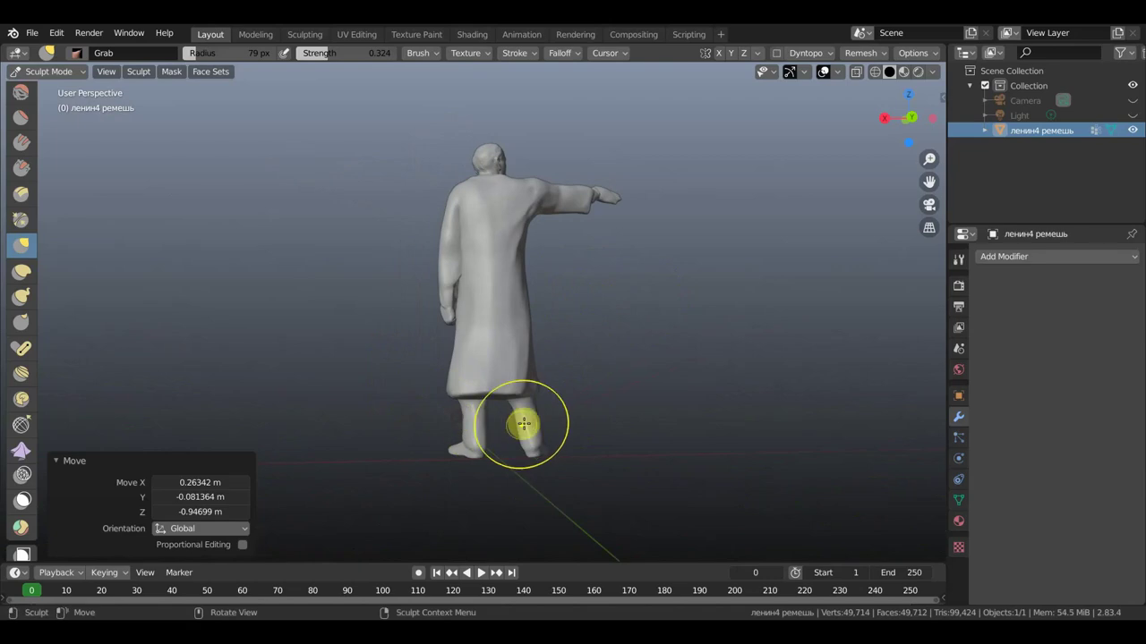
{"action": "left_click_drag", "start_coordinate": [526, 418], "coordinate": [507, 422]}
{"action": "left_click_drag", "start_coordinate": [526, 334], "coordinate": [525, 332]}
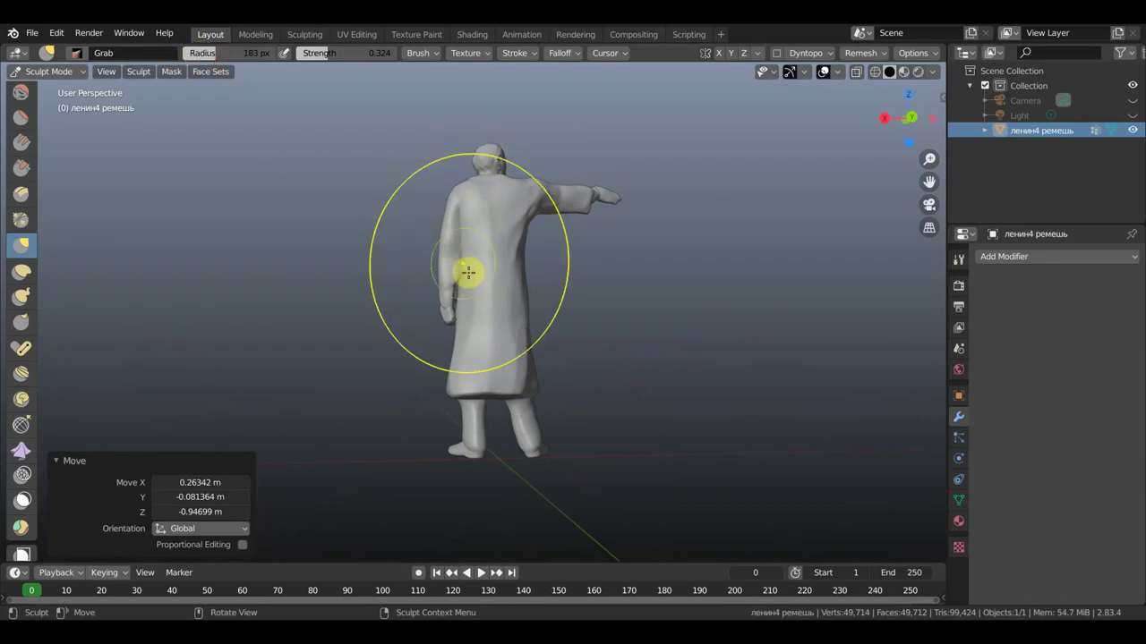
{"action": "left_click_drag", "start_coordinate": [519, 310], "coordinate": [504, 310]}
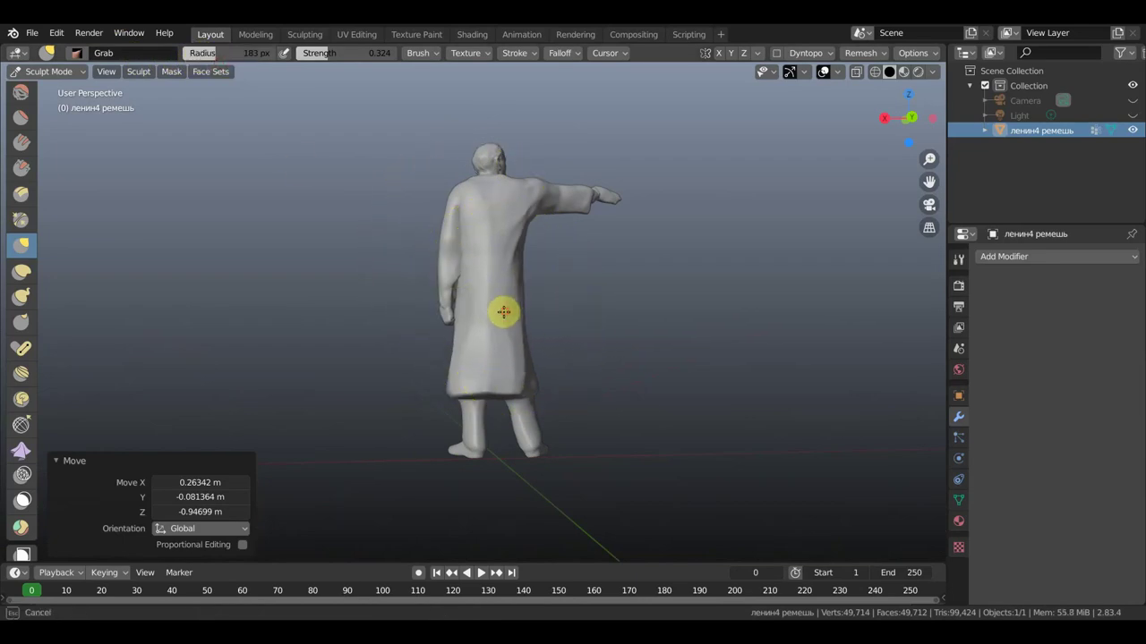
{"action": "mouse_move", "coordinate": [355, 330]}
{"action": "middle_mouse_down"}
{"action": "mouse_move", "coordinate": [524, 340]}
{"action": "mouse_move", "coordinate": [549, 327]}
{"action": "middle_mouse_up"}
{"action": "scroll", "coordinate": [488, 200], "scroll_direction": "up", "scroll_amount": 2}
{"action": "scroll", "coordinate": [488, 200], "scroll_direction": "up", "scroll_amount": 1}
{"action": "scroll", "coordinate": [465, 170], "scroll_direction": "down", "scroll_amount": 1}
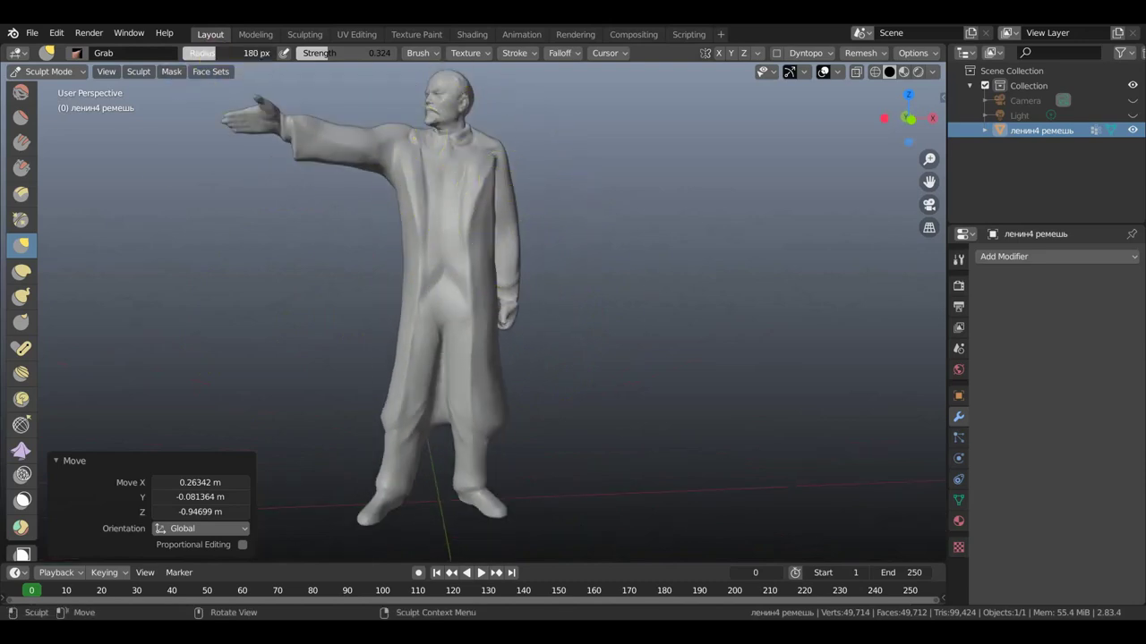
Shrink the Grab brush radius to 123 px and turn the statue in view
{"action": "key", "text": "f"}
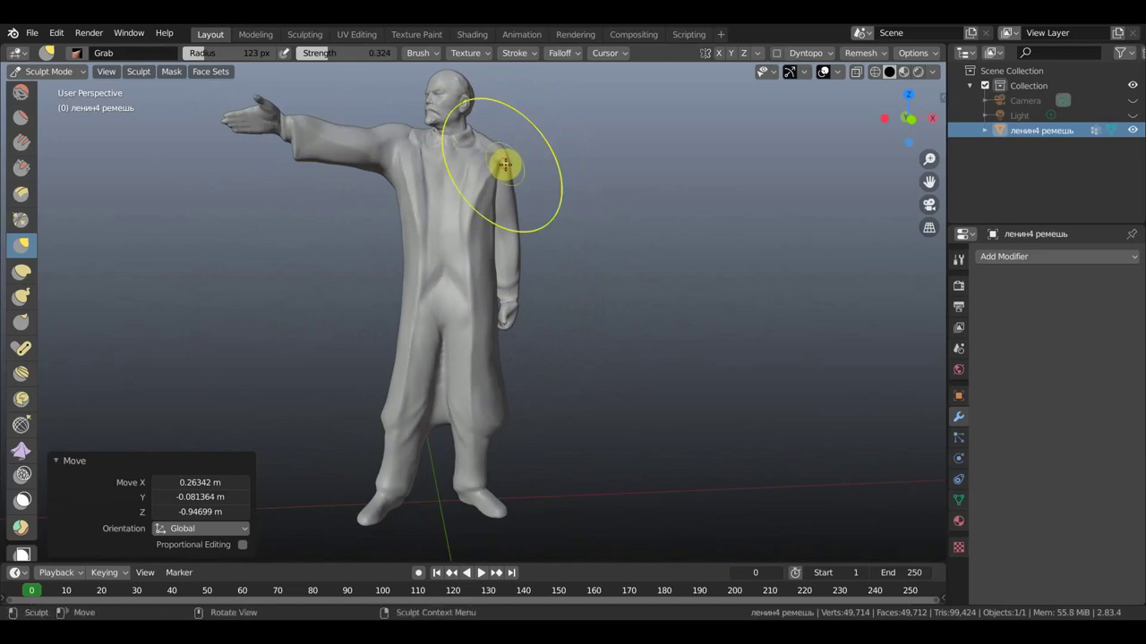
{"action": "middle_click_drag", "start_coordinate": [606, 205], "coordinate": [599, 251]}
{"action": "mouse_move", "coordinate": [602, 299]}
{"action": "middle_mouse_down"}
{"action": "mouse_move", "coordinate": [614, 299]}
{"action": "mouse_move", "coordinate": [593, 306]}
{"action": "middle_mouse_up"}
{"action": "middle_click_drag", "start_coordinate": [627, 253], "coordinate": [645, 249]}
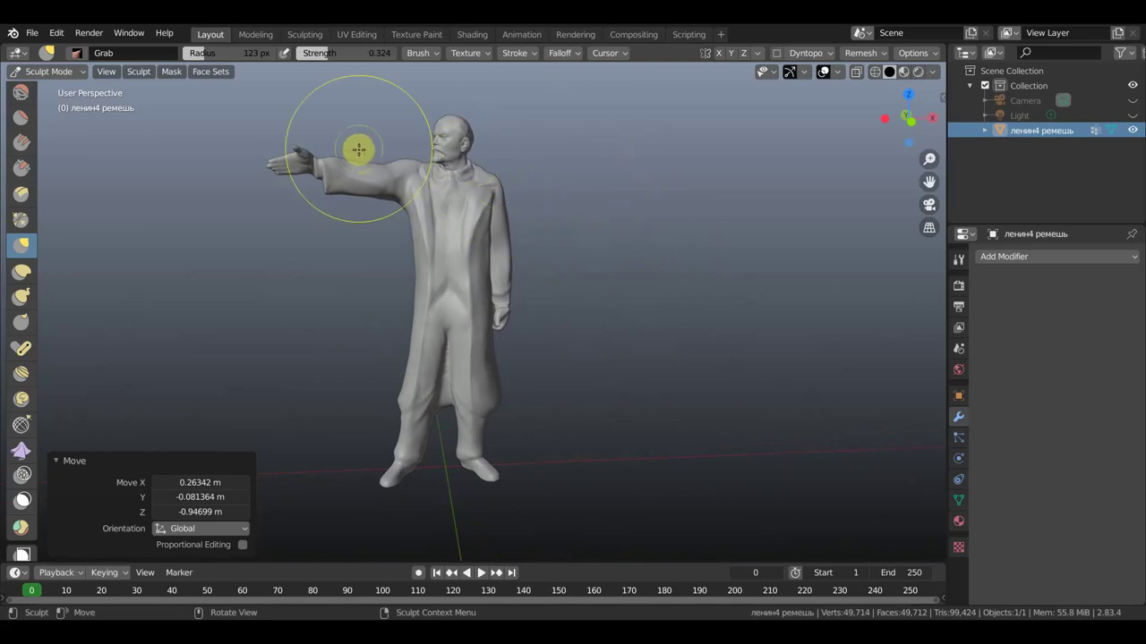
{"action": "scroll", "coordinate": [331, 140], "scroll_direction": "up", "scroll_amount": 3}
{"action": "scroll", "coordinate": [331, 141], "scroll_direction": "down", "scroll_amount": 3}
Try stretching the outstretched arm left, undo it, and pull the torso slightly instead
{"action": "left_click_drag", "start_coordinate": [313, 134], "coordinate": [308, 129]}
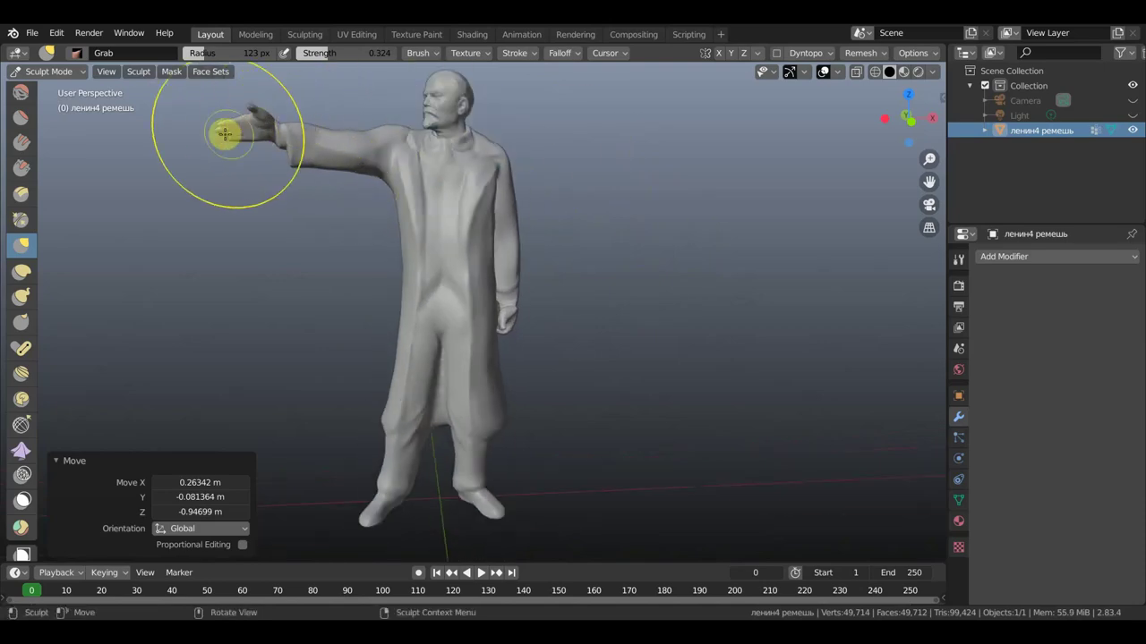
{"action": "left_click_drag", "start_coordinate": [302, 128], "coordinate": [220, 133]}
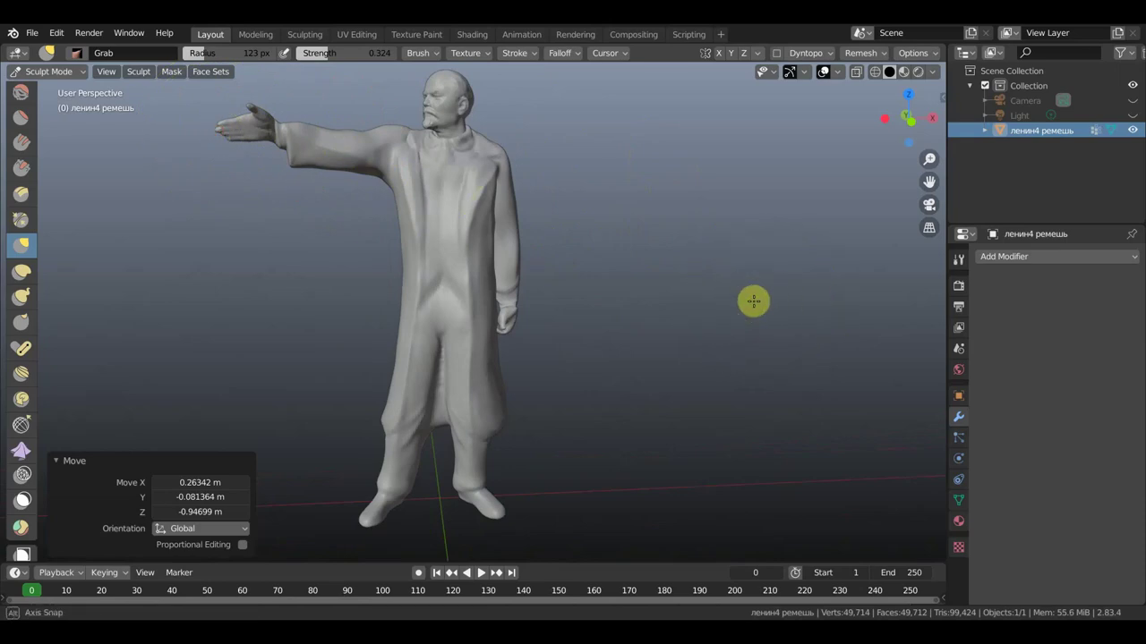
{"action": "key", "text": "ctrl+z"}
{"action": "mouse_move", "coordinate": [409, 285]}
{"action": "left_mouse_down"}
{"action": "mouse_move", "coordinate": [409, 358]}
{"action": "mouse_move", "coordinate": [397, 355]}
{"action": "mouse_move", "coordinate": [456, 384]}
{"action": "left_mouse_up"}
{"action": "middle_click_drag", "start_coordinate": [594, 384], "coordinate": [603, 379]}
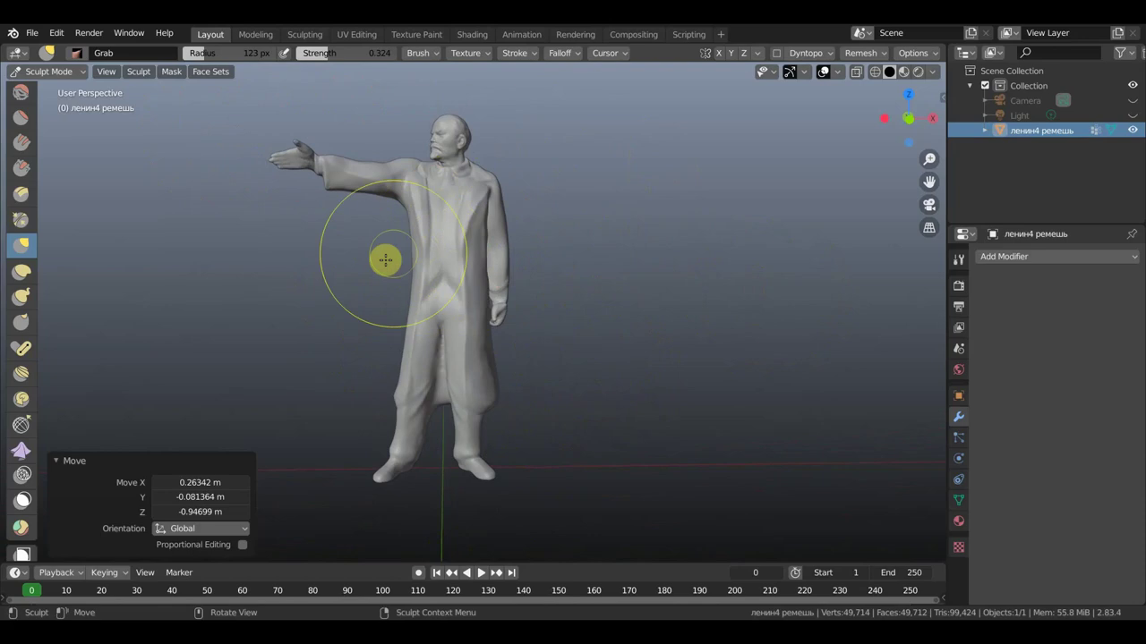
{"action": "left_click", "coordinate": [54, 75]}
Return to Object Mode and create a blank Untitled image in the UV Editing workspace
{"action": "left_click", "coordinate": [65, 90]}
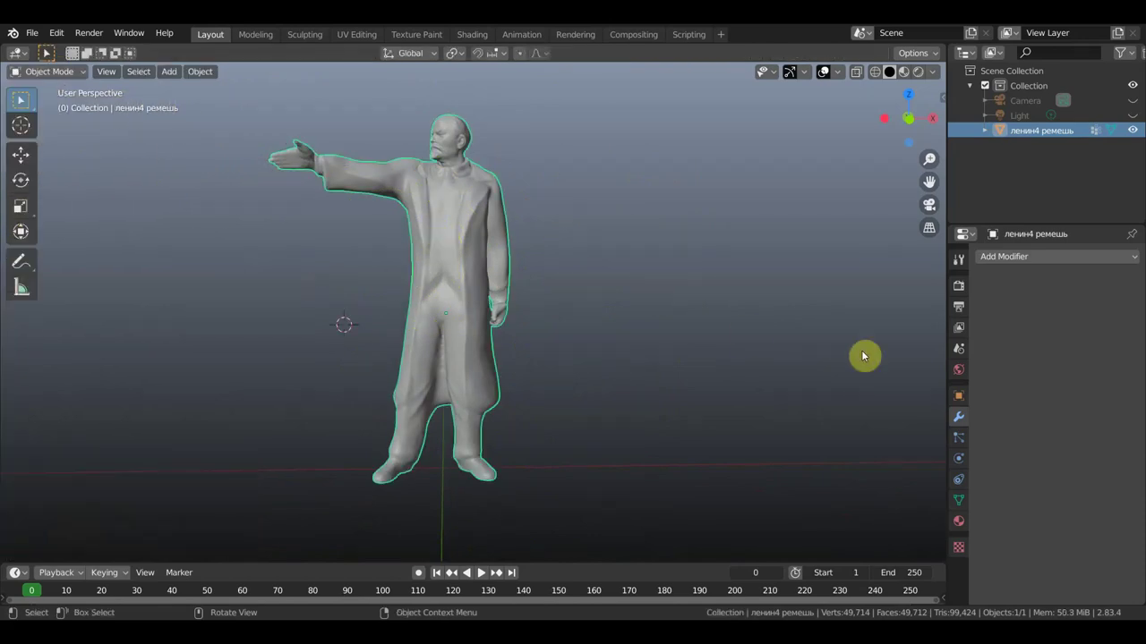
{"action": "left_click", "coordinate": [959, 523]}
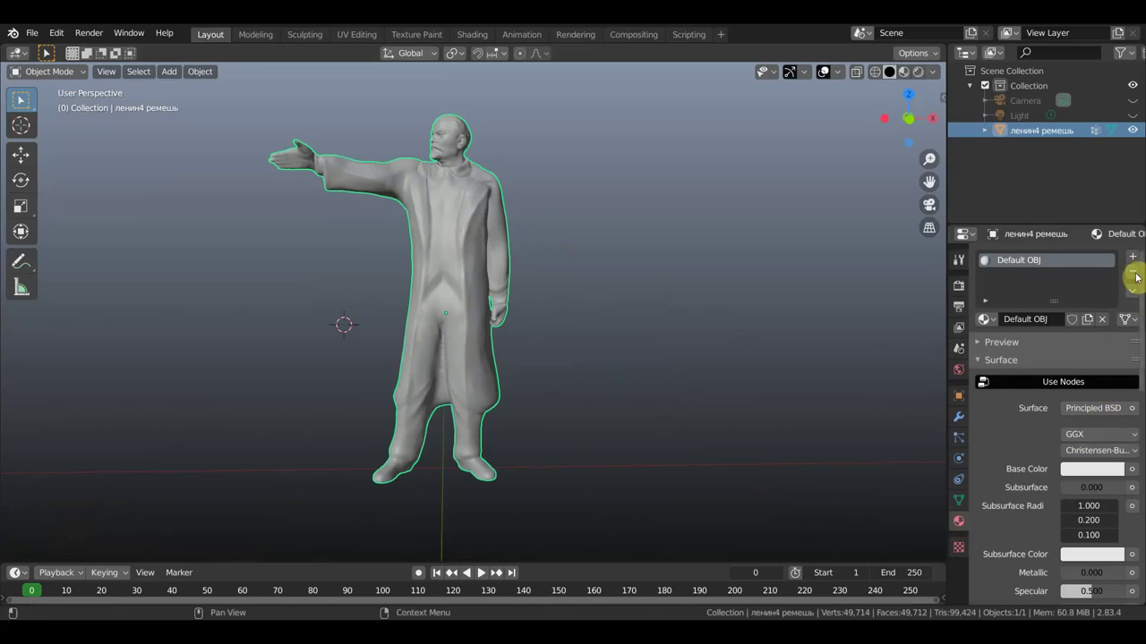
{"action": "left_click", "coordinate": [356, 36]}
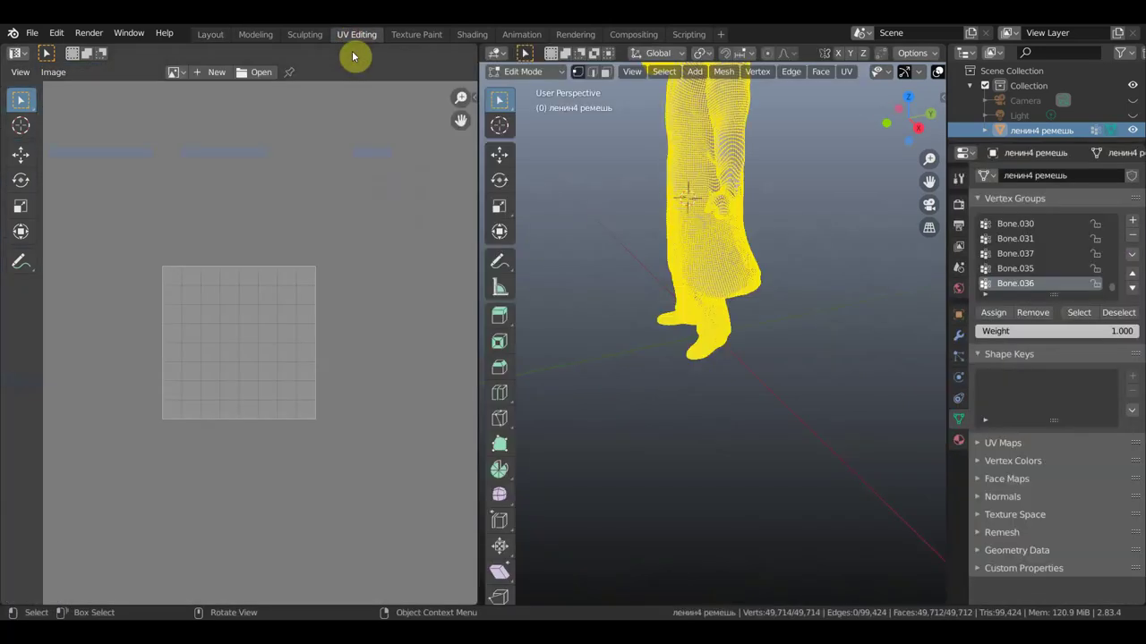
{"action": "left_click", "coordinate": [211, 73]}
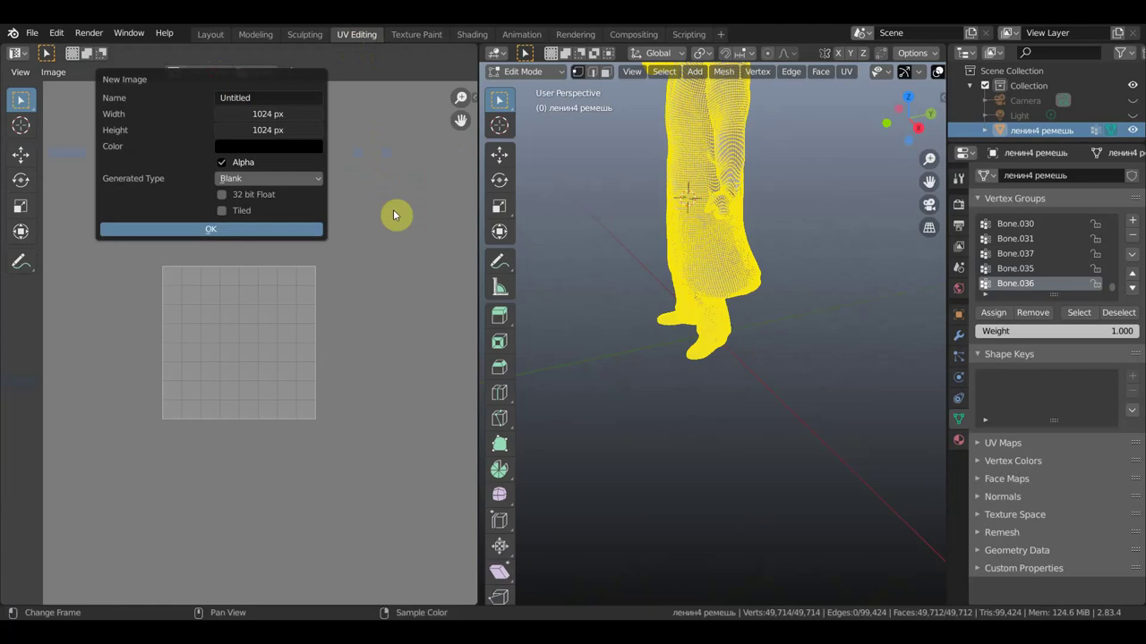
{"action": "left_click", "coordinate": [251, 230]}
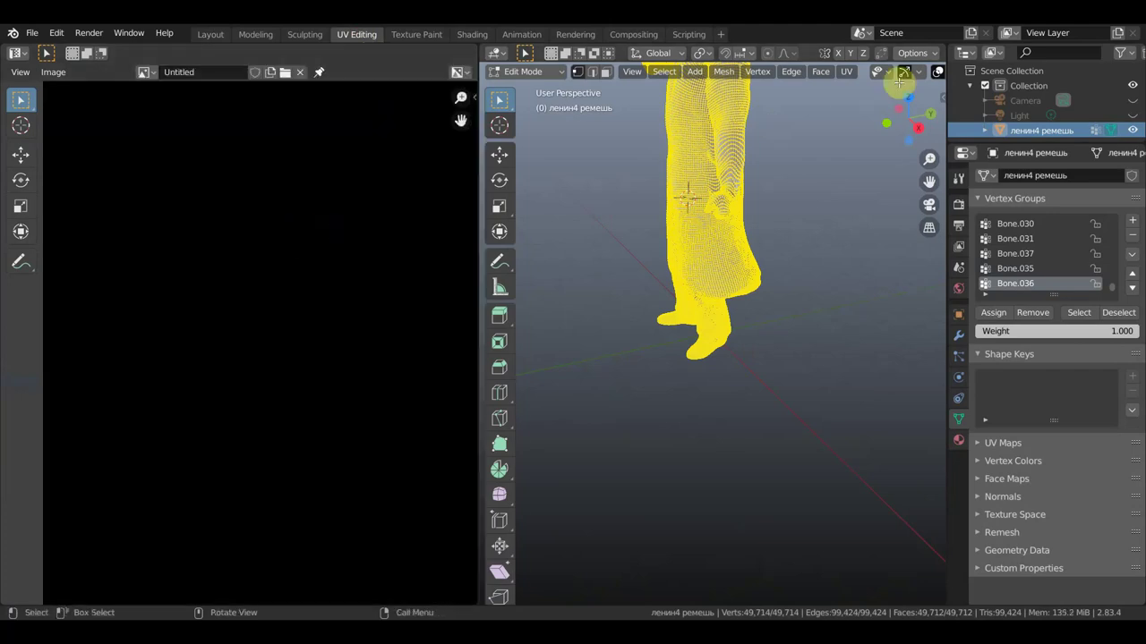
Enable live unwrap and Smart UV Project the mesh with 0.03 island margin and area weight
{"action": "left_click", "coordinate": [846, 74]}
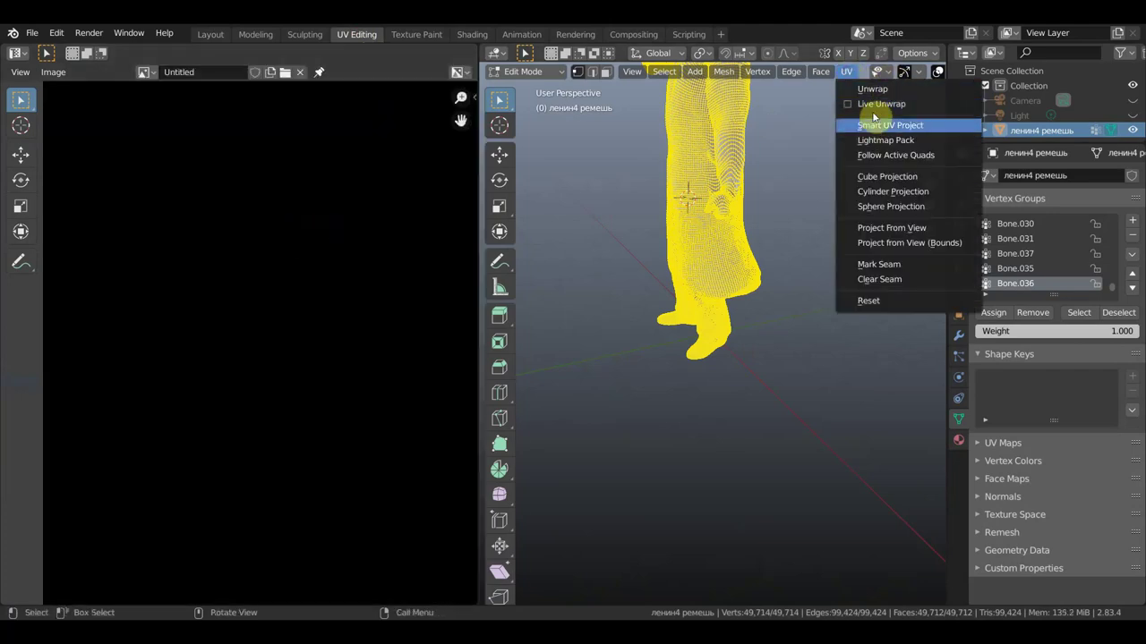
{"action": "left_click", "coordinate": [850, 104]}
{"action": "left_click", "coordinate": [847, 73]}
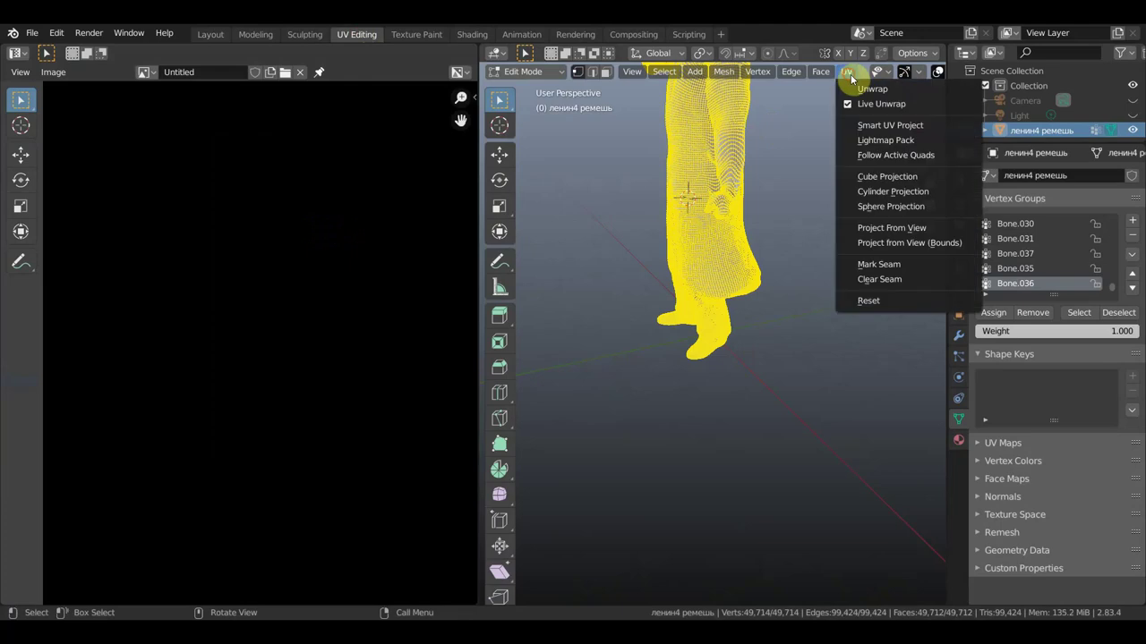
{"action": "left_click", "coordinate": [873, 130]}
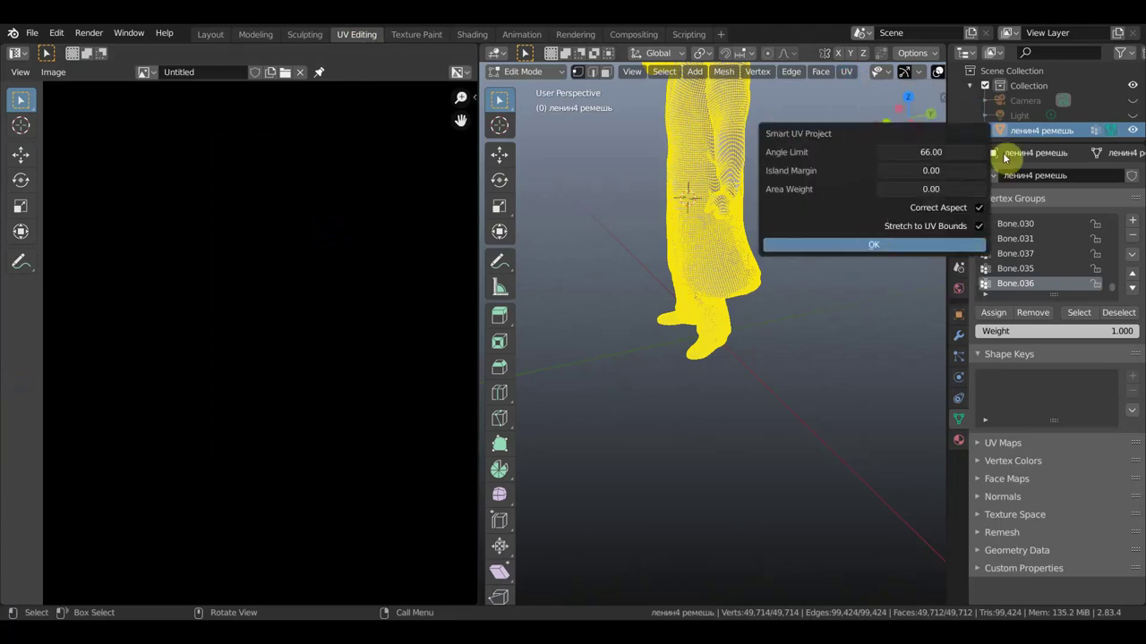
{"action": "left_click", "coordinate": [983, 171]}
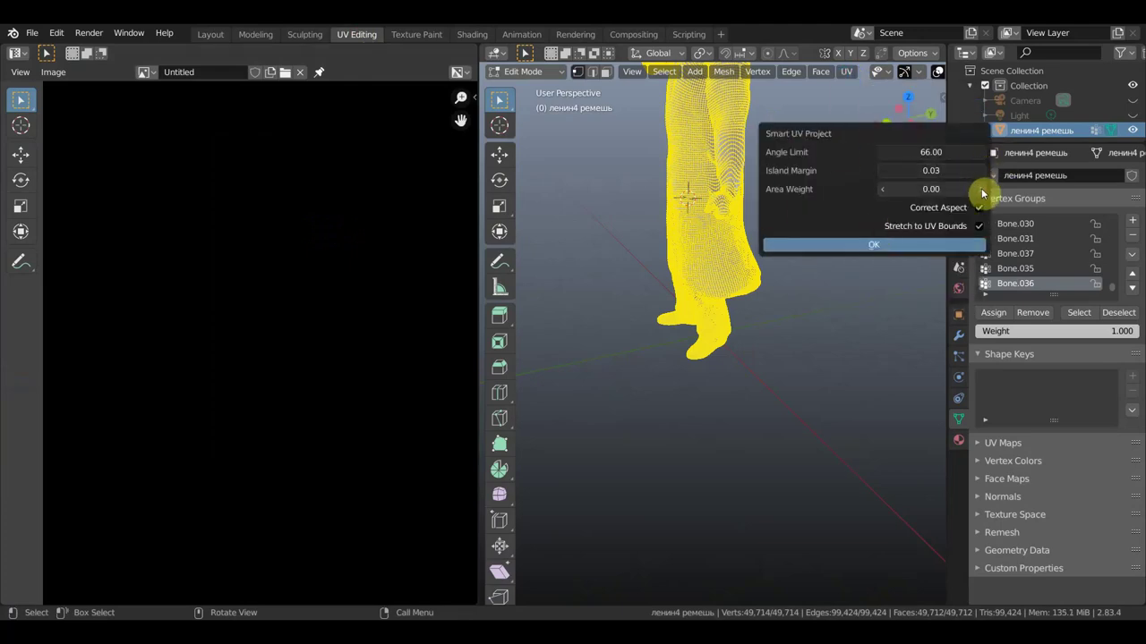
{"action": "left_click", "coordinate": [981, 189]}
{"action": "left_click", "coordinate": [875, 245]}
{"action": "key", "text": "Return"}
{"action": "scroll", "coordinate": [251, 326], "scroll_direction": "up", "scroll_amount": 2}
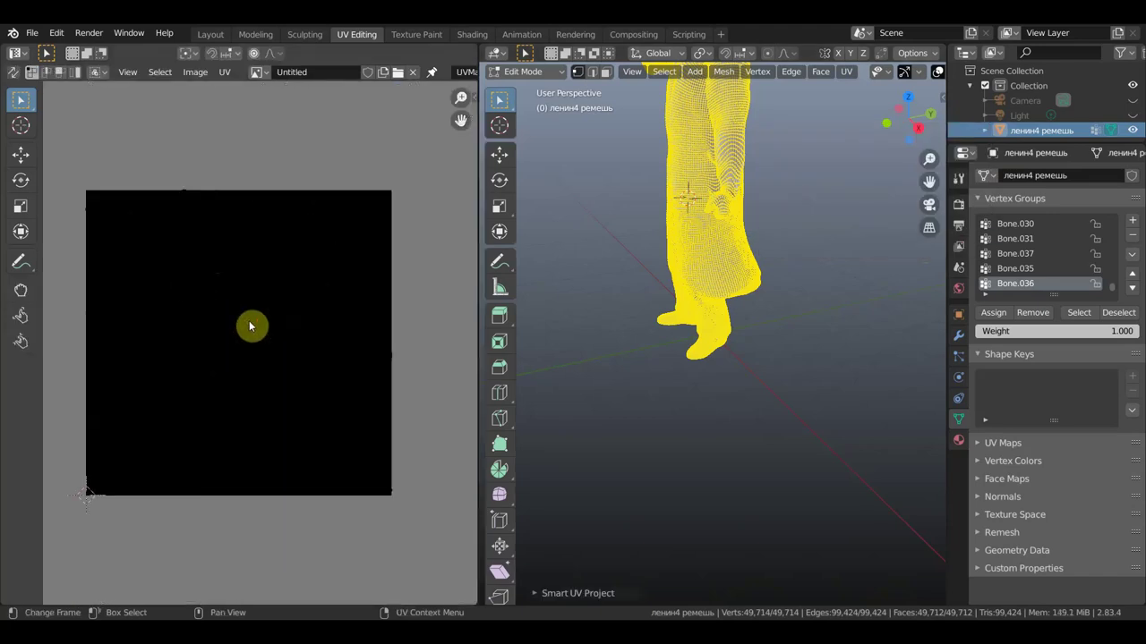
{"action": "key", "text": "a"}
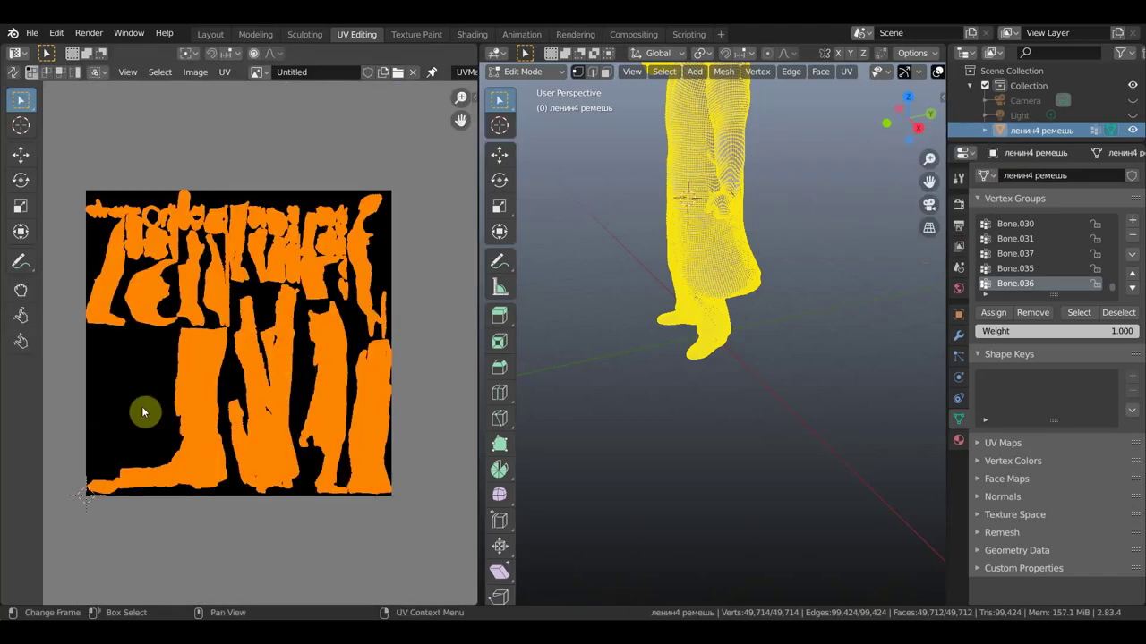
In Layout, set the statue's Base Color to an Image Texture using the grey stone image
{"action": "left_click", "coordinate": [206, 35]}
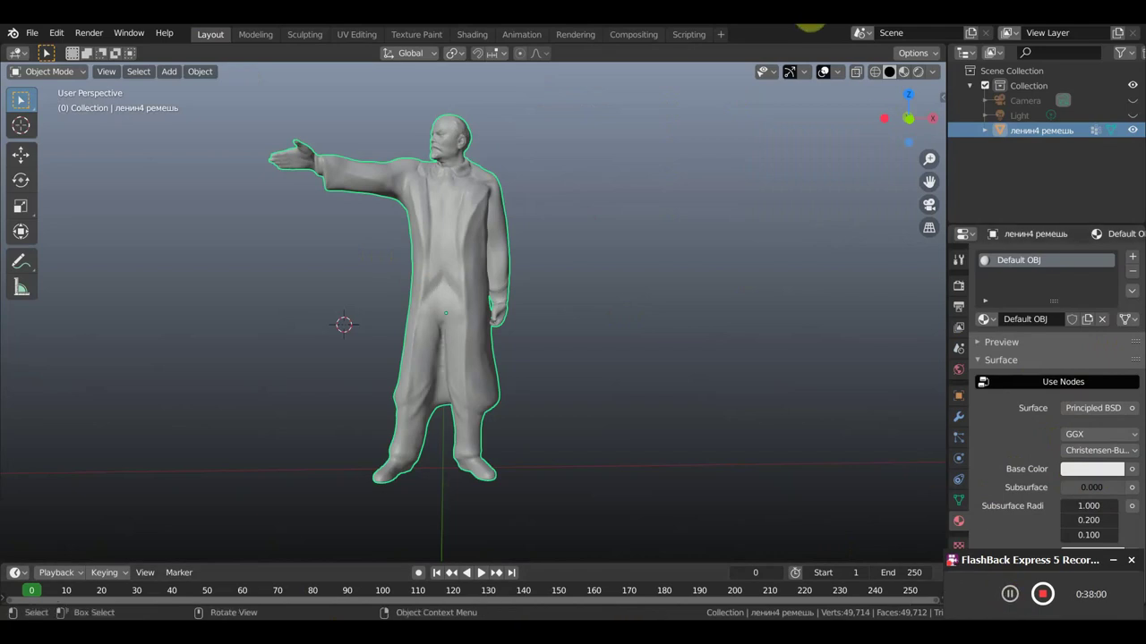
{"action": "left_click", "coordinate": [1132, 471]}
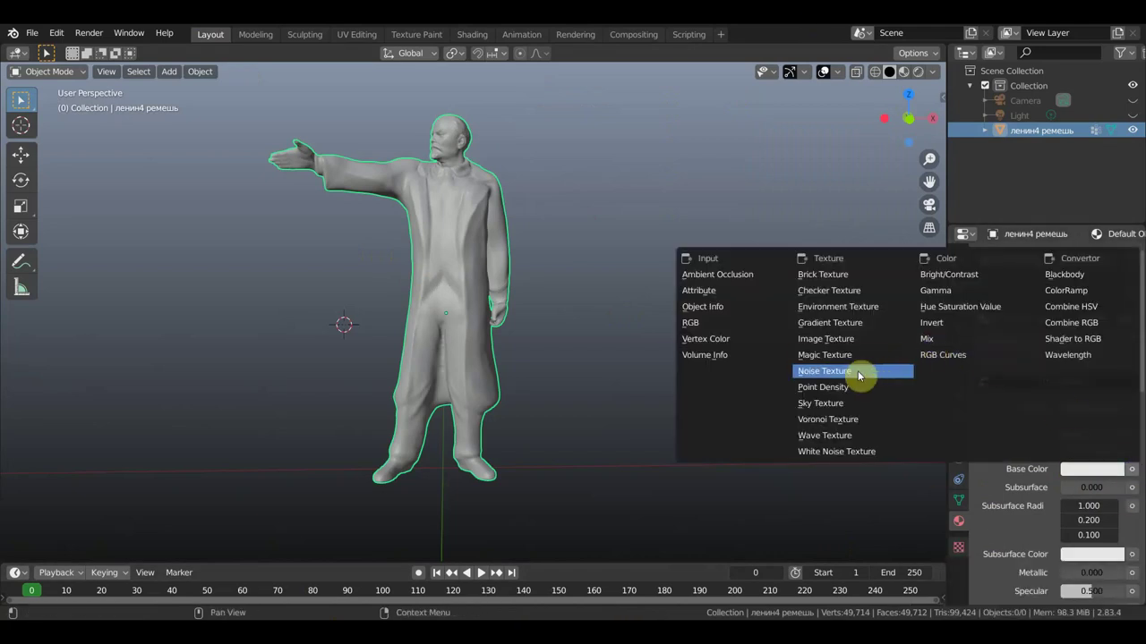
{"action": "left_click", "coordinate": [837, 339]}
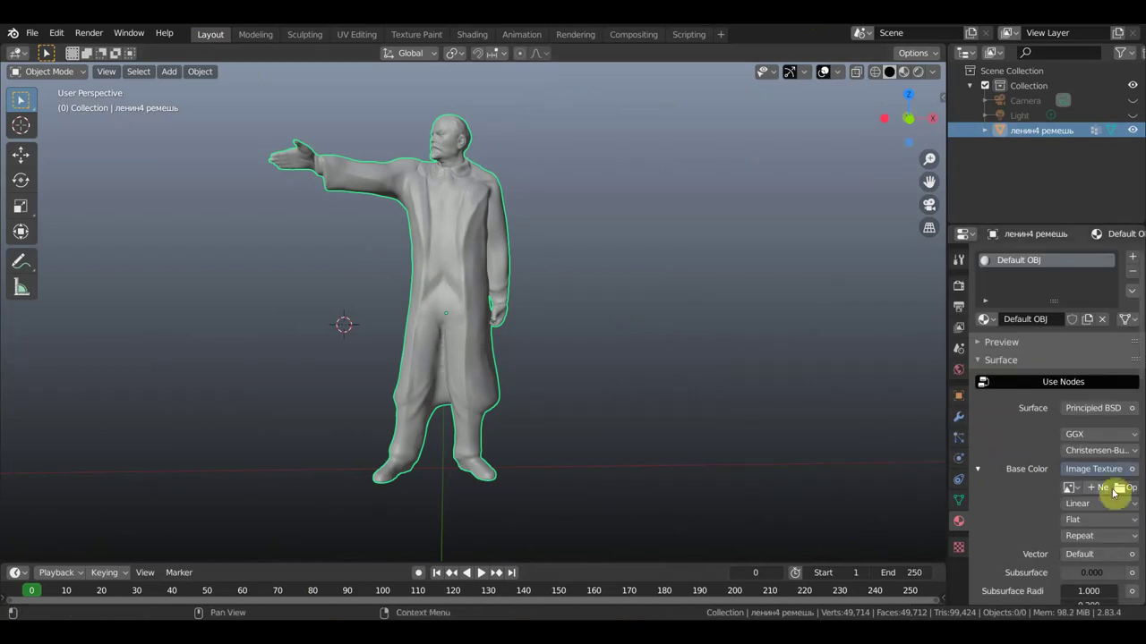
{"action": "left_click", "coordinate": [1119, 487]}
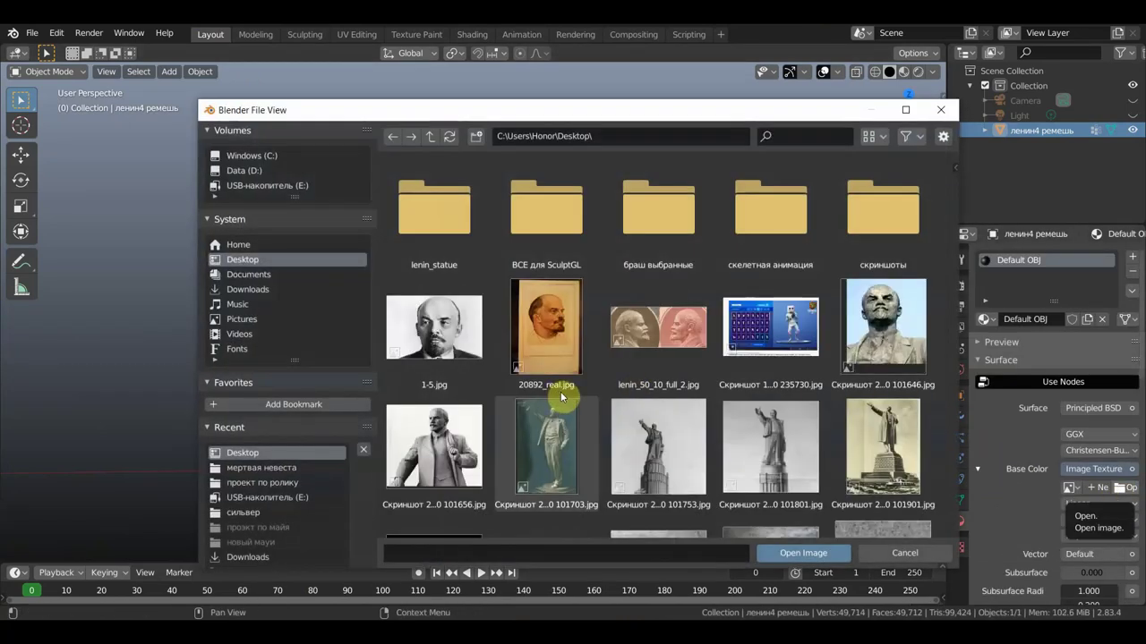
{"action": "scroll", "coordinate": [588, 388], "scroll_direction": "down", "scroll_amount": 2}
{"action": "scroll", "coordinate": [589, 394], "scroll_direction": "down", "scroll_amount": 2}
{"action": "scroll", "coordinate": [591, 394], "scroll_direction": "down", "scroll_amount": 1}
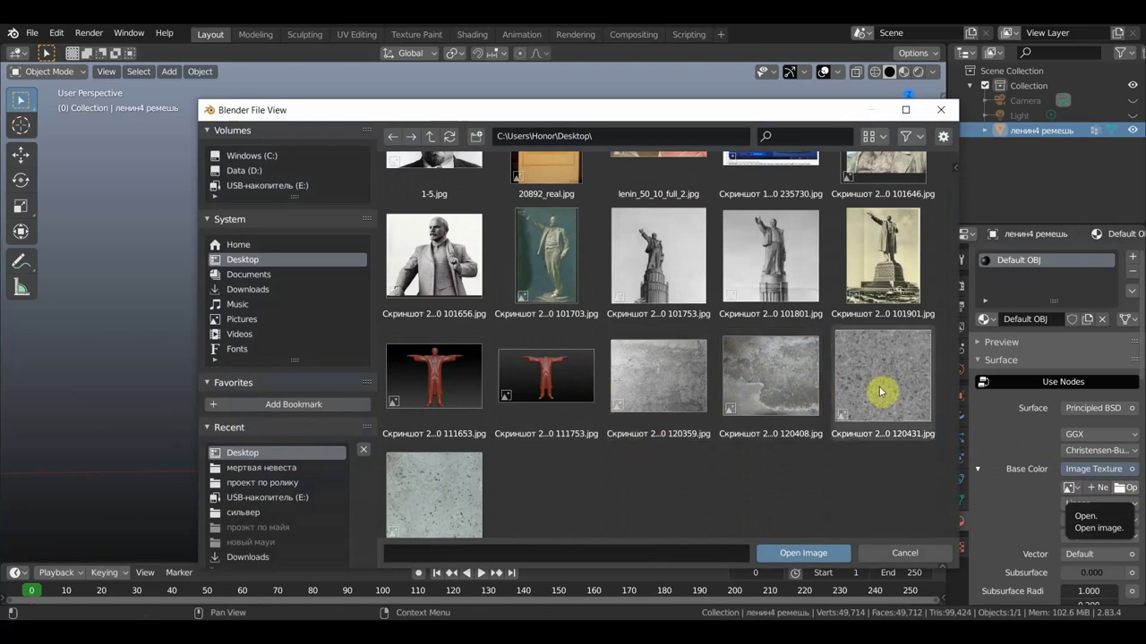
{"action": "left_click", "coordinate": [664, 391]}
{"action": "left_click", "coordinate": [810, 554]}
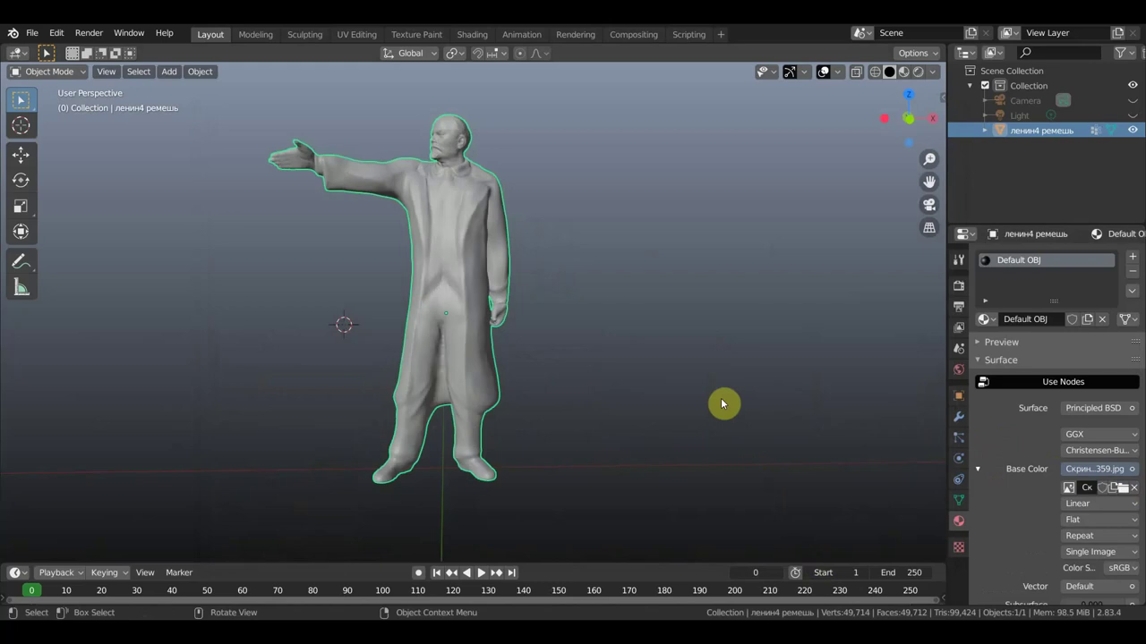
Switch to Material Preview shading to see the stone surface on the statue
{"action": "left_click", "coordinate": [904, 73]}
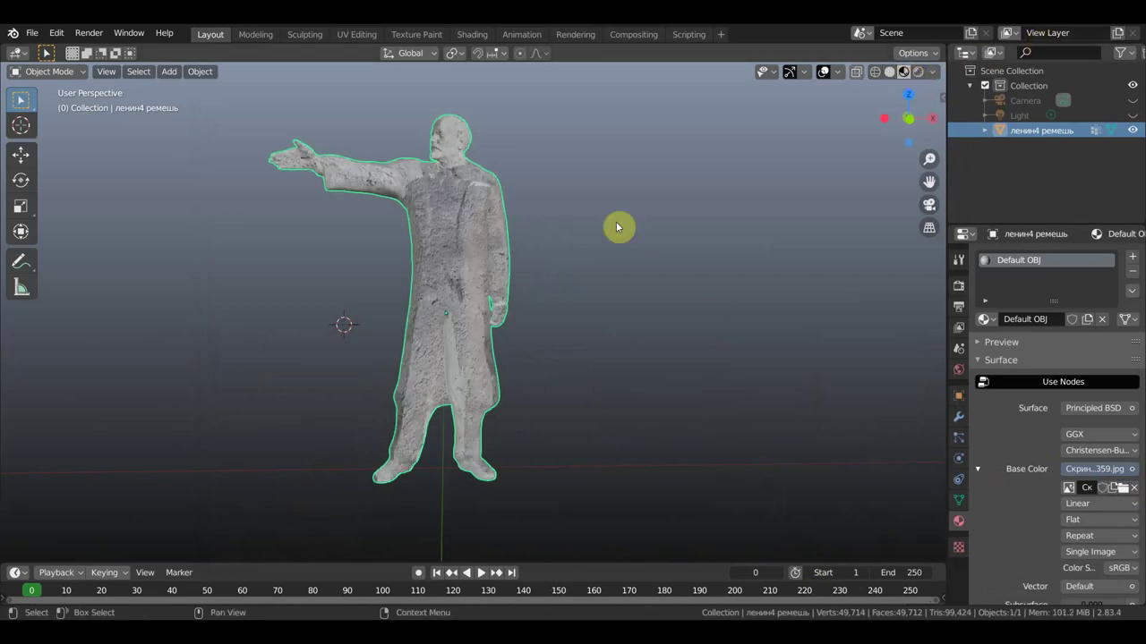
{"action": "scroll", "coordinate": [549, 271], "scroll_direction": "up", "scroll_amount": 1}
{"action": "scroll", "coordinate": [552, 275], "scroll_direction": "up", "scroll_amount": 2}
{"action": "scroll", "coordinate": [564, 278], "scroll_direction": "down", "scroll_amount": 1}
{"action": "scroll", "coordinate": [574, 282], "scroll_direction": "down", "scroll_amount": 1}
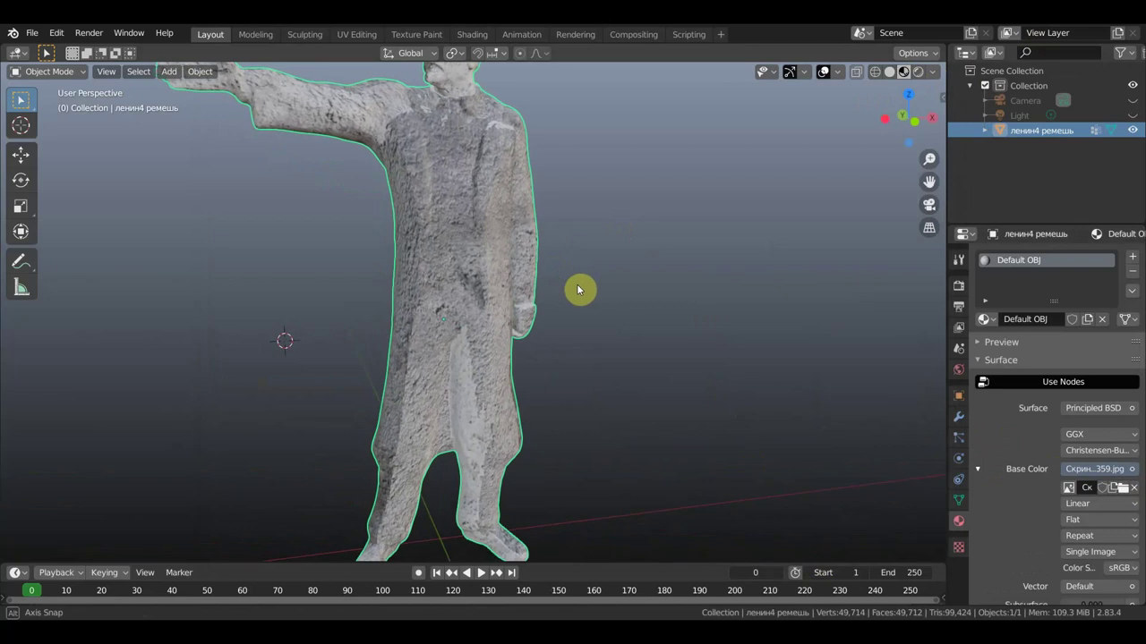
{"action": "scroll", "coordinate": [577, 286], "scroll_direction": "down", "scroll_amount": 1}
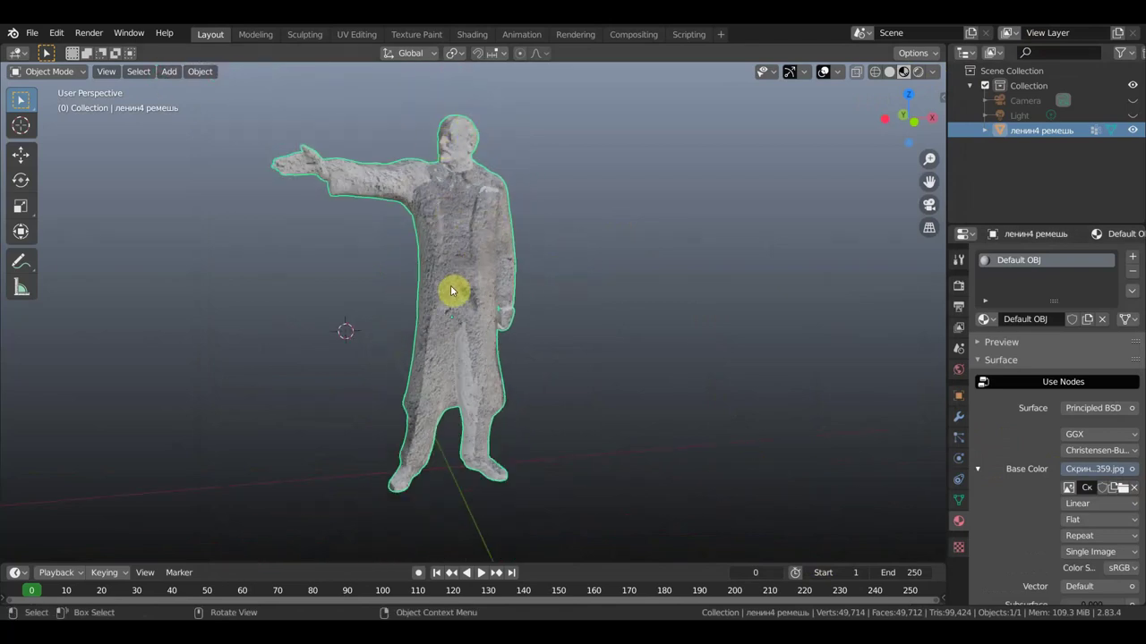
Frame the Image Texture, Principled BSDF and Material Output nodes in the Shading workspace
{"action": "left_click", "coordinate": [360, 38]}
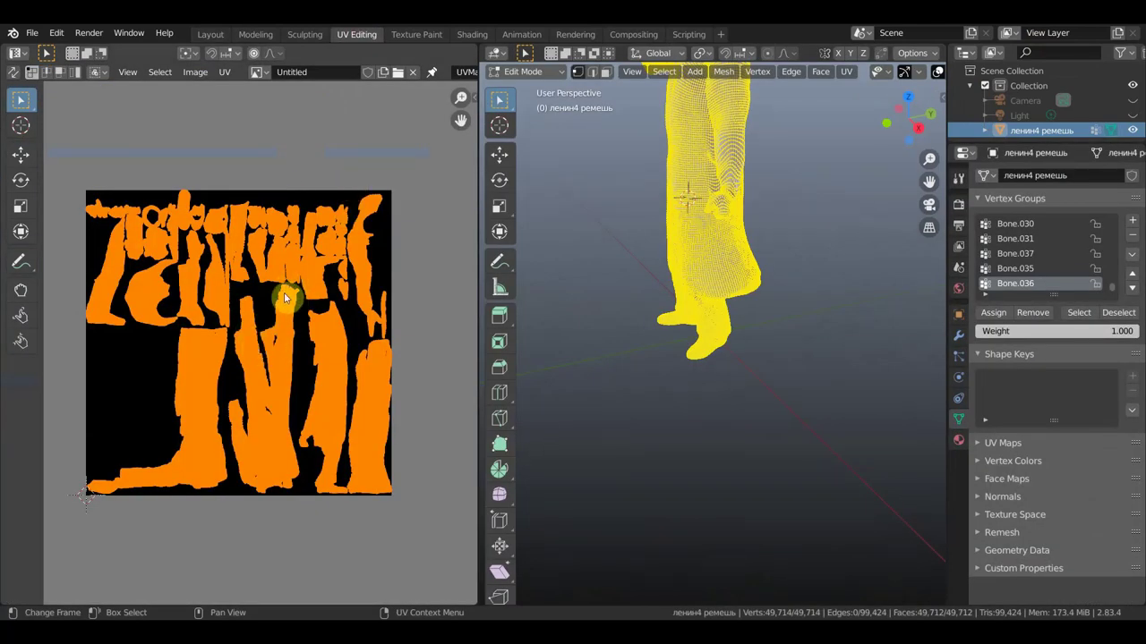
{"action": "scroll", "coordinate": [287, 296], "scroll_direction": "down", "scroll_amount": 2}
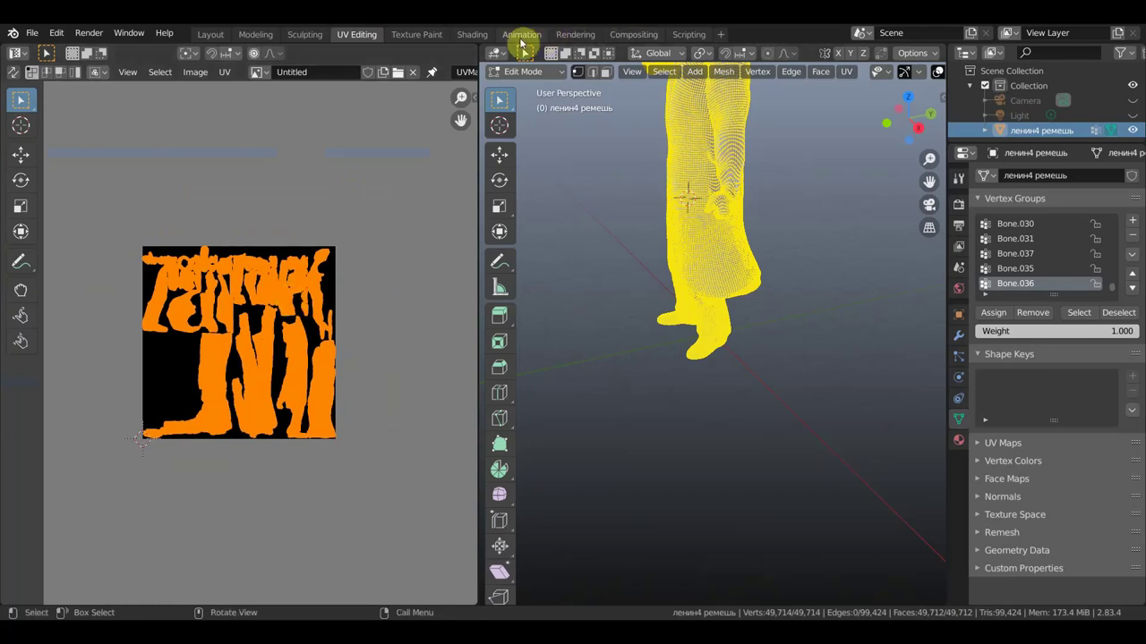
{"action": "left_click", "coordinate": [523, 36]}
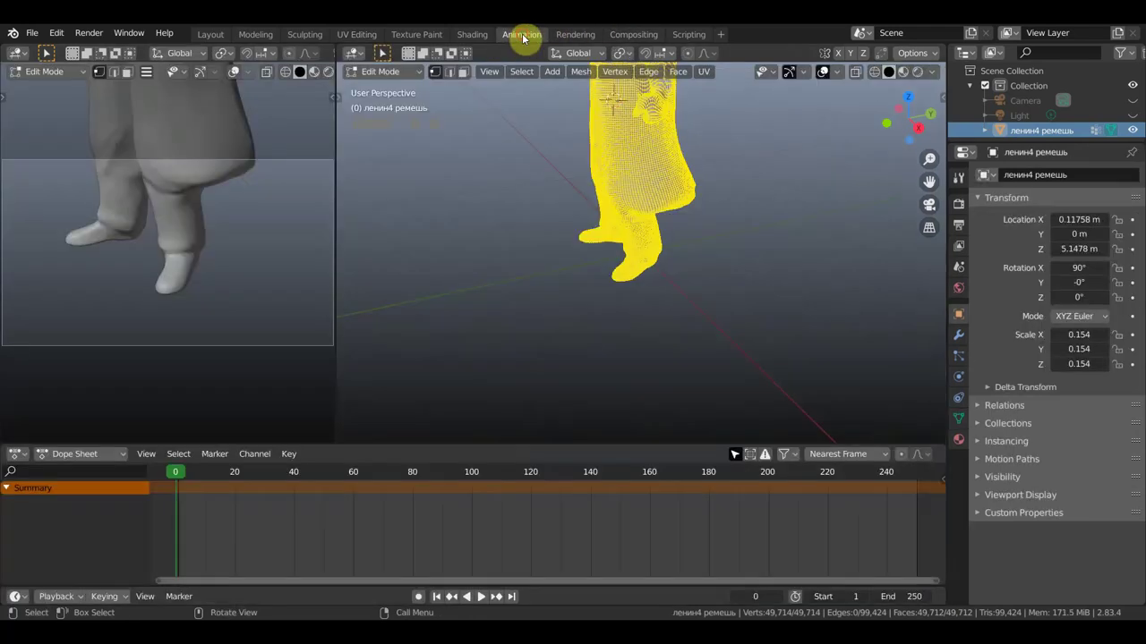
{"action": "left_click", "coordinate": [473, 34]}
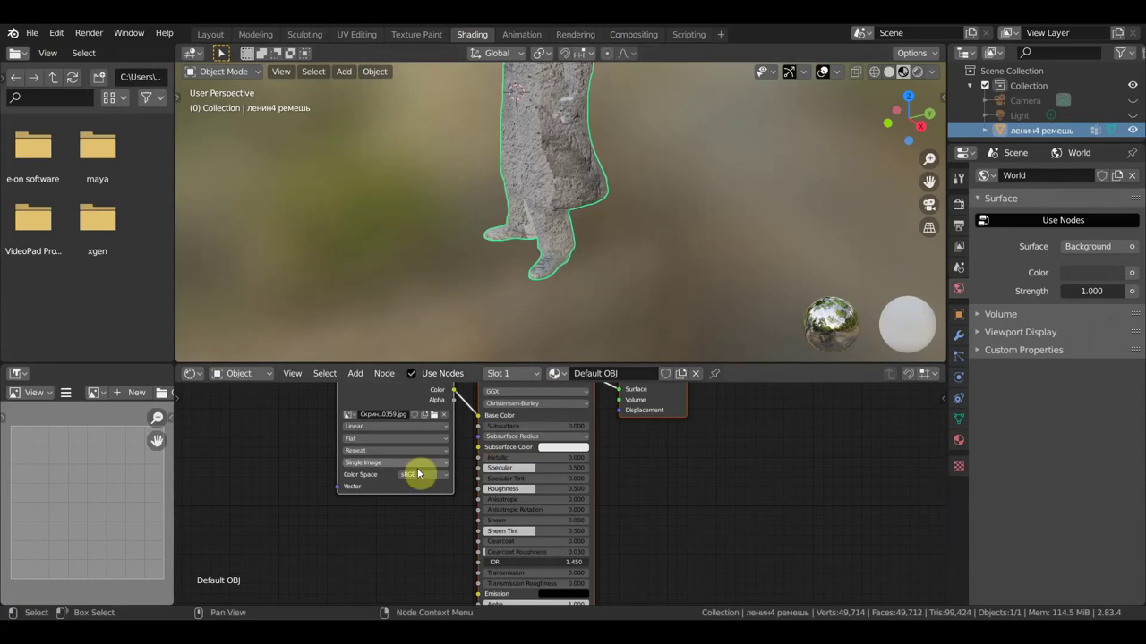
{"action": "key", "text": "Home"}
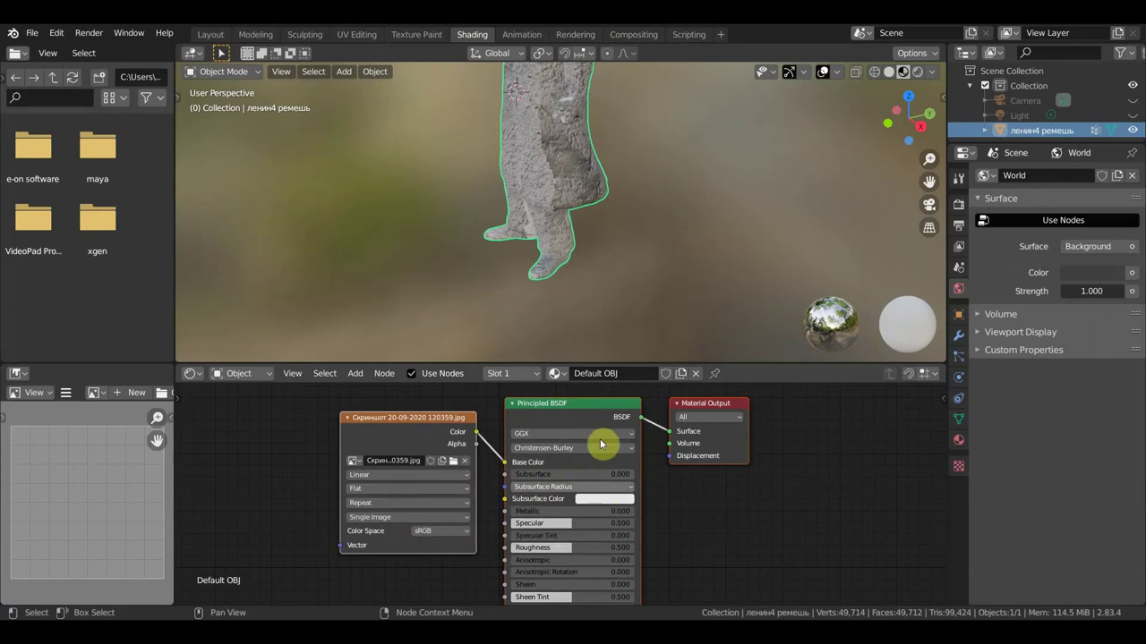
In the Texture Paint workspace, orbit to see the whole statue and put its mesh into Edit Mode
{"action": "left_click", "coordinate": [410, 36]}
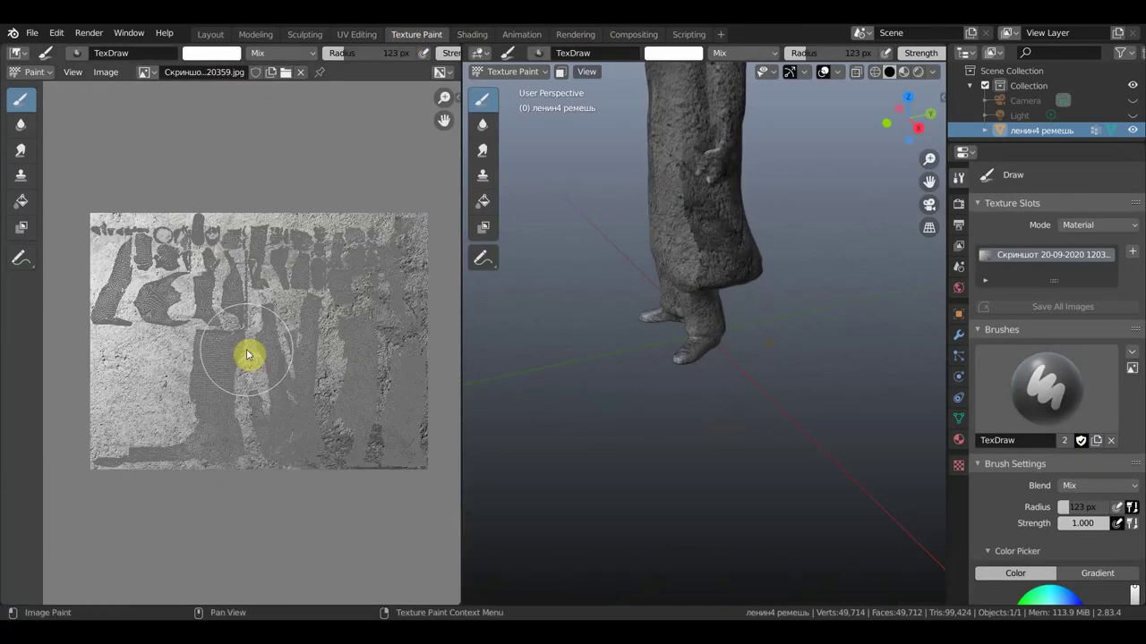
{"action": "mouse_move", "coordinate": [657, 328]}
{"action": "middle_mouse_down"}
{"action": "mouse_move", "coordinate": [719, 321]}
{"action": "mouse_move", "coordinate": [799, 434]}
{"action": "mouse_move", "coordinate": [818, 485]}
{"action": "middle_mouse_up"}
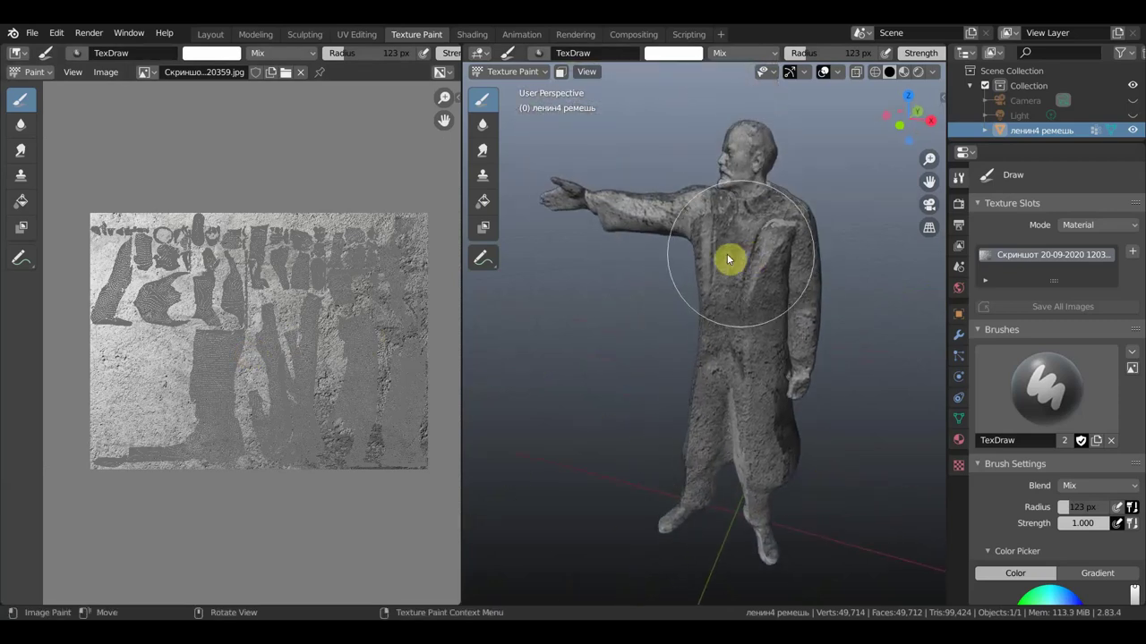
{"action": "left_click", "coordinate": [545, 72]}
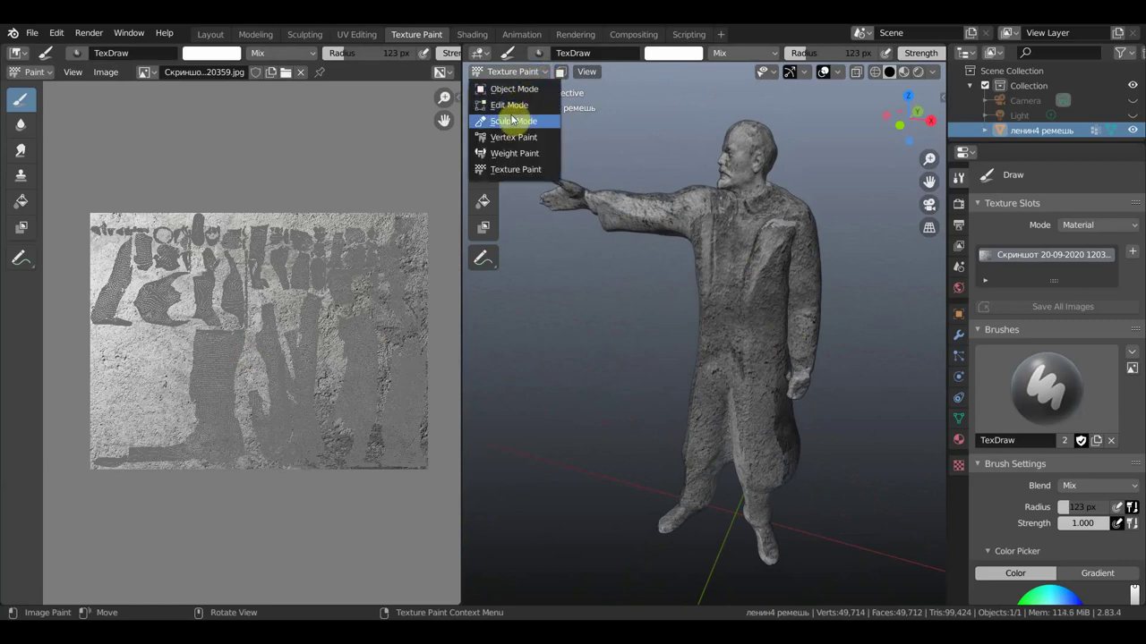
{"action": "left_click", "coordinate": [516, 108]}
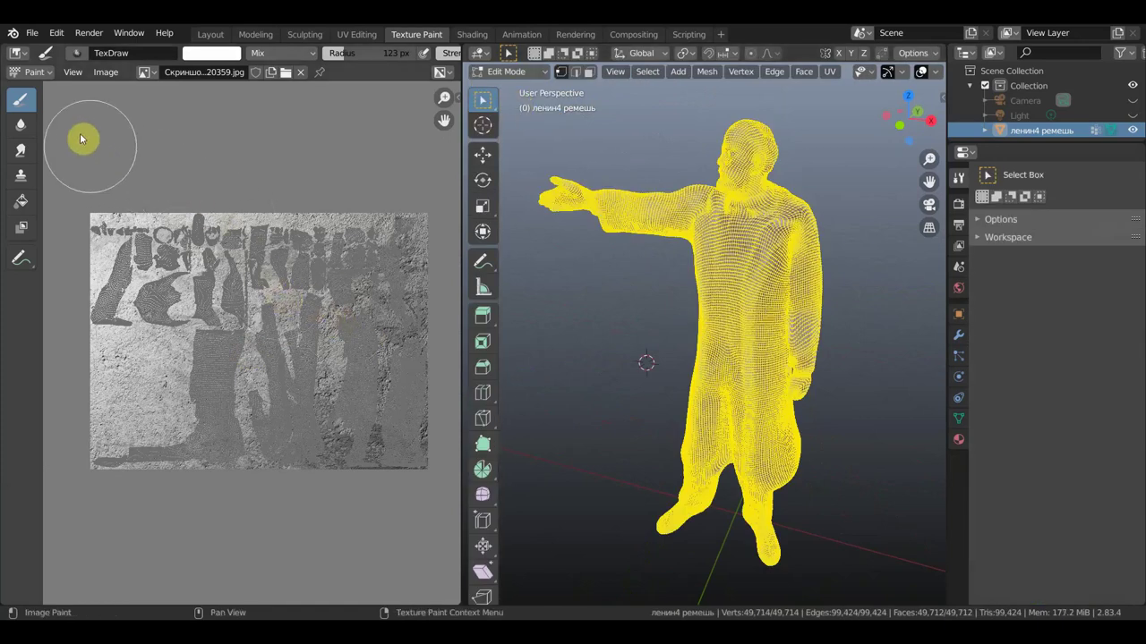
{"action": "left_click", "coordinate": [50, 73]}
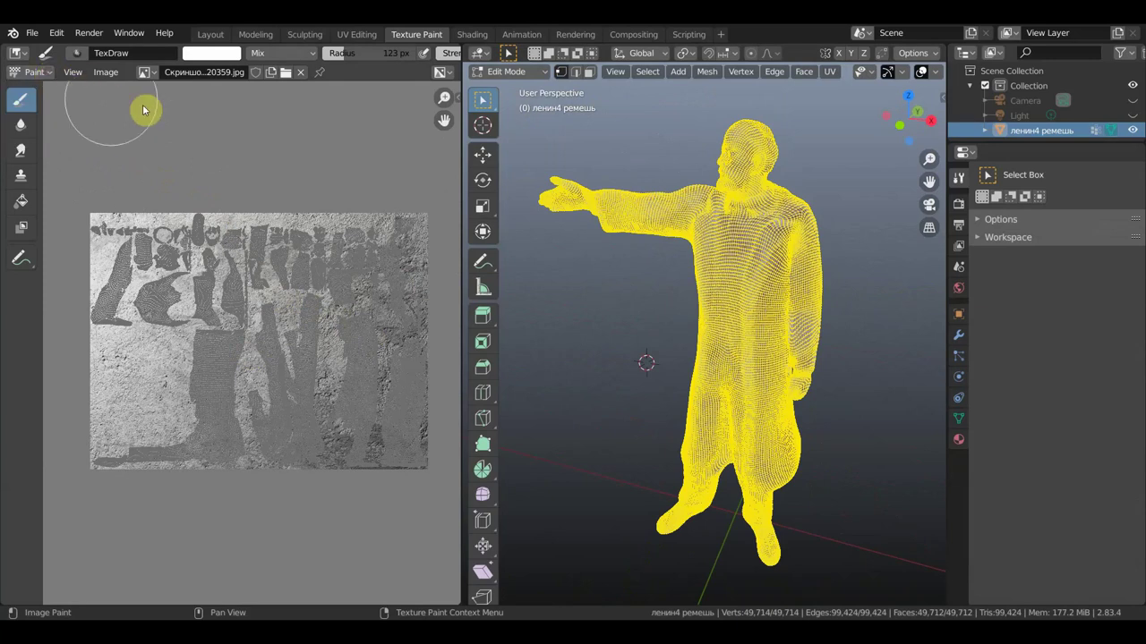
Scale the UV islands up about 1.79×, then view the textured statue back in Layout
{"action": "left_click", "coordinate": [356, 34]}
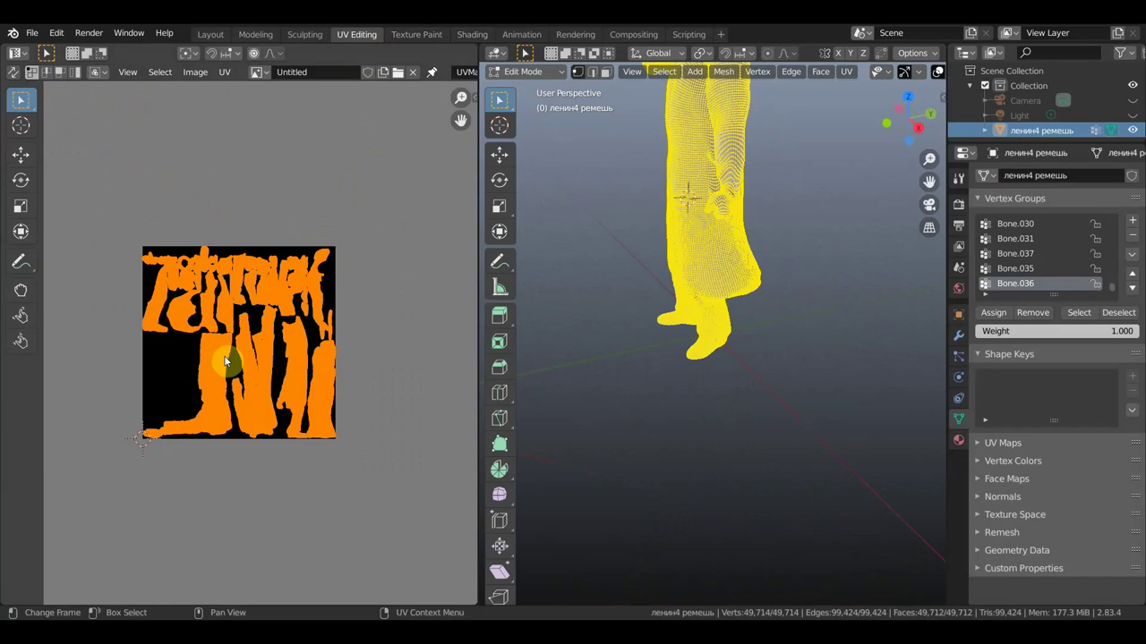
{"action": "key", "text": "s"}
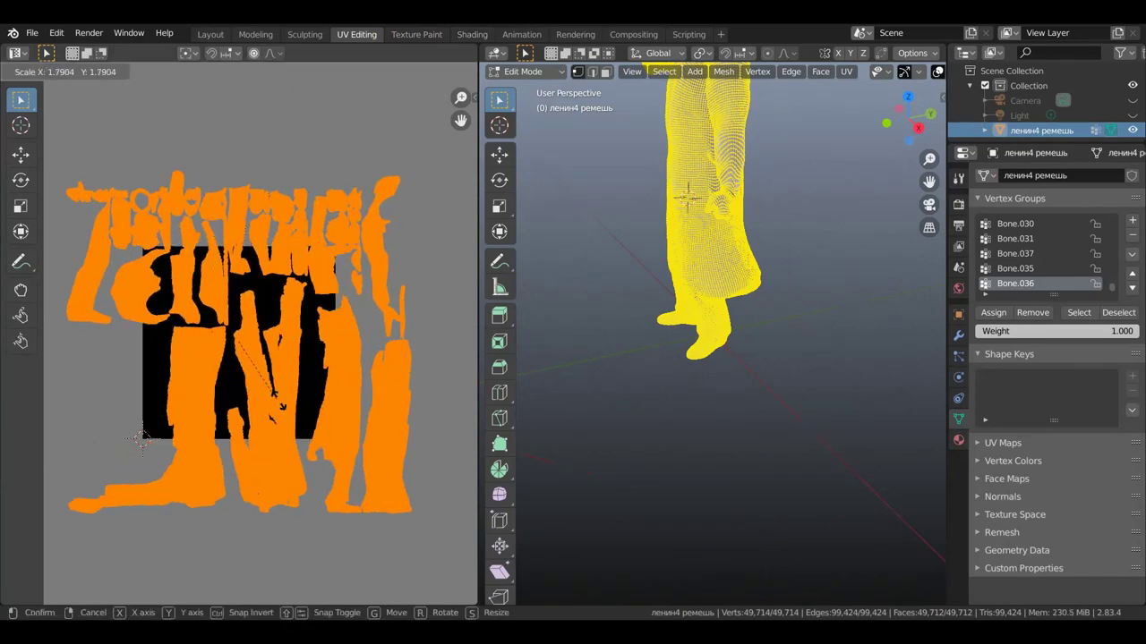
{"action": "left_click", "coordinate": [309, 424]}
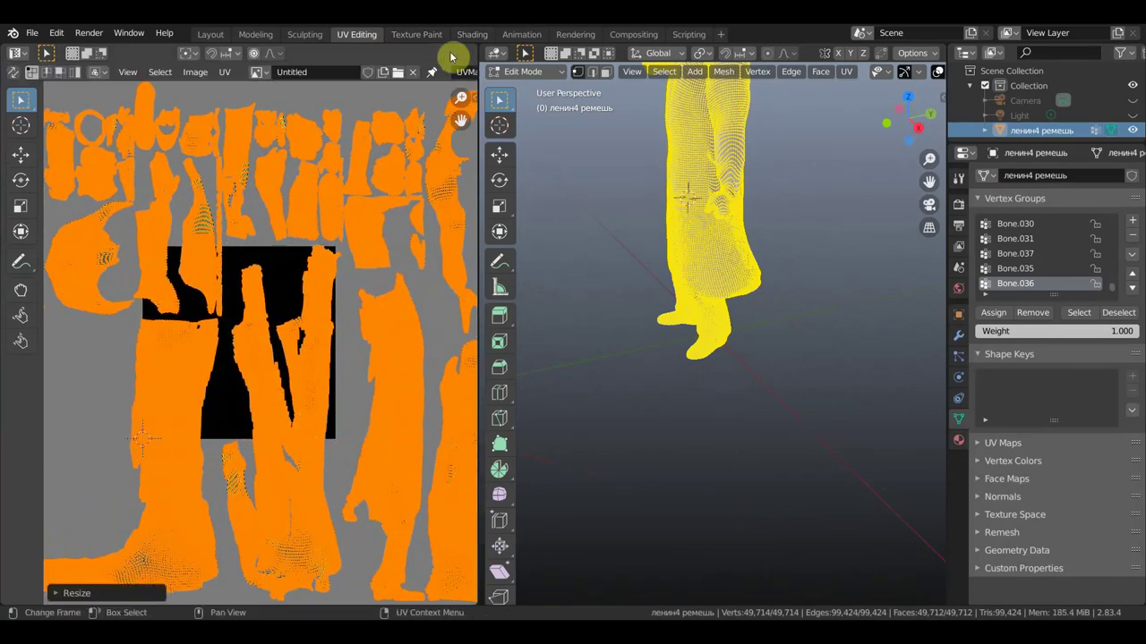
{"action": "left_click", "coordinate": [210, 34]}
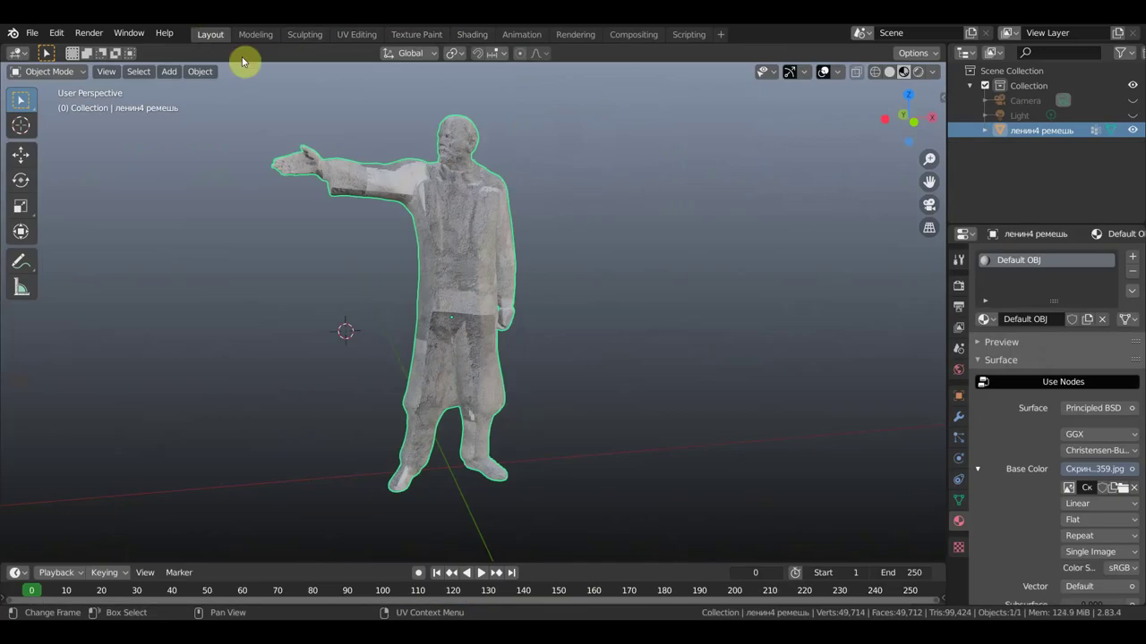
{"action": "scroll", "coordinate": [572, 285], "scroll_direction": "up", "scroll_amount": 2}
{"action": "scroll", "coordinate": [569, 288], "scroll_direction": "down", "scroll_amount": 2}
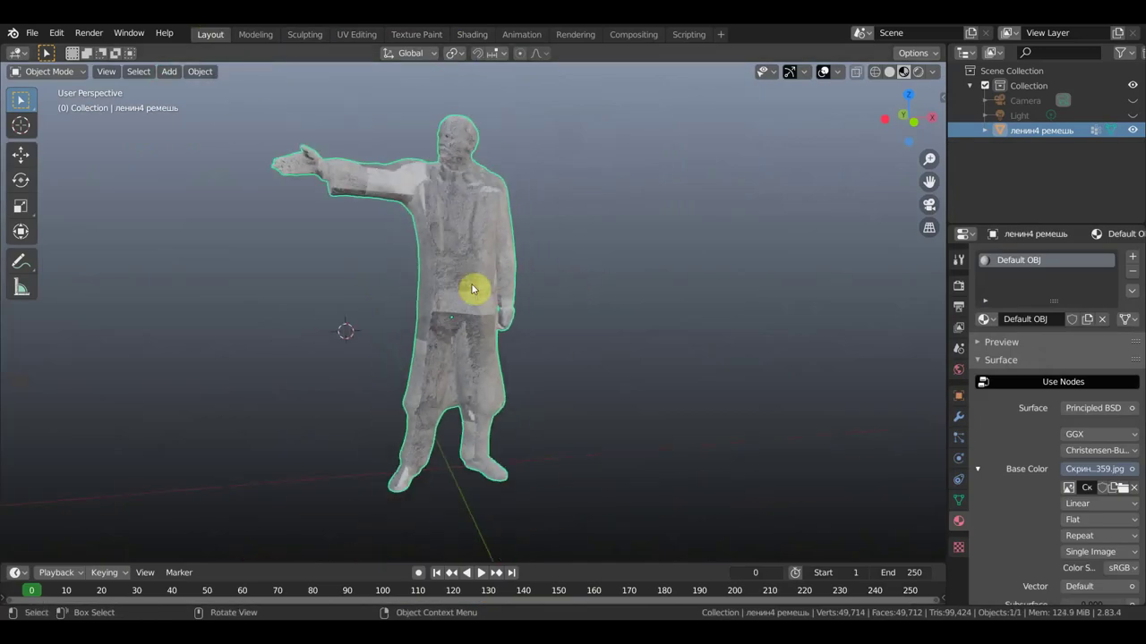
{"action": "mouse_move", "coordinate": [309, 286]}
{"action": "middle_mouse_down"}
{"action": "mouse_move", "coordinate": [274, 286]}
{"action": "mouse_move", "coordinate": [535, 299]}
{"action": "mouse_move", "coordinate": [296, 287]}
{"action": "mouse_move", "coordinate": [391, 307]}
{"action": "middle_mouse_up"}
Replace the Base Color image with the lighter speckled stone screenshot ending 120447.jpg
{"action": "left_click", "coordinate": [1125, 490]}
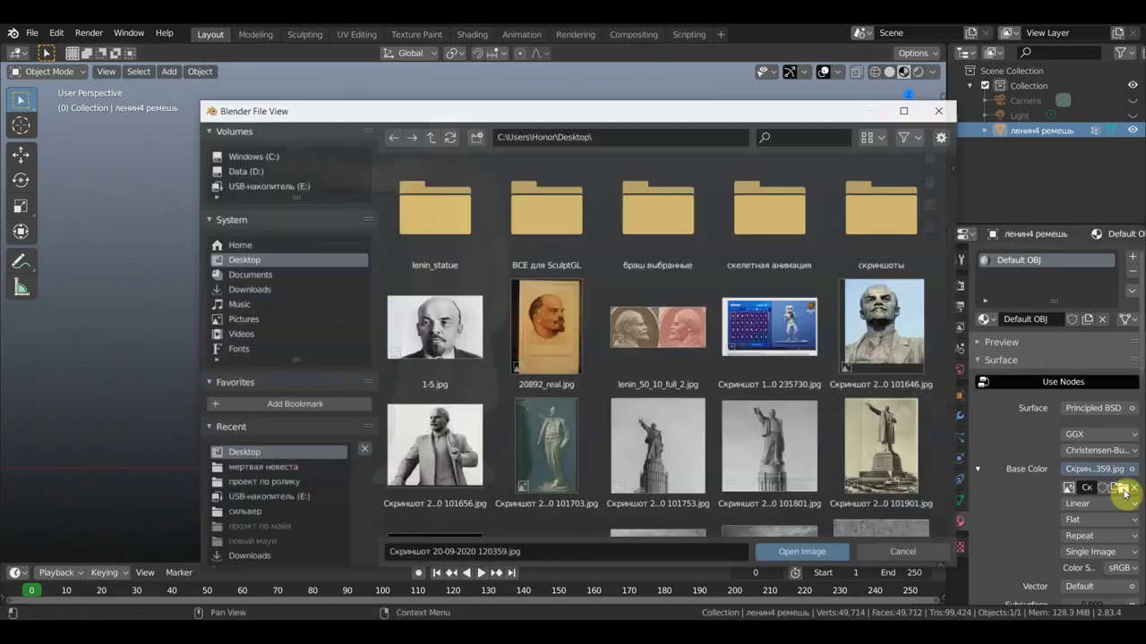
{"action": "scroll", "coordinate": [686, 391], "scroll_direction": "down", "scroll_amount": 3}
{"action": "scroll", "coordinate": [705, 400], "scroll_direction": "down", "scroll_amount": 2}
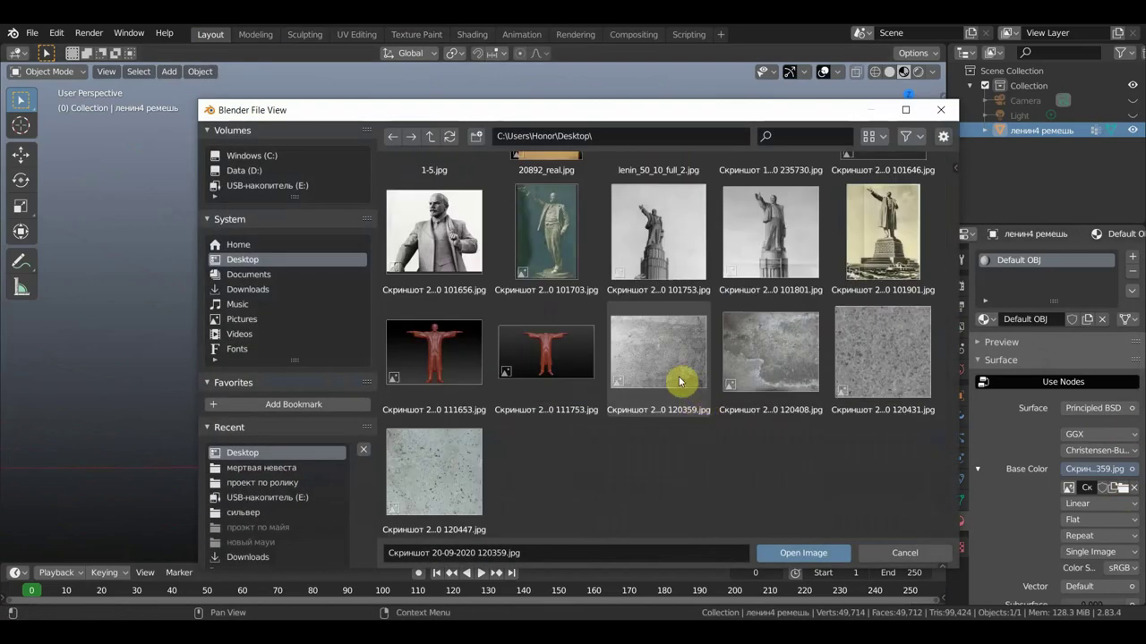
{"action": "left_click", "coordinate": [433, 481]}
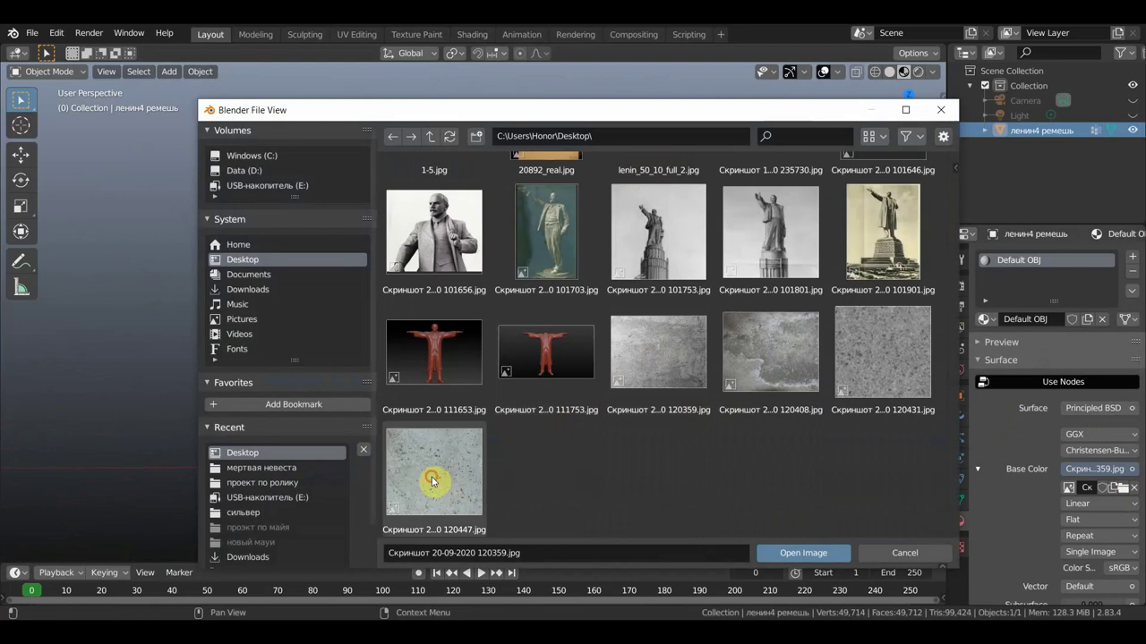
{"action": "left_click", "coordinate": [801, 553]}
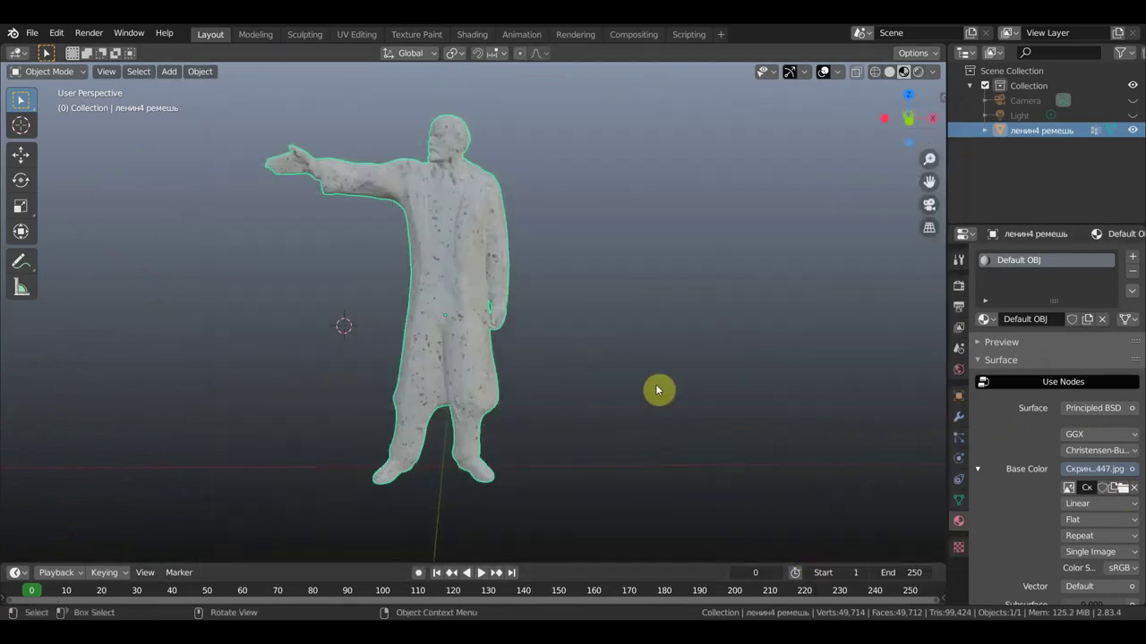
Switch the textured statue into Edit Mode
{"action": "scroll", "coordinate": [651, 374], "scroll_direction": "up", "scroll_amount": 2}
{"action": "scroll", "coordinate": [652, 373], "scroll_direction": "down", "scroll_amount": 2}
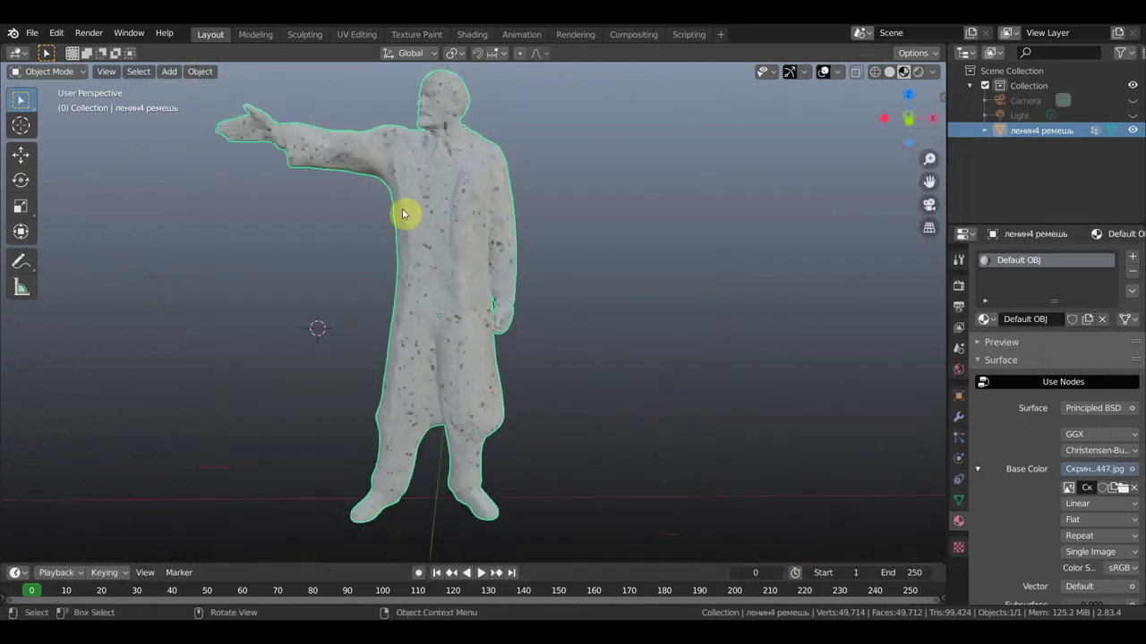
{"action": "scroll", "coordinate": [304, 191], "scroll_direction": "down", "scroll_amount": 2}
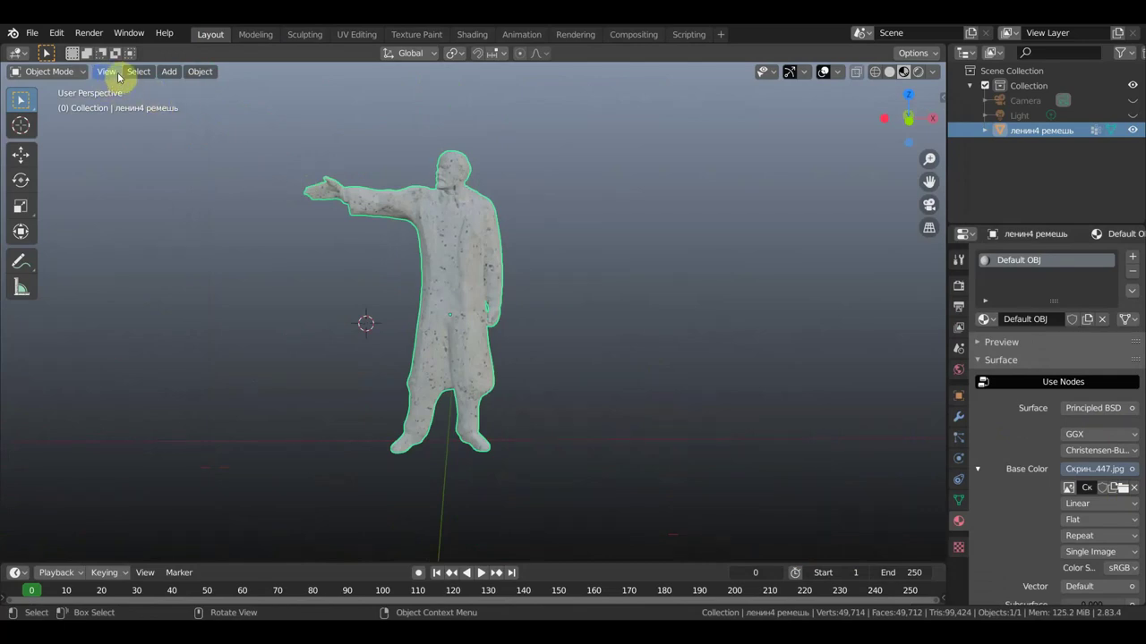
{"action": "left_click", "coordinate": [60, 77]}
{"action": "left_click", "coordinate": [58, 103]}
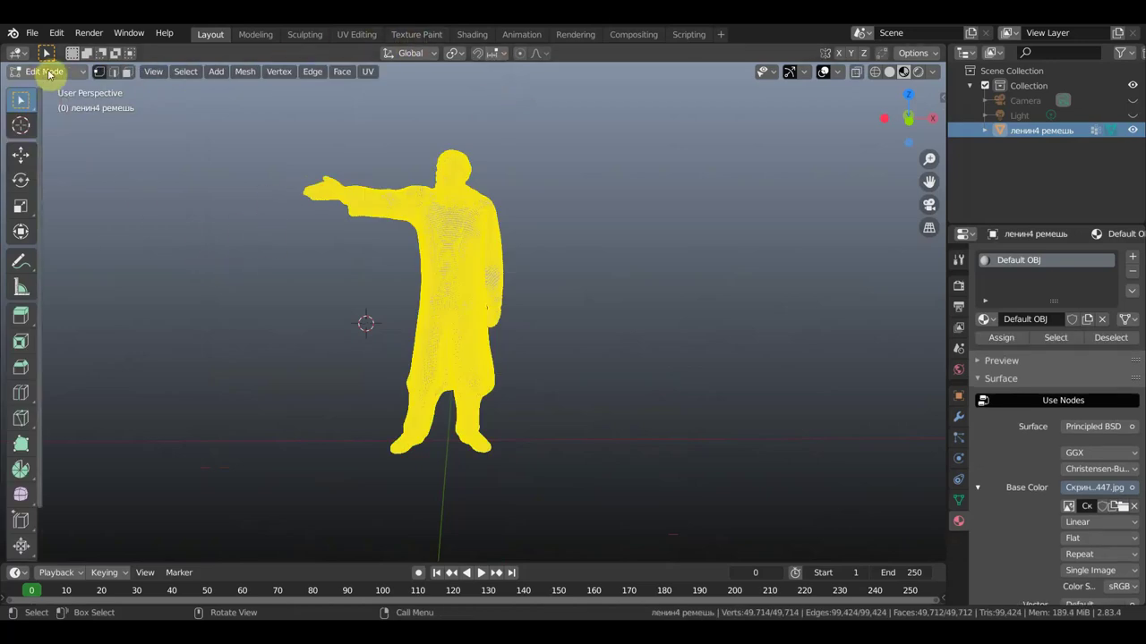
Rotate the UV islands about -90° and scale them up about 1.40×, then return to Layout in Object Mode
{"action": "left_click", "coordinate": [49, 73]}
{"action": "left_click", "coordinate": [54, 86]}
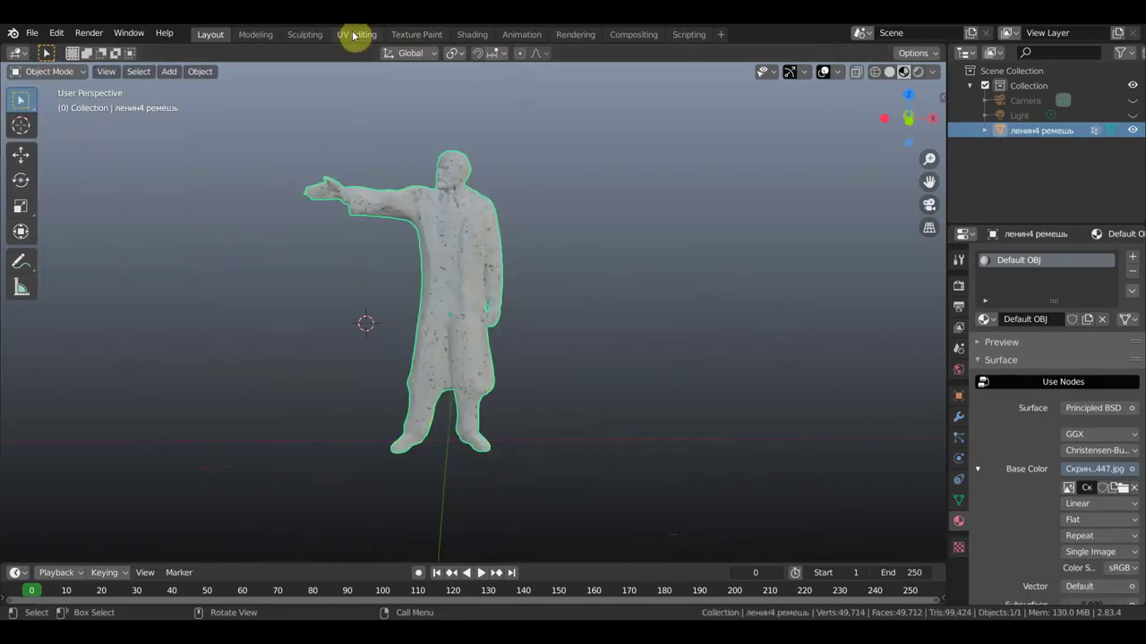
{"action": "left_click", "coordinate": [353, 35]}
{"action": "scroll", "coordinate": [313, 296], "scroll_direction": "down", "scroll_amount": 1}
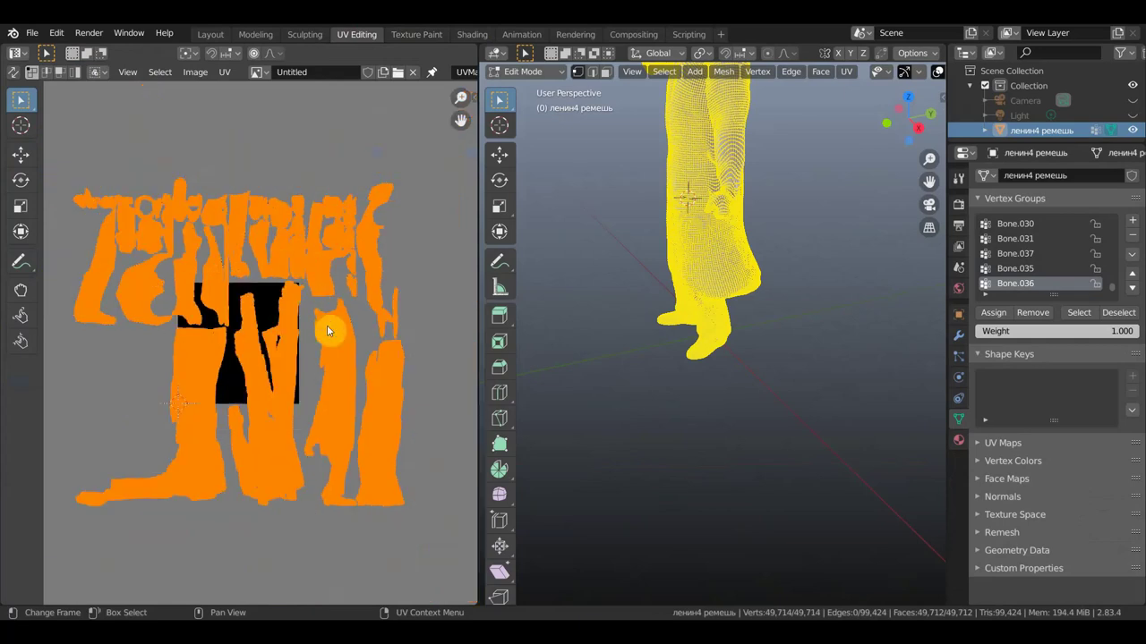
{"action": "key", "text": "r"}
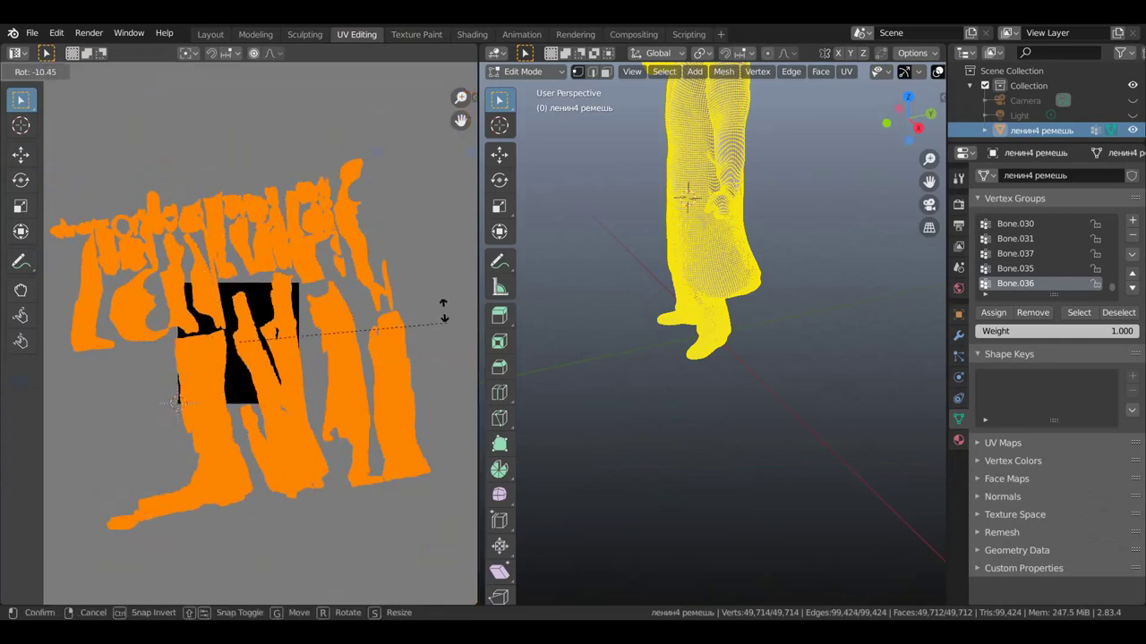
{"action": "left_click", "coordinate": [257, 127]}
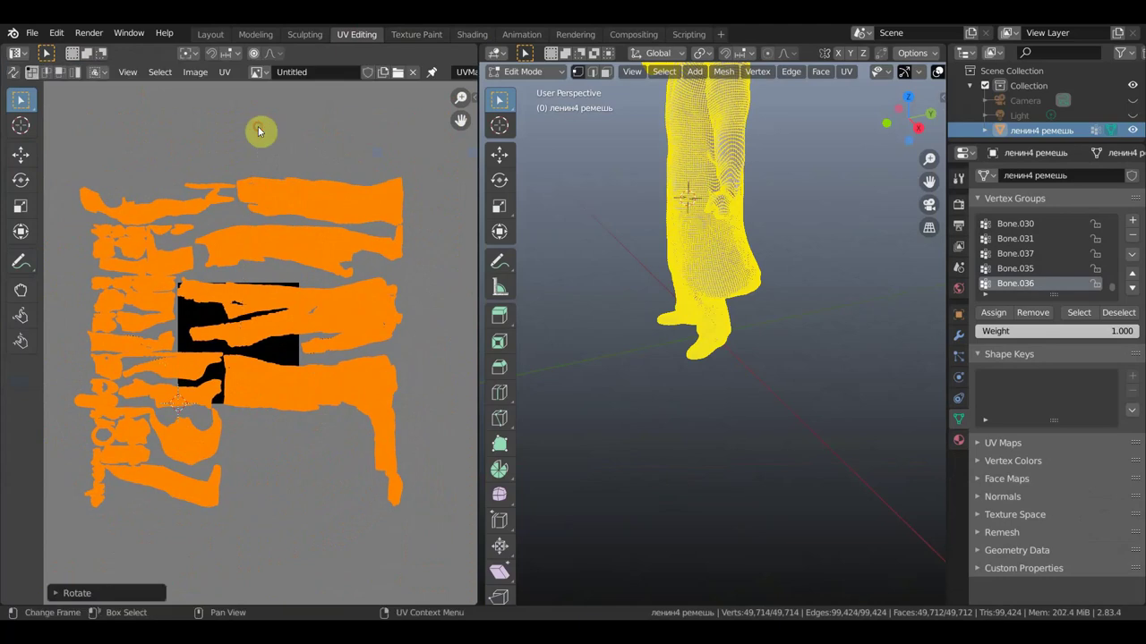
{"action": "key", "text": "s"}
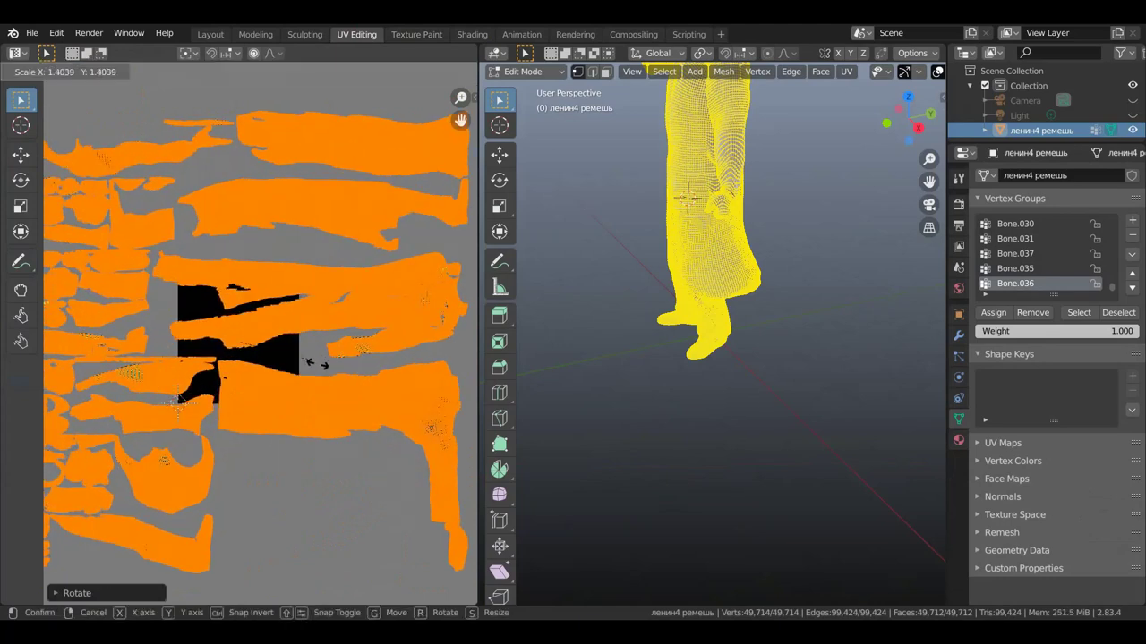
{"action": "left_click", "coordinate": [346, 391]}
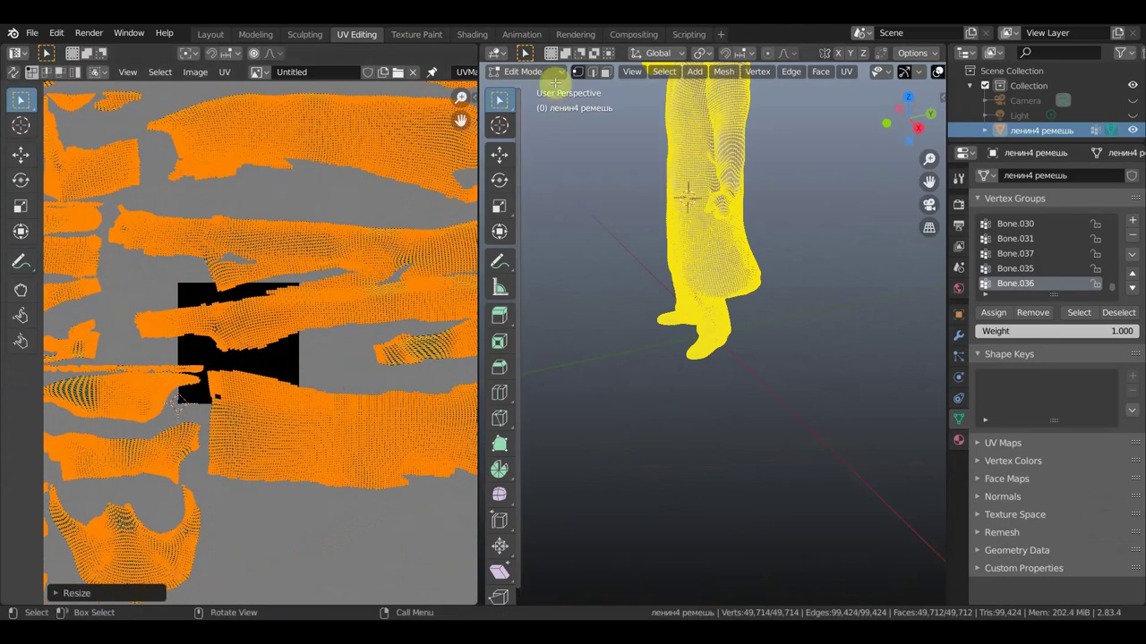
{"action": "left_click", "coordinate": [212, 38]}
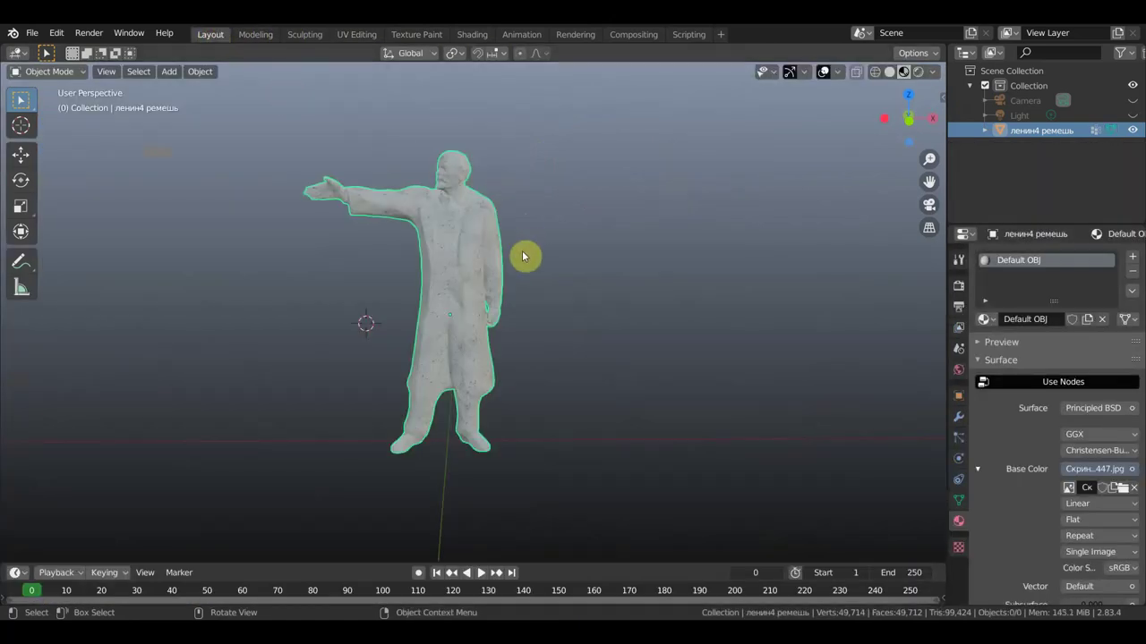
{"action": "scroll", "coordinate": [524, 257], "scroll_direction": "up", "scroll_amount": 5}
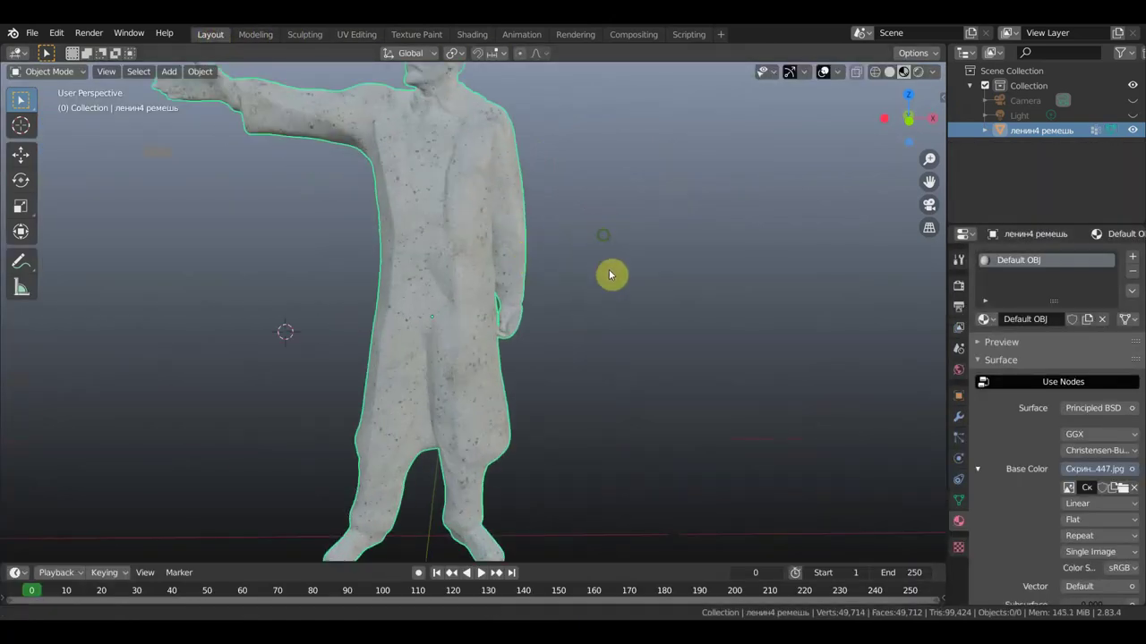
{"action": "scroll", "coordinate": [611, 274], "scroll_direction": "down", "scroll_amount": 2}
{"action": "scroll", "coordinate": [614, 289], "scroll_direction": "down", "scroll_amount": 2}
{"action": "mouse_move", "coordinate": [614, 289]}
{"action": "middle_mouse_down"}
{"action": "mouse_move", "coordinate": [655, 289]}
{"action": "mouse_move", "coordinate": [371, 281]}
{"action": "mouse_move", "coordinate": [620, 287]}
{"action": "mouse_move", "coordinate": [614, 260]}
{"action": "middle_mouse_up"}
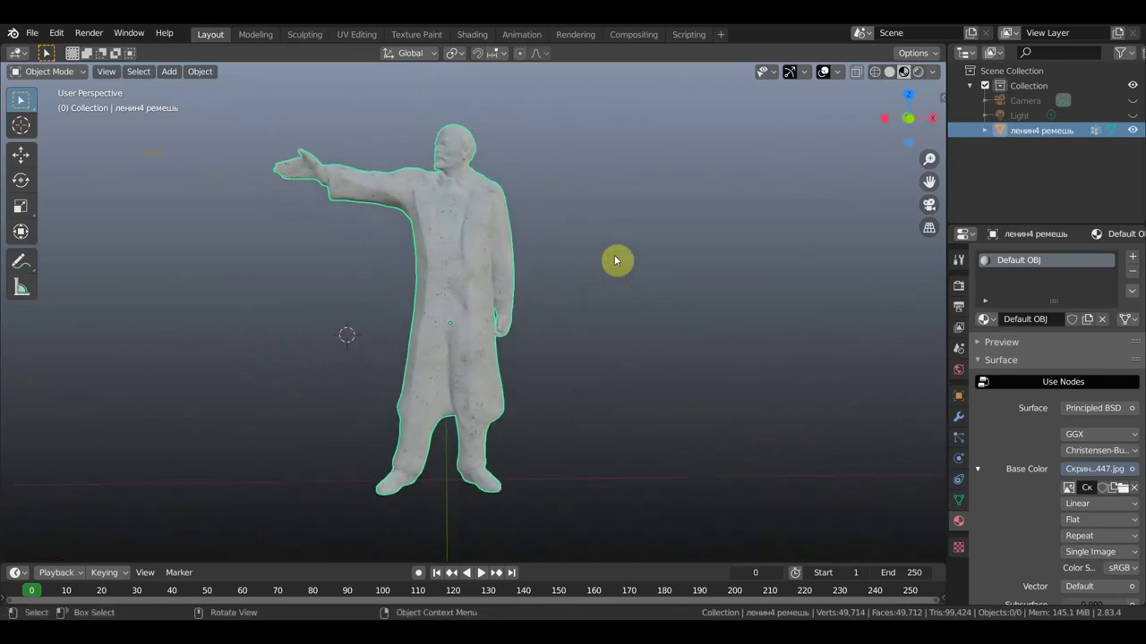
{"action": "left_click", "coordinate": [76, 72]}
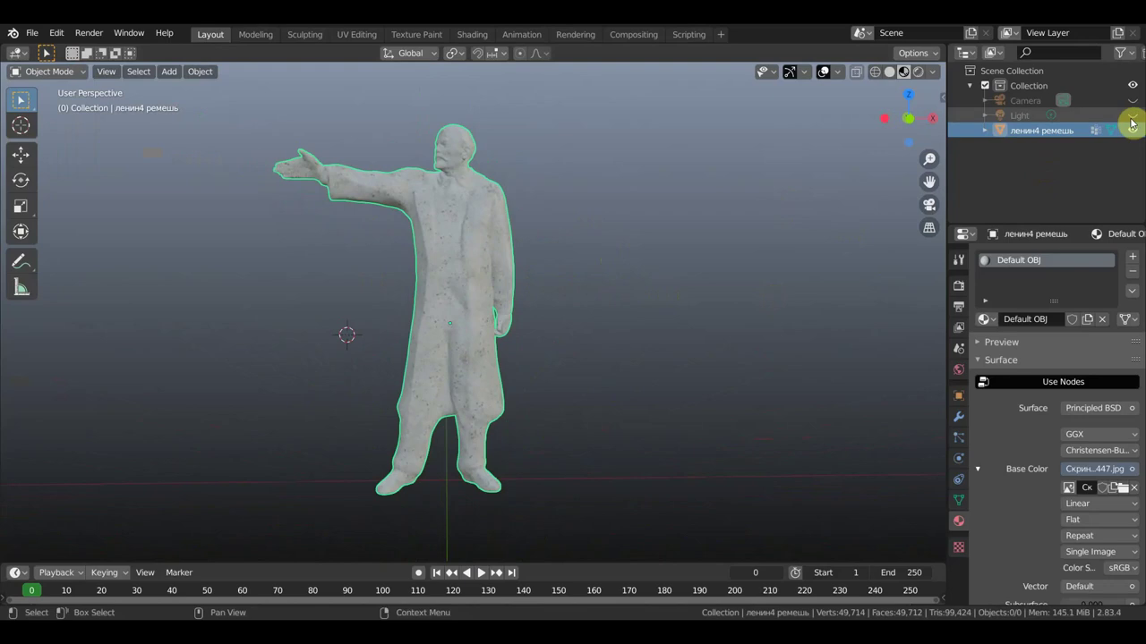
Switch the viewport to Rendered shading and unhide the Light and Camera
{"action": "left_click", "coordinate": [919, 73]}
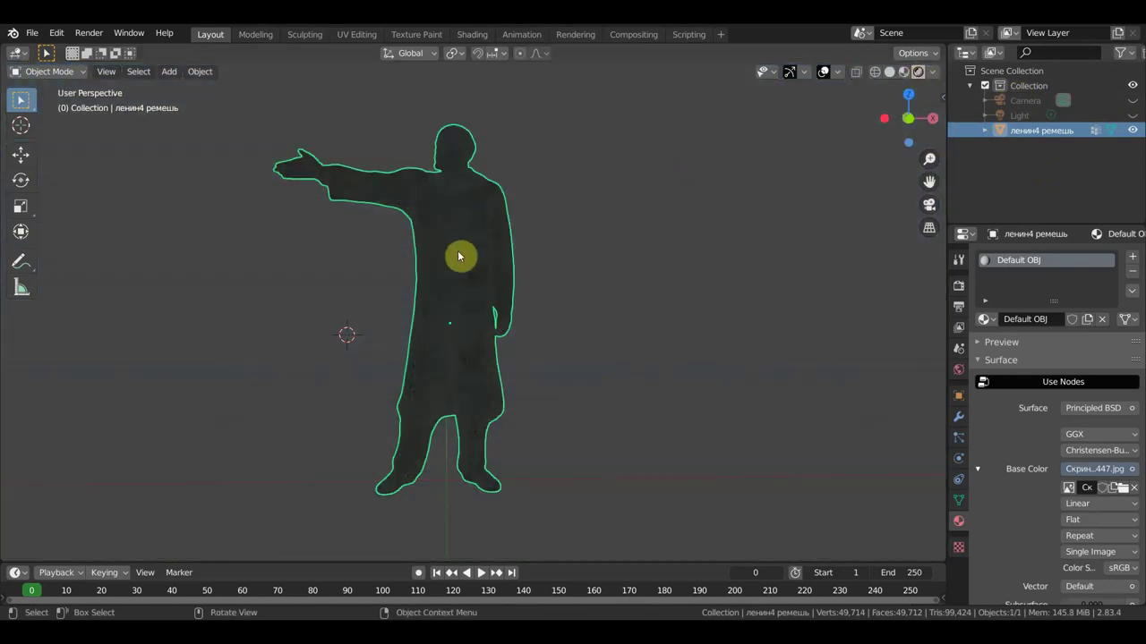
{"action": "left_click", "coordinate": [1132, 114]}
{"action": "left_click", "coordinate": [1132, 101]}
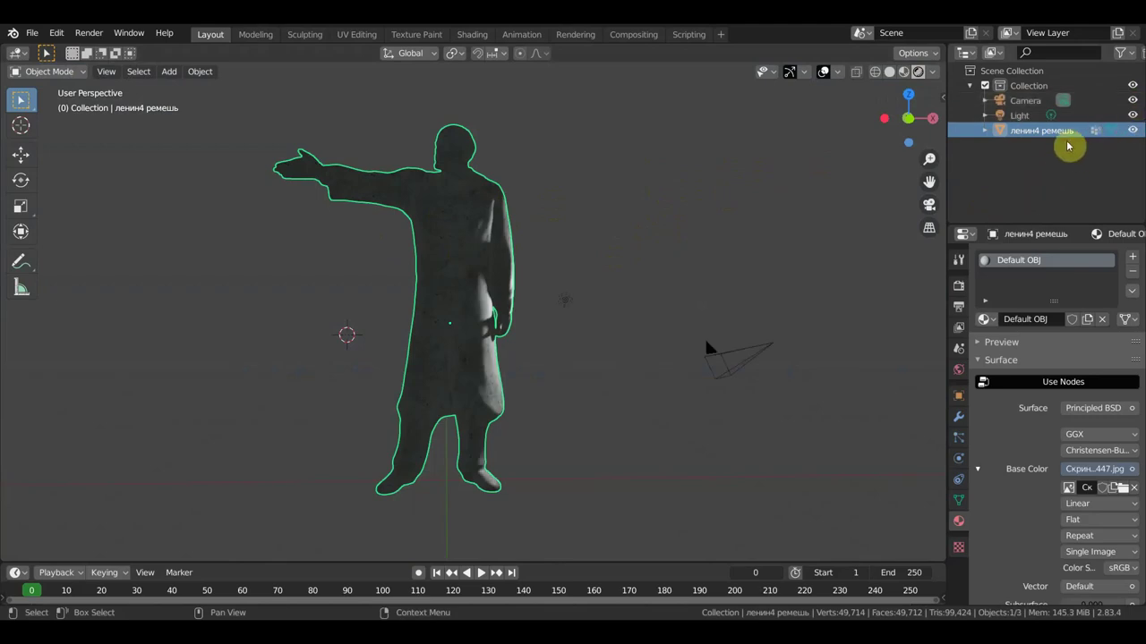
Make the light a Sun with strength 4, viewing the lit statue from the right
{"action": "left_click", "coordinate": [1020, 116]}
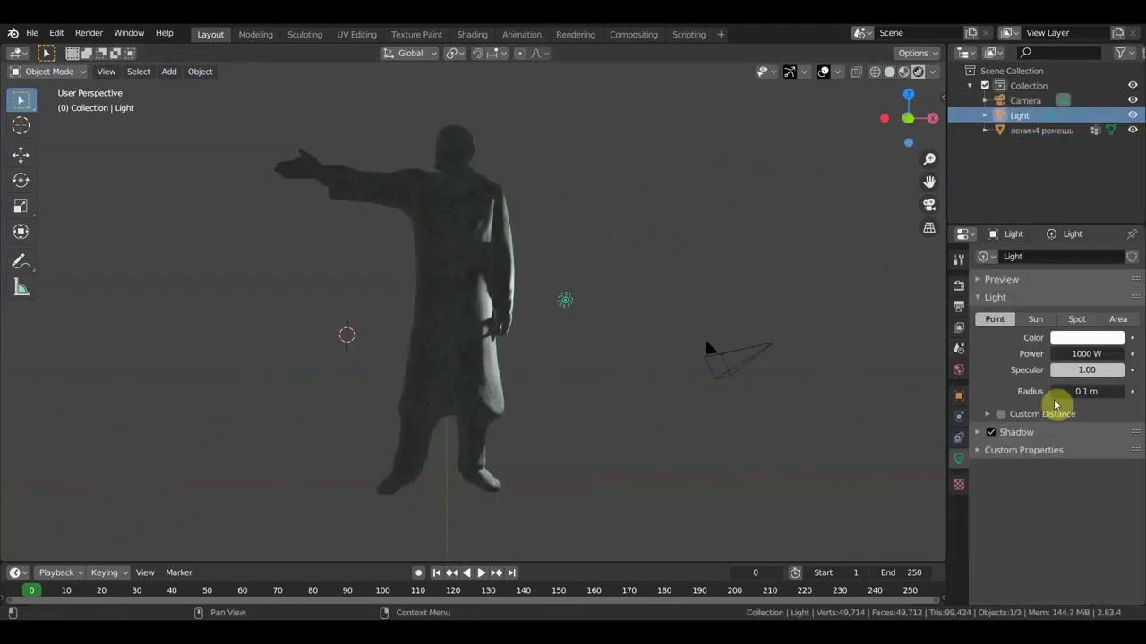
{"action": "left_click", "coordinate": [1041, 324]}
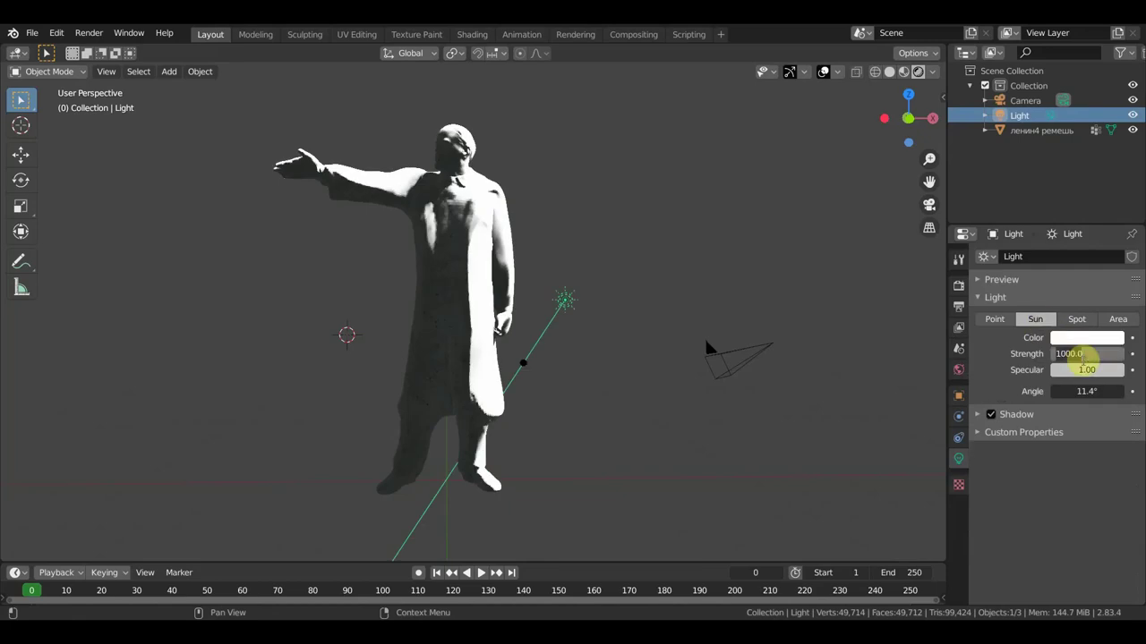
{"action": "type", "text": "4.000"}
{"action": "key", "text": "Return"}
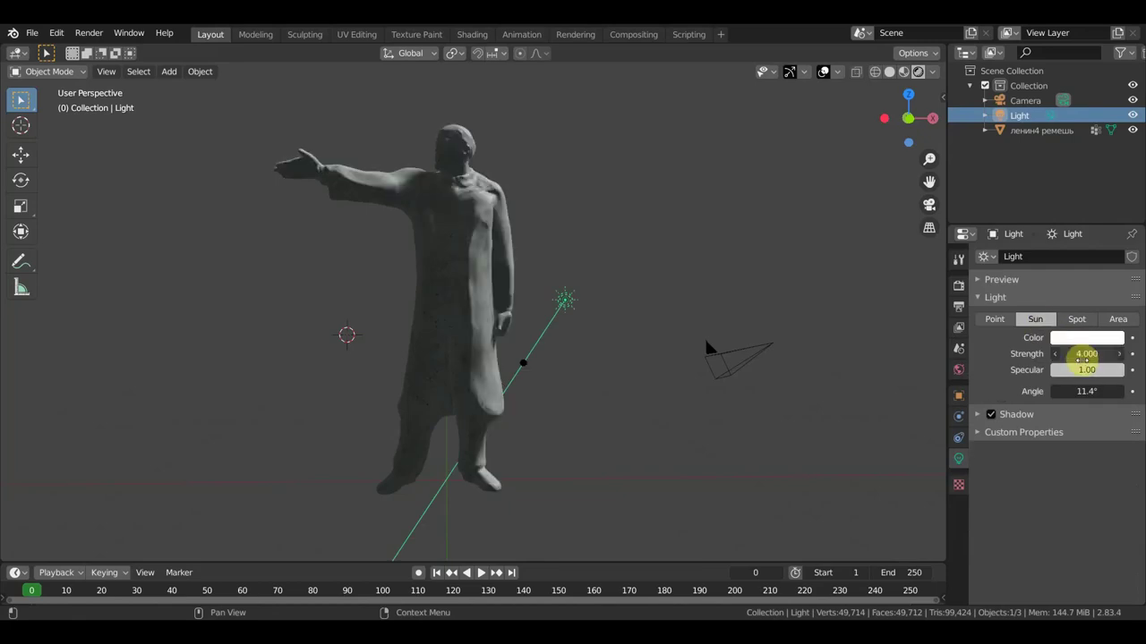
{"action": "middle_click_drag", "start_coordinate": [908, 340], "coordinate": [692, 359]}
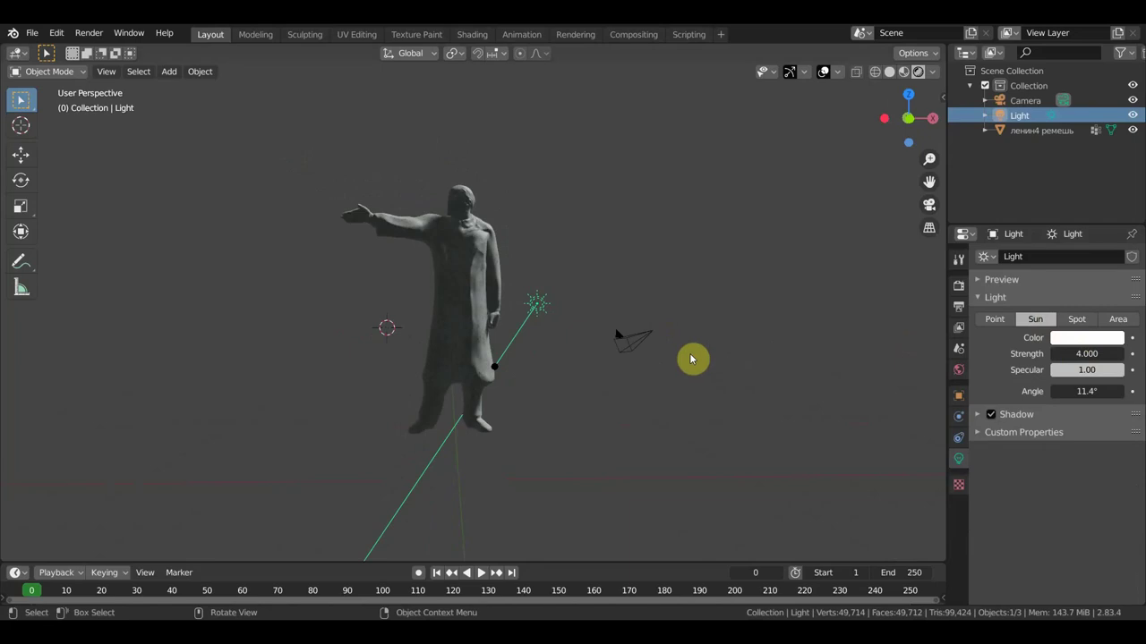
{"action": "key", "text": "KP_3"}
Tilt the Sun light and move it higher, away from the statue
{"action": "key", "text": "r"}
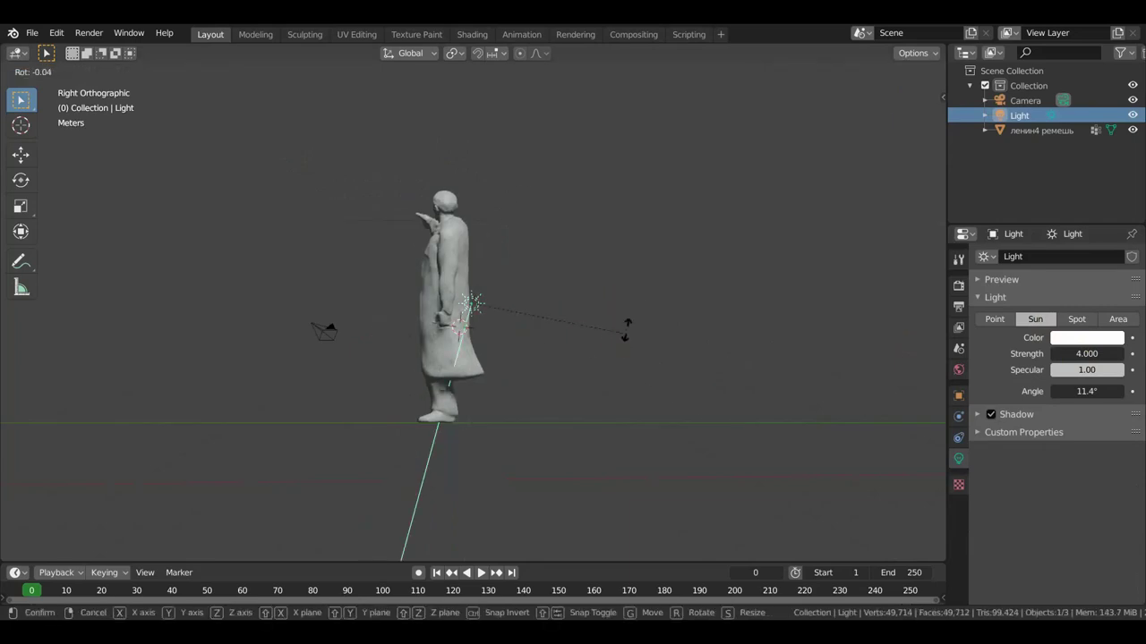
{"action": "left_click", "coordinate": [526, 198]}
{"action": "key", "text": "g"}
{"action": "left_click", "coordinate": [304, 458]}
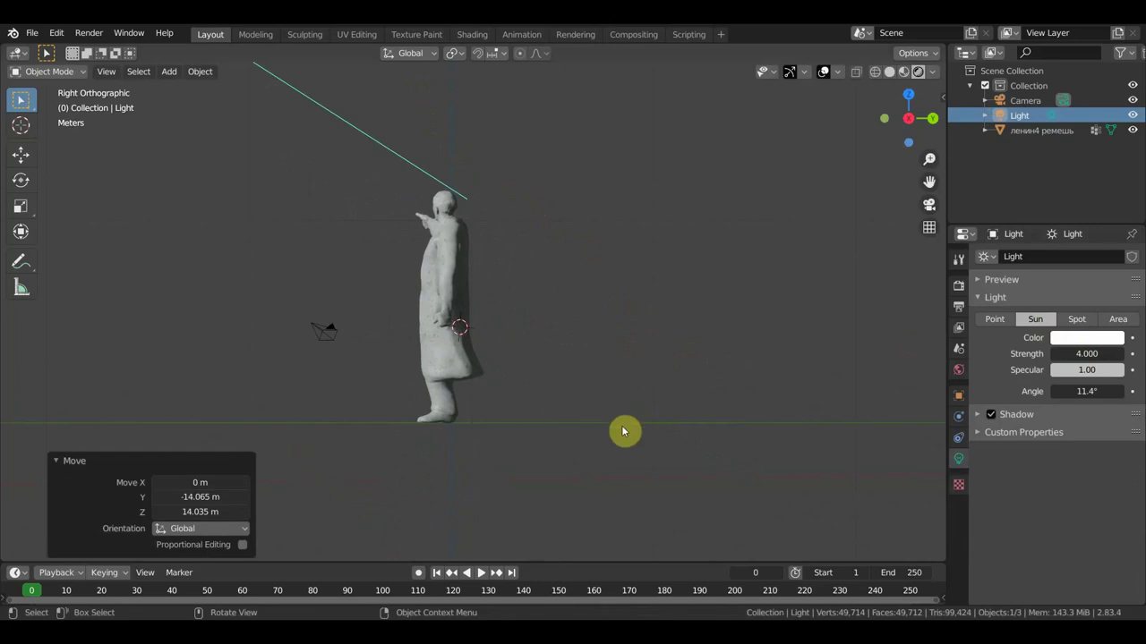
From top view, turn the Sun 85.4° about Z and move it to X -12.738 m, Y -4.6875 m
{"action": "key", "text": "KP_7"}
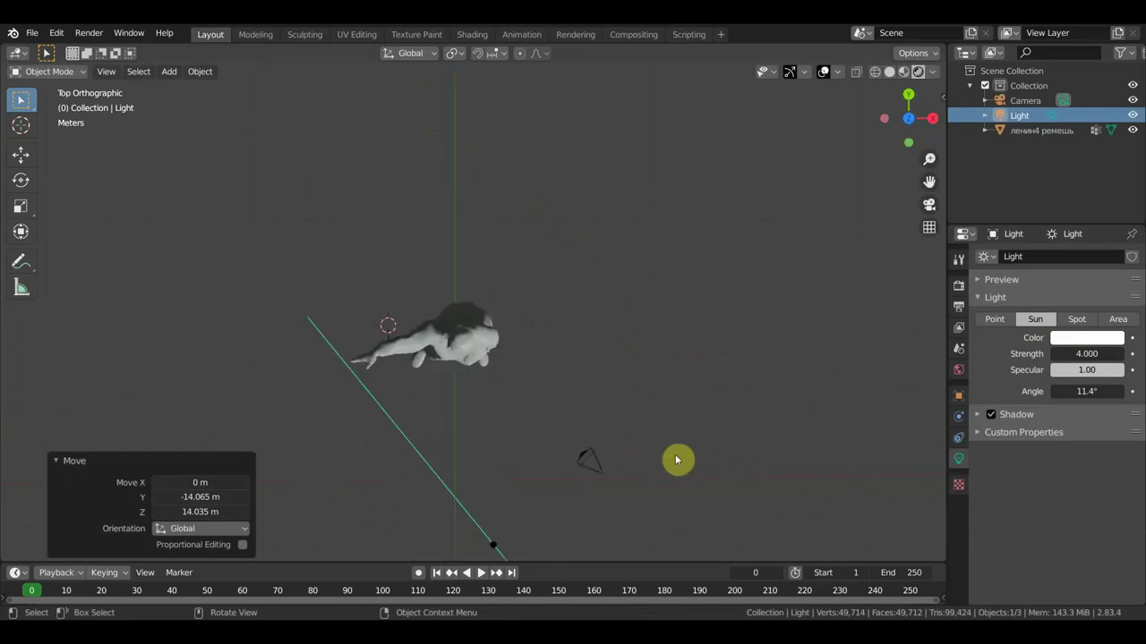
{"action": "mouse_move", "coordinate": [676, 460]}
{"action": "middle_mouse_down"}
{"action": "mouse_move", "coordinate": [673, 350]}
{"action": "mouse_move", "coordinate": [688, 327]}
{"action": "mouse_move", "coordinate": [665, 390]}
{"action": "mouse_move", "coordinate": [679, 409]}
{"action": "middle_mouse_up"}
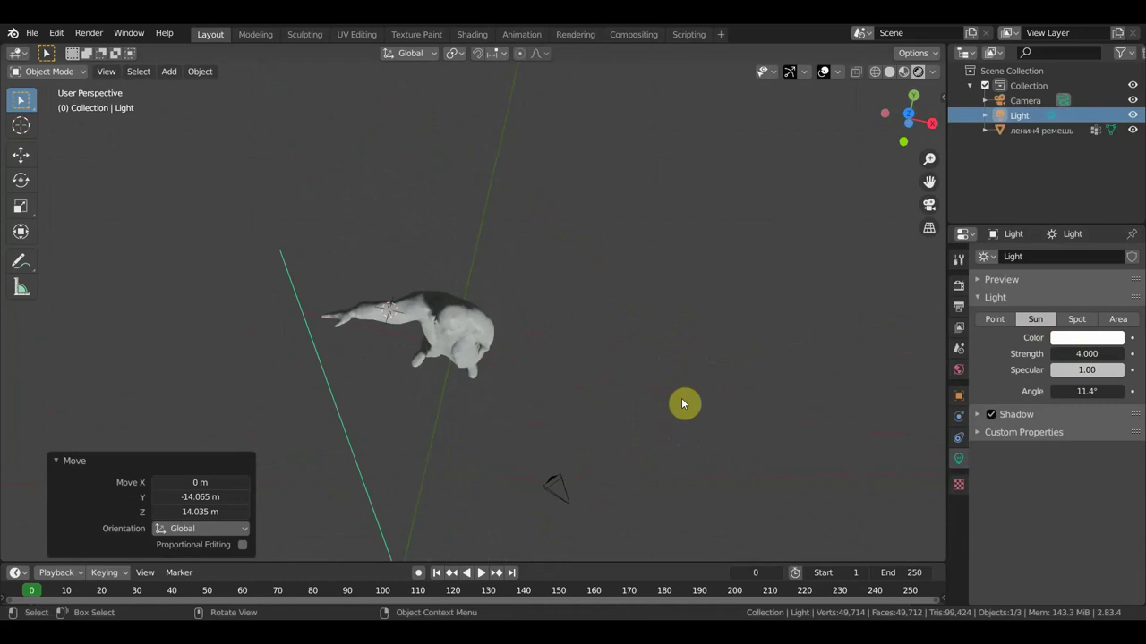
{"action": "scroll", "coordinate": [682, 404], "scroll_direction": "down", "scroll_amount": 2}
{"action": "scroll", "coordinate": [682, 403], "scroll_direction": "down", "scroll_amount": 1}
{"action": "key", "text": "KP_7"}
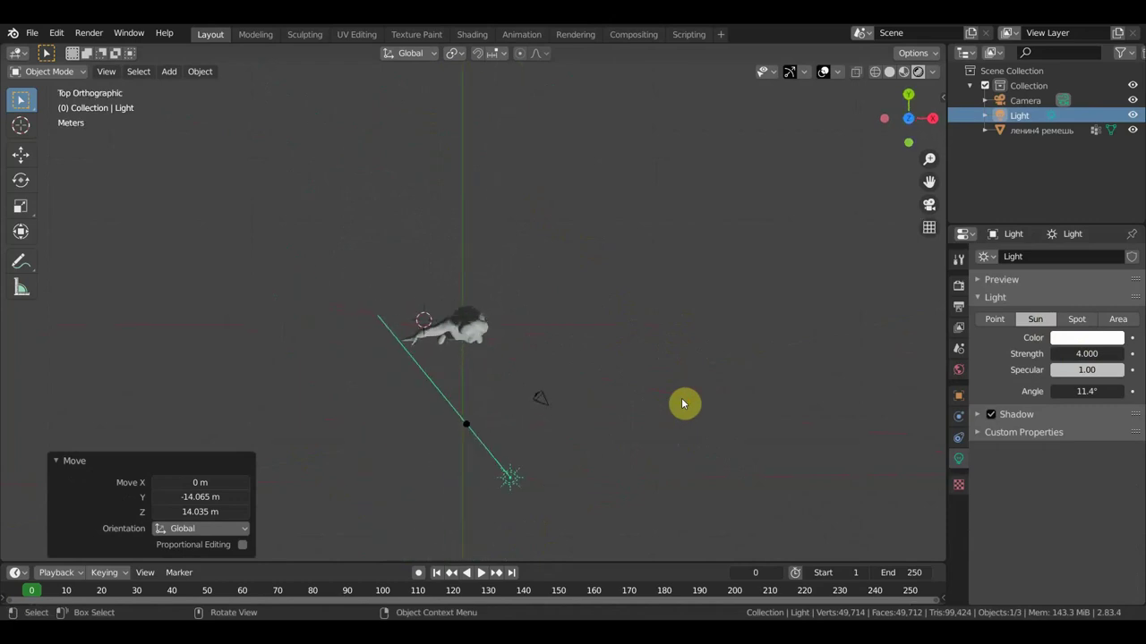
{"action": "key", "text": "r"}
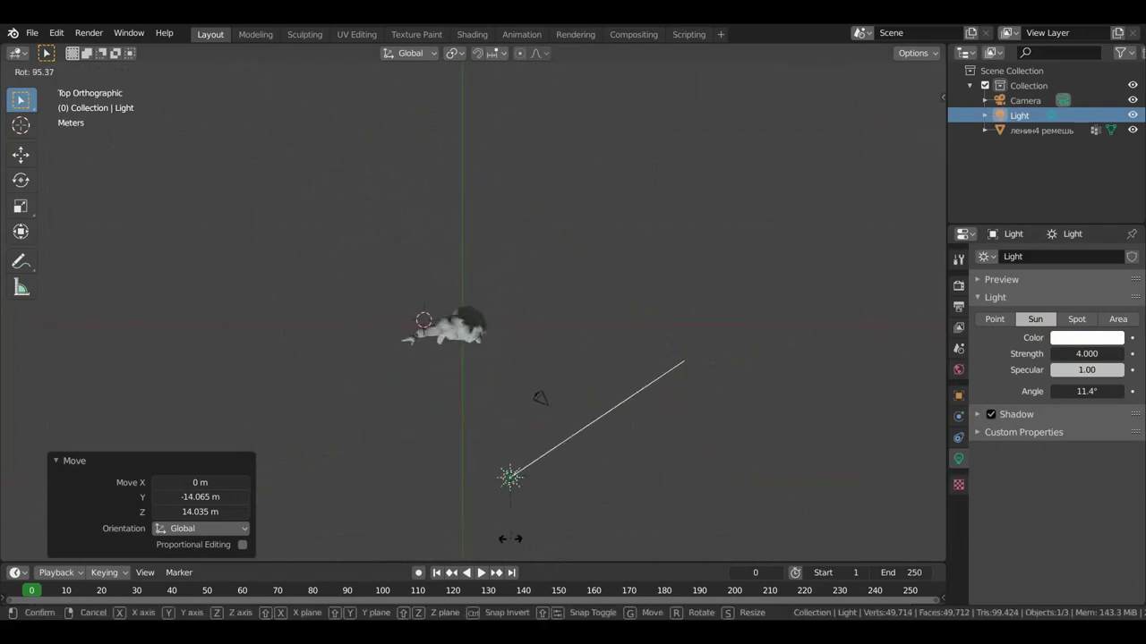
{"action": "left_click", "coordinate": [523, 543]}
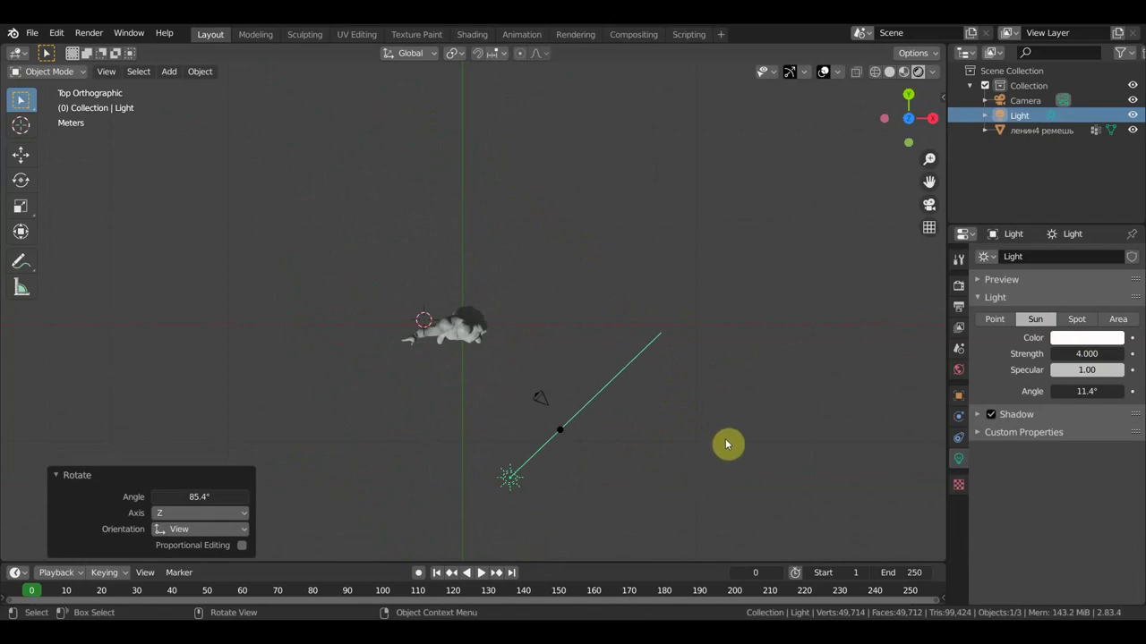
{"action": "key", "text": "g"}
{"action": "left_click", "coordinate": [578, 492]}
Orbit and zoom back to a front perspective to check the statue's new lighting
{"action": "mouse_move", "coordinate": [601, 478]}
{"action": "middle_mouse_down"}
{"action": "mouse_move", "coordinate": [596, 325]}
{"action": "mouse_move", "coordinate": [614, 332]}
{"action": "middle_mouse_up"}
{"action": "scroll", "coordinate": [583, 338], "scroll_direction": "up", "scroll_amount": 3}
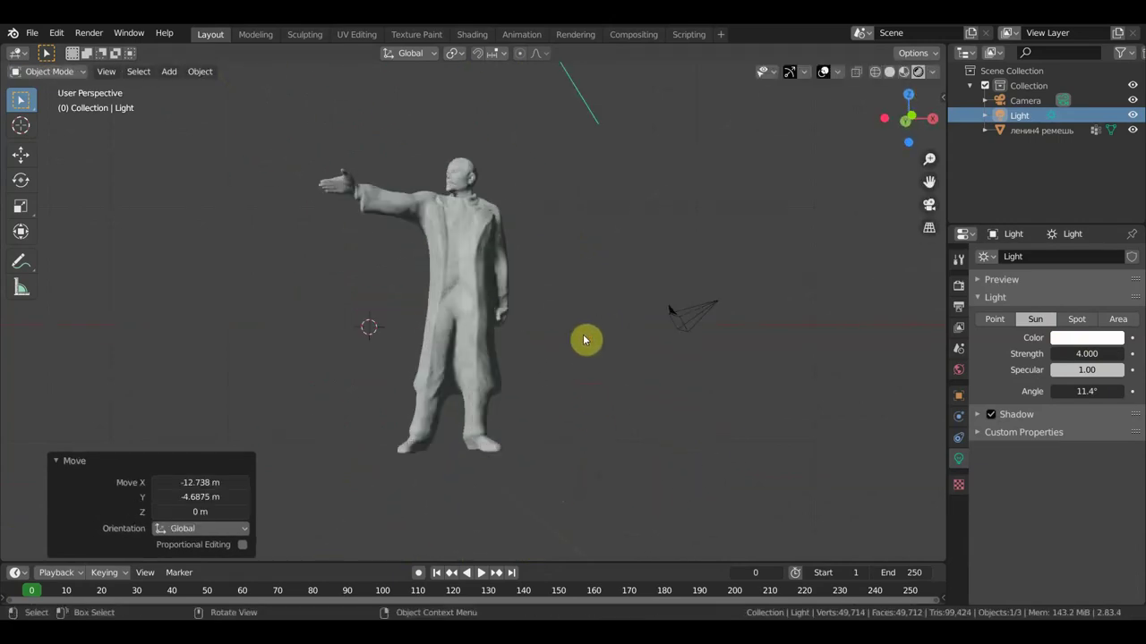
{"action": "scroll", "coordinate": [583, 353], "scroll_direction": "up", "scroll_amount": 2}
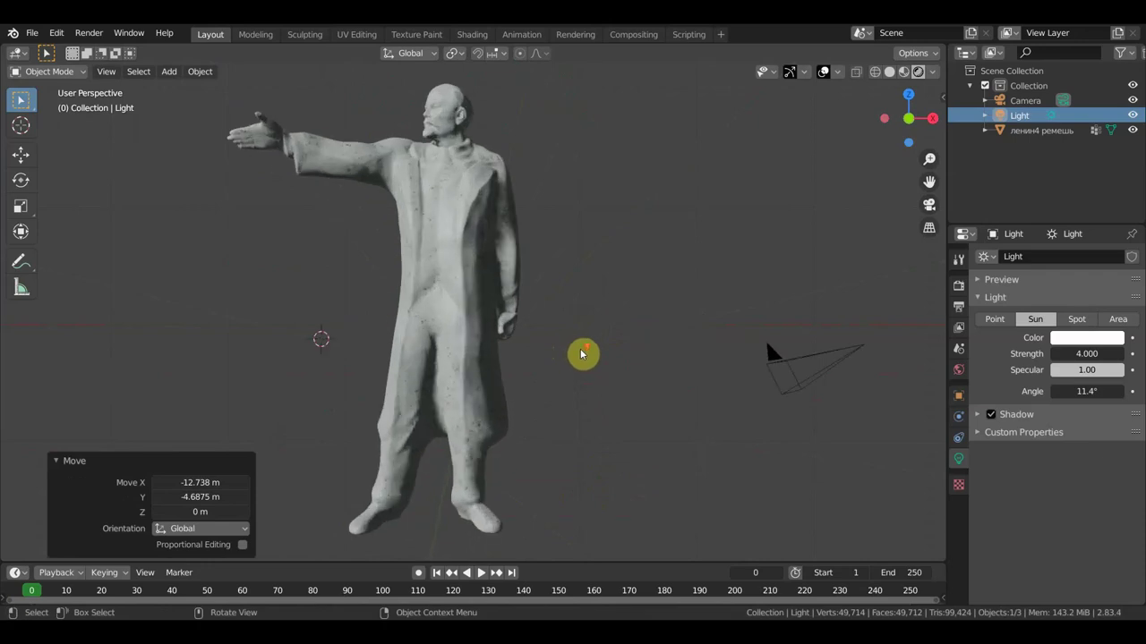
{"action": "scroll", "coordinate": [582, 355], "scroll_direction": "down", "scroll_amount": 2}
{"action": "mouse_move", "coordinate": [583, 355]}
{"action": "middle_mouse_down"}
{"action": "mouse_move", "coordinate": [690, 376]}
{"action": "mouse_move", "coordinate": [589, 372]}
{"action": "mouse_move", "coordinate": [600, 360]}
{"action": "middle_mouse_up"}
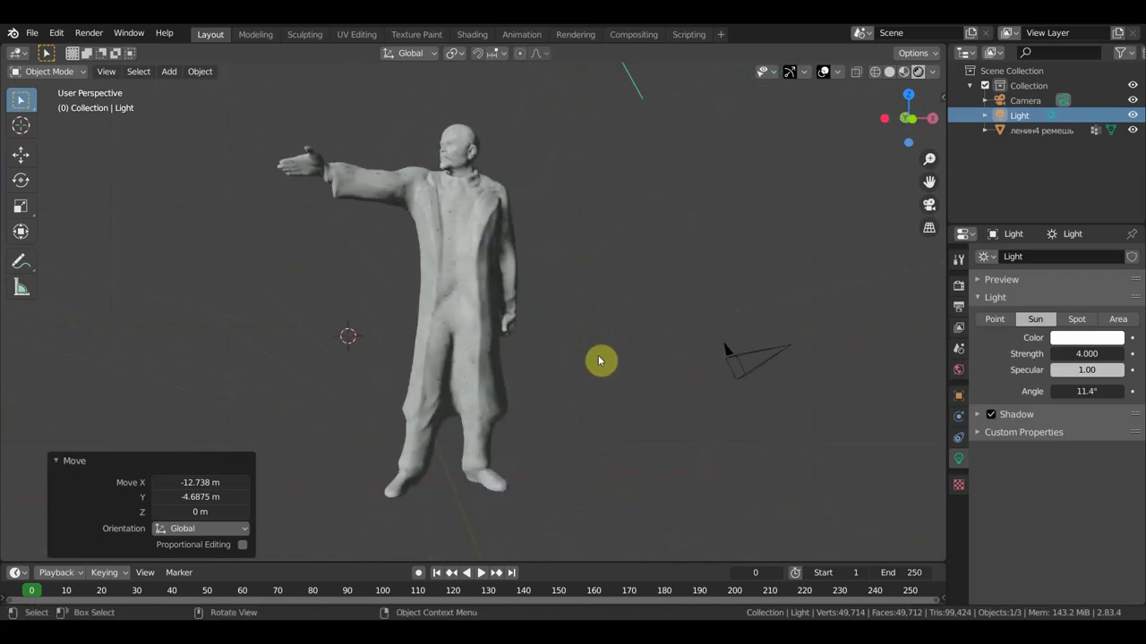